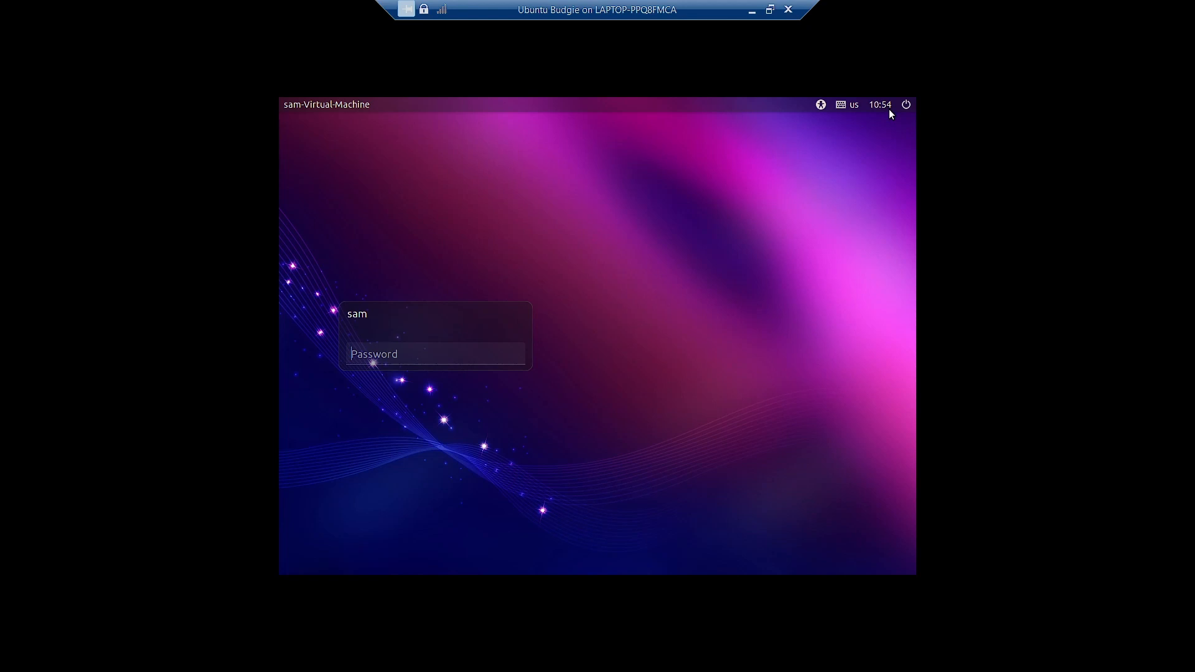
- Sign in at the Ubuntu Budgie login screen by entering the account password
click(906, 106)
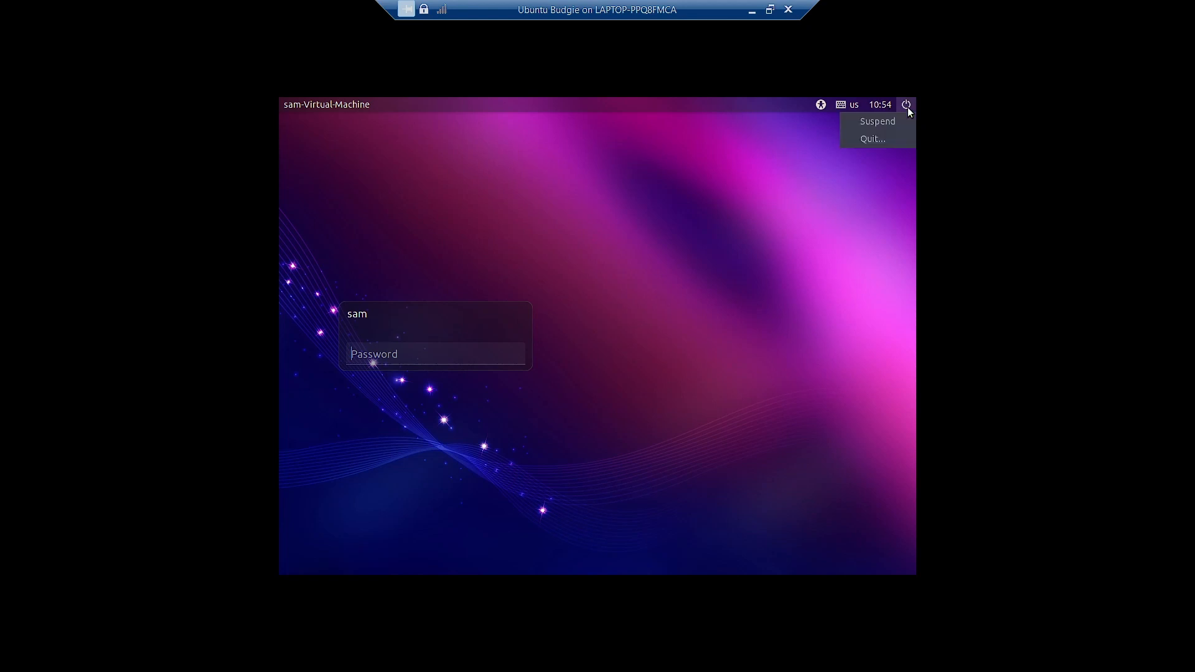
click(795, 194)
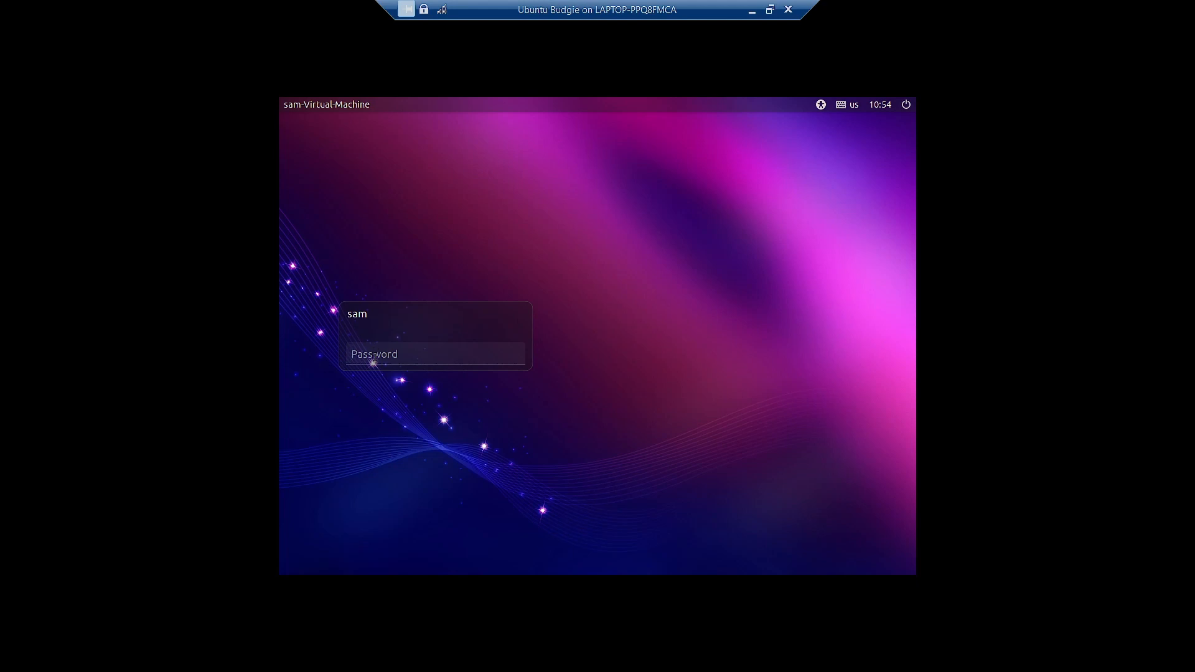
text(s*****)
key(Return)
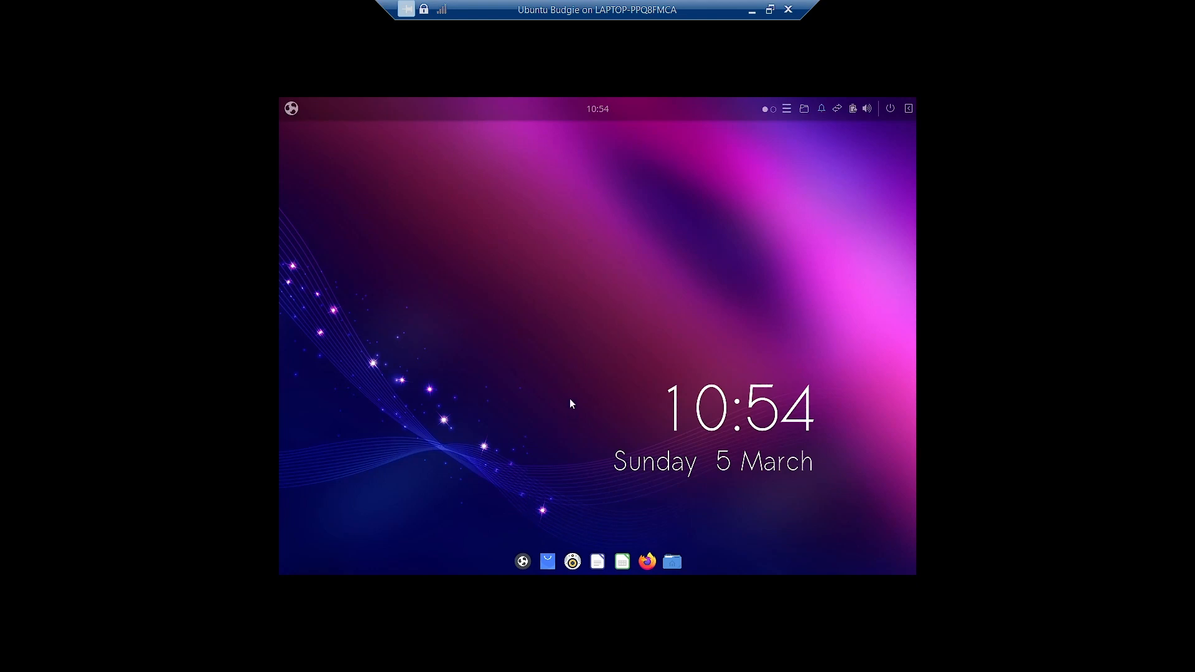
- Launch Budgie Control Center from the Budgie Menu and go to the Displays page
click(291, 110)
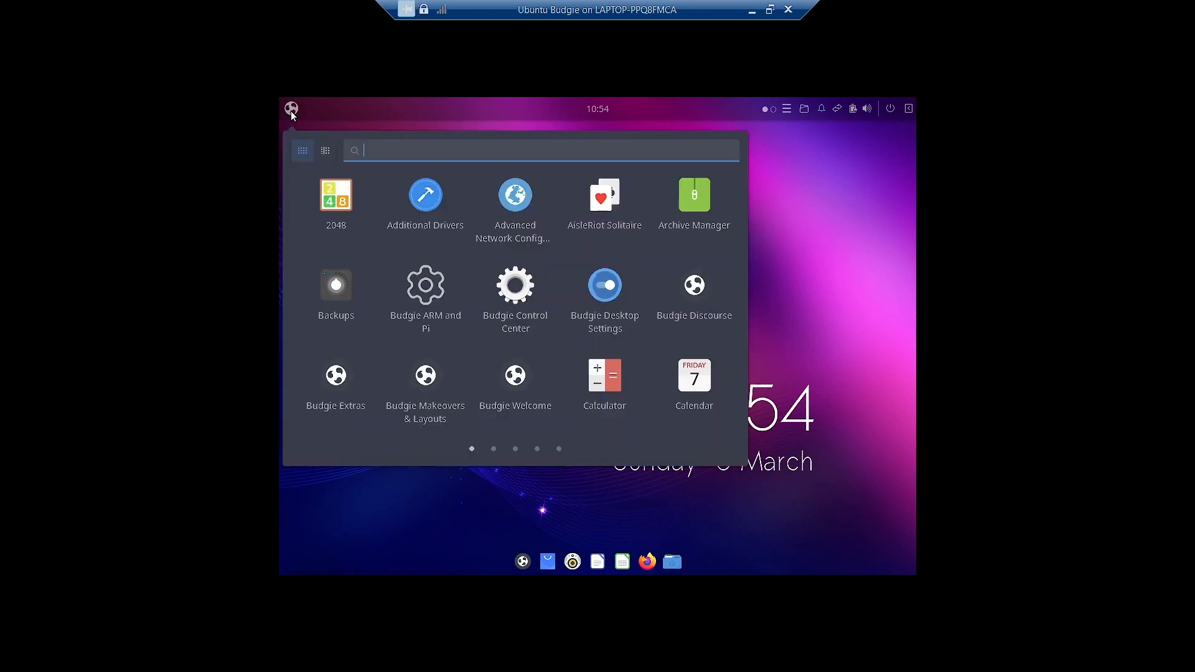
click(508, 300)
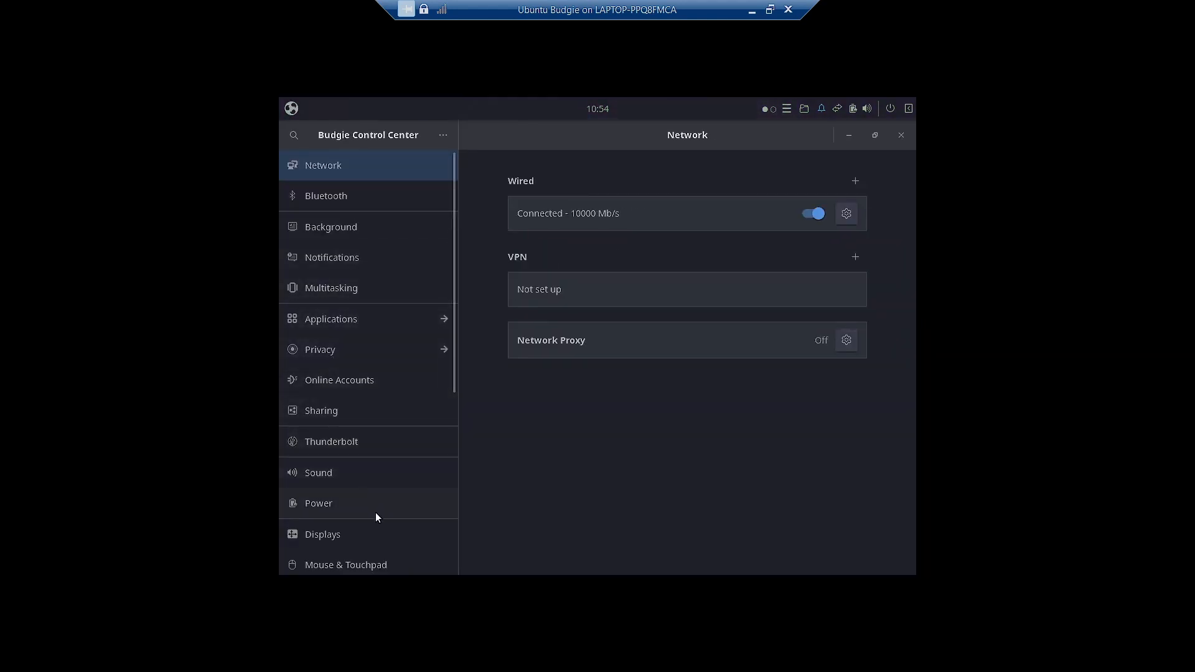
click(382, 536)
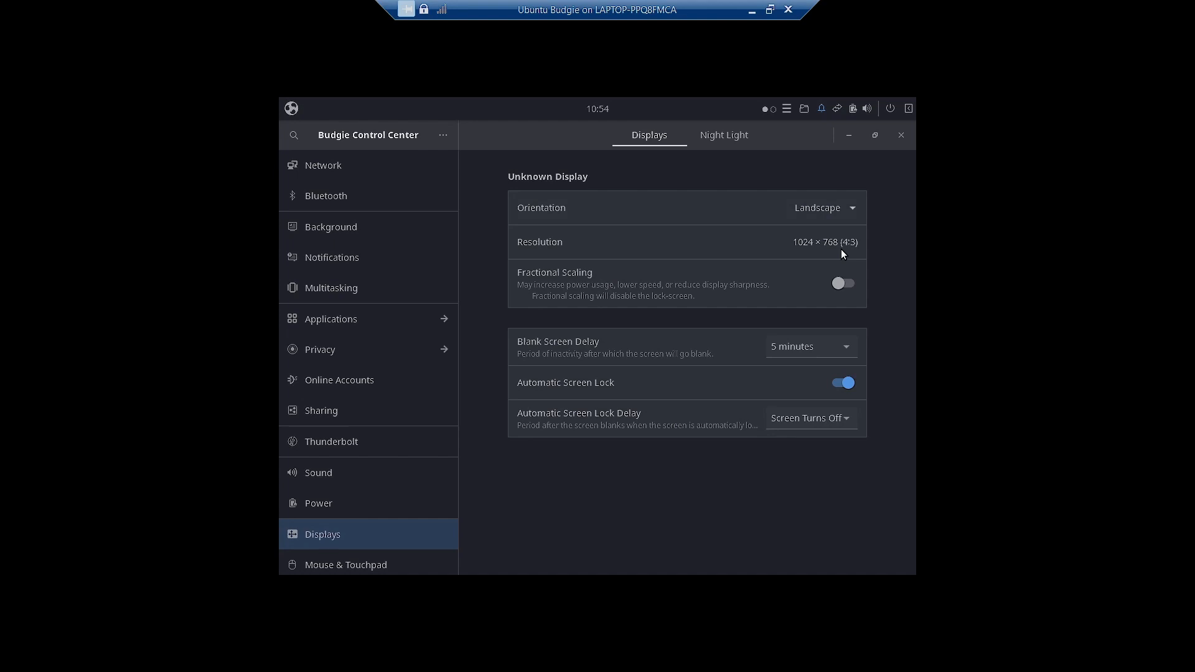
- Turn on fractional scaling, apply 125 %, then restore the previous 100 % configuration
click(853, 285)
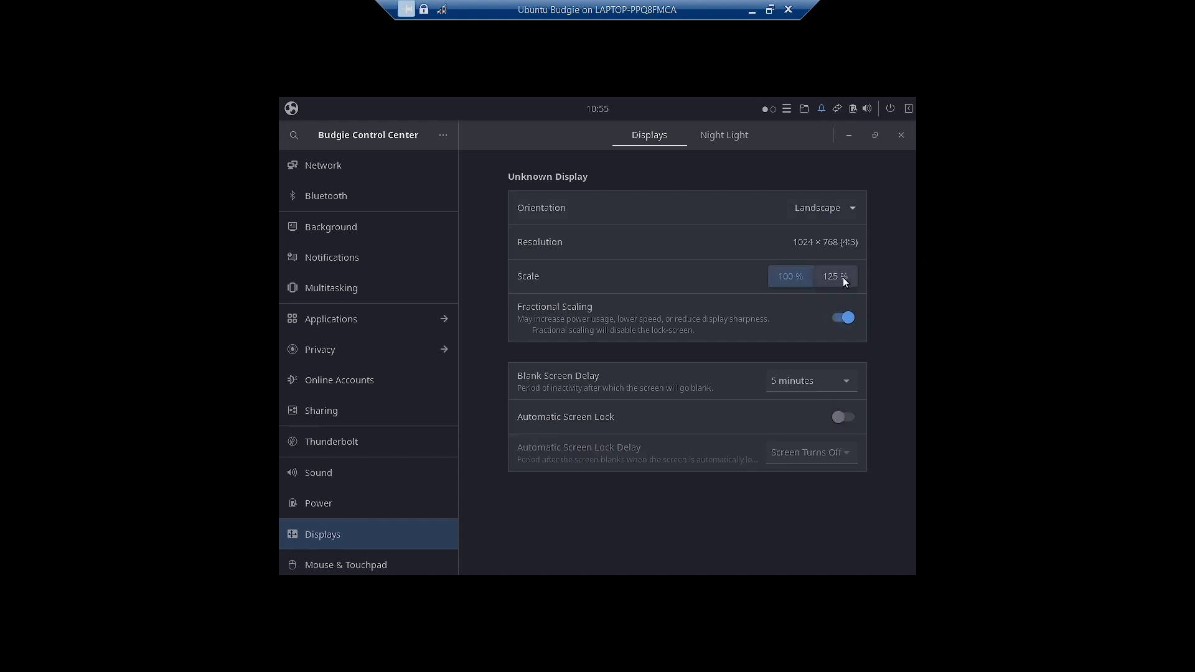
click(835, 277)
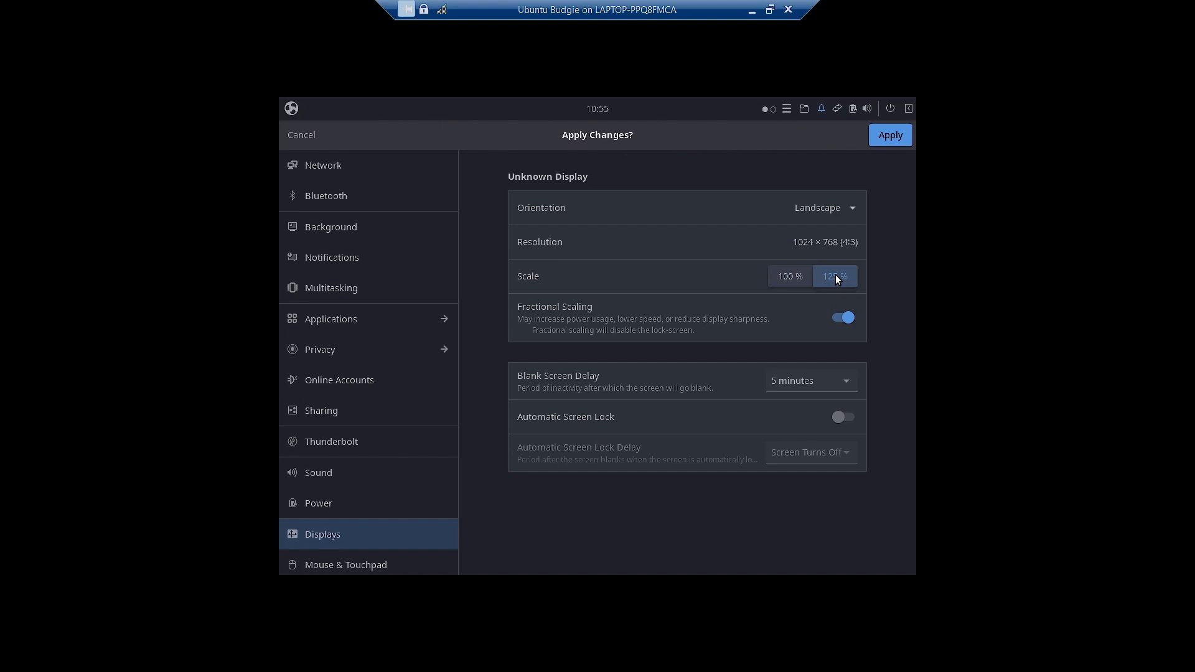
click(887, 136)
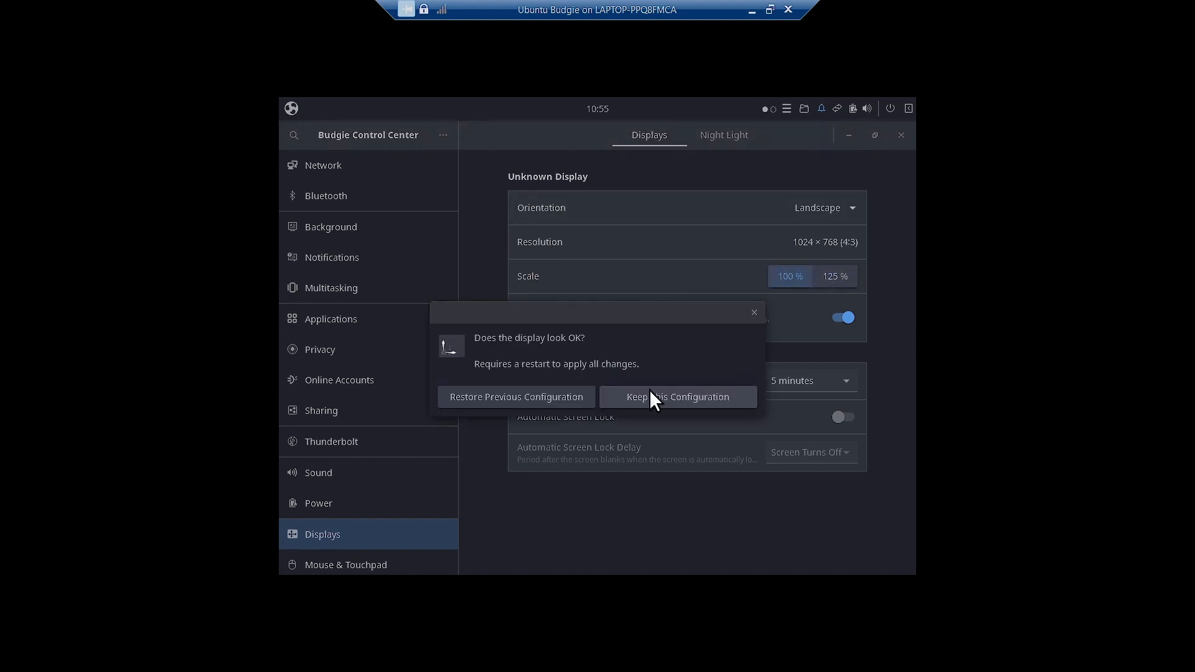
click(547, 396)
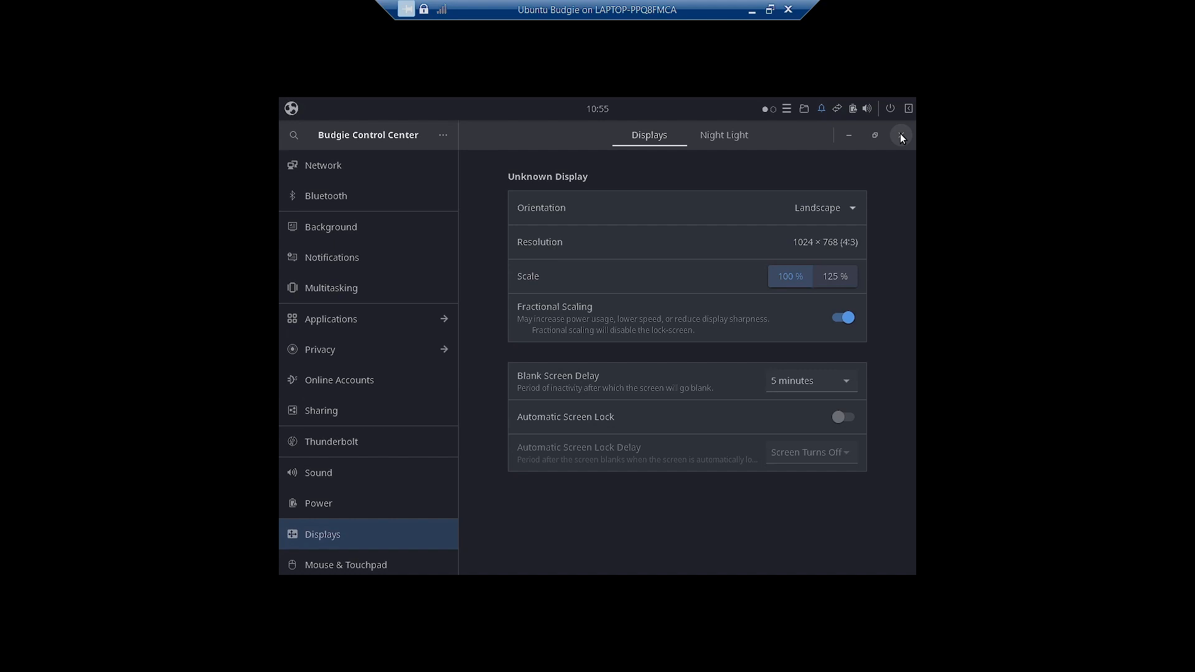
- Apply the 125 % scale once more and revert to the previous 100 % configuration
click(836, 278)
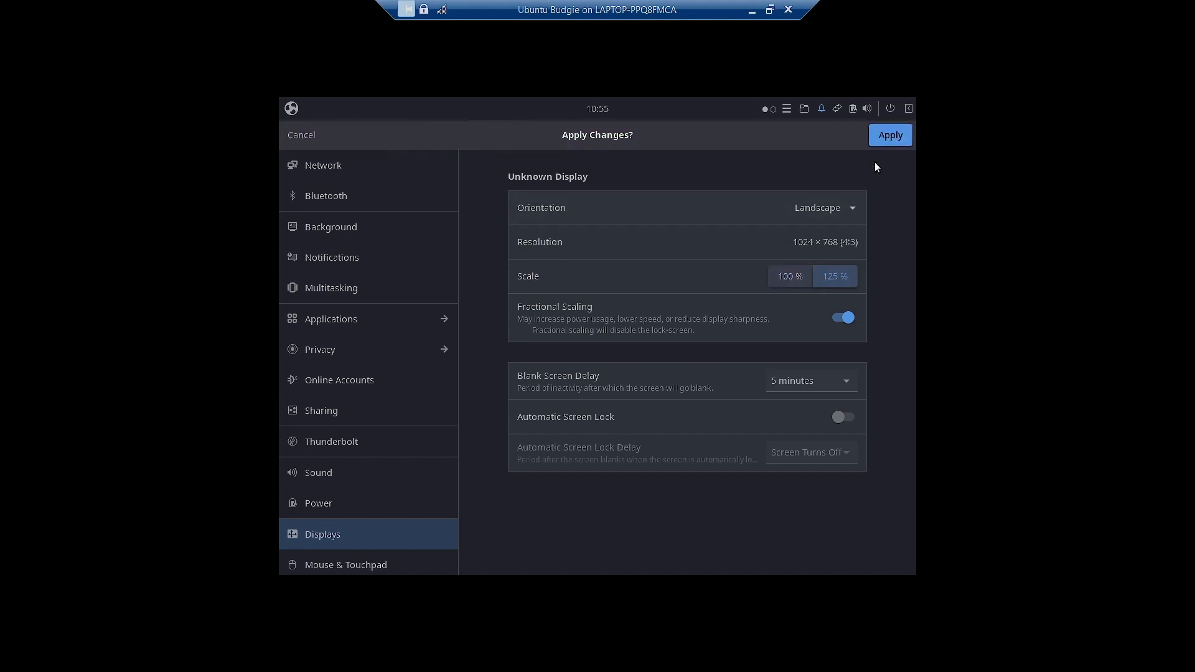
click(888, 137)
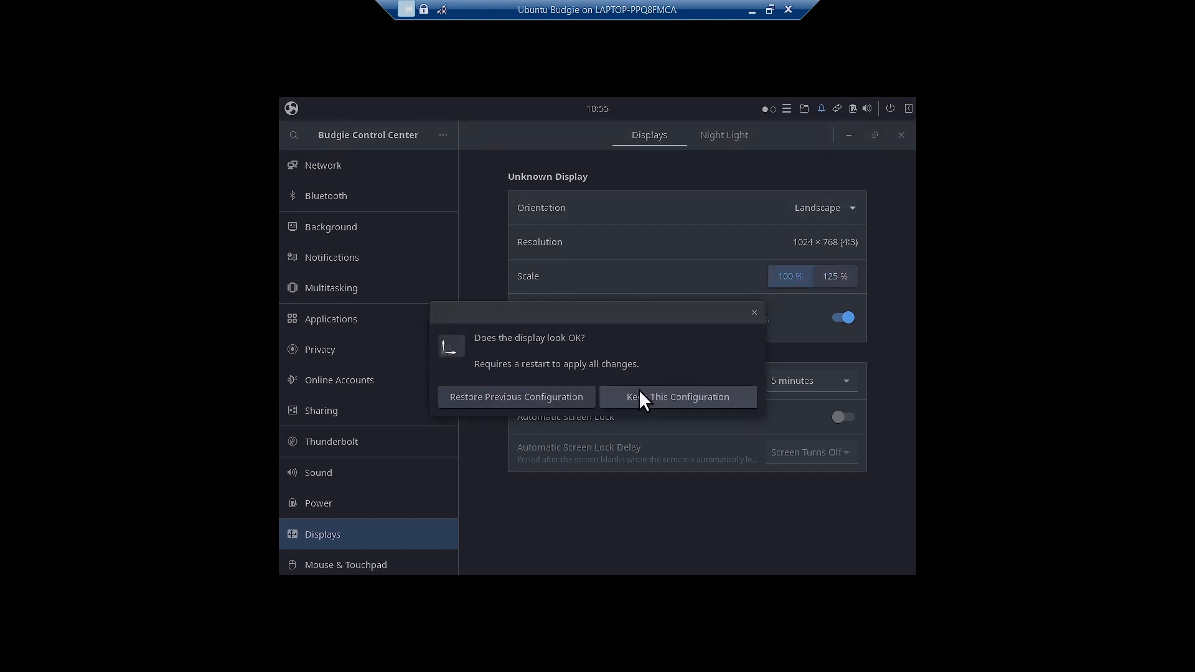
click(545, 395)
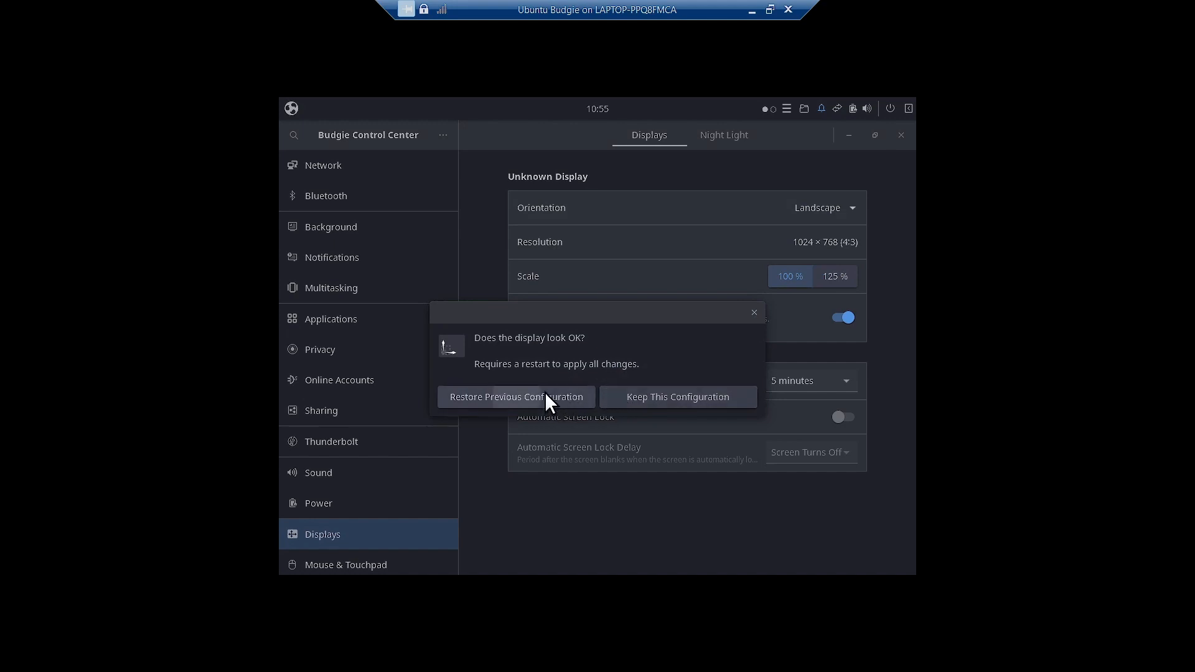
- Keep Landscape orientation, glance at Night Light, and close Budgie Control Center
click(844, 209)
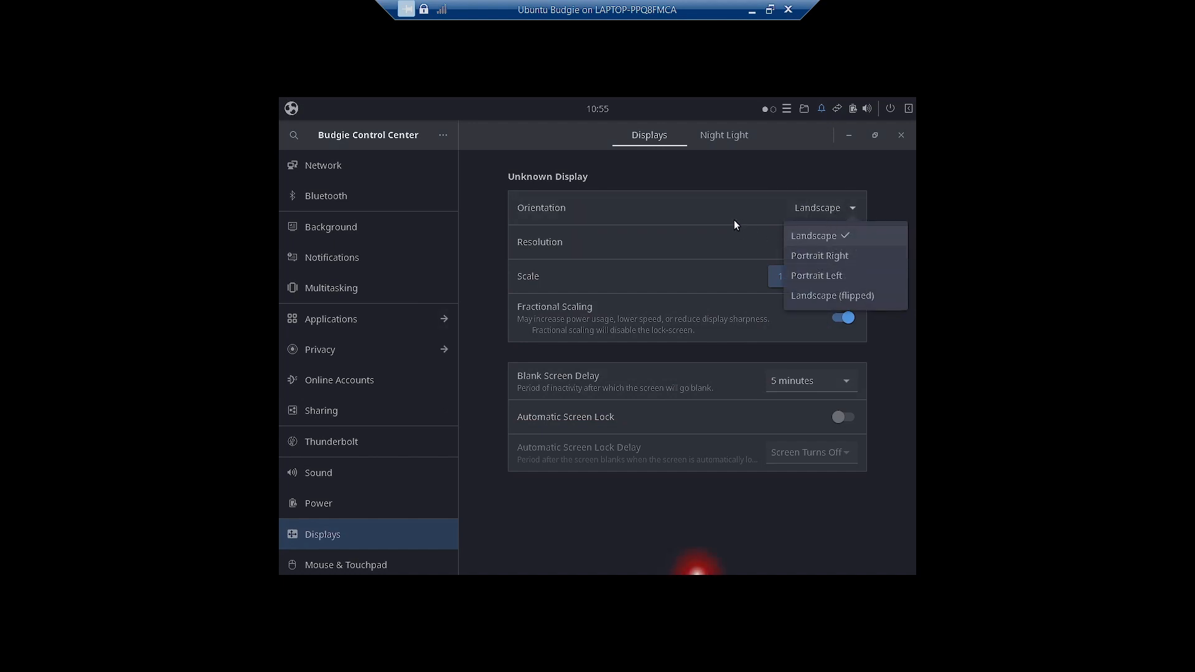
click(719, 207)
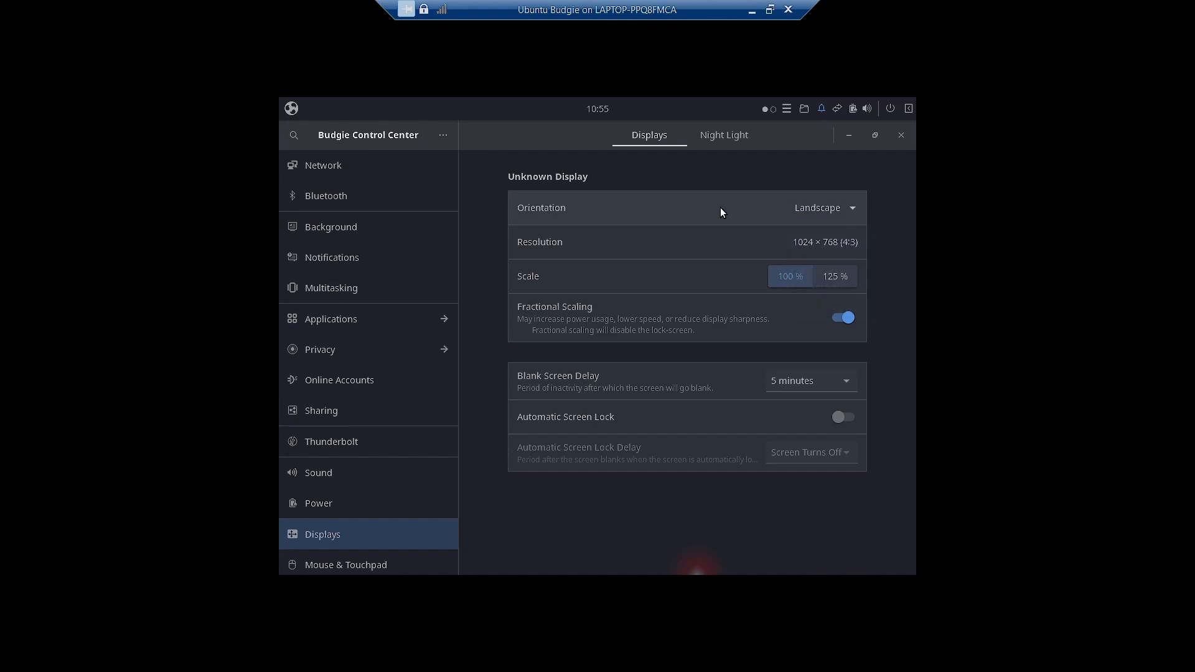
click(737, 137)
click(653, 139)
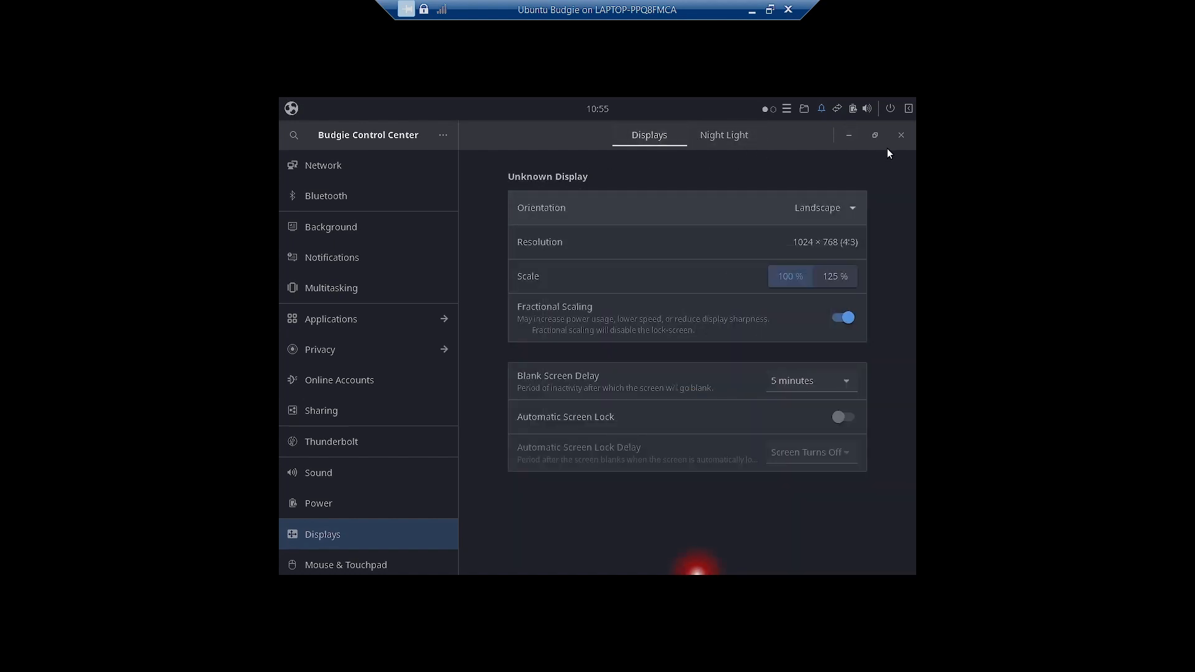
click(901, 135)
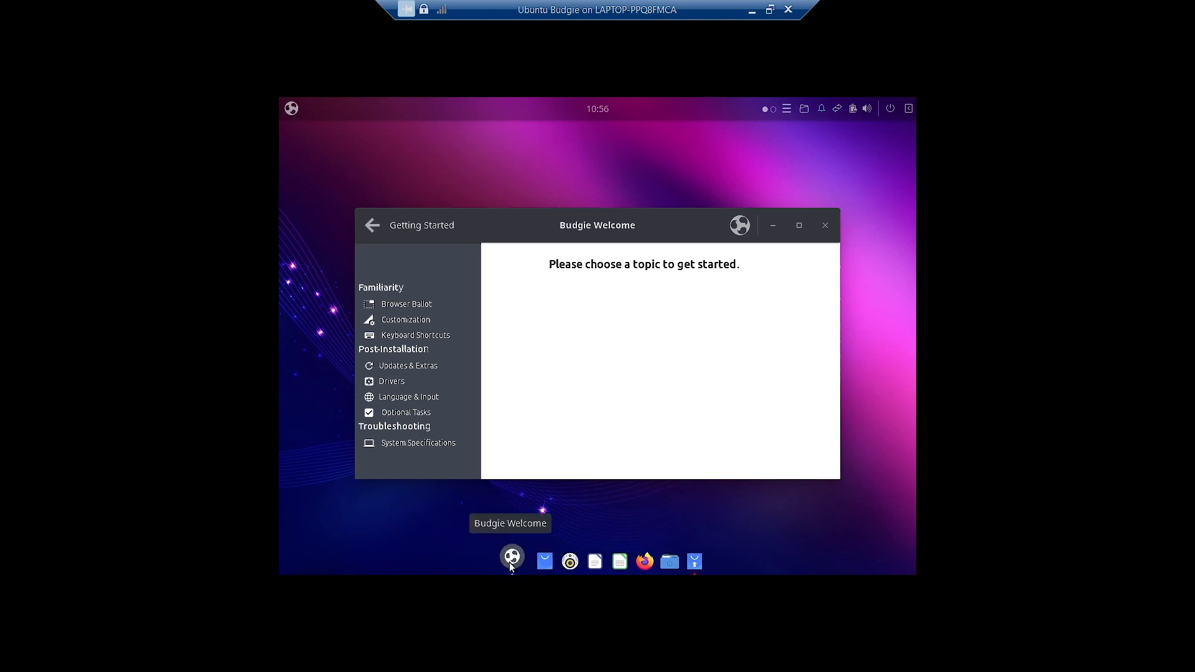
- Open the Budgie Menu and page through all five app pages twice
click(291, 110)
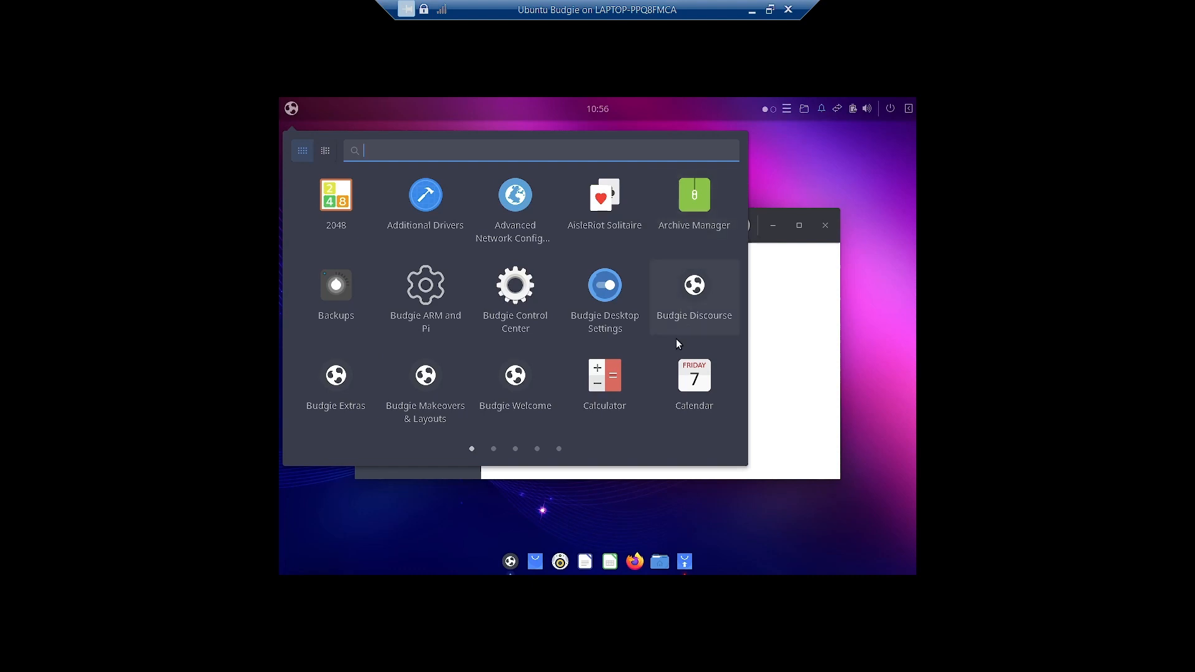
click(494, 448)
click(515, 448)
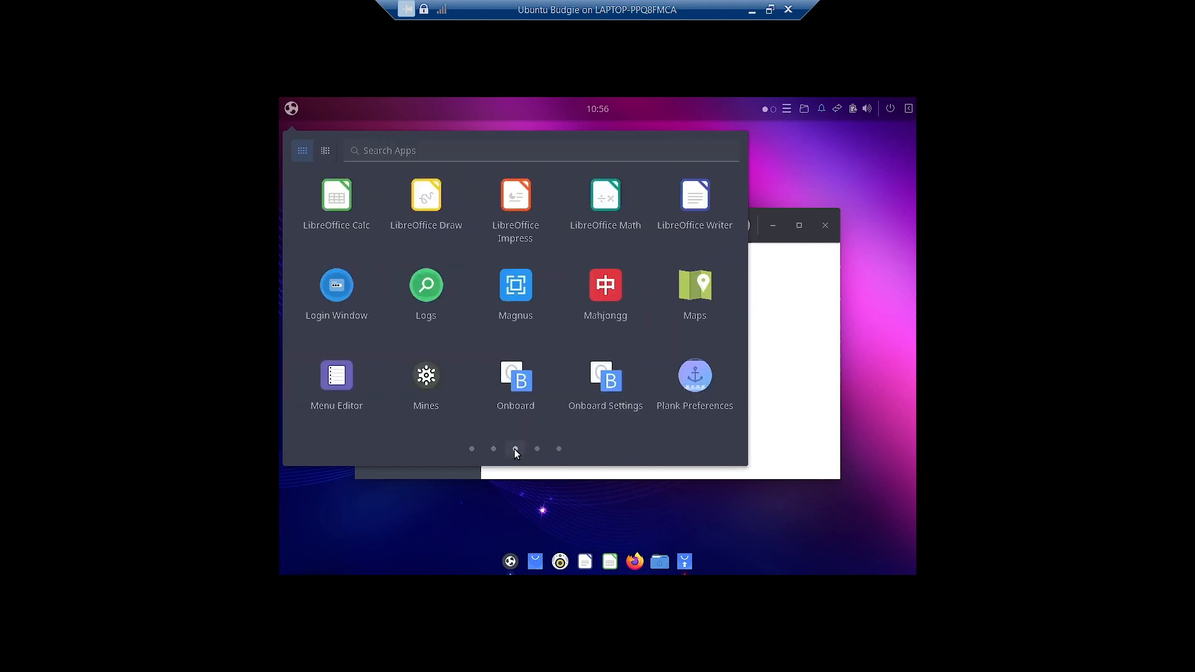
click(537, 449)
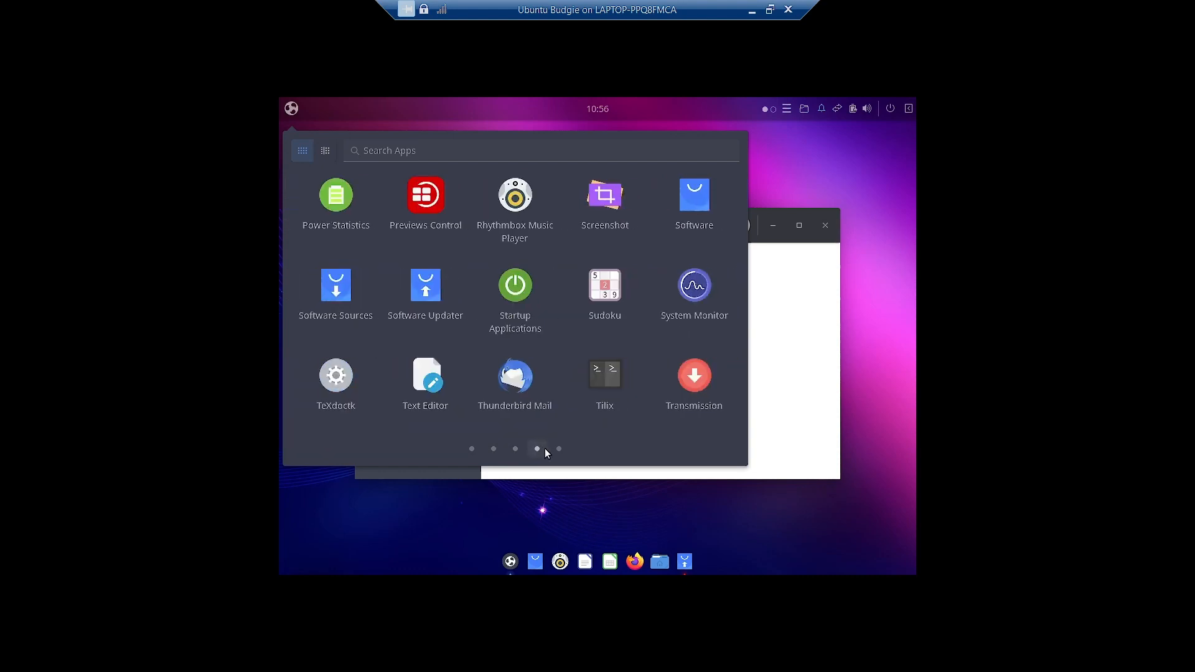
click(559, 449)
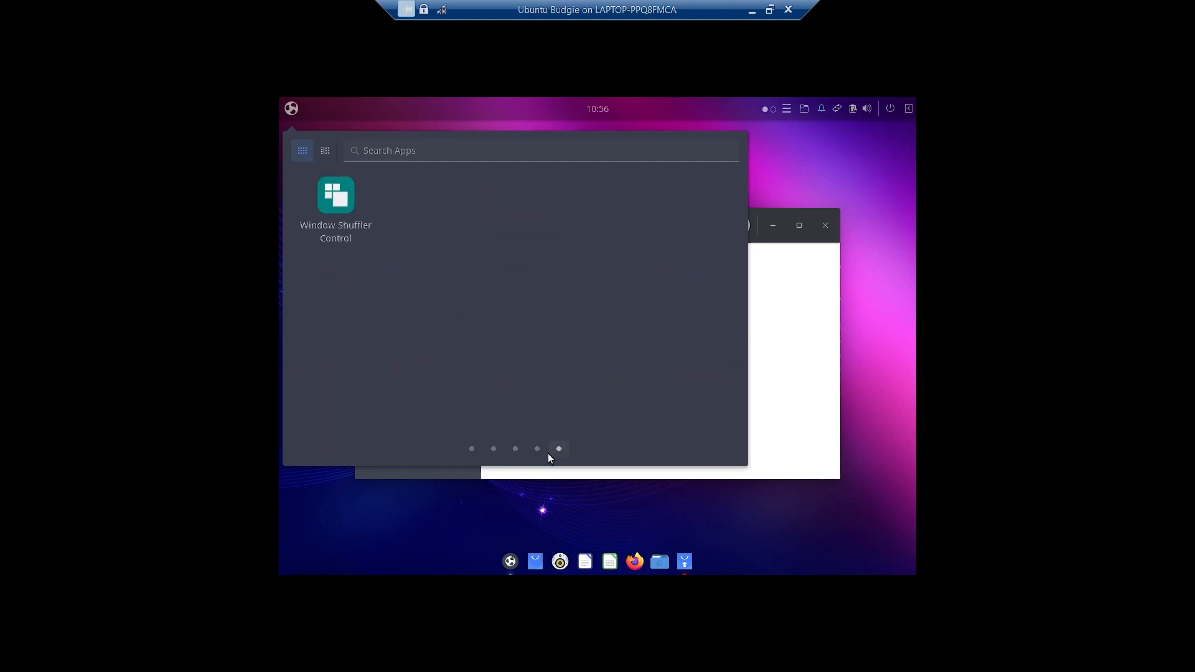
click(471, 450)
click(493, 449)
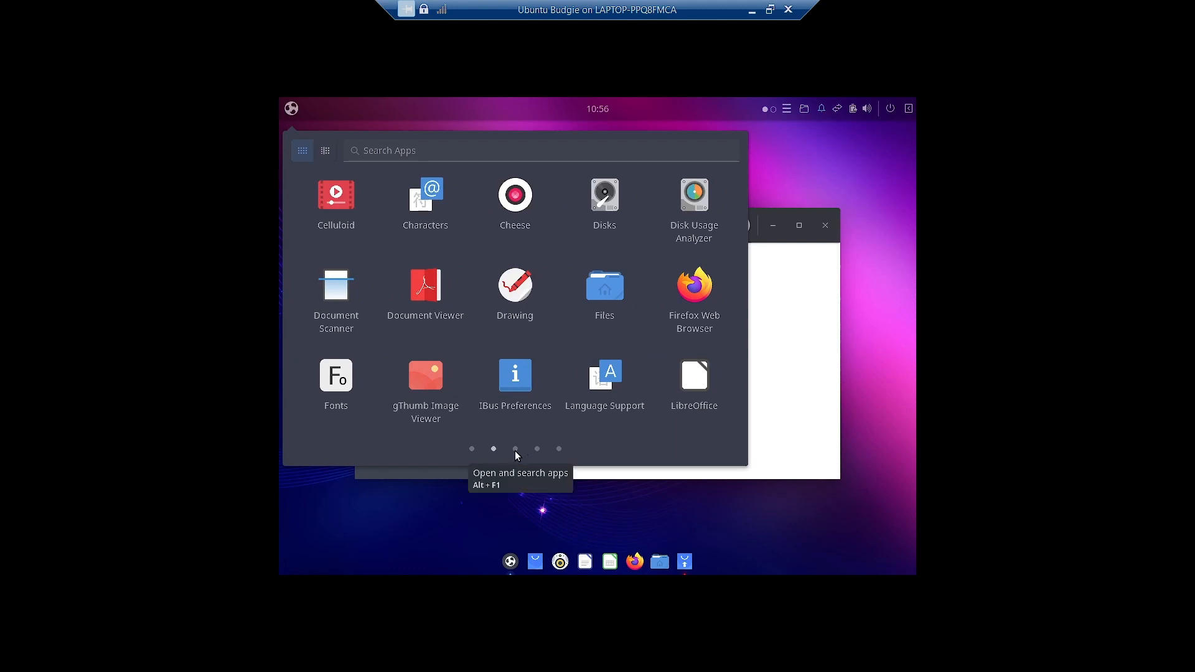
click(515, 449)
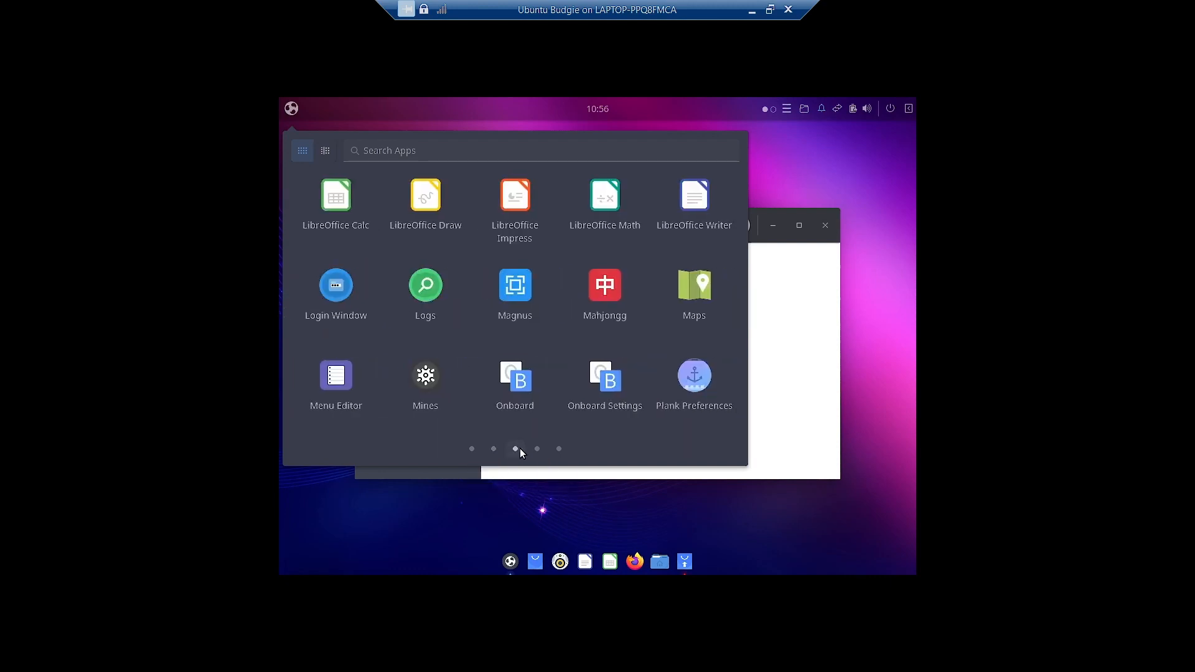
click(537, 449)
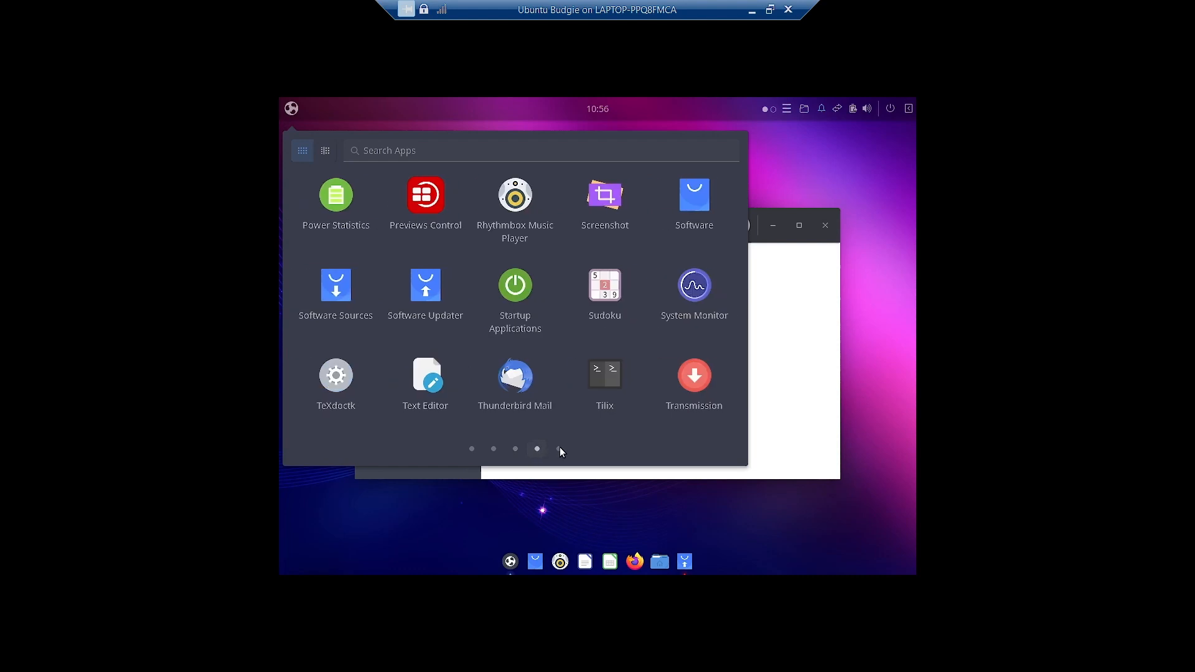
click(559, 448)
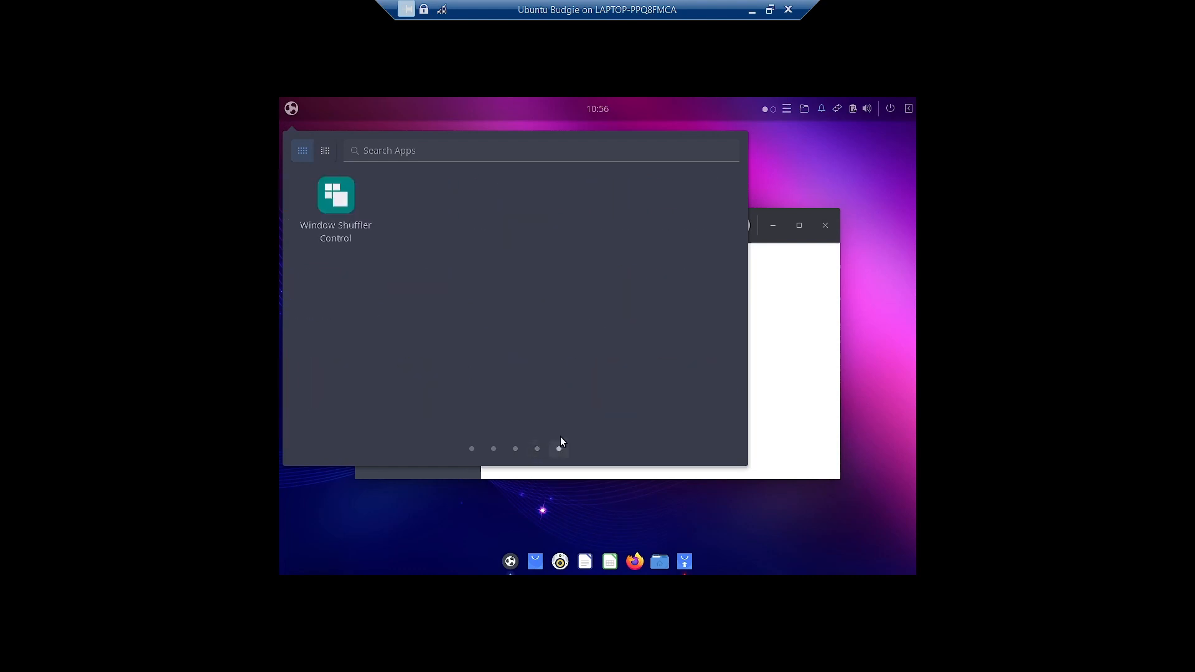
- Set the menu to list apps by category, briefly returning to the grid, then close it
click(327, 151)
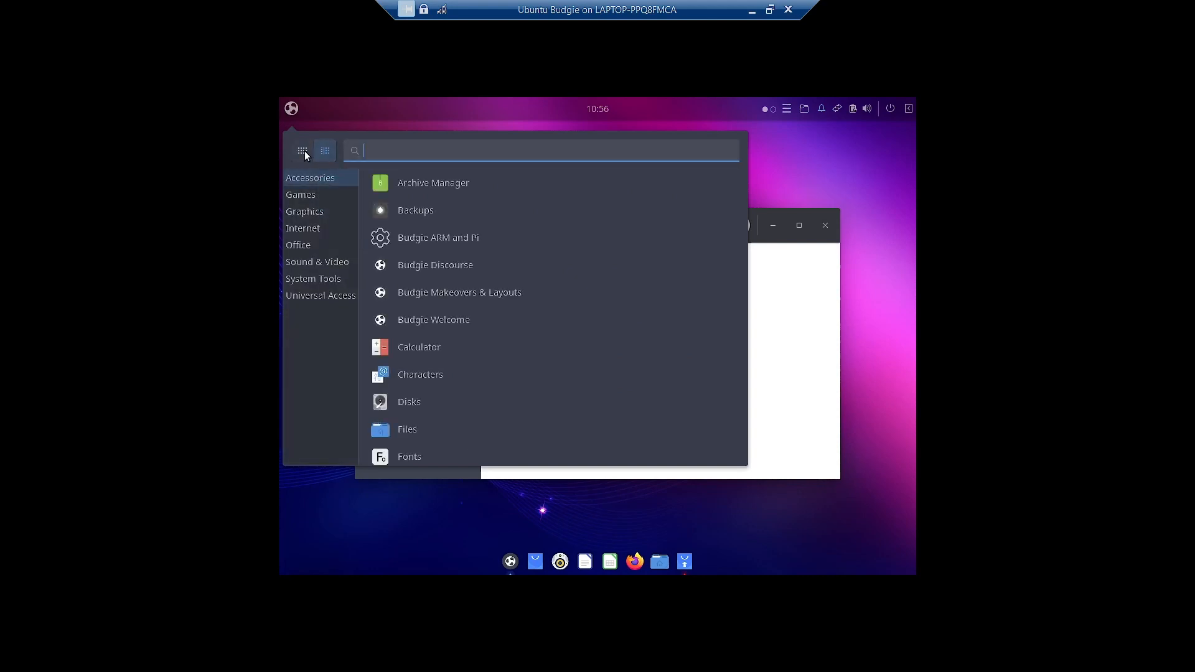
scroll(473, 240, down, 3)
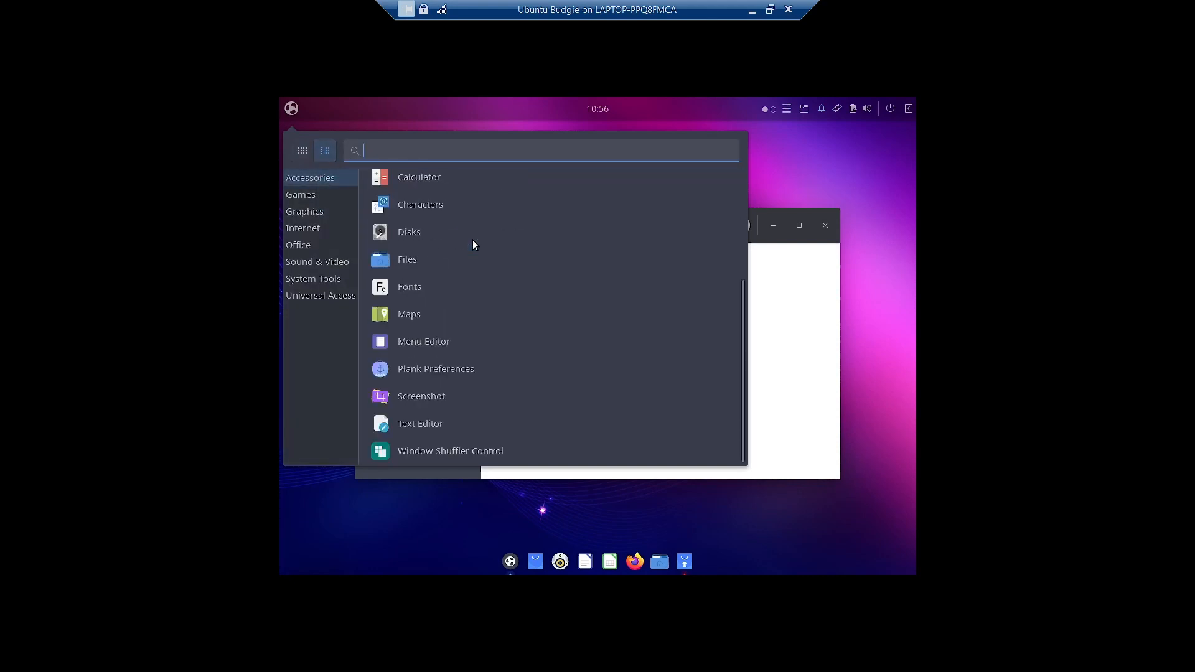
scroll(473, 240, up, 3)
scroll(476, 215, down, 3)
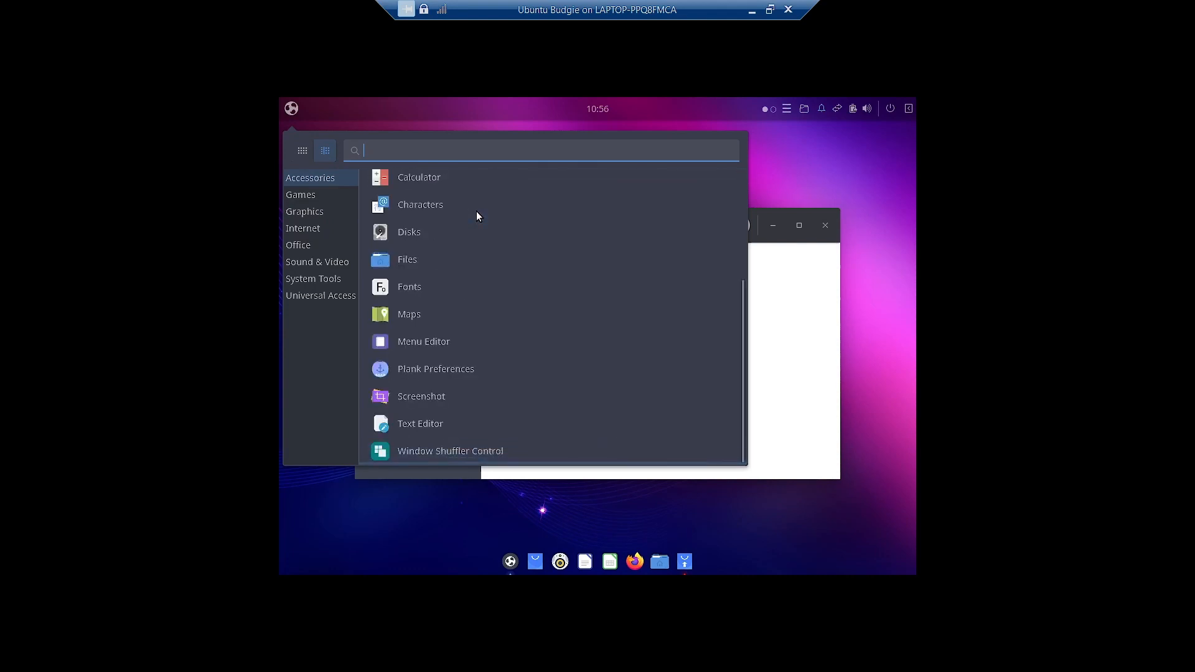
scroll(476, 211, up, 3)
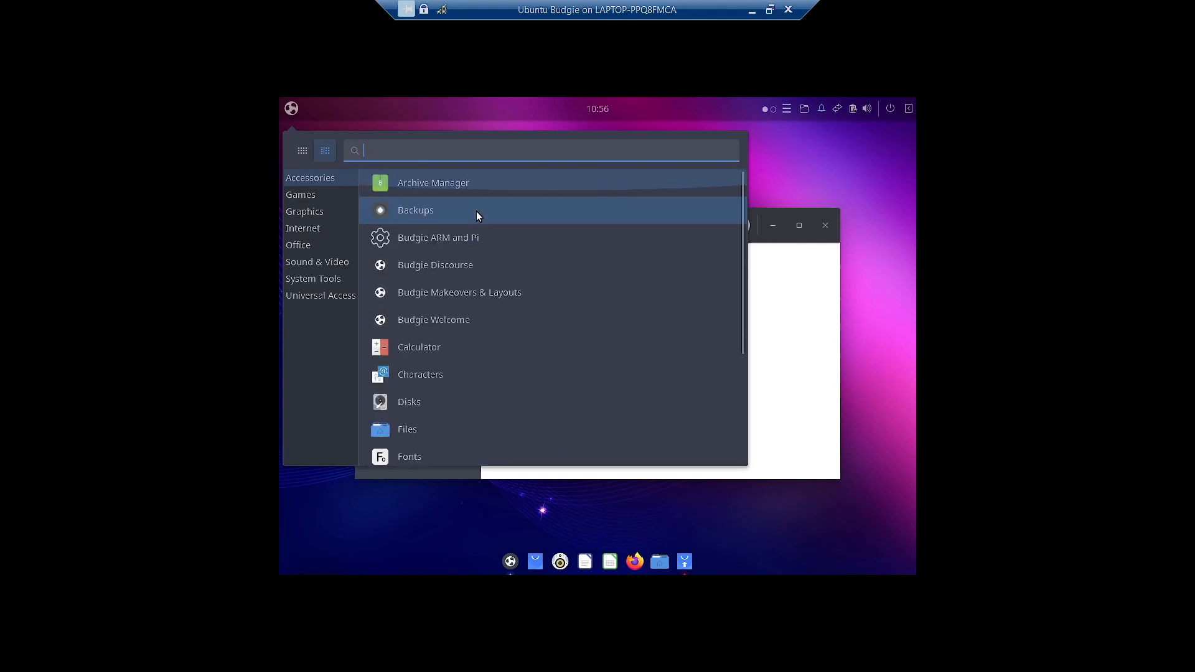
click(303, 151)
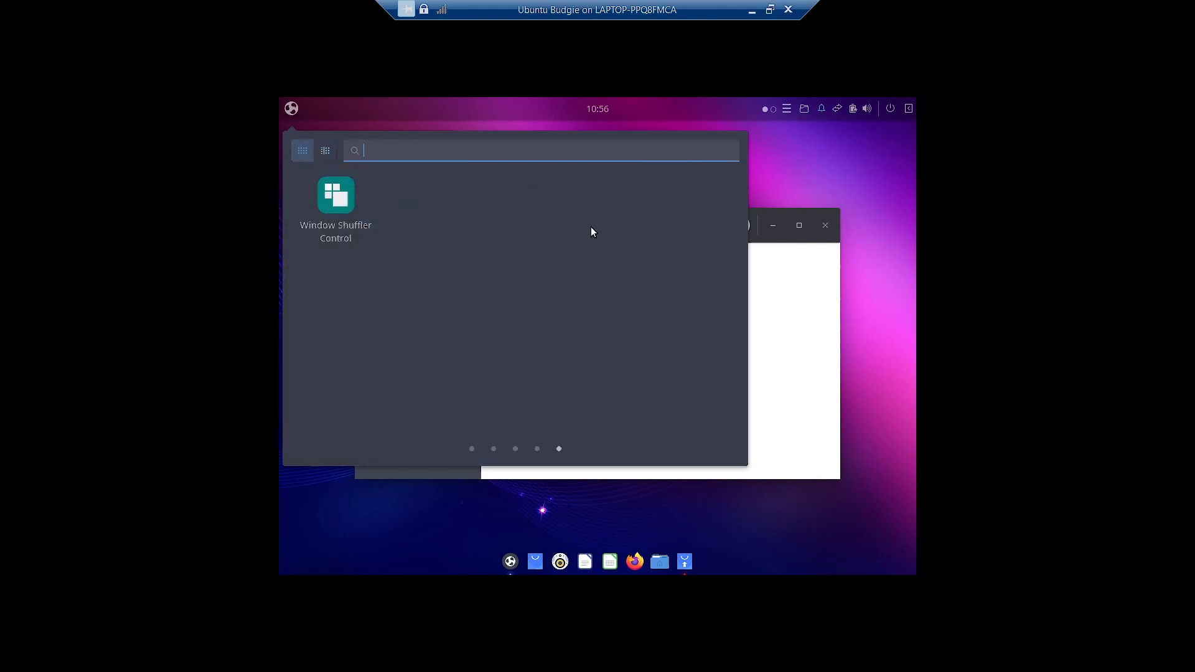
click(474, 448)
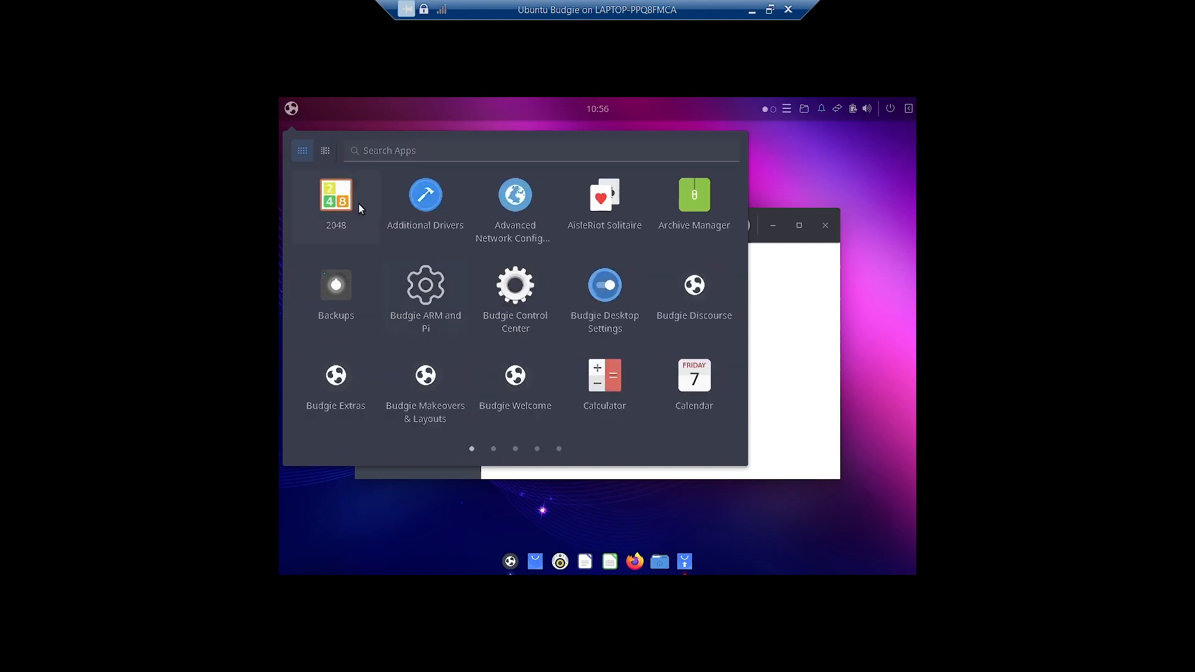
click(326, 150)
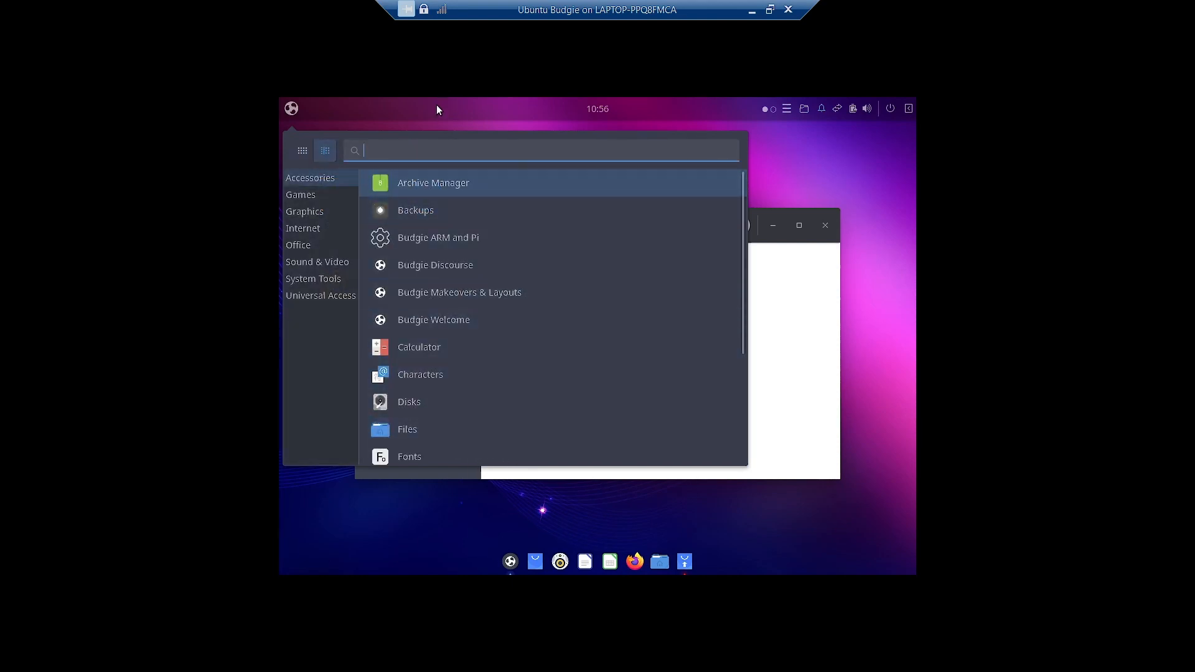
click(437, 109)
- Launch Calendar from the panel clock, start a Personal-calendar event, then discard it
click(605, 110)
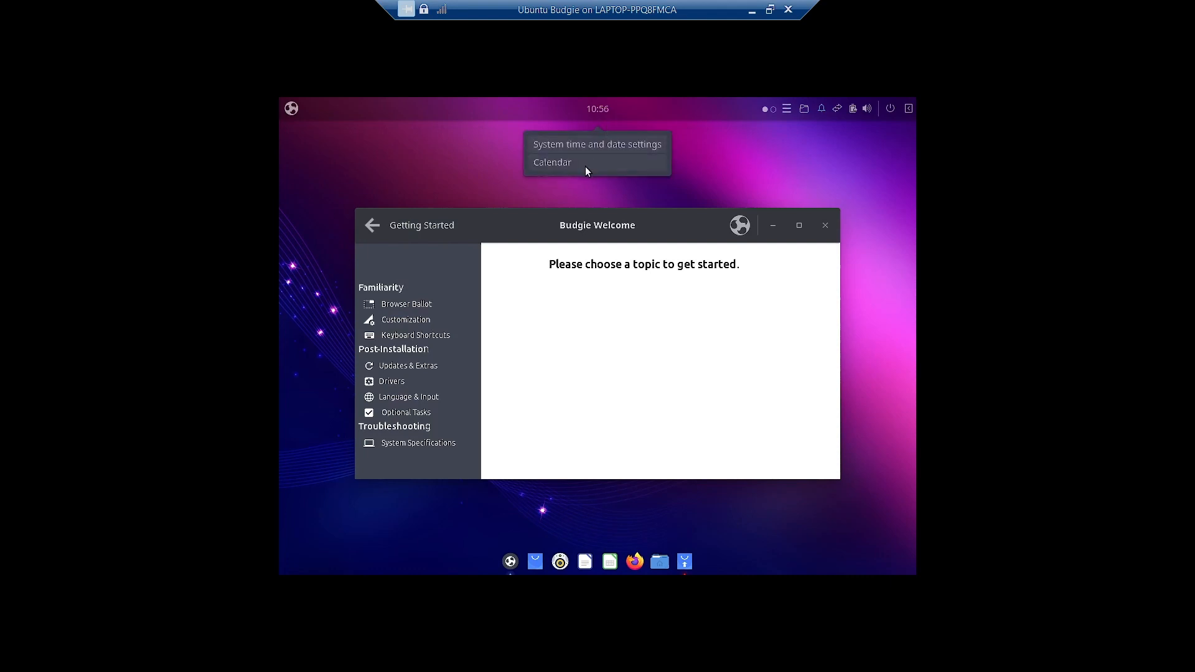
click(550, 162)
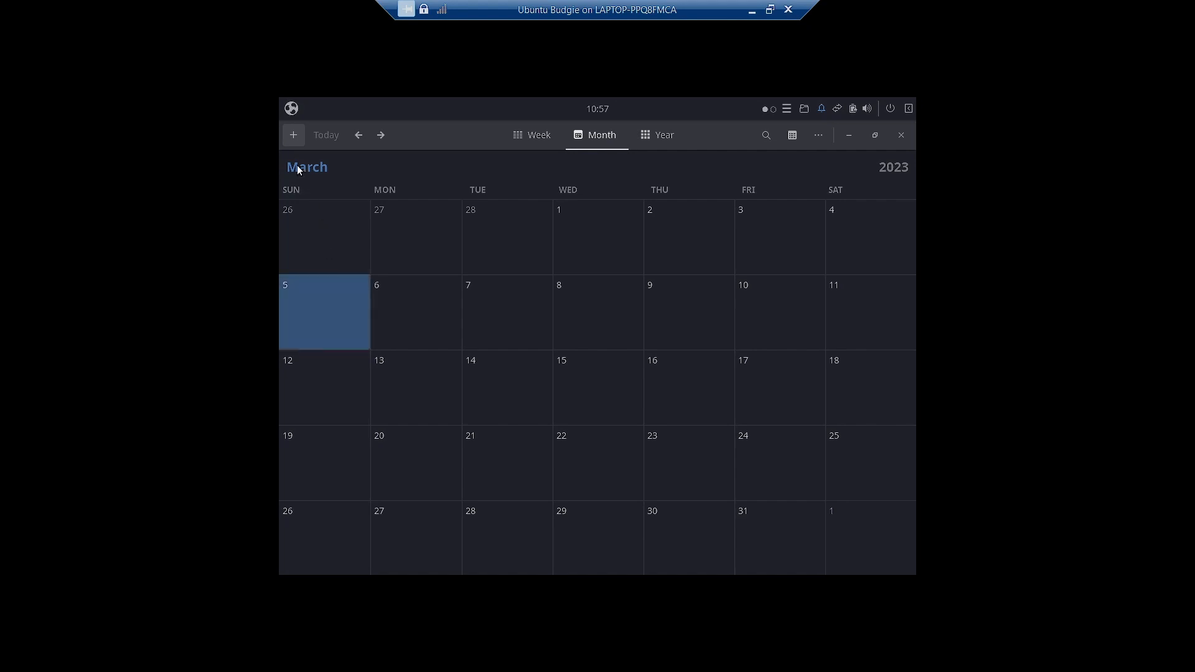
click(292, 138)
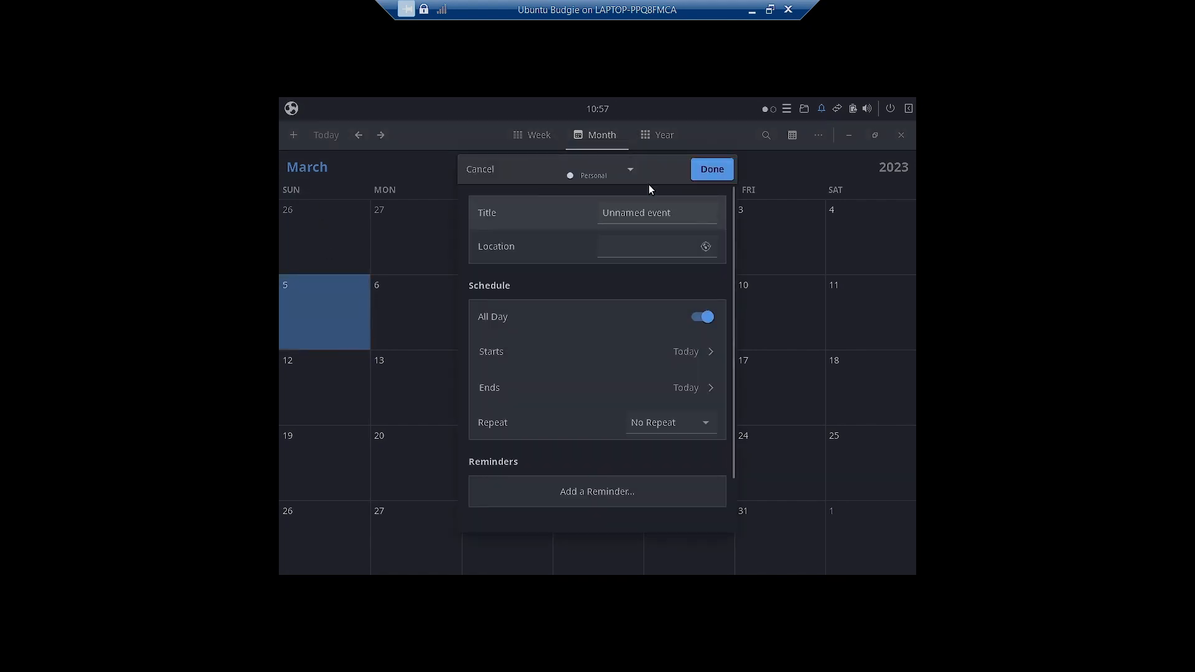
click(629, 169)
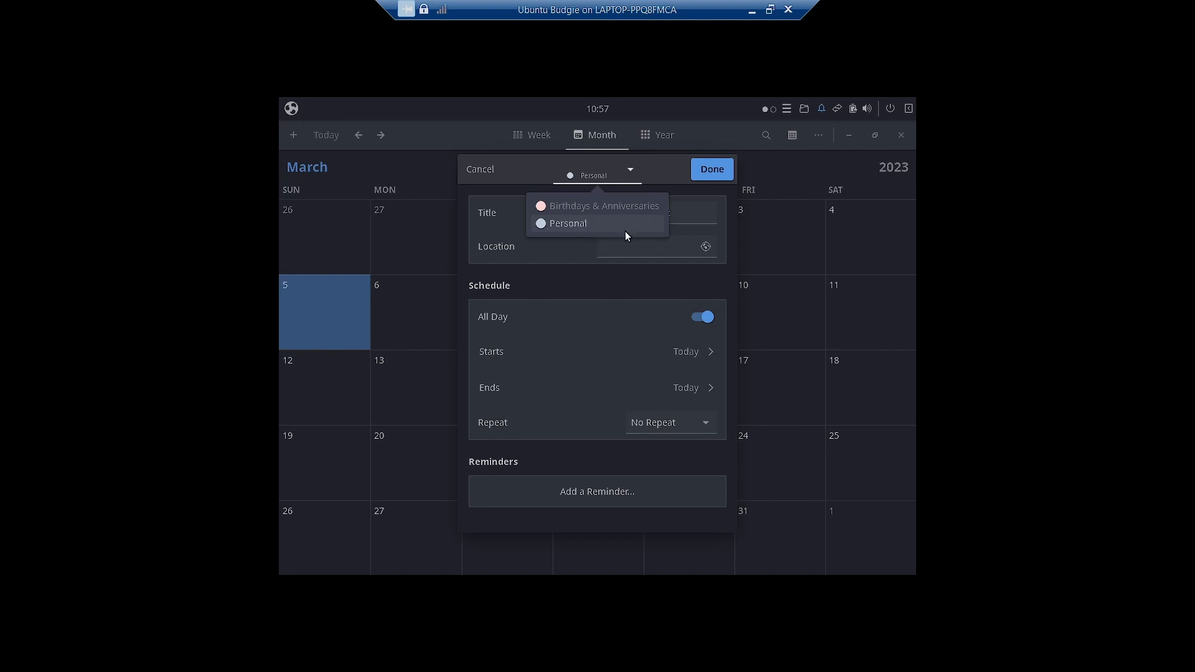
click(571, 335)
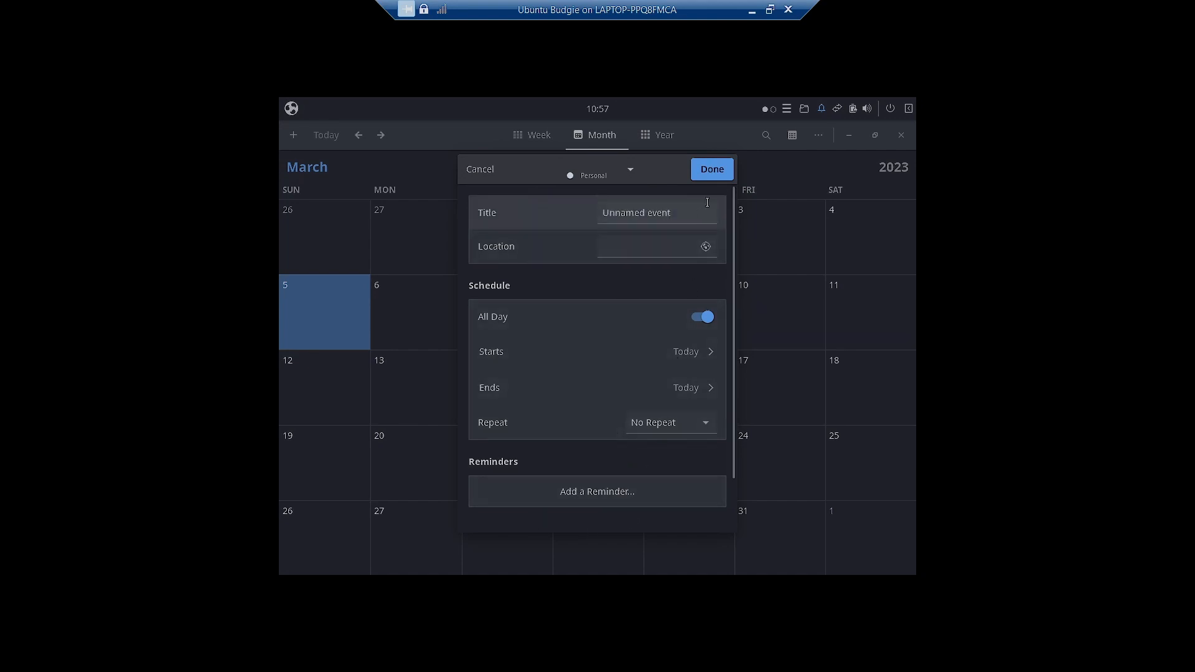
click(487, 170)
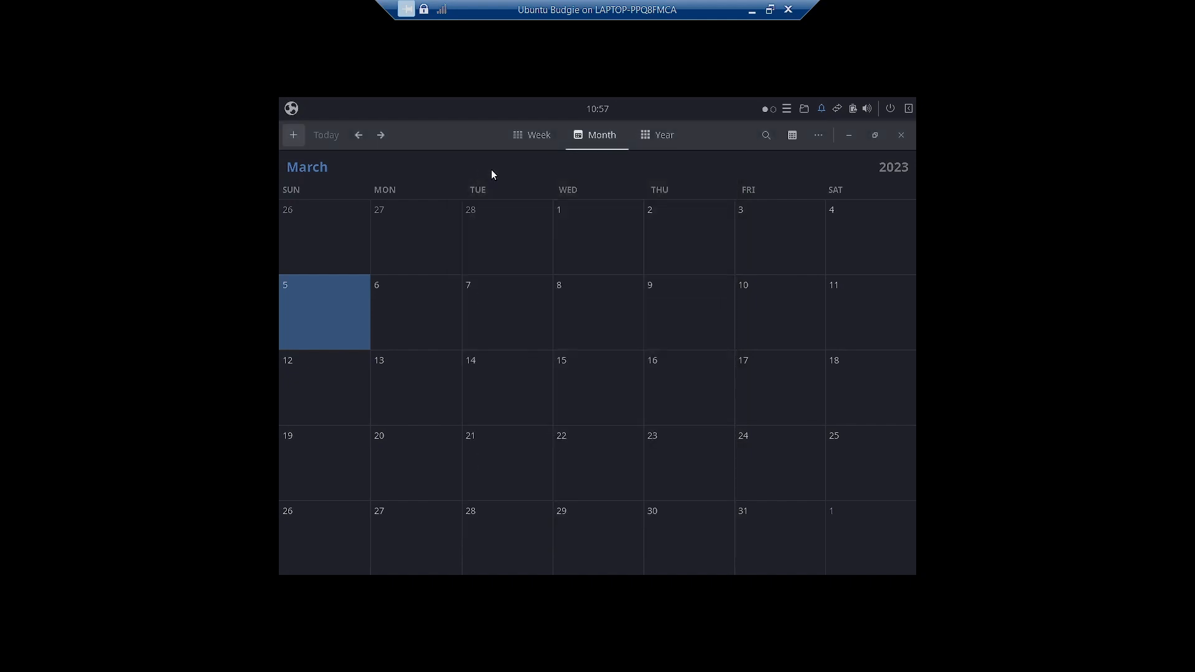
- Switch through the Week and Month views to the Year view of 2023
click(535, 138)
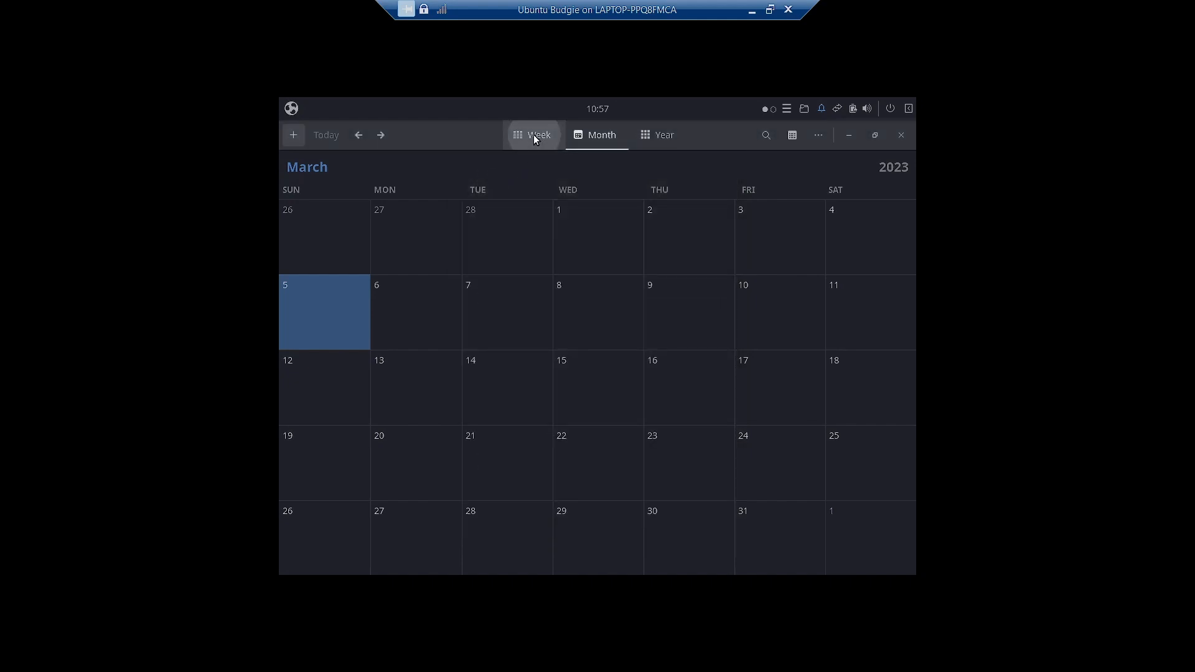
click(589, 140)
click(675, 143)
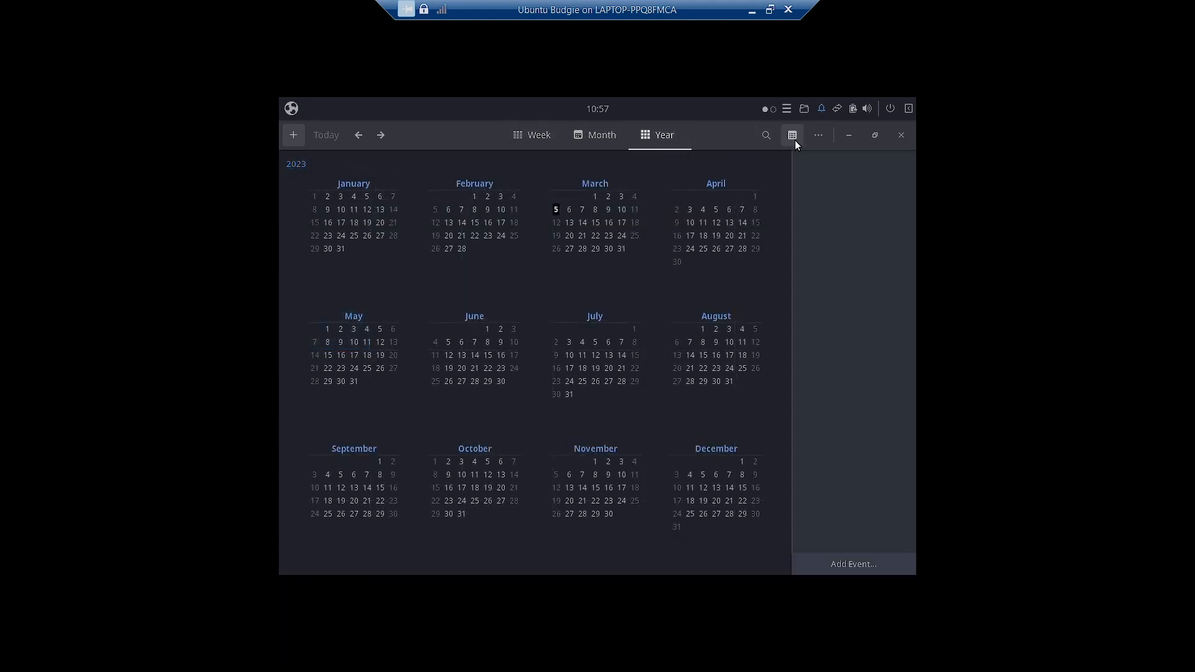
click(813, 142)
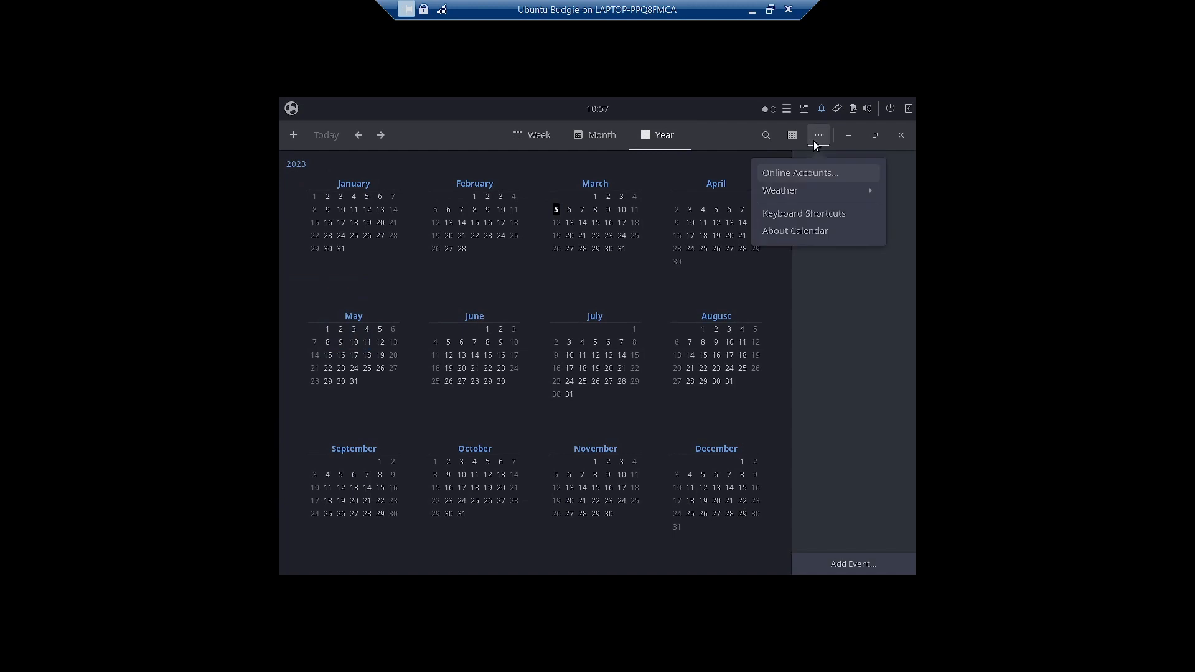
click(811, 193)
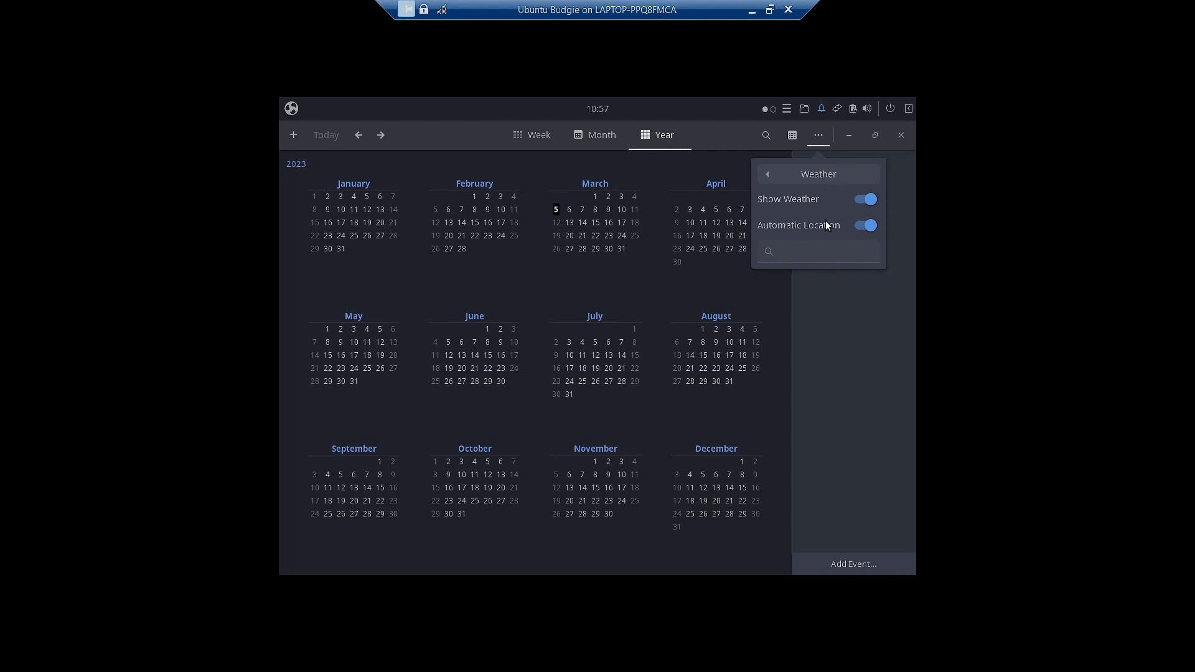
click(737, 163)
click(809, 135)
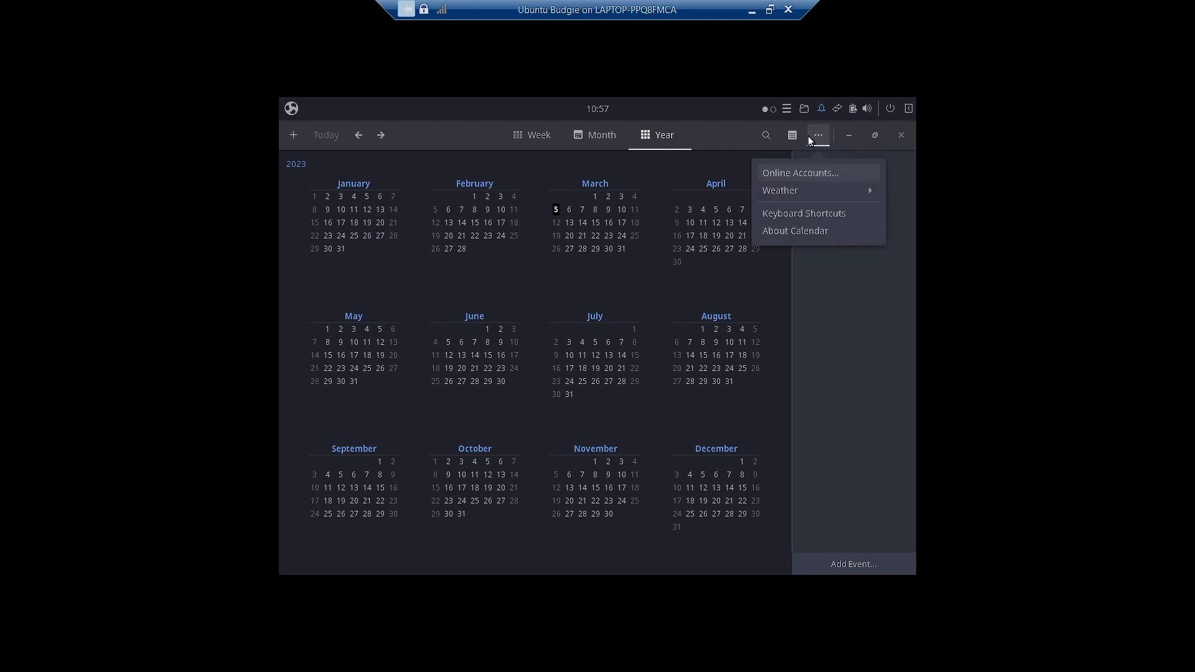
click(811, 190)
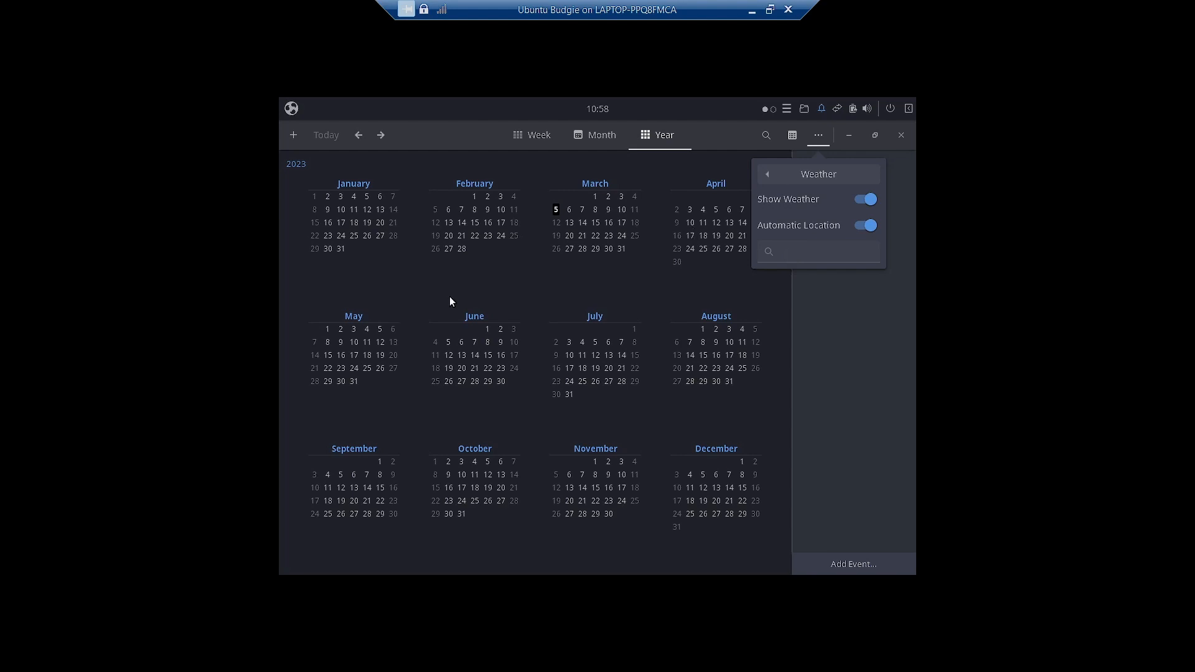
key(Escape)
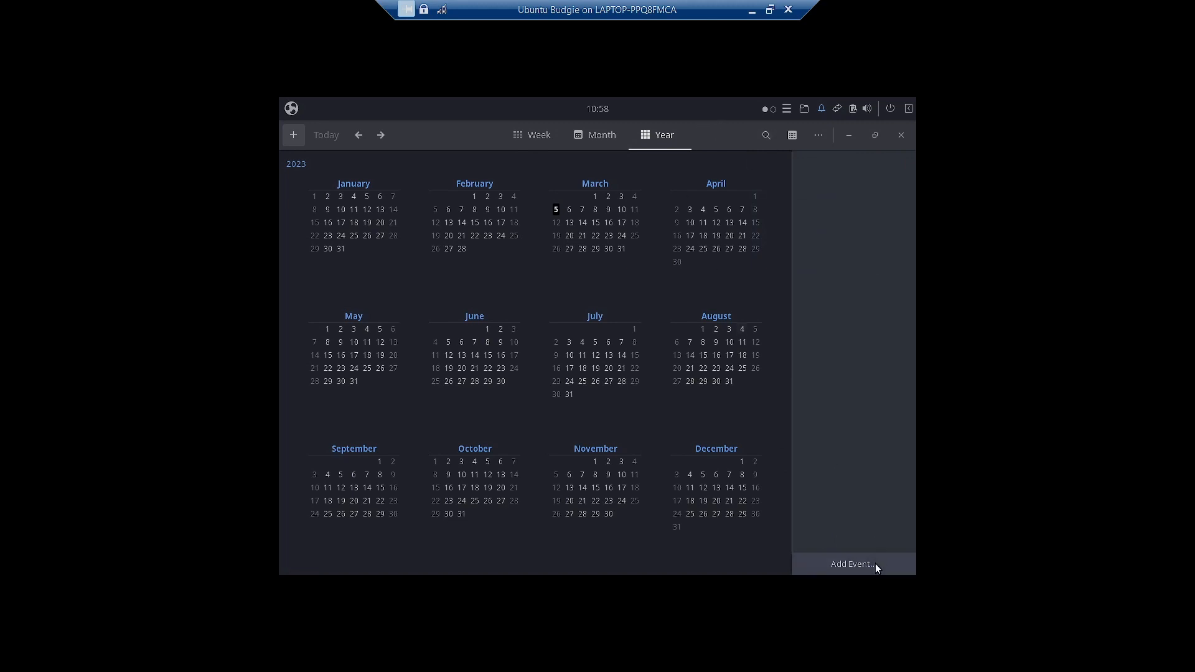
- Cancel a new event draft, then view and close the About Calendar box showing version 41.2
click(840, 563)
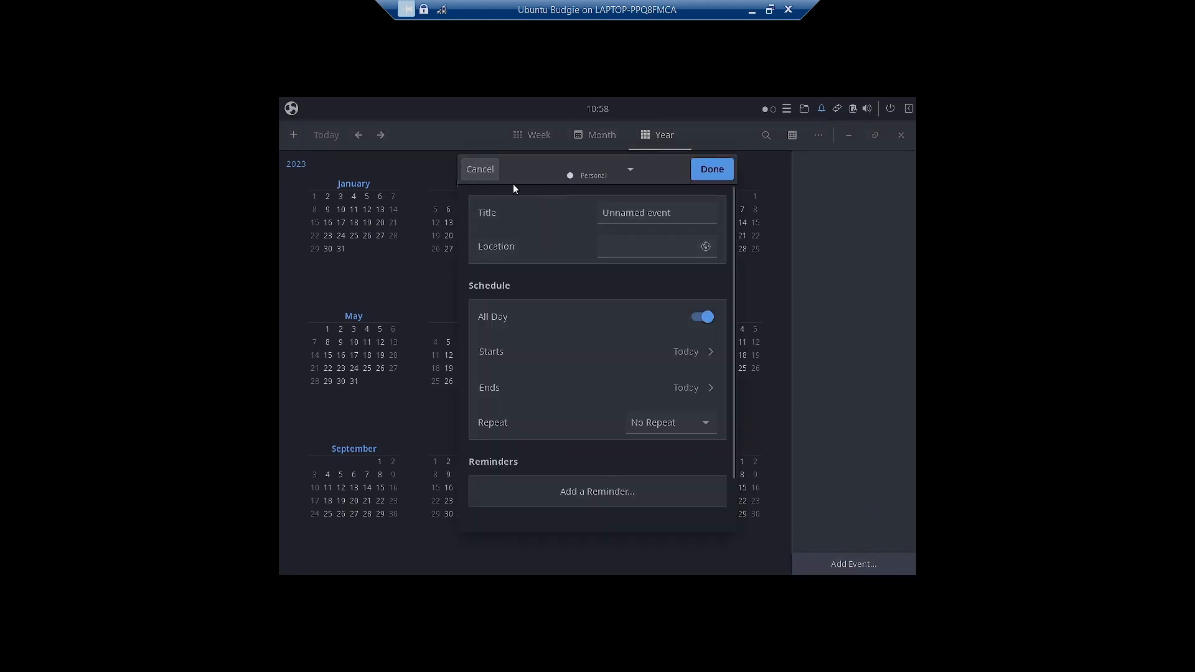
click(481, 168)
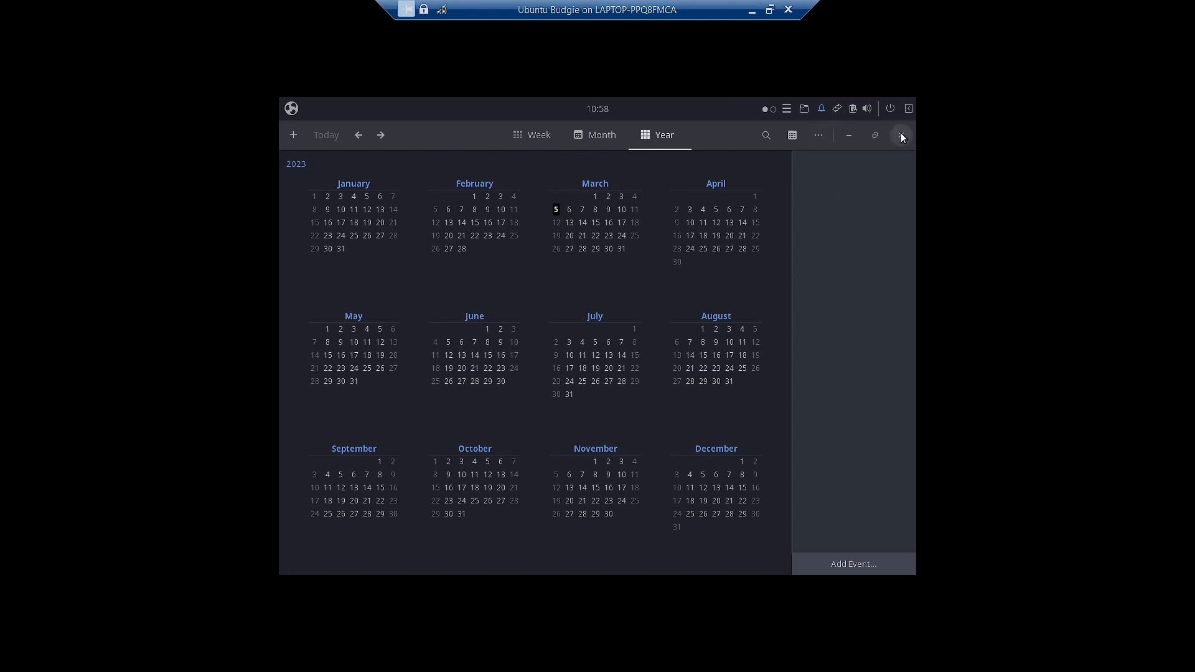
click(811, 136)
click(793, 231)
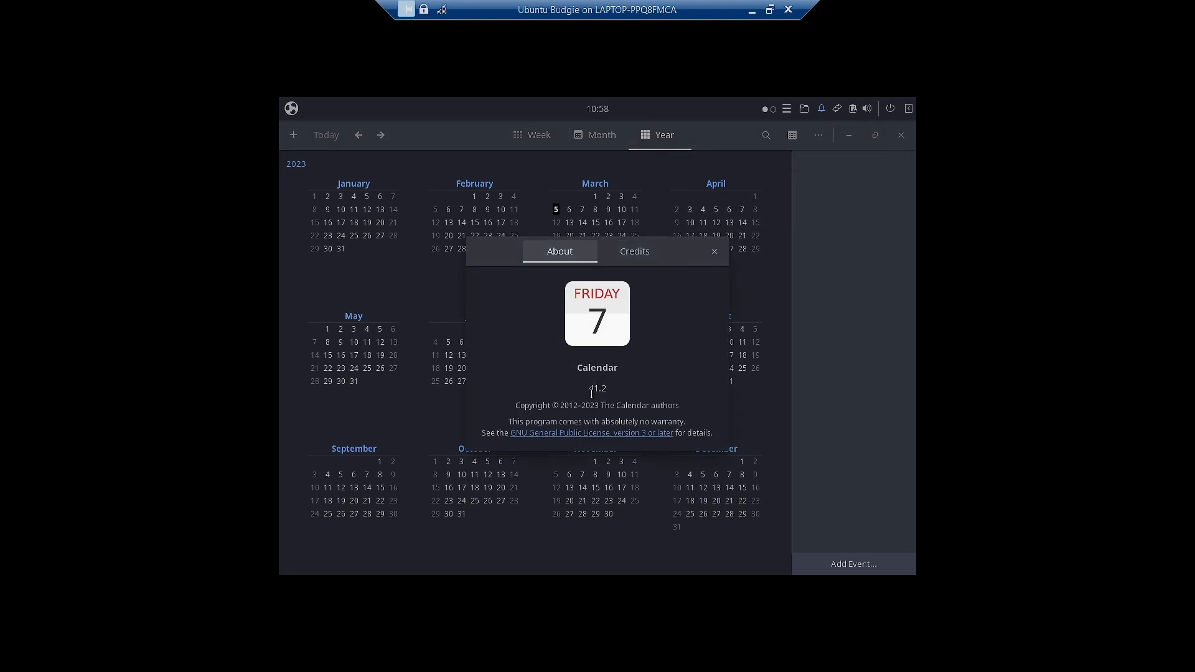
click(715, 253)
- Close Calendar and add a third workspace from the workspace indicator
click(902, 136)
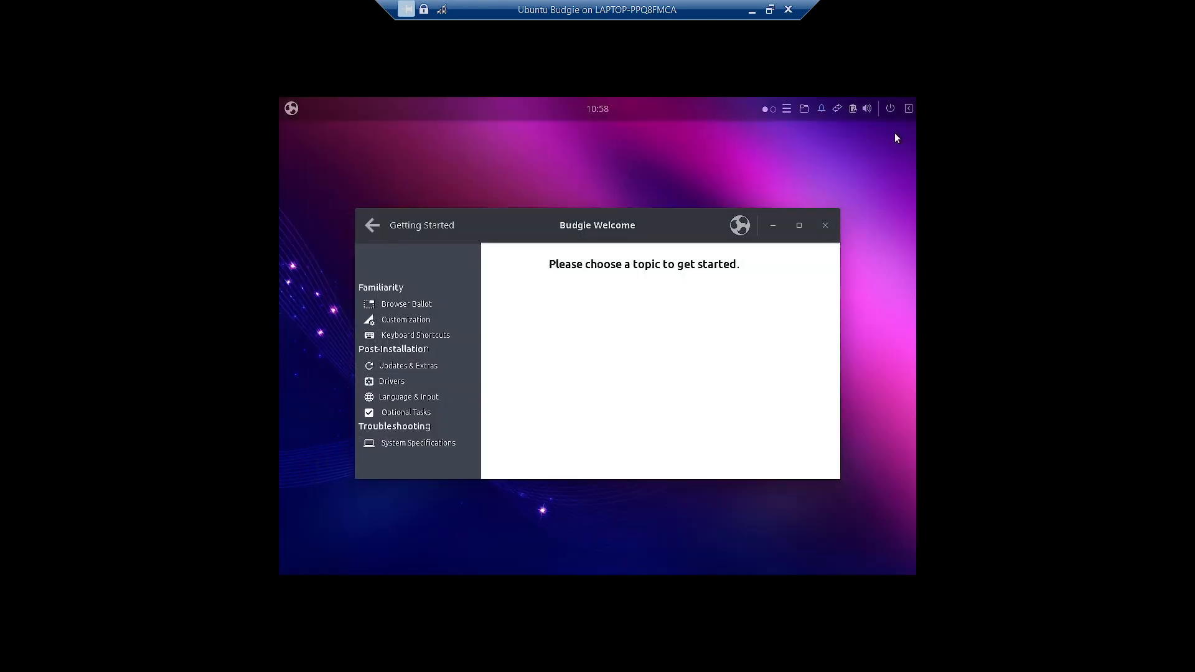
click(774, 108)
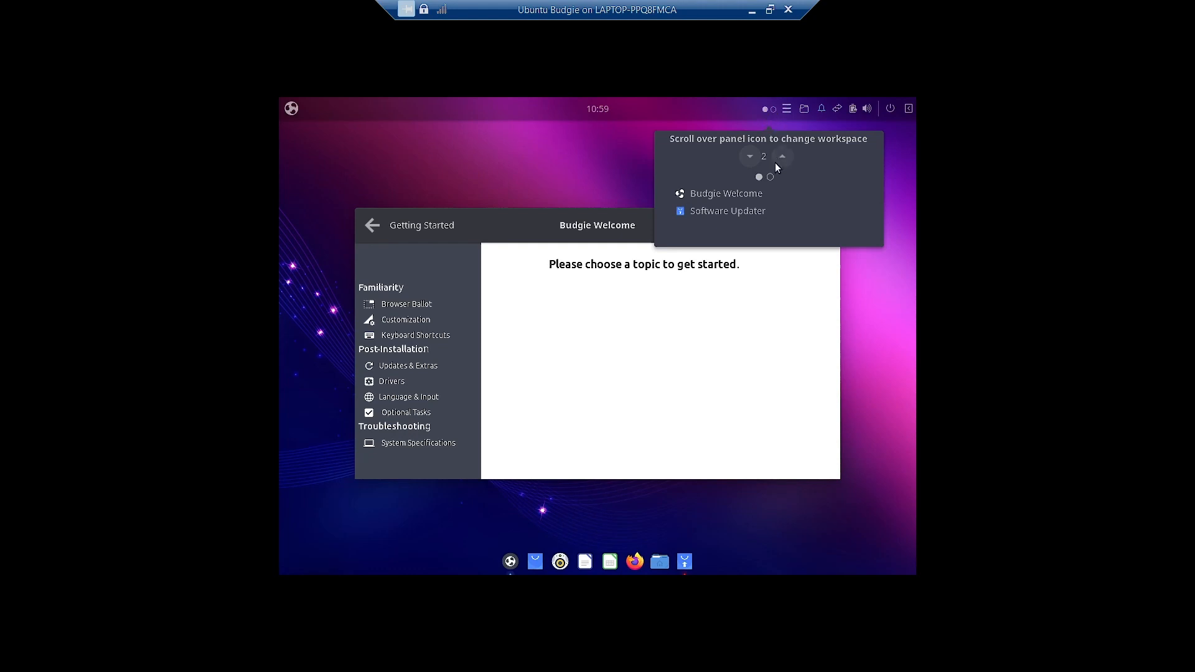
click(771, 176)
click(774, 109)
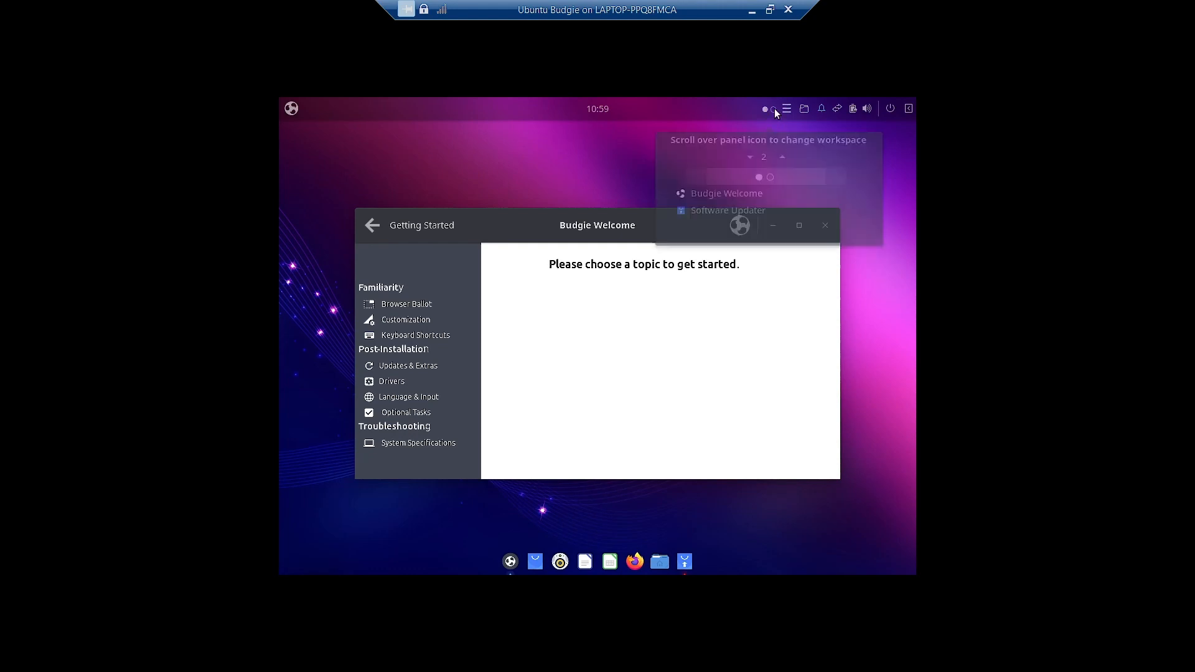
click(782, 156)
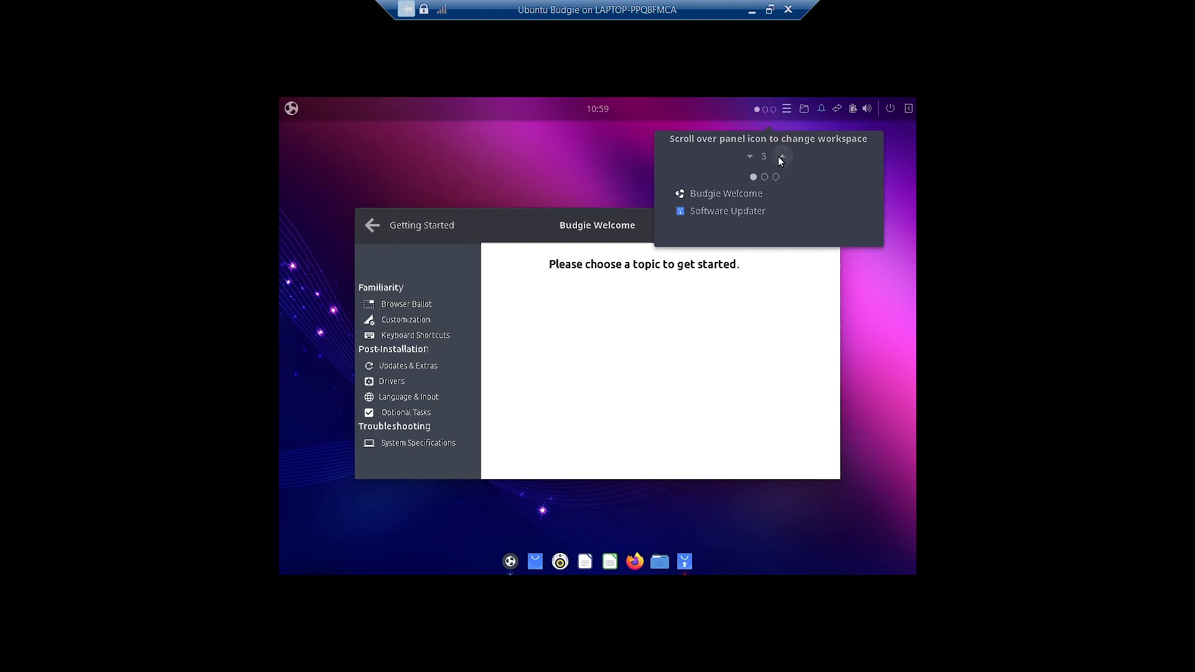
click(593, 165)
- Remove the extra workspace to leave two, then open the QuickNote notepad
click(757, 108)
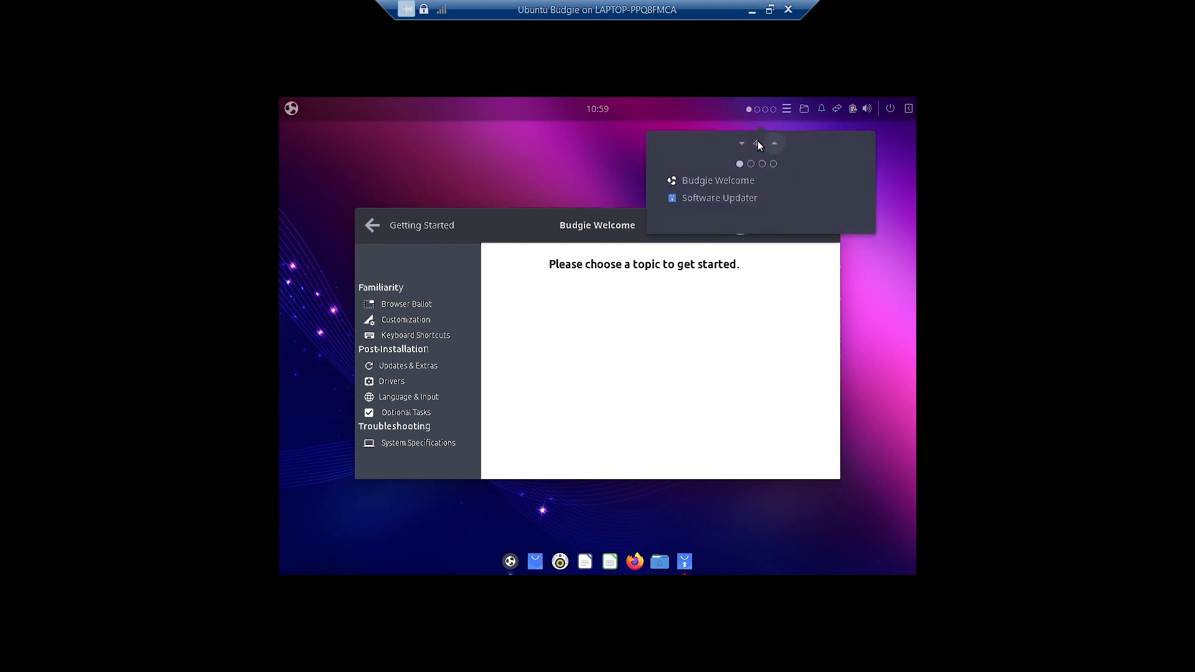
click(748, 163)
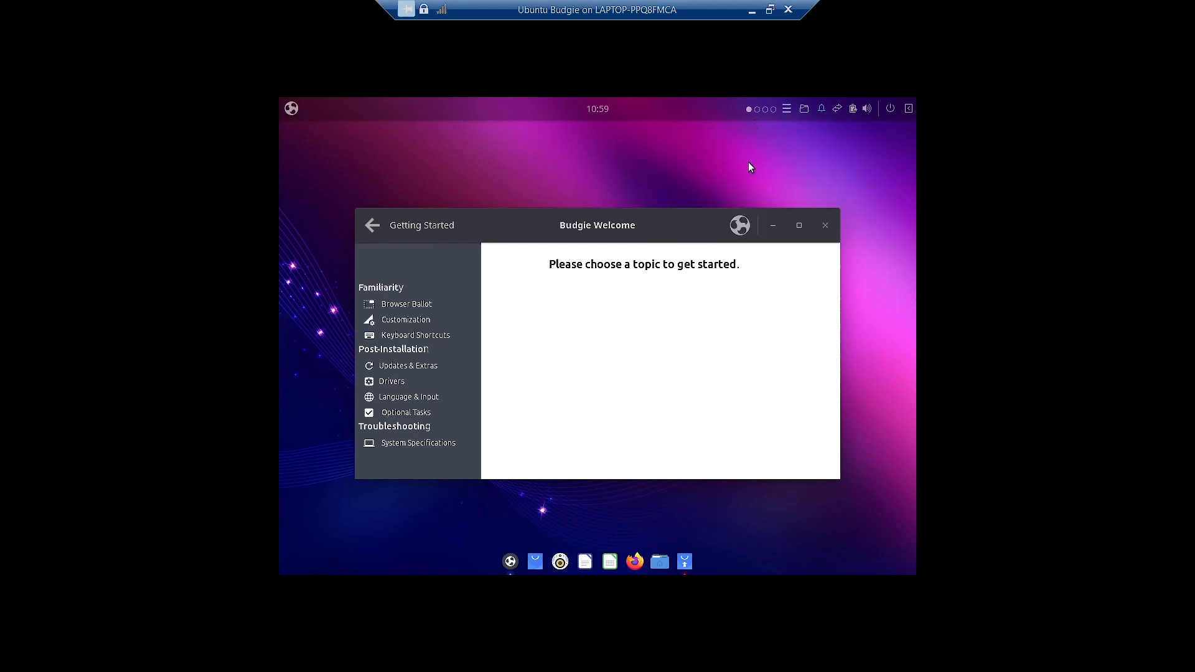
click(760, 112)
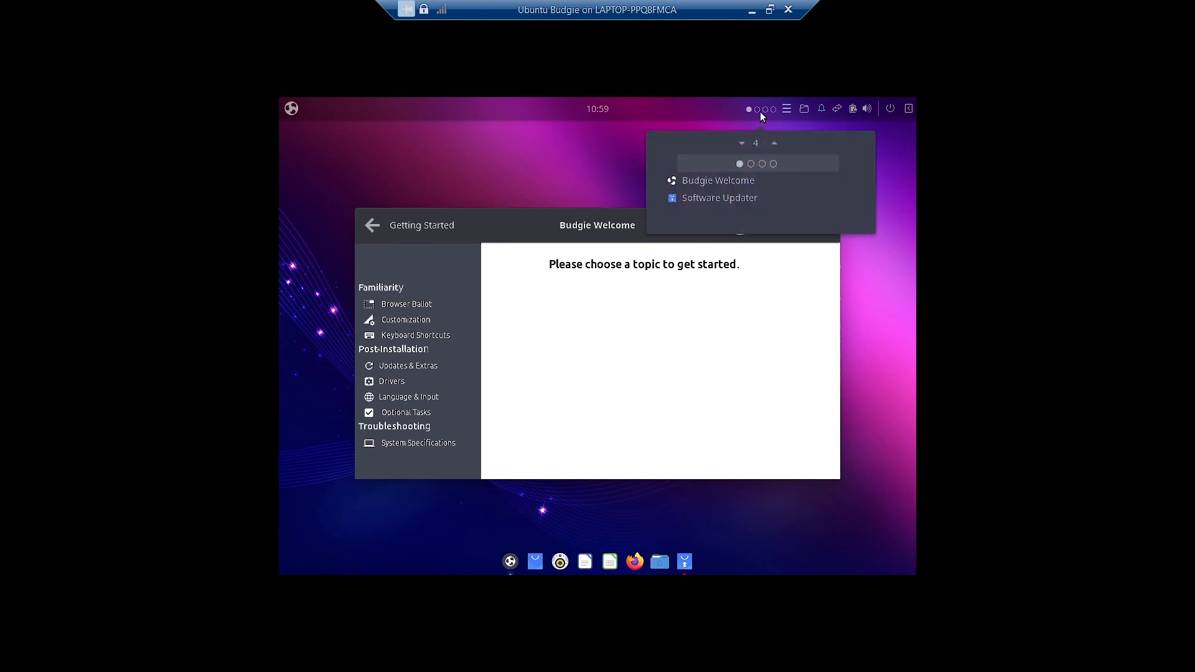
click(760, 163)
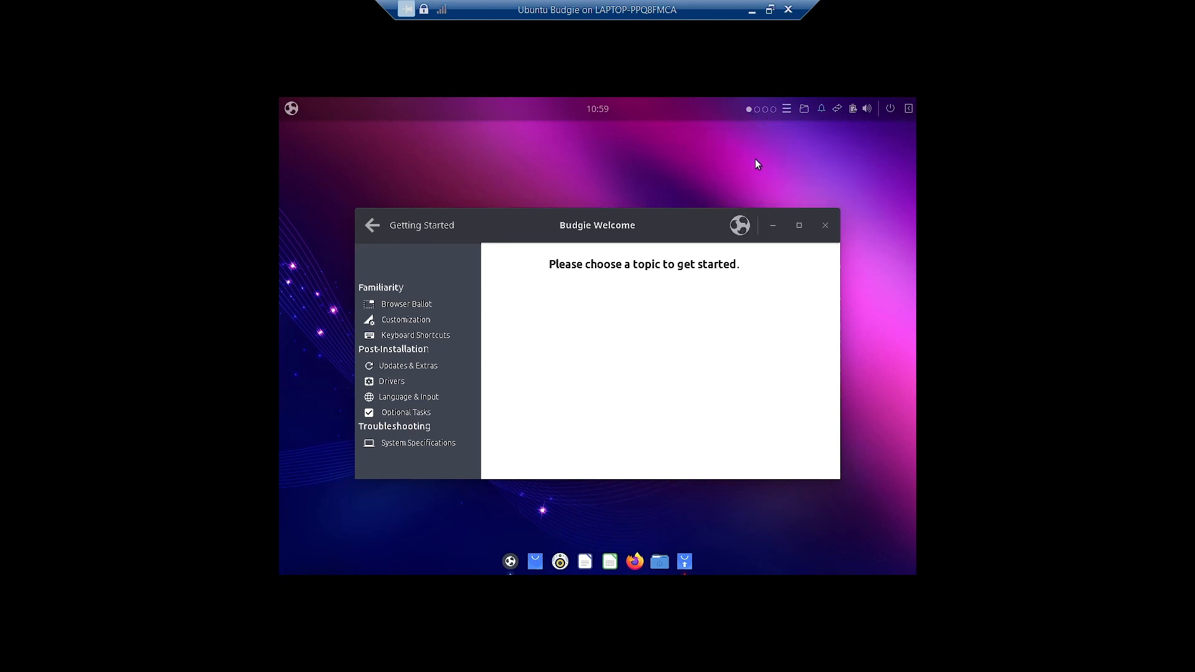
click(757, 110)
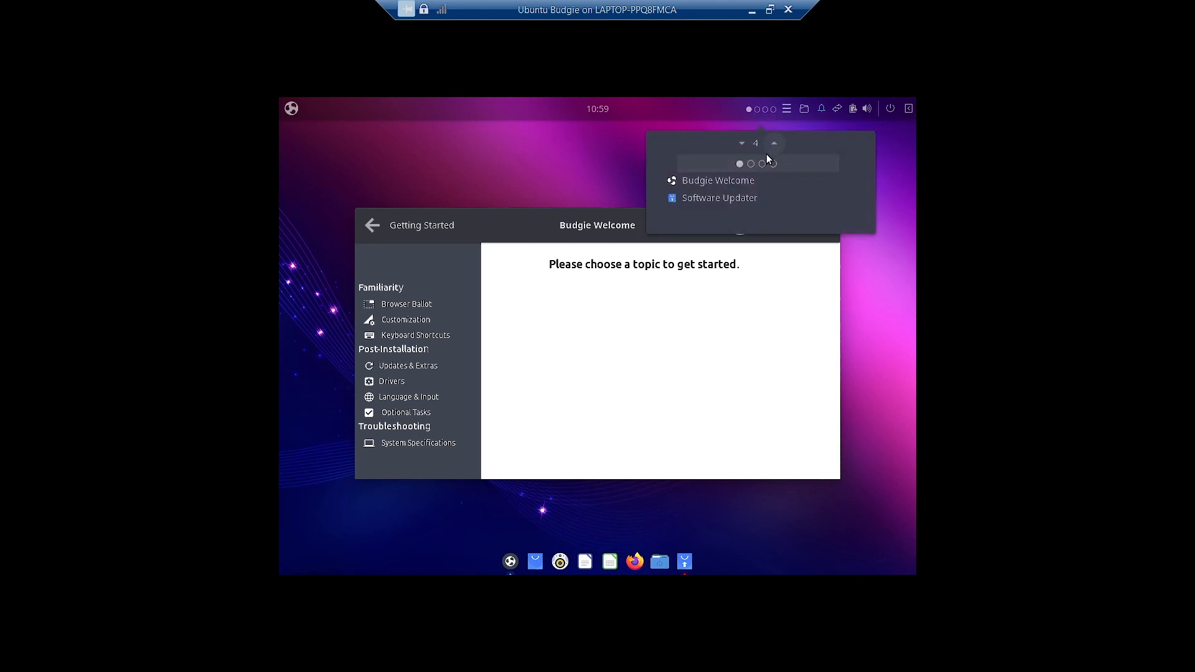
click(741, 143)
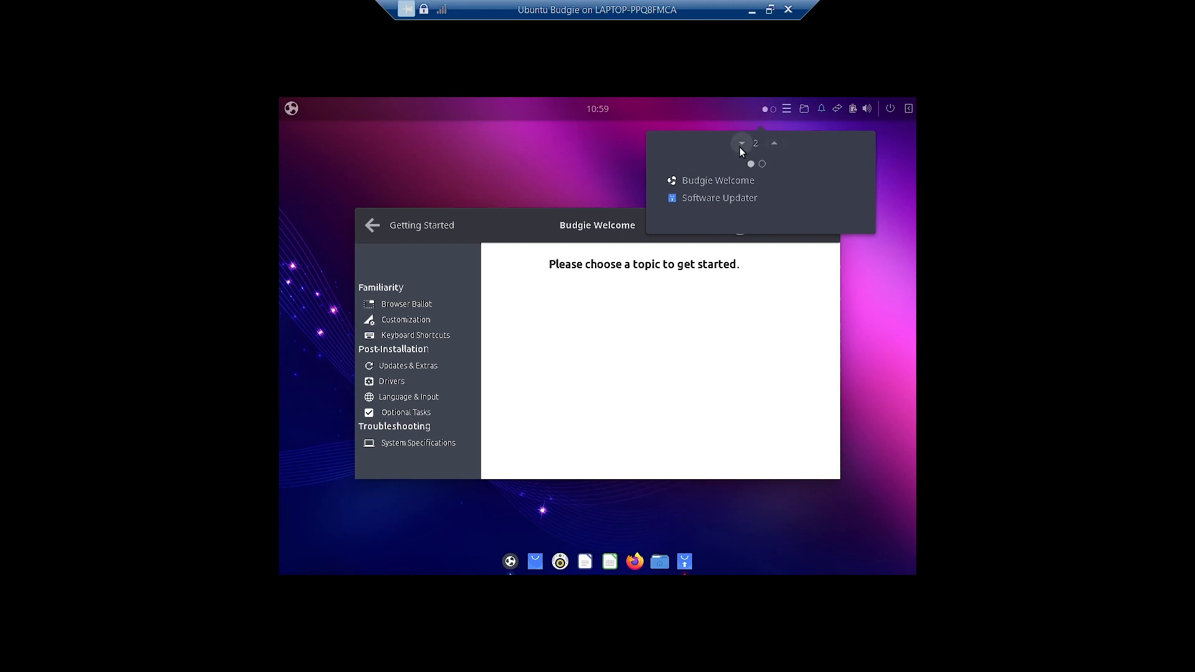
click(722, 114)
click(785, 109)
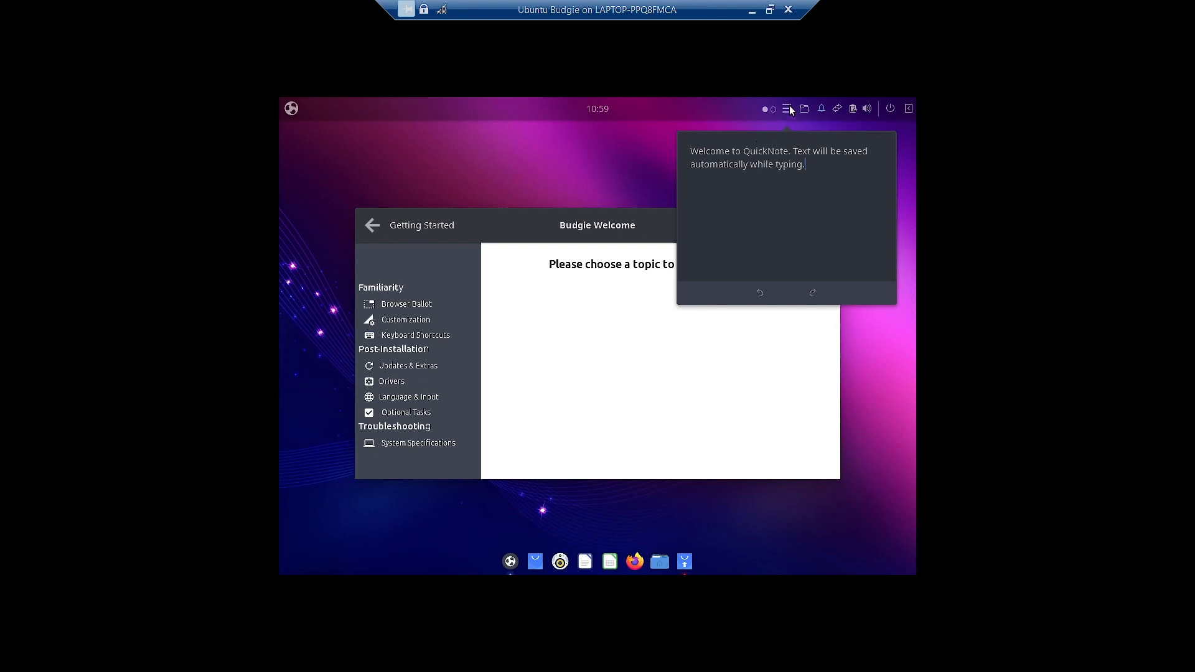
- Close QuickNote, peek at the Places home-folder list, and show the Wired network popover
click(798, 123)
click(805, 109)
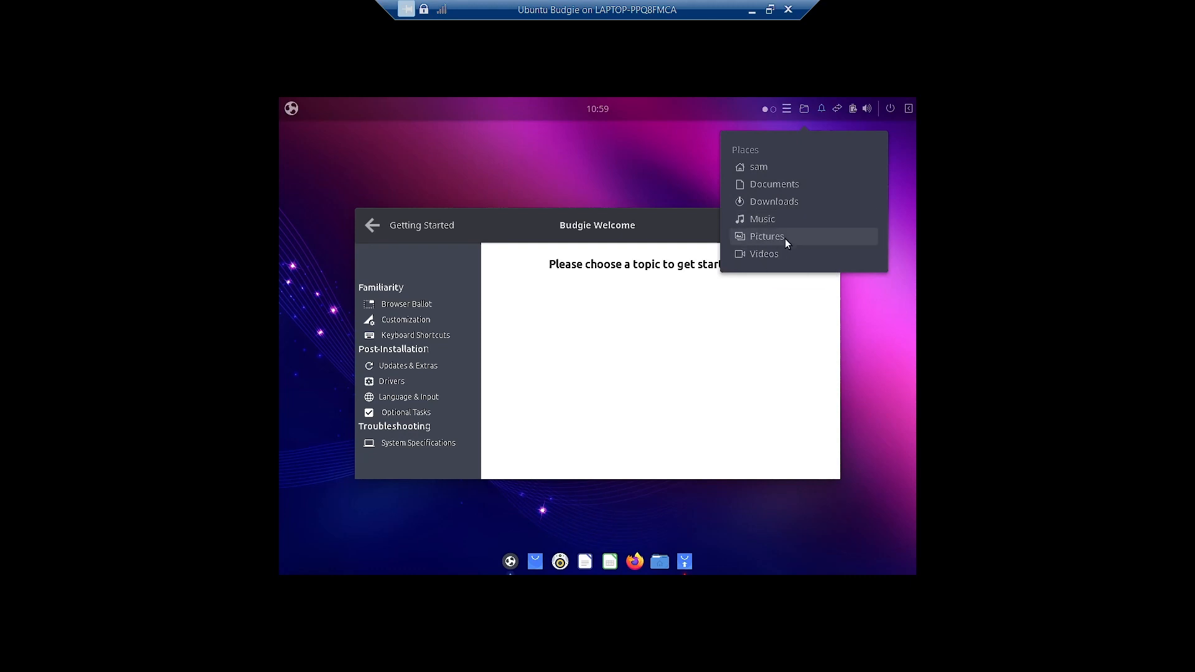
click(838, 110)
click(838, 110)
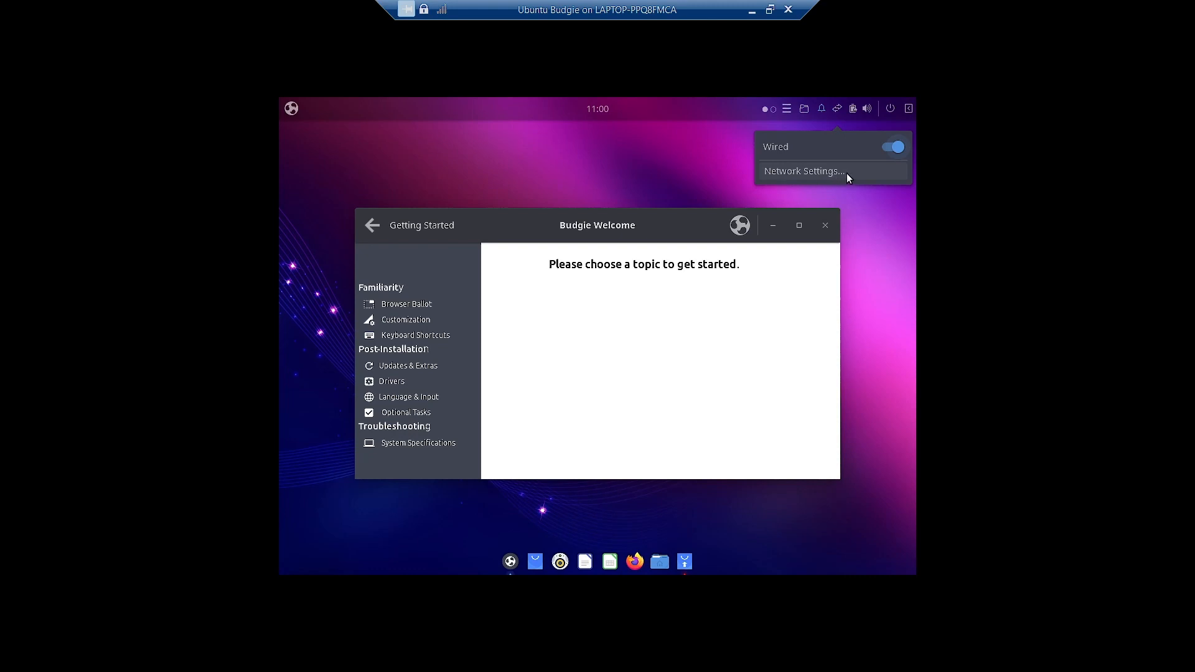
click(852, 108)
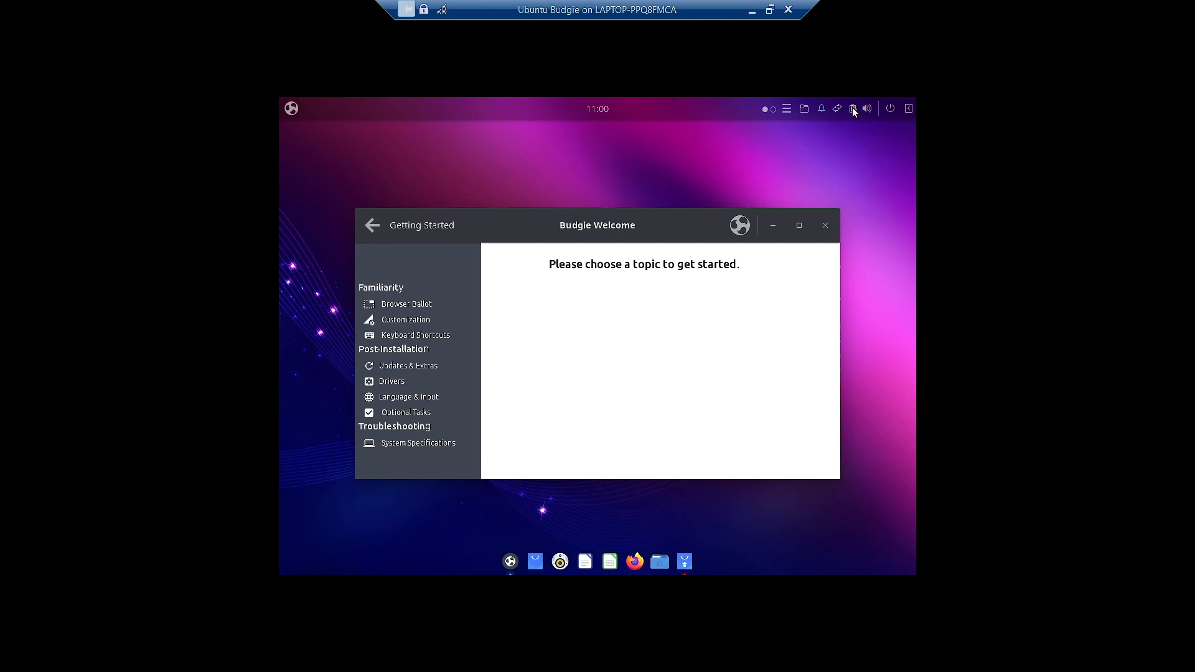
click(853, 107)
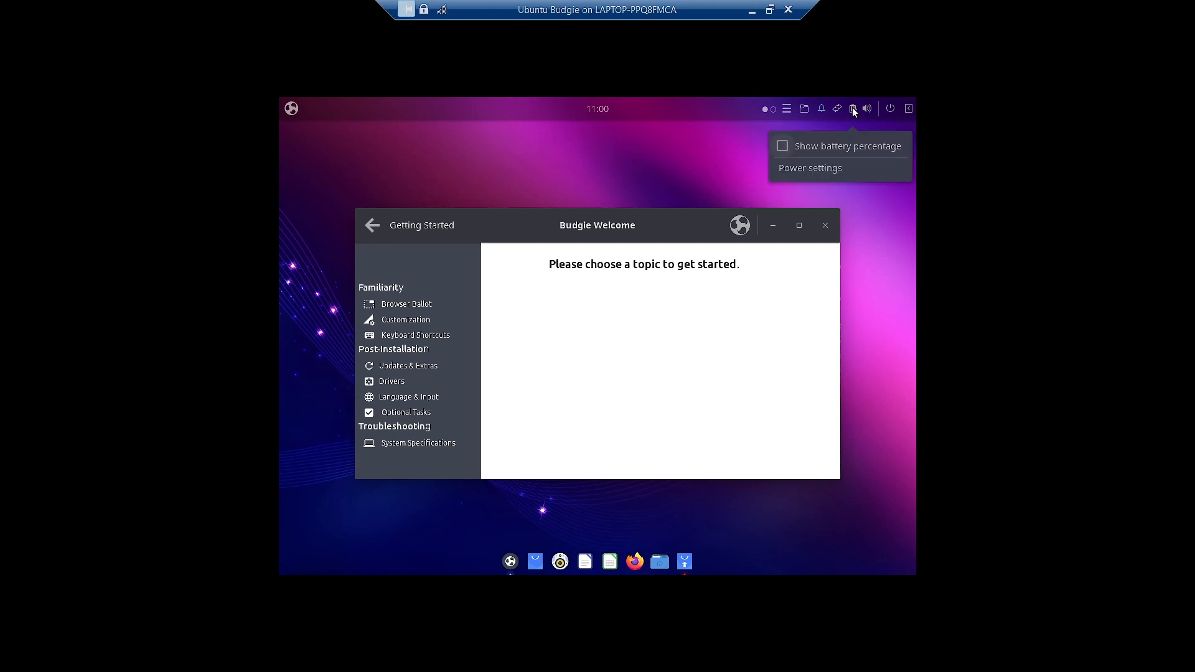
click(785, 146)
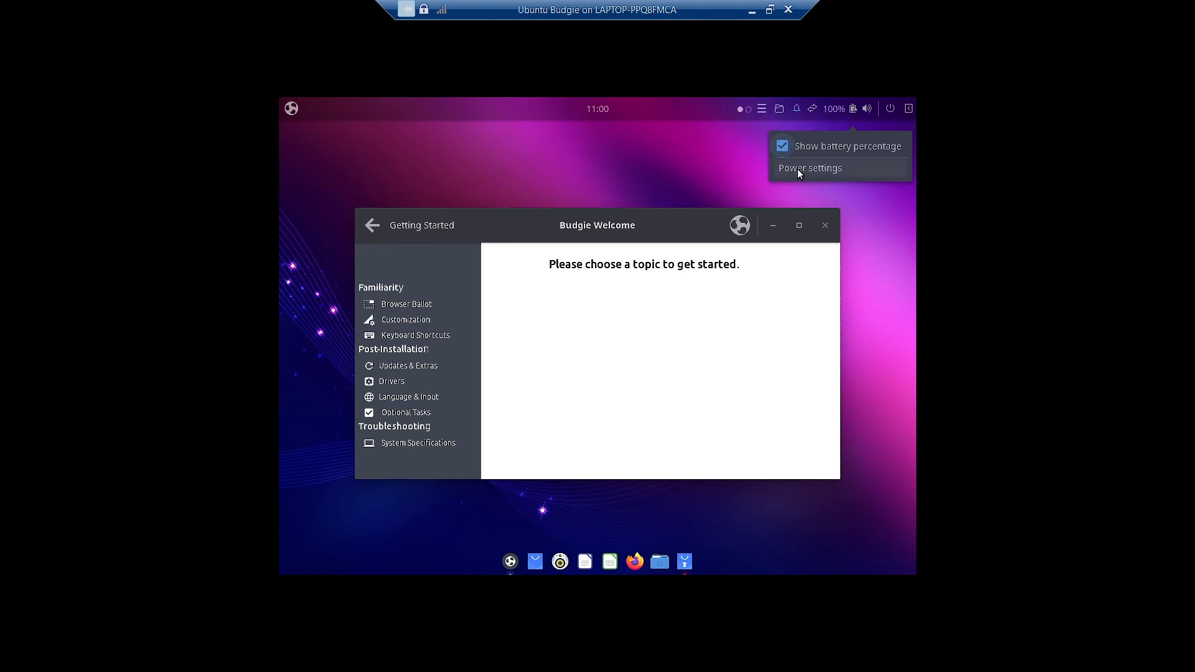
click(719, 151)
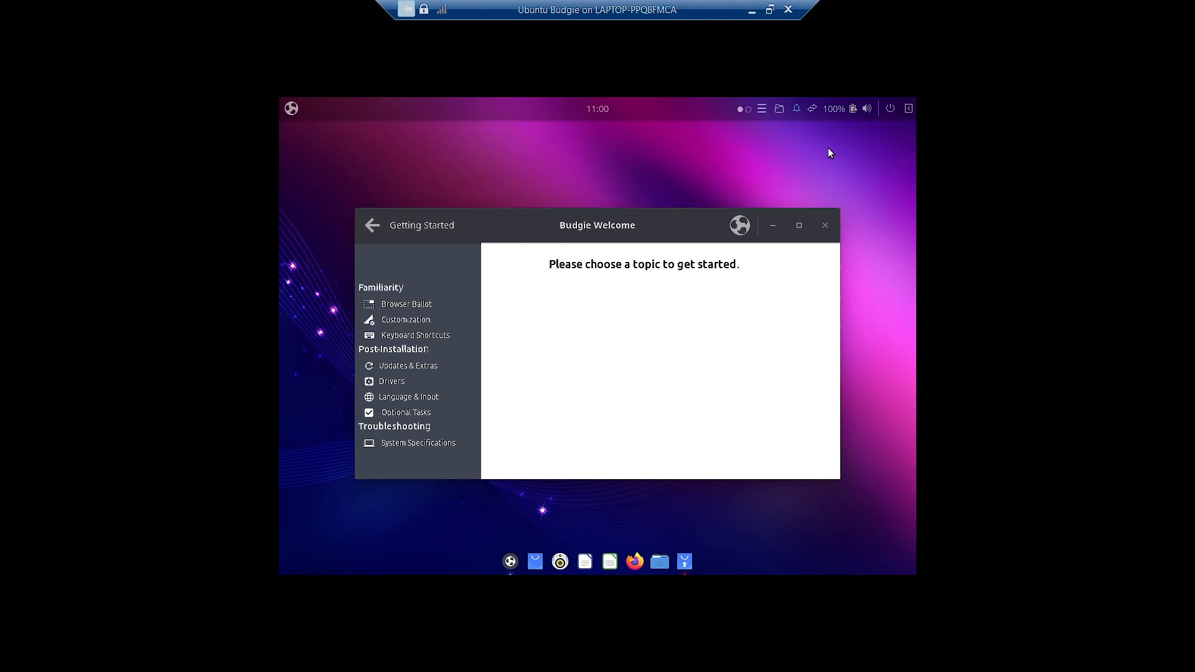
click(867, 108)
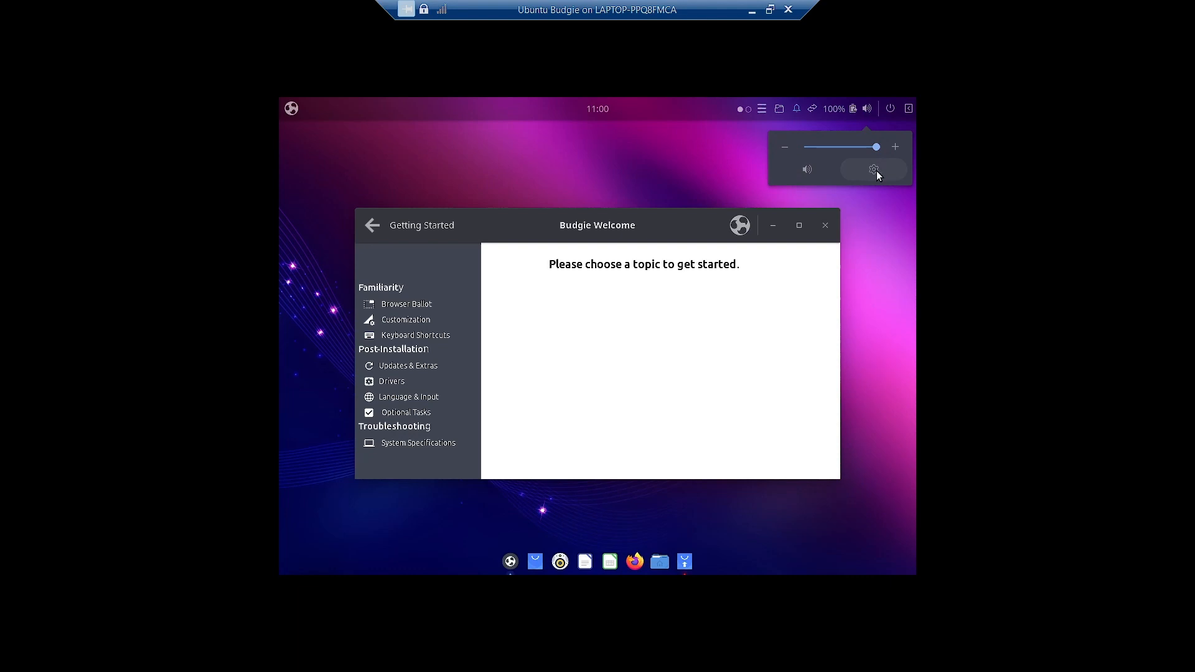
click(873, 214)
click(891, 110)
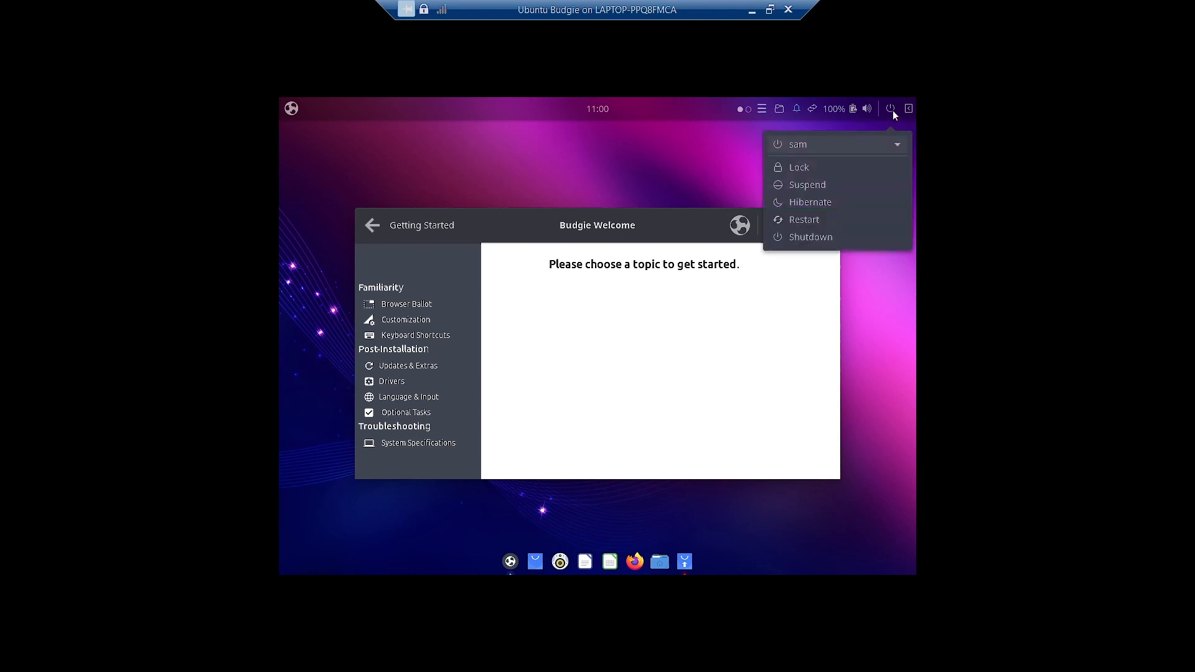
click(870, 143)
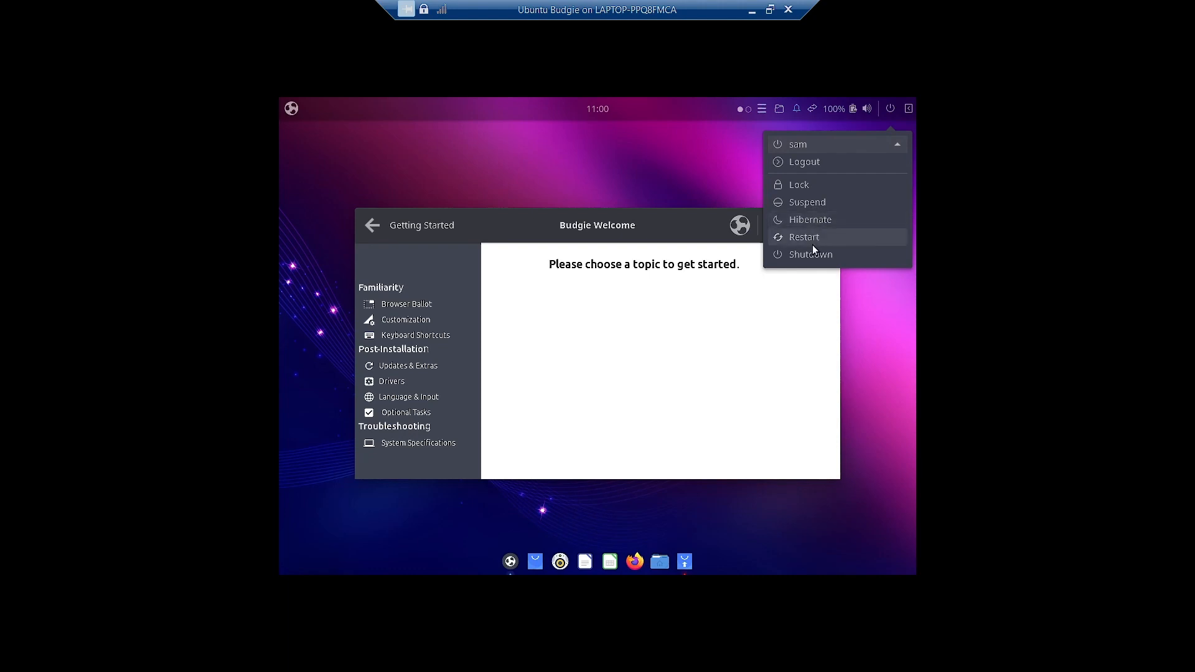
click(678, 181)
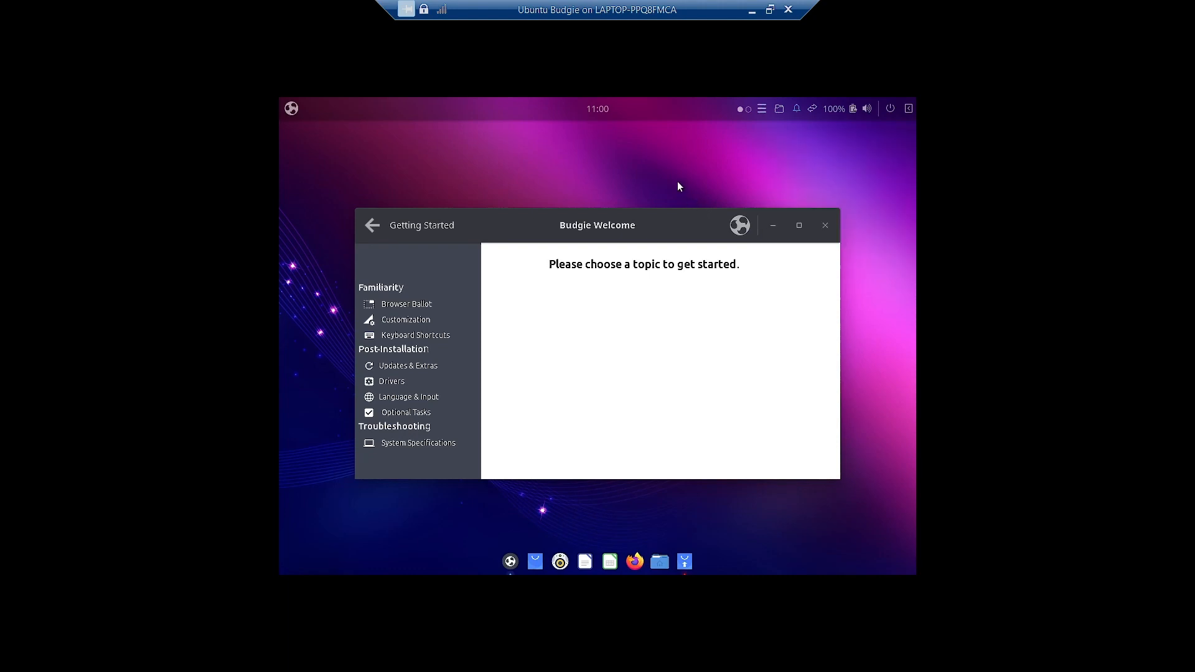
- Open the Raven sidebar and switch between its Applets and Notifications tabs
click(908, 108)
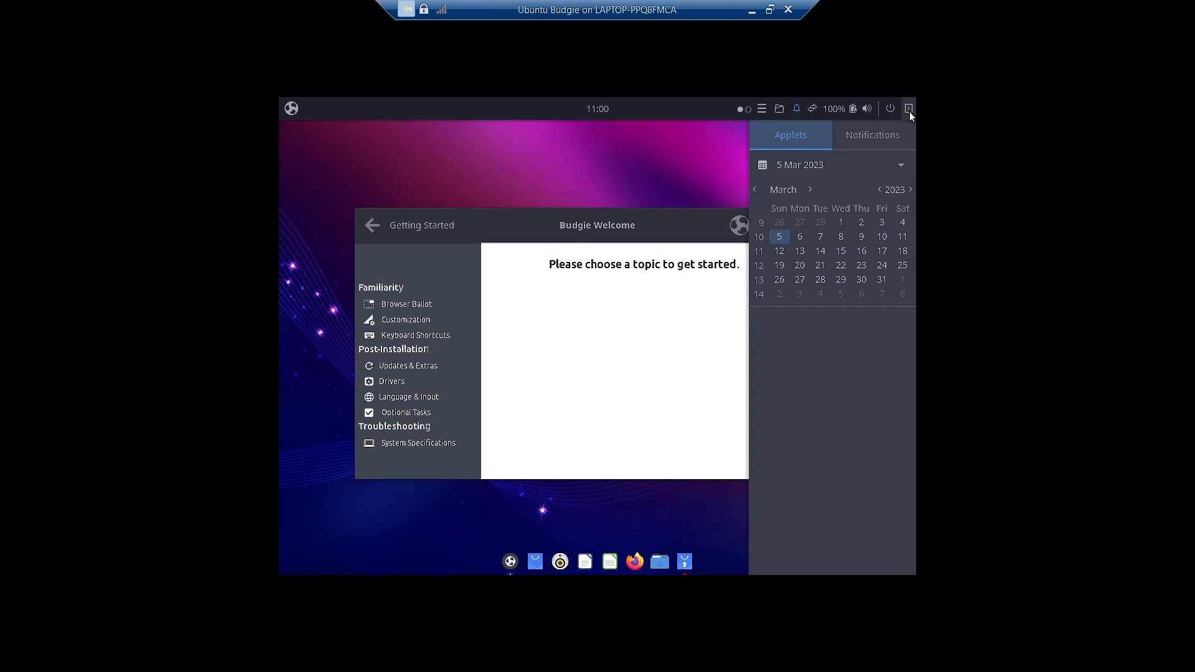
click(874, 140)
click(801, 136)
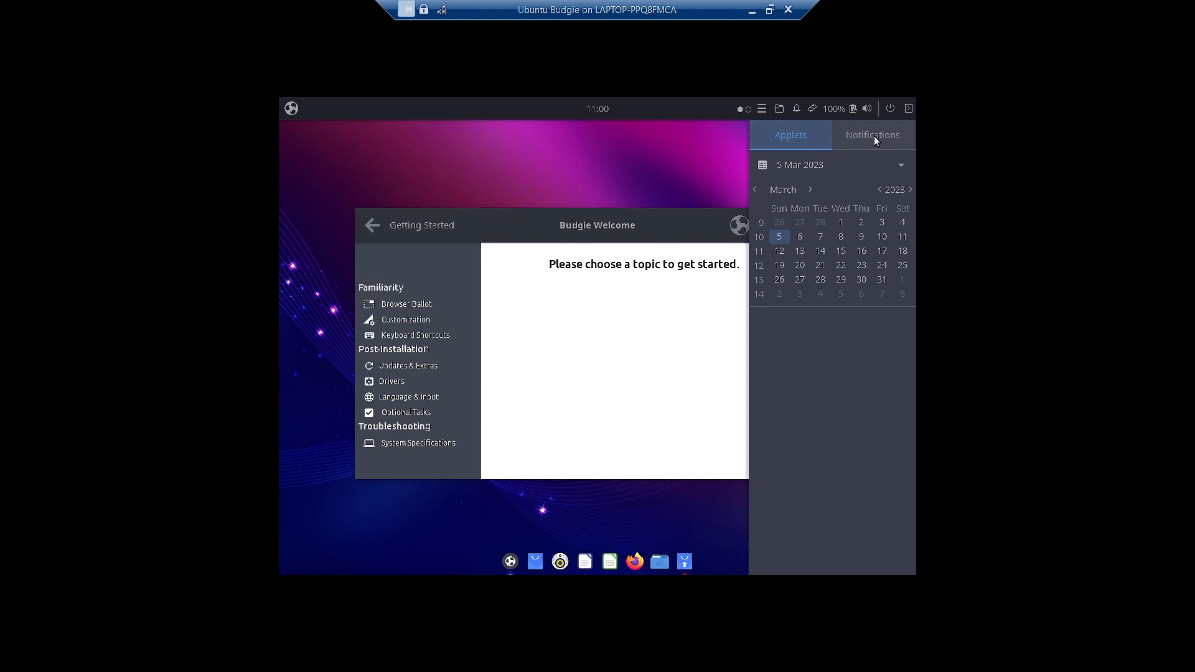
click(872, 136)
click(786, 134)
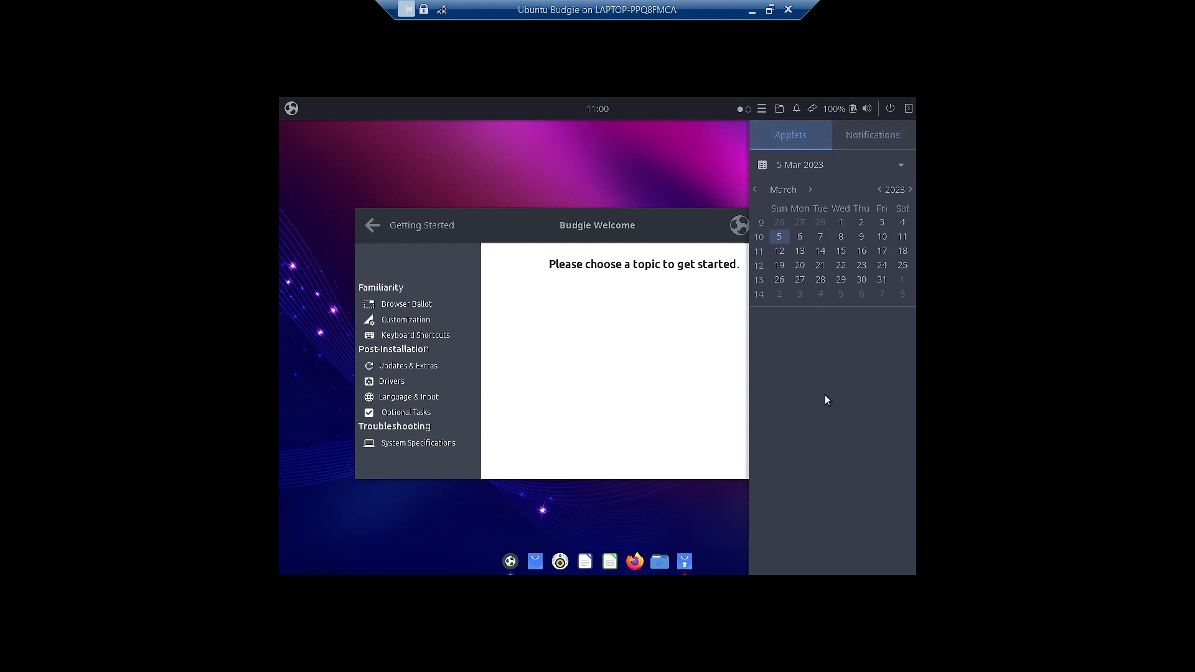
- Clear the snapd theme notification, return to Applets, and close Raven
click(876, 142)
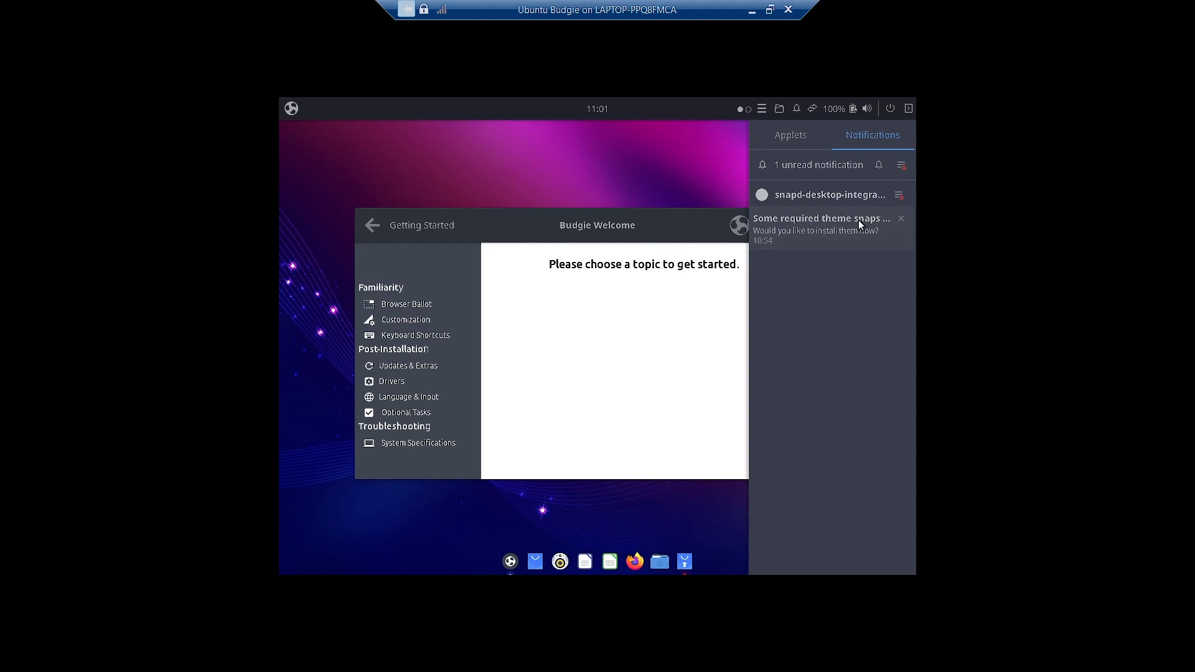
click(898, 195)
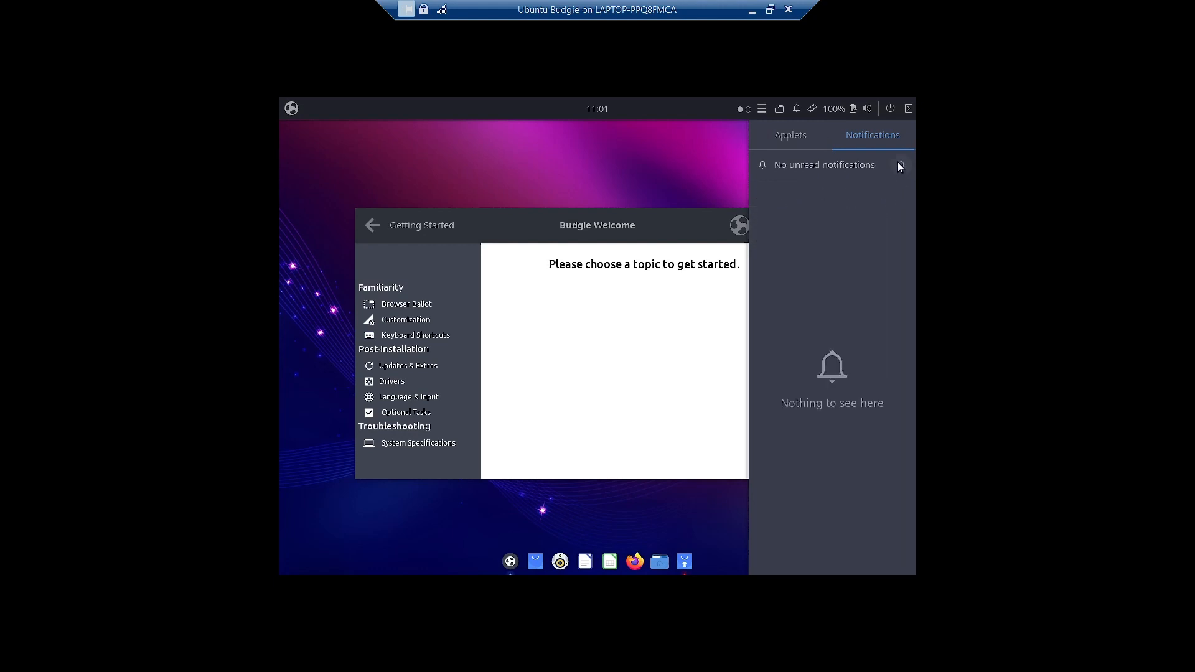
click(790, 135)
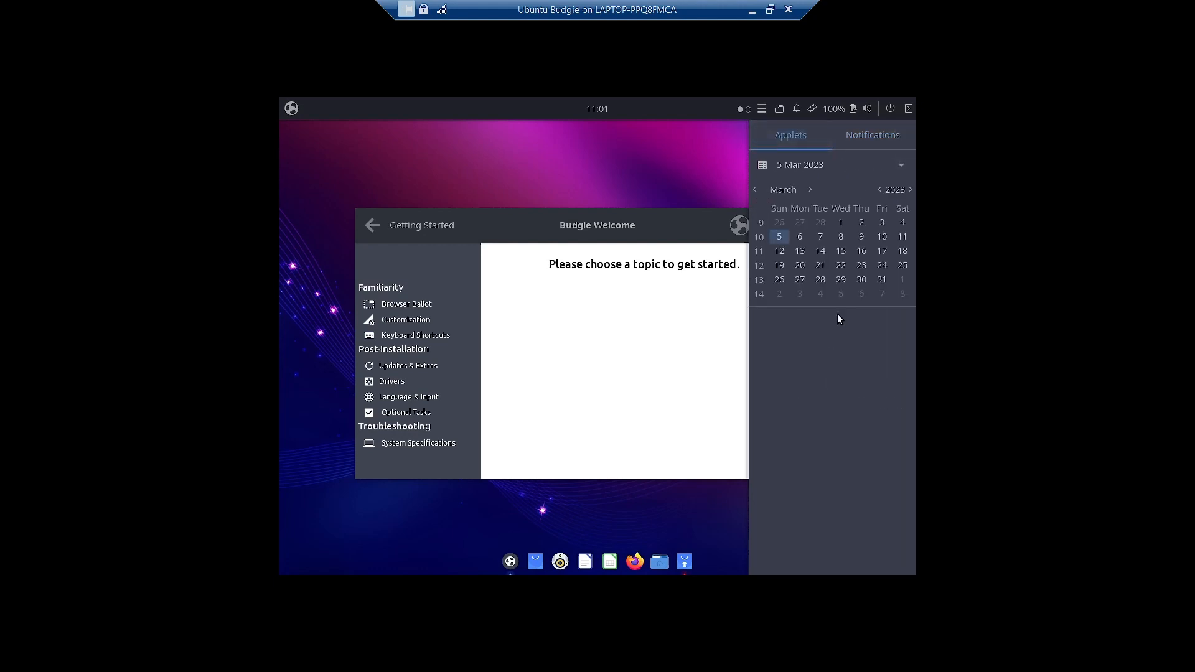
click(691, 152)
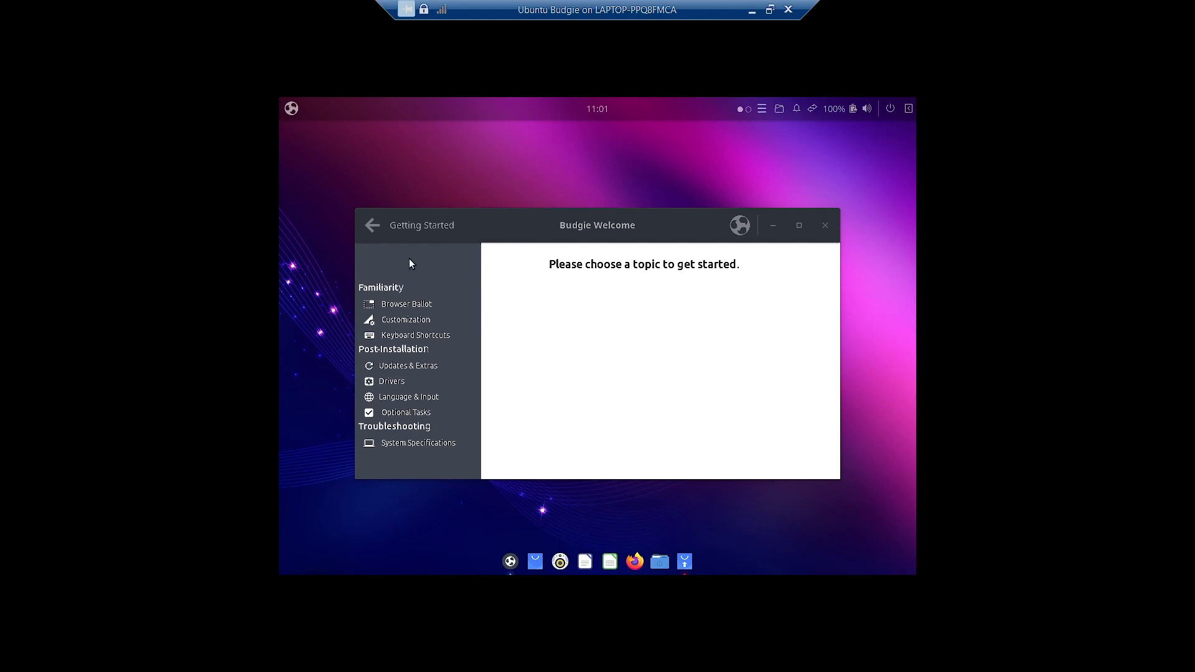
- Go back twice to the Budgie Welcome Main Menu and move the window up
click(371, 225)
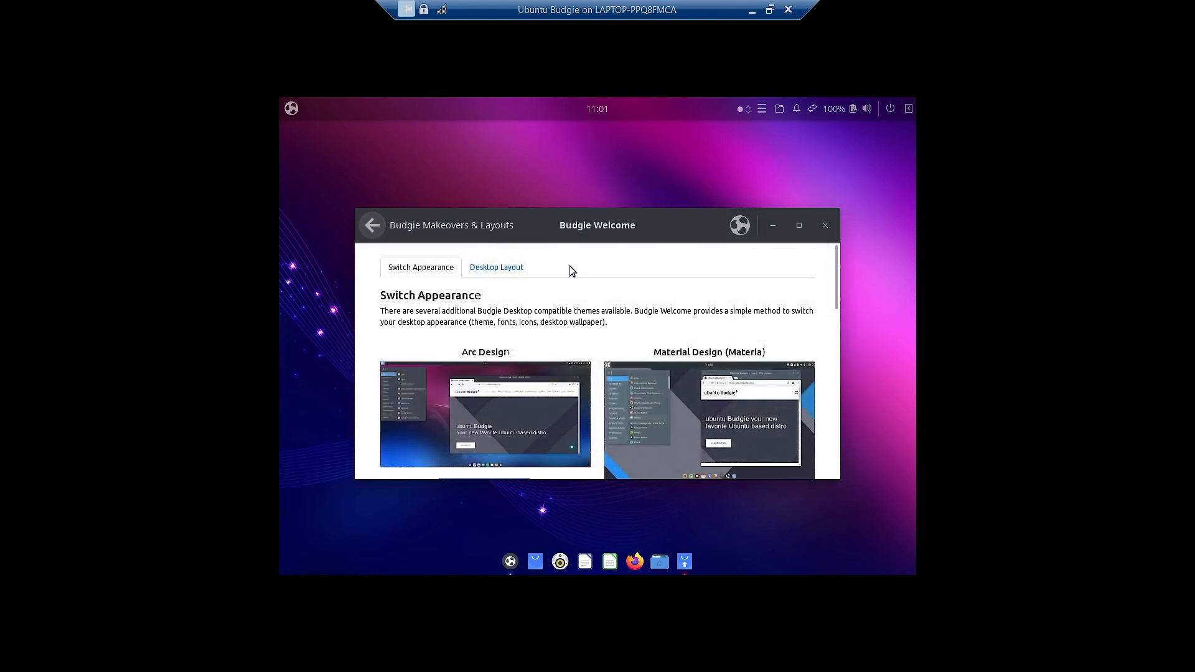
click(375, 228)
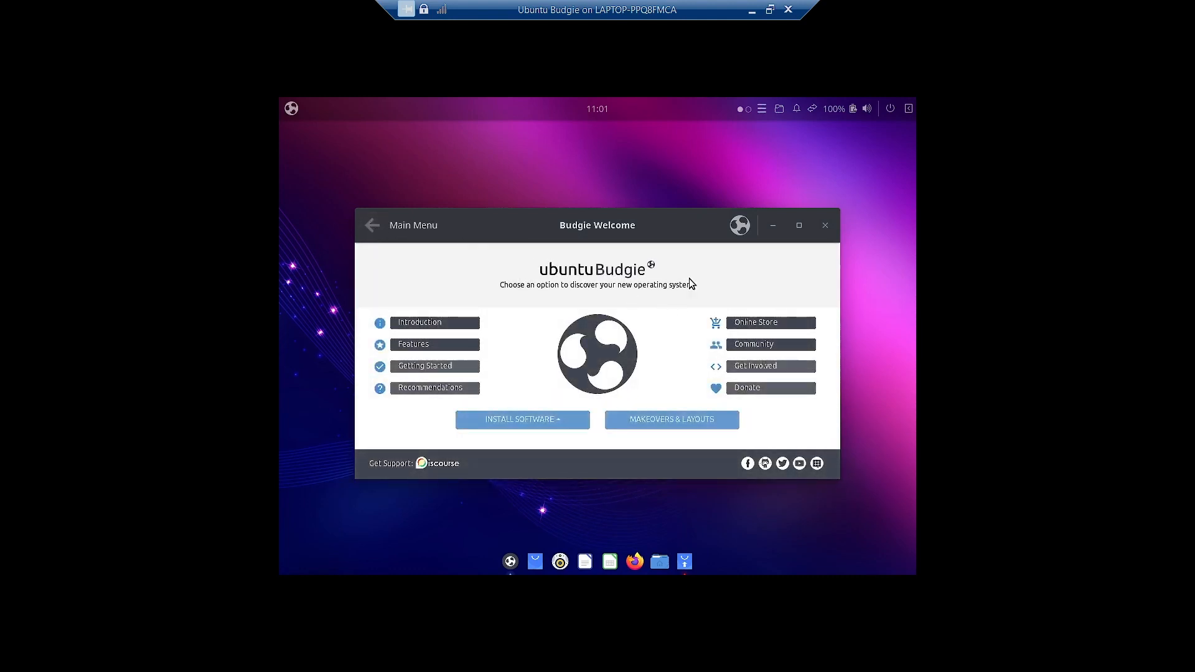
drag(515, 226, 517, 188)
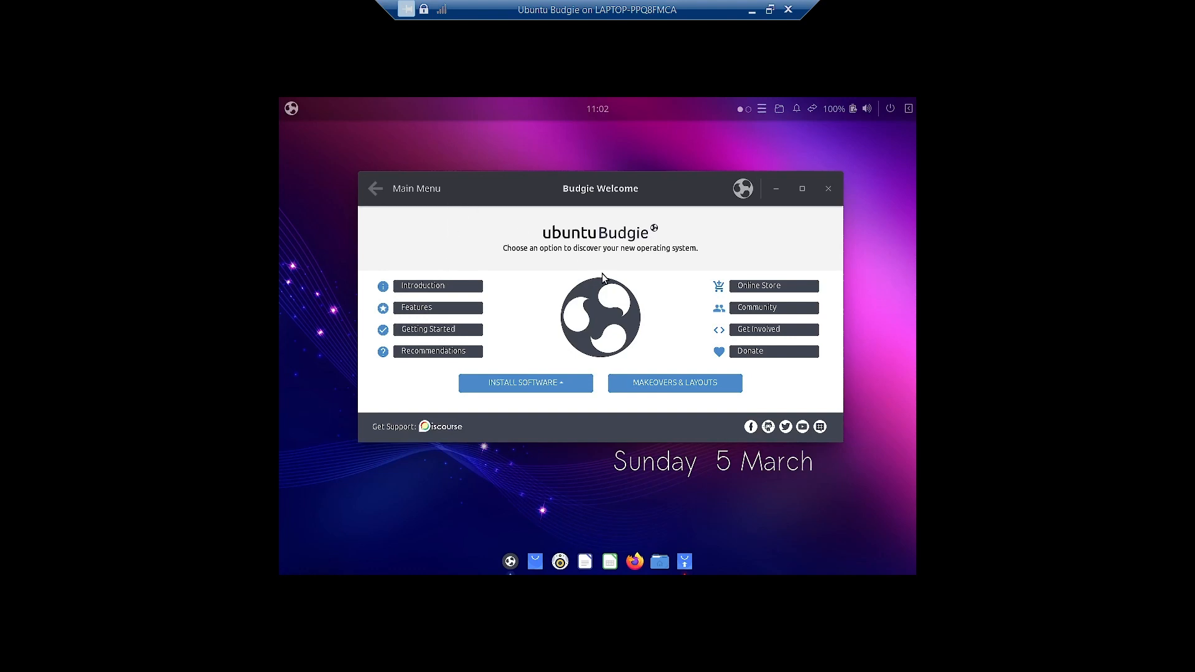
- Scroll through the Features page, then return to the Main Menu
click(437, 310)
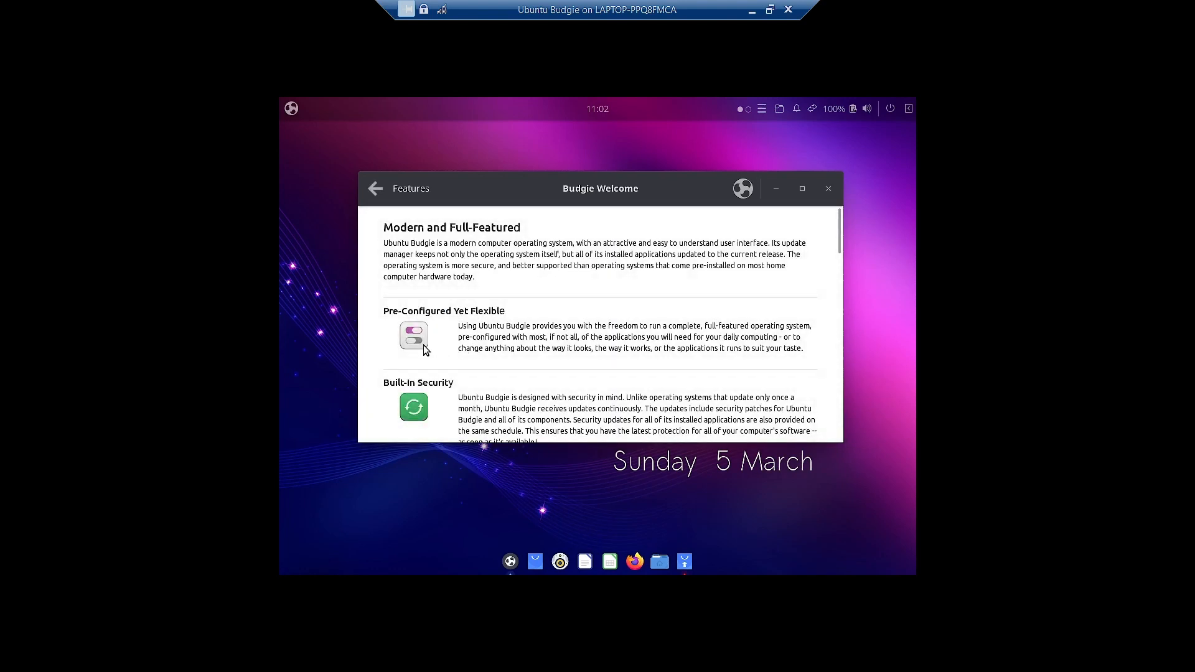
scroll(443, 319, down, 2)
scroll(443, 320, down, 6)
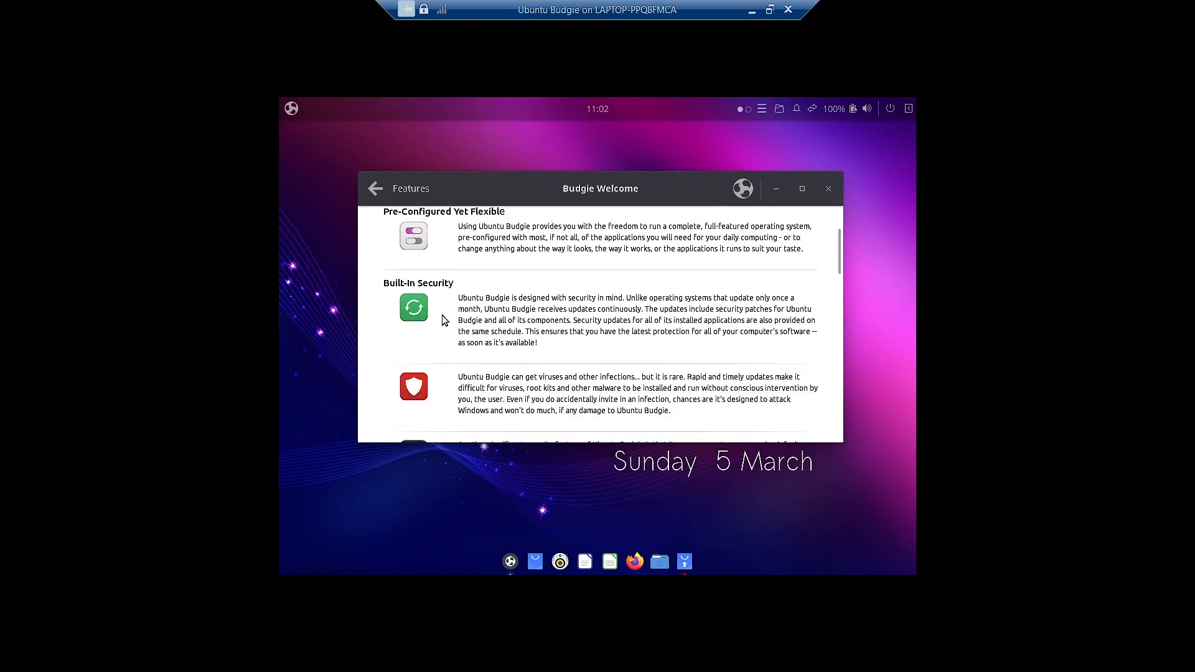
scroll(444, 320, down, 12)
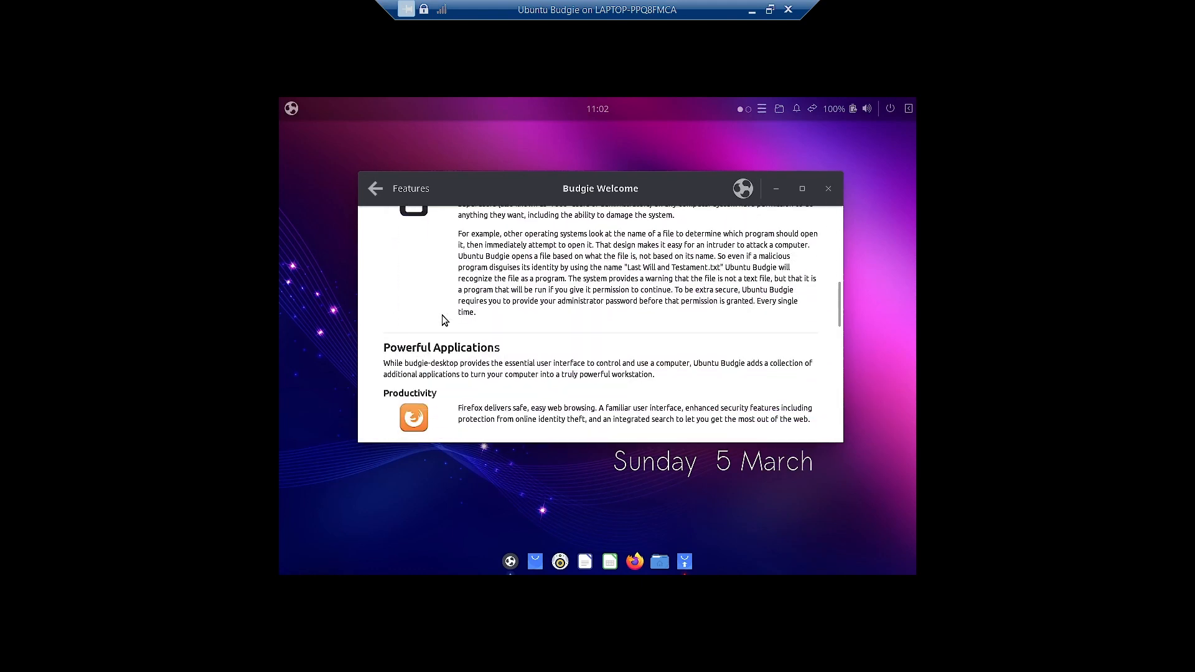
scroll(444, 320, down, 7)
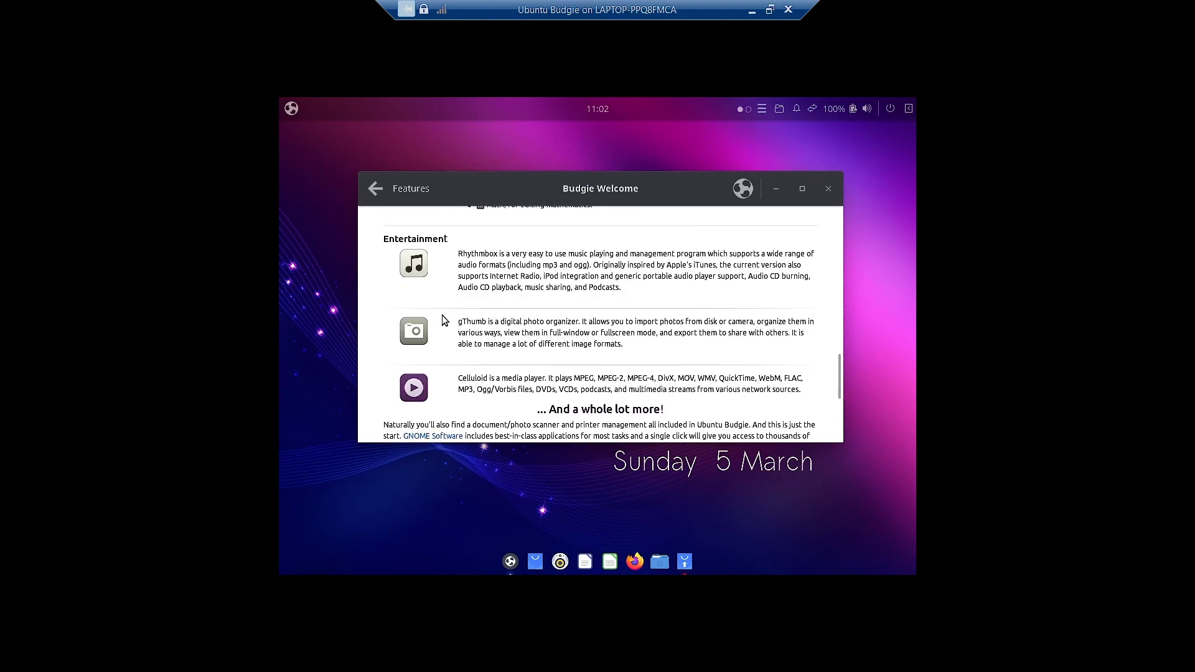
click(376, 189)
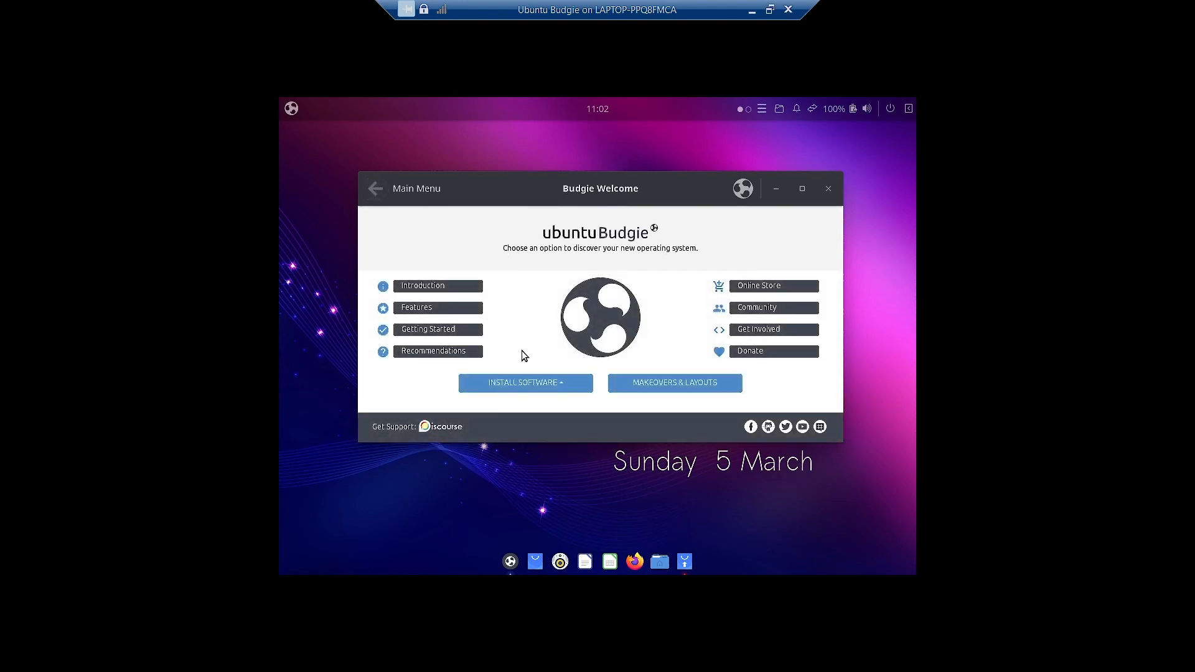
- Install the CPU Frequency Applet from Budgie Extras, approving the ppa:ubuntubudgie/backports repository
click(525, 386)
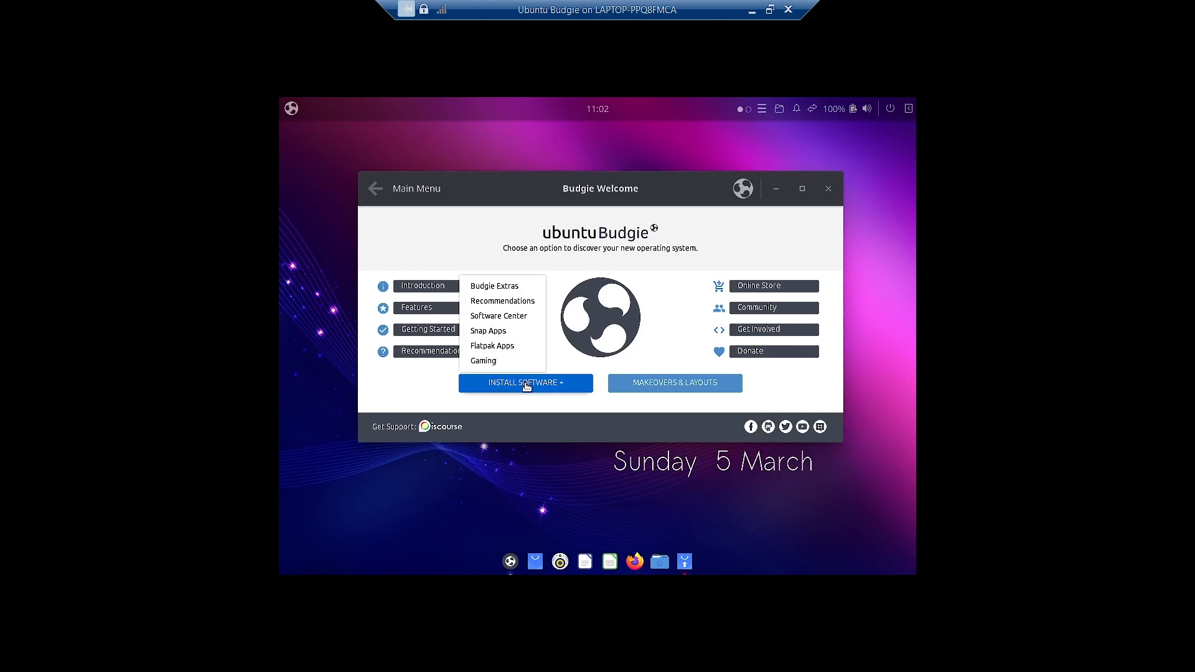
click(493, 286)
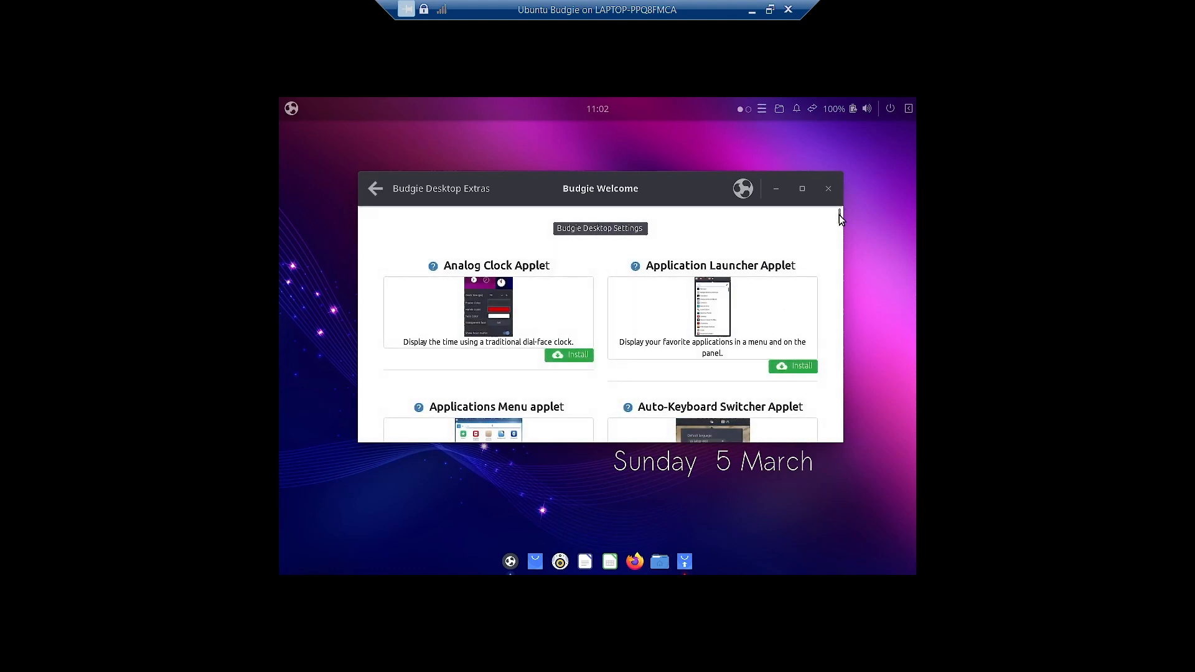
drag(838, 216, 835, 247)
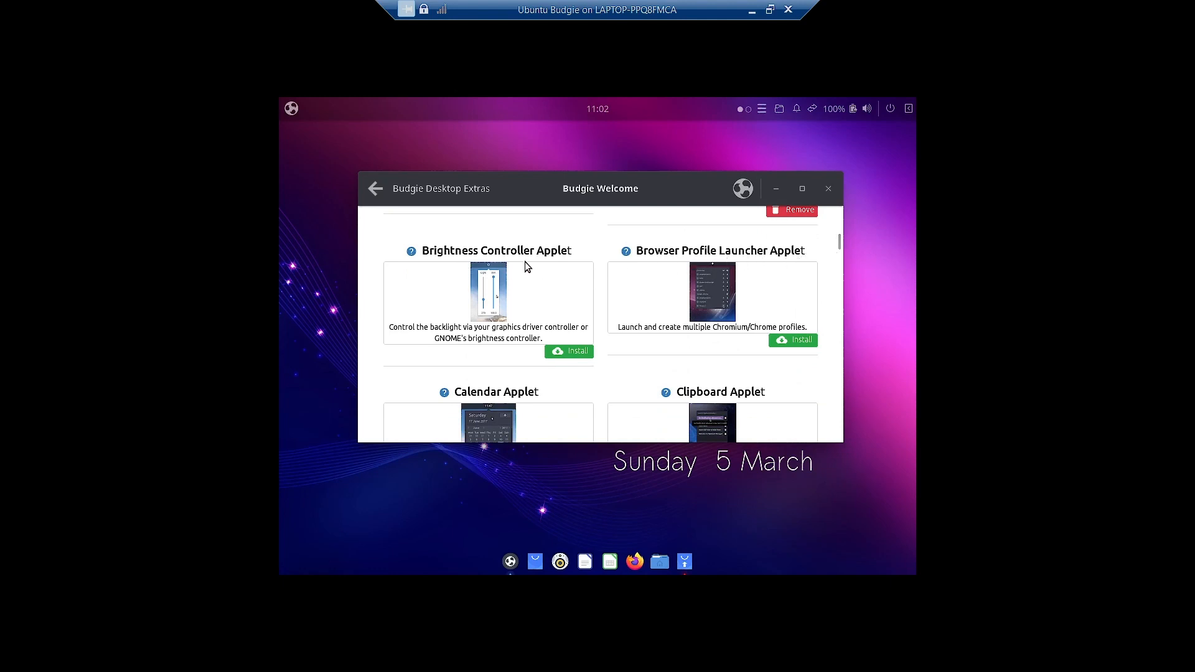
scroll(527, 398, down, 3)
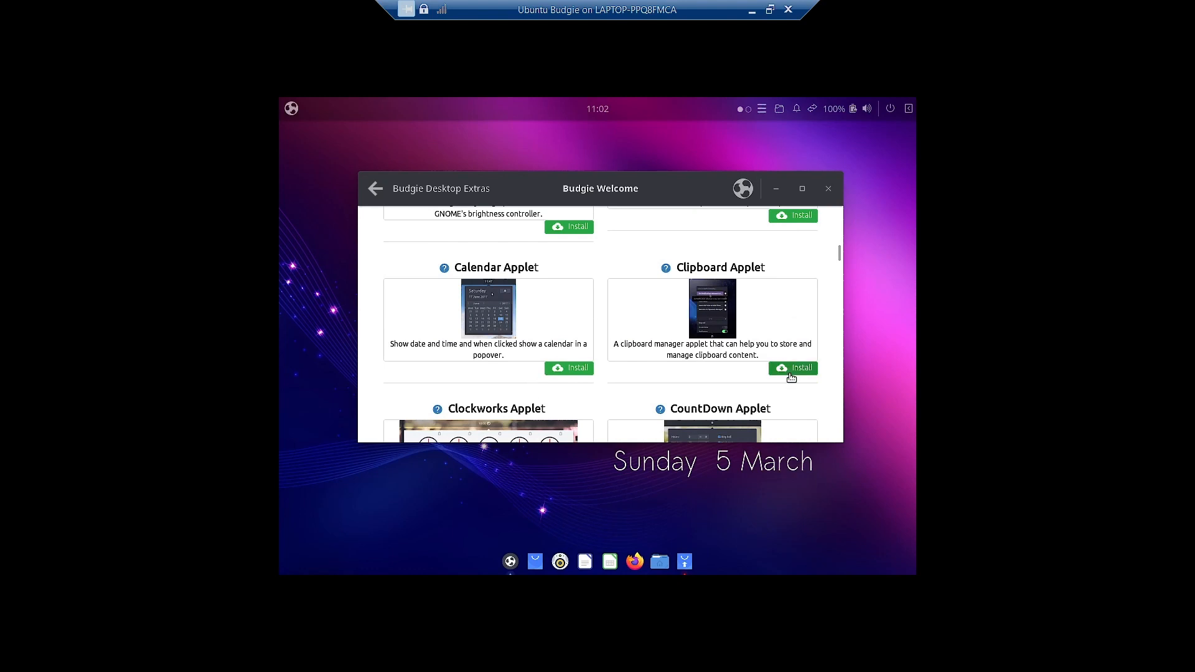
scroll(785, 381, down, 2)
scroll(784, 381, down, 2)
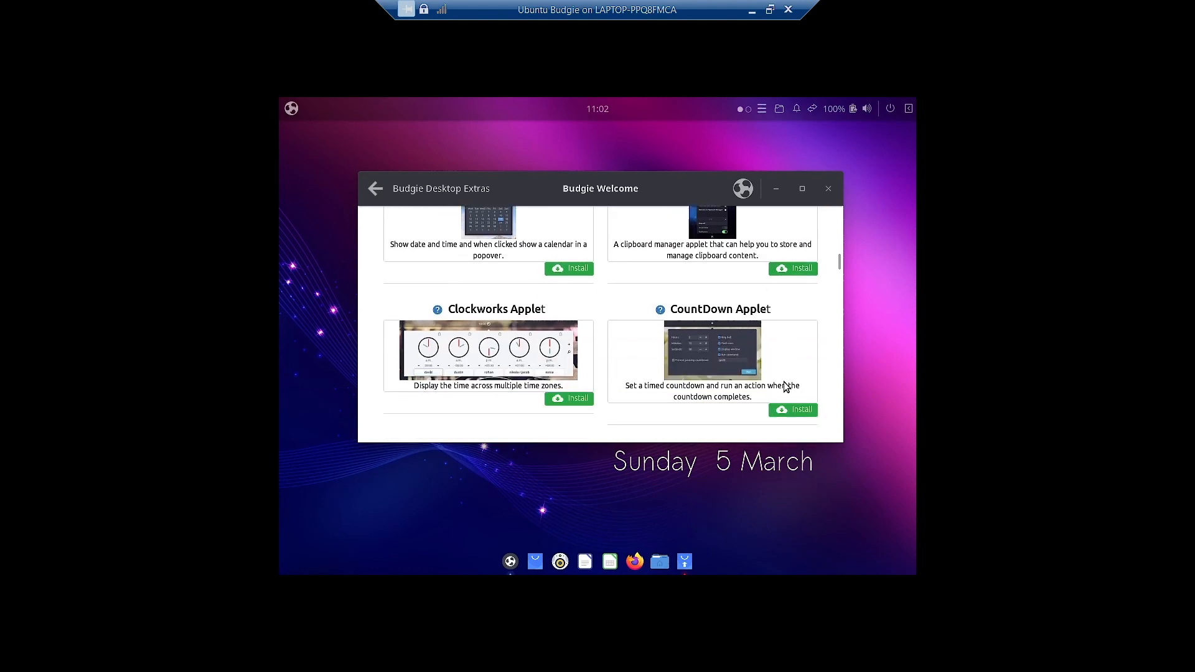
scroll(782, 382, down, 1)
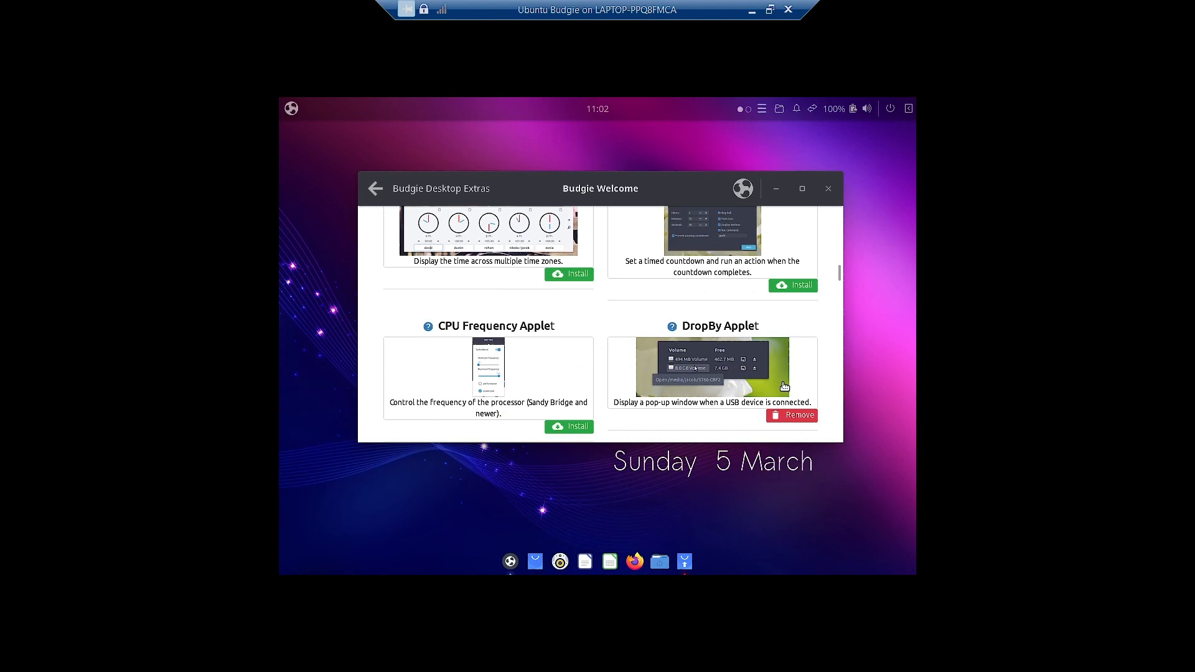
click(572, 426)
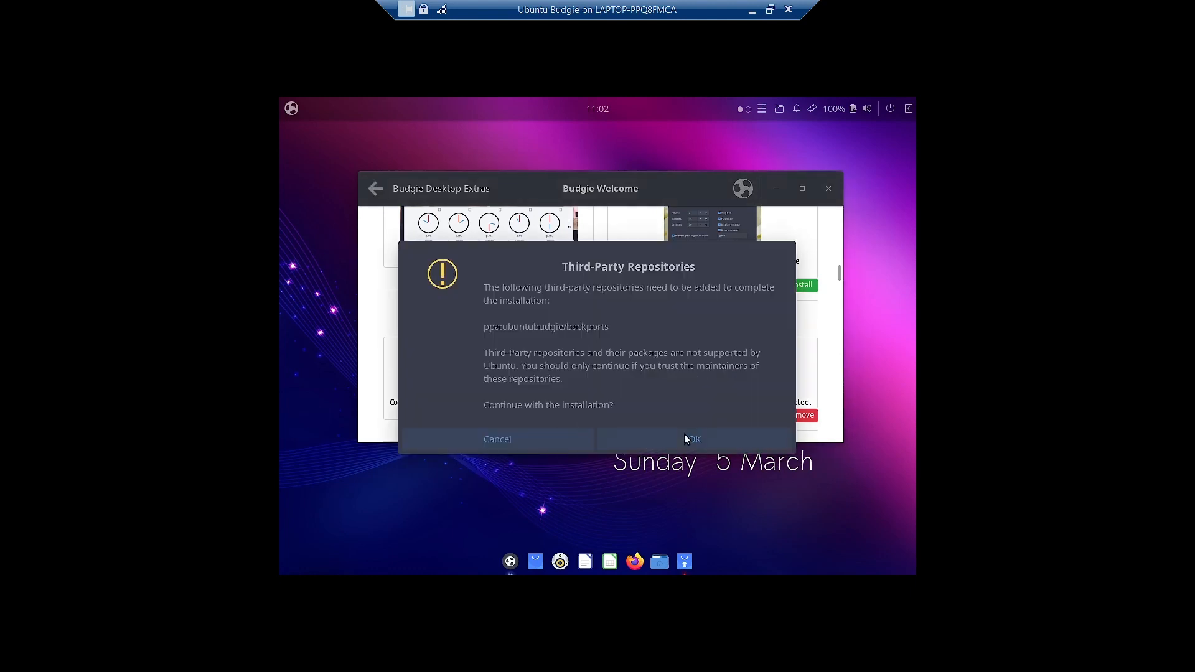
click(685, 439)
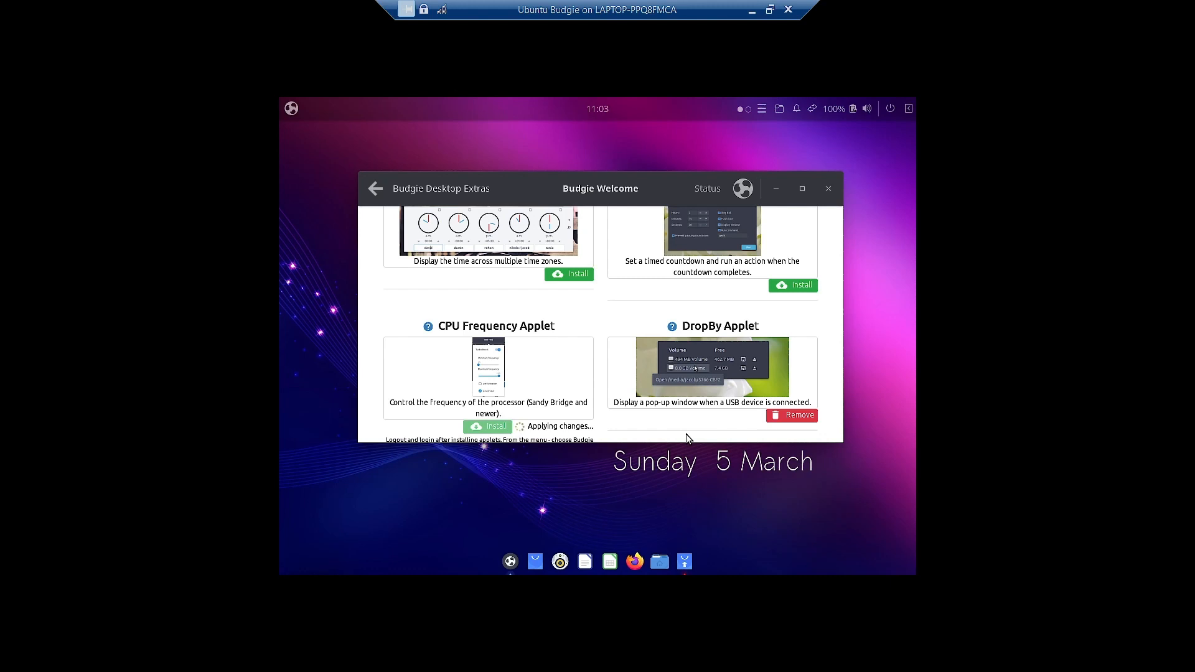
- Scroll the Budgie Desktop Extras applet list and dismiss the installation-complete notification
scroll(703, 391, down, 3)
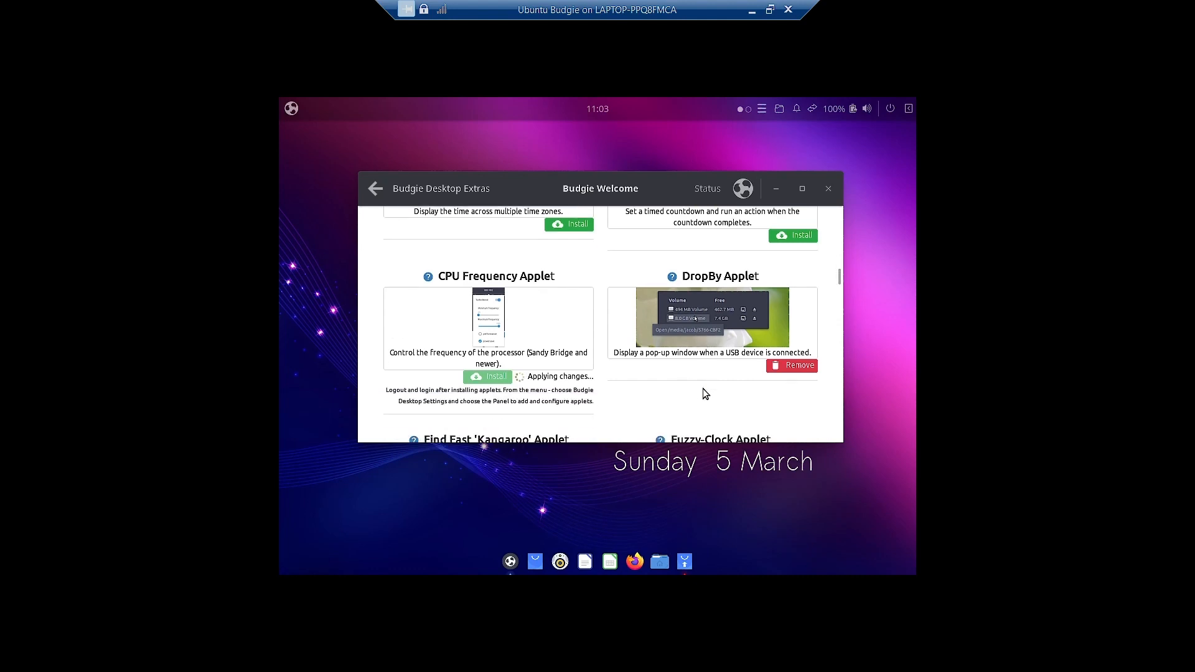
scroll(703, 391, down, 3)
scroll(703, 391, down, 3)
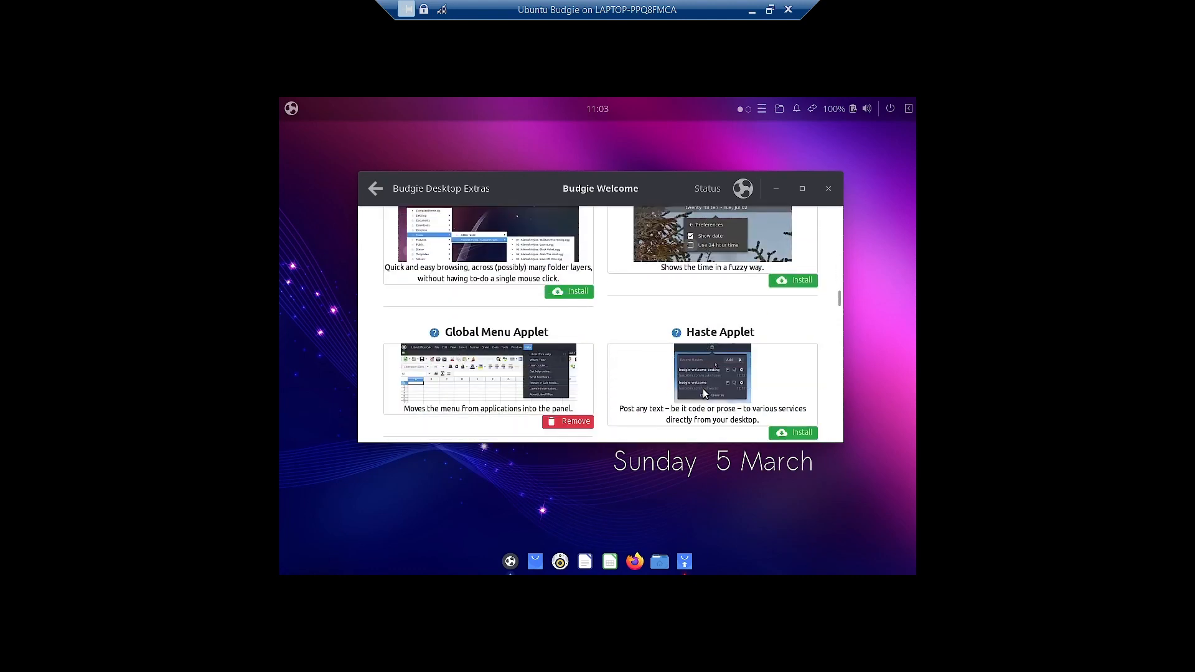
scroll(705, 392, down, 4)
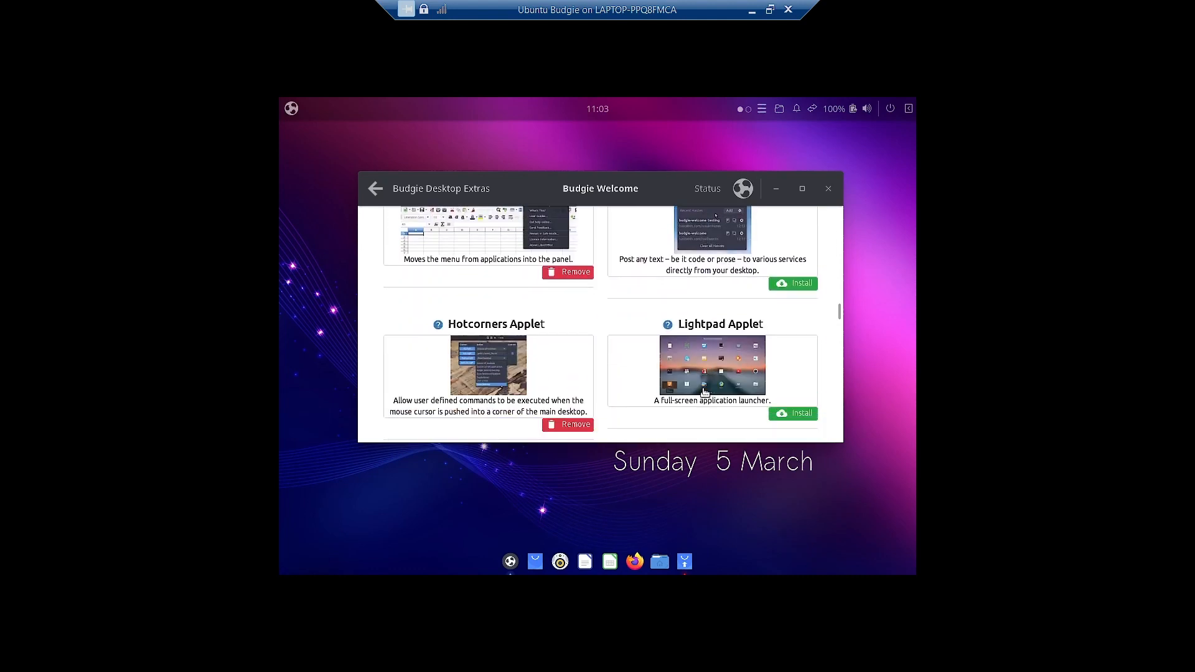
scroll(704, 390, down, 1)
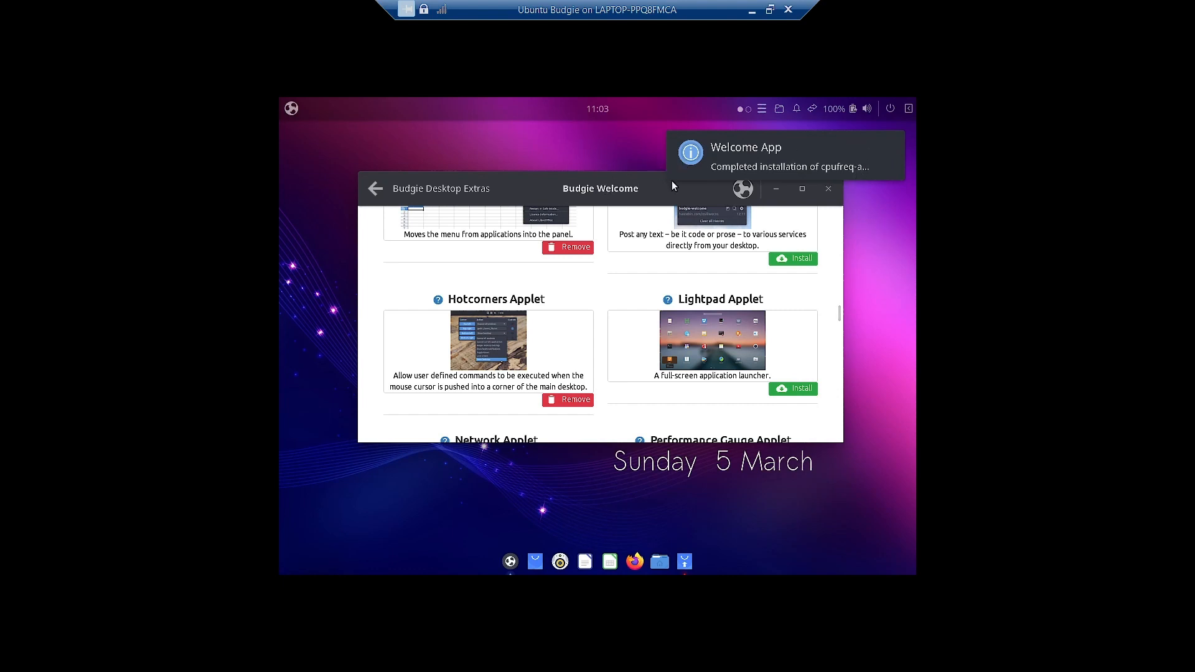
click(819, 161)
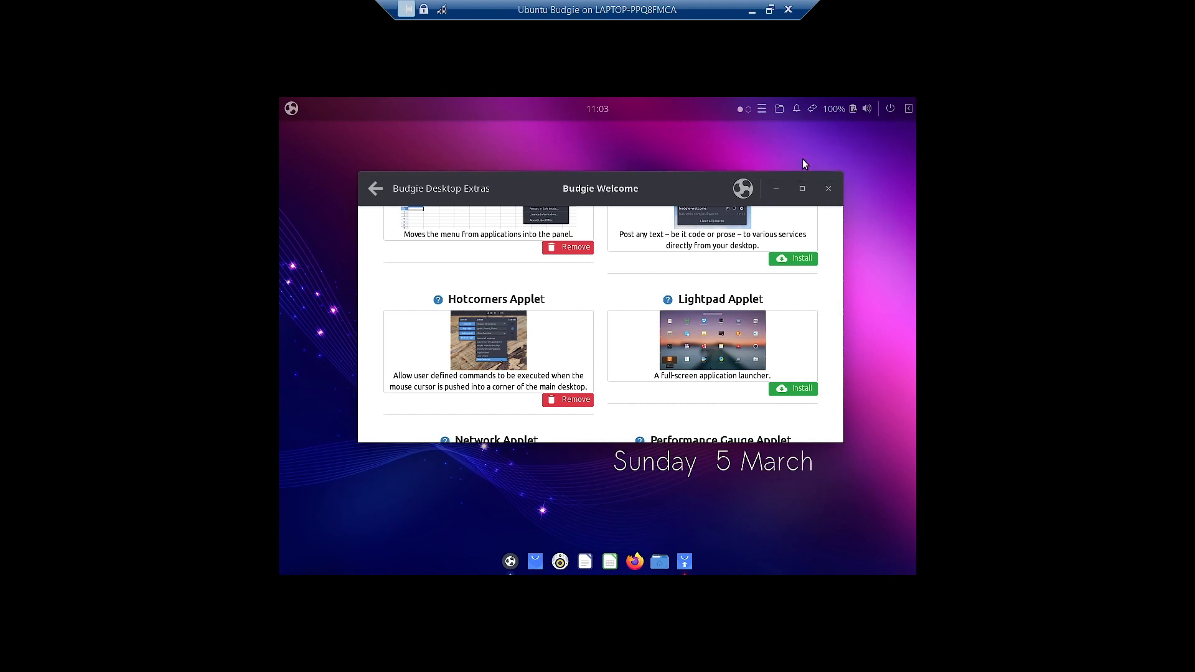
- Check the Software Updater prompt hidden behind Budgie Welcome, then return the welcome window to front
click(904, 110)
click(904, 111)
drag(662, 189, 510, 211)
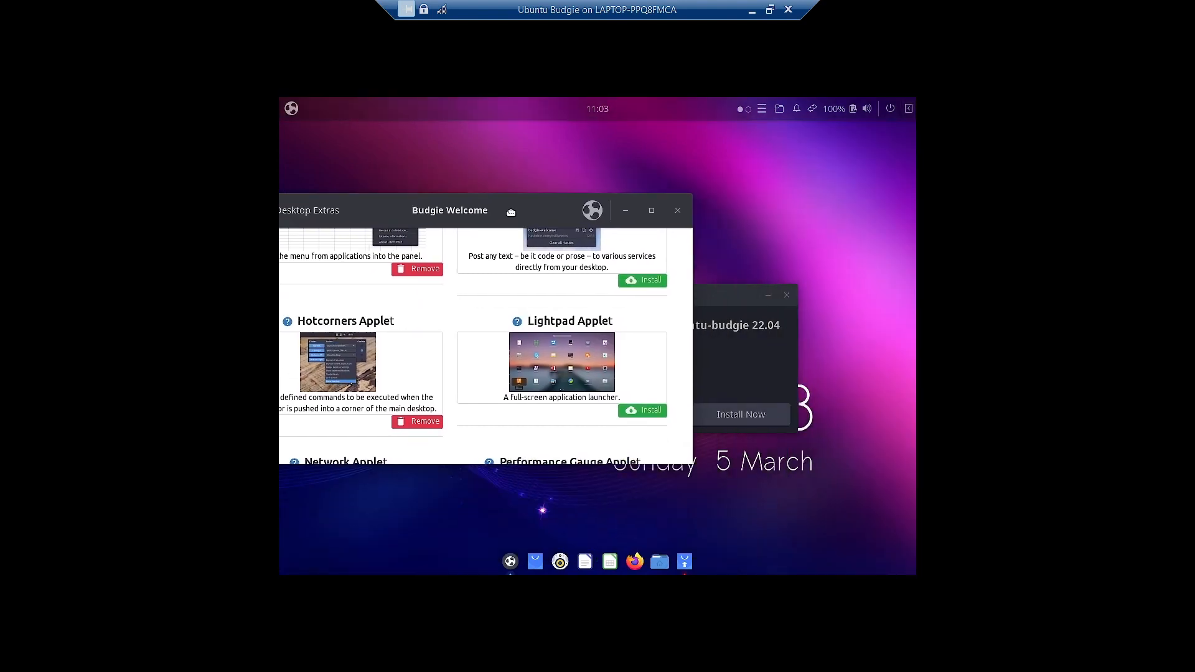
click(797, 319)
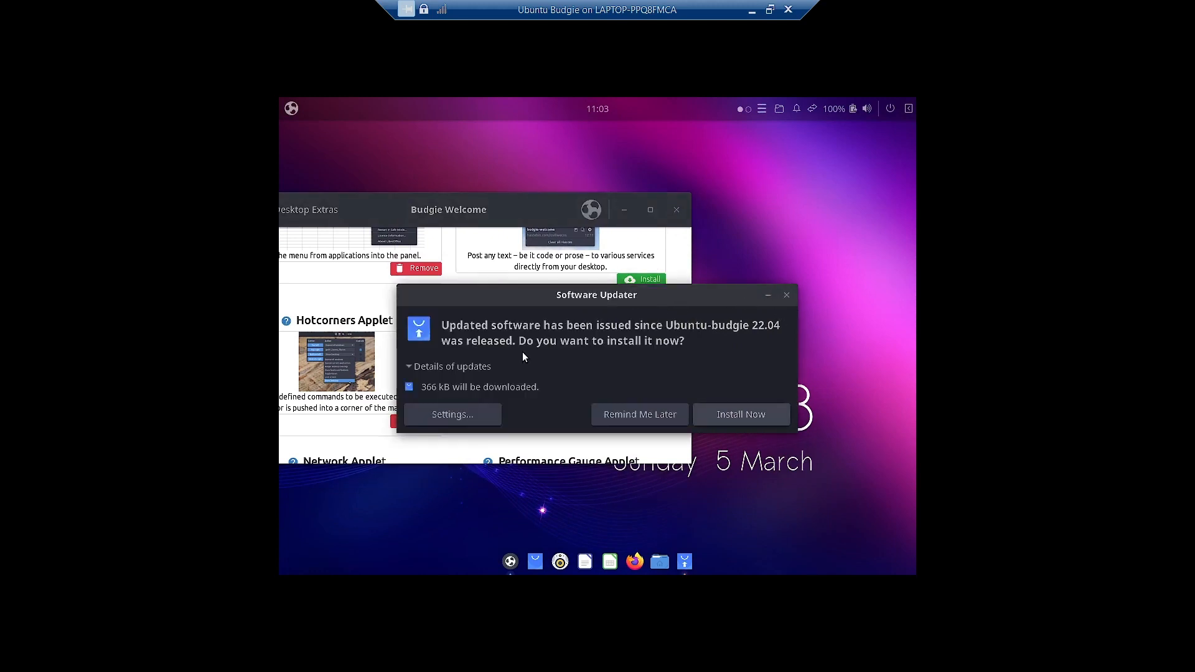
drag(486, 209, 676, 184)
- Go back to the Main Menu and accept installing the 366 kB of system updates
scroll(759, 358, down, 2)
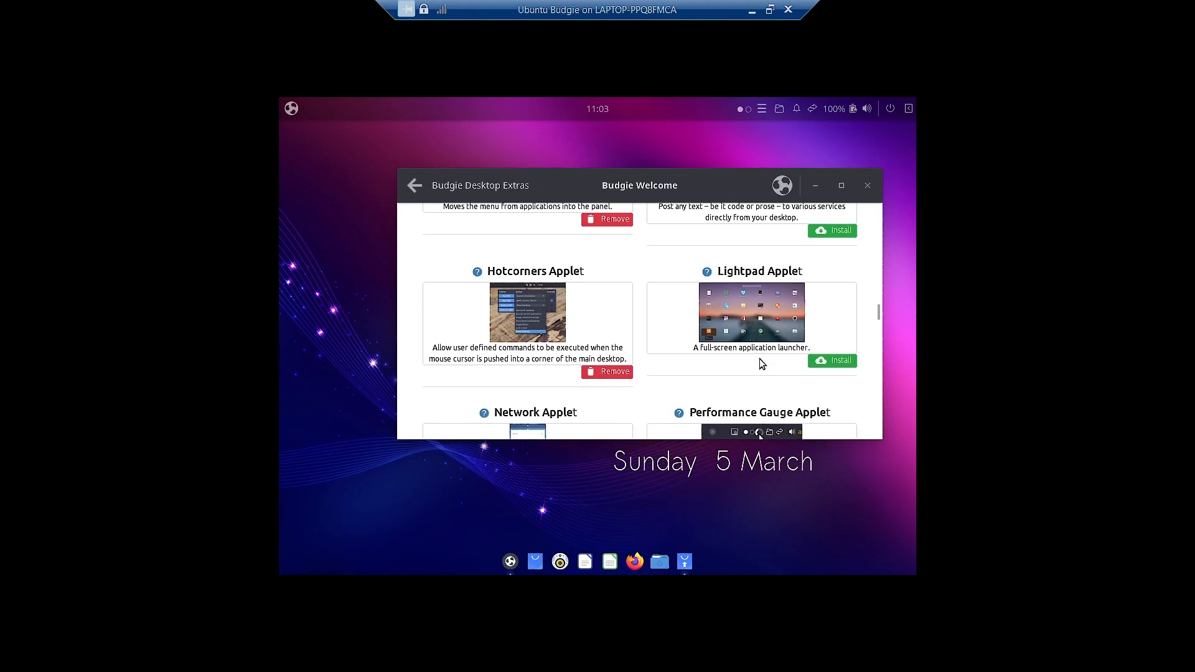
click(414, 187)
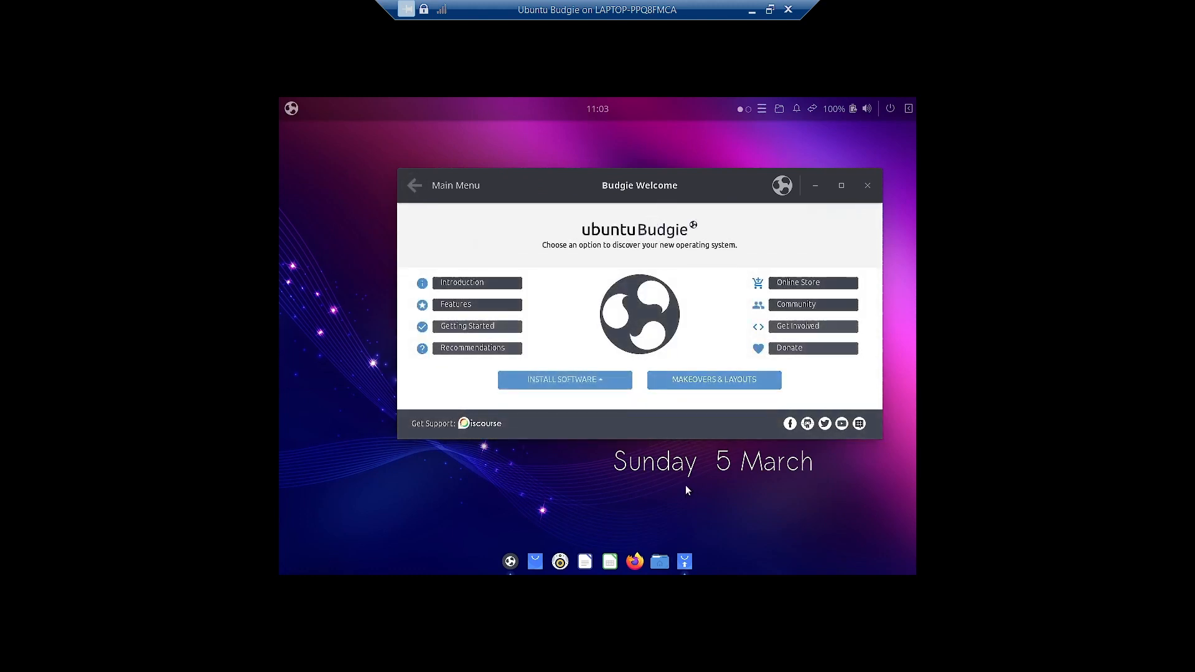
drag(688, 193, 560, 184)
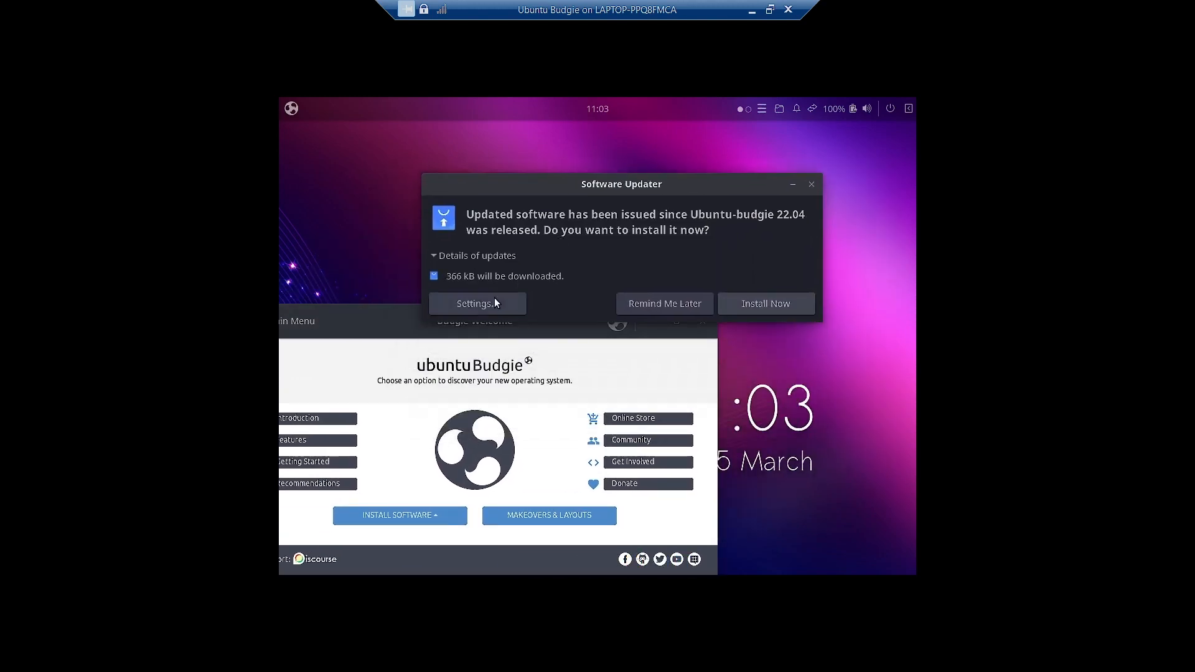
click(784, 303)
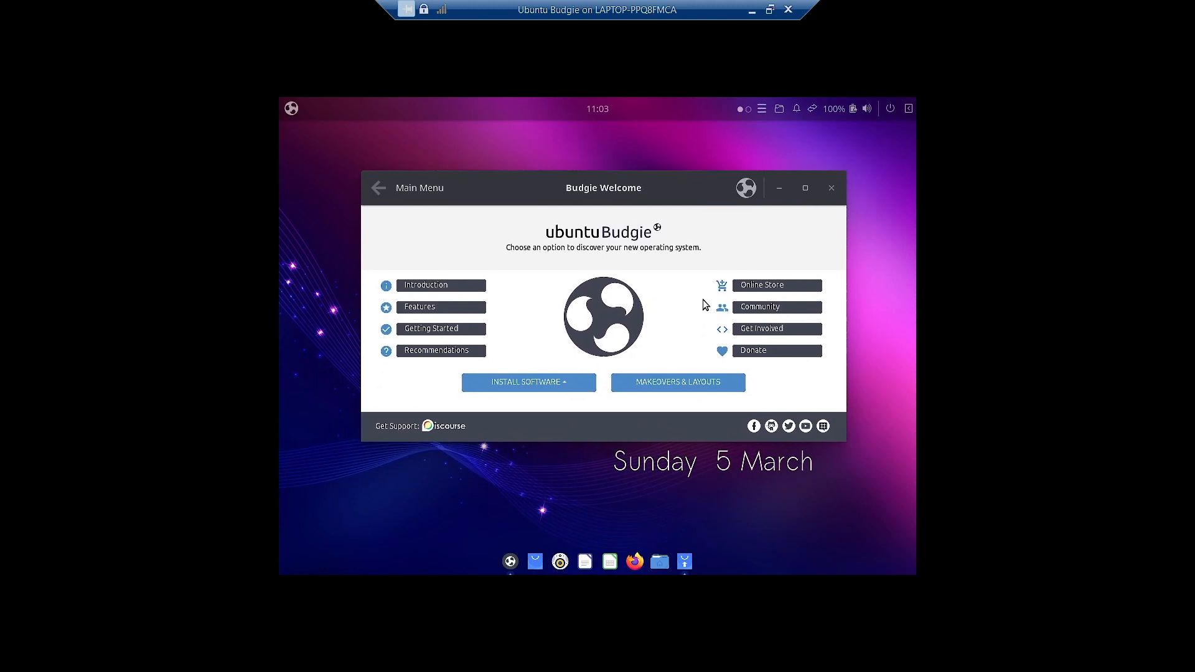
- On the Recommendations page, start Install & Configure Flatpak and watch it apply changes
click(578, 384)
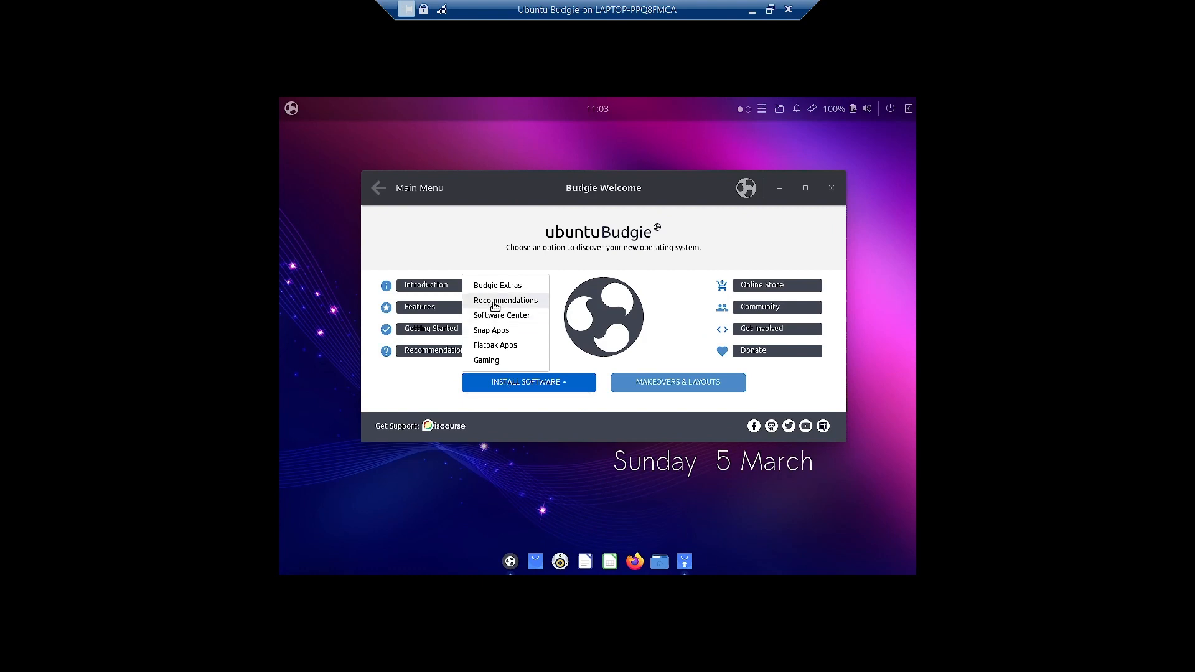
click(495, 304)
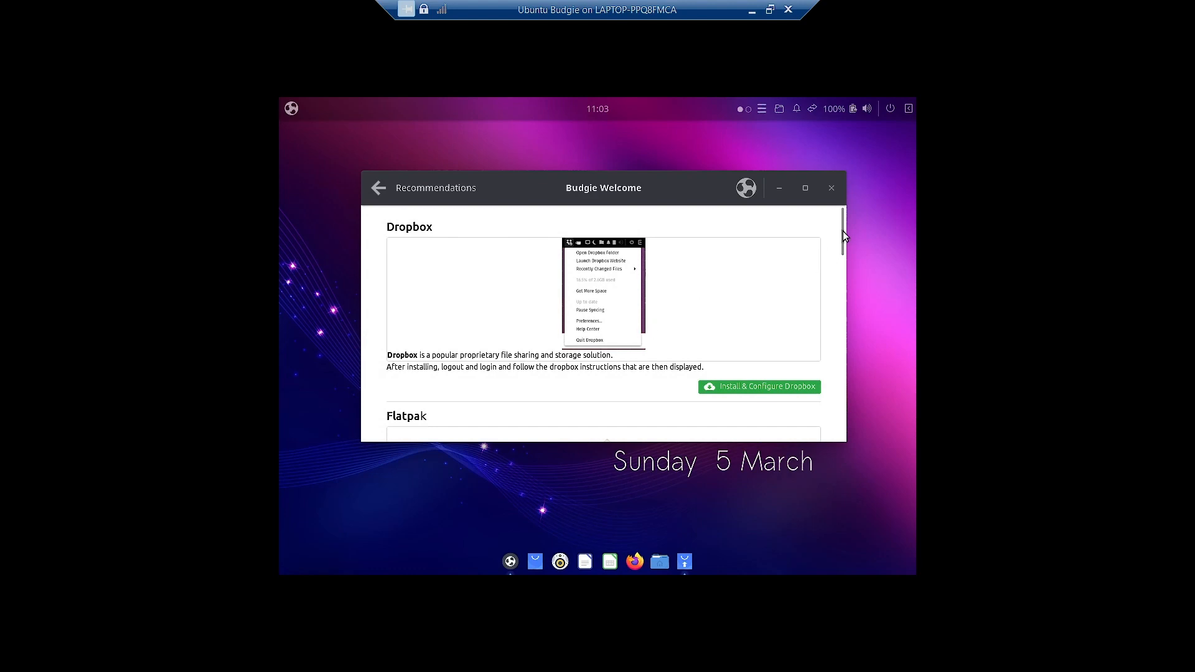
drag(843, 235, 846, 300)
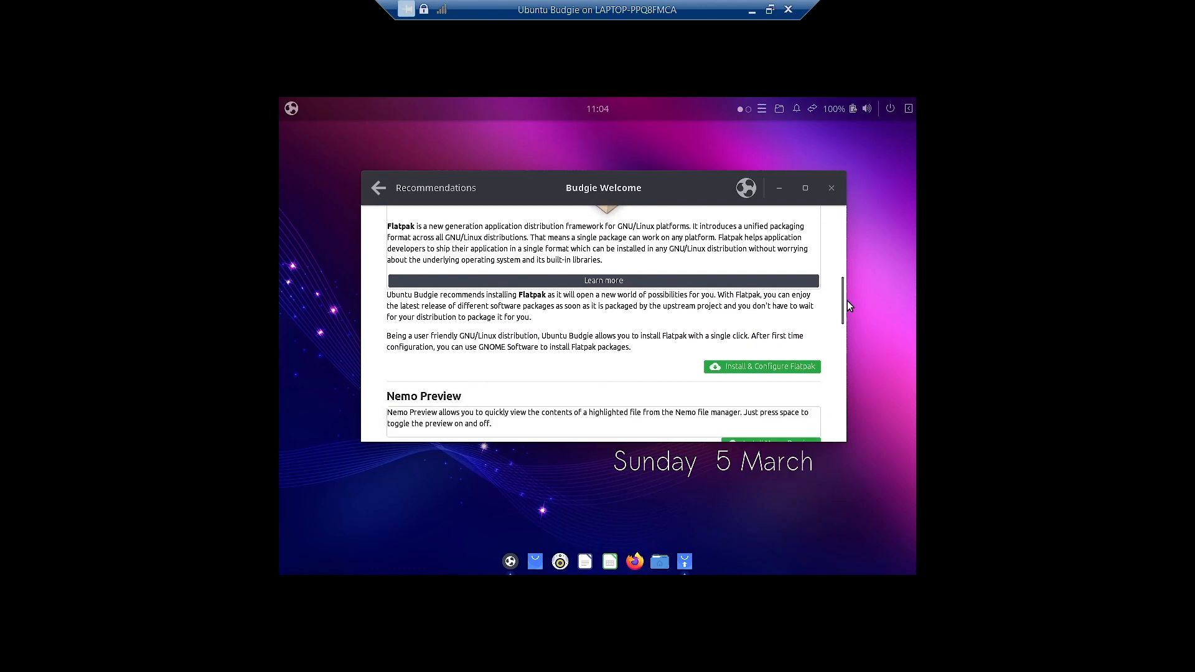
click(772, 368)
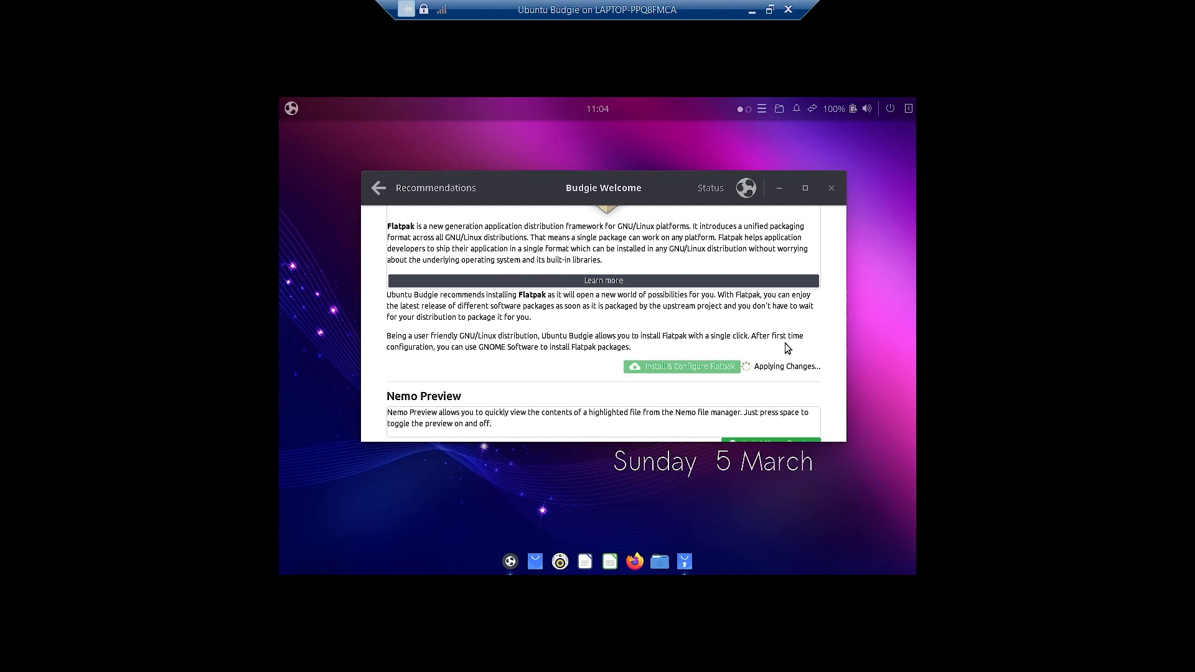
scroll(809, 400, down, 2)
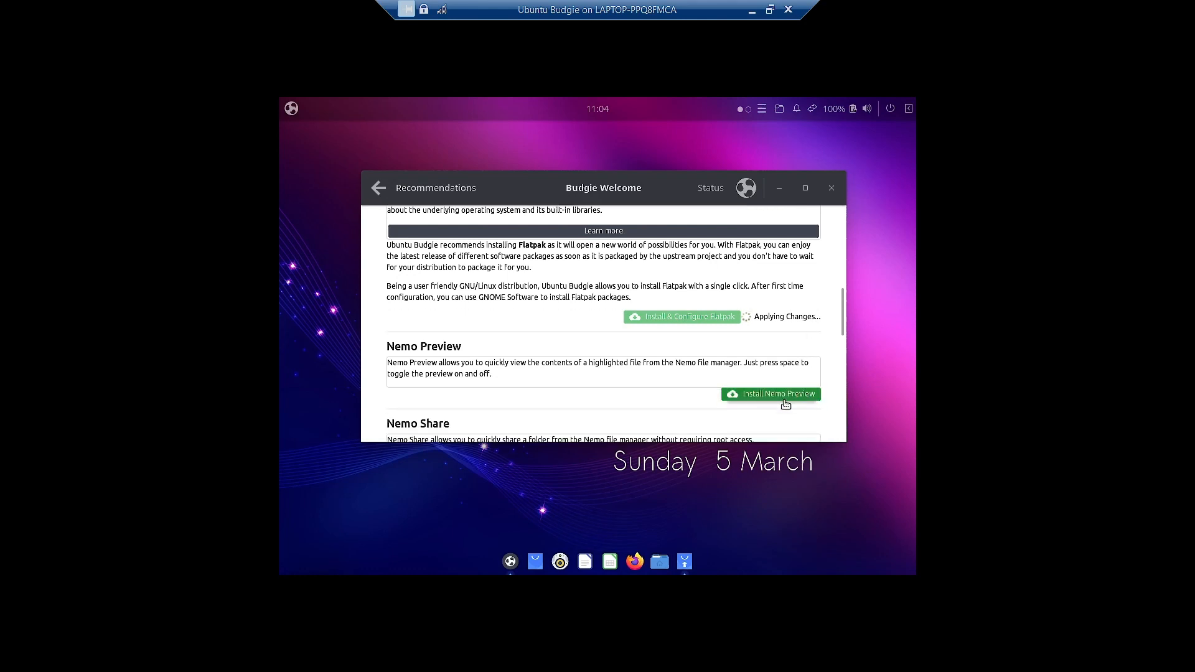
scroll(783, 404, down, 3)
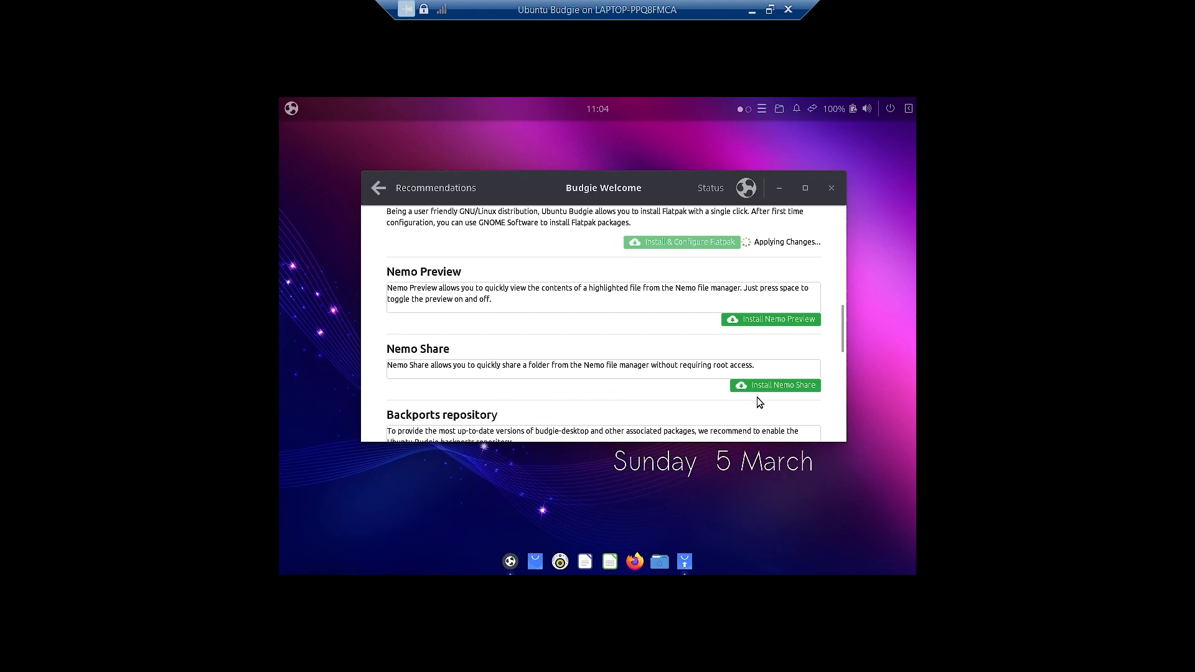
scroll(745, 392, down, 3)
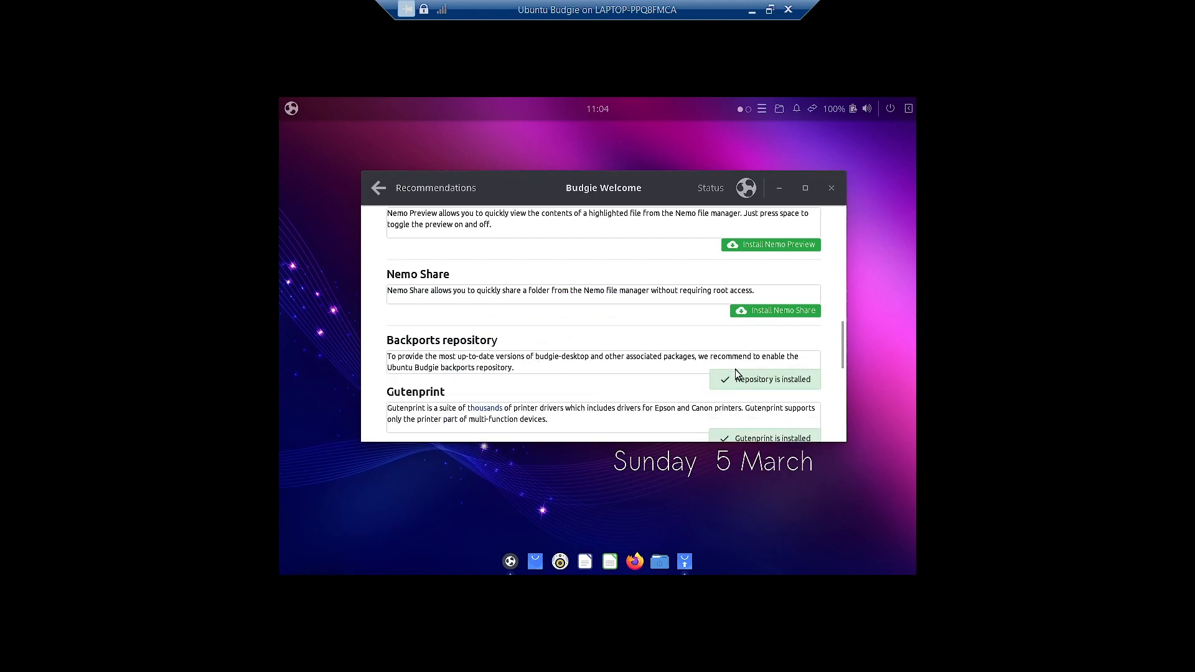
- Enter the account password to authenticate the Flatpak repository setup
click(788, 387)
scroll(796, 390, down, 2)
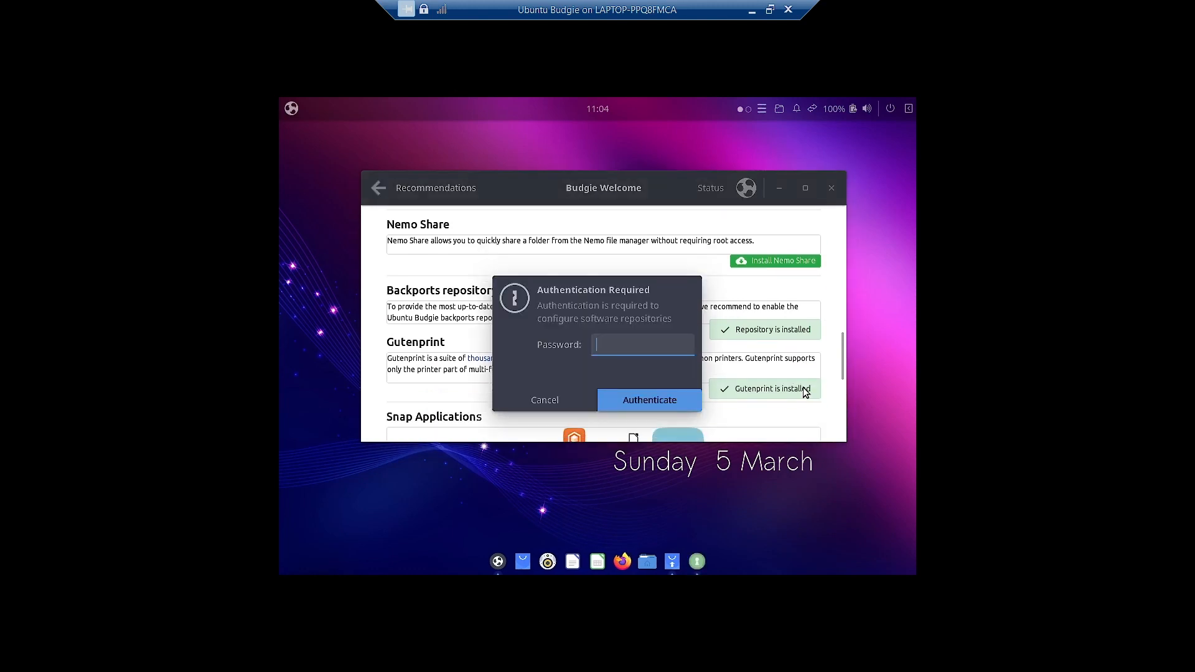
text(******)
click(644, 390)
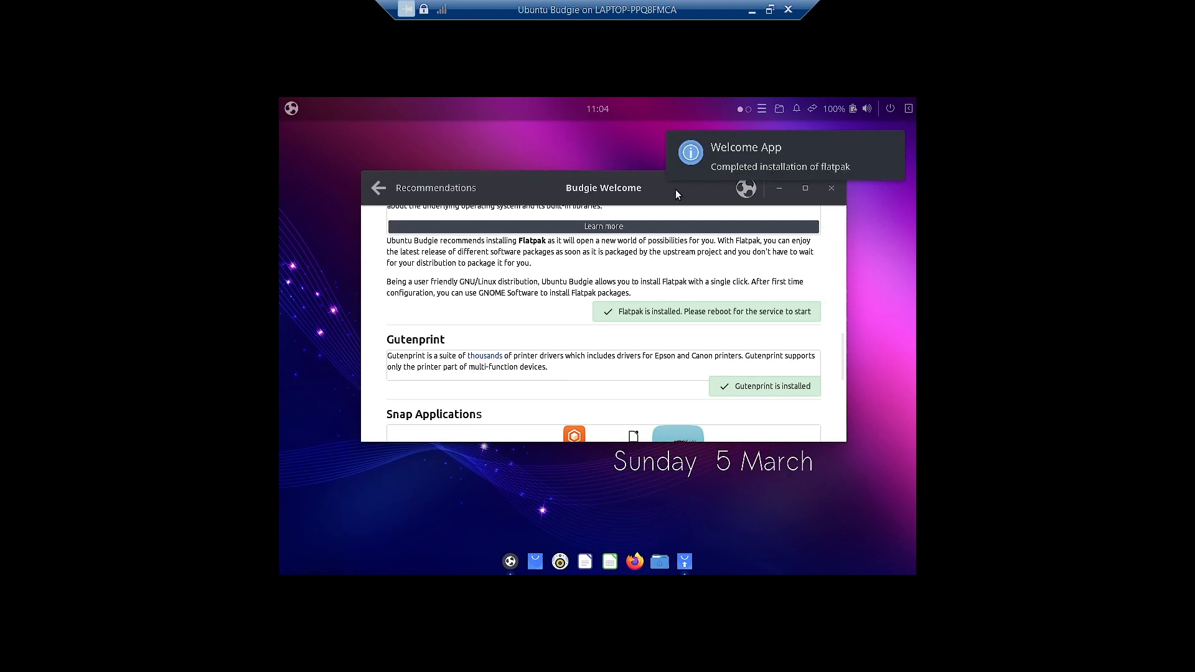
- Scroll the Recommendations page to confirm Flatpak installed and Snap already present
scroll(760, 372, down, 3)
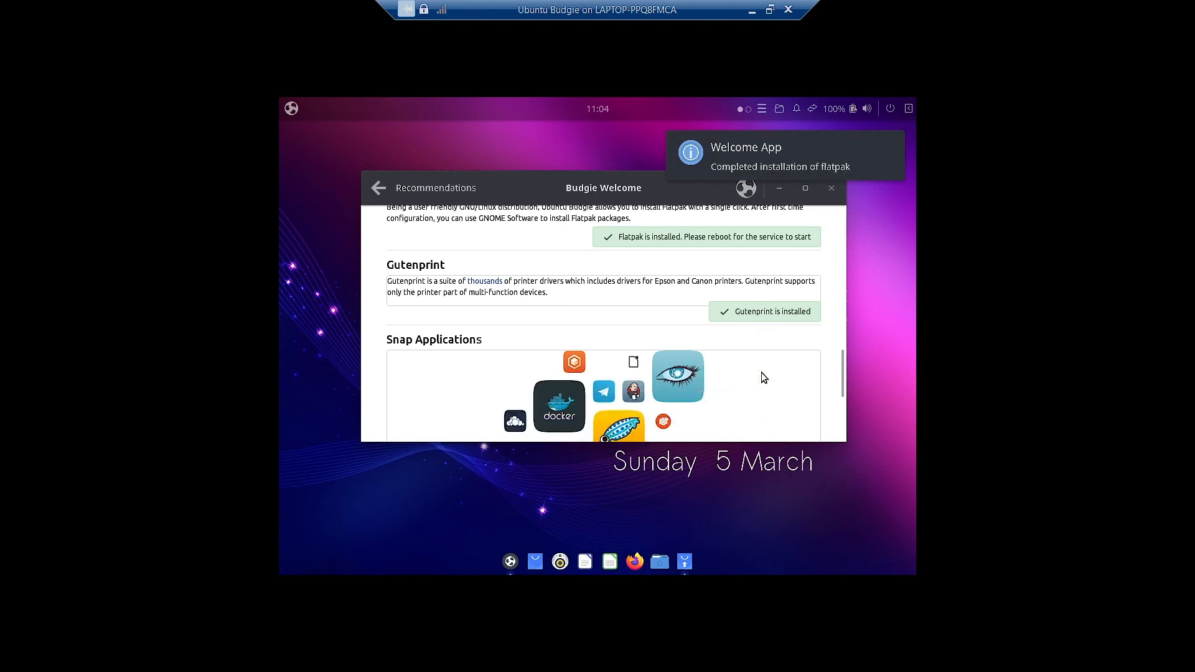
scroll(764, 377, down, 2)
scroll(764, 377, up, 2)
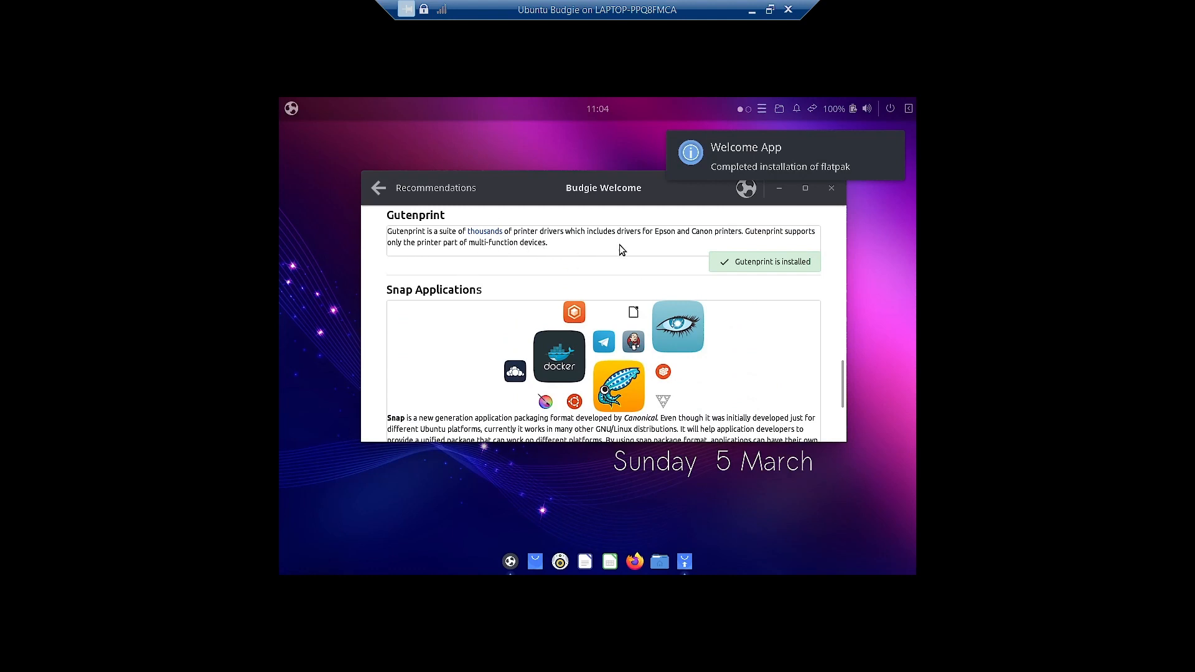
scroll(813, 379, down, 4)
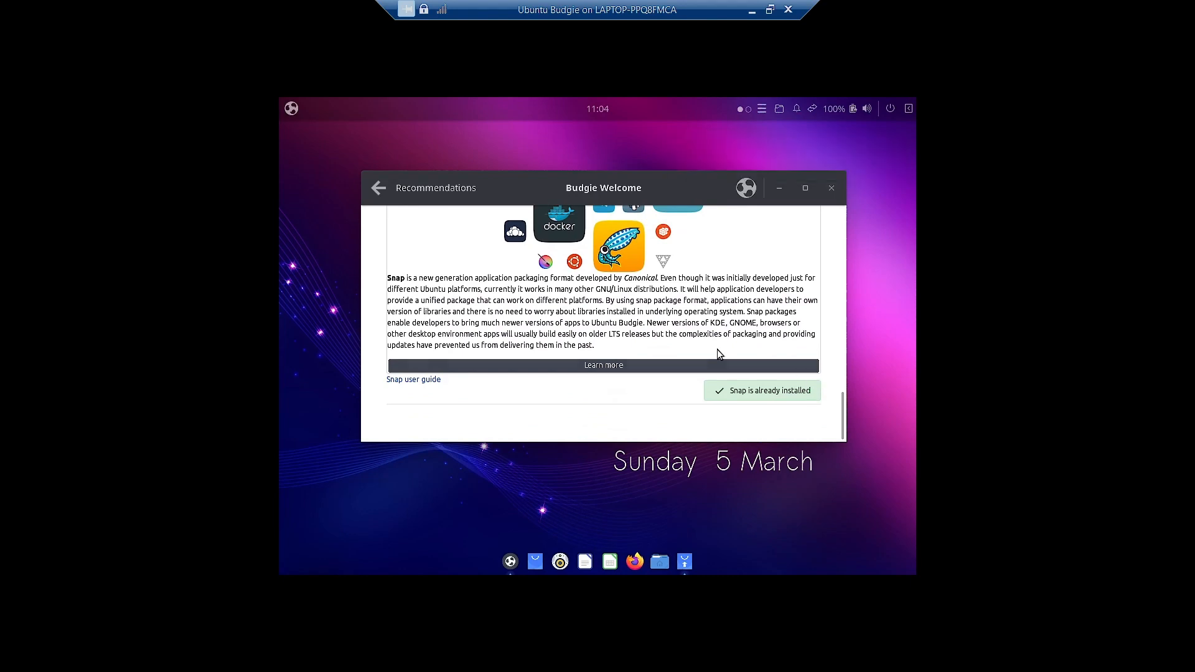
scroll(717, 349, up, 2)
scroll(655, 323, down, 2)
scroll(742, 395, up, 6)
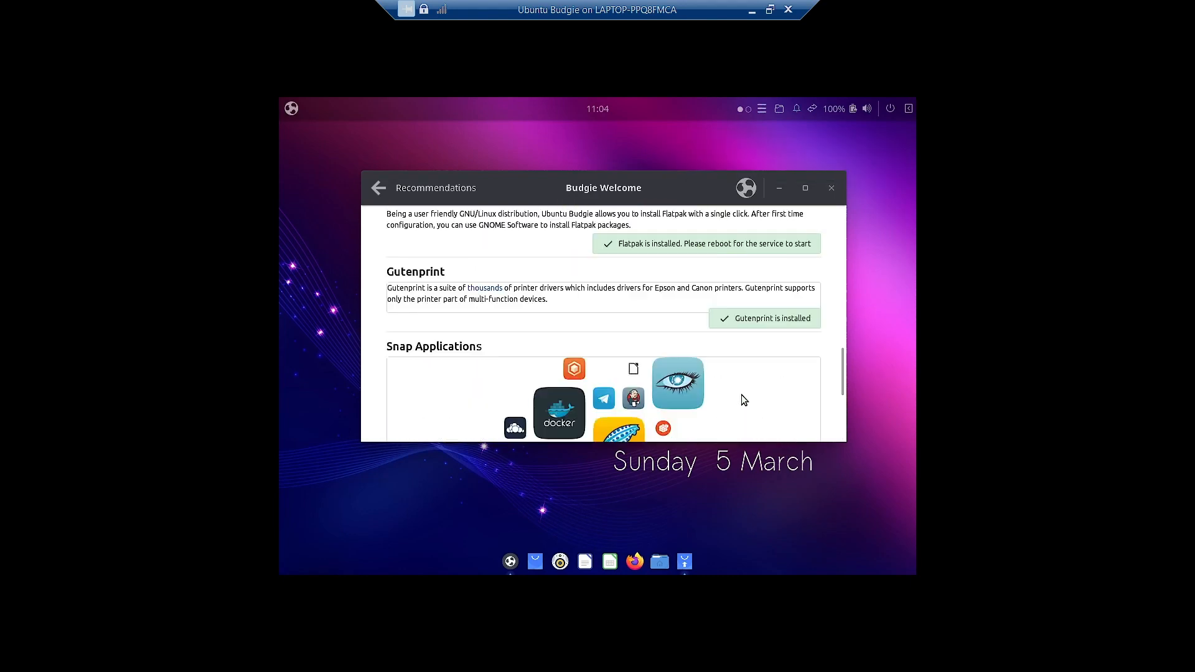
scroll(741, 395, up, 3)
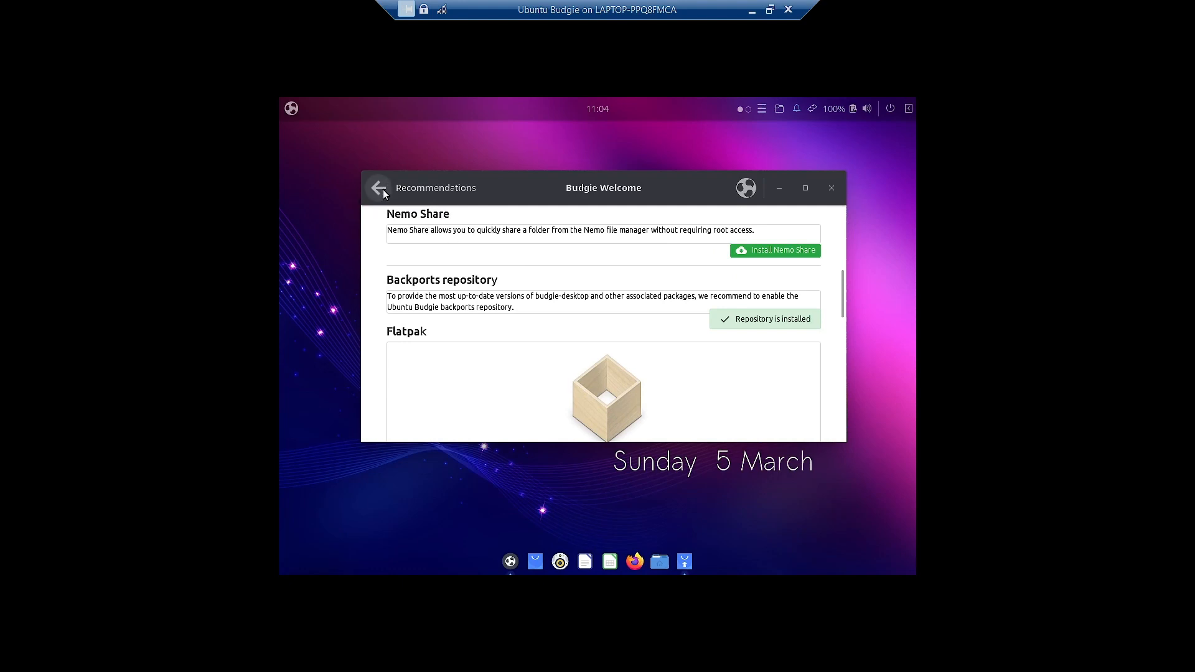
- Glance at the Getting Started guide from the Main Menu, then show the INSTALL SOFTWARE options
click(383, 189)
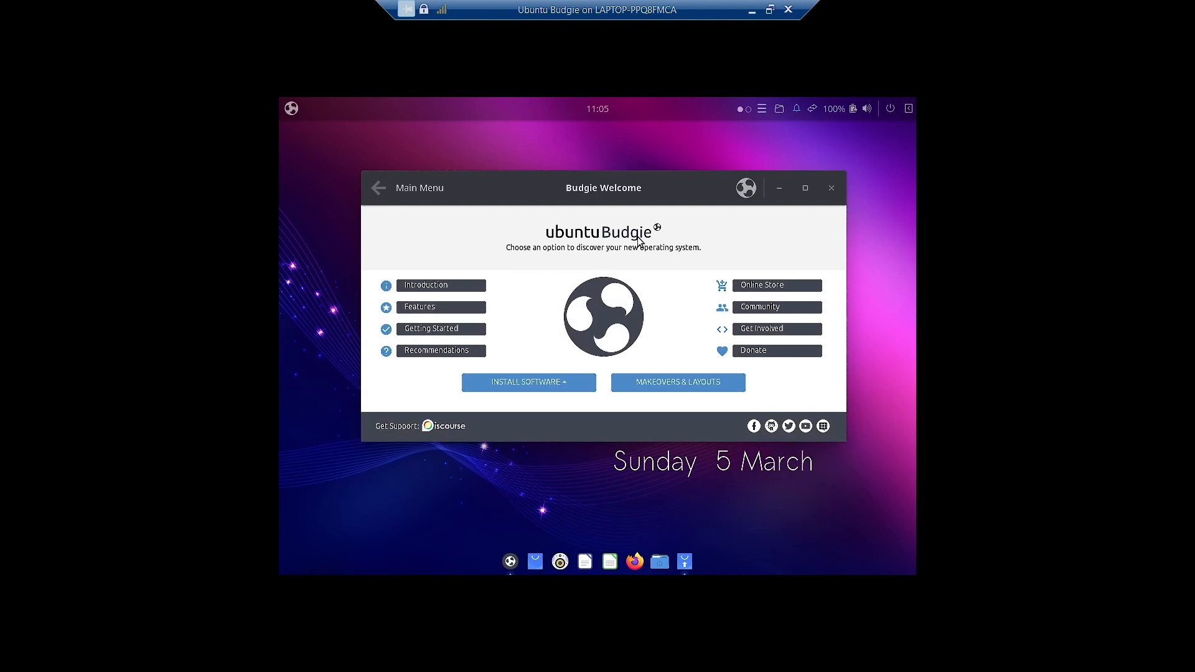
click(439, 329)
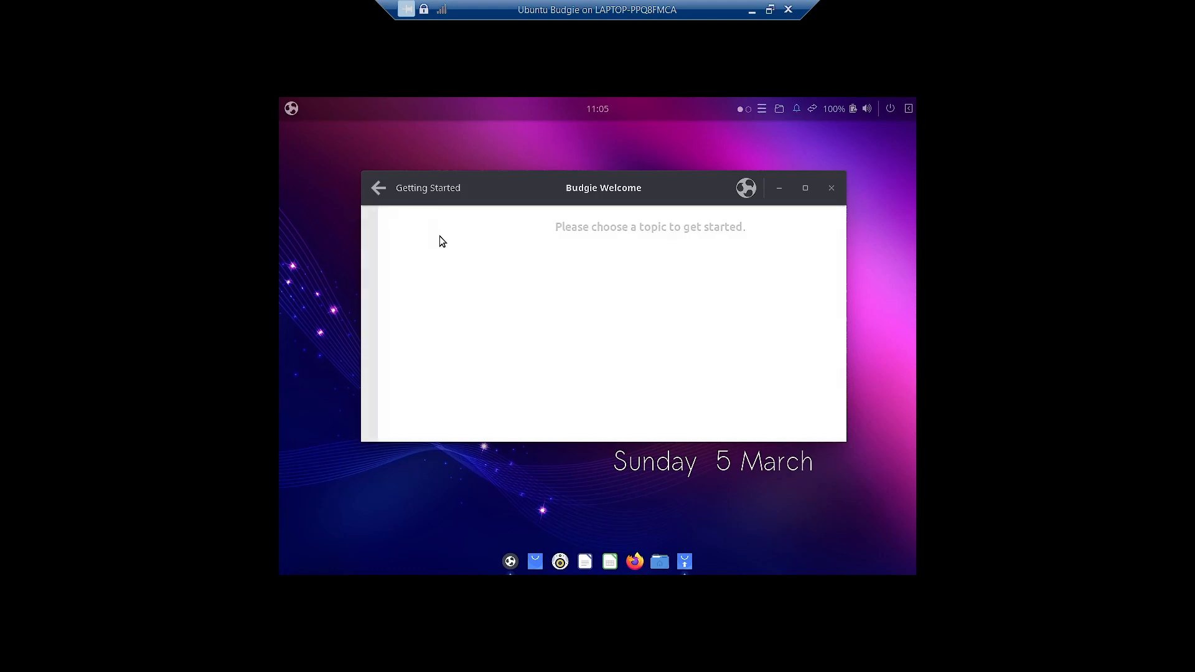
click(378, 186)
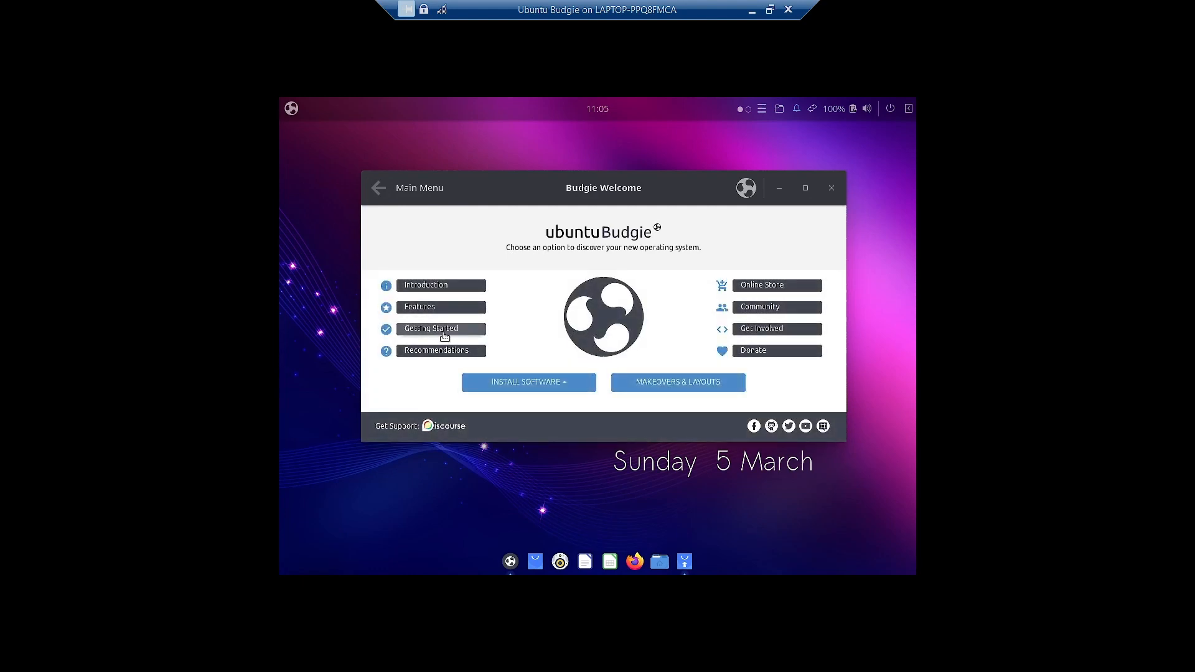
click(545, 387)
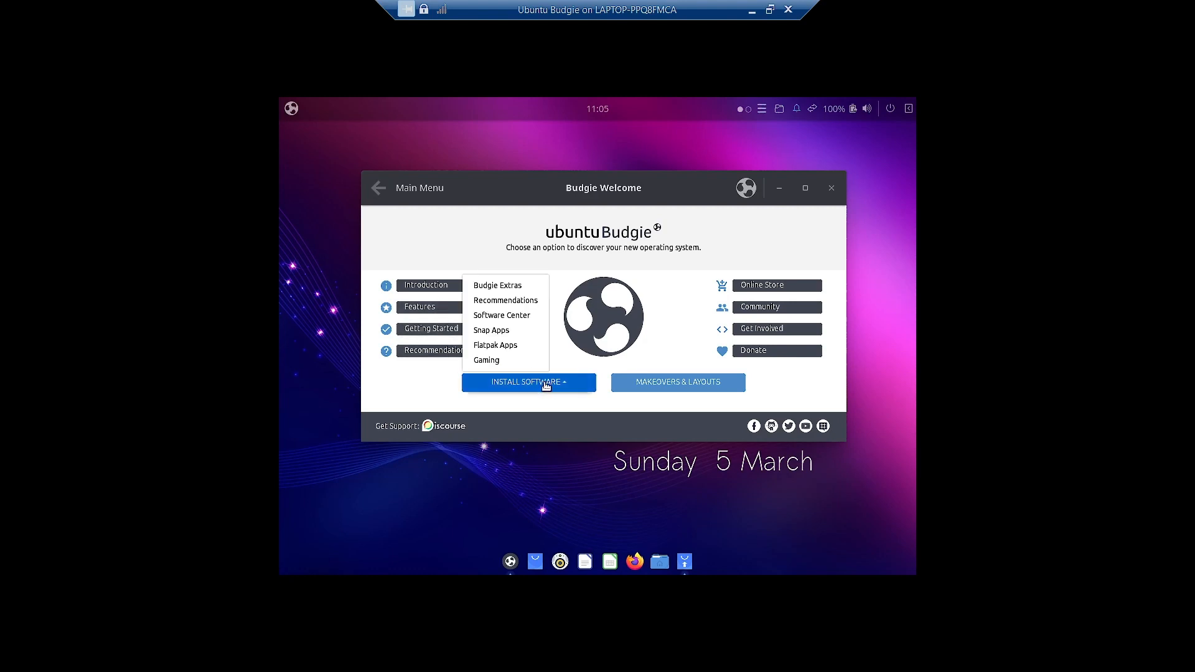
- Launch Software Center, get past its welcome screen, and peek at Installed before returning to Explore
click(523, 316)
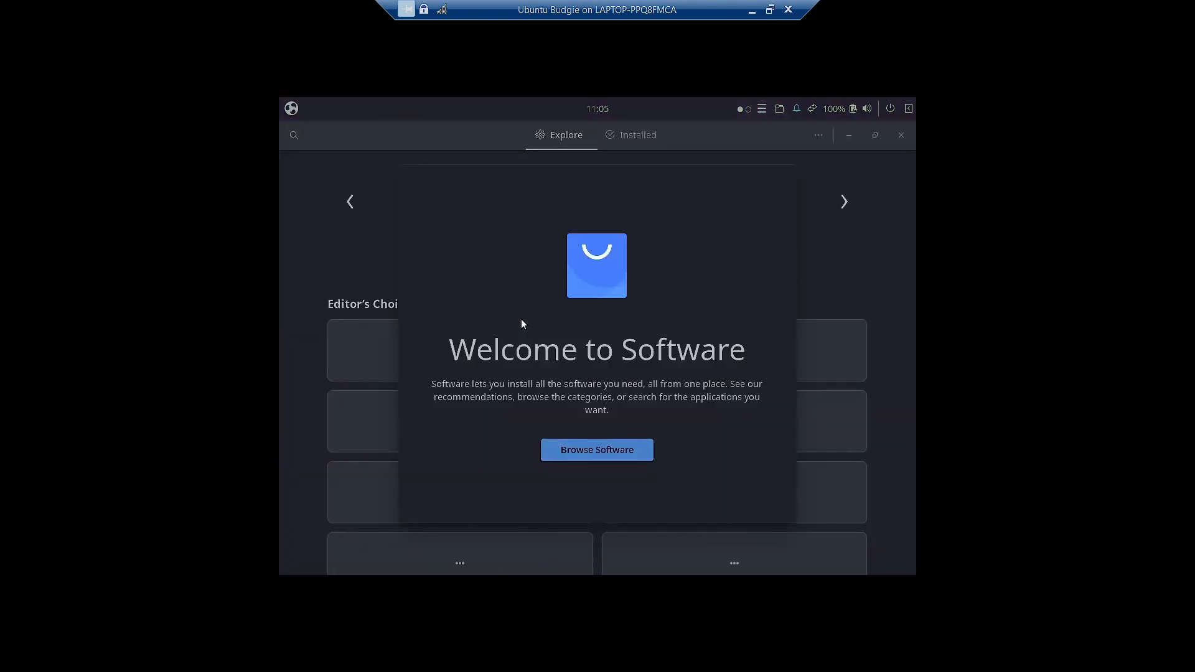
click(630, 453)
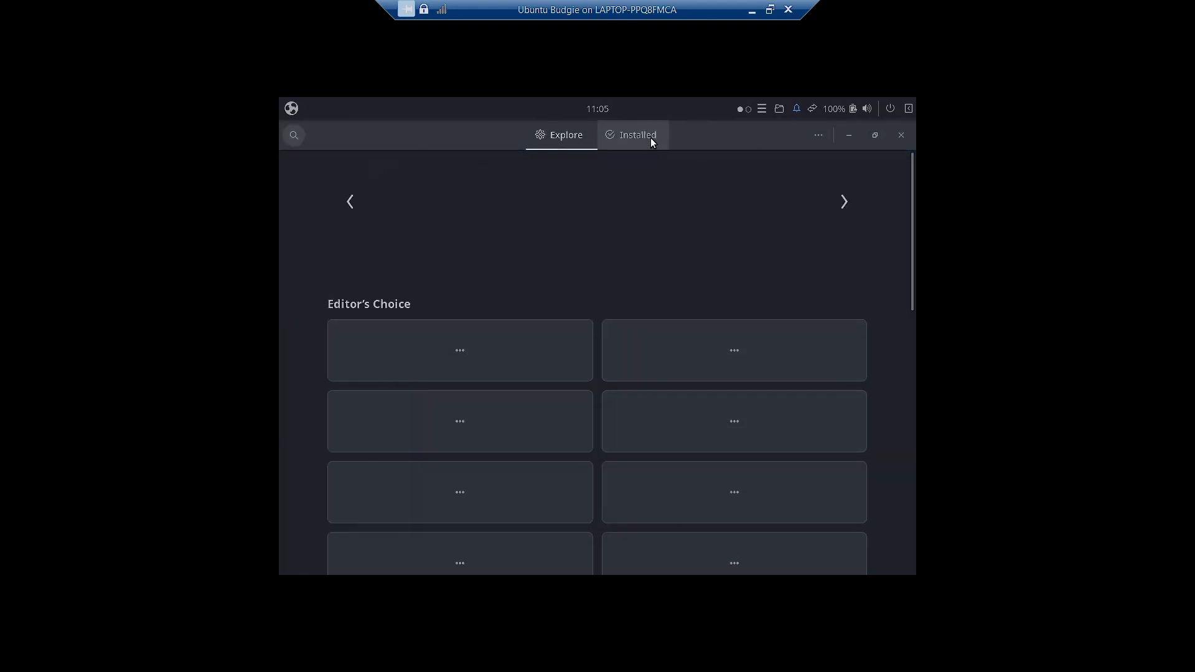
click(651, 137)
click(539, 134)
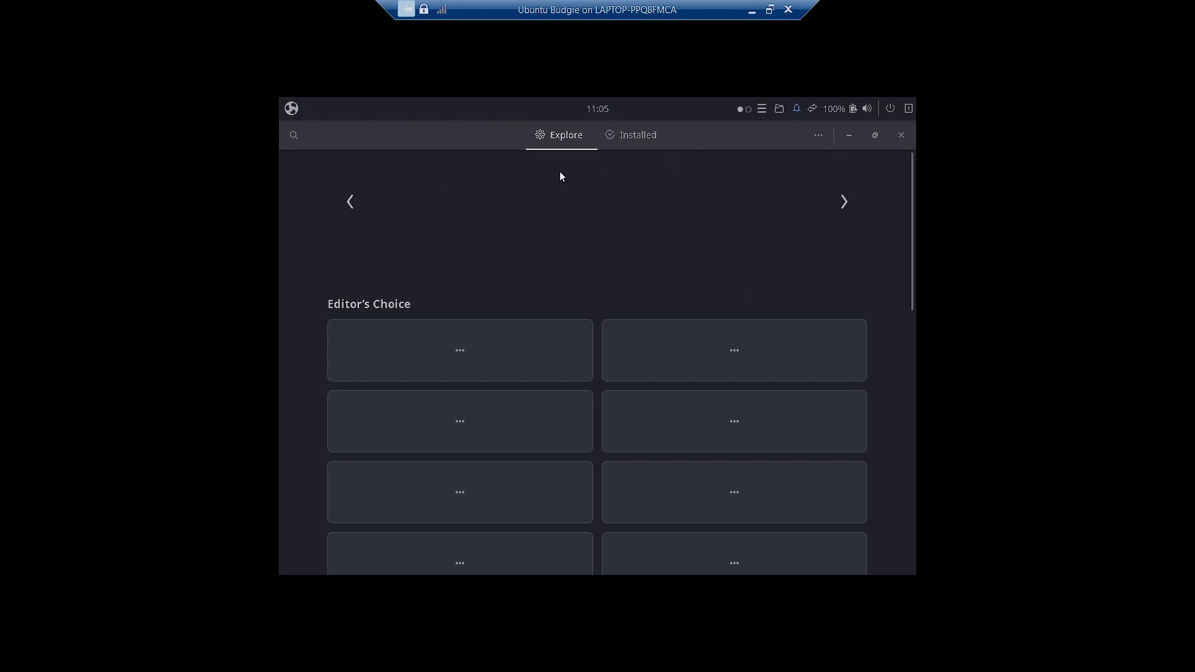
- Rearrange windows so the Software store sits centred in front of Budgie Welcome
drag(445, 129, 621, 247)
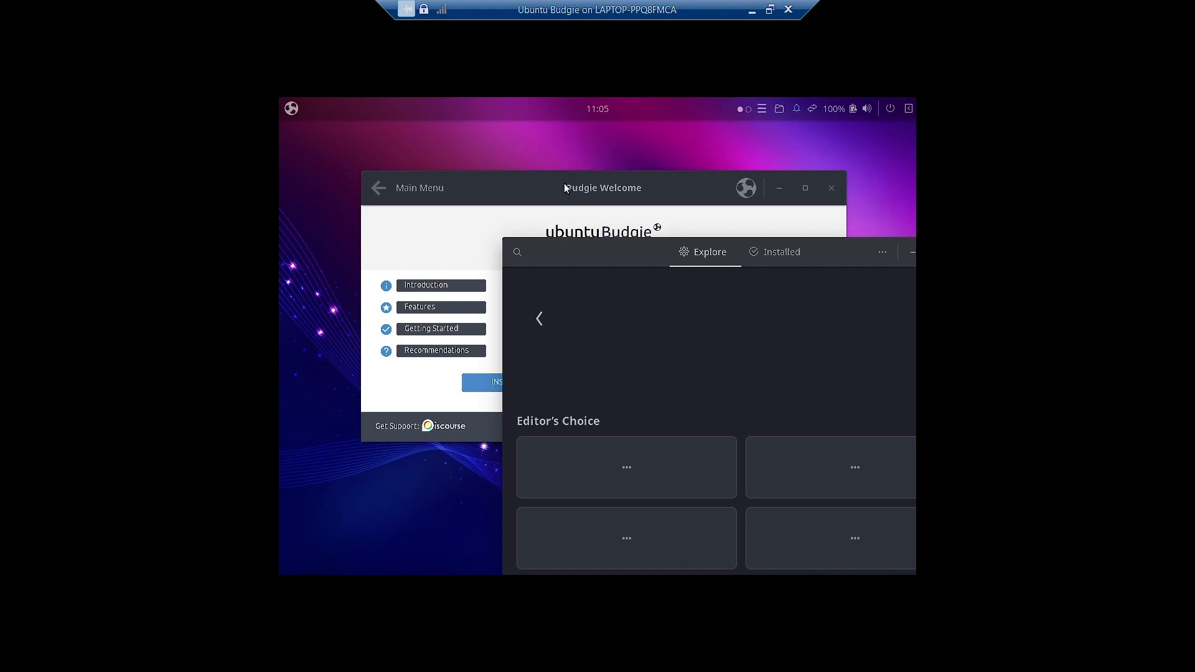
click(564, 184)
click(527, 385)
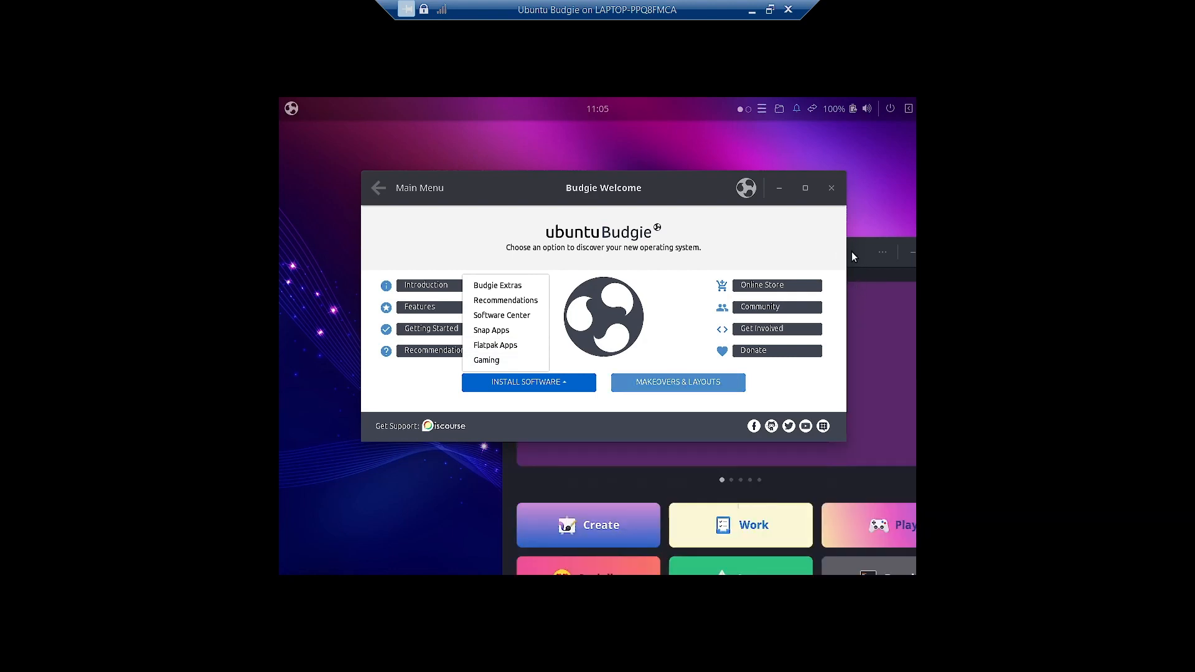
drag(851, 251, 716, 148)
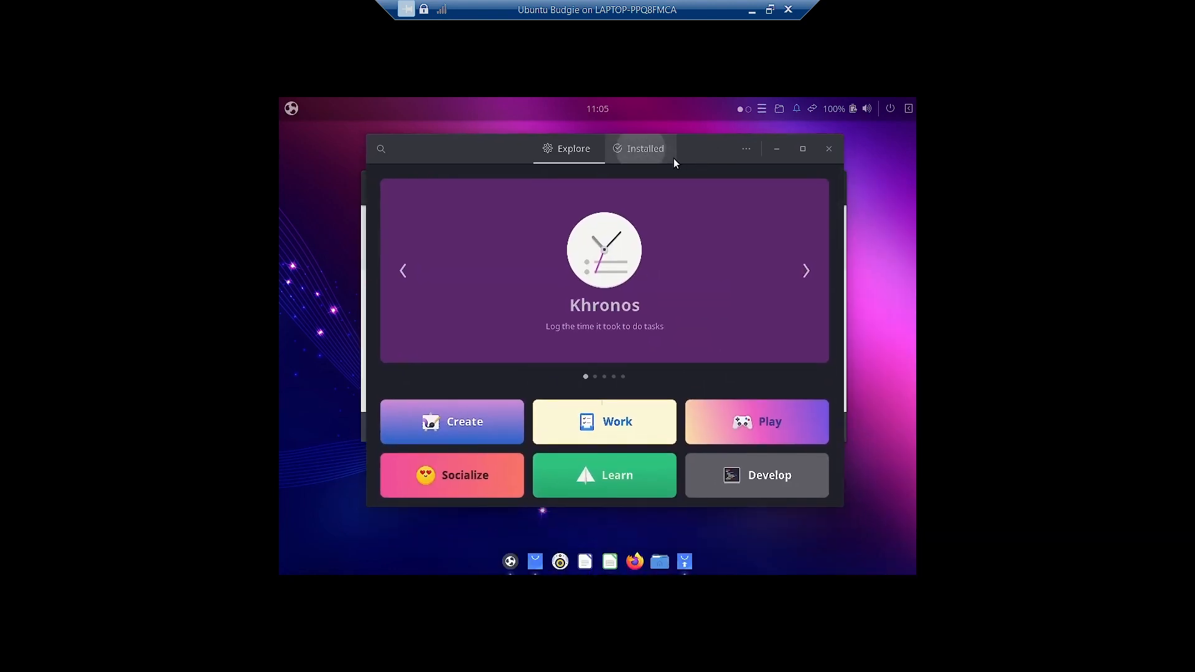
- Maximize GNOME Software and scroll through the Installed applications list
click(672, 157)
double_click(514, 148)
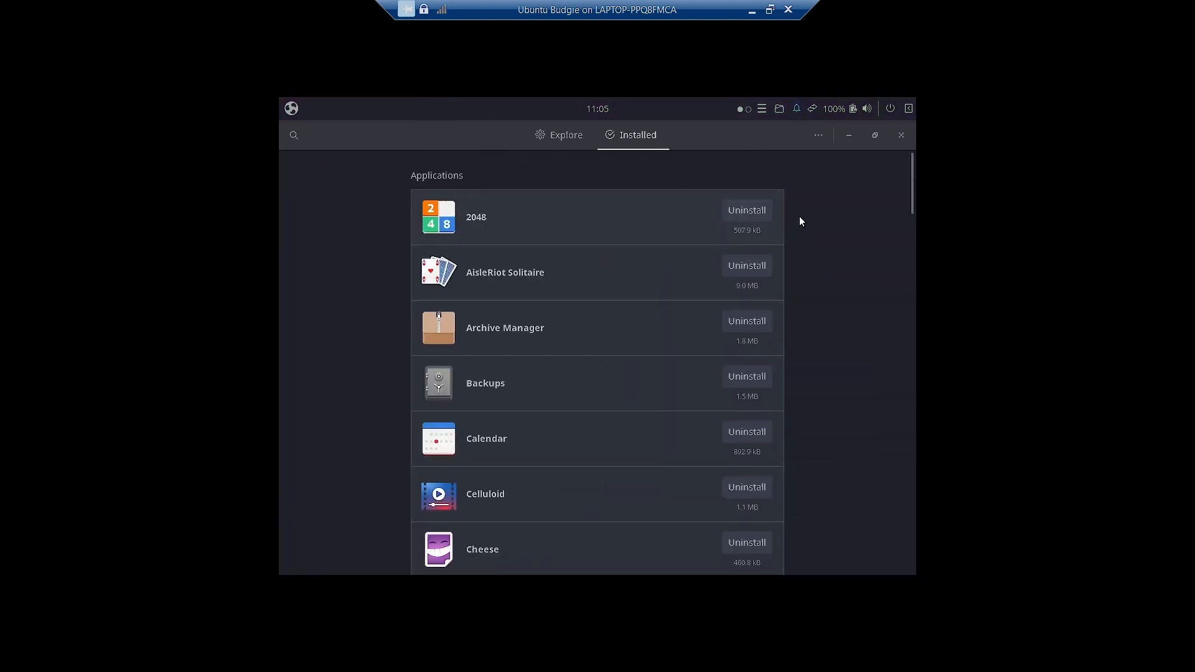
scroll(749, 414, down, 10)
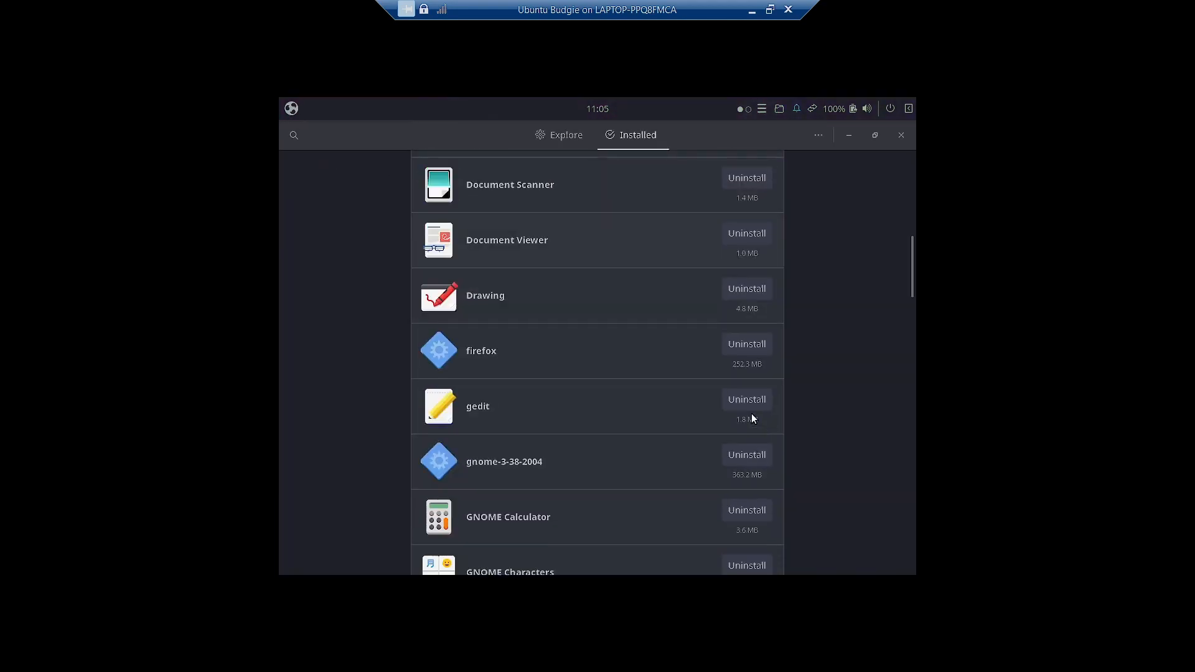
scroll(752, 417, down, 15)
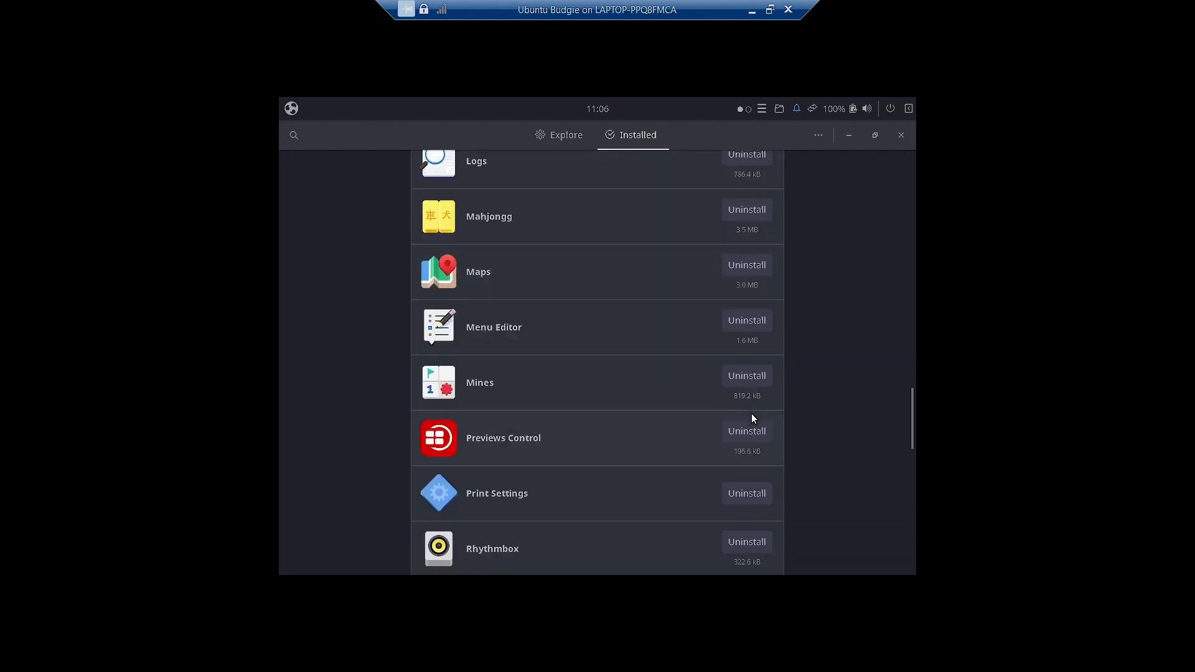
scroll(751, 414, down, 3)
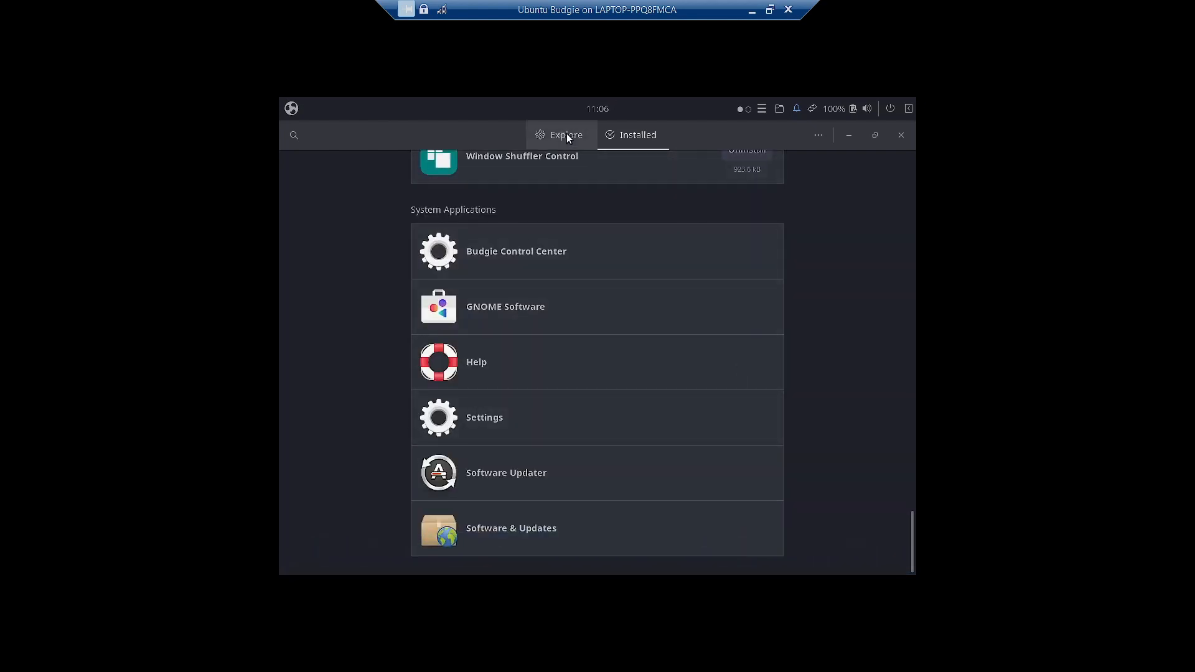
- Browse the Explore page, advancing the featured carousel to Commit and Webfont Kit Generator
click(564, 135)
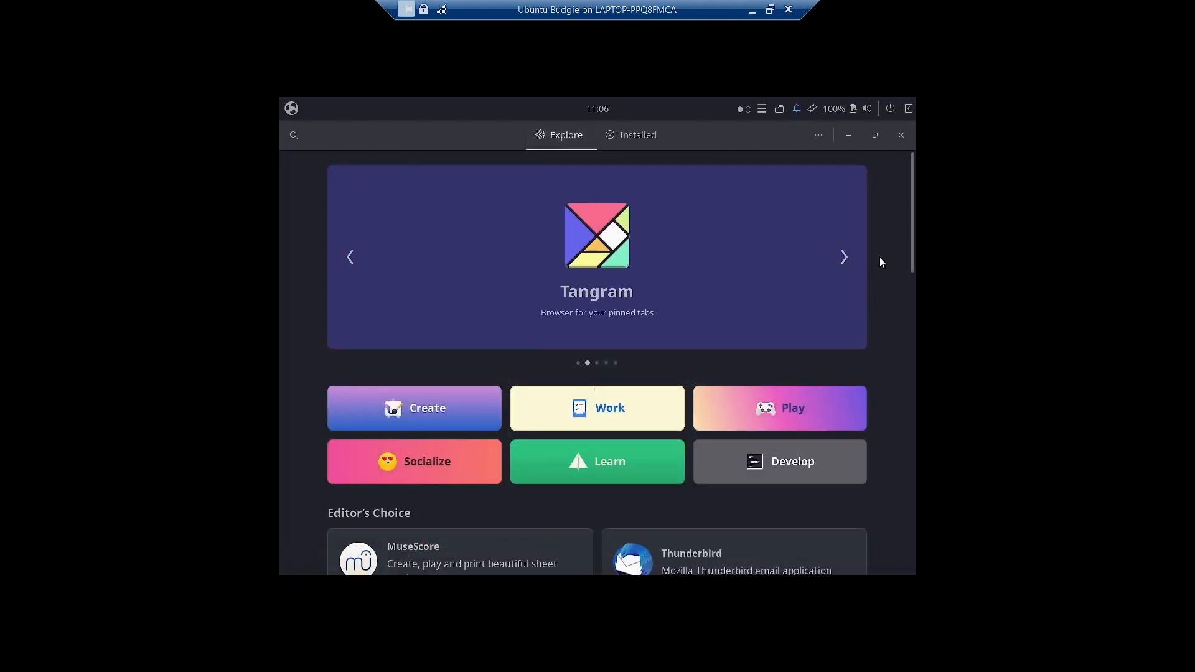
click(845, 260)
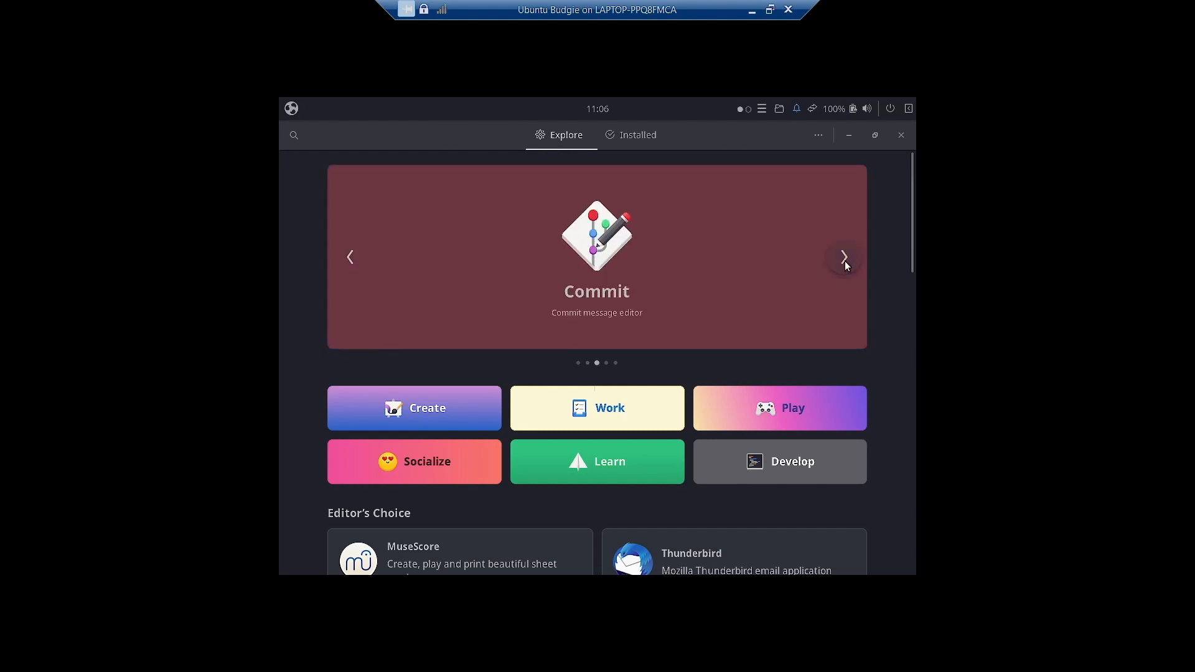
click(845, 260)
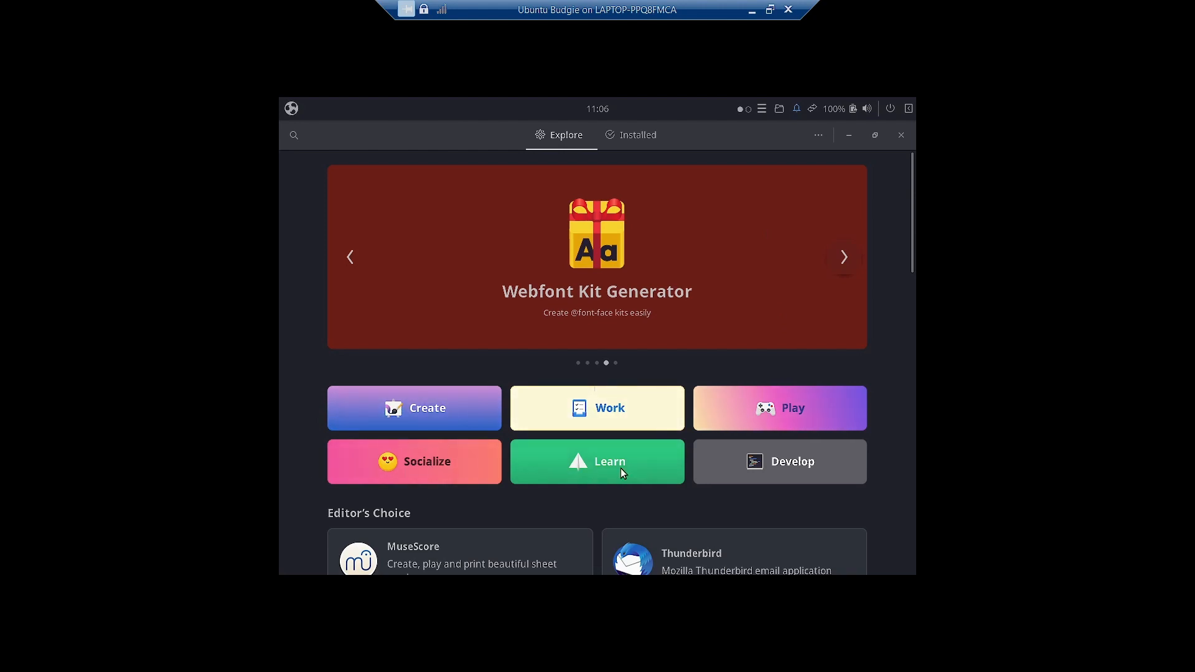
scroll(865, 395, down, 3)
scroll(865, 397, down, 1)
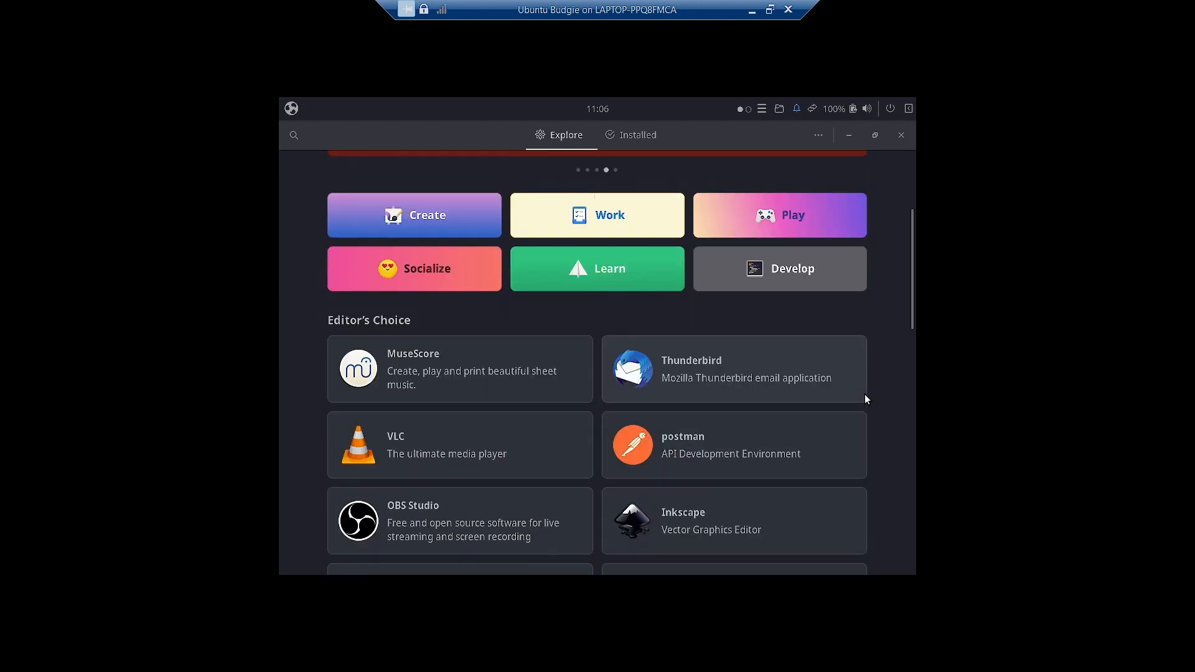
scroll(865, 395, down, 3)
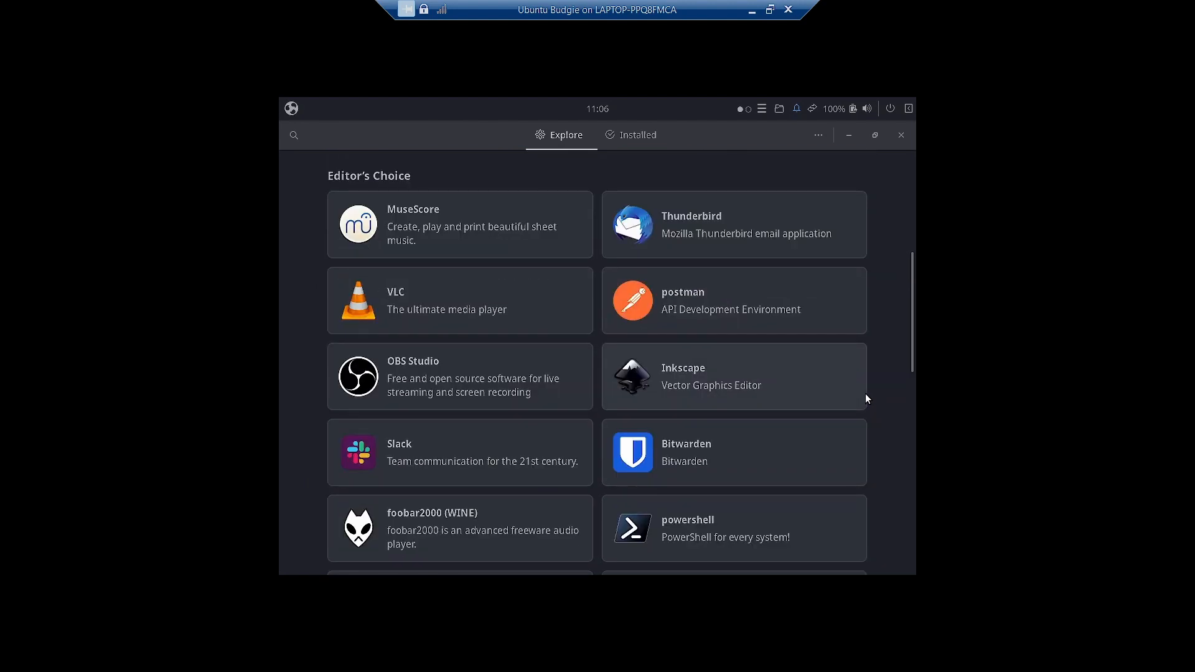
scroll(865, 396, up, 3)
scroll(561, 417, down, 10)
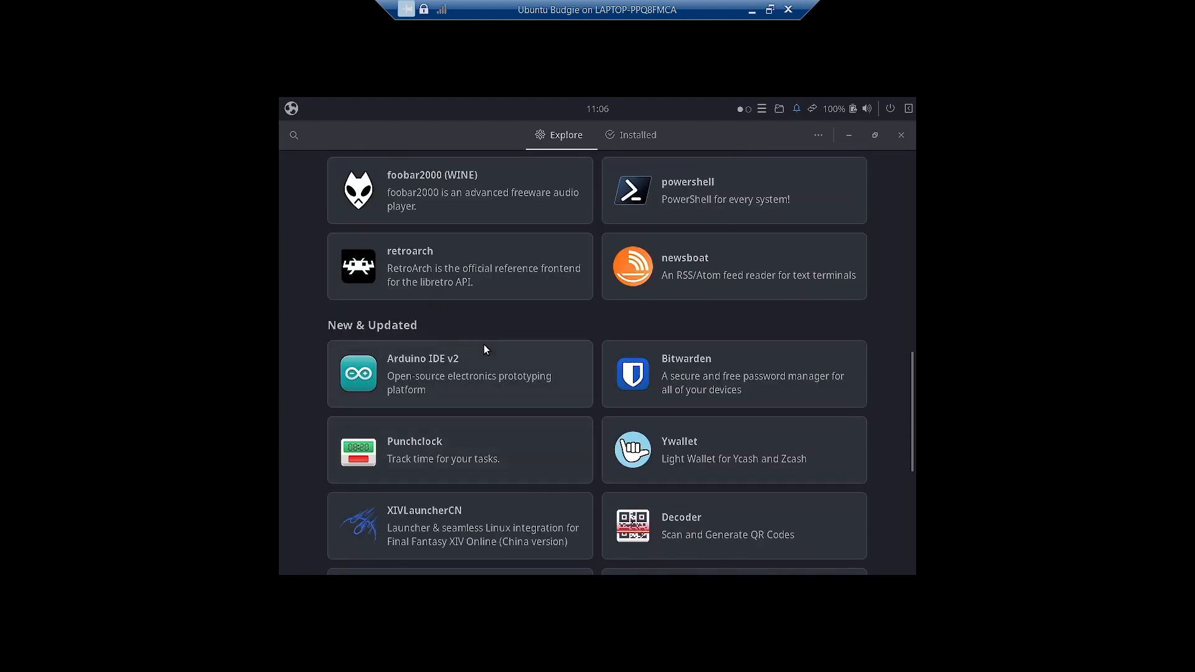
scroll(770, 384, down, 7)
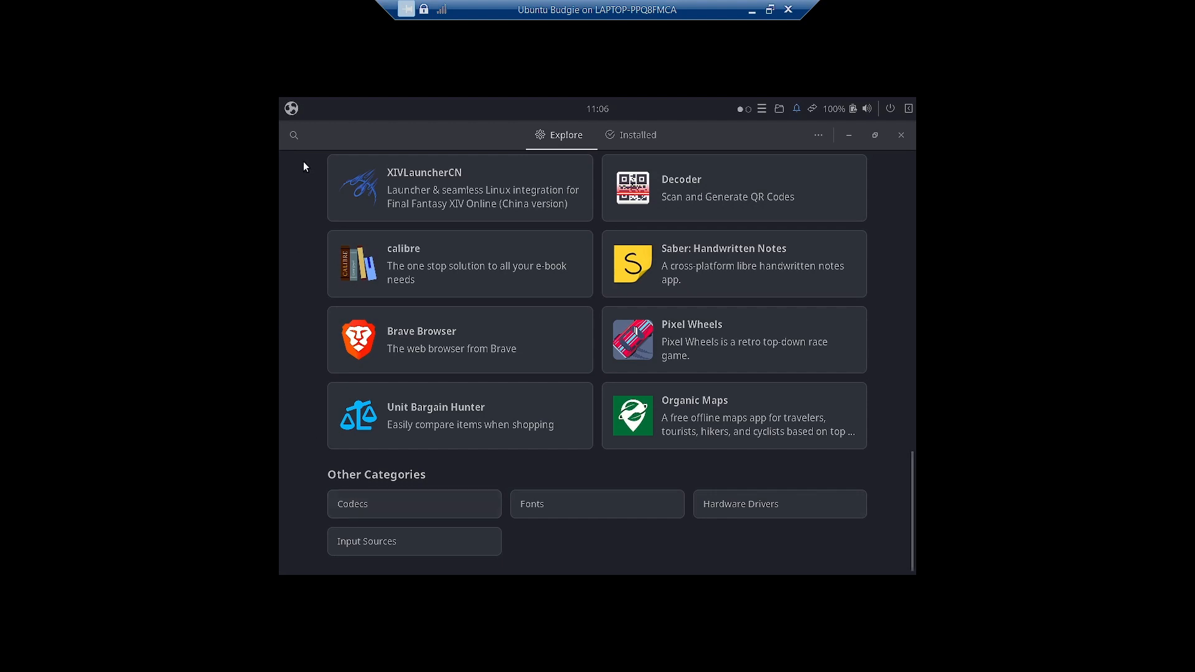
- Check the About Software box showing version 41.5, then close GNOME Software
click(818, 135)
click(806, 207)
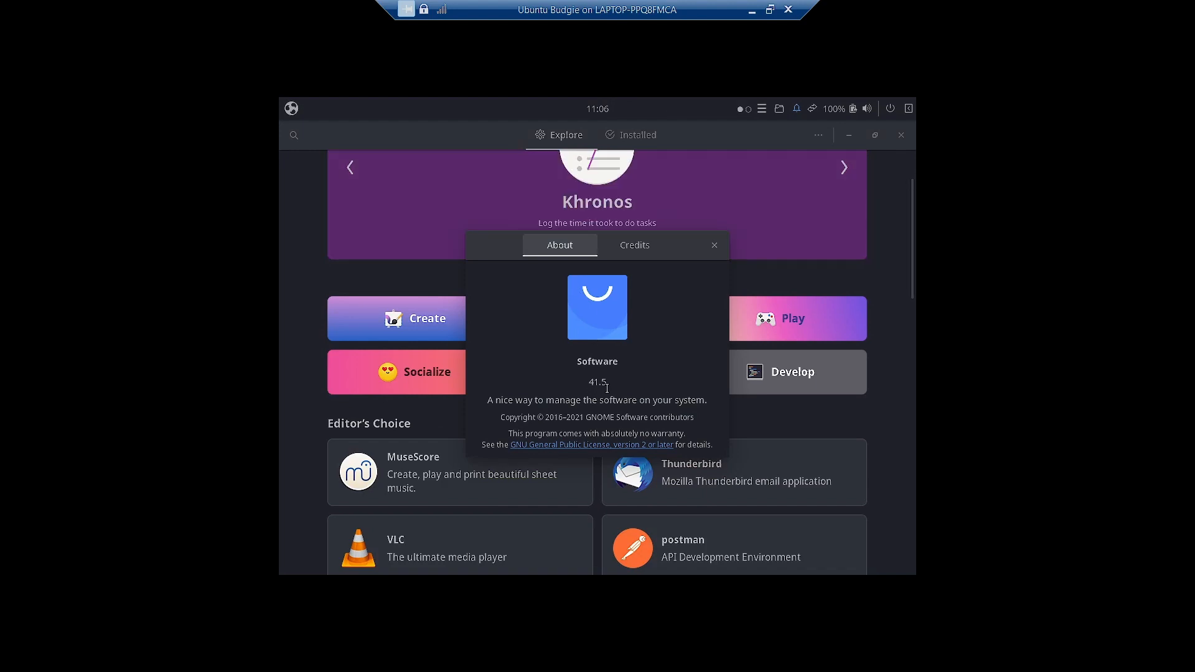
click(713, 246)
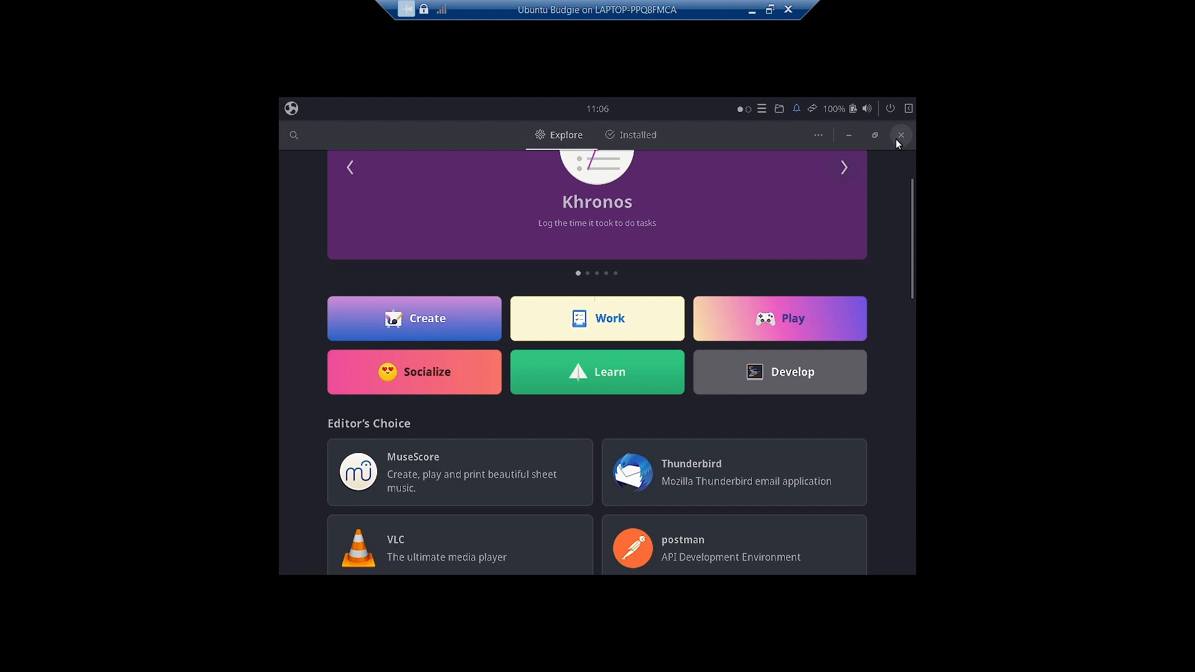
click(896, 138)
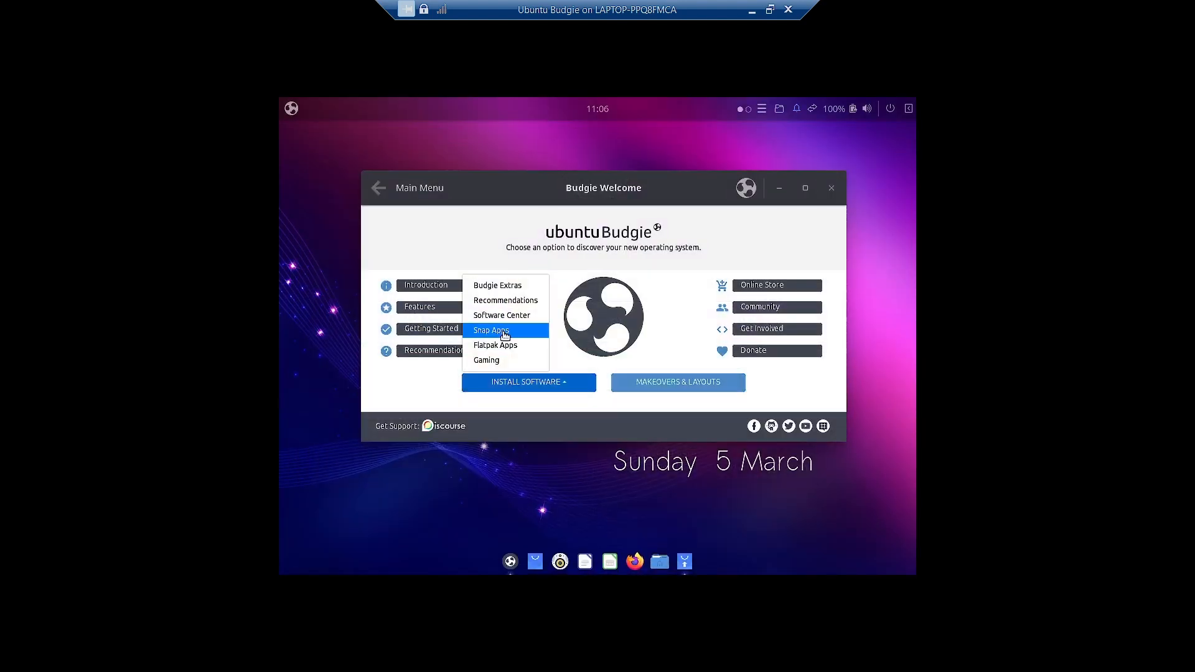
click(504, 334)
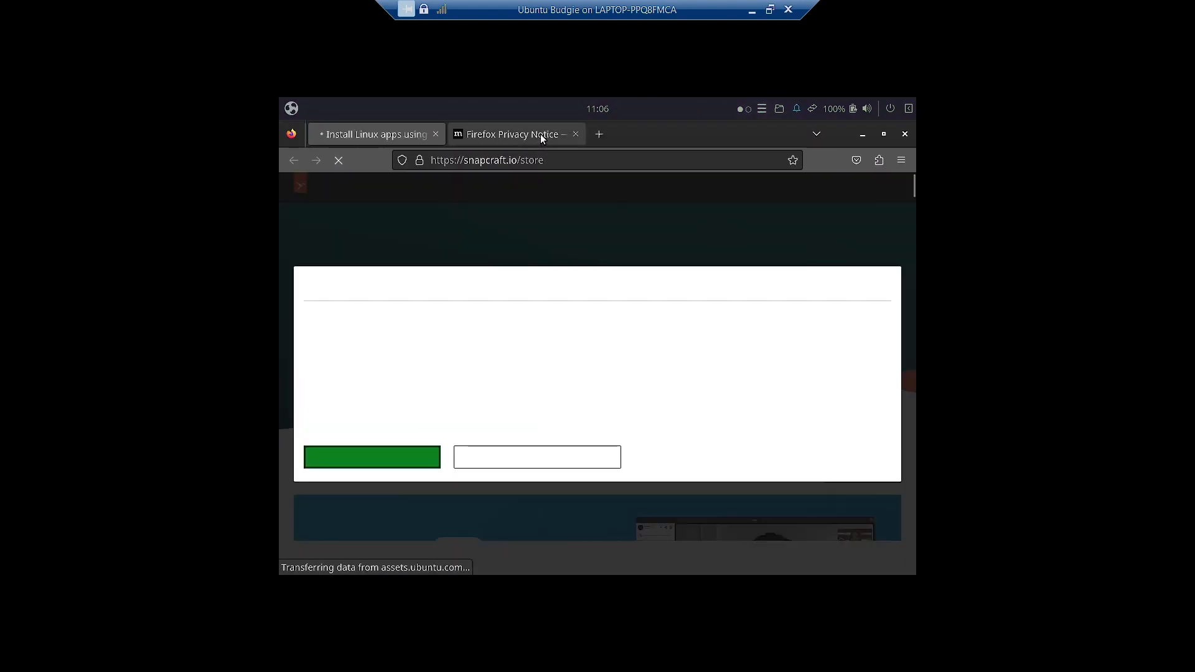
click(394, 443)
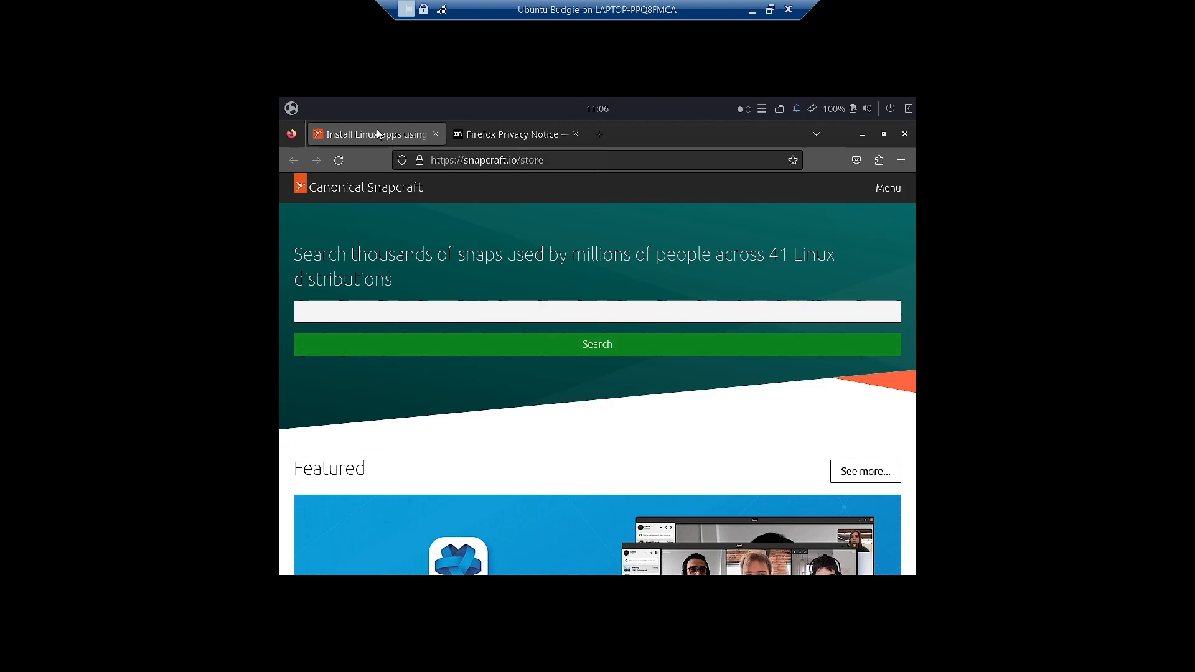
scroll(556, 437, down, 1)
scroll(556, 437, down, 6)
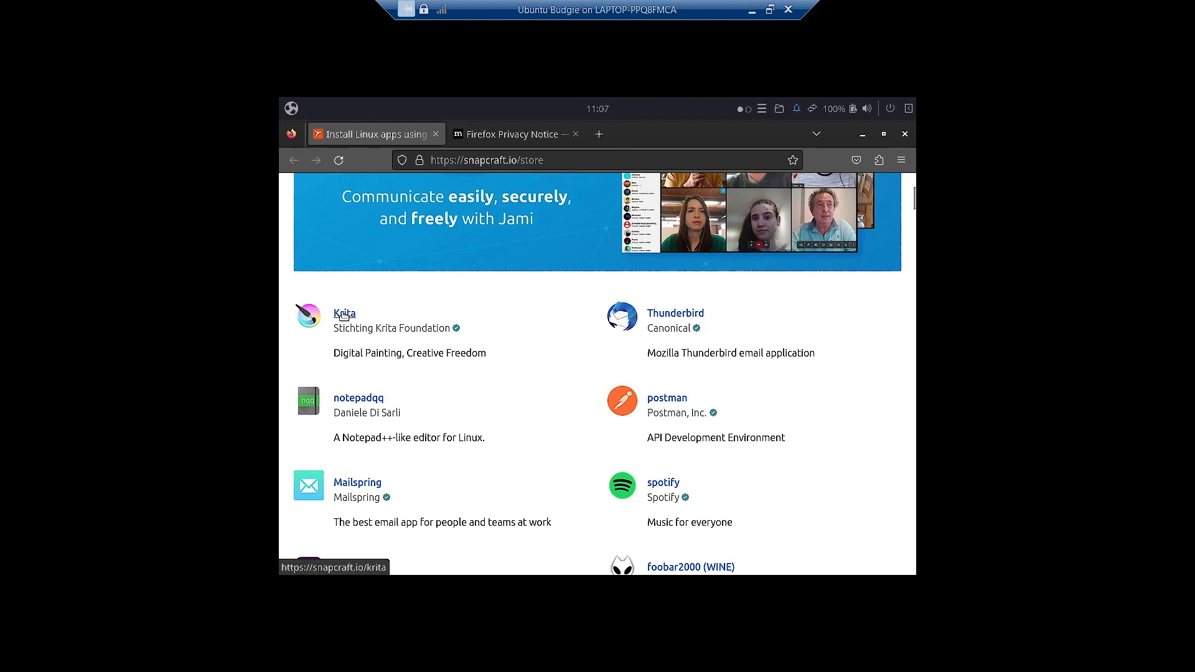
scroll(793, 423, down, 5)
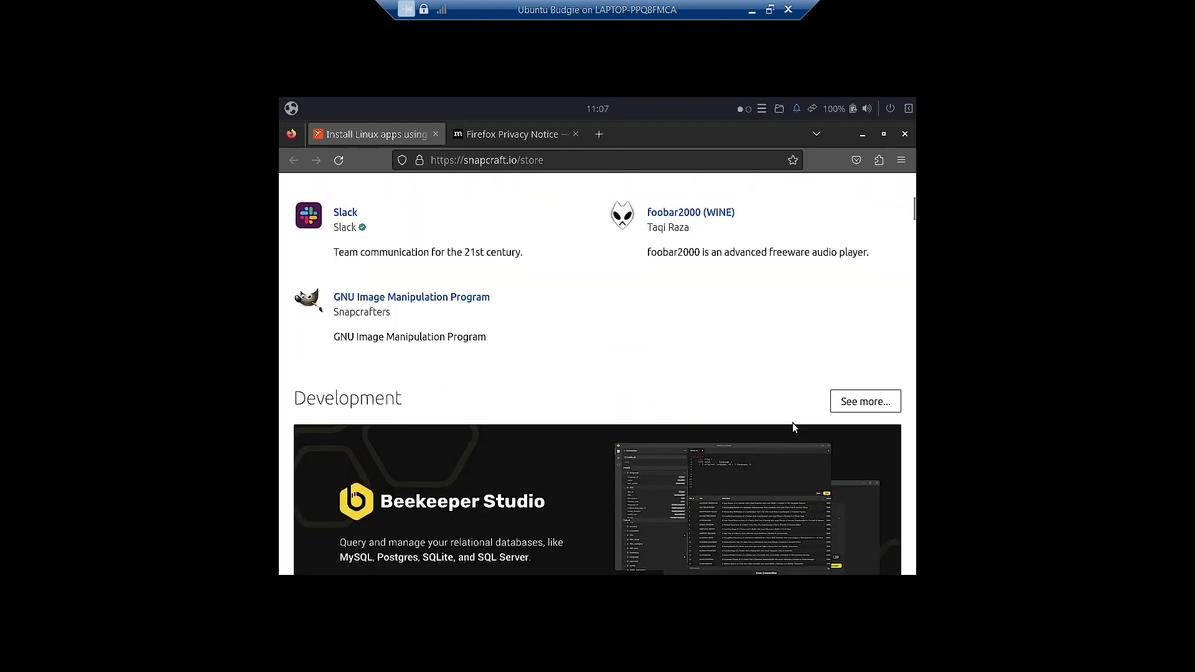
scroll(663, 400, down, 10)
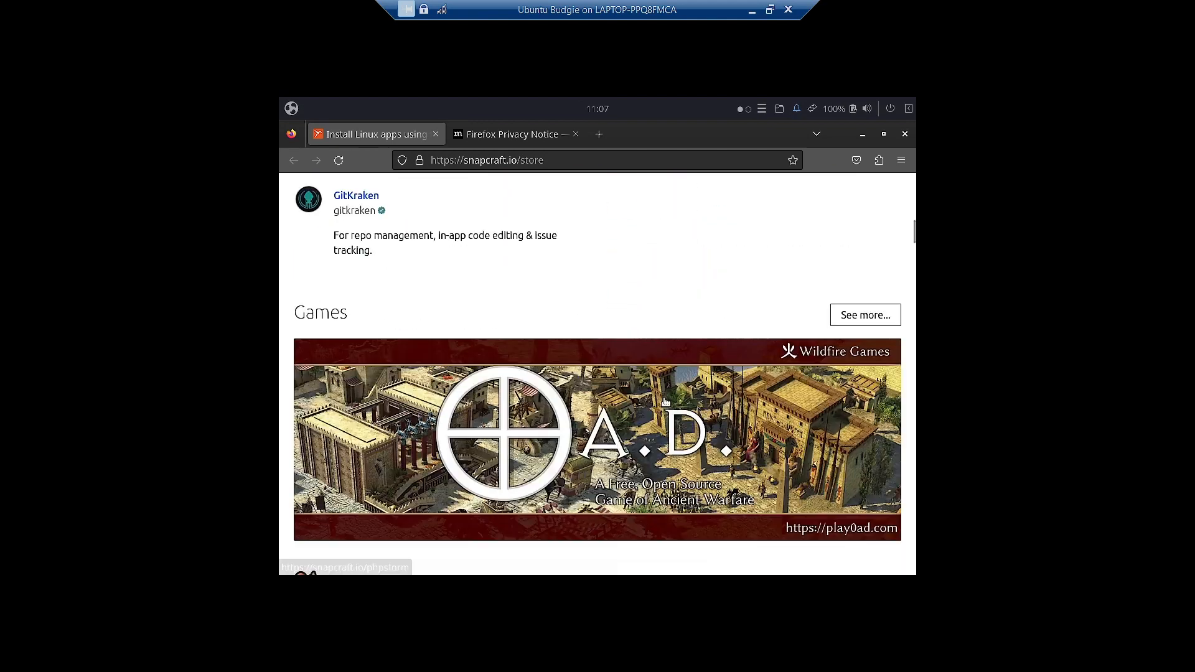
scroll(665, 402, down, 15)
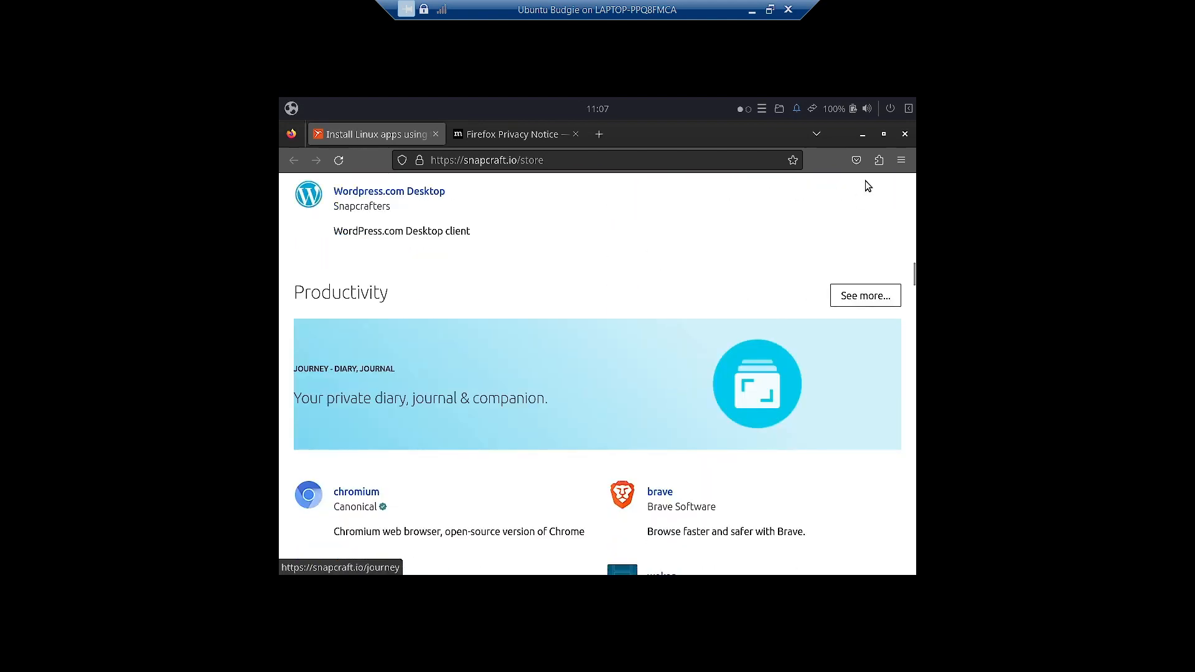
click(906, 134)
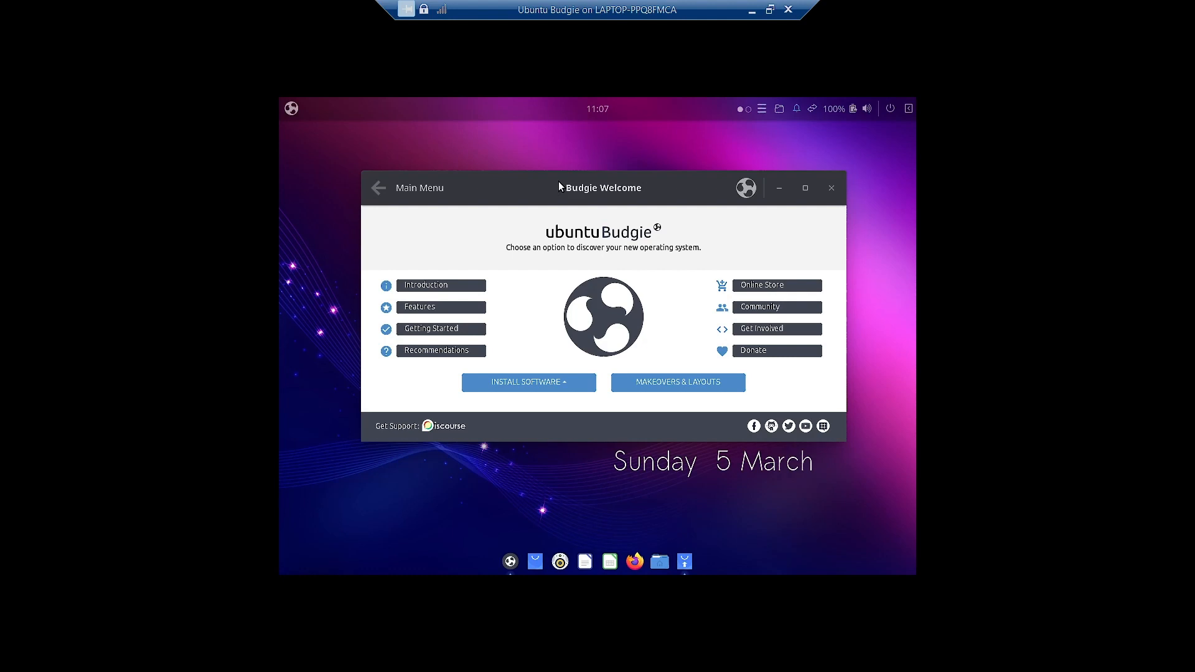
click(581, 381)
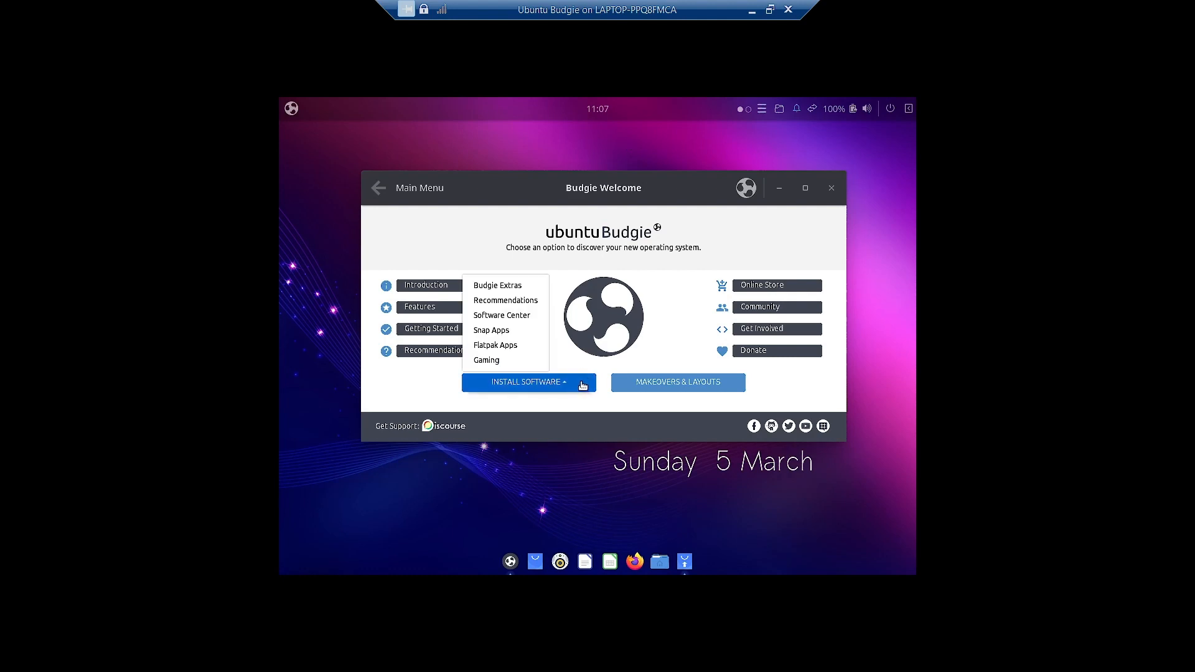
click(514, 346)
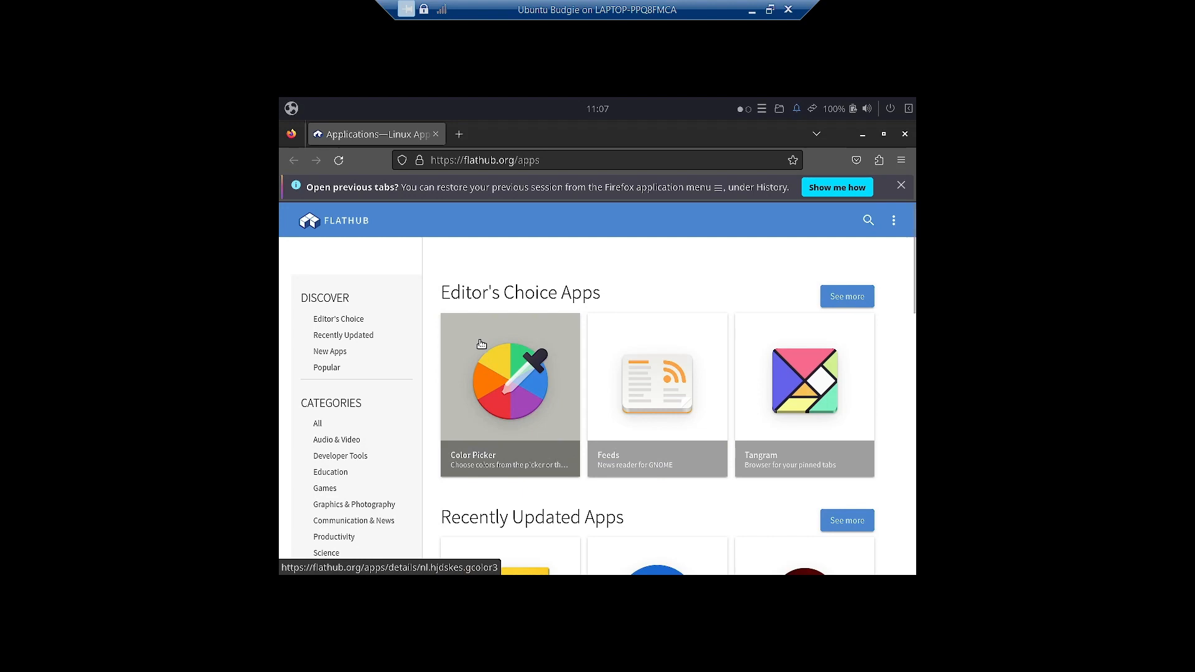
click(905, 135)
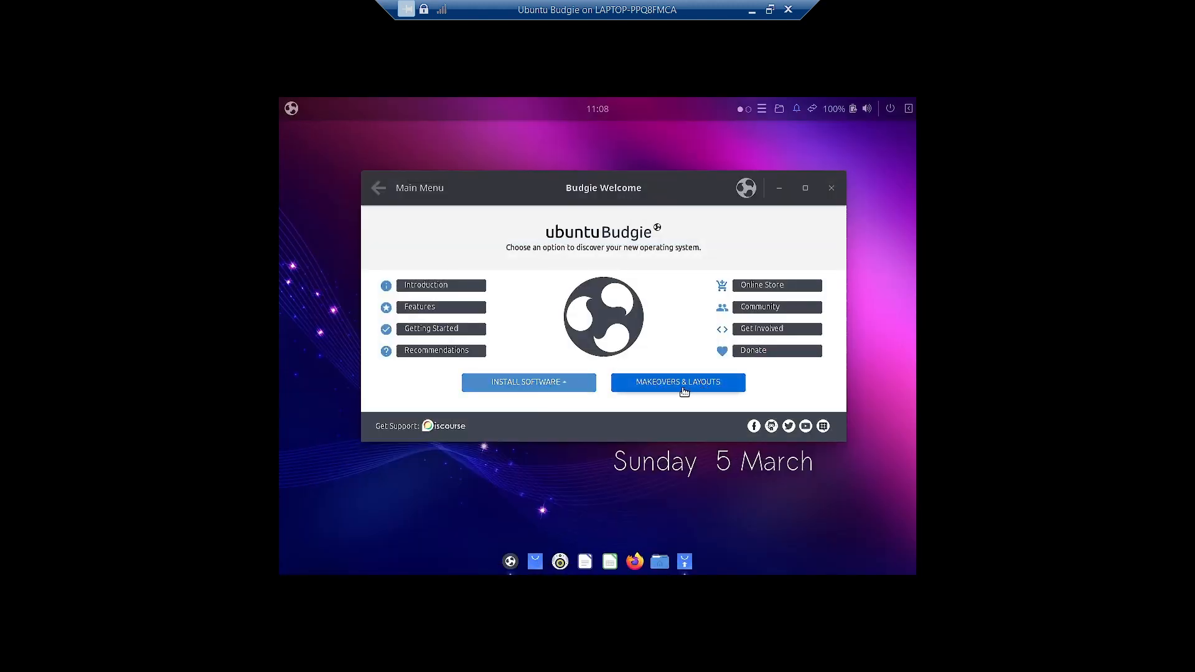
- Open Makeovers & Layouts maximized, browse the app menu in grid view, then minimize Budgie Welcome
click(688, 386)
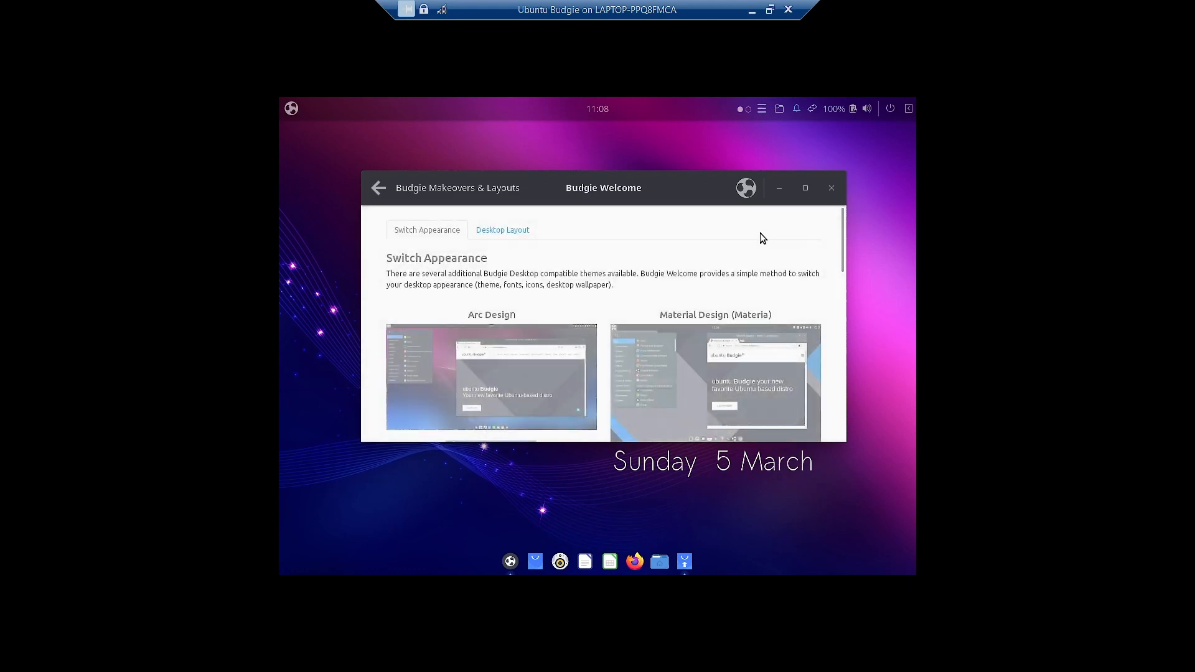
double_click(629, 196)
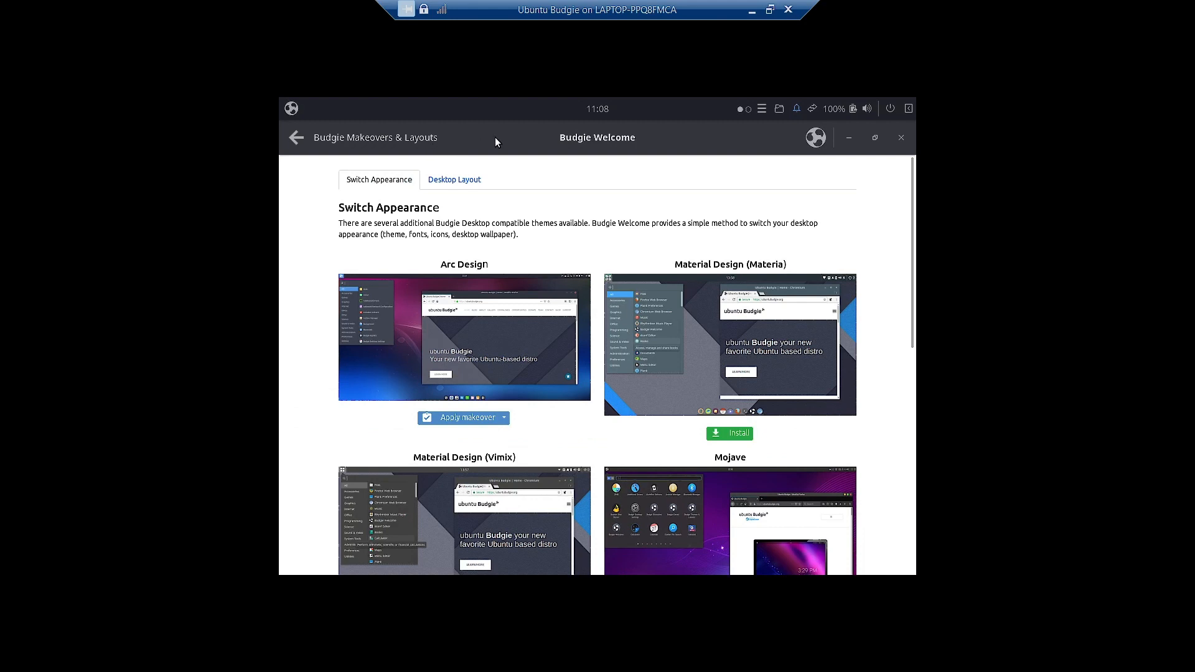
click(290, 110)
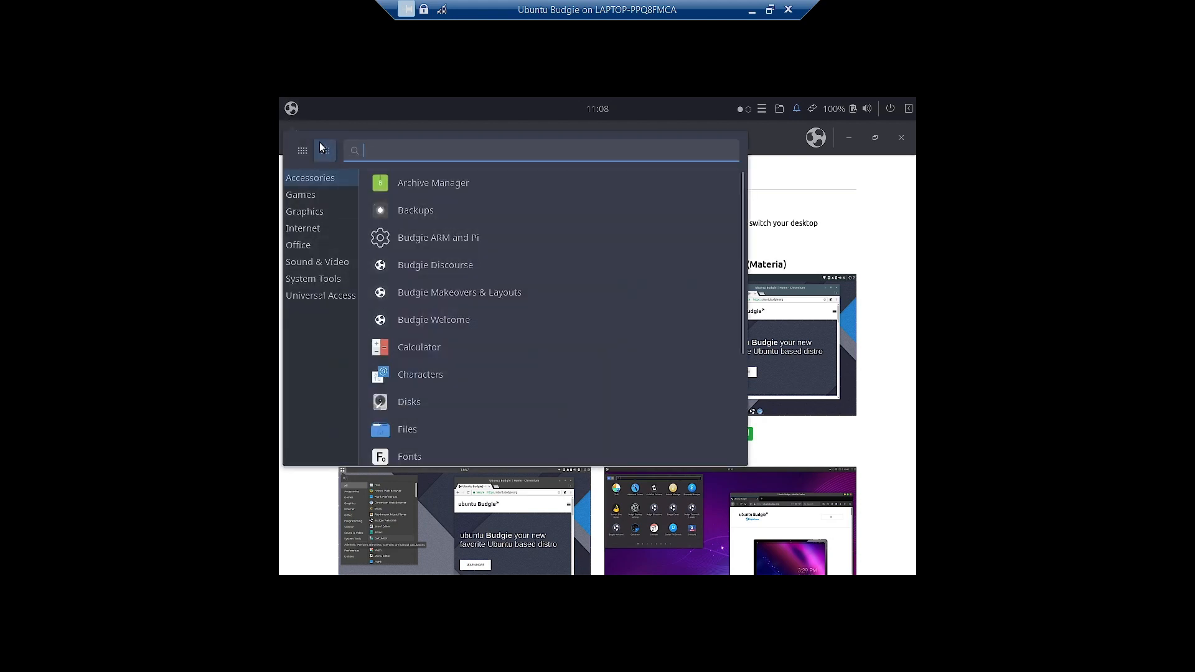
click(303, 151)
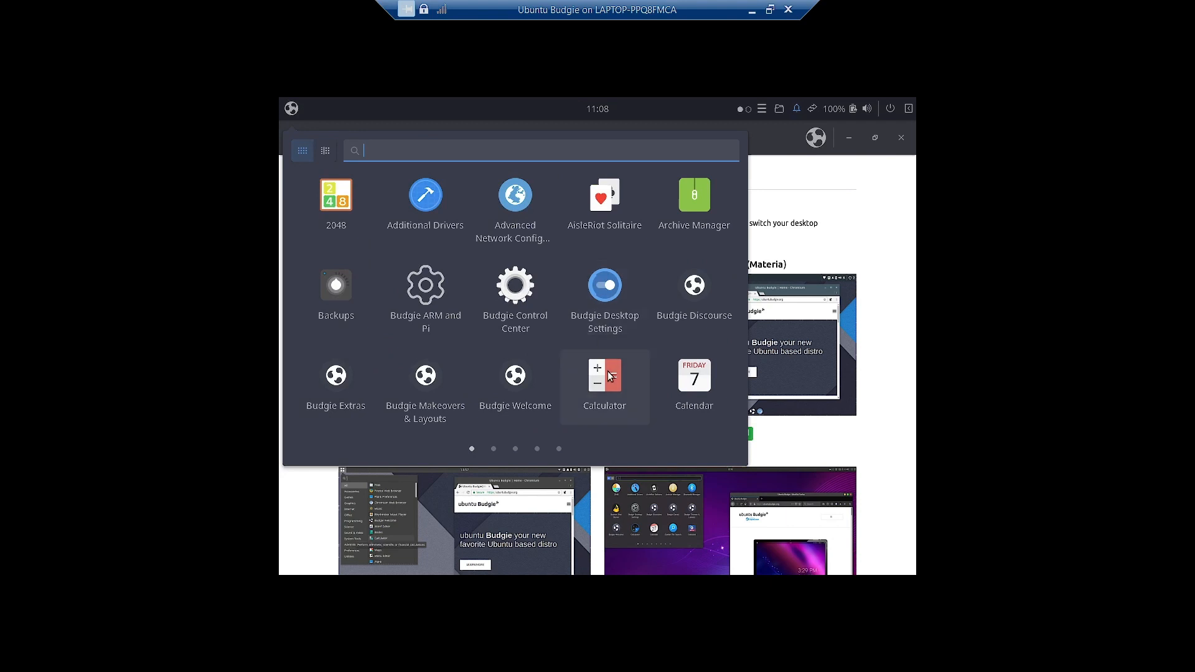
scroll(610, 376, down, 3)
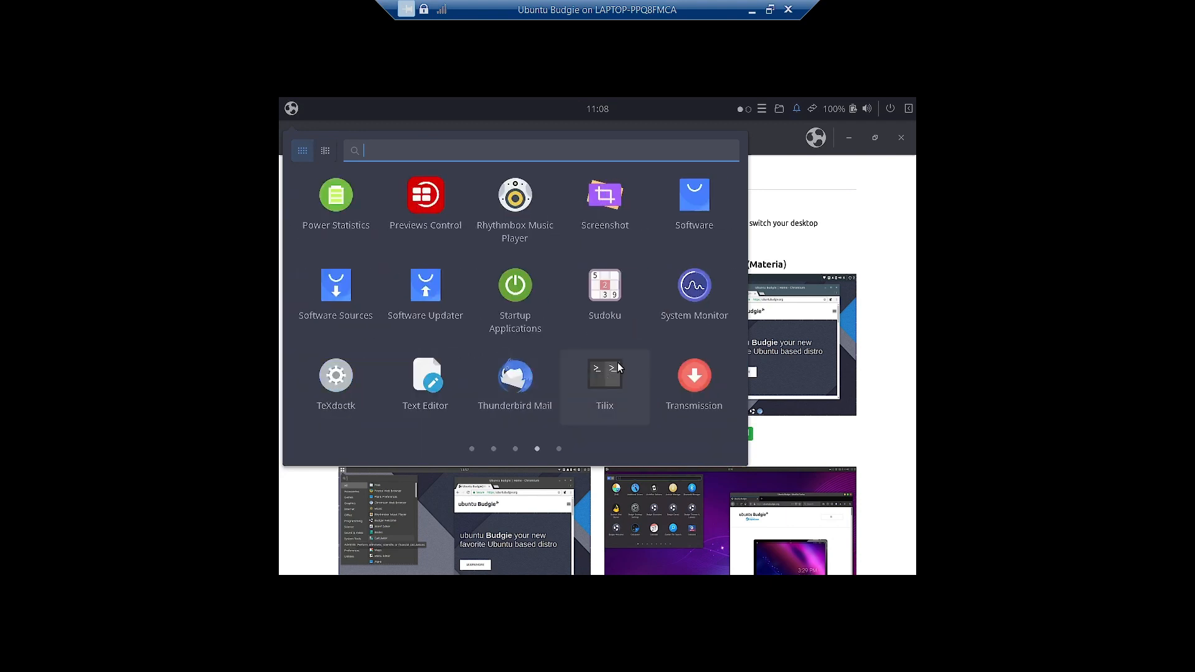
click(883, 201)
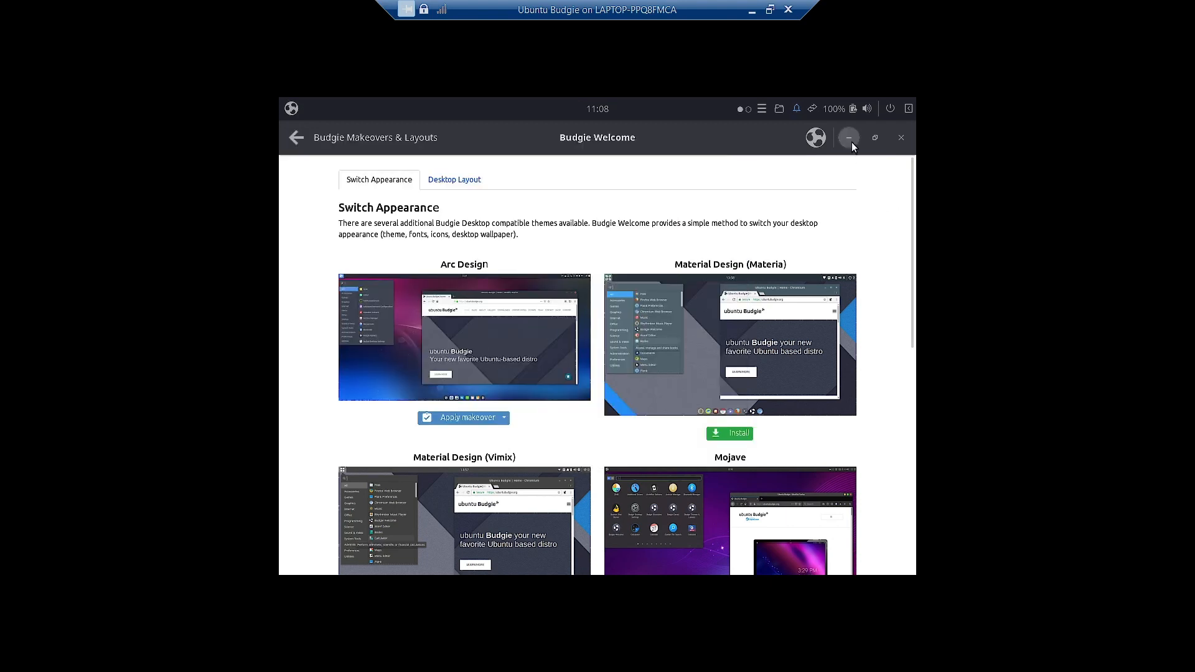
click(851, 142)
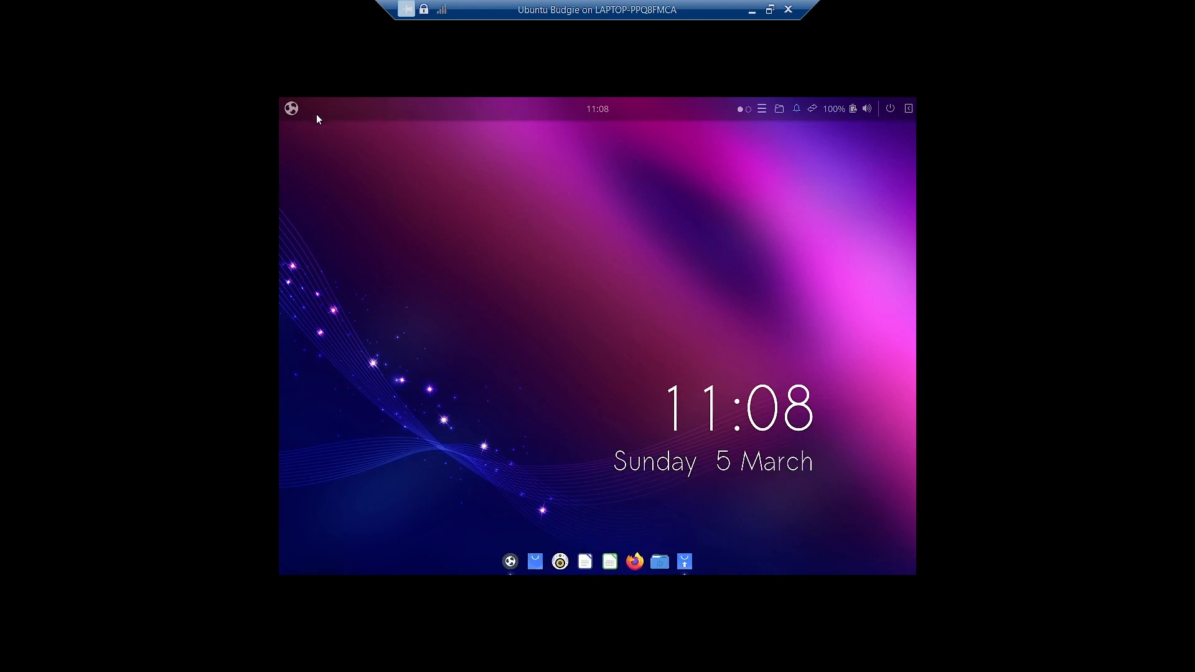
click(291, 109)
- Launch Software Updater for the 107.0 MB of updates, review their details, then return to Budgie Welcome
click(292, 108)
click(685, 558)
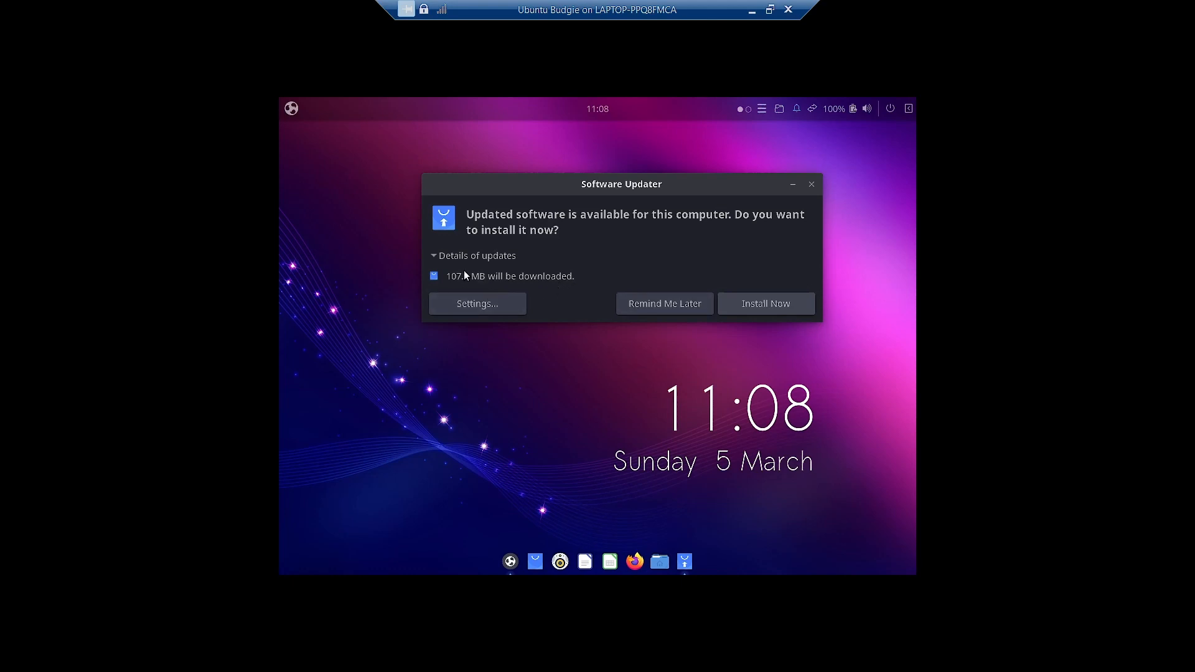
click(436, 256)
scroll(573, 305, down, 4)
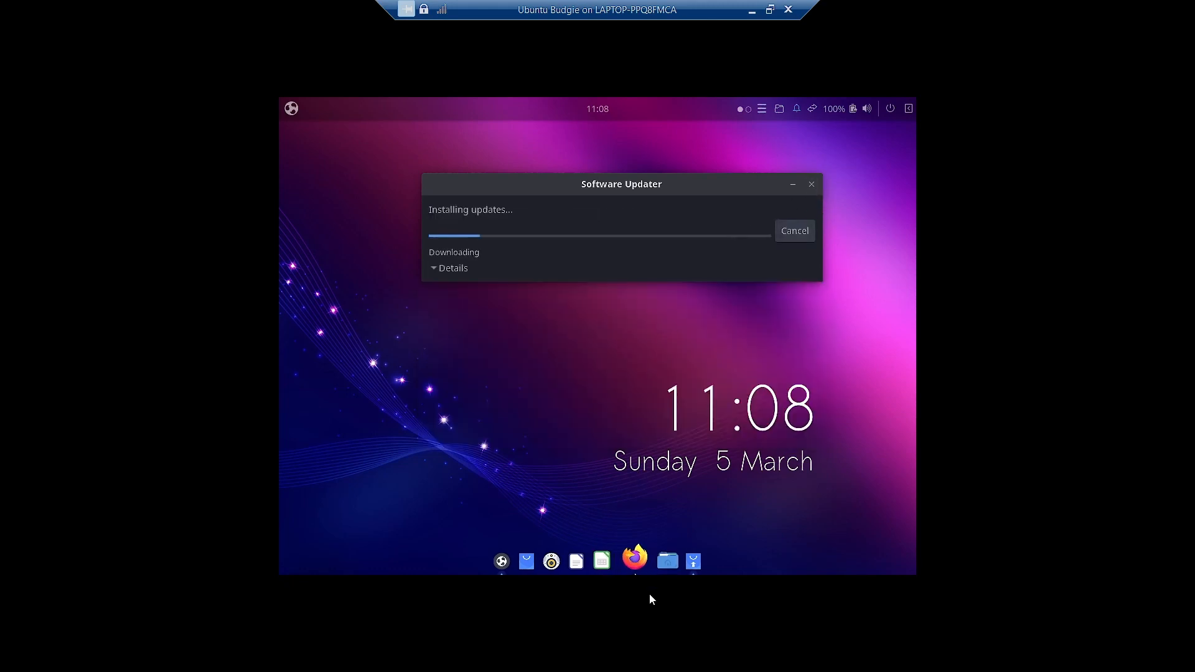
click(506, 560)
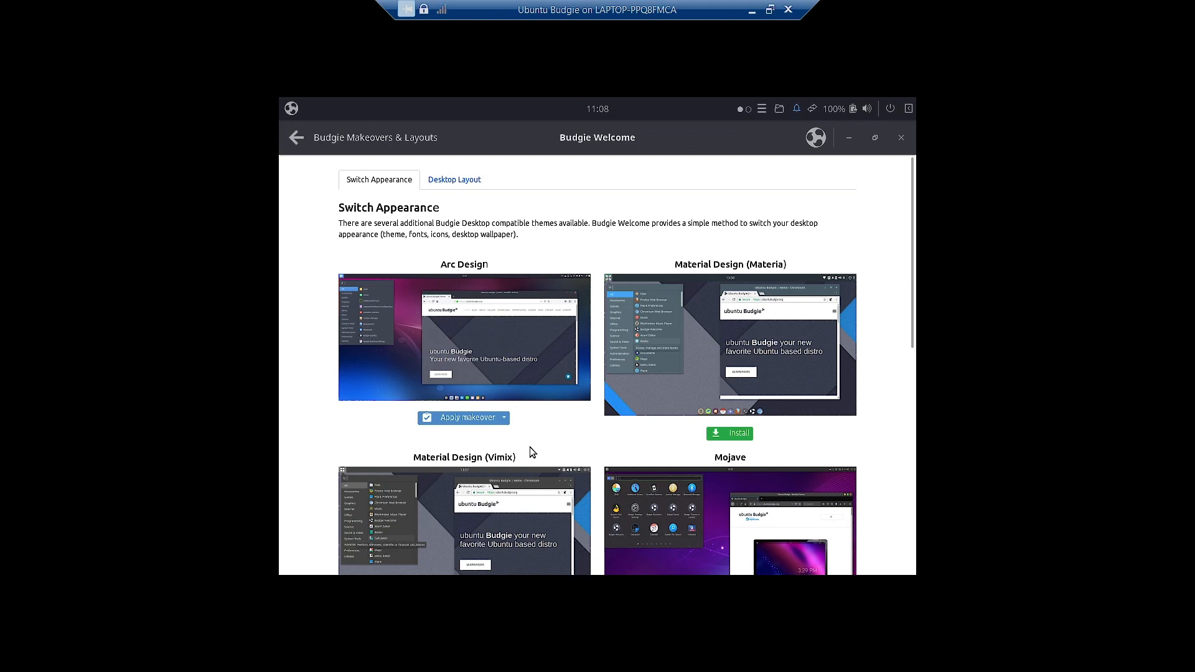
- Compare the Arc, Pocillo and QogirBudgie makeovers, then install Material Design (Materia)
scroll(562, 420, down, 4)
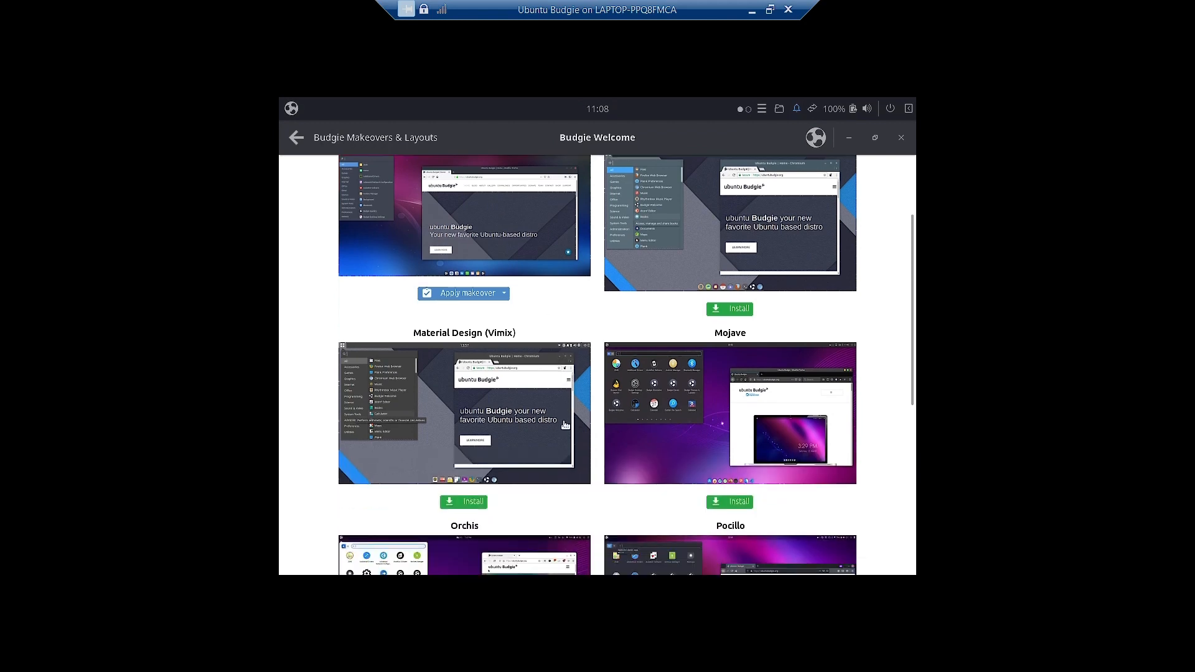
scroll(565, 424, down, 10)
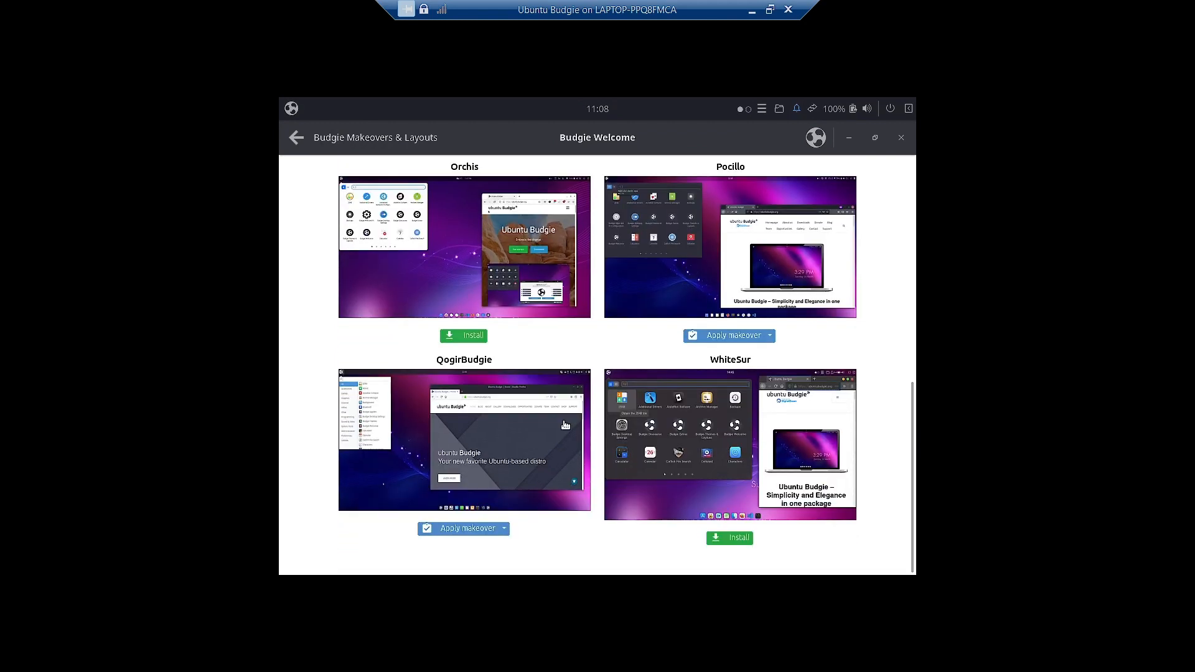
scroll(565, 425, up, 14)
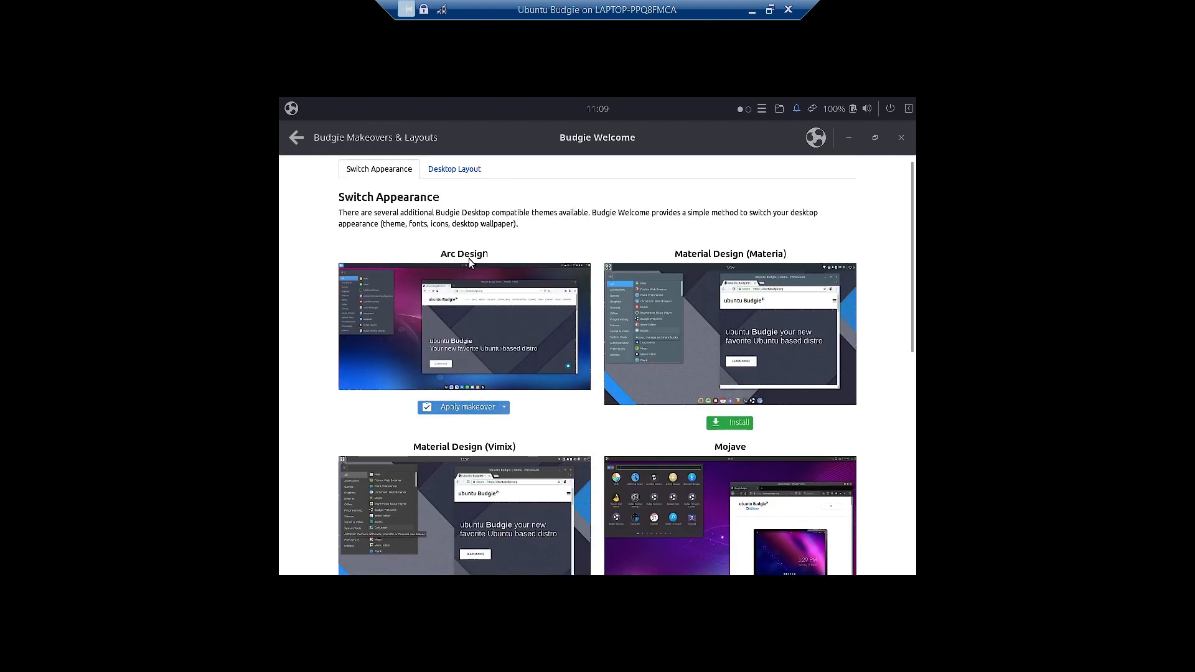
scroll(491, 271, down, 10)
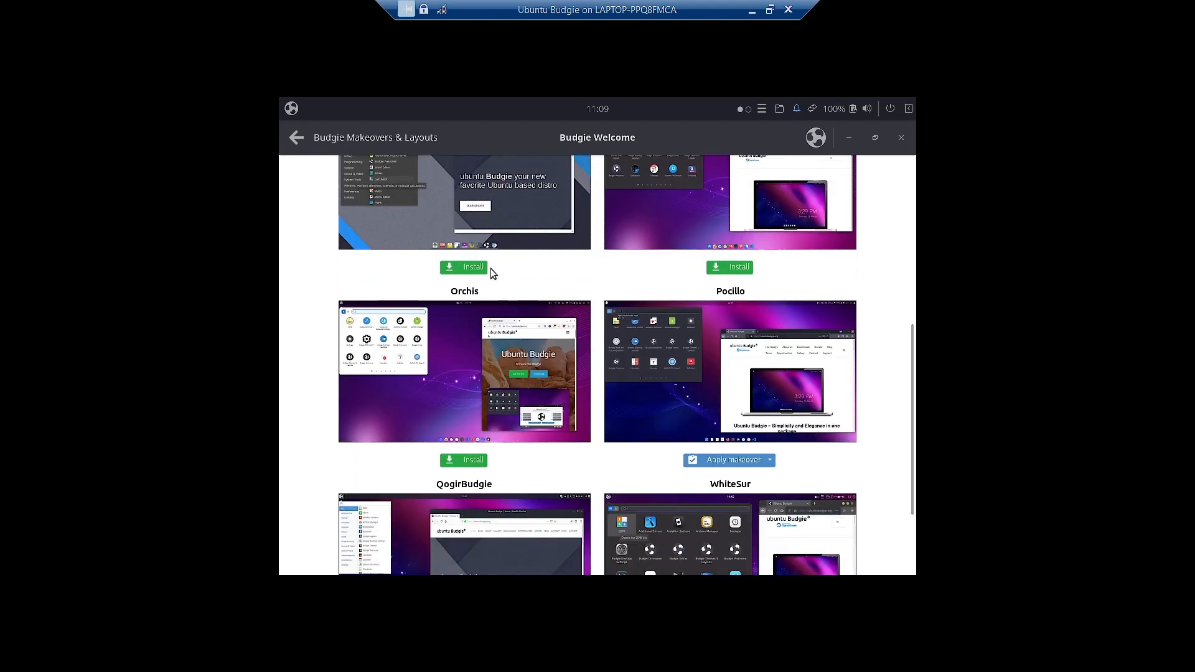
scroll(721, 351, up, 2)
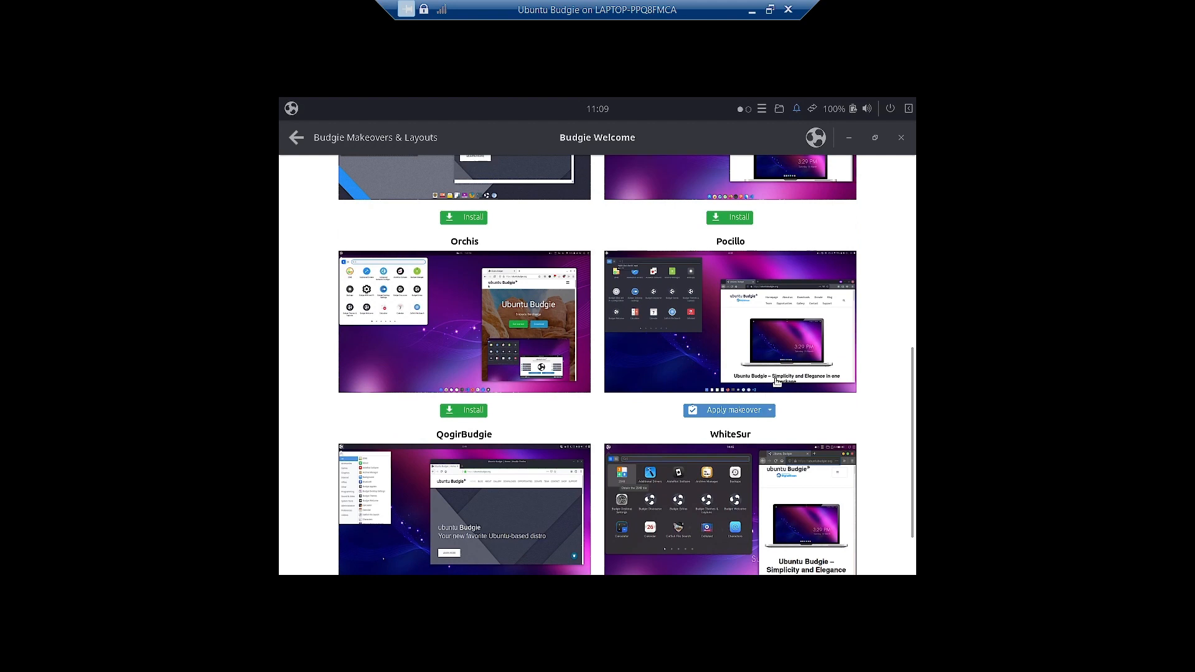
scroll(770, 355, down, 2)
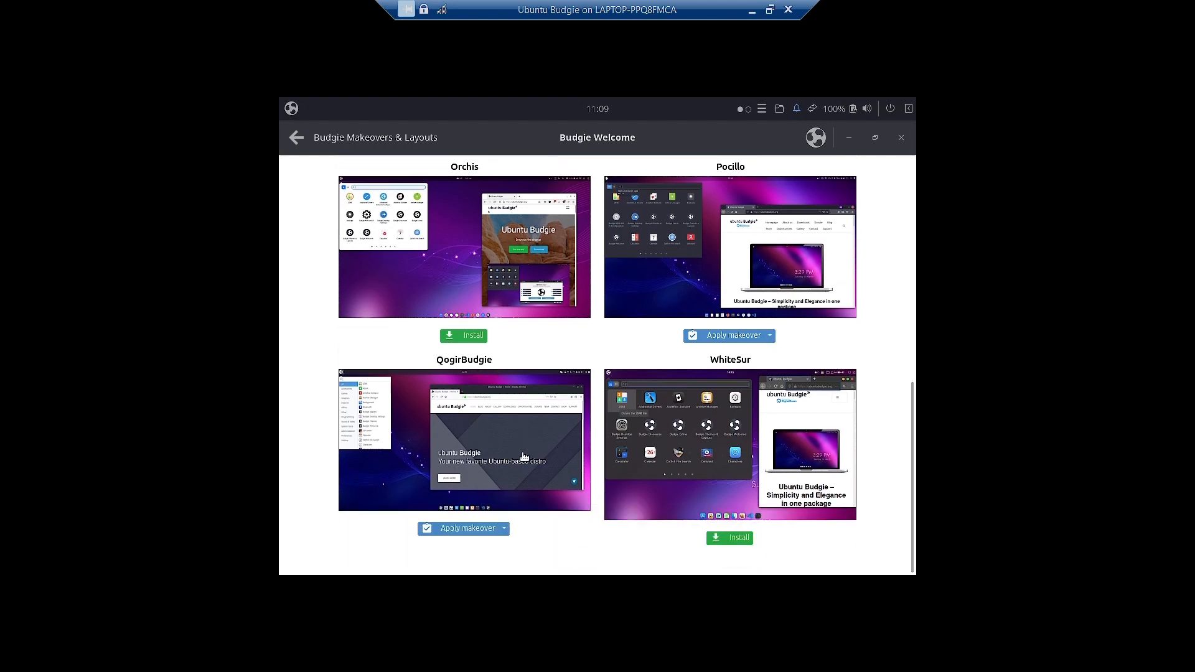
scroll(522, 461, up, 10)
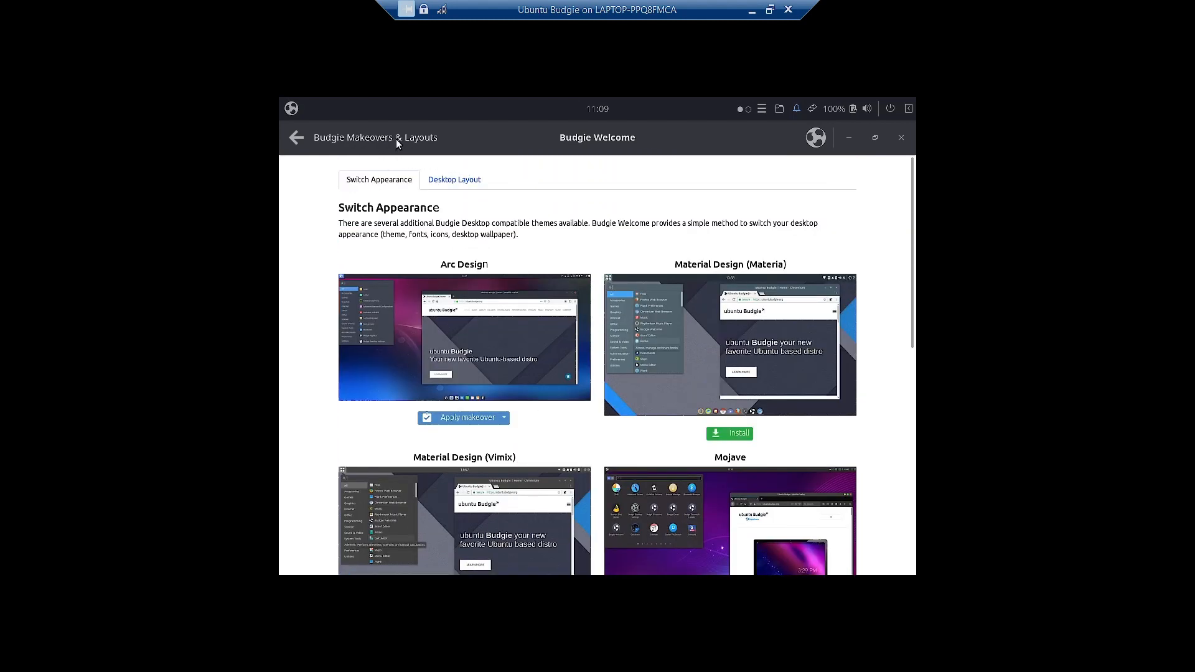
click(736, 437)
- Accept the third-party repository warning and start installing the Vimix and Mojave makeovers
click(693, 437)
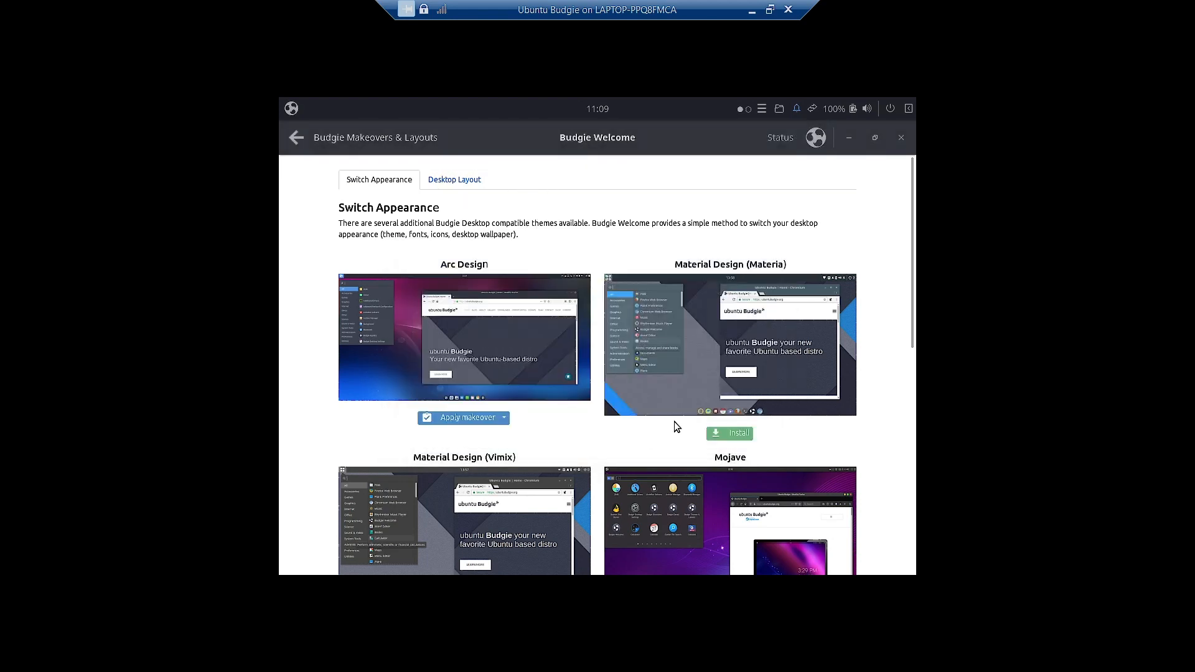
scroll(776, 416, down, 4)
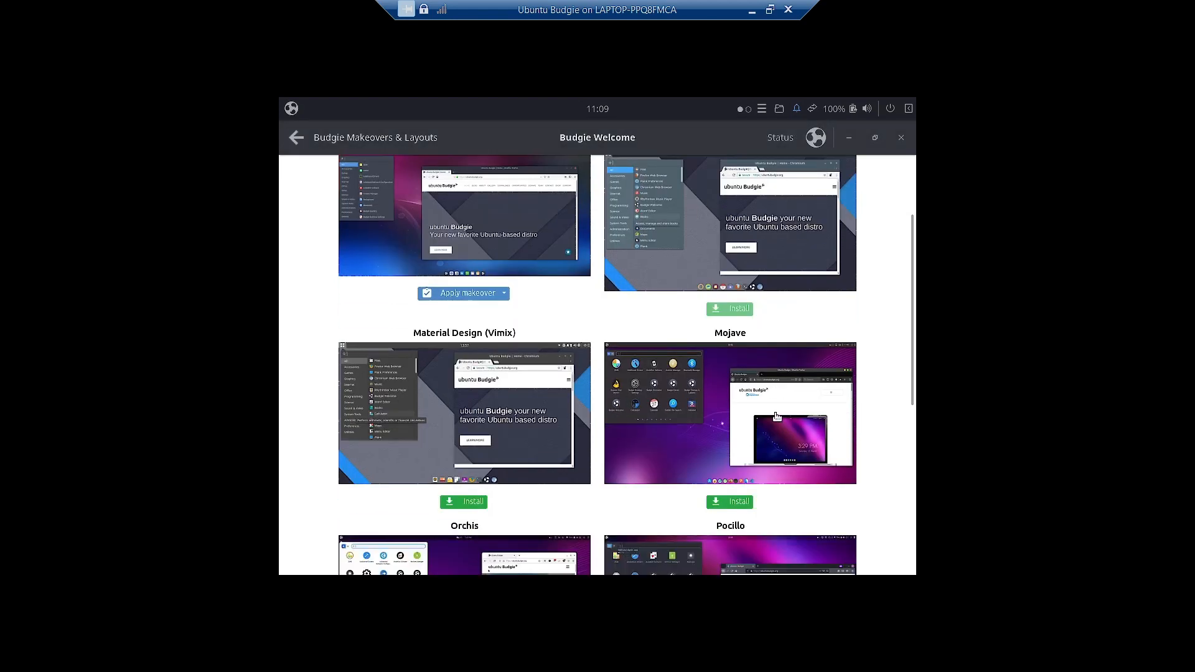
click(479, 503)
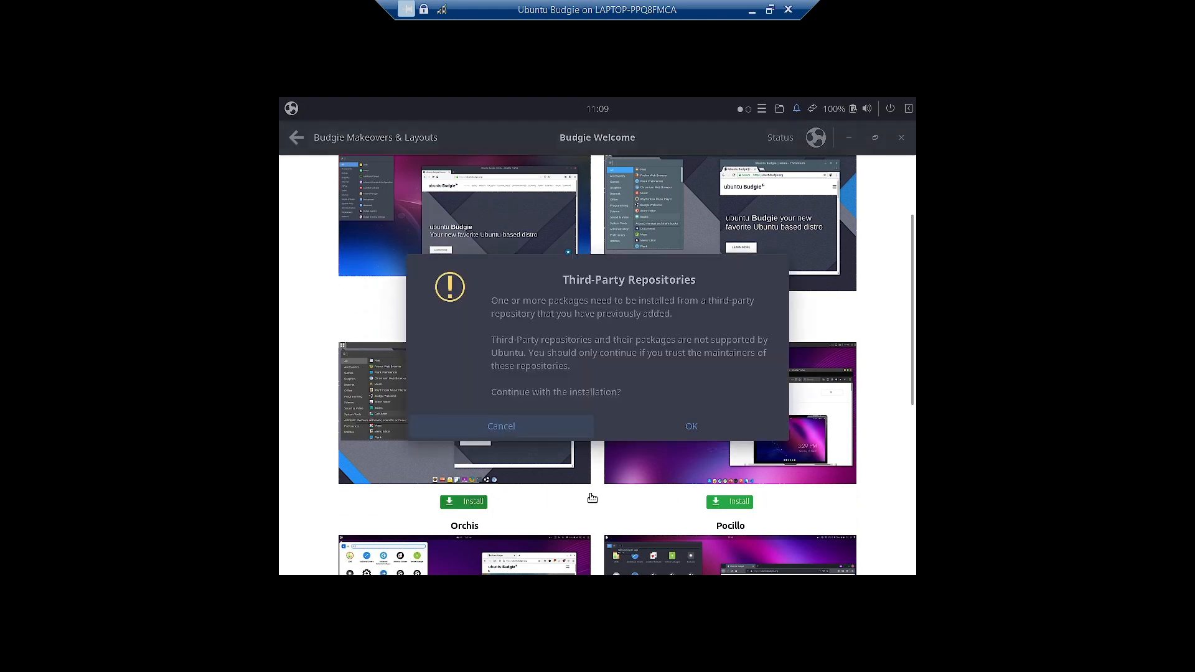
click(690, 426)
click(722, 503)
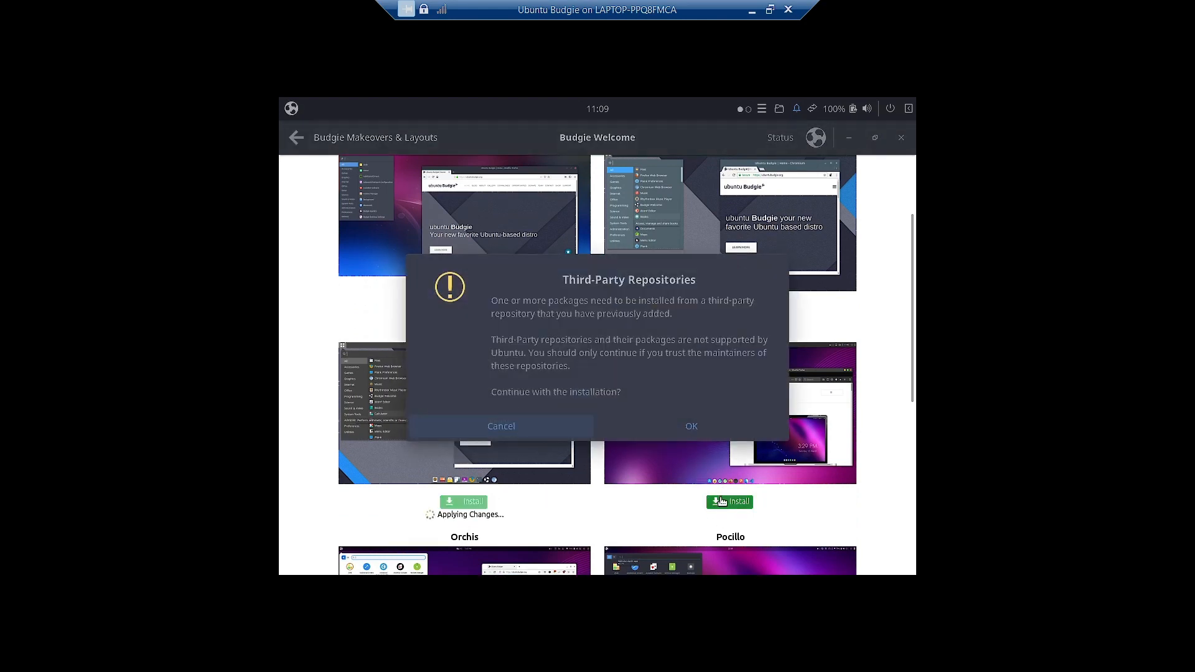
click(699, 429)
- Install the Orchis and WhiteSur makeovers, approving each third-party repository warning
scroll(700, 429, down, 10)
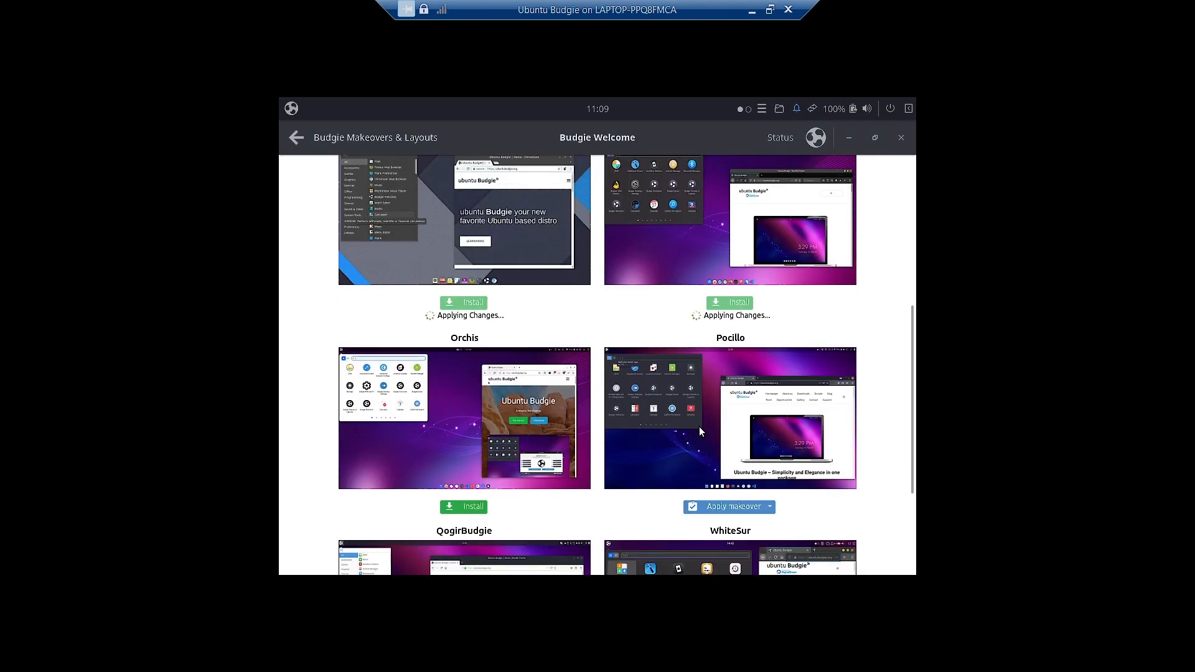
click(479, 408)
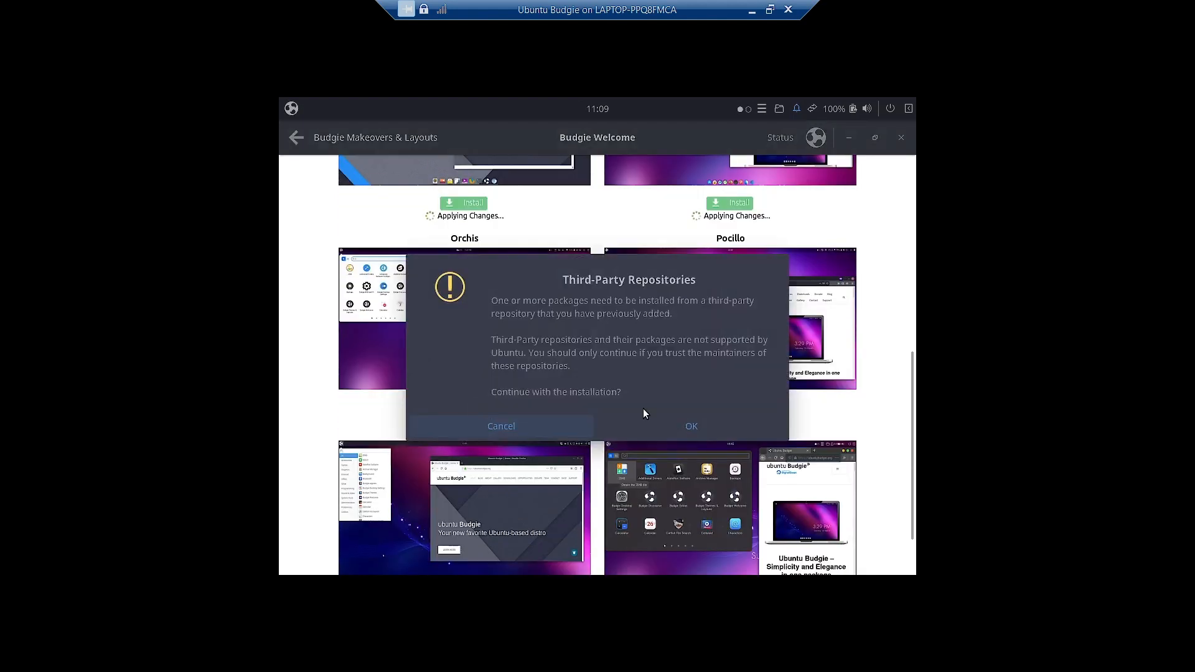
click(753, 429)
scroll(608, 422, down, 3)
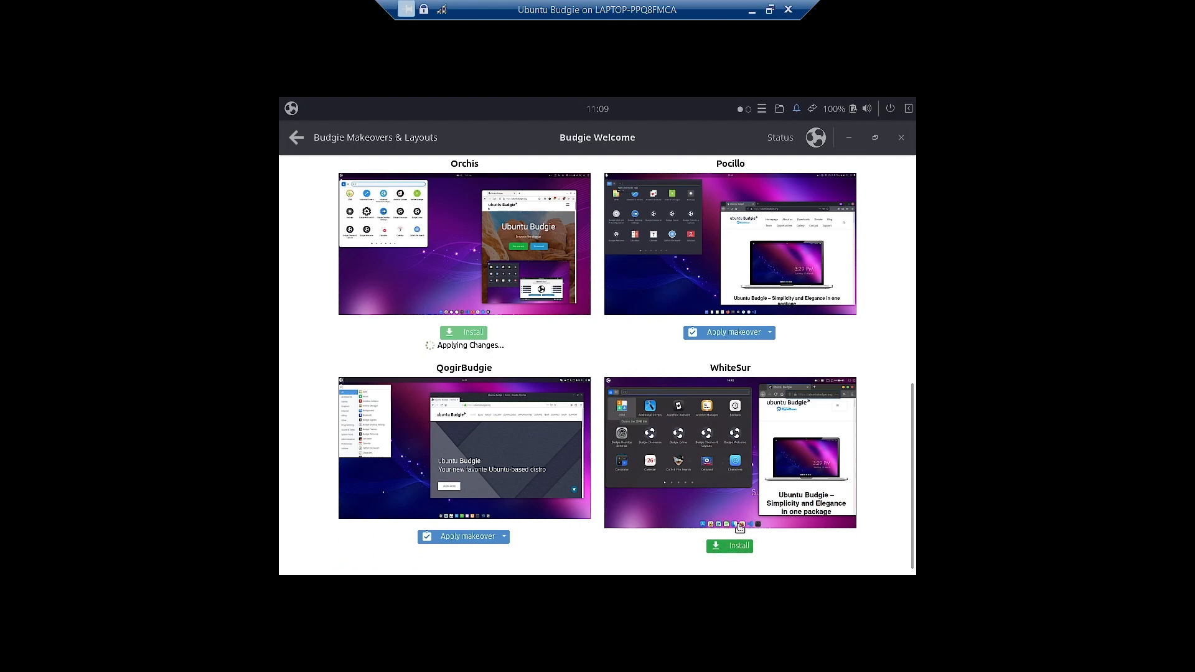
click(738, 550)
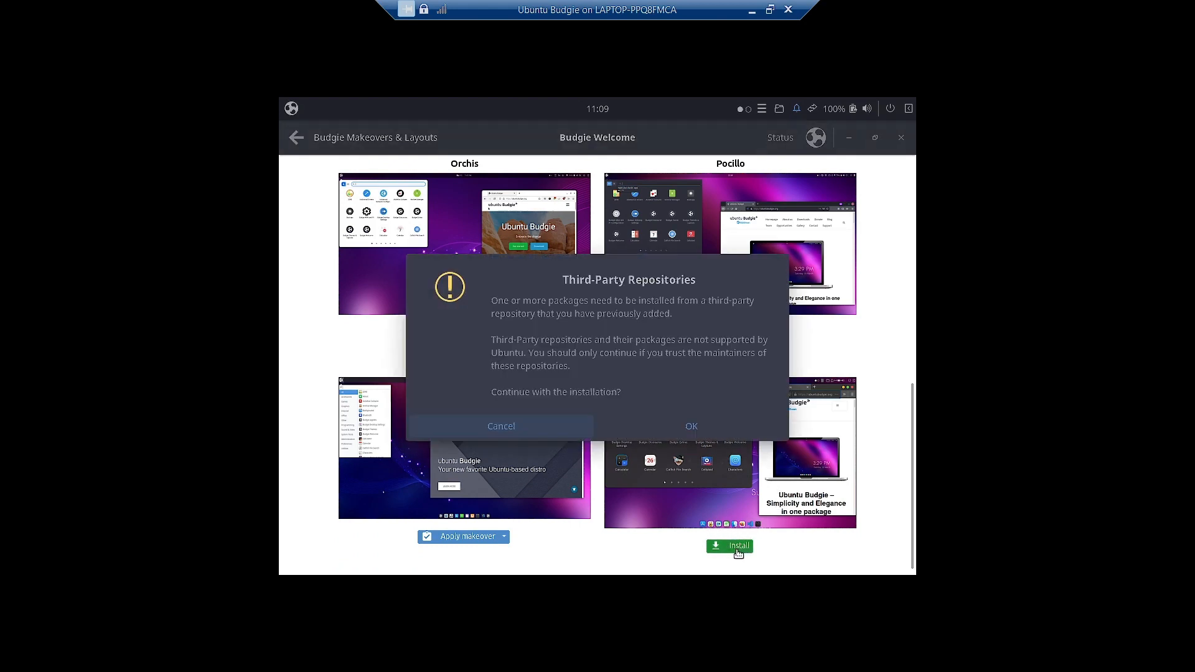
click(700, 423)
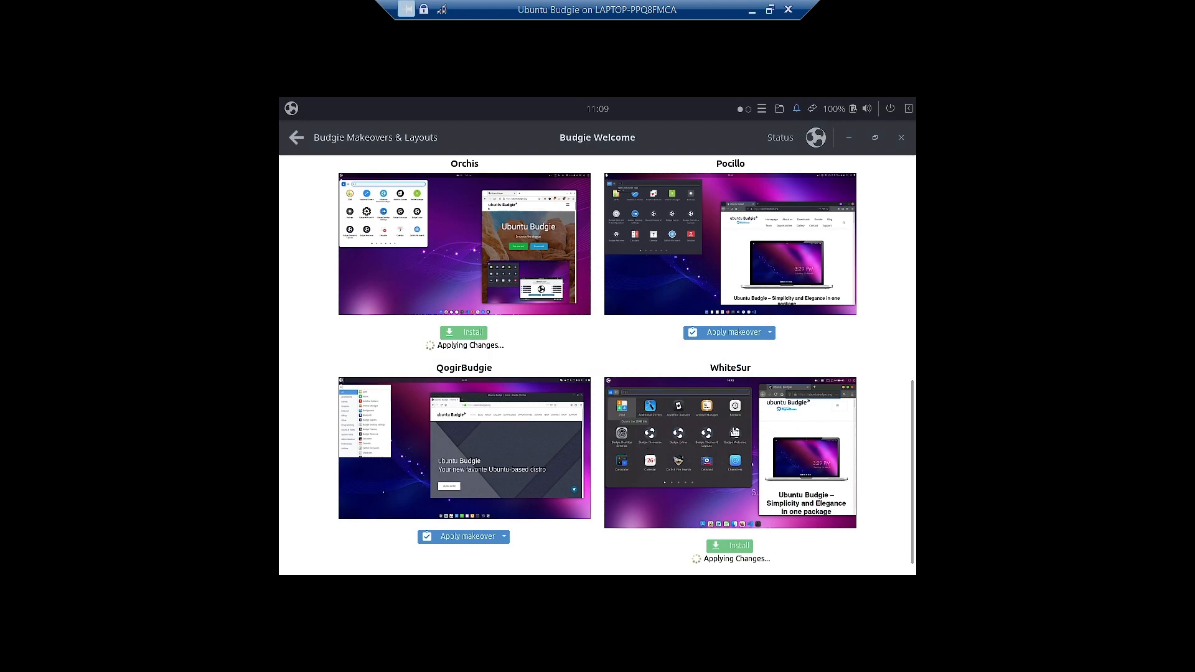
scroll(851, 448, up, 15)
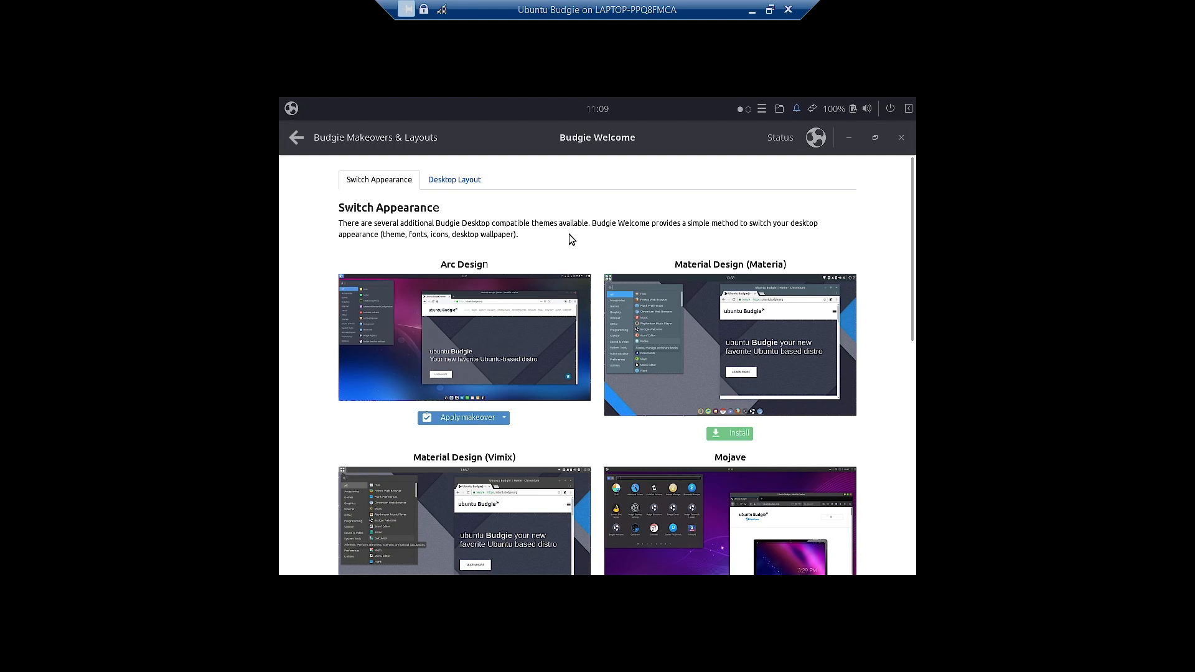
- Browse the desktop layouts from Ubuntu Budgie through Redmond, Eleven, The One and Cupertino
click(459, 185)
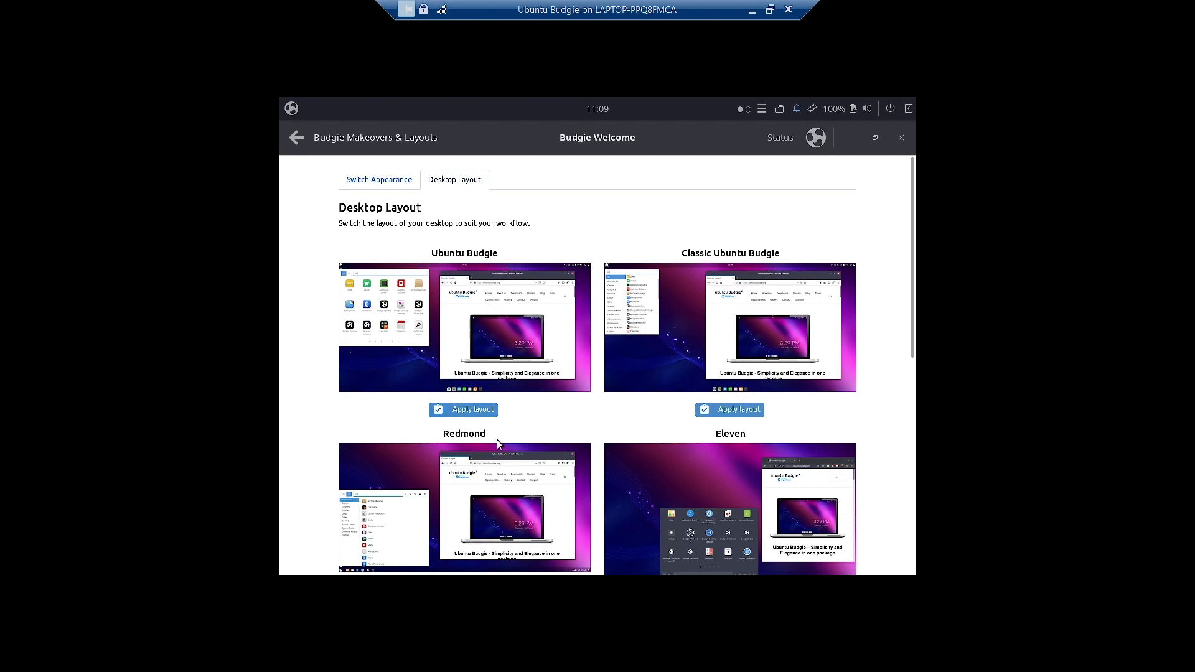
scroll(726, 435, down, 1)
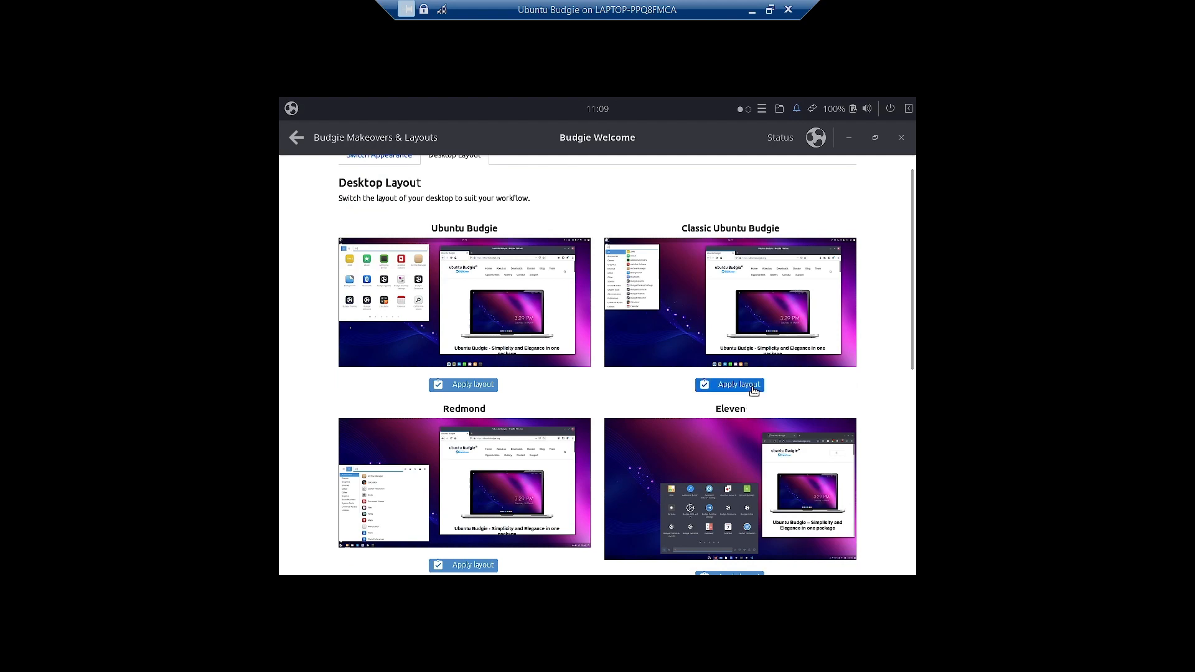
scroll(747, 398, down, 4)
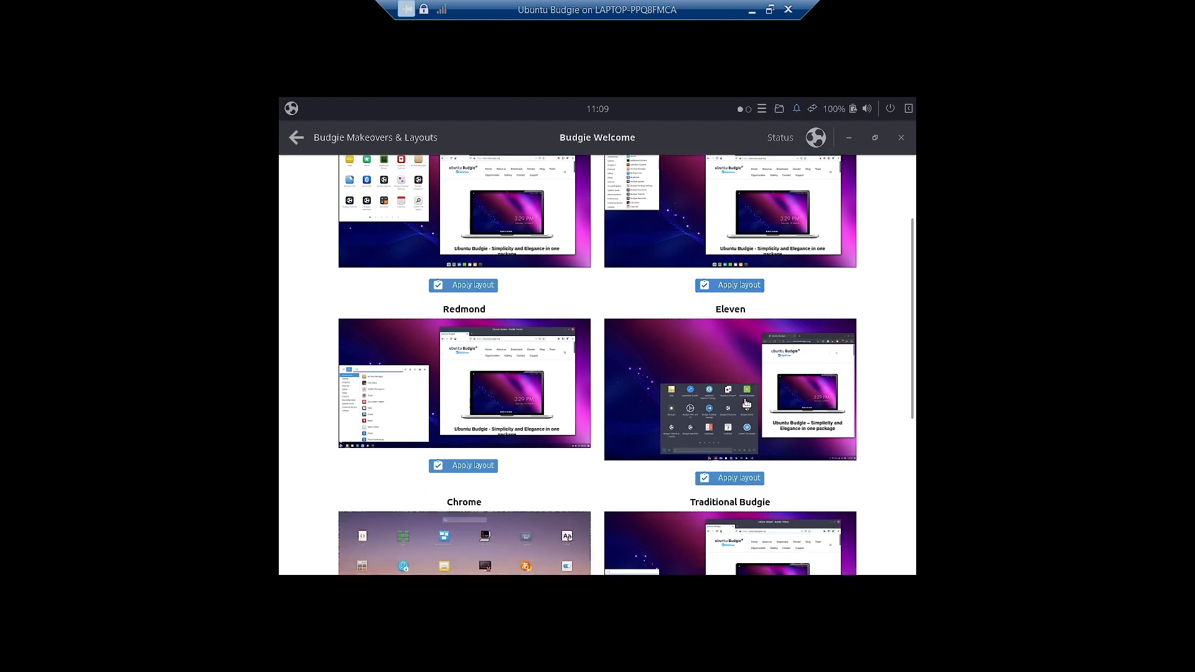
scroll(746, 403, down, 6)
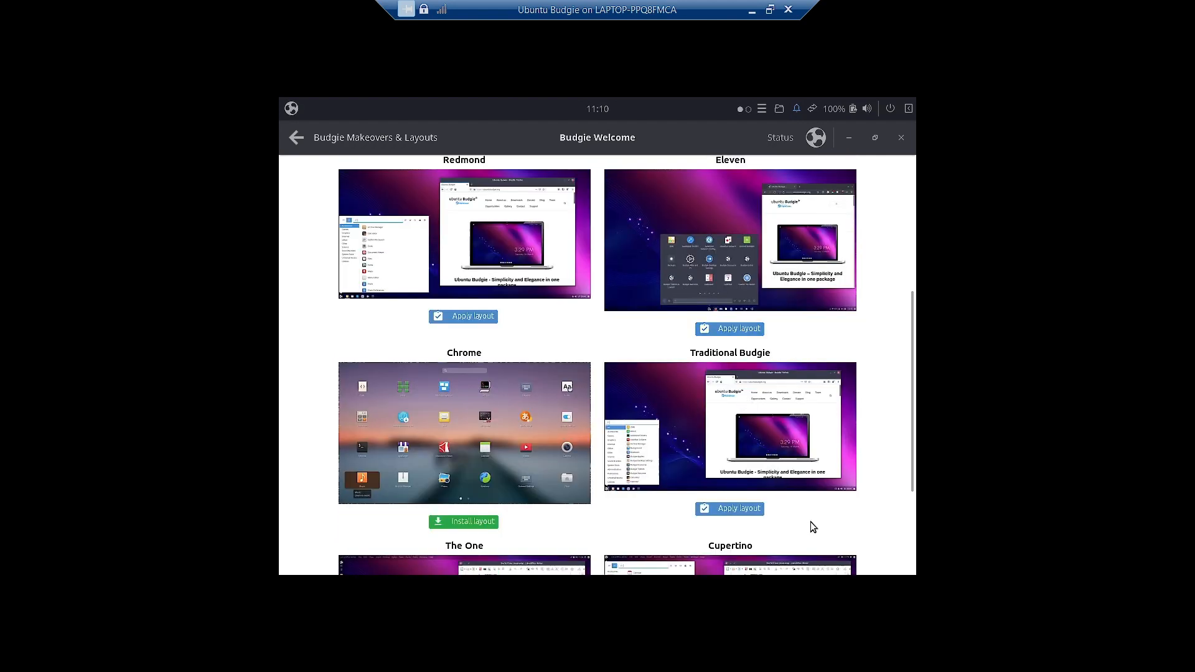
scroll(815, 524, down, 4)
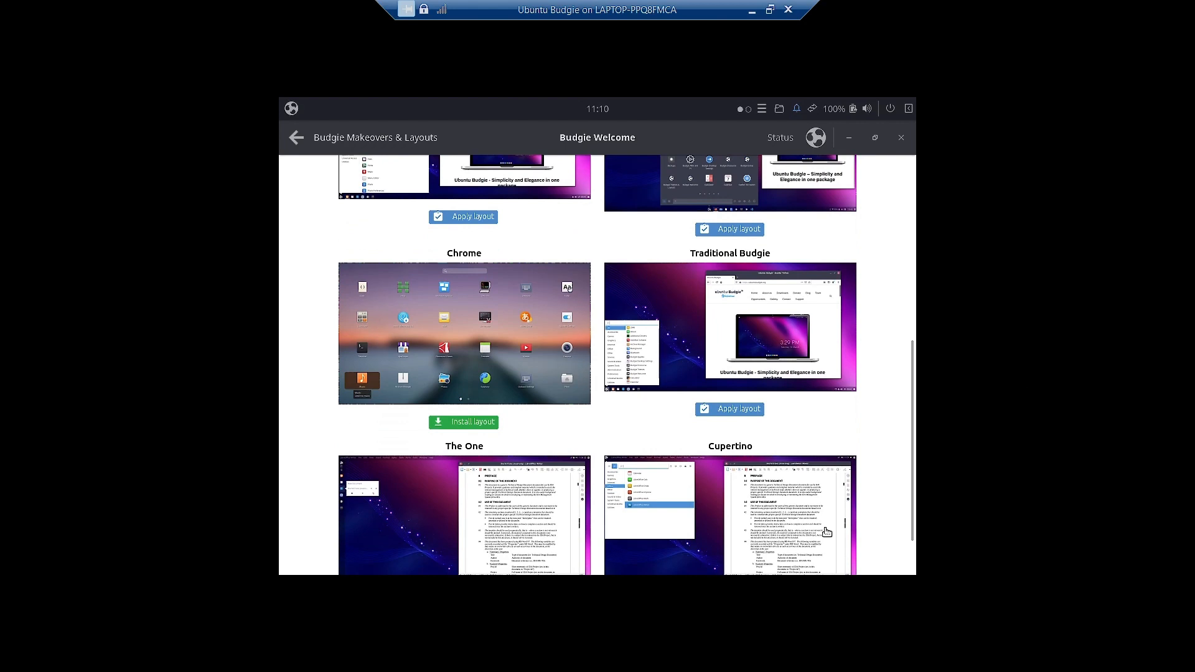
scroll(825, 529, down, 3)
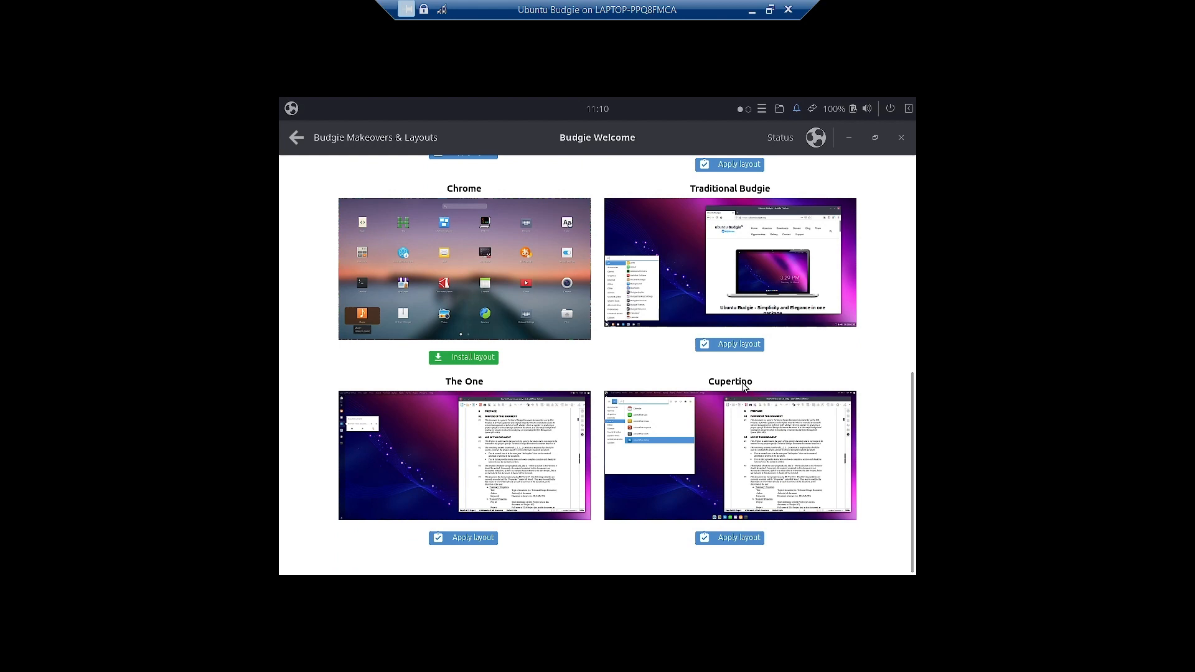
scroll(767, 386, up, 3)
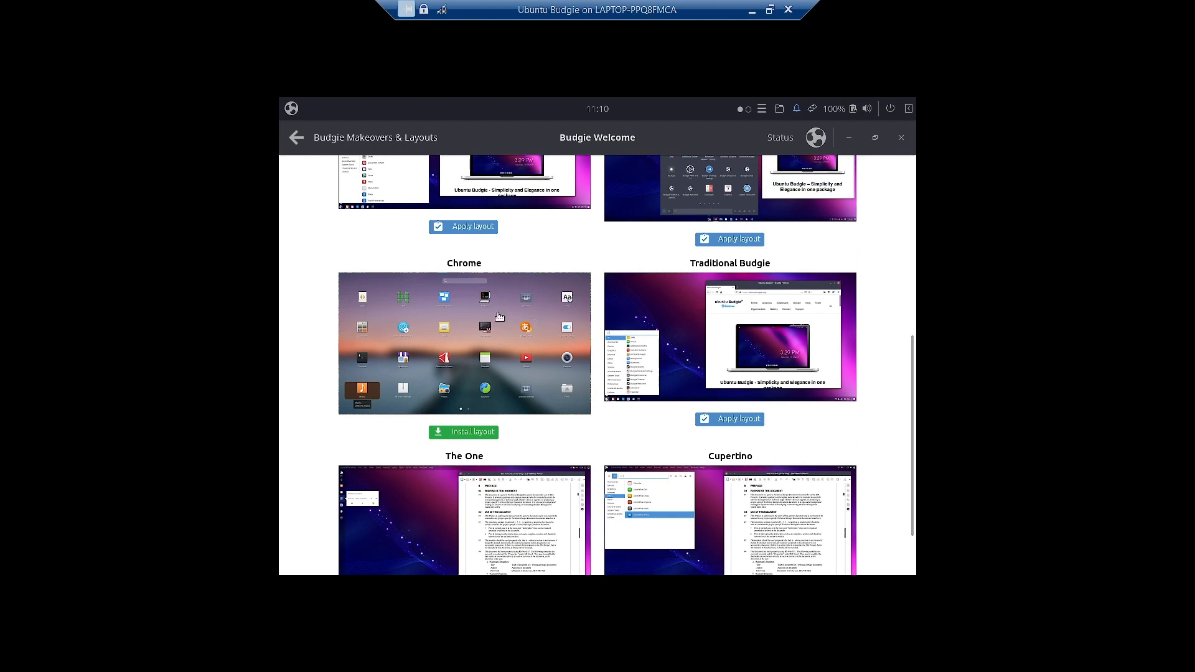
scroll(461, 314, up, 5)
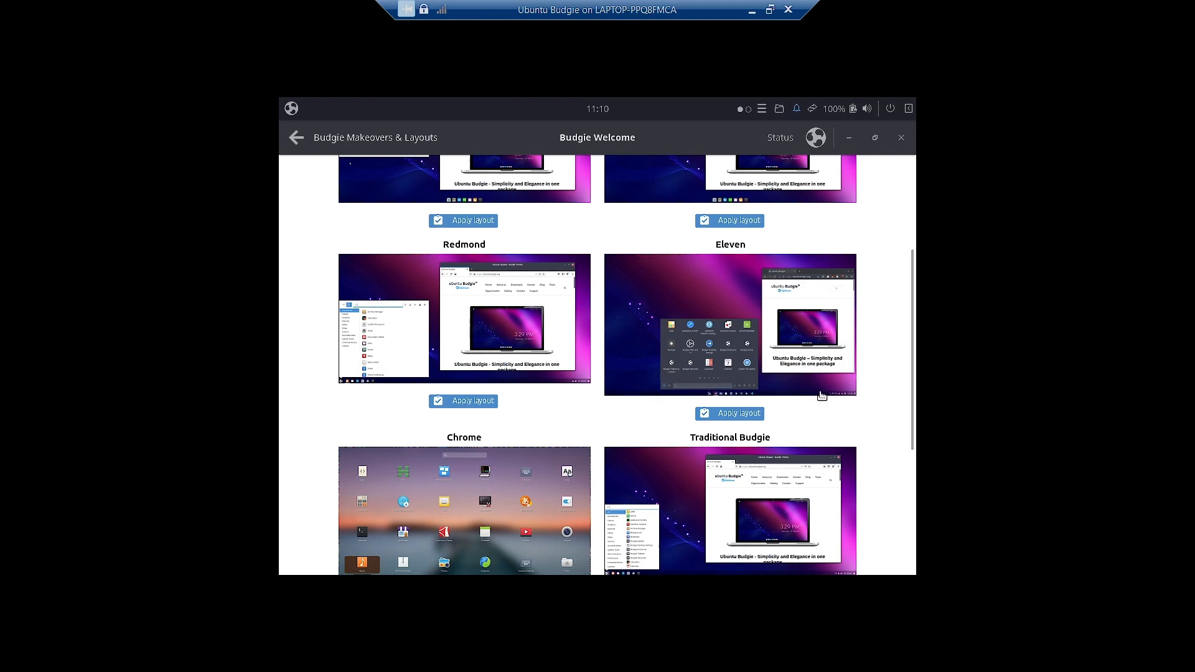
scroll(815, 397, up, 5)
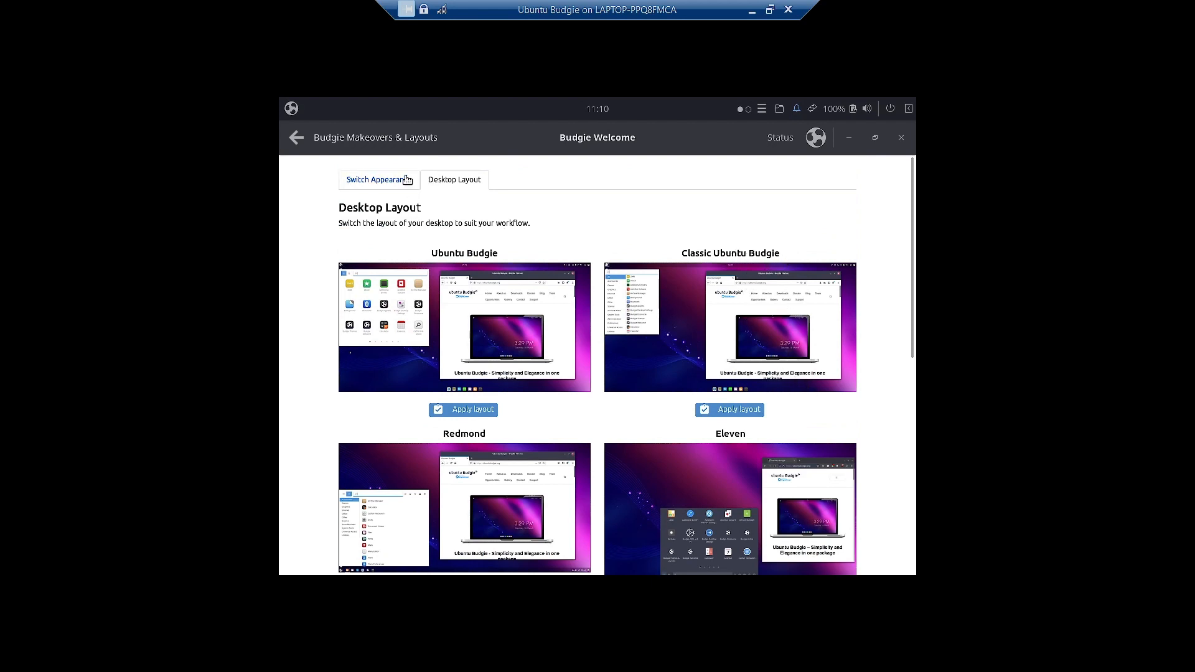
click(386, 180)
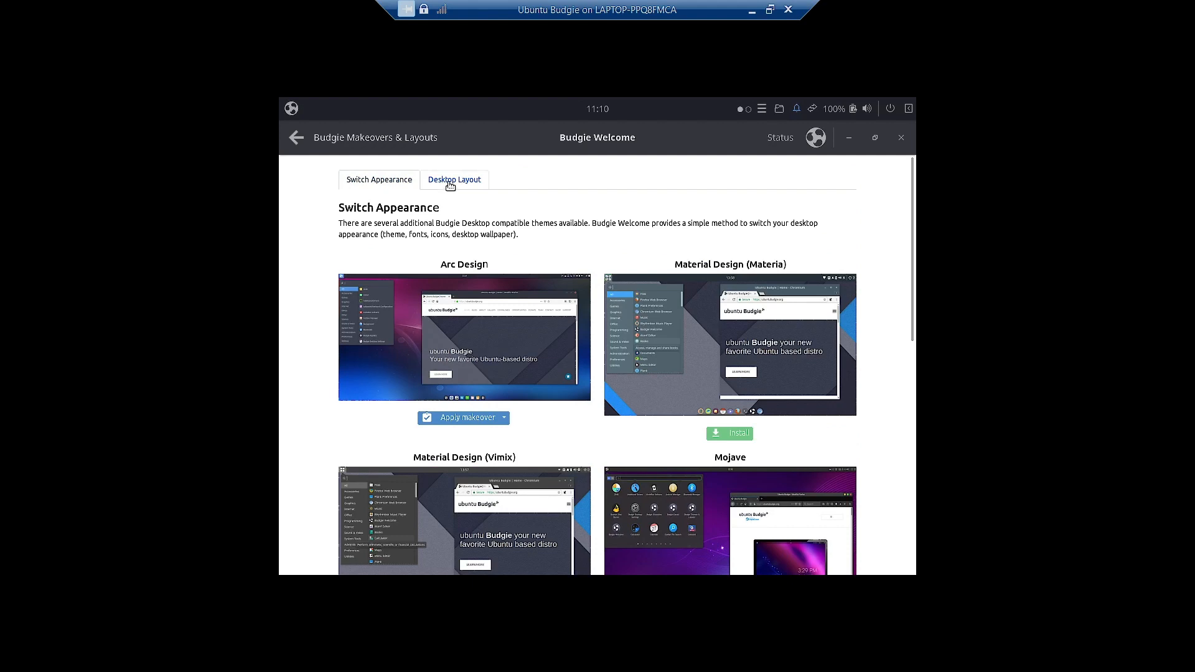
click(450, 186)
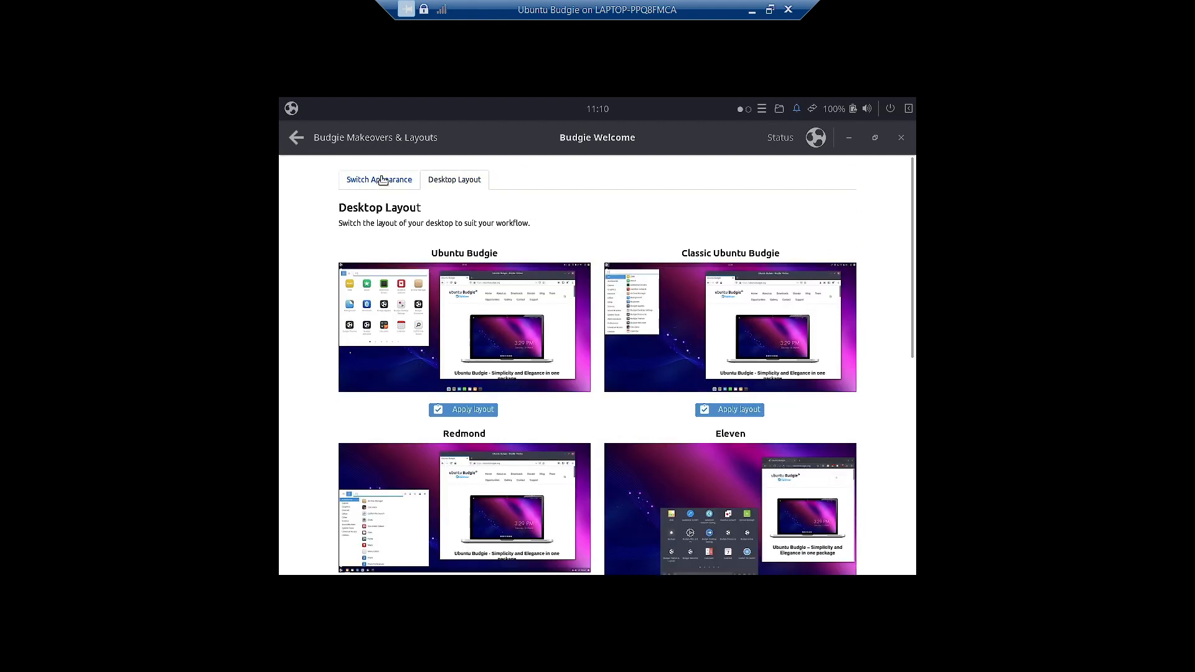
scroll(637, 417, down, 10)
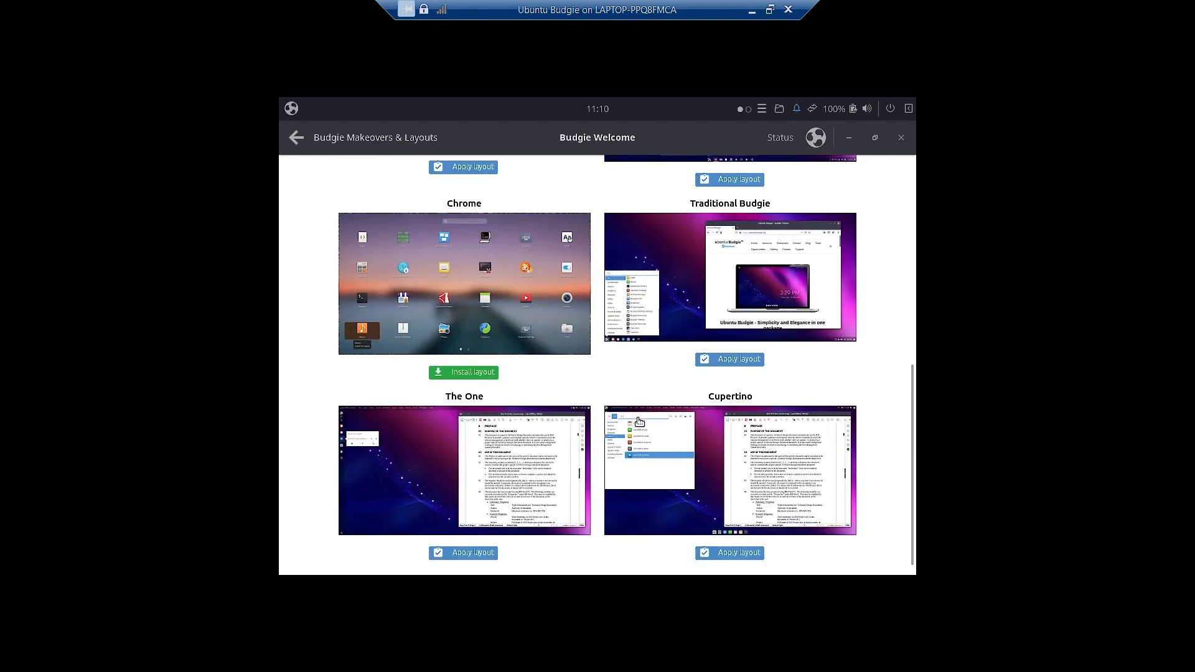
- Install the Chrome desktop layout, approving its repository warning, then return to Switch Appearance
click(440, 374)
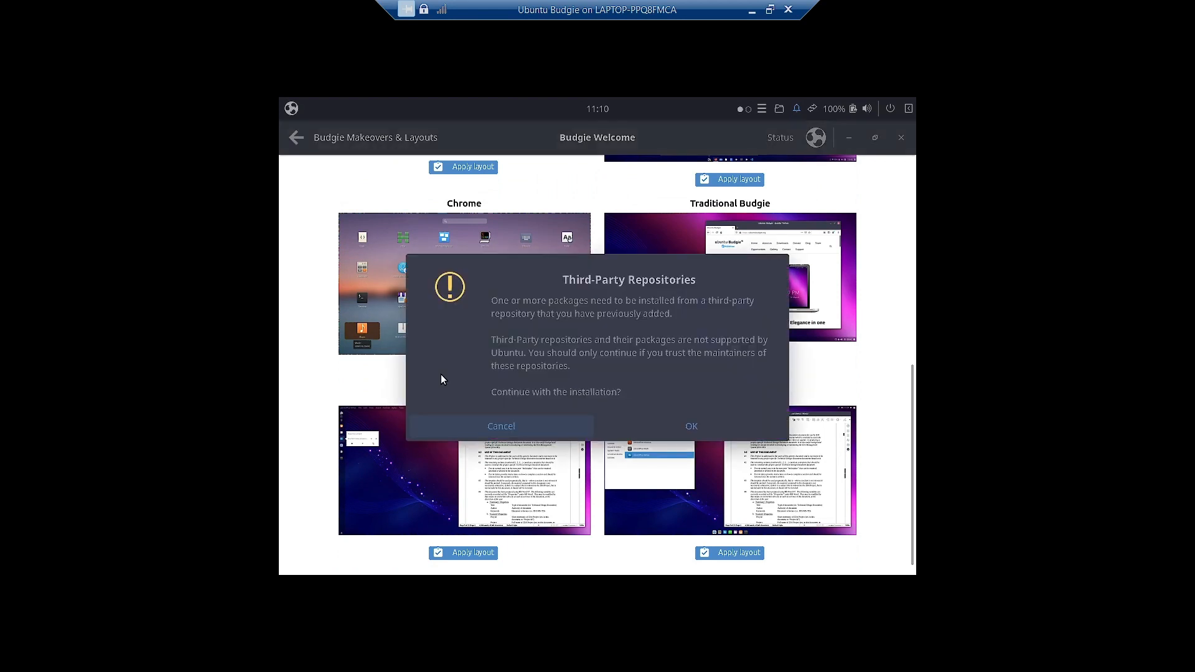
click(750, 432)
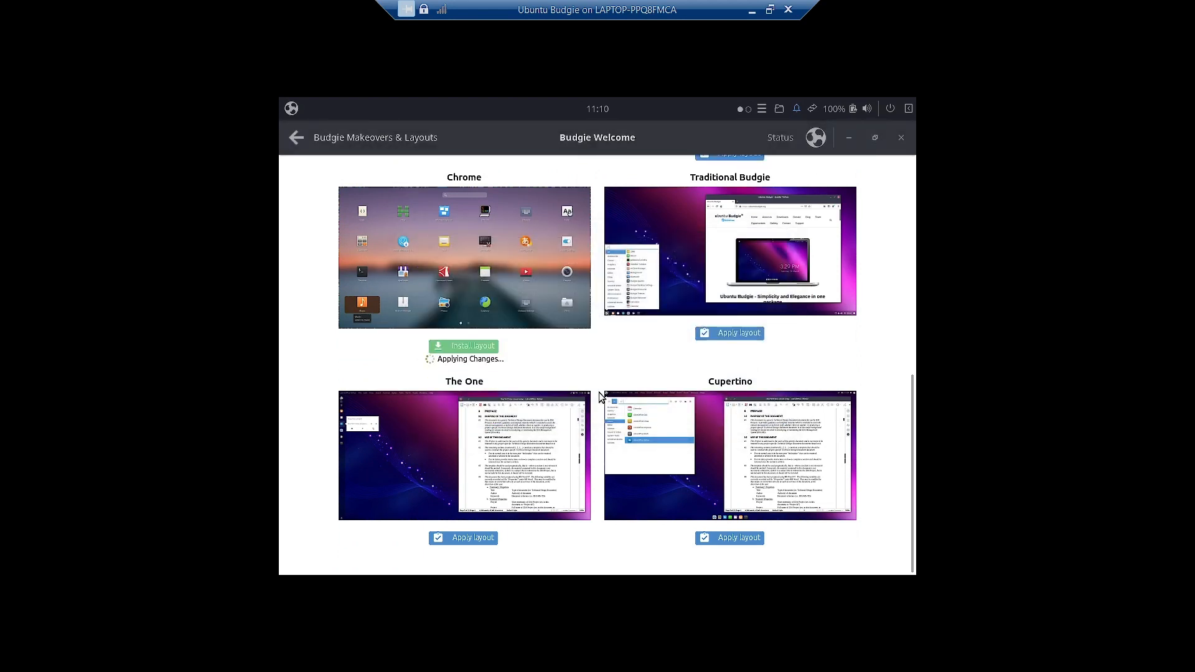
scroll(600, 399, up, 7)
scroll(598, 392, up, 3)
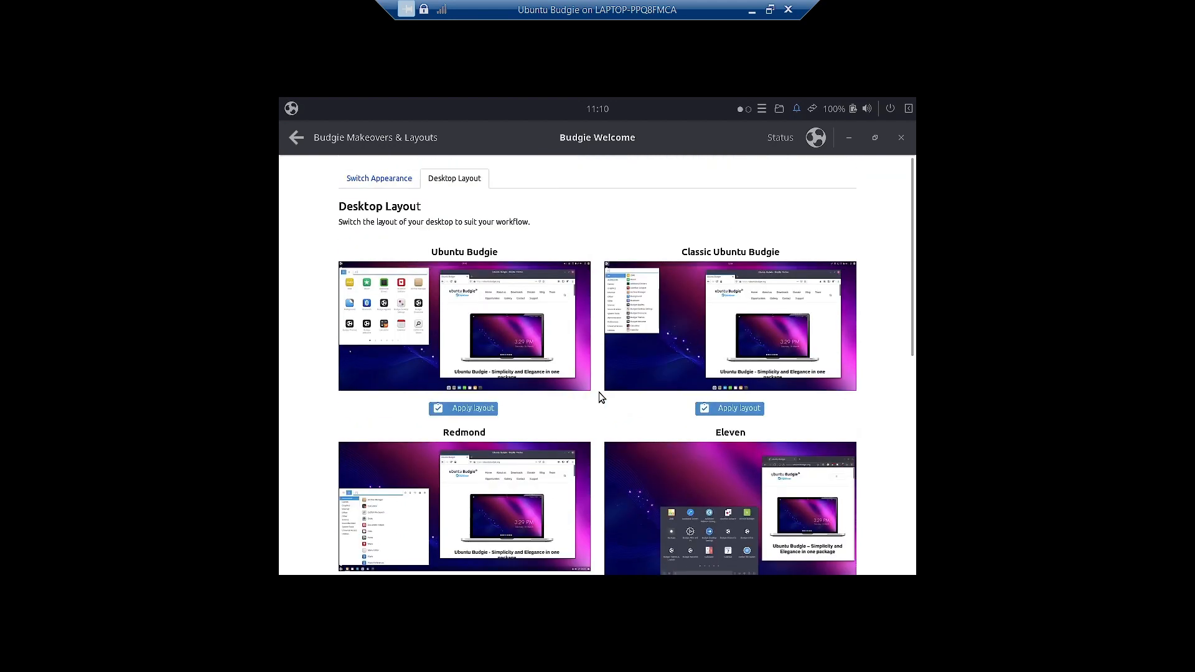
click(389, 176)
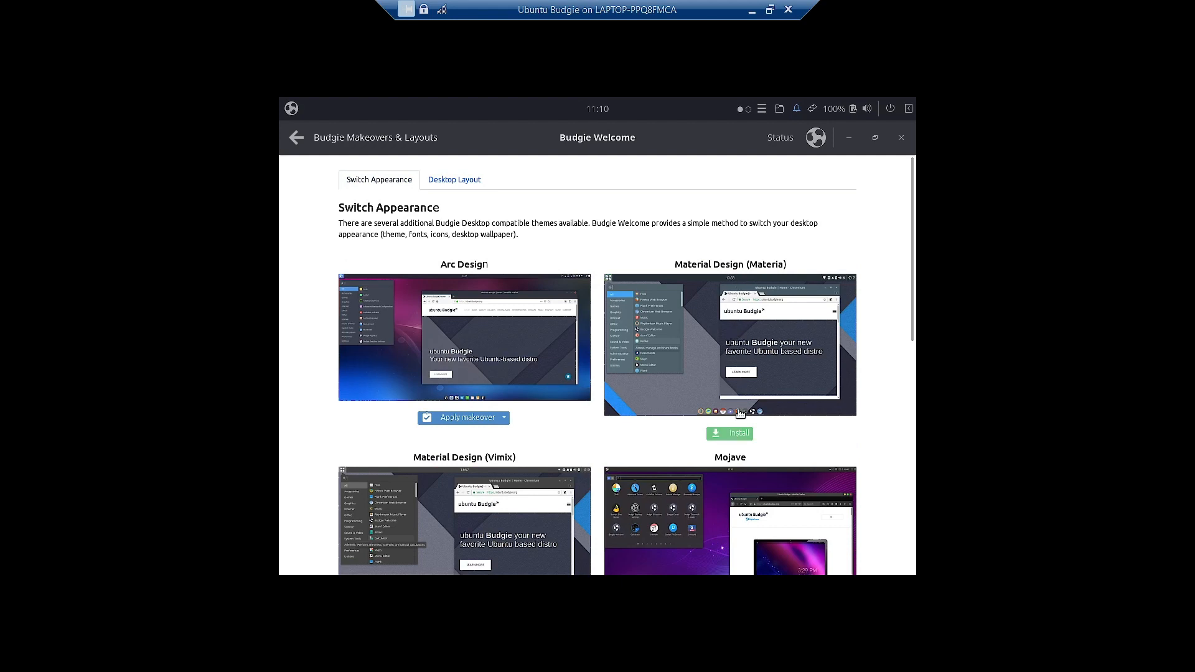
- Preview Materia enlarged, install the Materia makeover, then open the Budgie applications menu
click(739, 413)
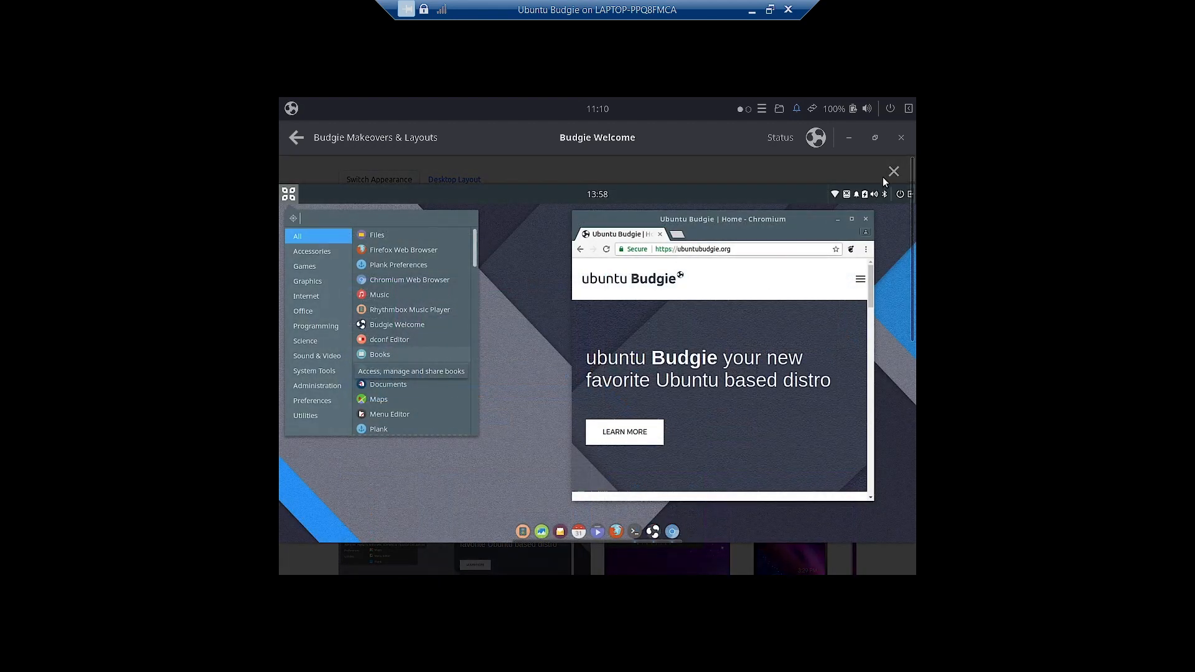
click(893, 171)
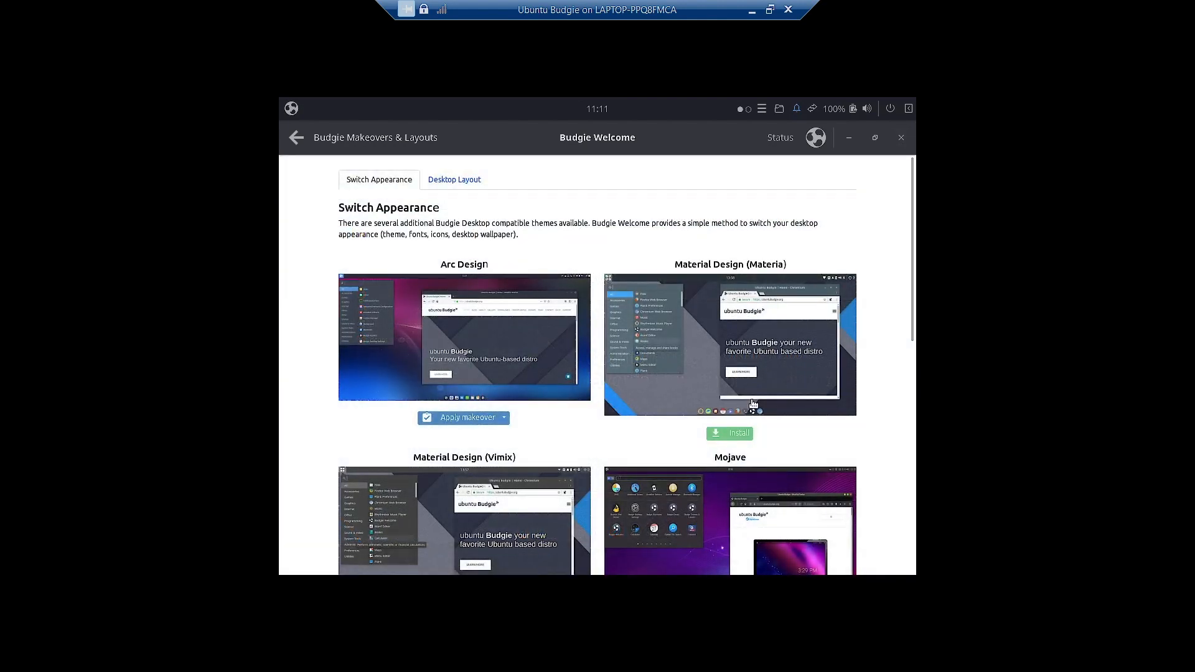
click(739, 433)
scroll(739, 433, down, 5)
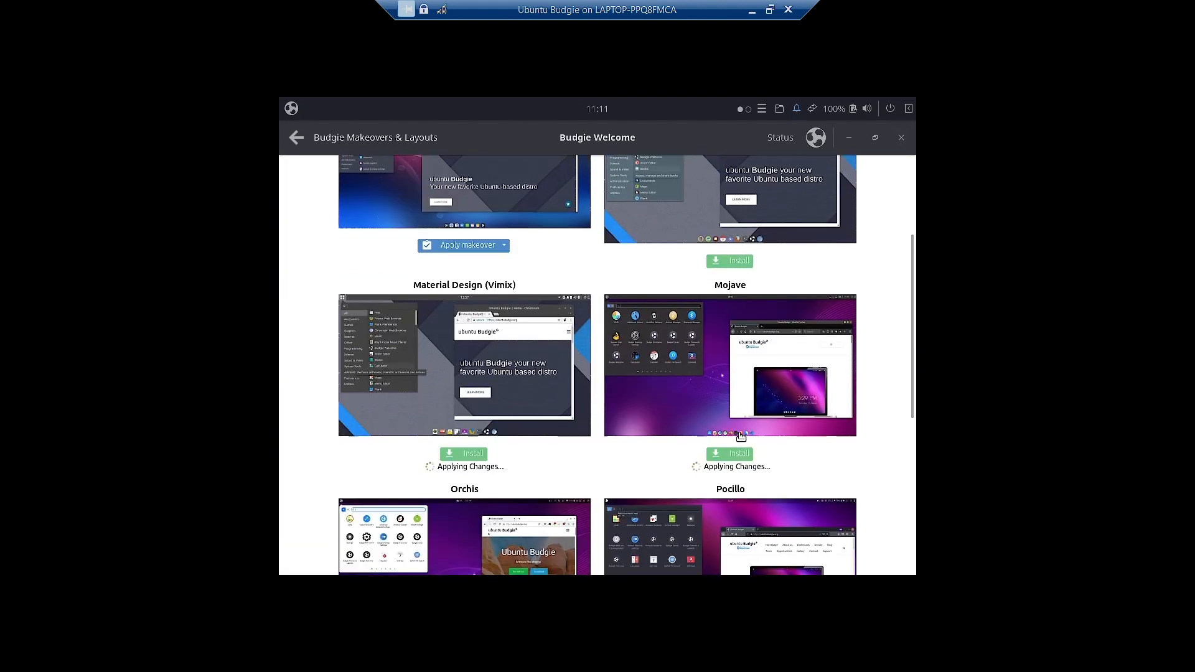
scroll(545, 459, down, 5)
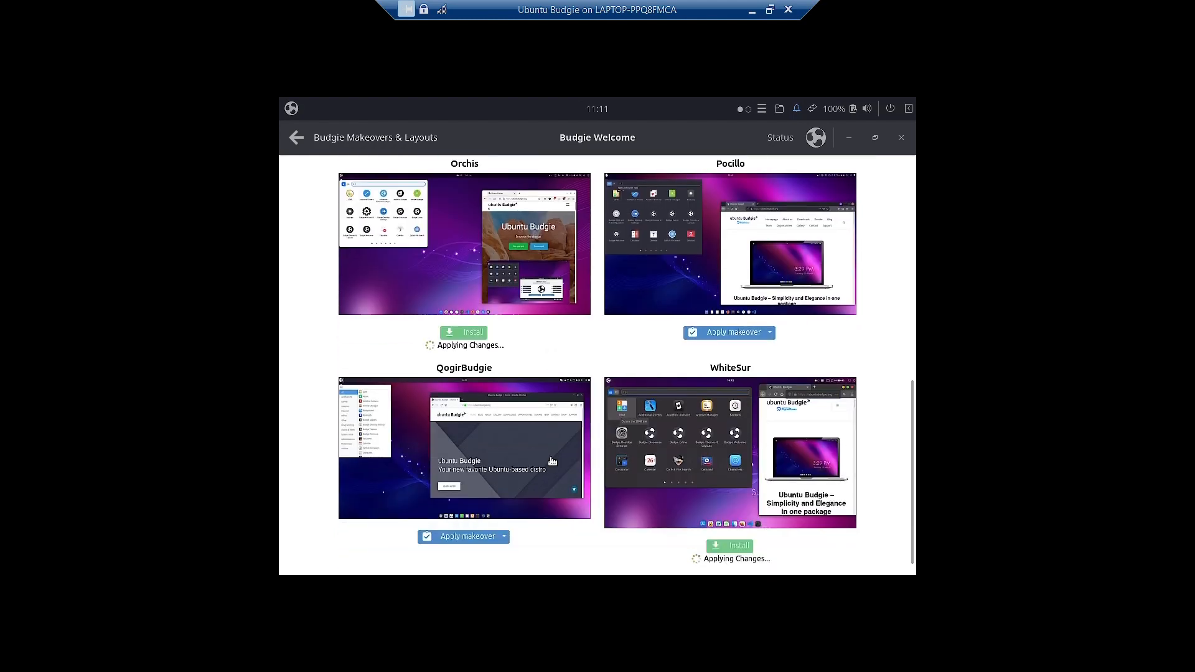
scroll(550, 456, down, 1)
scroll(551, 460, up, 1)
scroll(552, 462, up, 8)
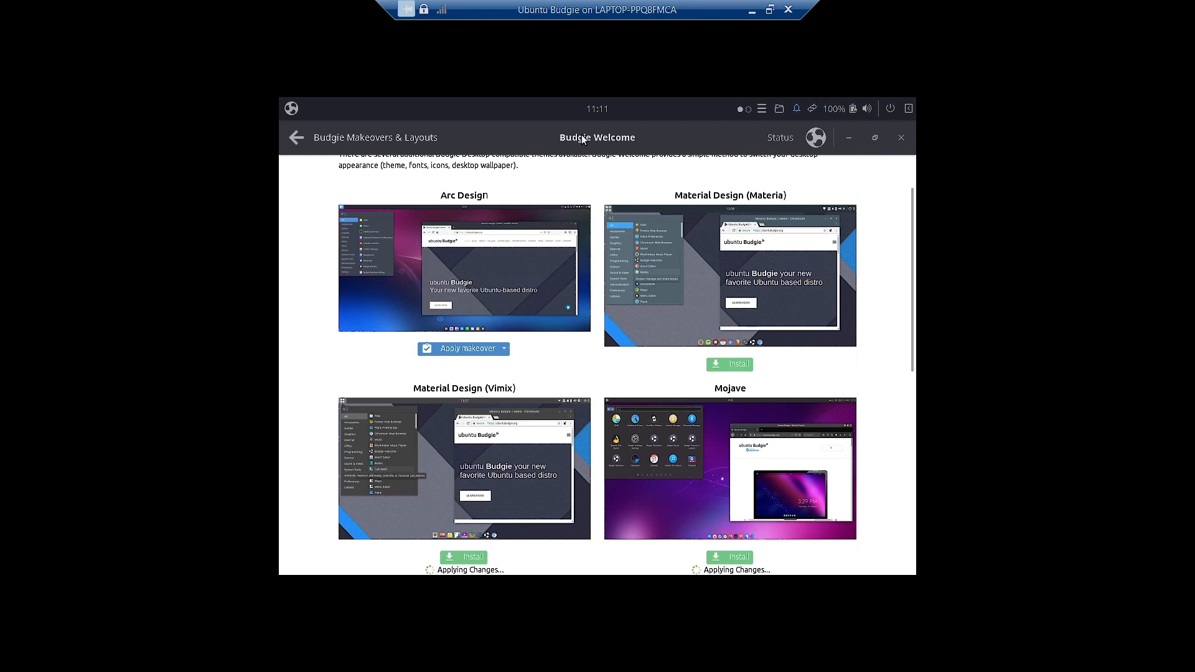
click(290, 110)
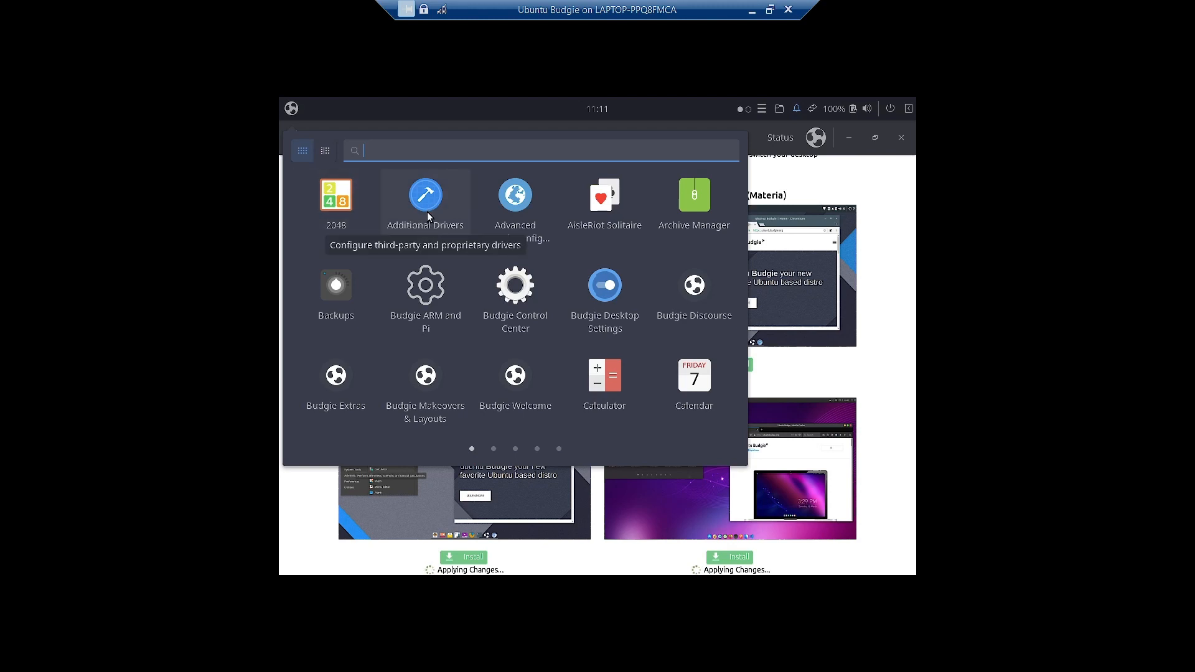
- Launch Additional Drivers and minimize Budgie Welcome to reveal Software & Updates
key(Escape)
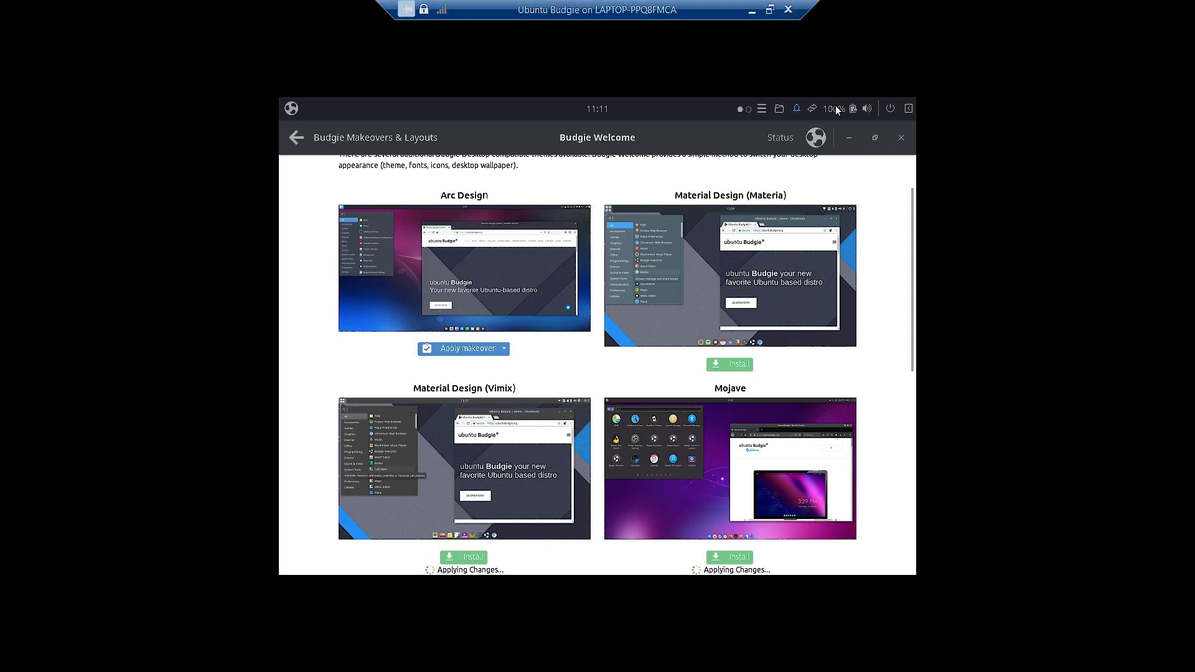
click(847, 137)
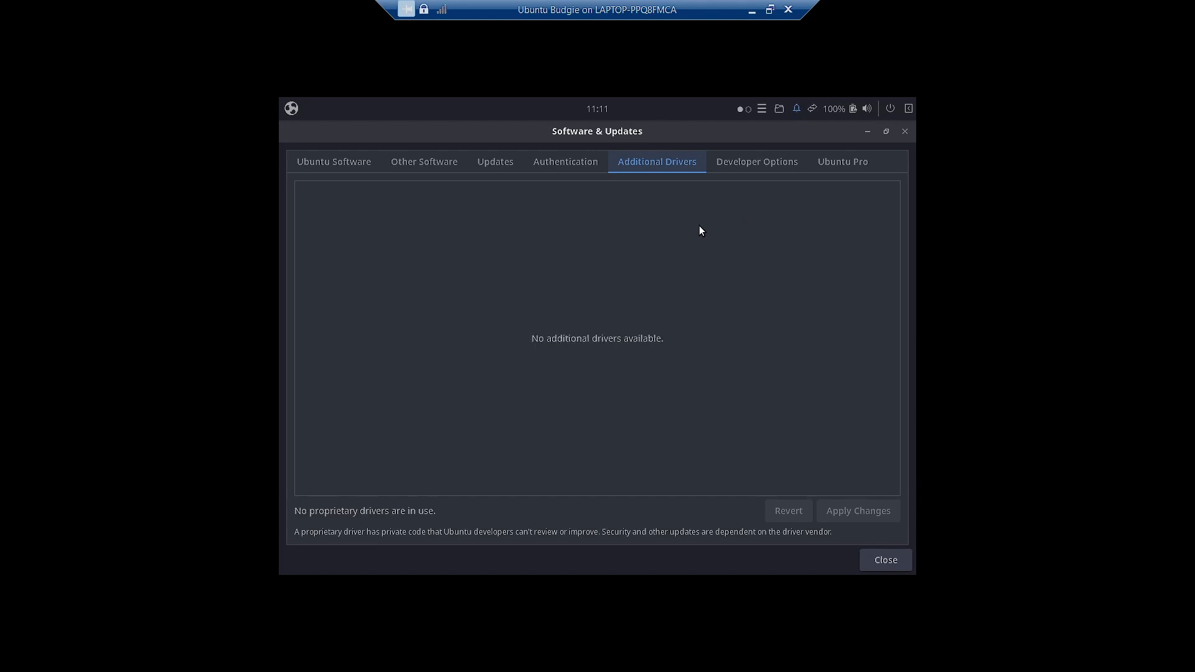
click(330, 162)
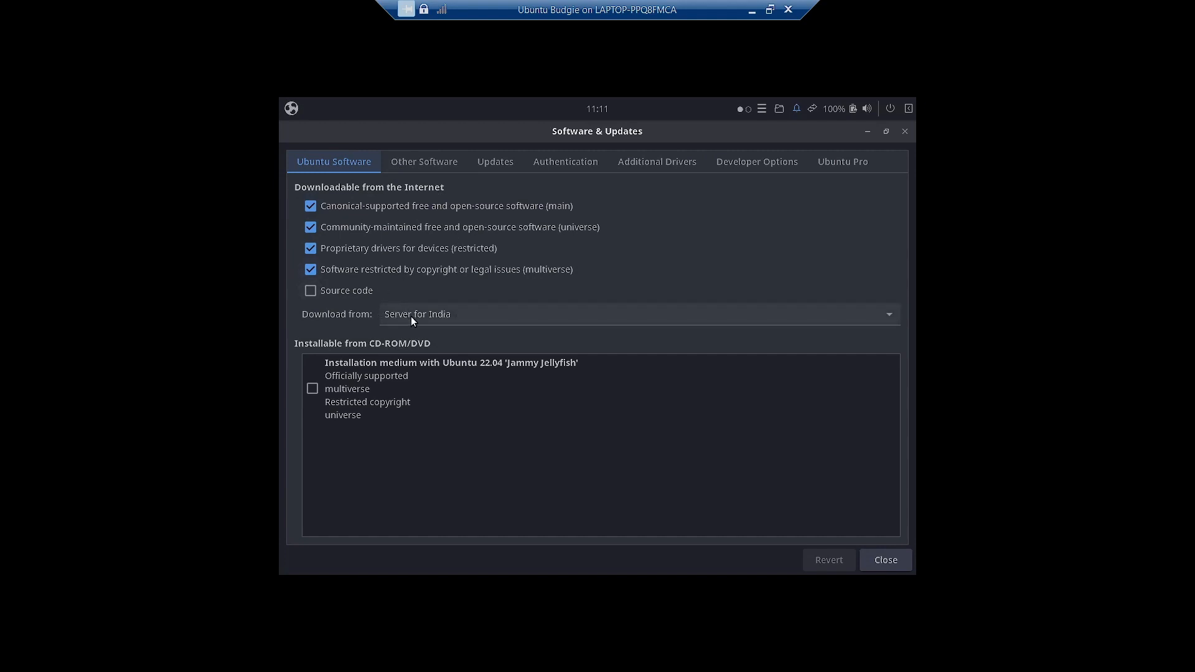
click(414, 167)
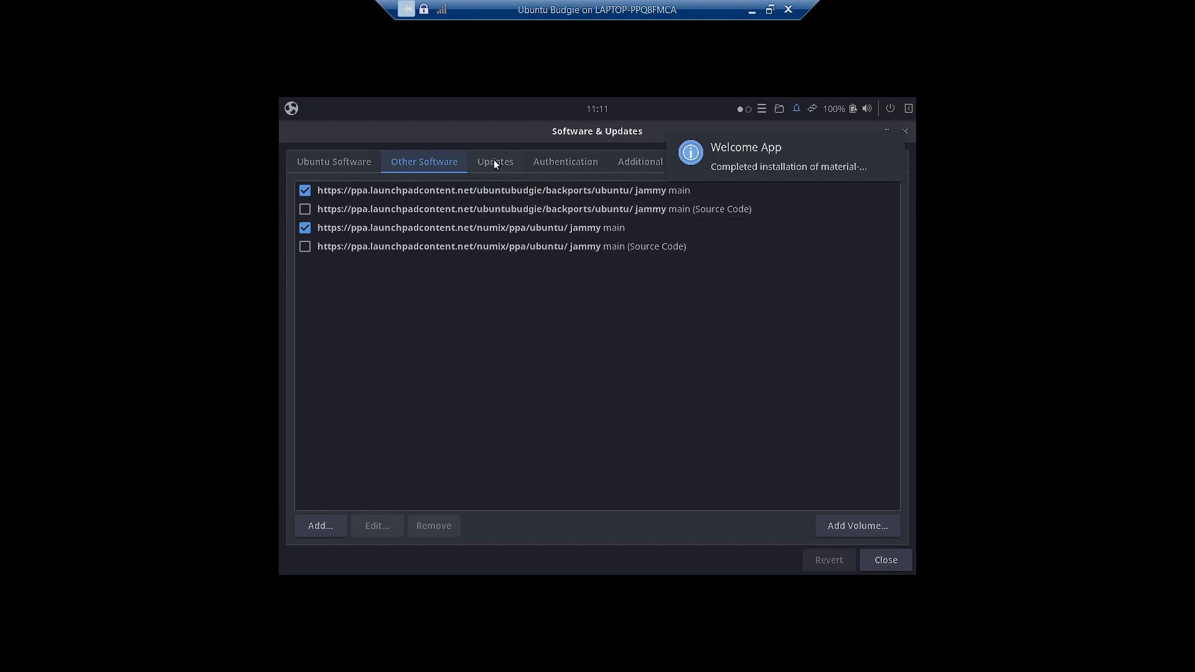
click(496, 164)
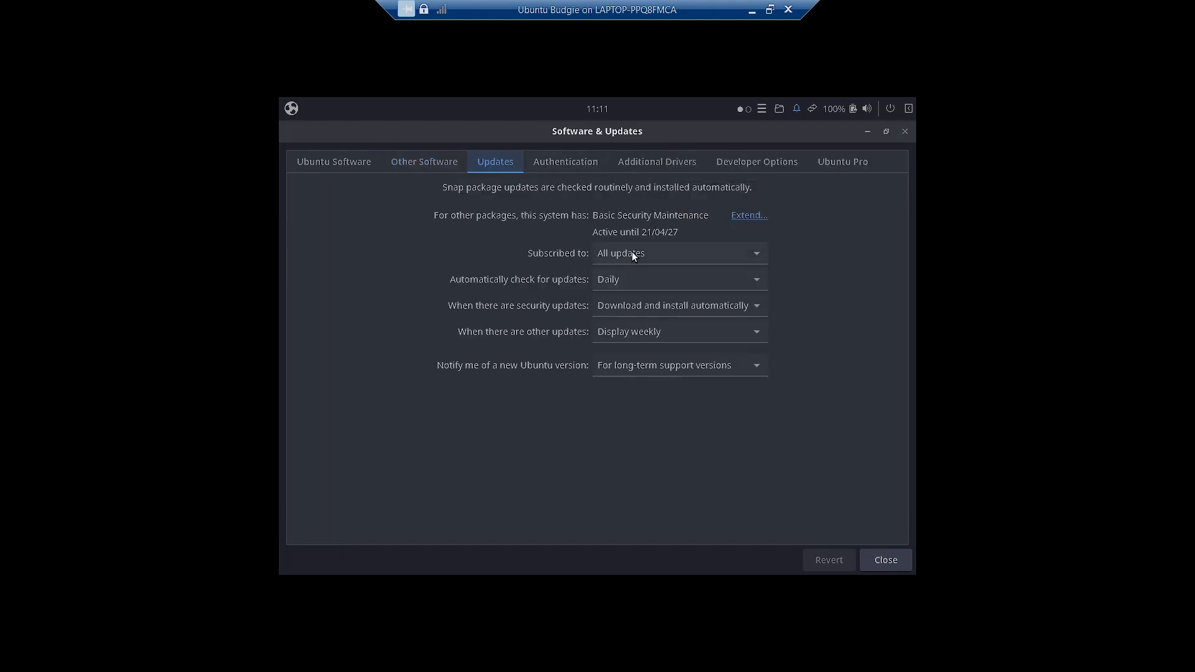
click(575, 164)
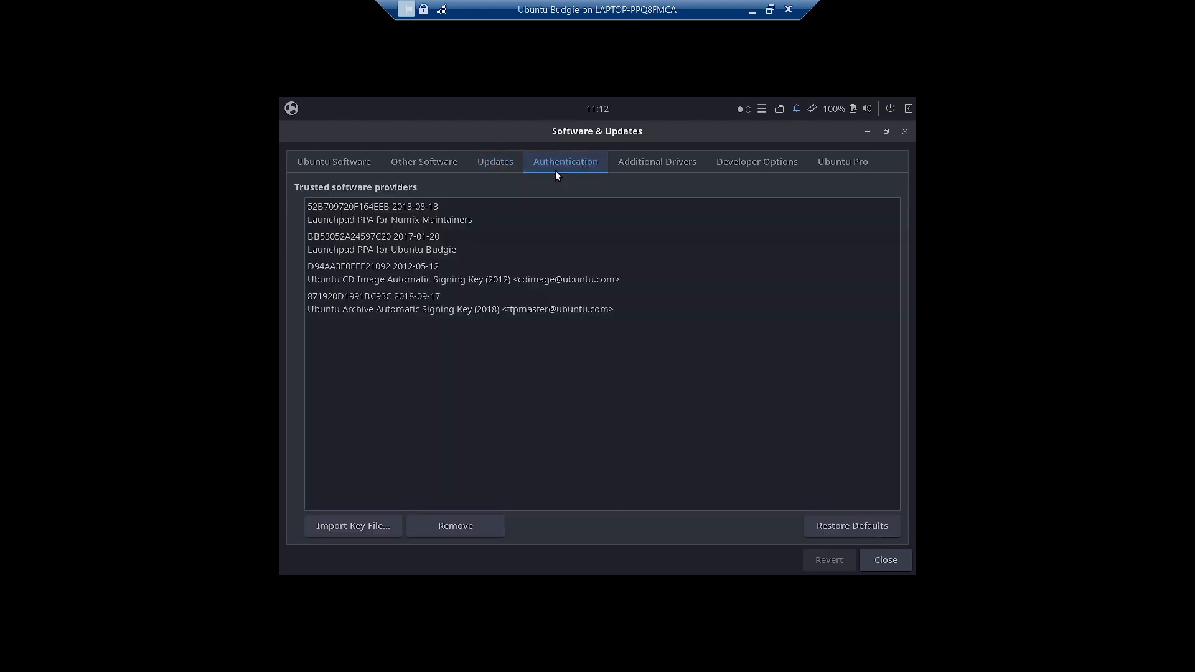
click(364, 232)
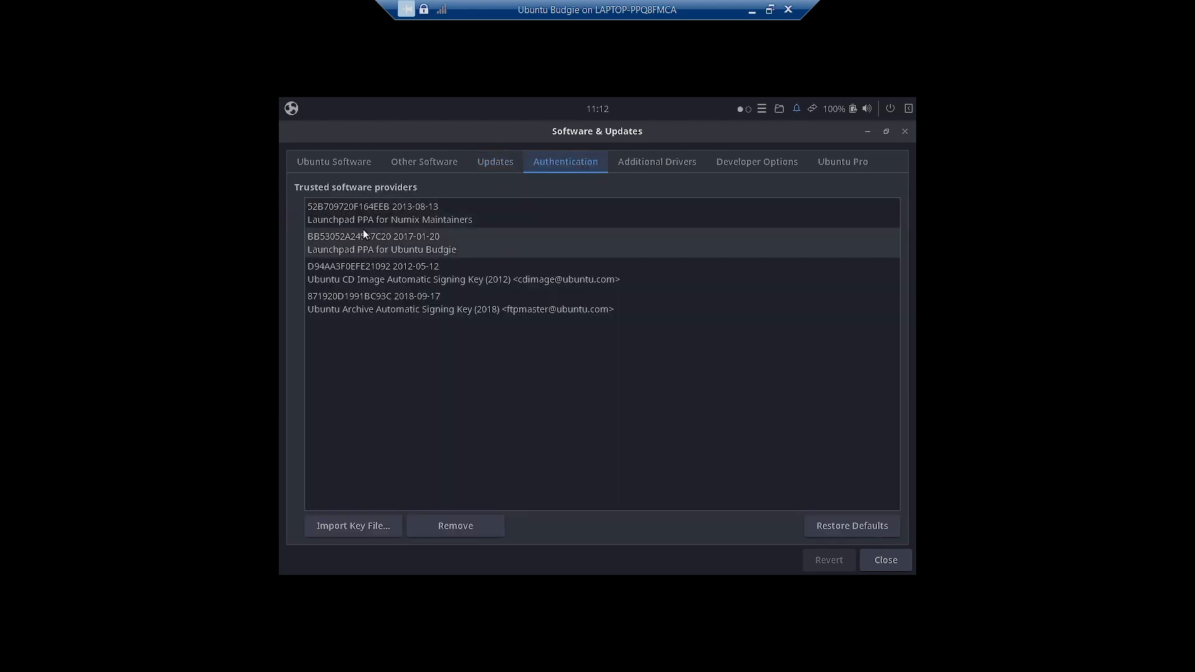
click(658, 163)
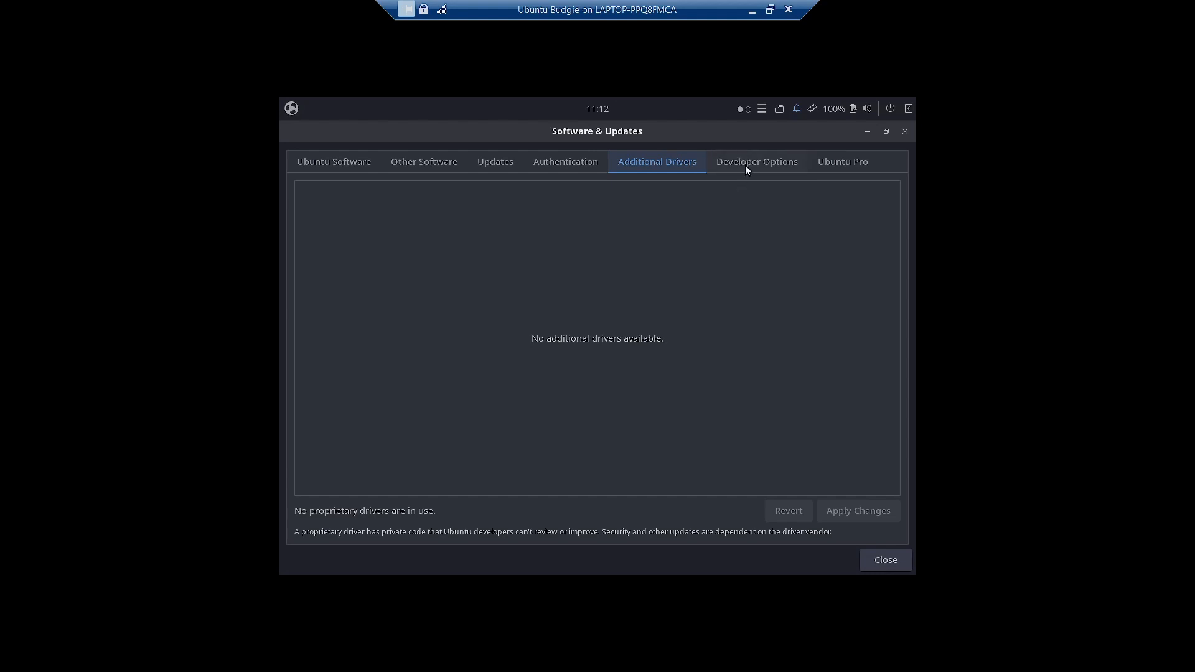
- Check Developer Options, dismiss the Welcome App notification, and view the Ubuntu Pro tab
click(746, 166)
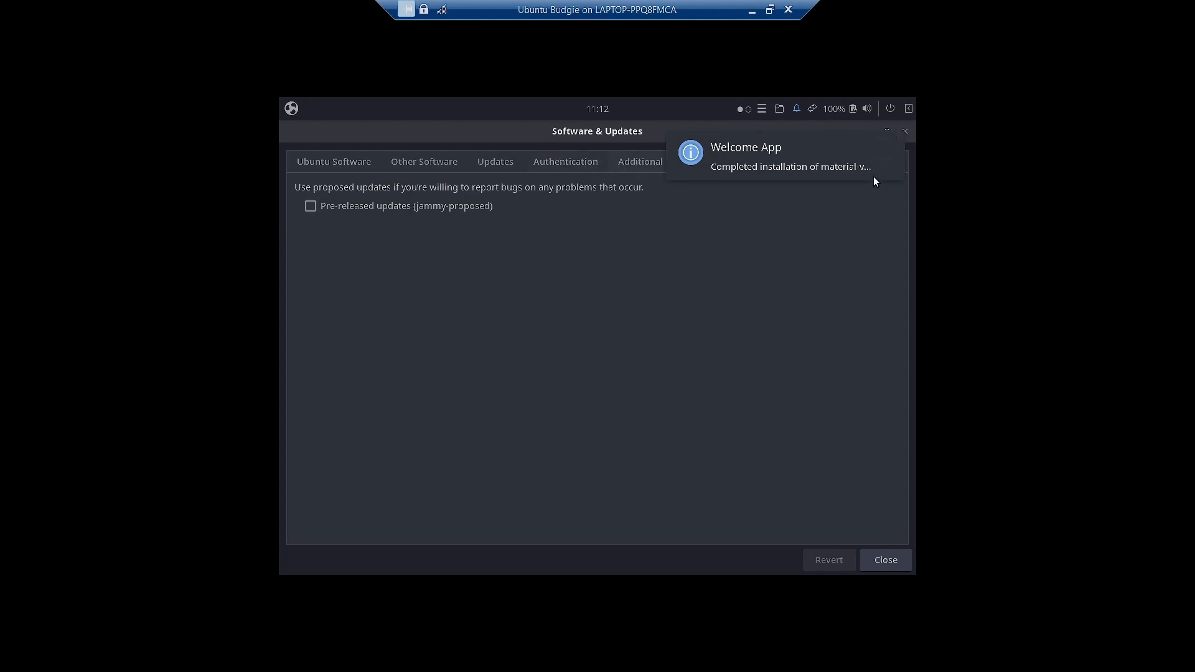
click(886, 152)
click(829, 166)
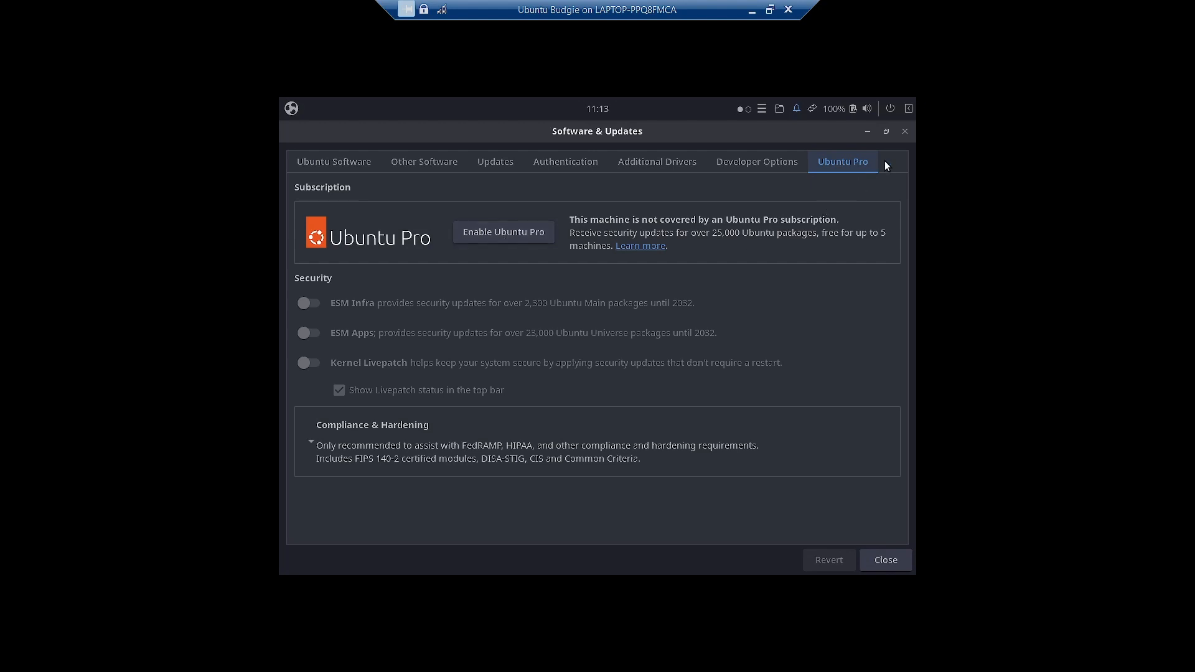
- Close Software & Updates, dismiss the up-to-date message, and bring Budgie Welcome back
click(902, 133)
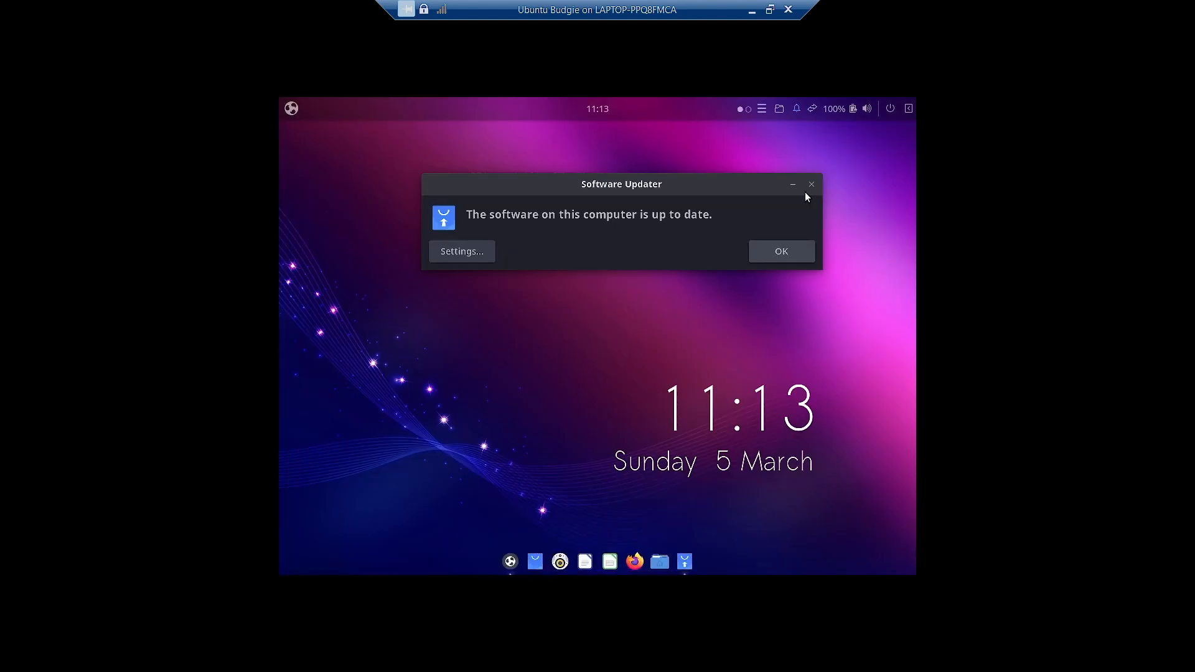
click(765, 252)
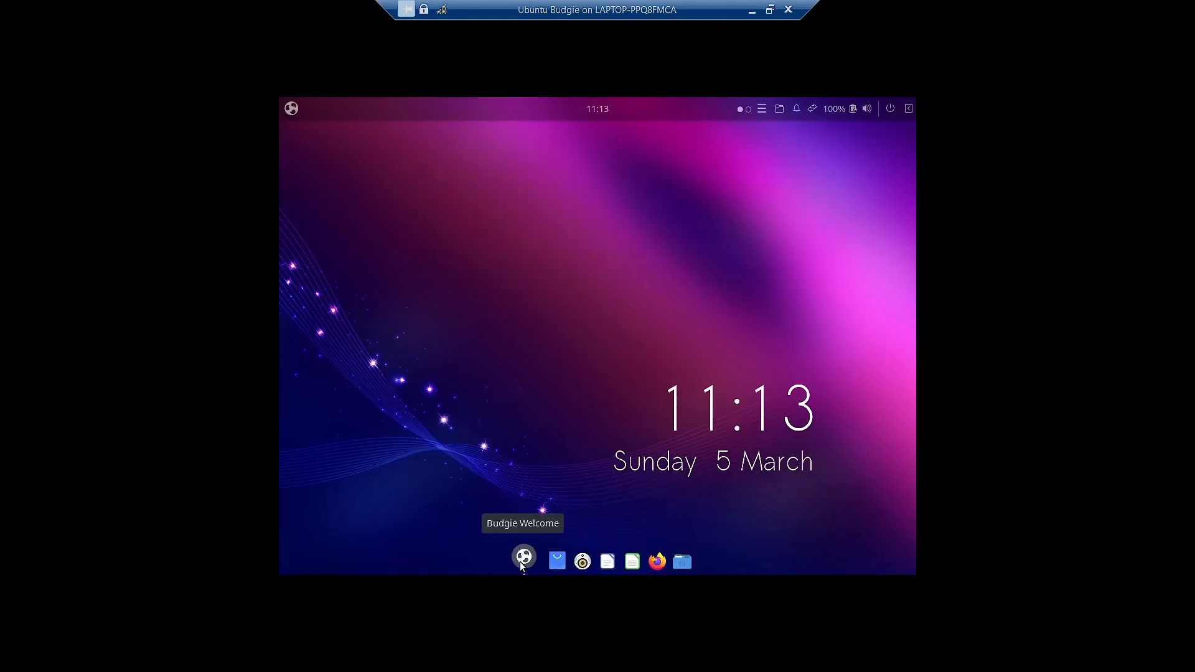
click(522, 557)
scroll(800, 376, down, 10)
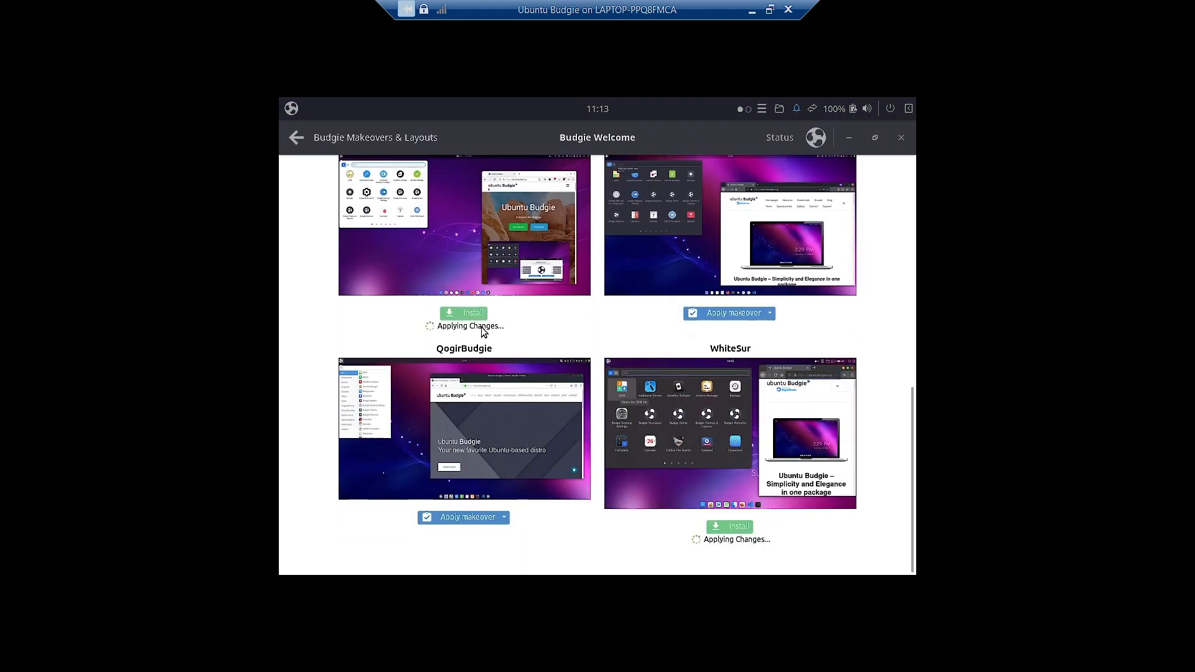
scroll(531, 314, up, 2)
scroll(537, 288, down, 2)
scroll(761, 409, up, 1)
scroll(760, 409, up, 12)
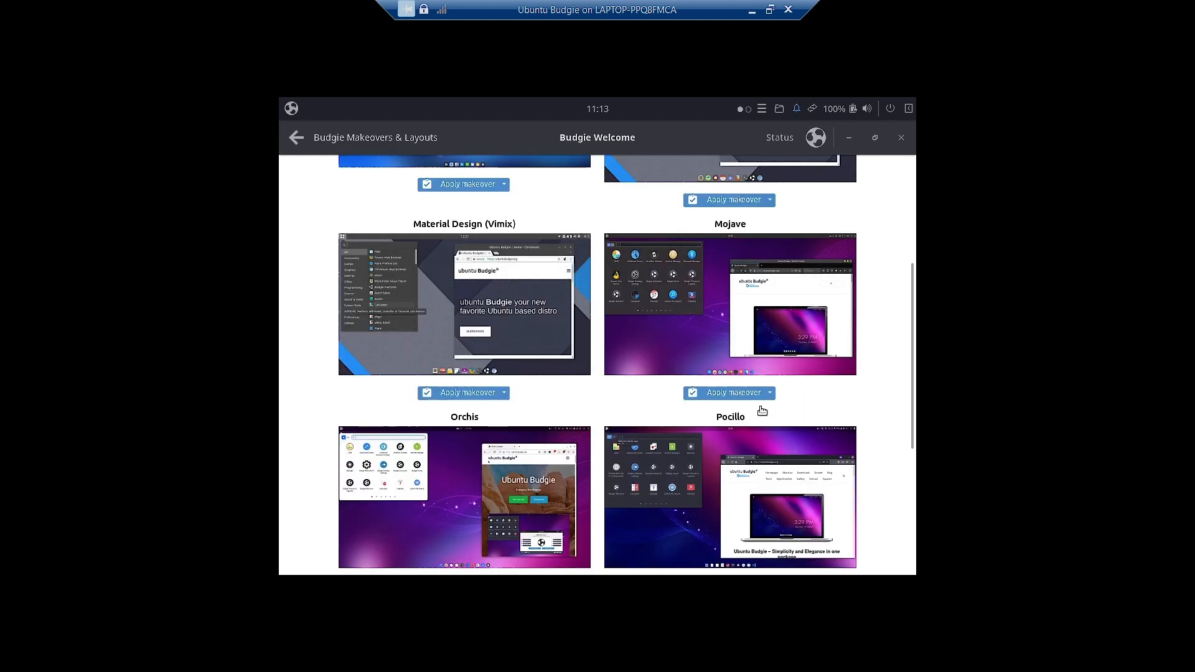
- Look through the Desktop Layout choices, then return to the Switch Appearance makeovers
click(453, 180)
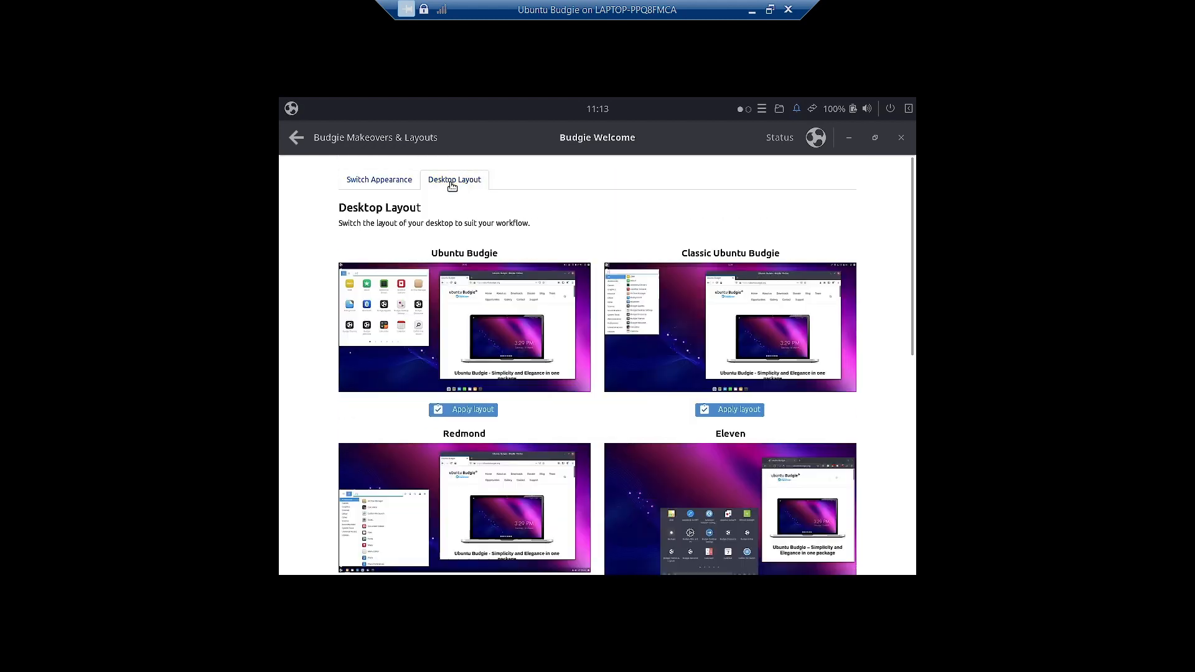
scroll(767, 358, down, 5)
scroll(765, 367, down, 4)
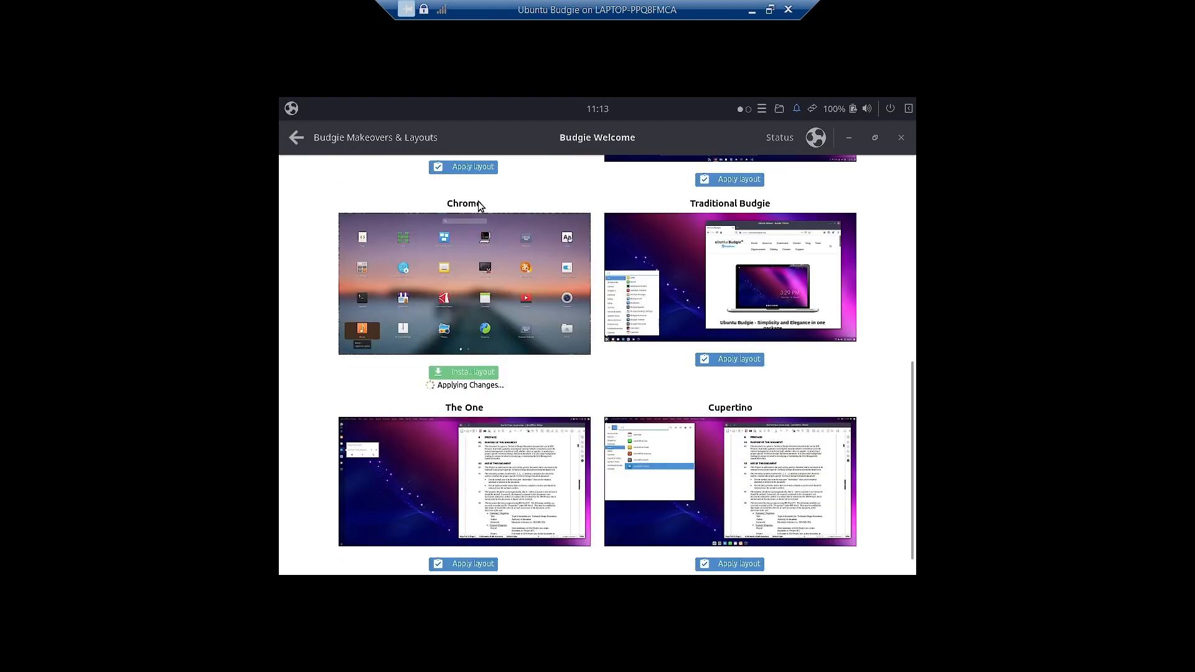
scroll(547, 407, down, 1)
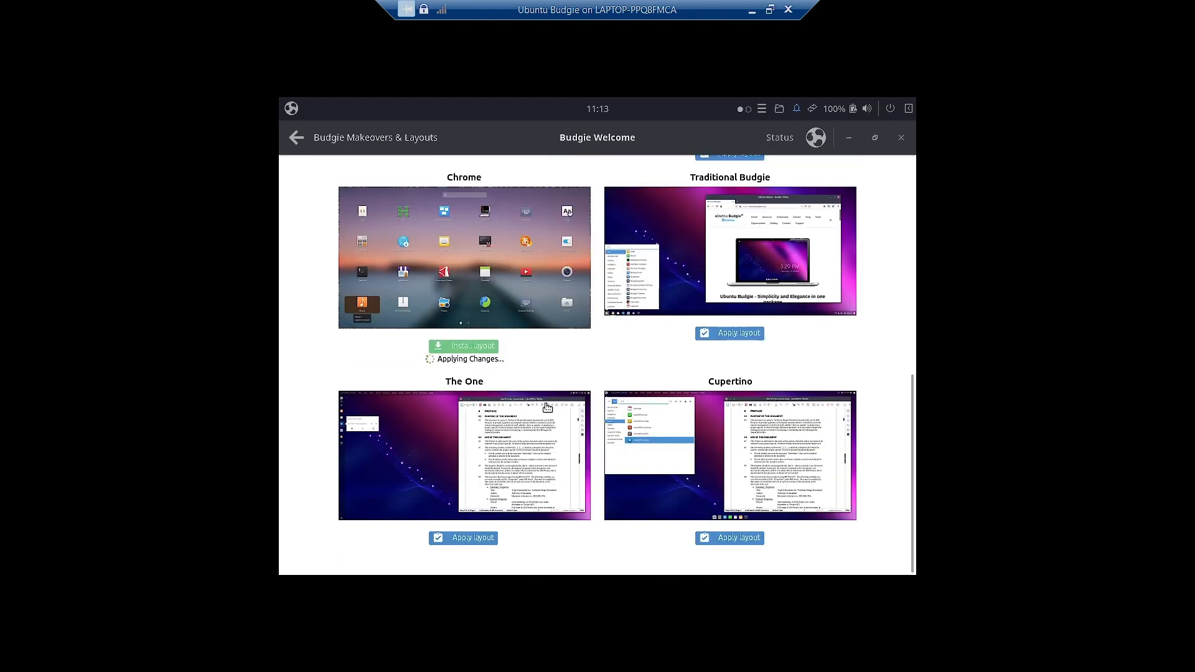
scroll(547, 407, up, 10)
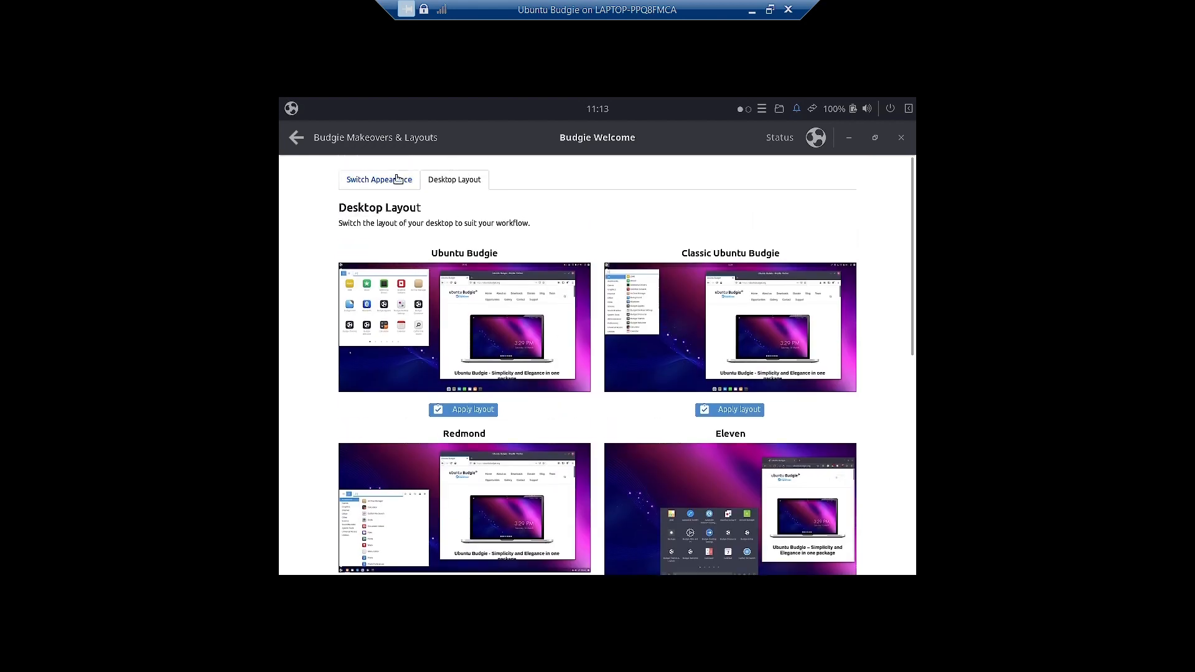
click(394, 181)
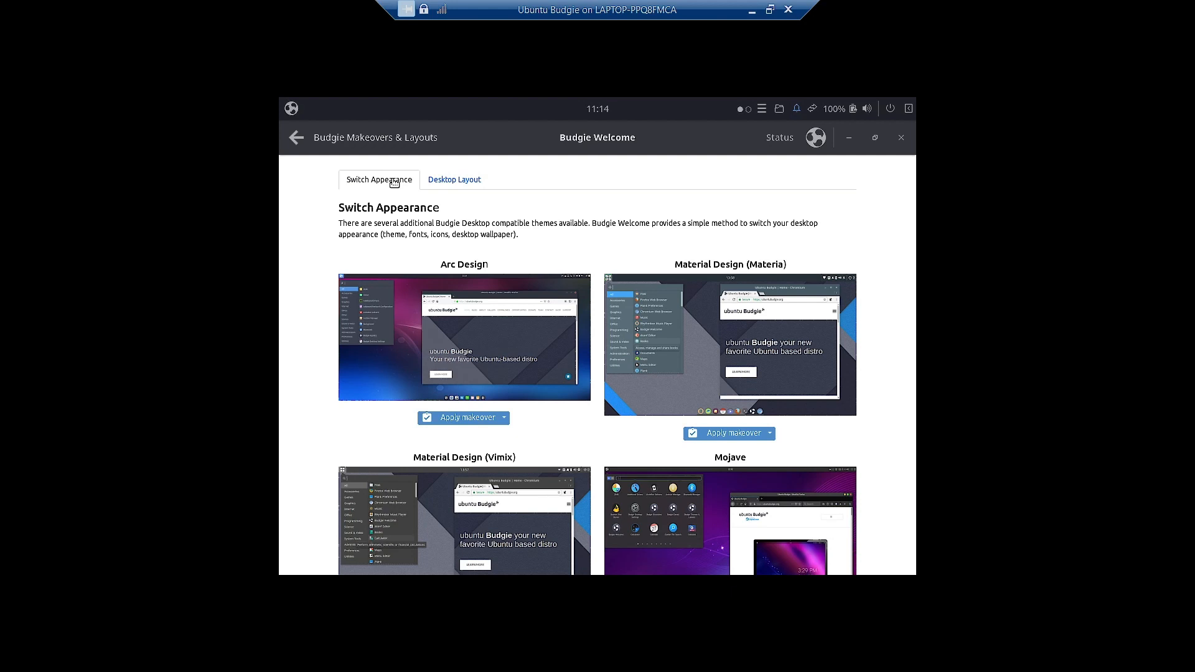
- Minimize Budgie Welcome and launch the Backups app from the applications menu
click(846, 137)
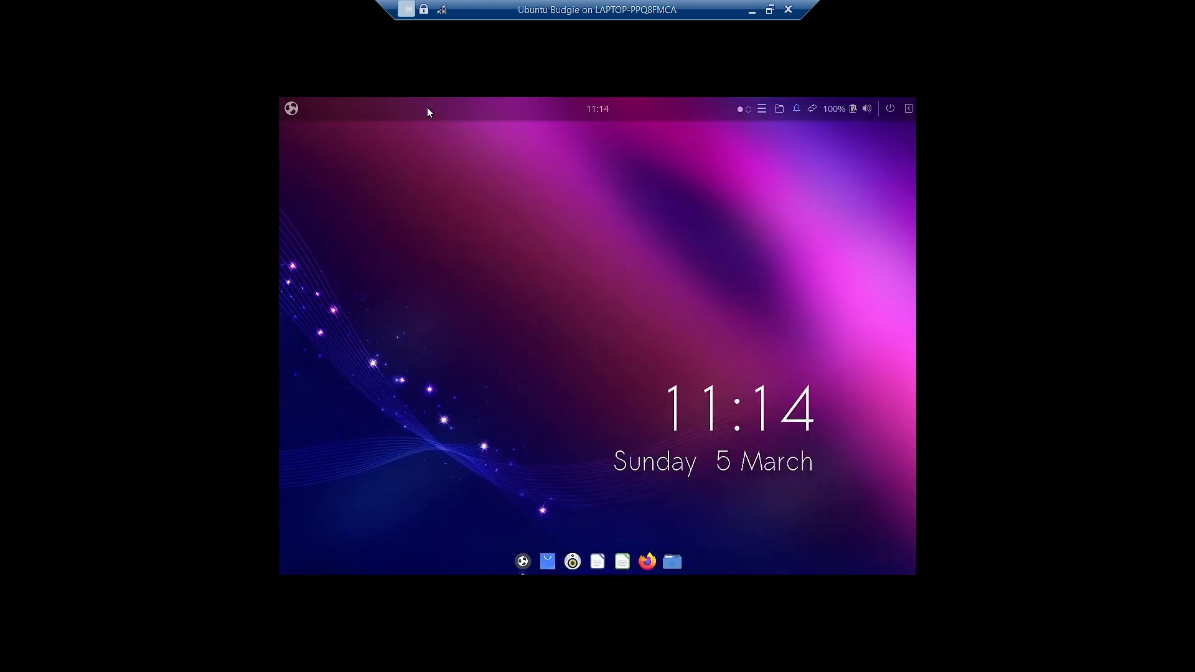
click(292, 112)
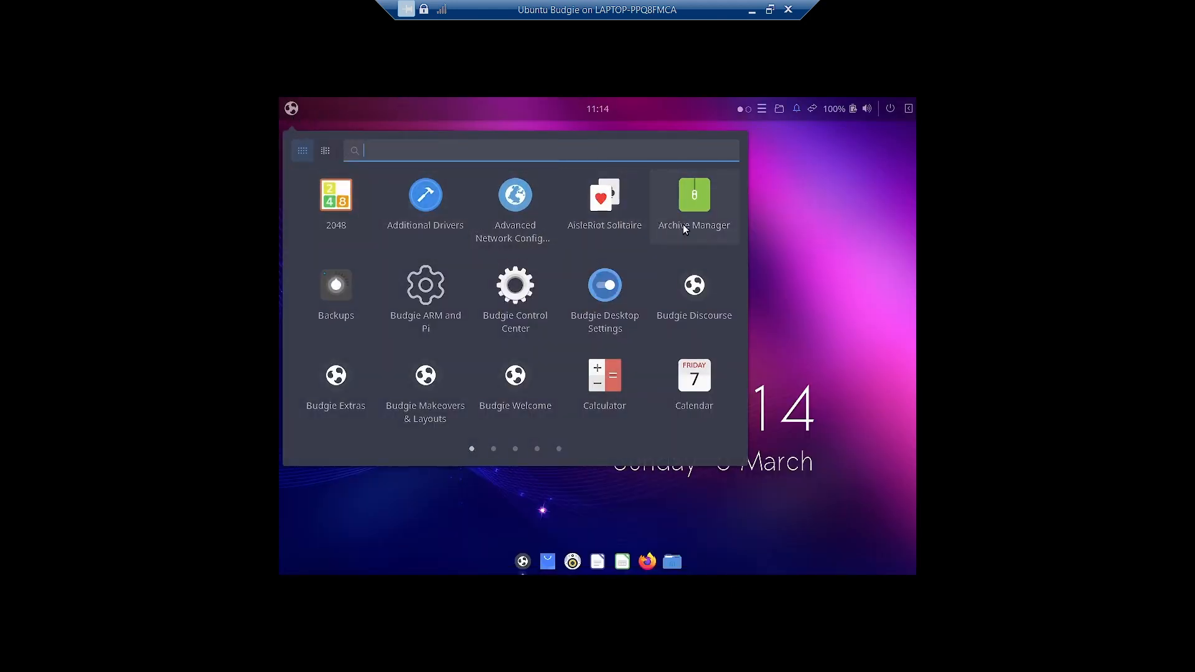
click(335, 307)
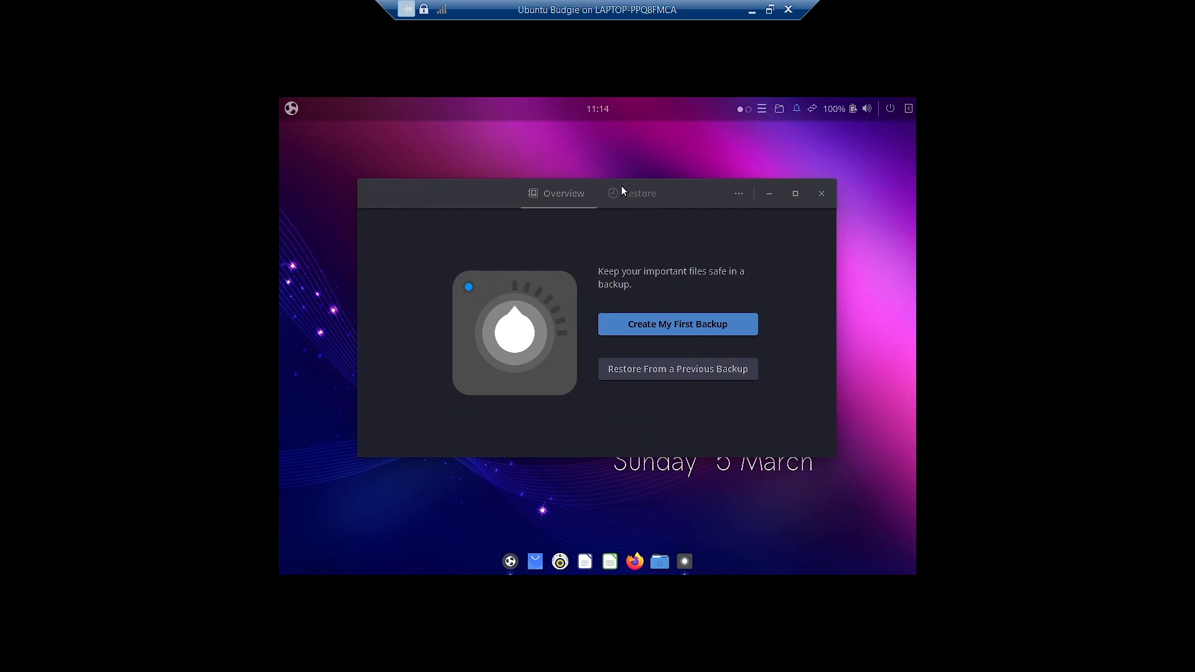
- Check the About Backups information showing version 42.9, then close it
click(731, 195)
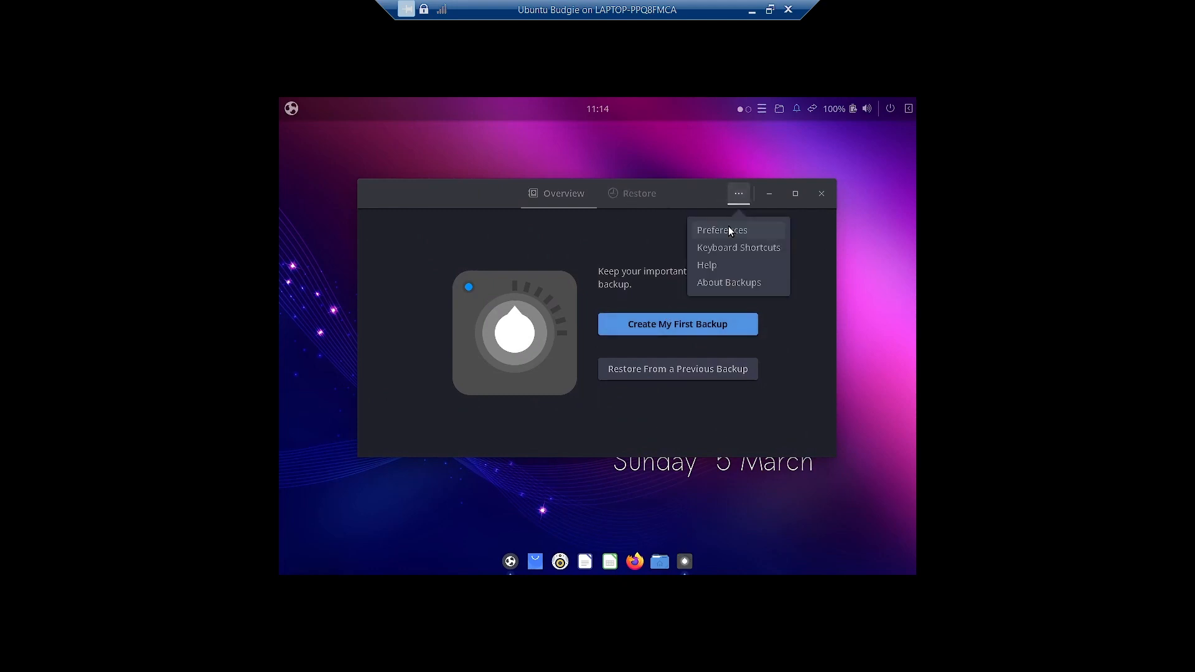
click(767, 282)
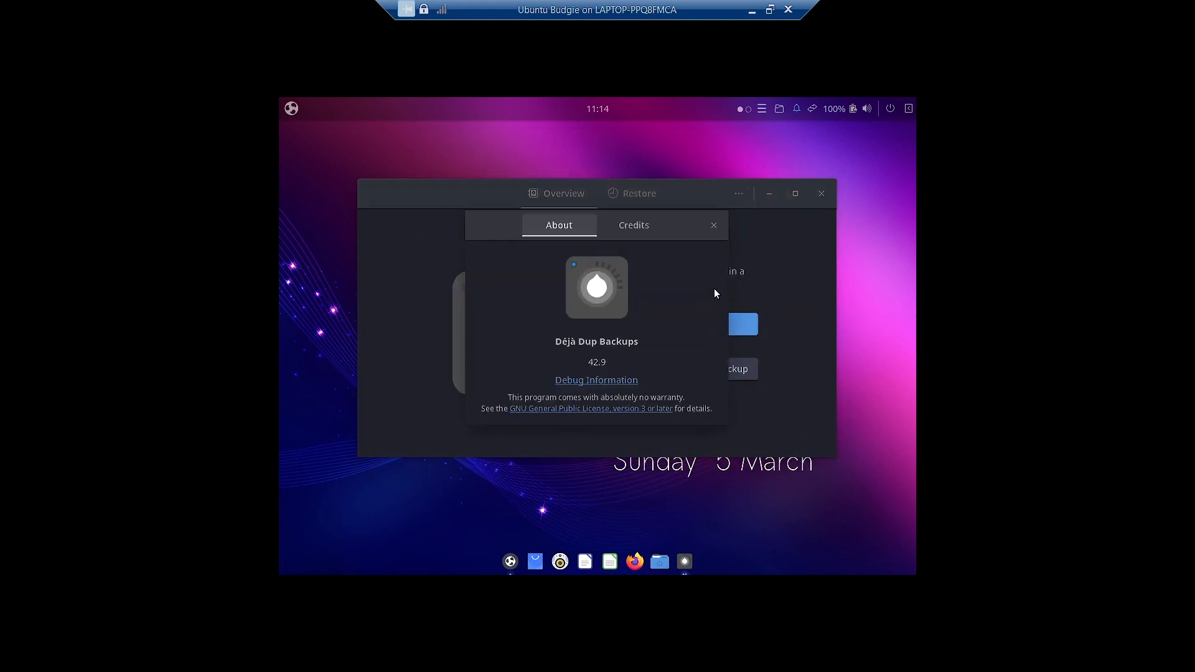
click(713, 225)
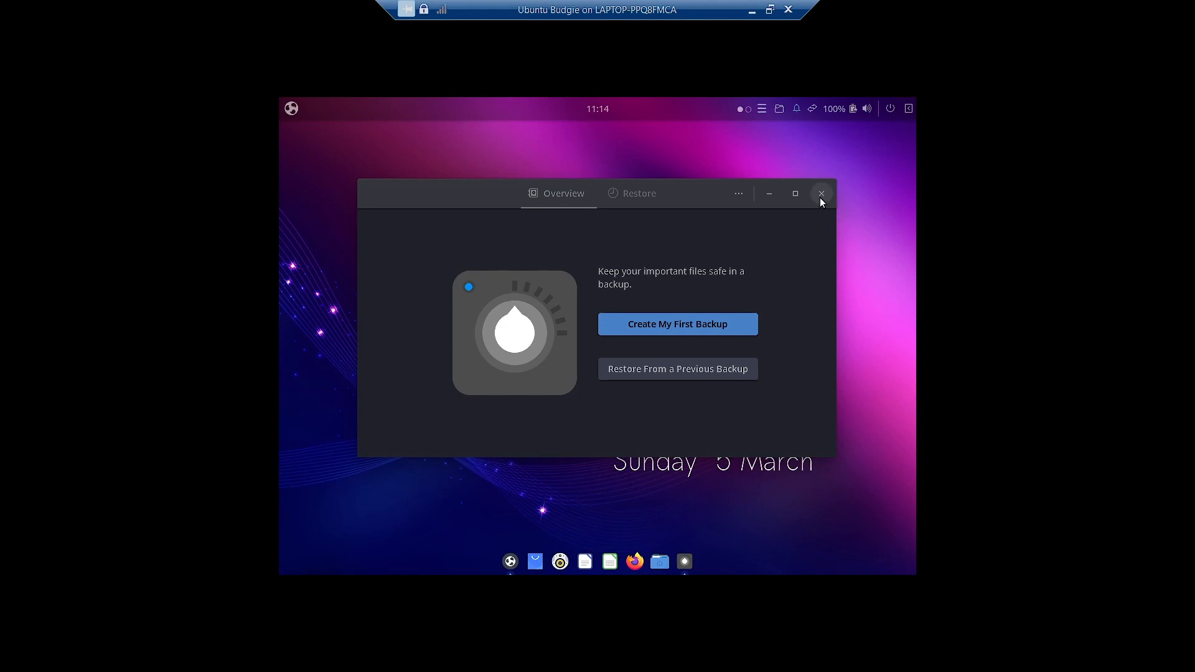
- Close Backups, then launch Budgie ARM and Pi from the menu and close its TweakTool
click(821, 194)
click(293, 109)
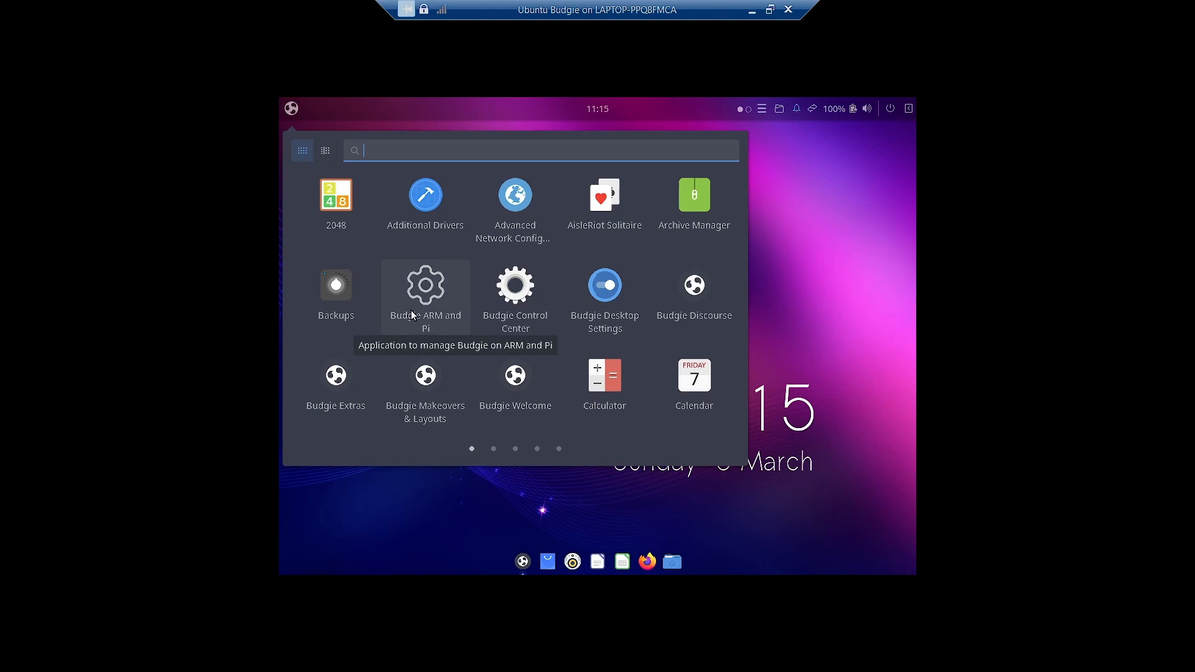
click(447, 305)
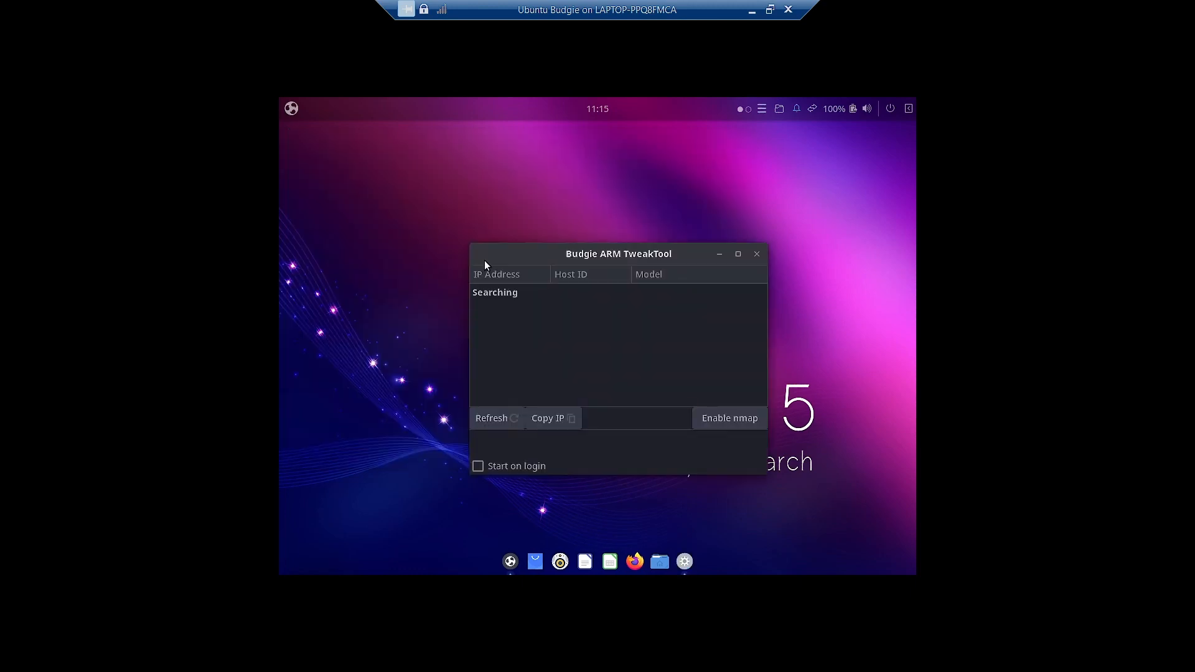
click(757, 252)
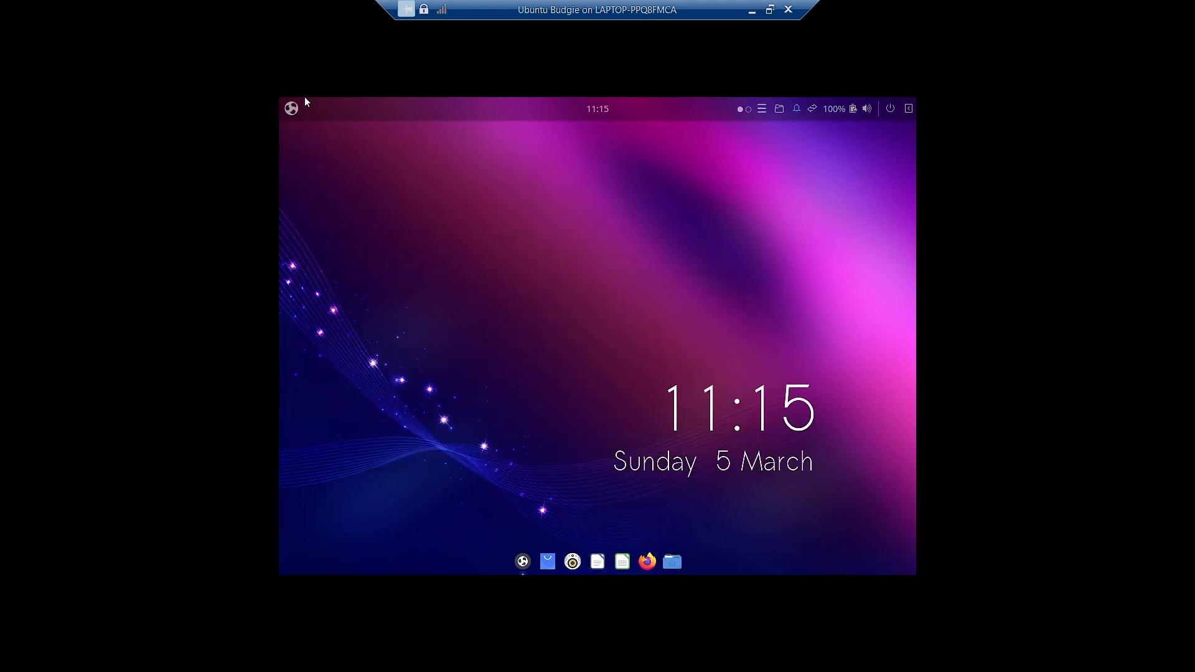
click(290, 110)
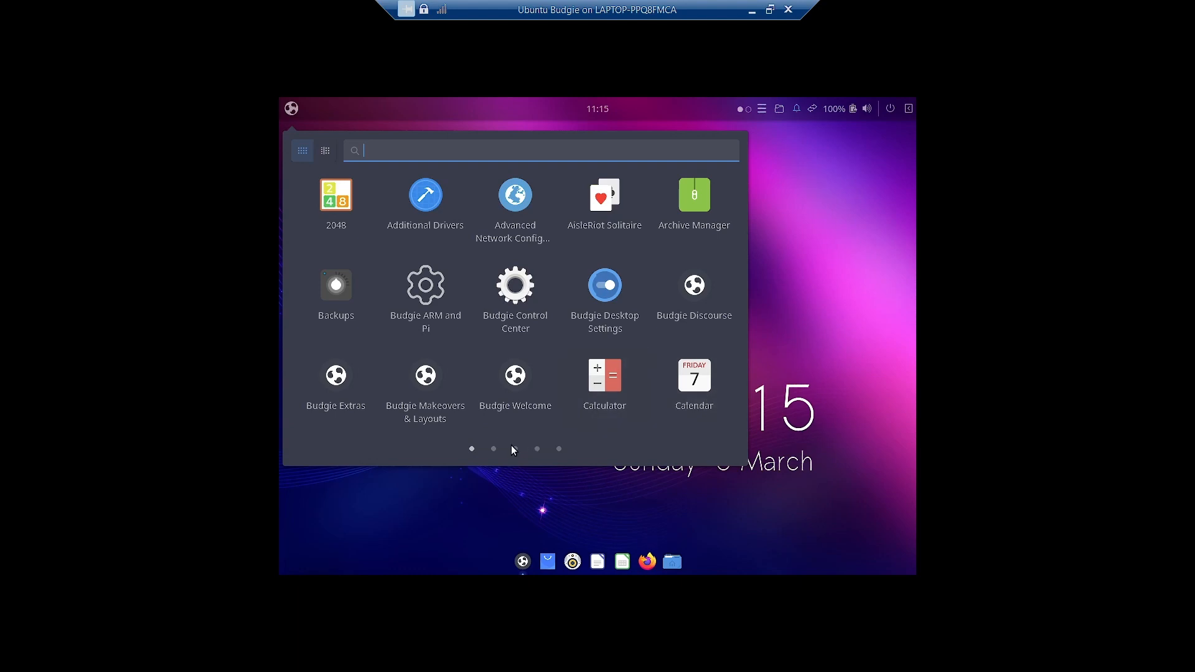
click(493, 449)
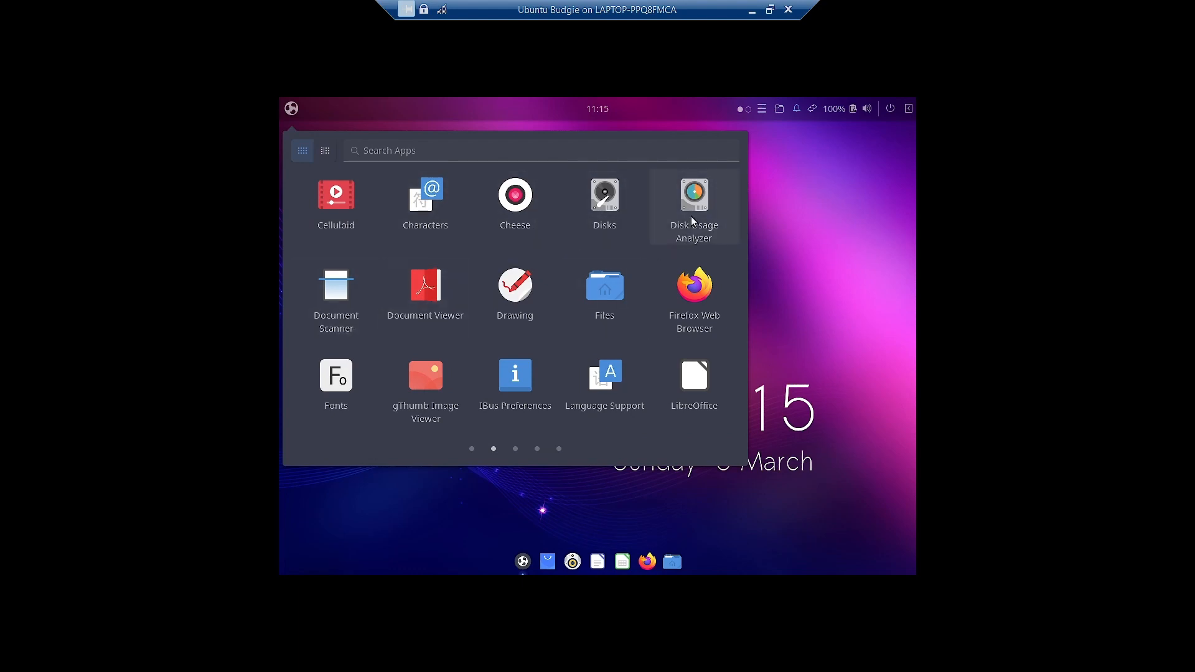
click(697, 210)
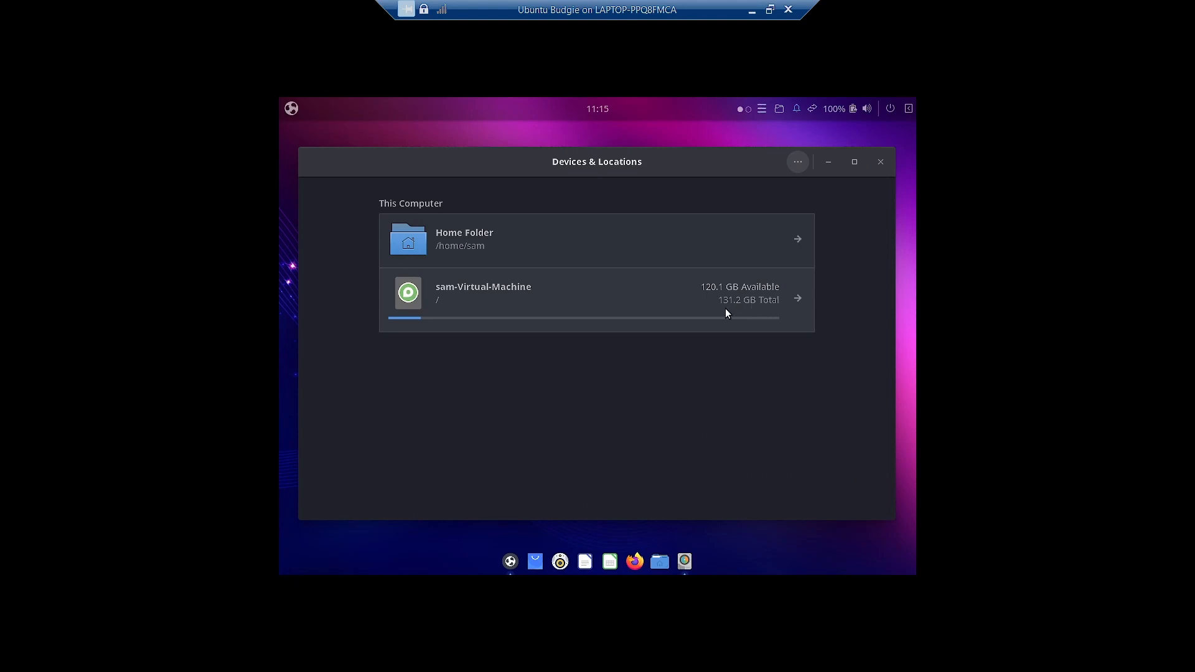
click(882, 168)
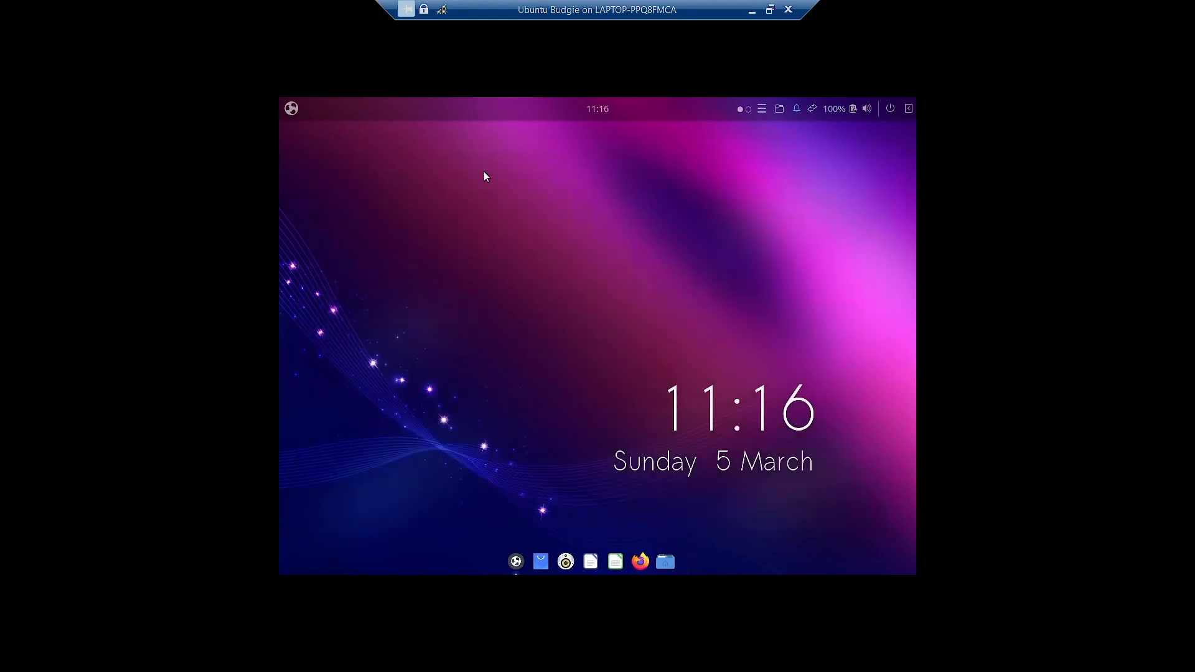
- Launch the Magnus magnifier from the third page of the applications menu
click(291, 109)
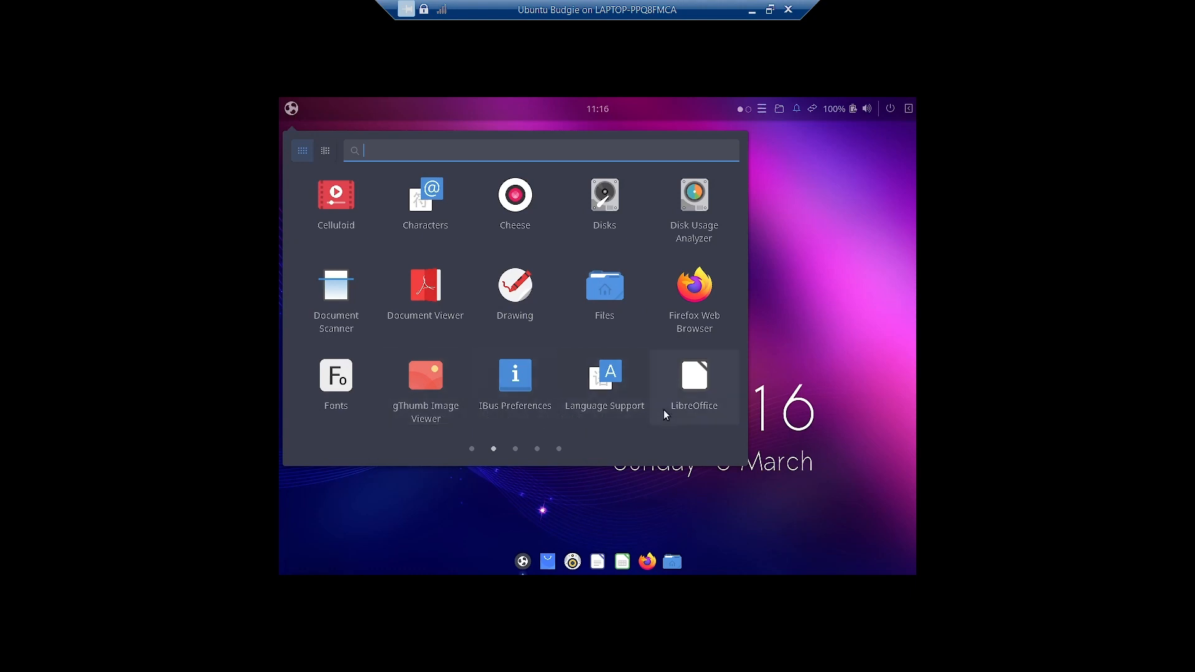
click(514, 449)
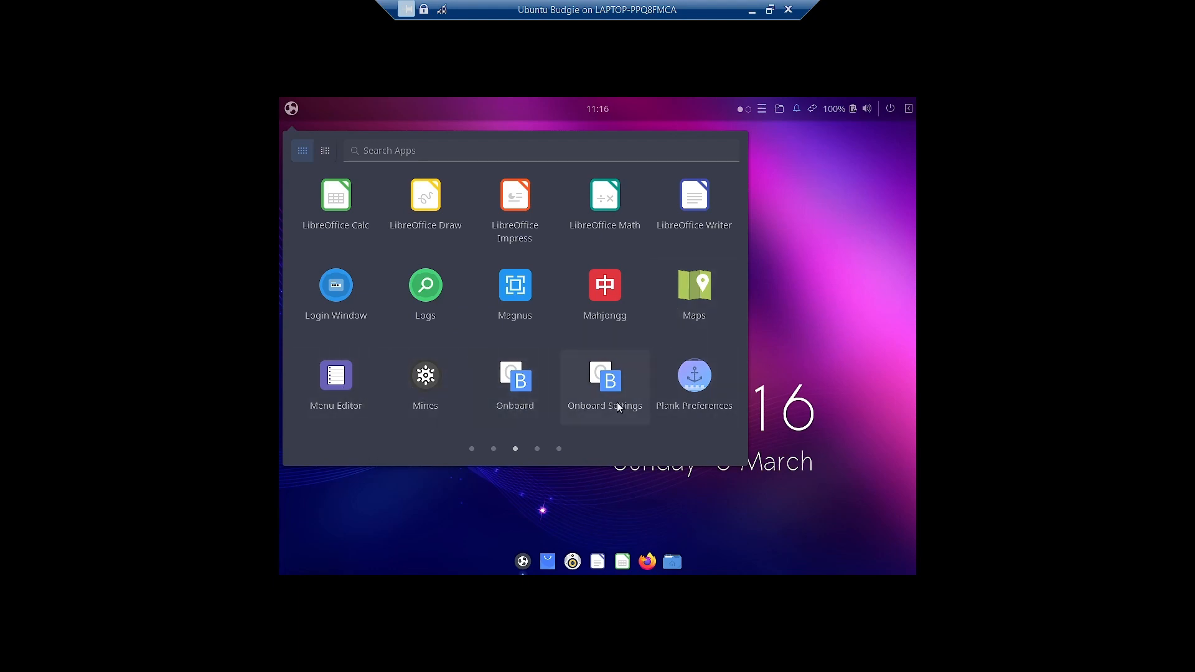
click(520, 306)
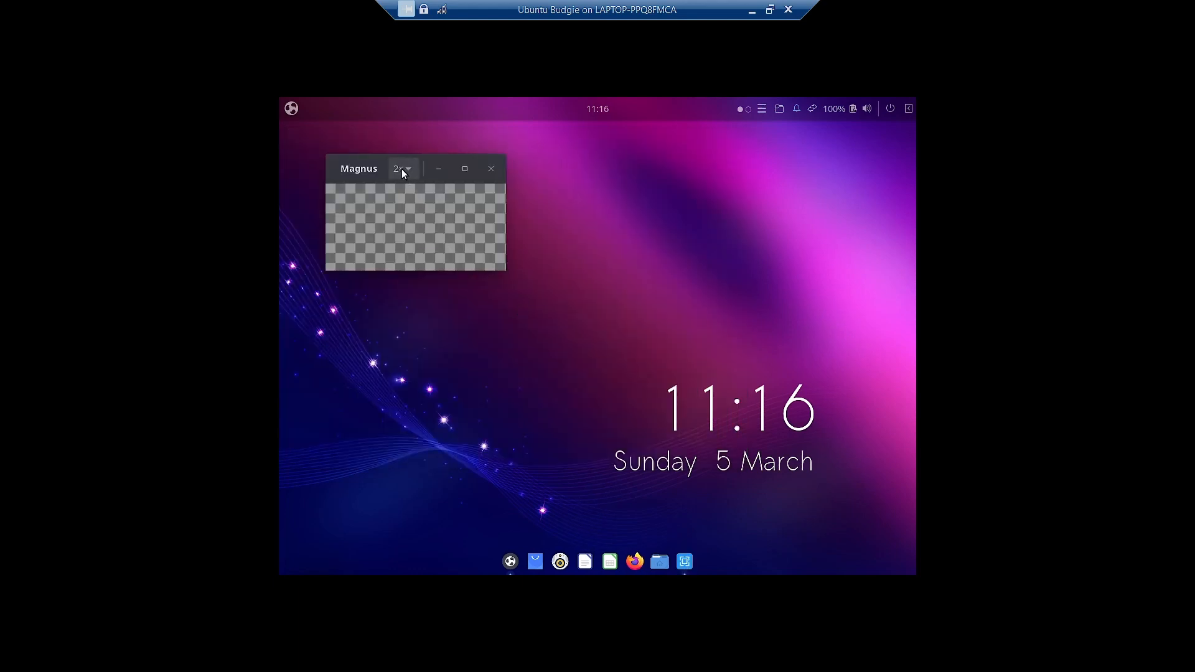
- Move the Magnus window to the right and raise its zoom from 2× to 3×
drag(363, 177, 440, 193)
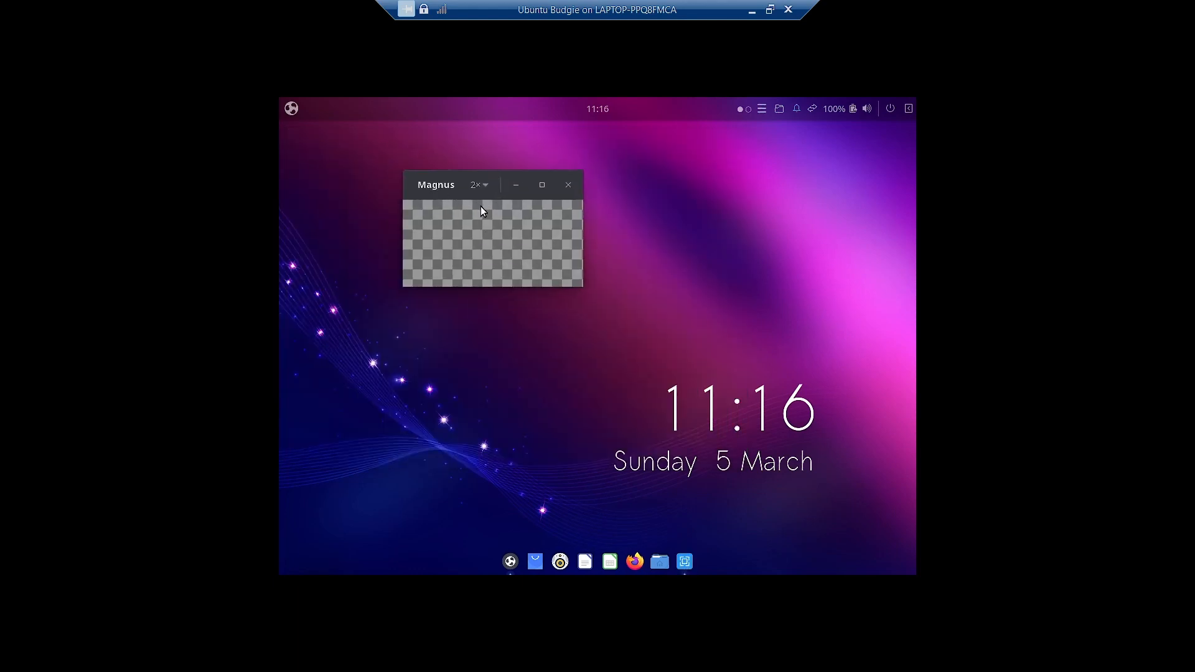
click(484, 185)
click(484, 185)
drag(427, 185, 461, 189)
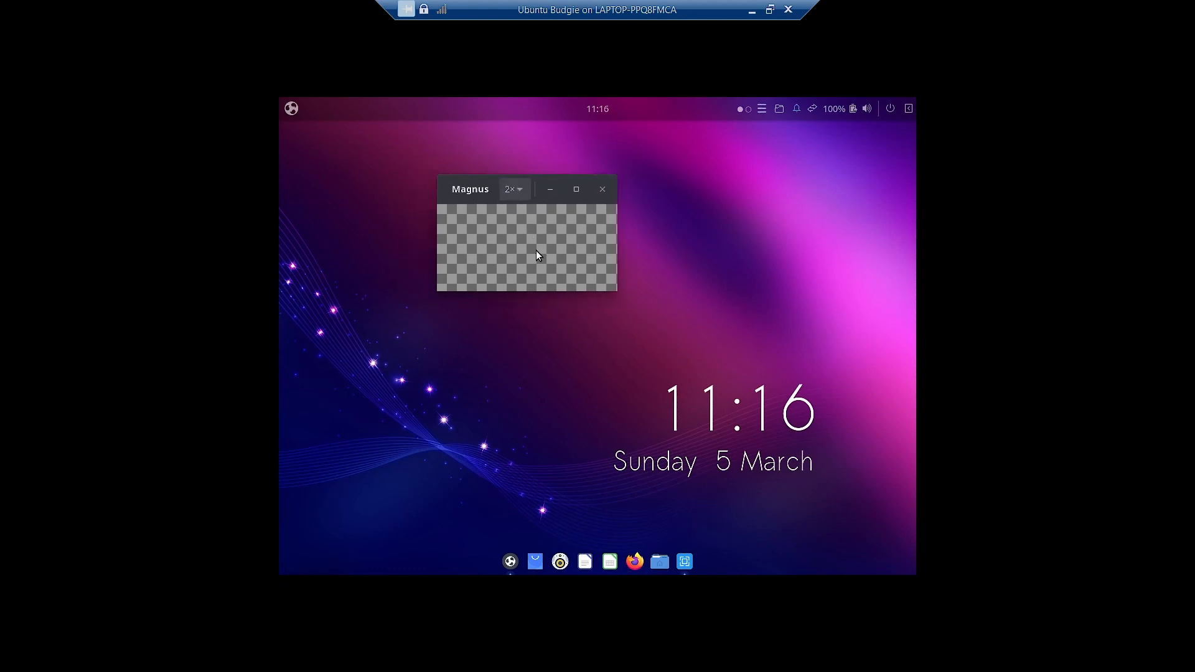
click(503, 189)
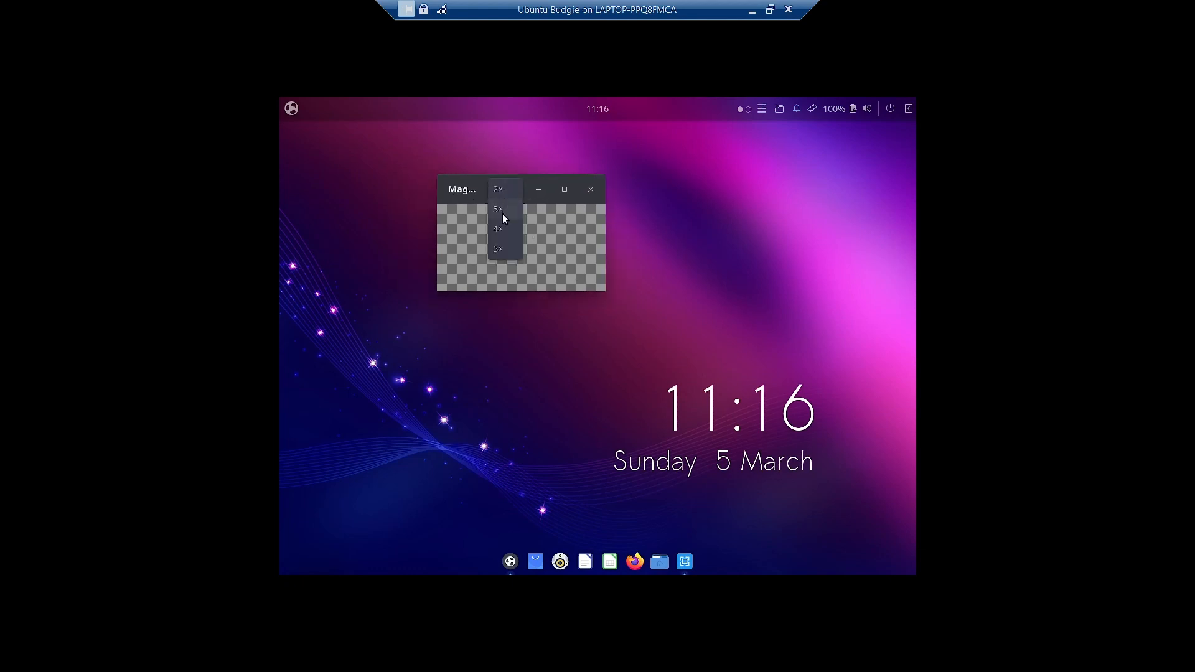
click(502, 214)
- Maximize and restore Magnus, close it, and reopen the applications menu
drag(452, 194, 424, 122)
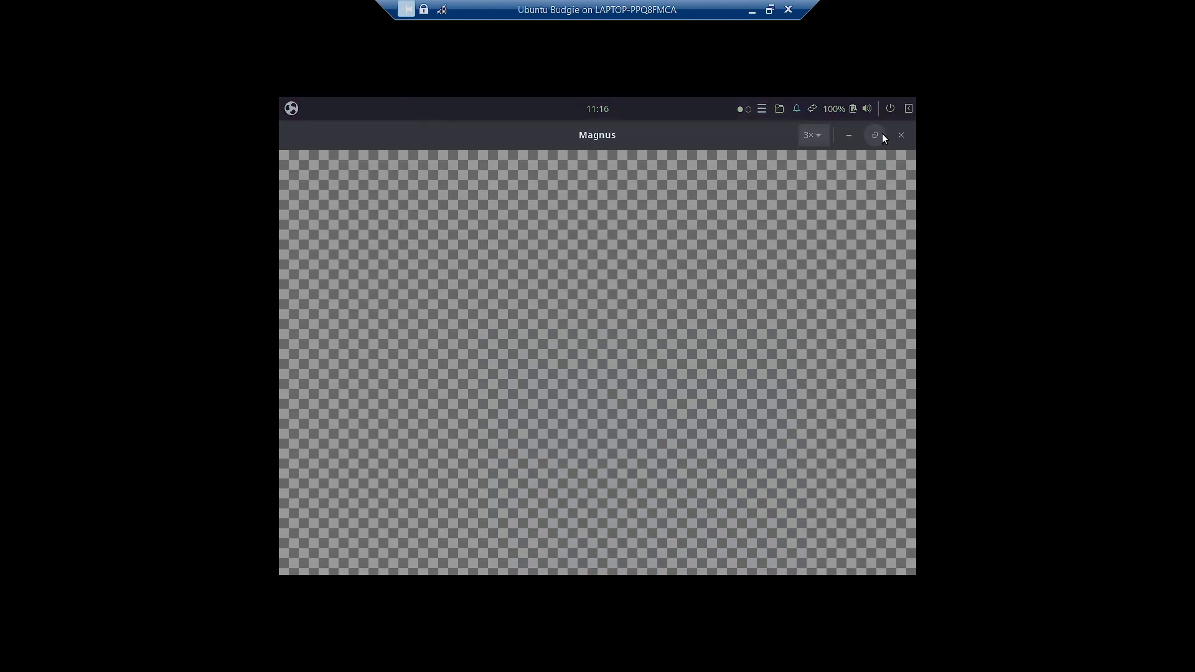
click(875, 135)
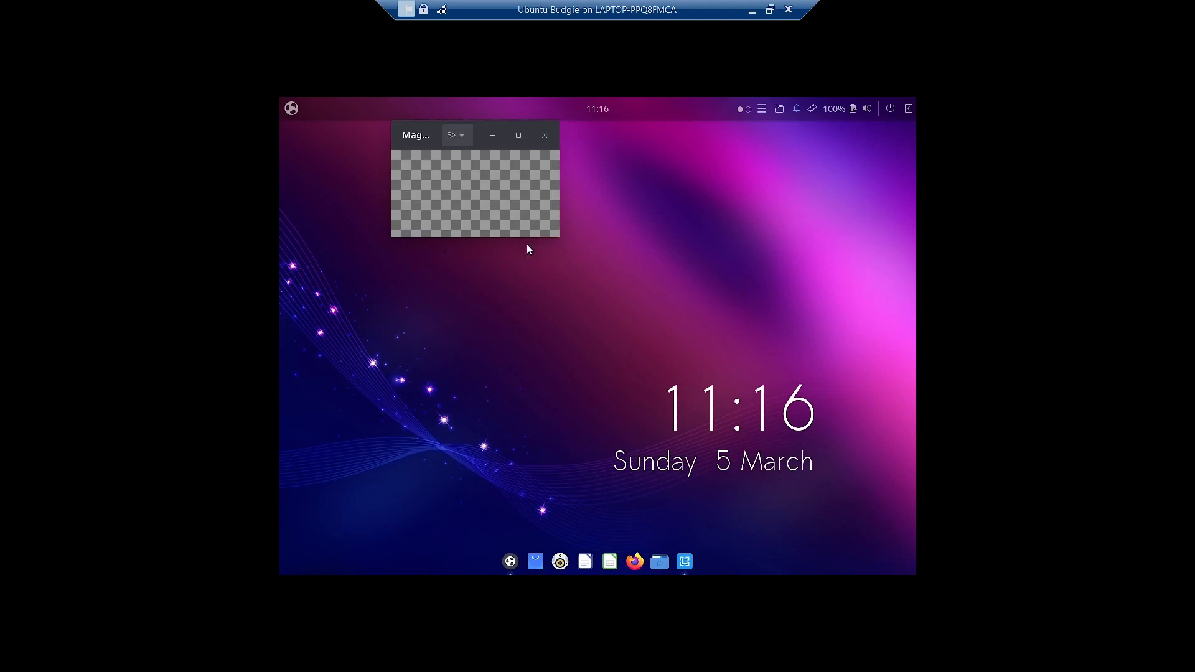
click(545, 136)
click(291, 109)
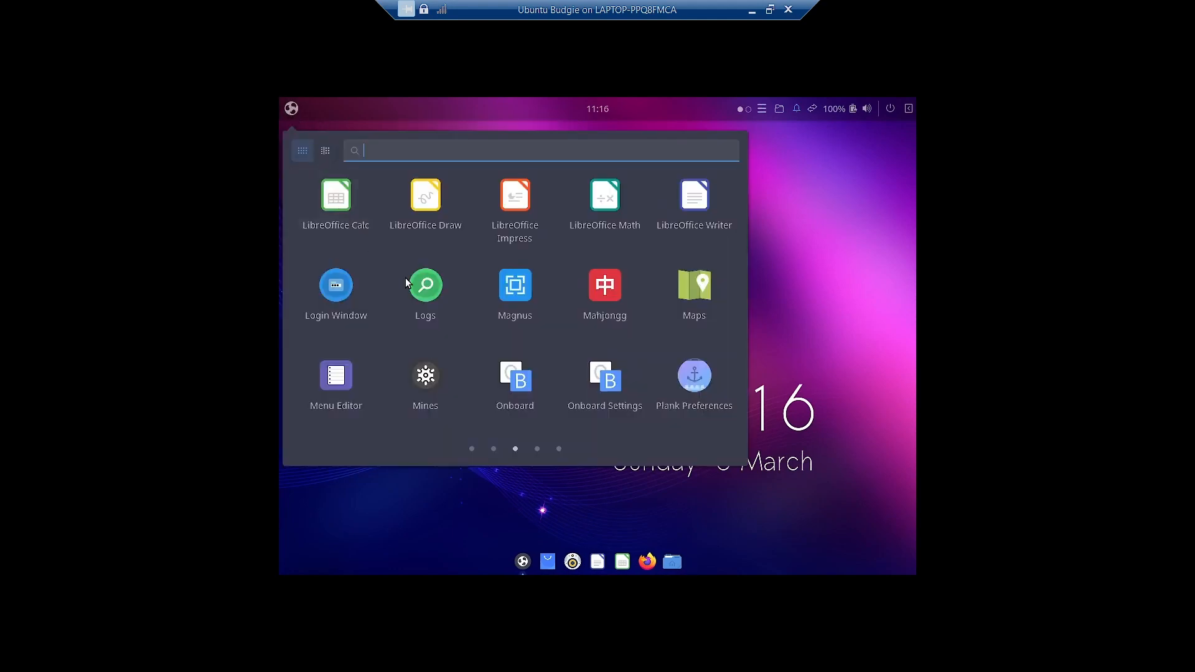
click(693, 394)
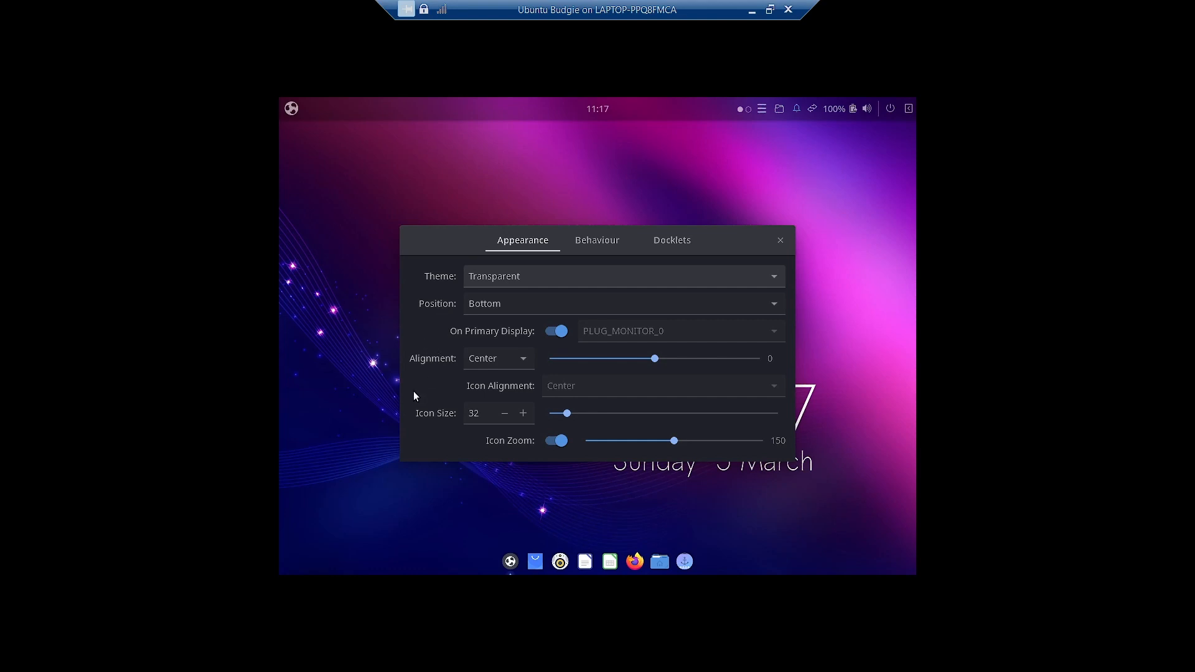
click(598, 245)
click(685, 242)
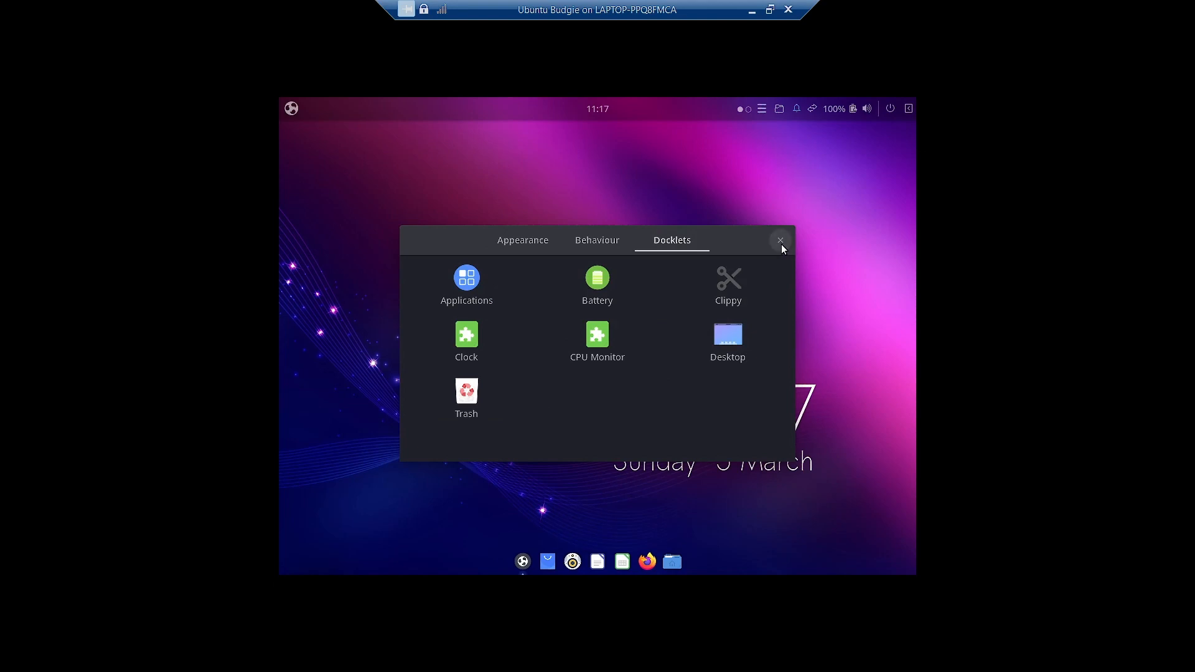
click(781, 244)
click(290, 109)
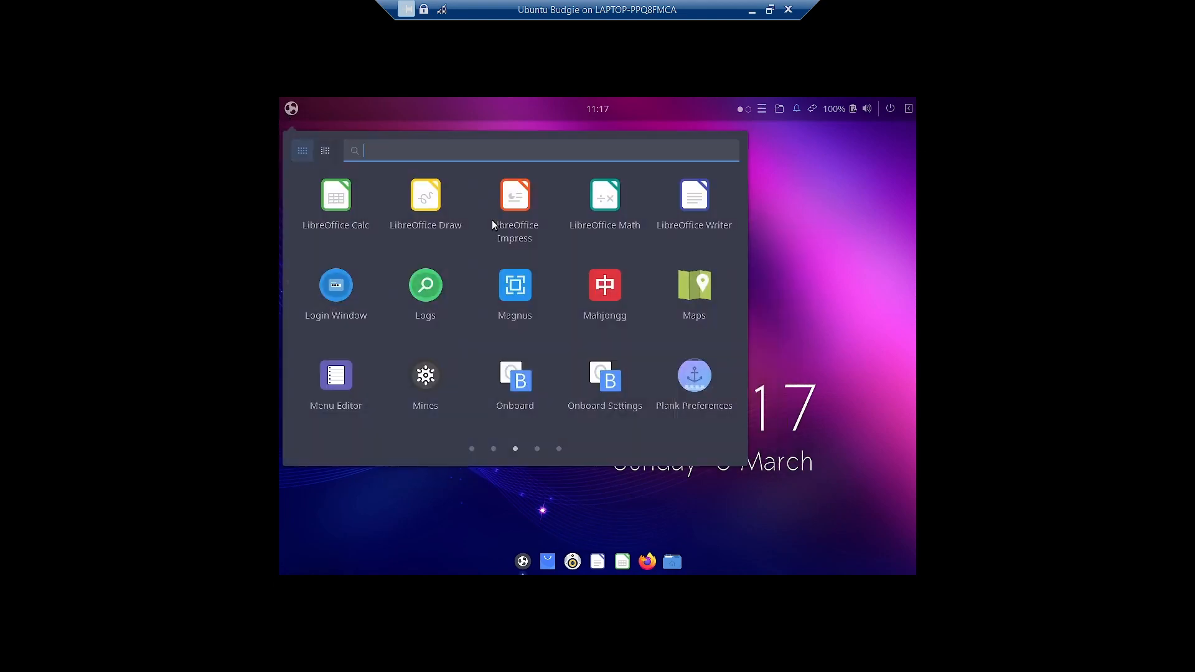
- Launch Login Window settings from menu page 3 and authenticate with the account password
click(537, 449)
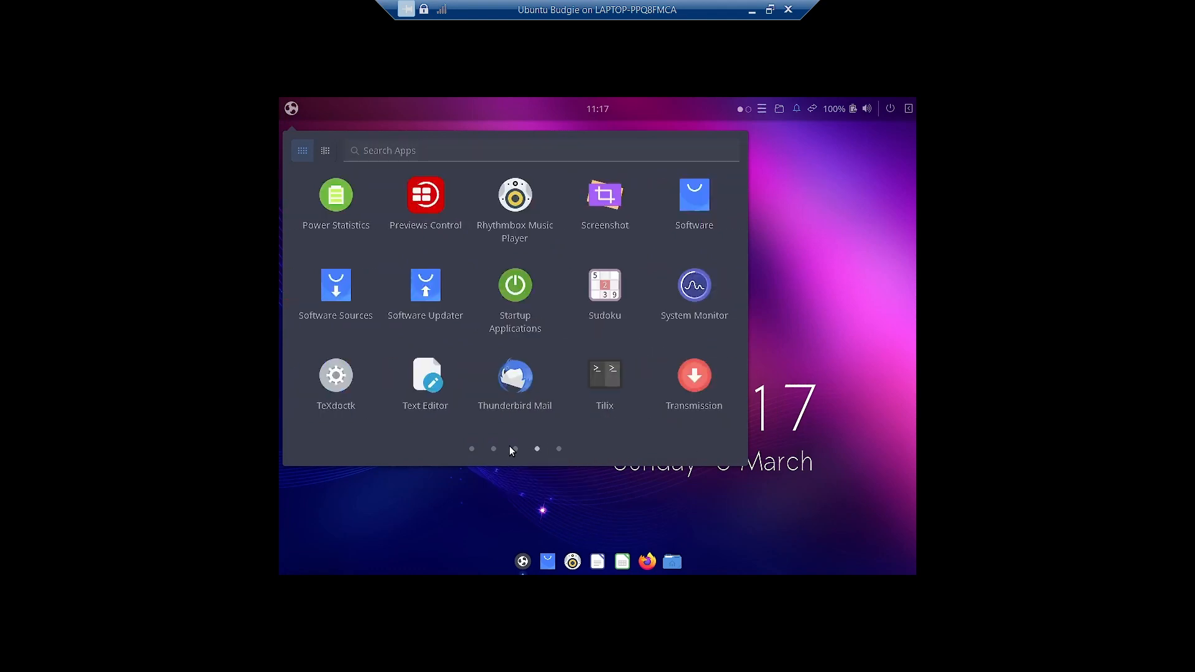
click(511, 448)
click(336, 287)
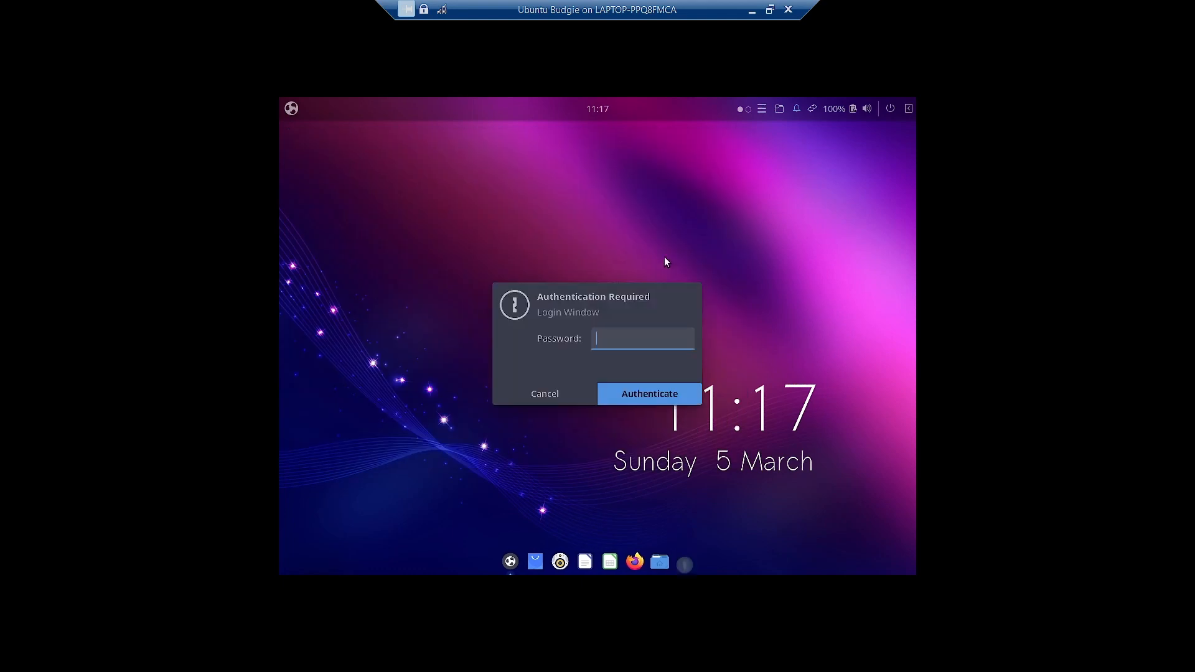
text(******)
key(Return)
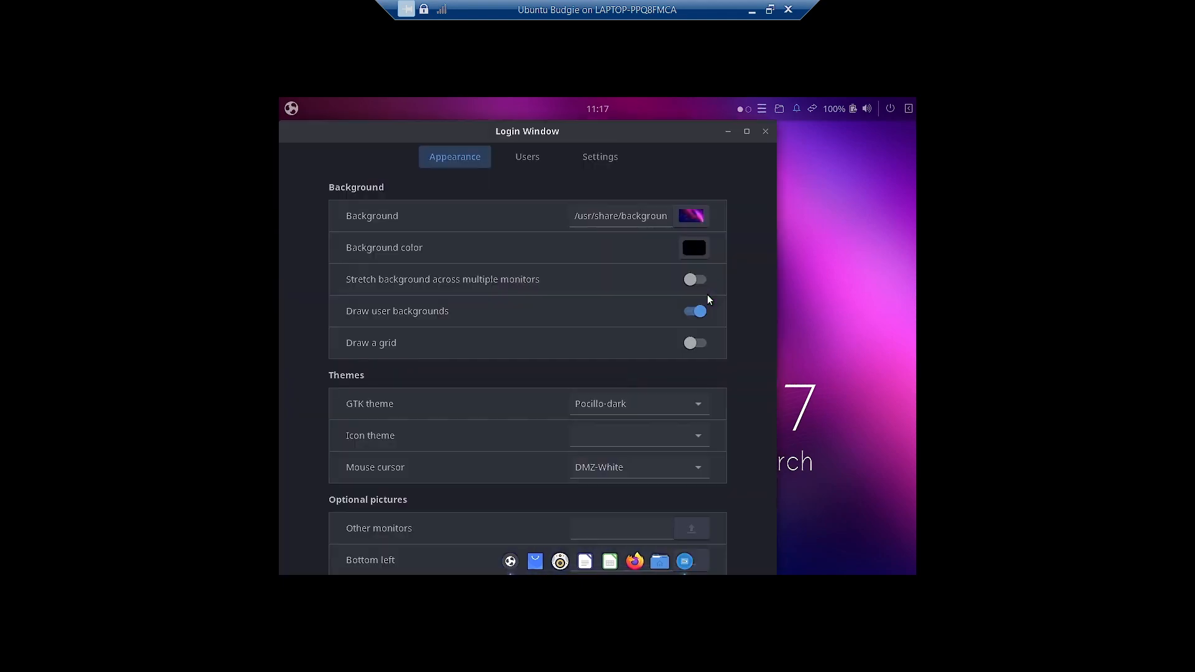
- Review the Users, Settings and Appearance login pages, then close Login Window
drag(543, 134, 618, 135)
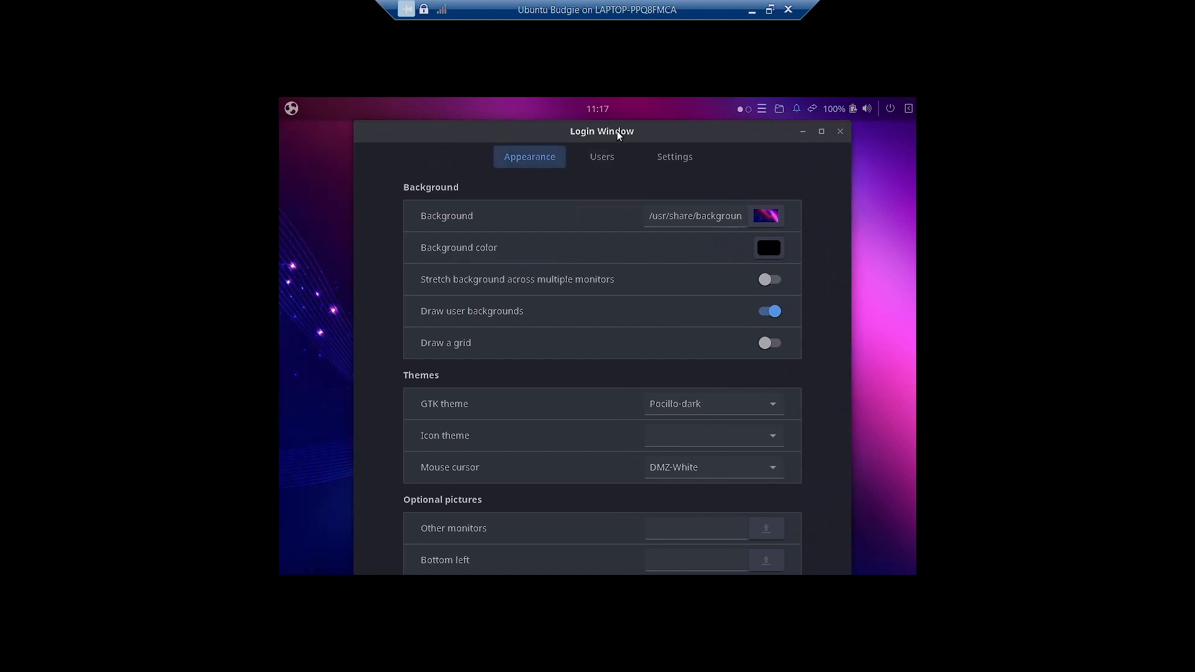
click(604, 156)
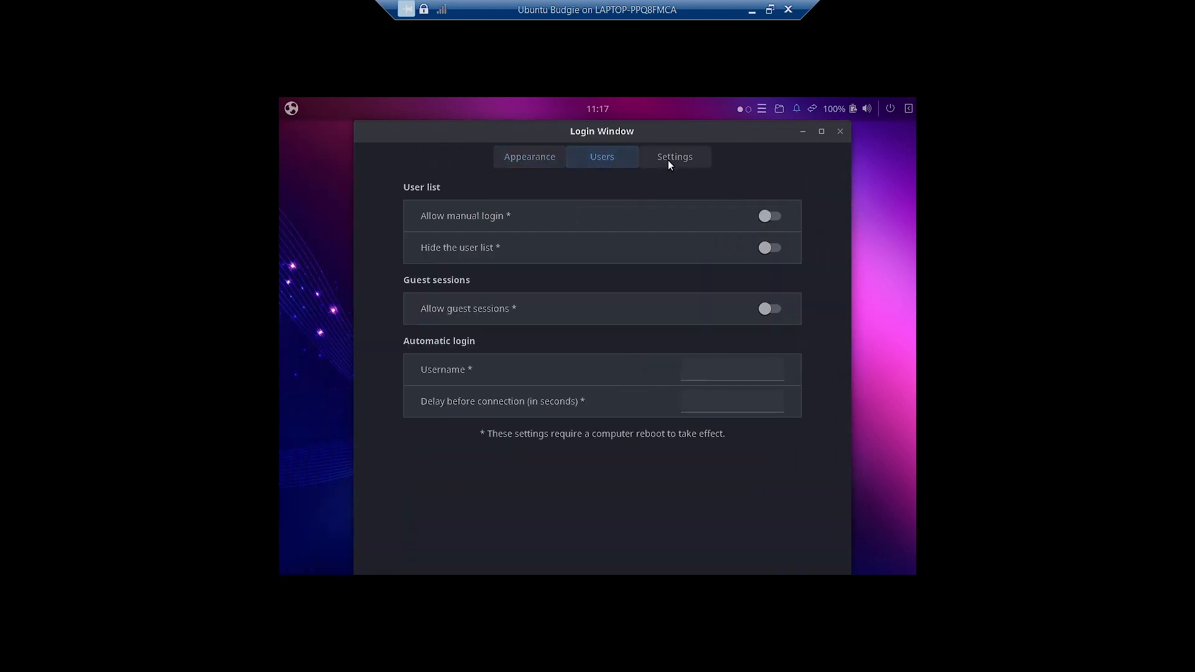
click(669, 162)
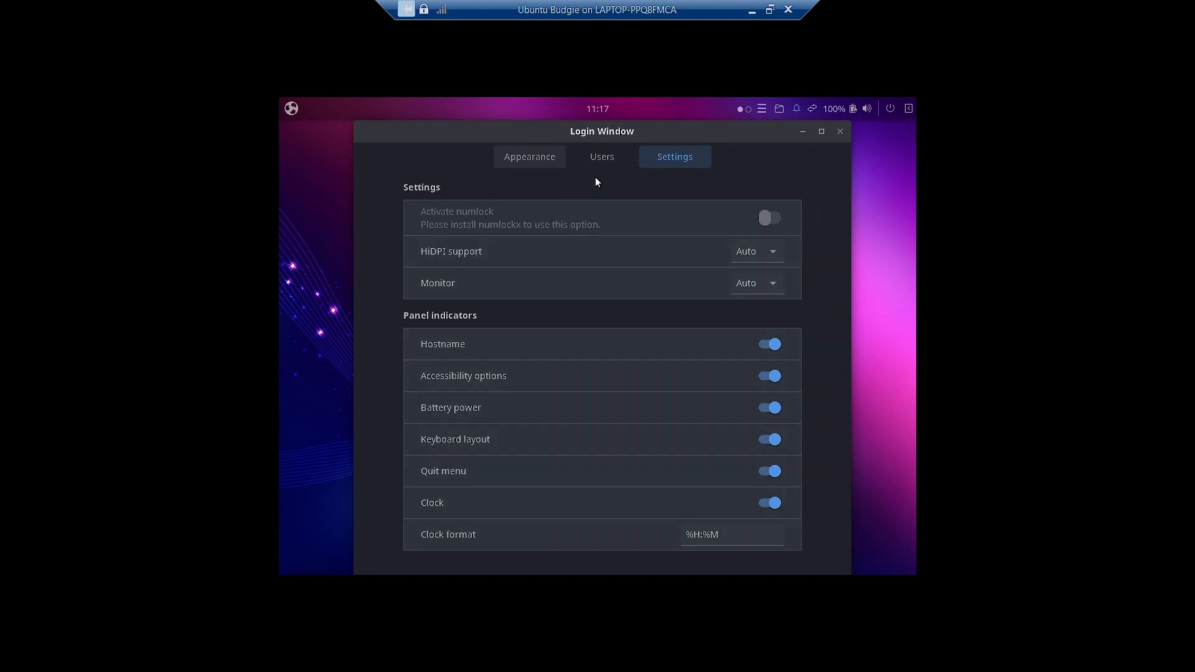
click(609, 157)
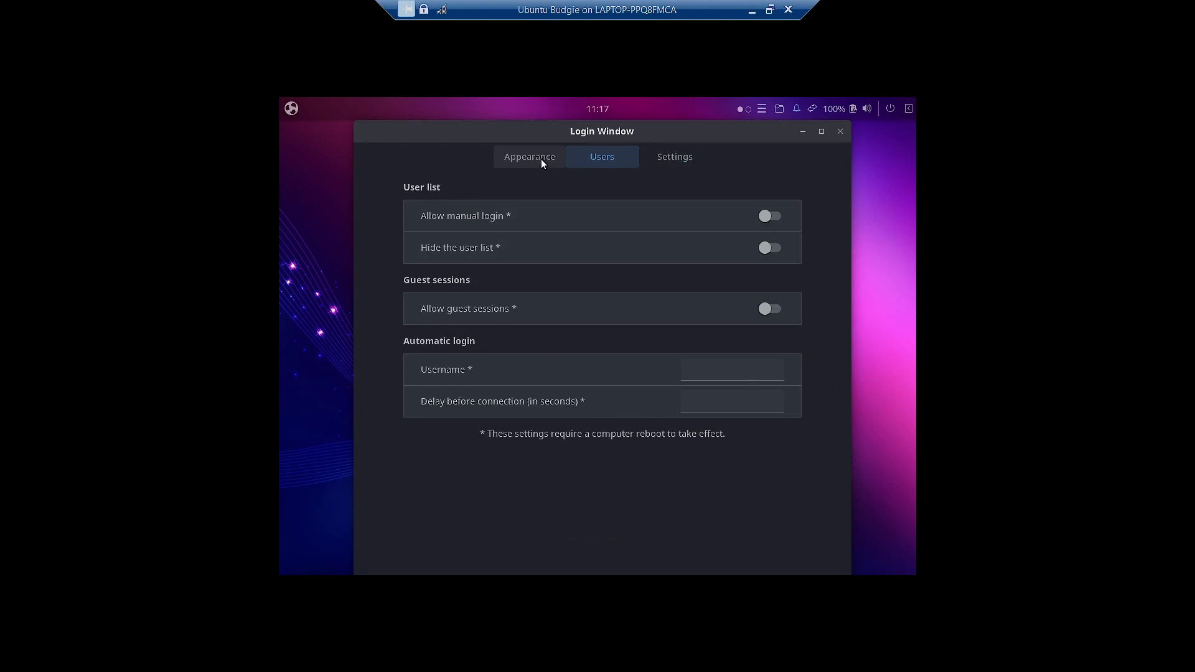
click(541, 162)
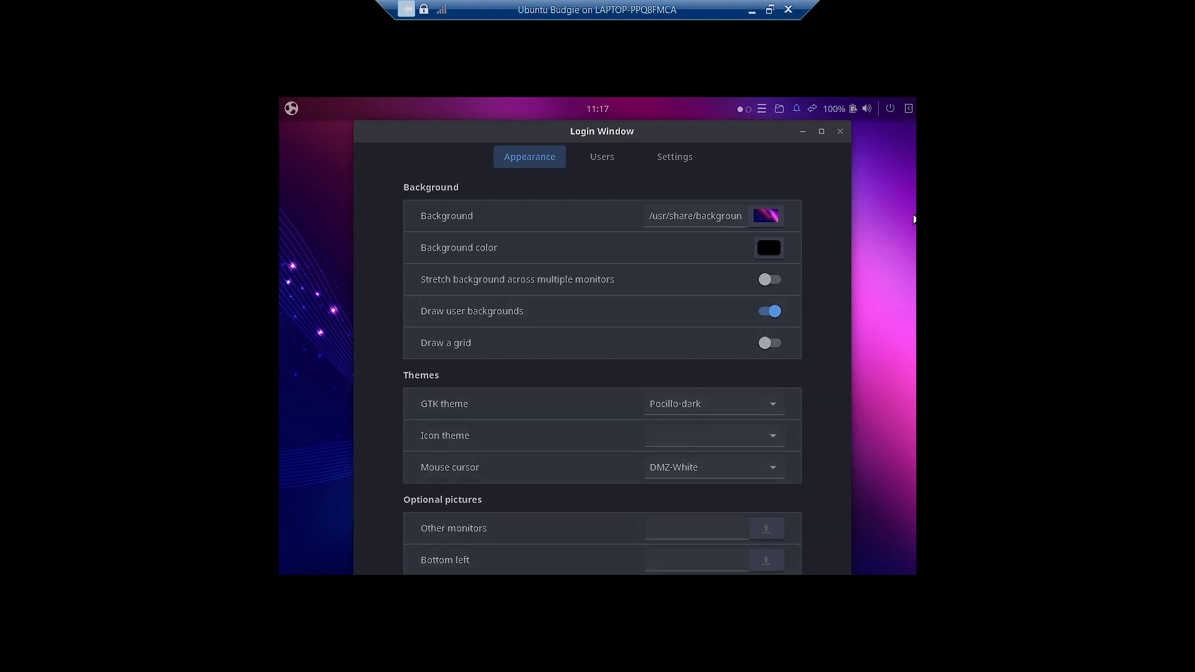
click(840, 130)
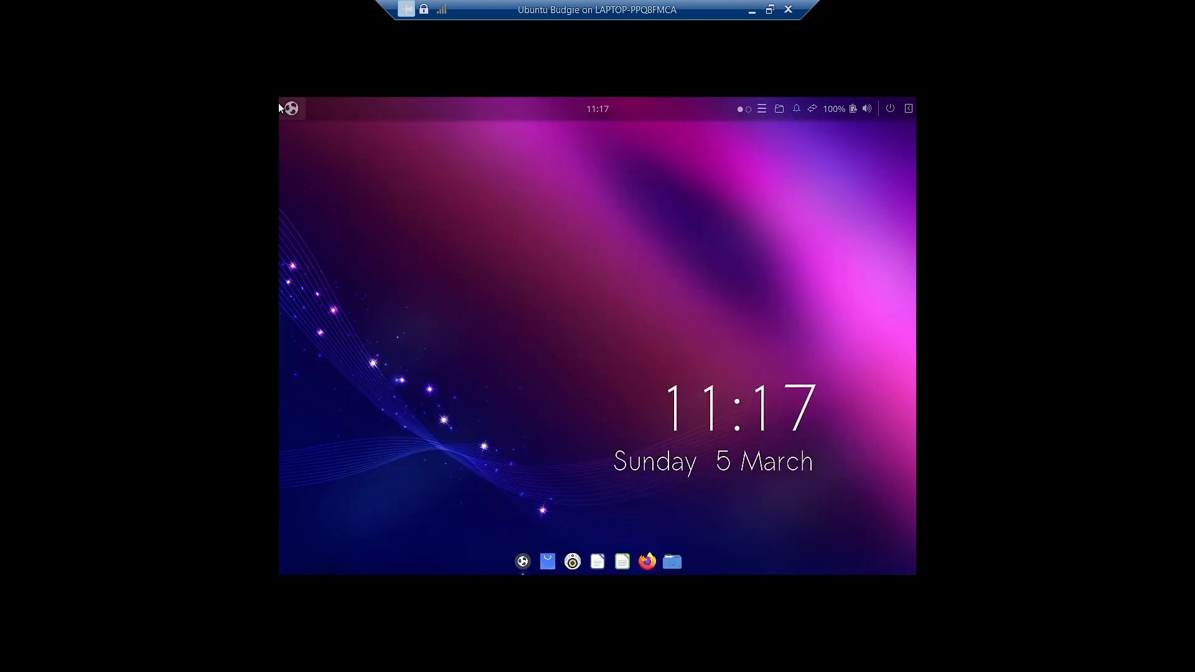
- Launch System Monitor from the fourth menu page and check its About information
click(291, 109)
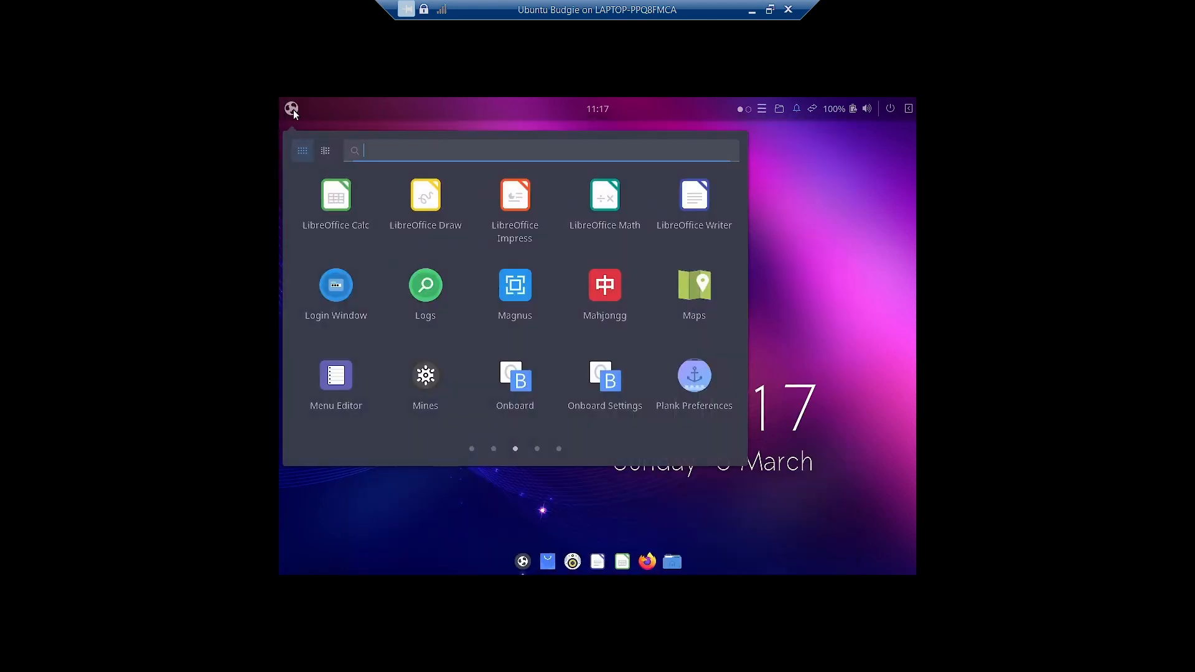
click(536, 447)
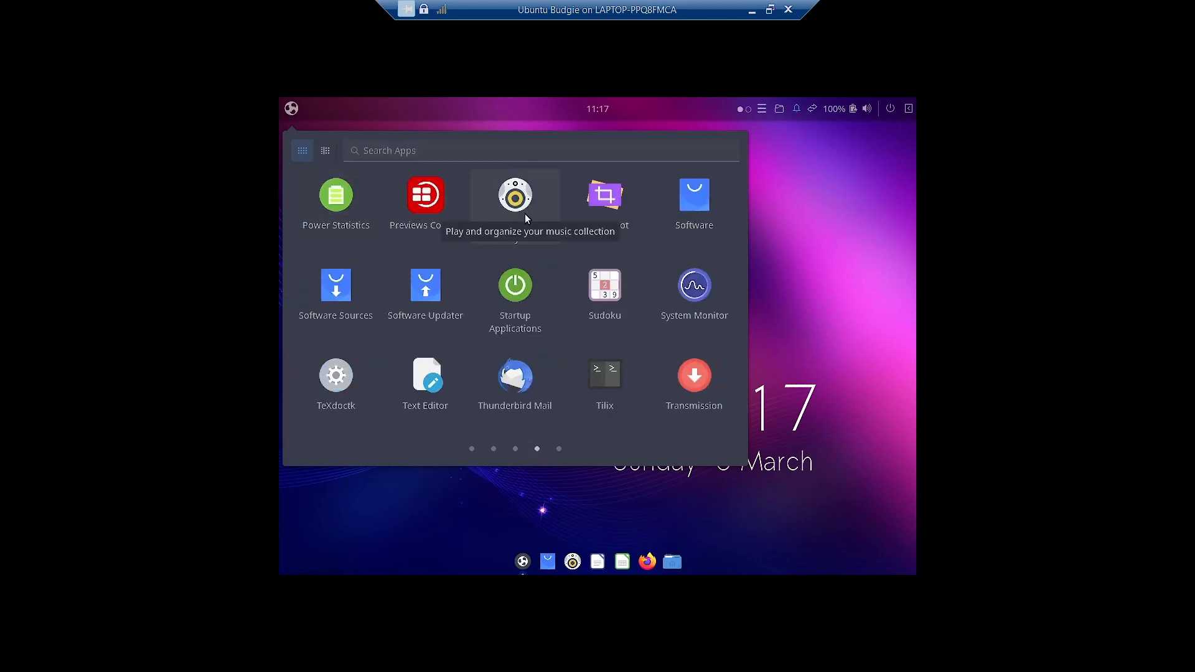
click(705, 317)
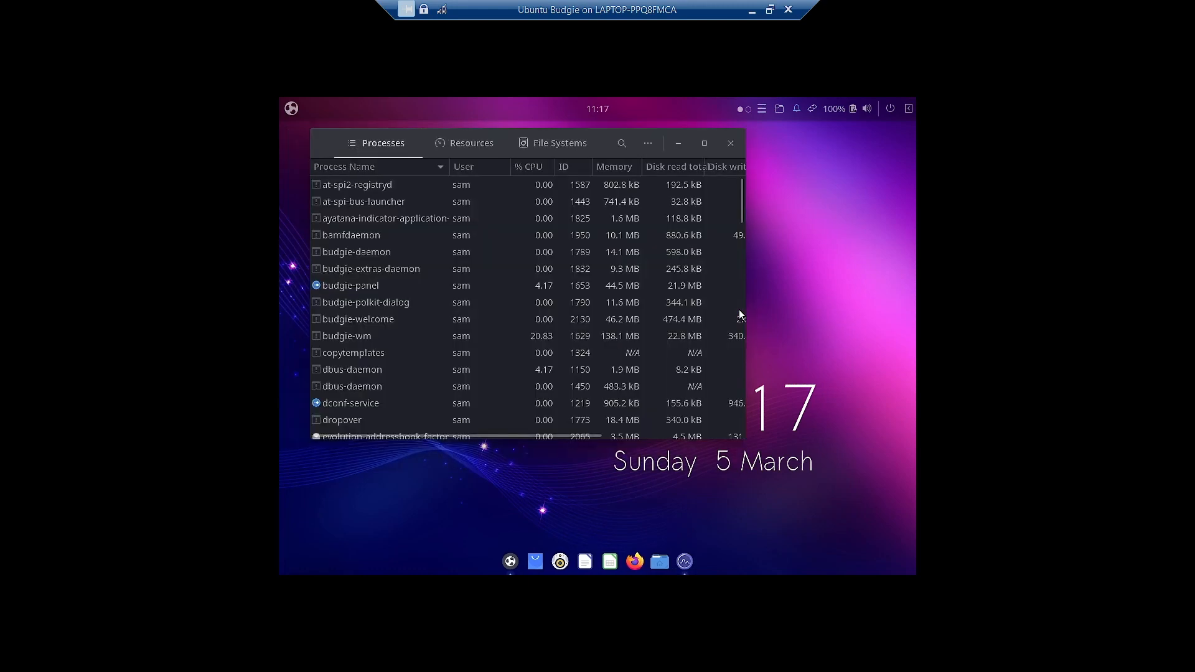
click(650, 144)
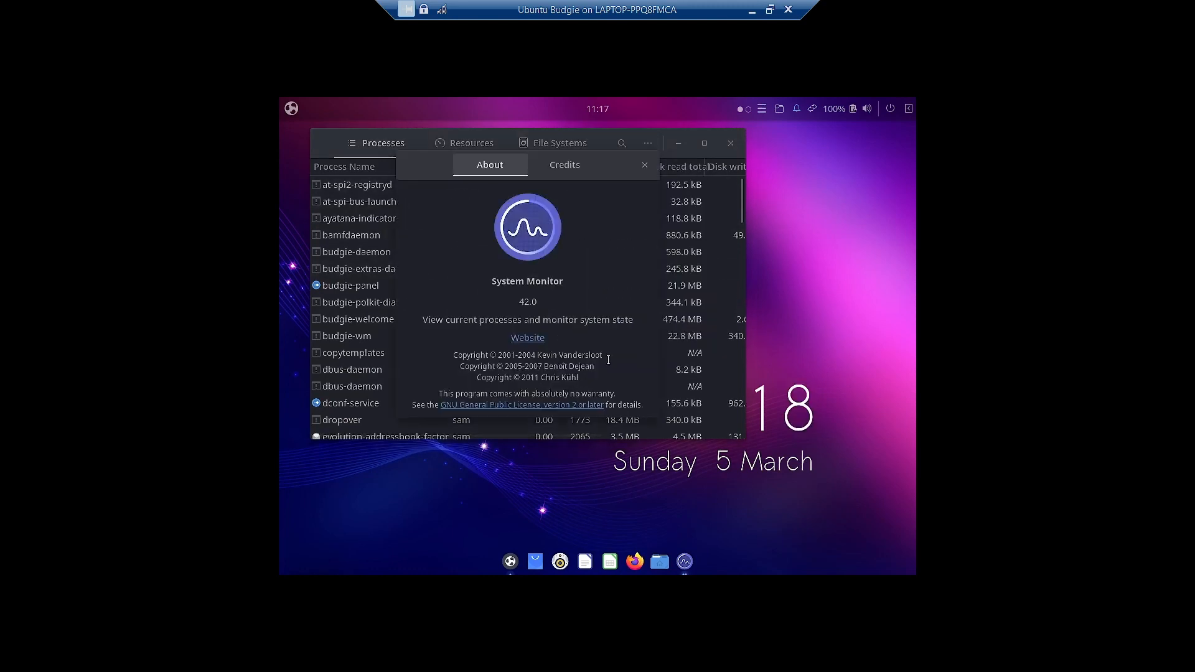
click(644, 165)
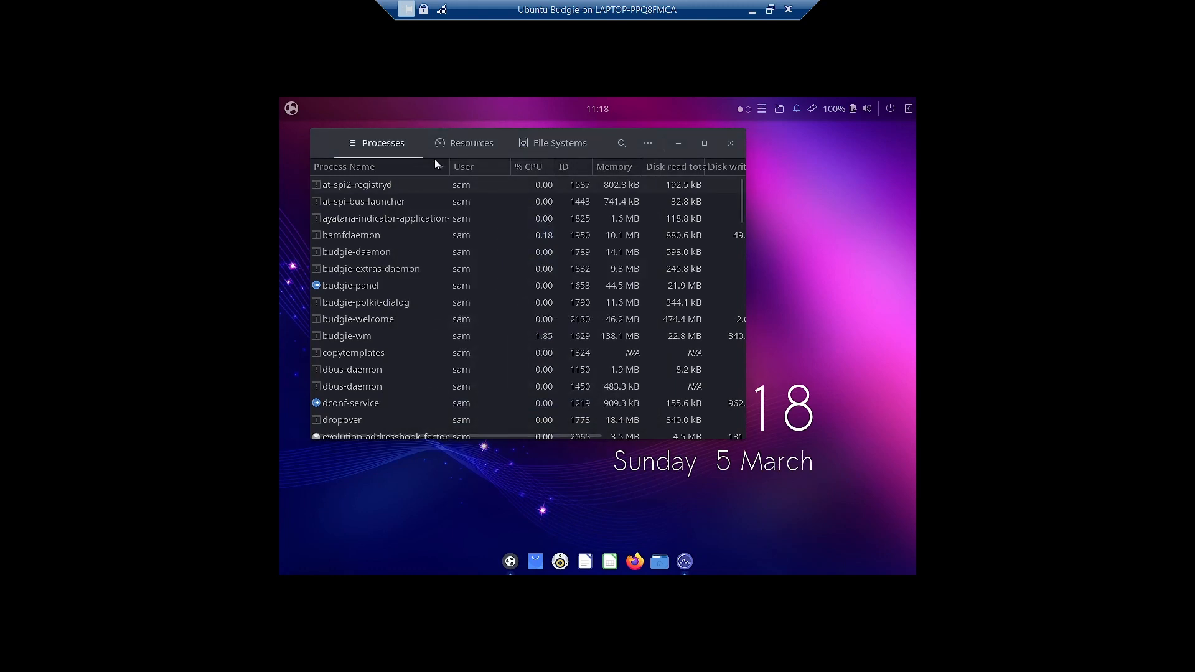
- View the CPU, memory and network graphs on the Resources page
click(468, 147)
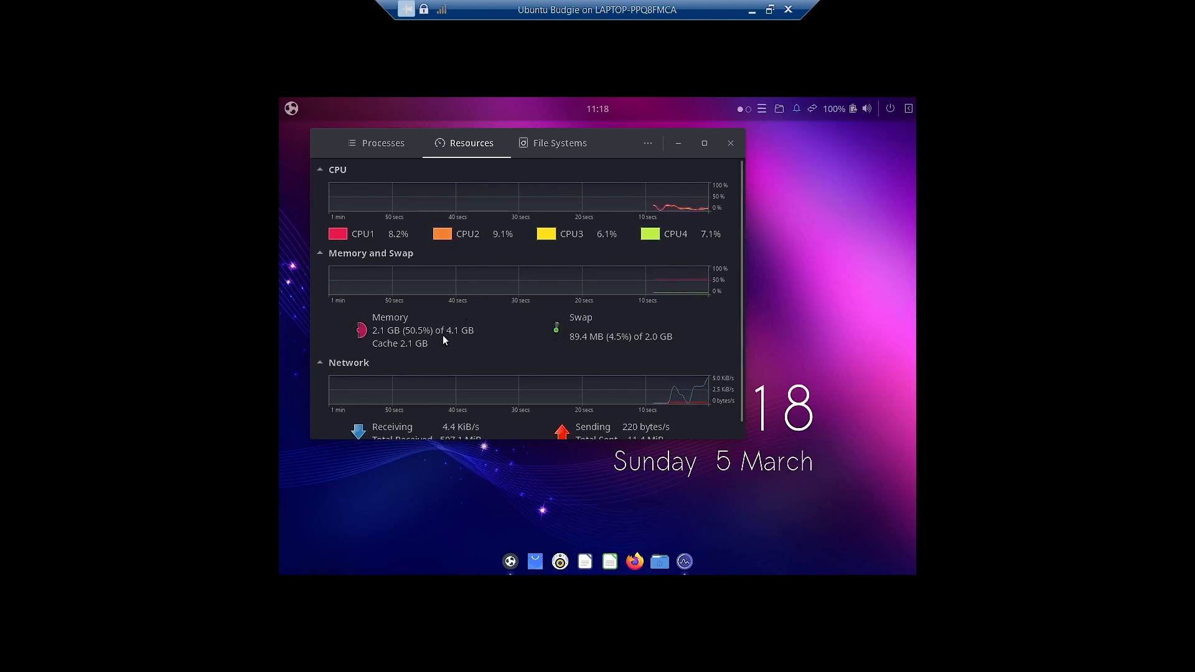
click(510, 558)
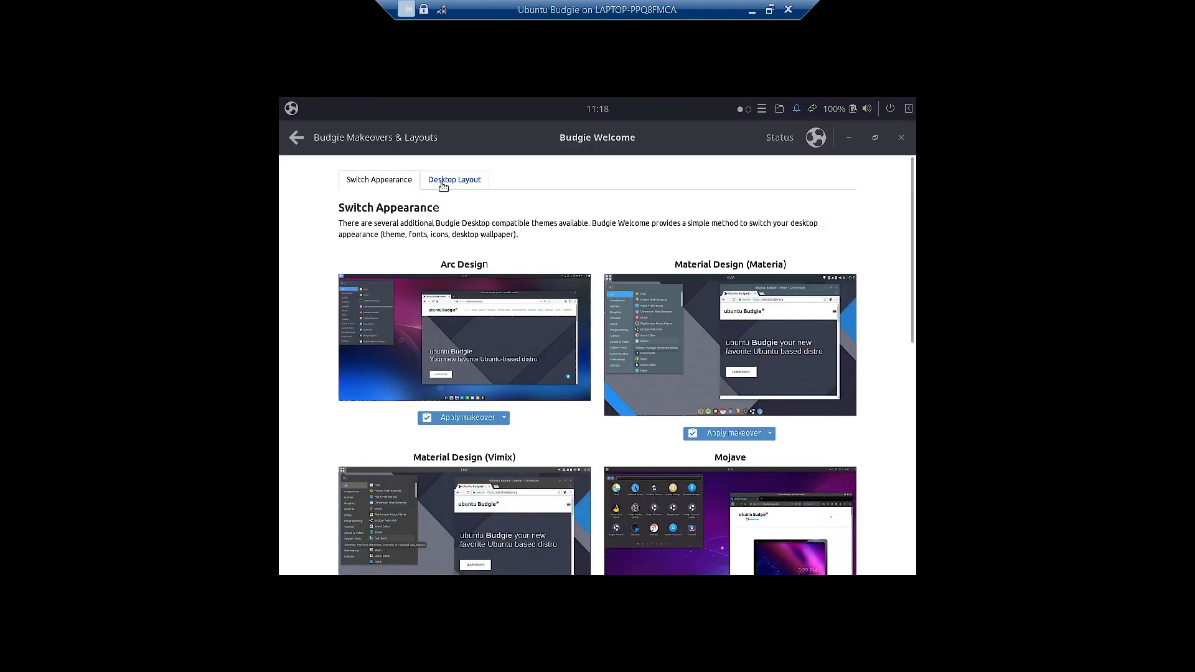
click(848, 139)
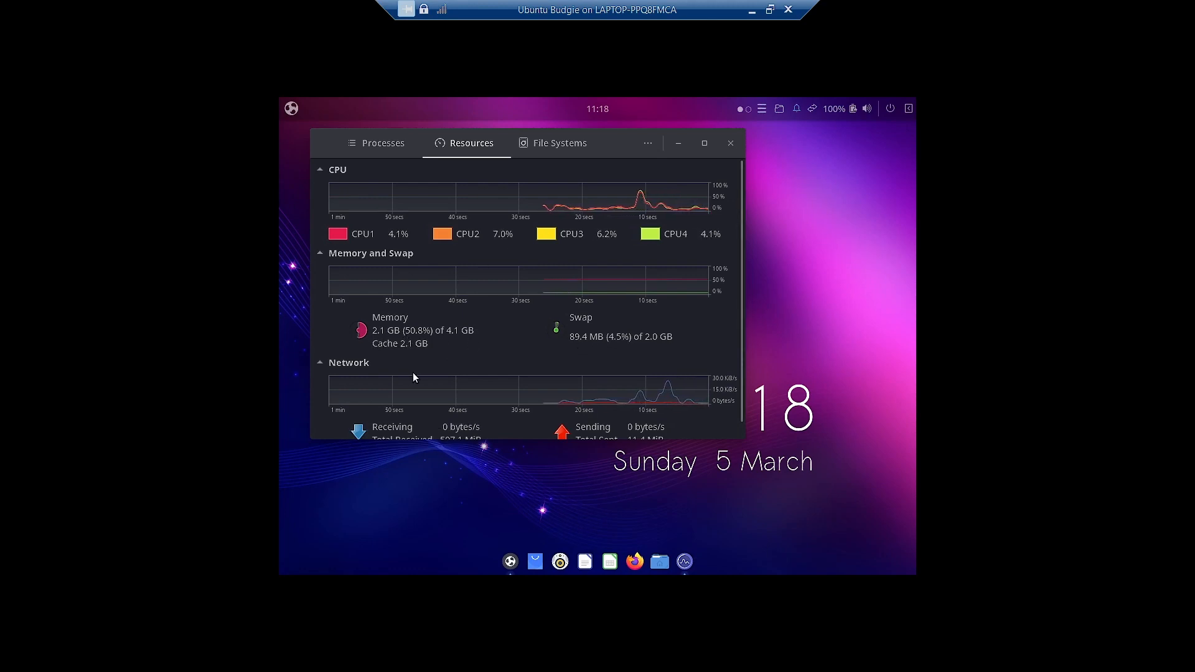
scroll(730, 395, down, 1)
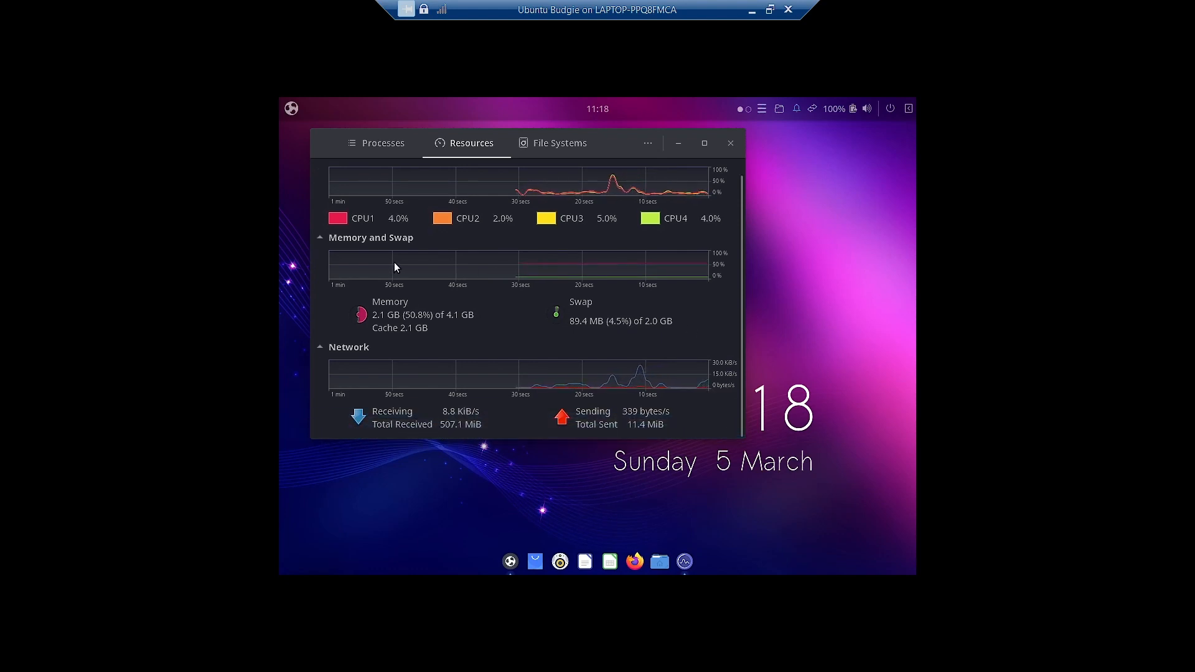
- Check the /dev/sda3 root file system (8% of 131.2 GB used), then close System Monitor
click(571, 142)
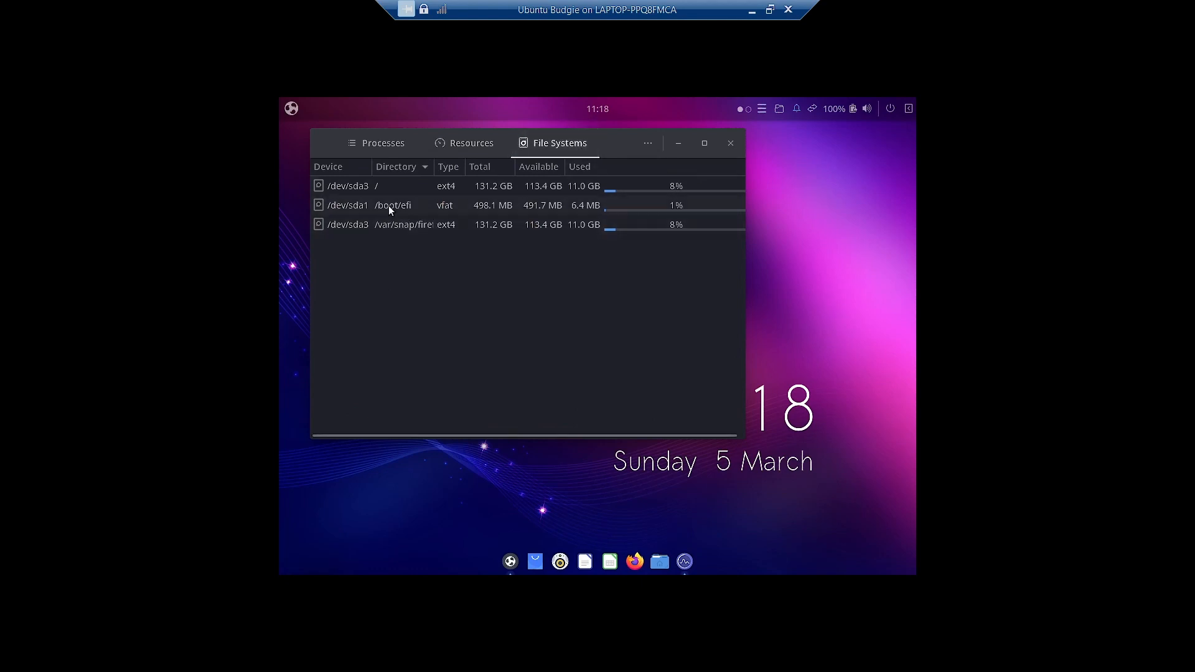
click(394, 186)
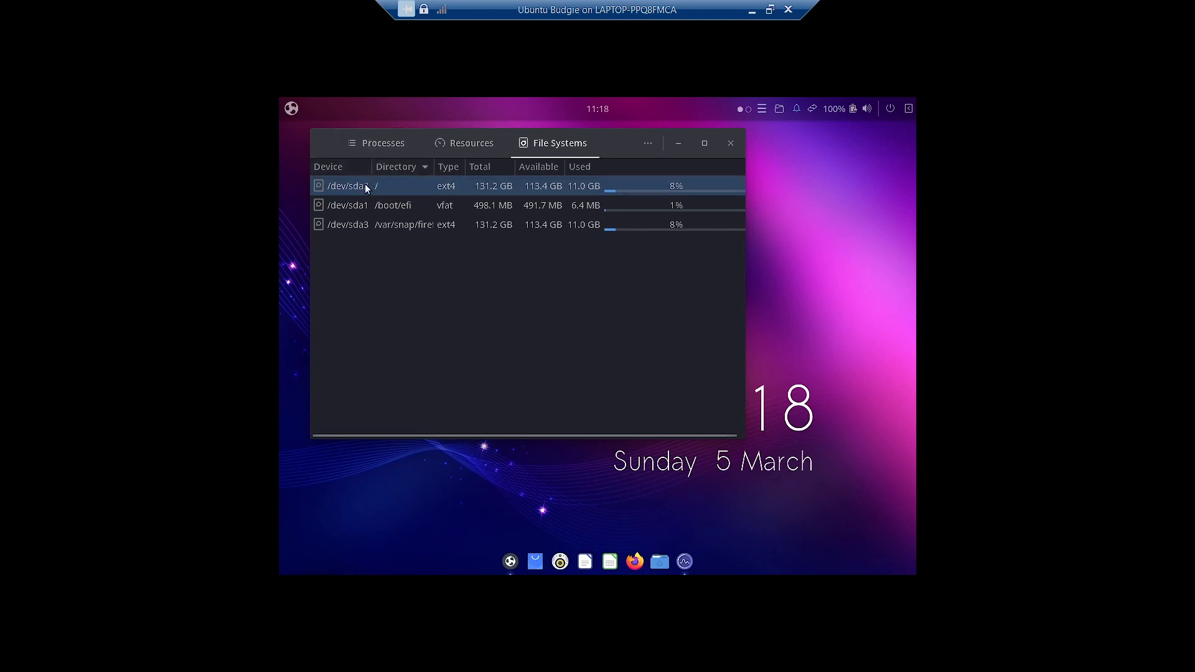
click(402, 138)
click(721, 147)
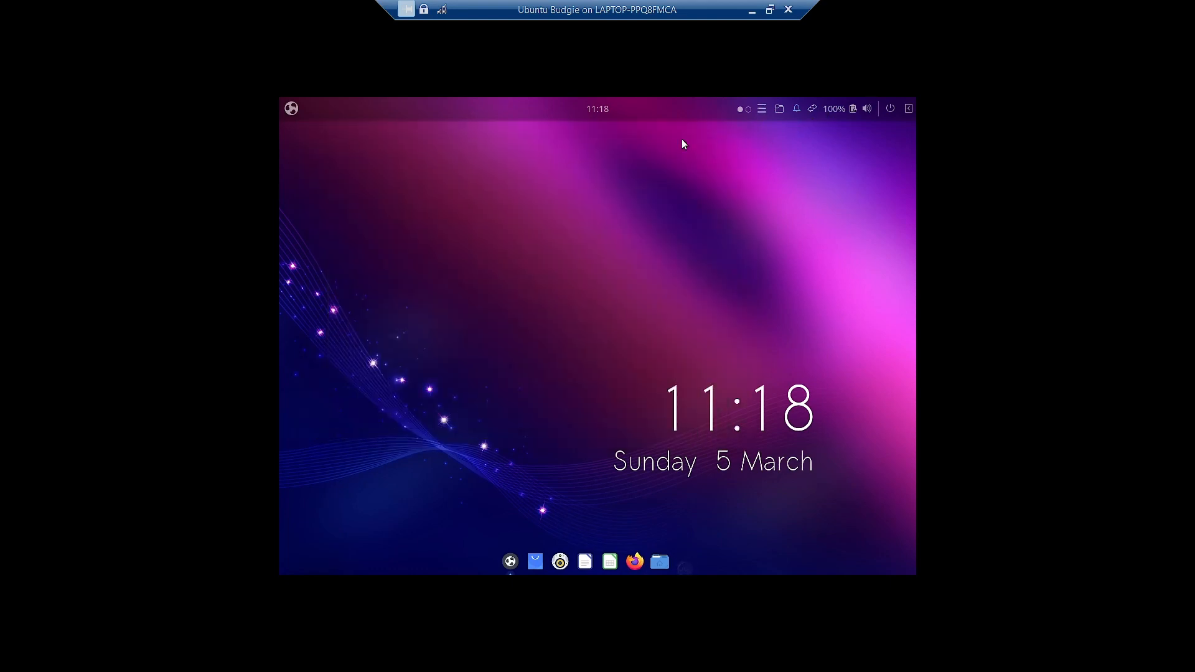
- Open Tilix to a shell prompt, close it, and bring the applications menu back
click(290, 110)
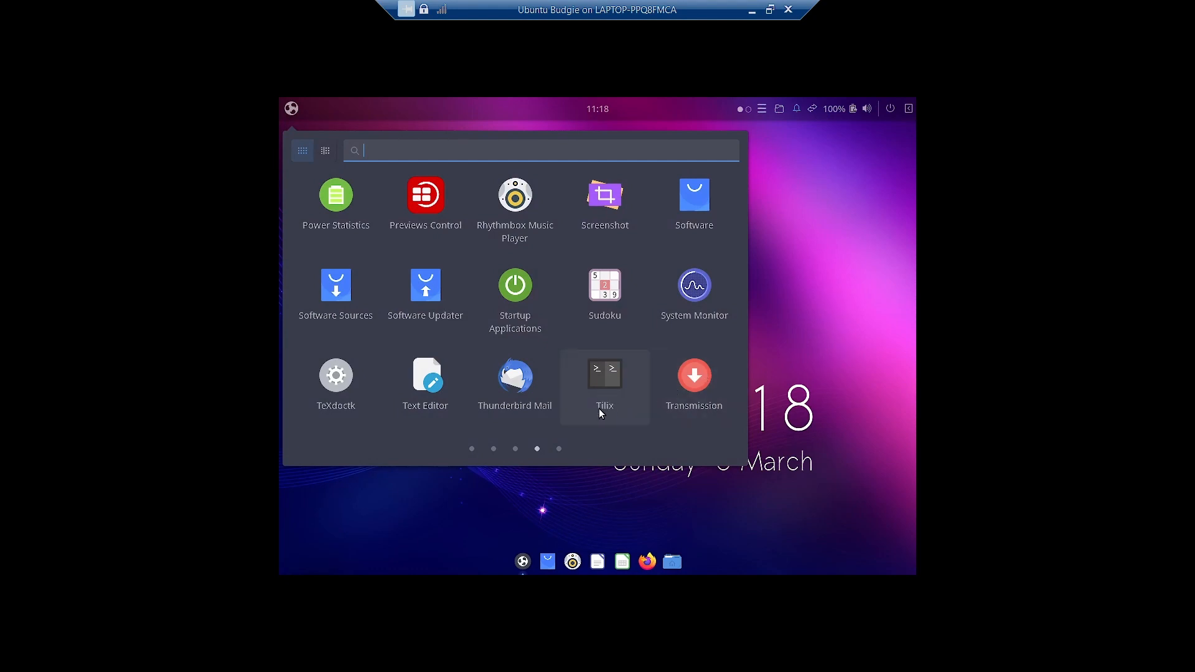
click(622, 399)
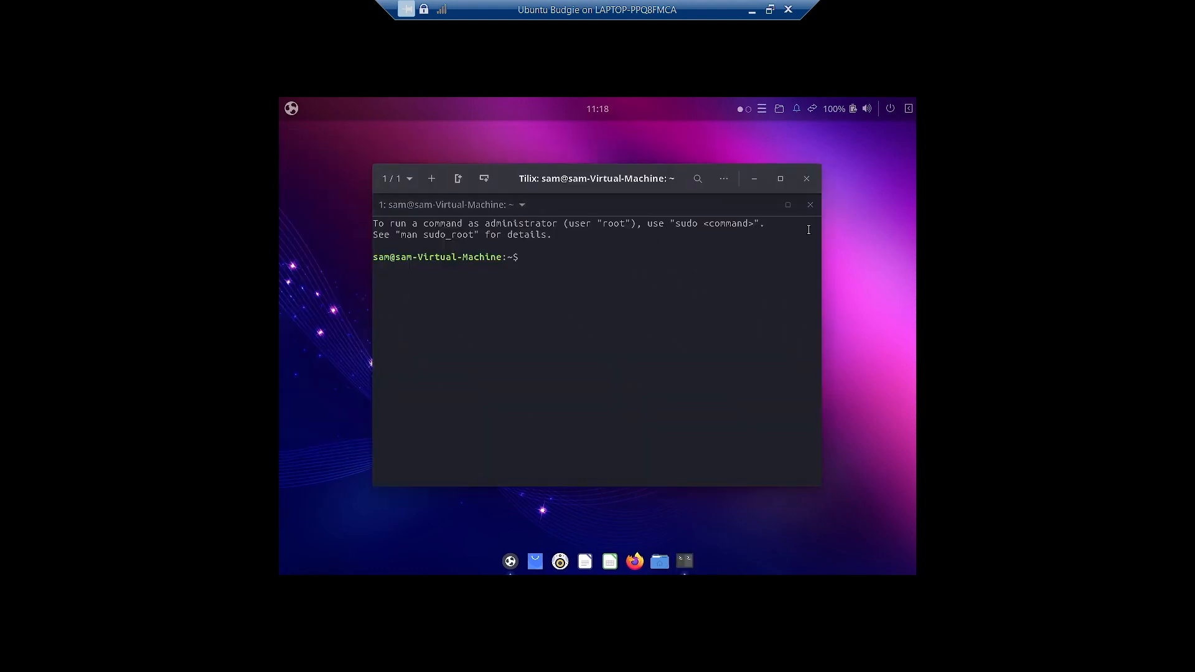
click(811, 179)
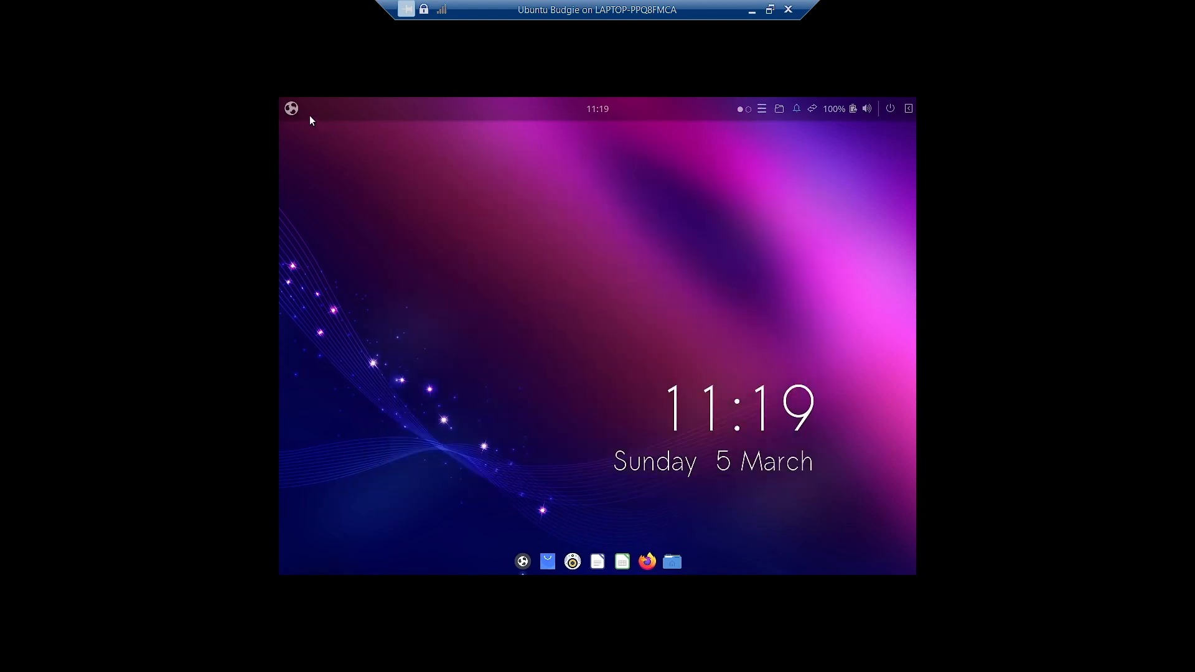
click(291, 109)
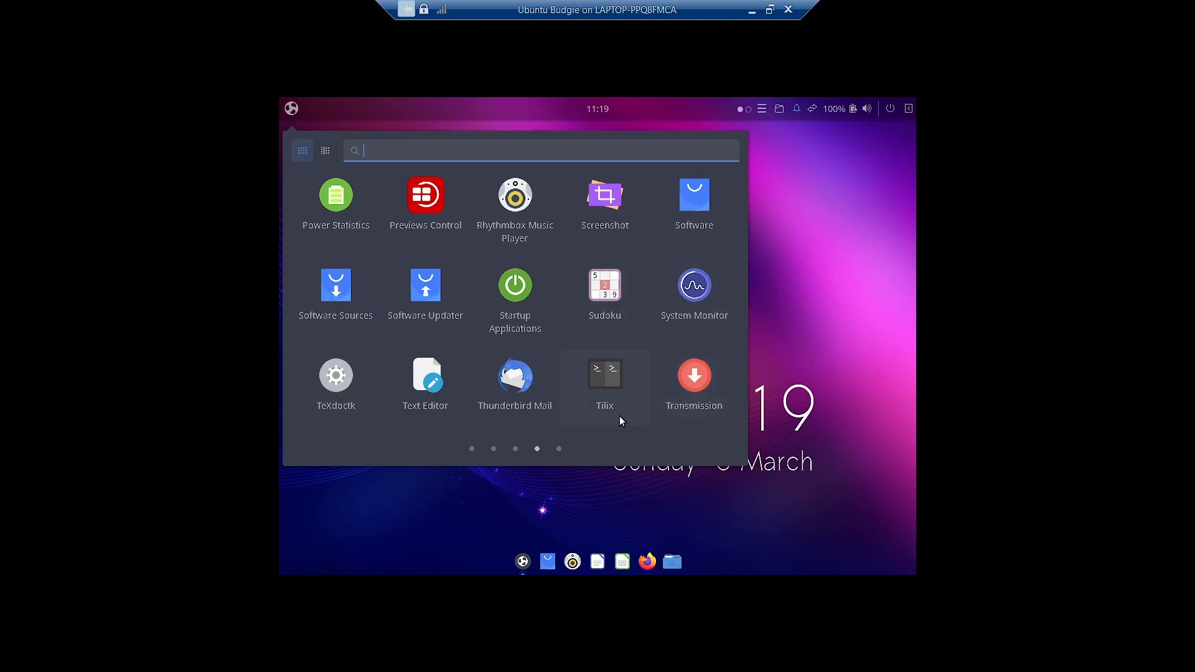
- Open Window Shuffler Control, review Layouts, Window rules, Applet and Miscellaneous pages, then close it
click(558, 448)
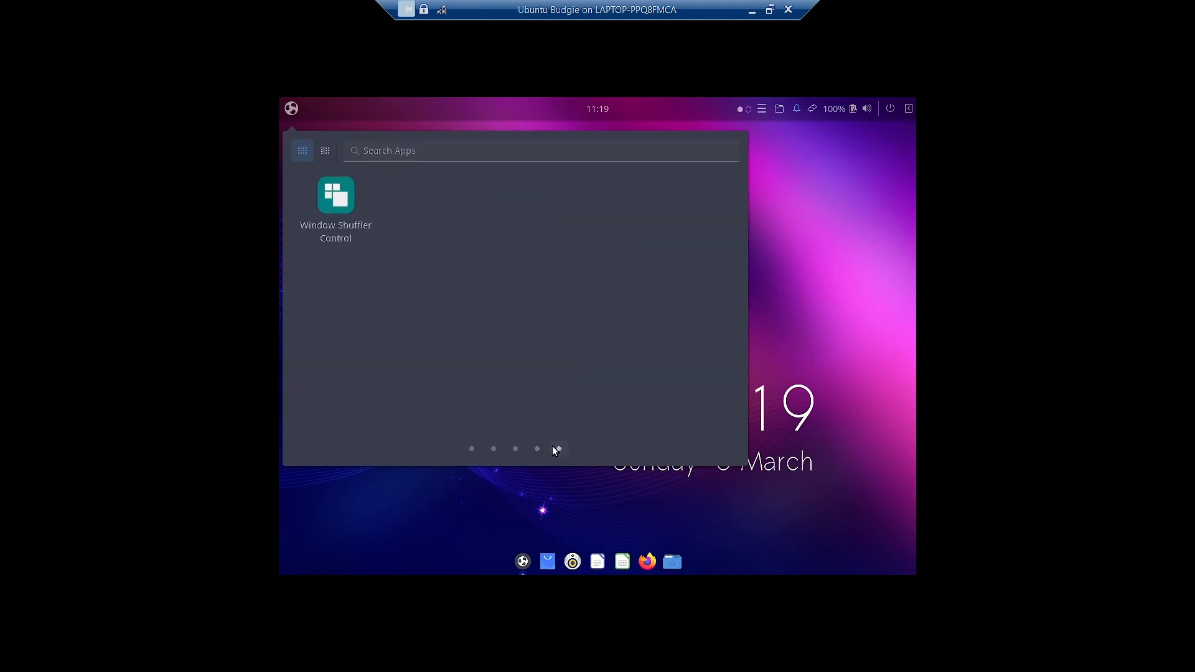
click(339, 236)
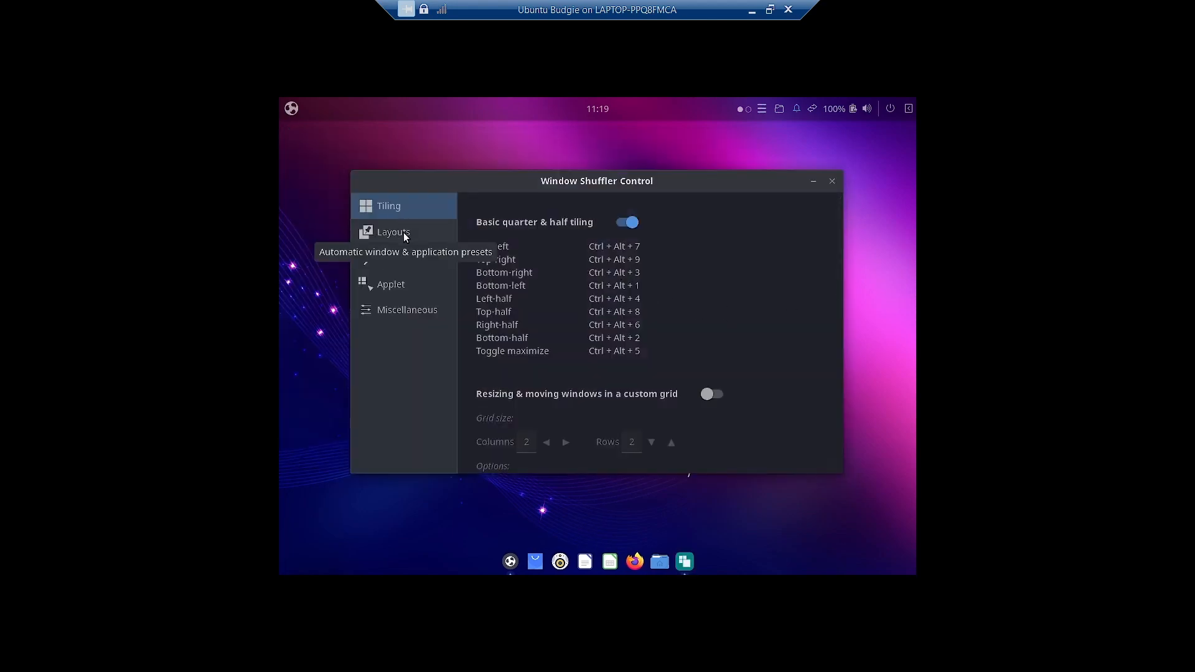
click(401, 237)
click(394, 263)
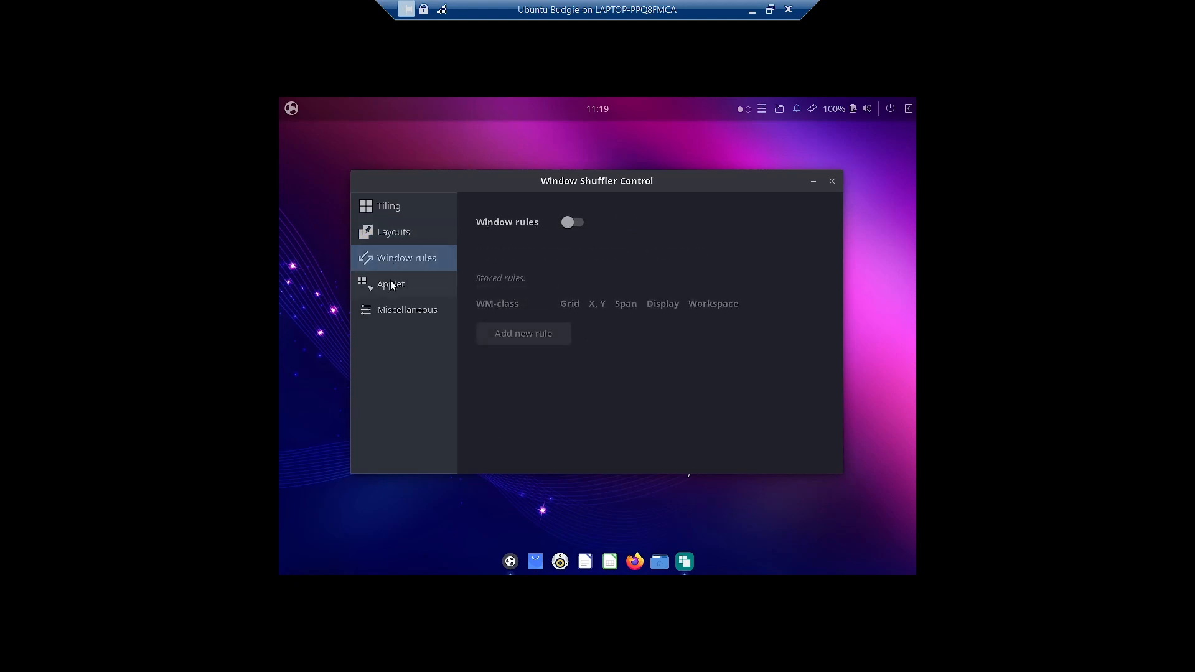
click(390, 283)
click(390, 311)
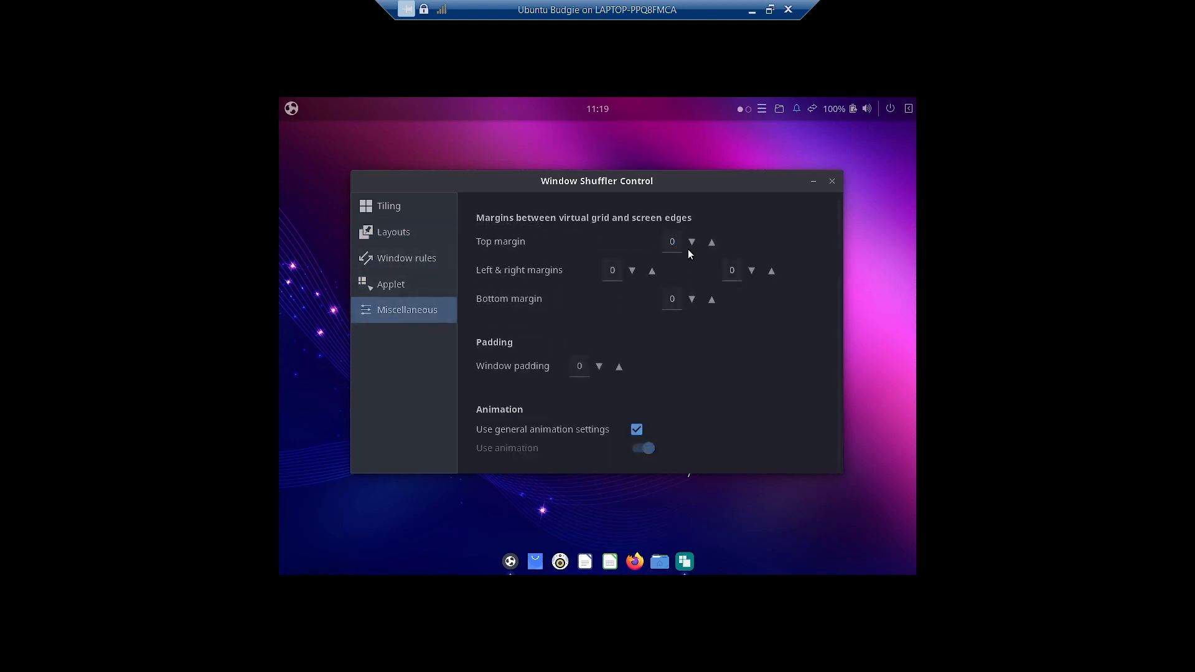
click(831, 183)
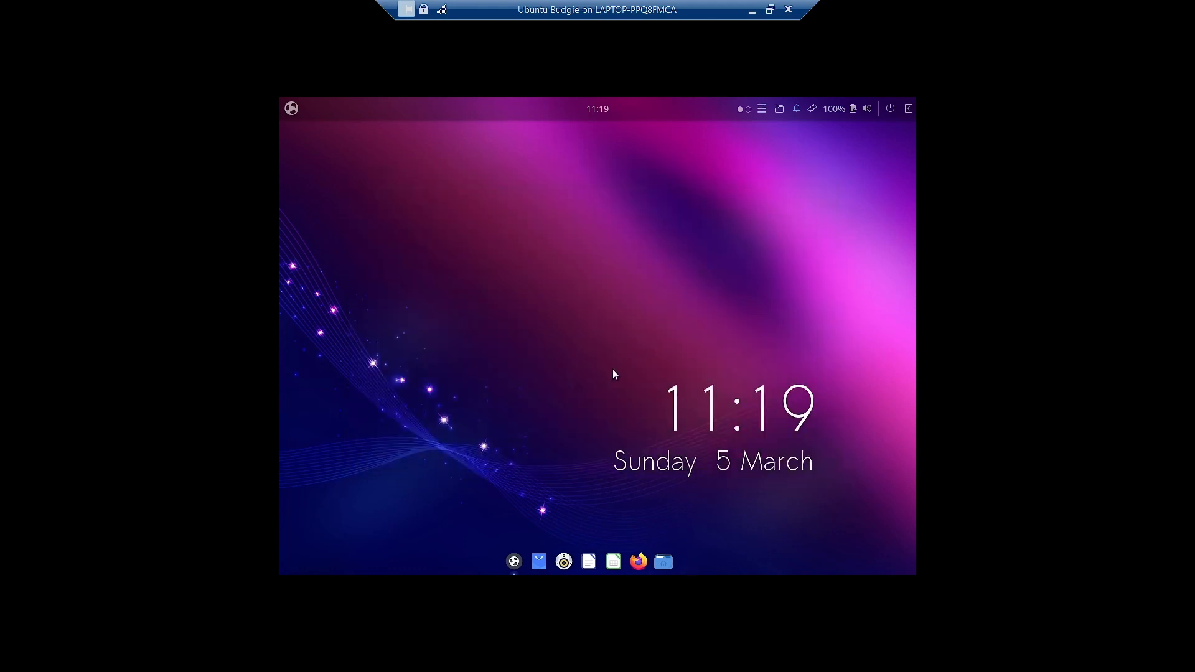
- Open Budgie Welcome's makeovers page, glance at the applications menu, and hide Budgie Welcome
click(523, 563)
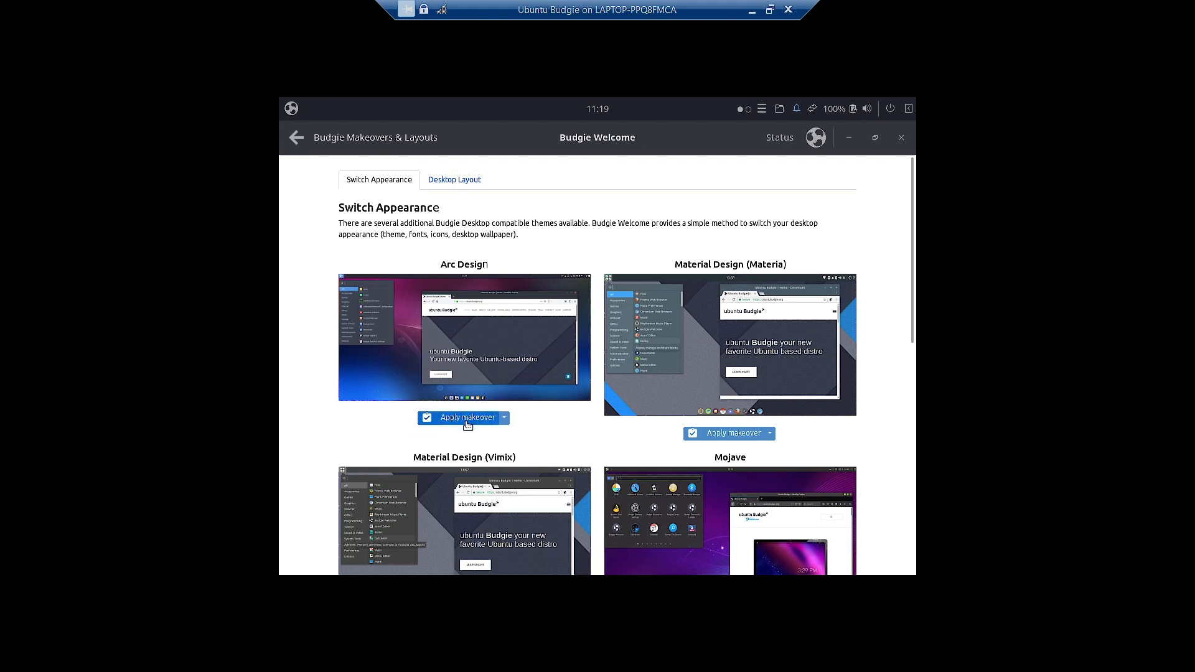
click(290, 109)
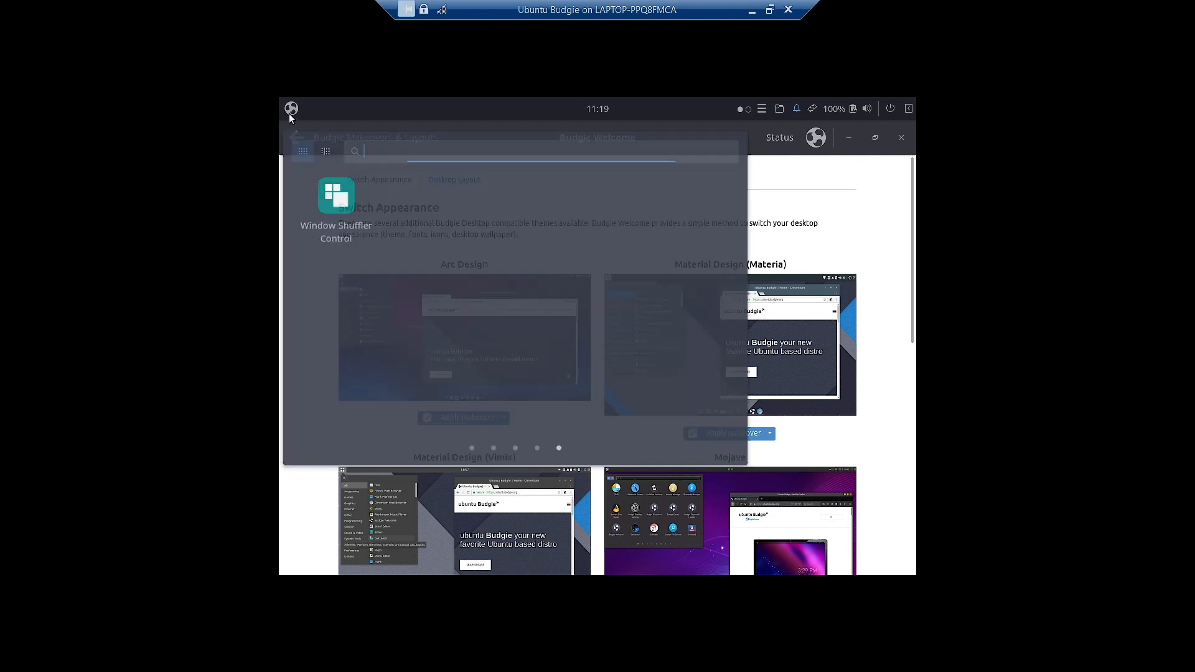
click(851, 138)
click(846, 138)
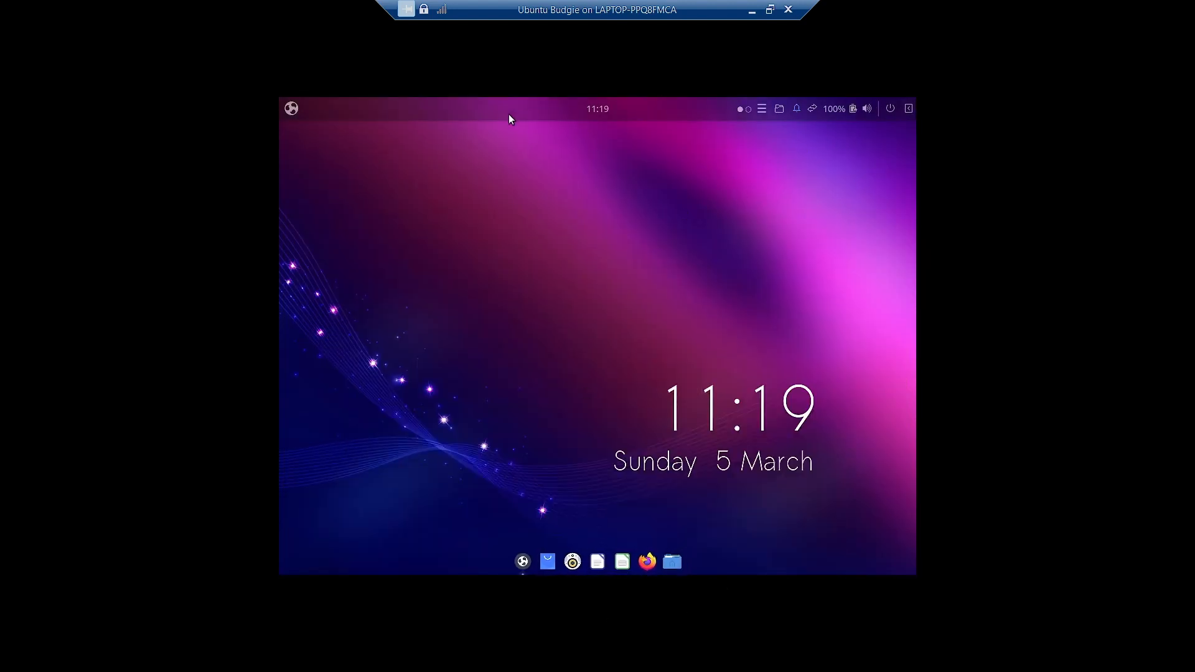
click(290, 109)
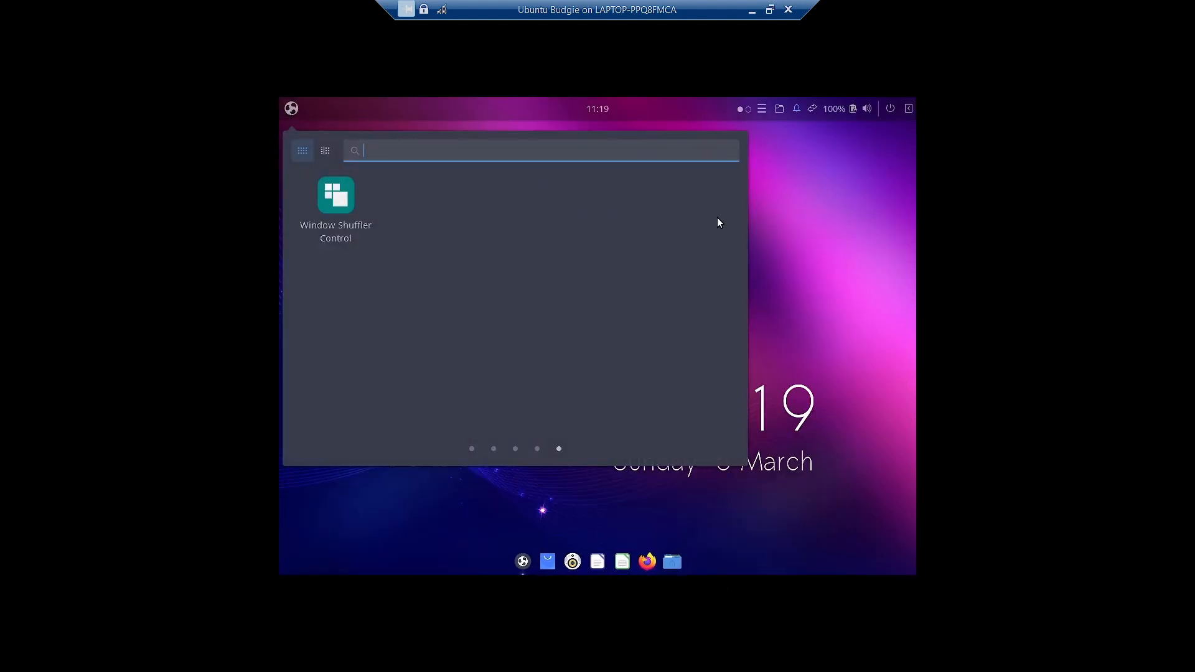
click(826, 303)
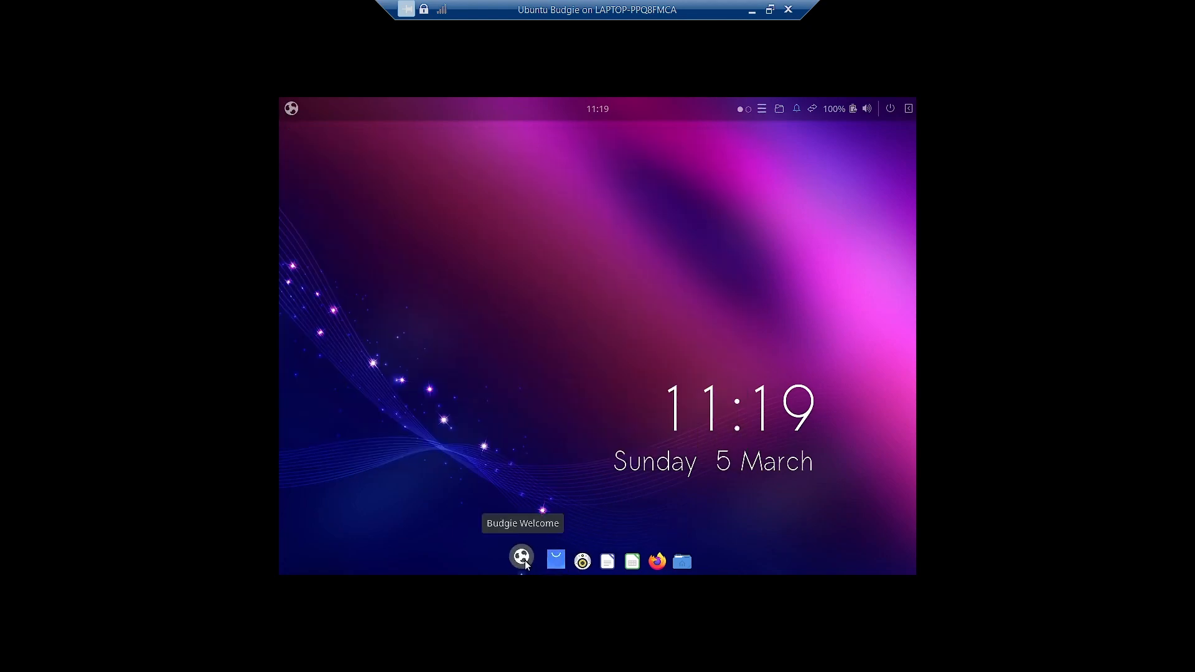
- Apply the Arc Design makeover from Budgie Welcome and hide the window
click(523, 562)
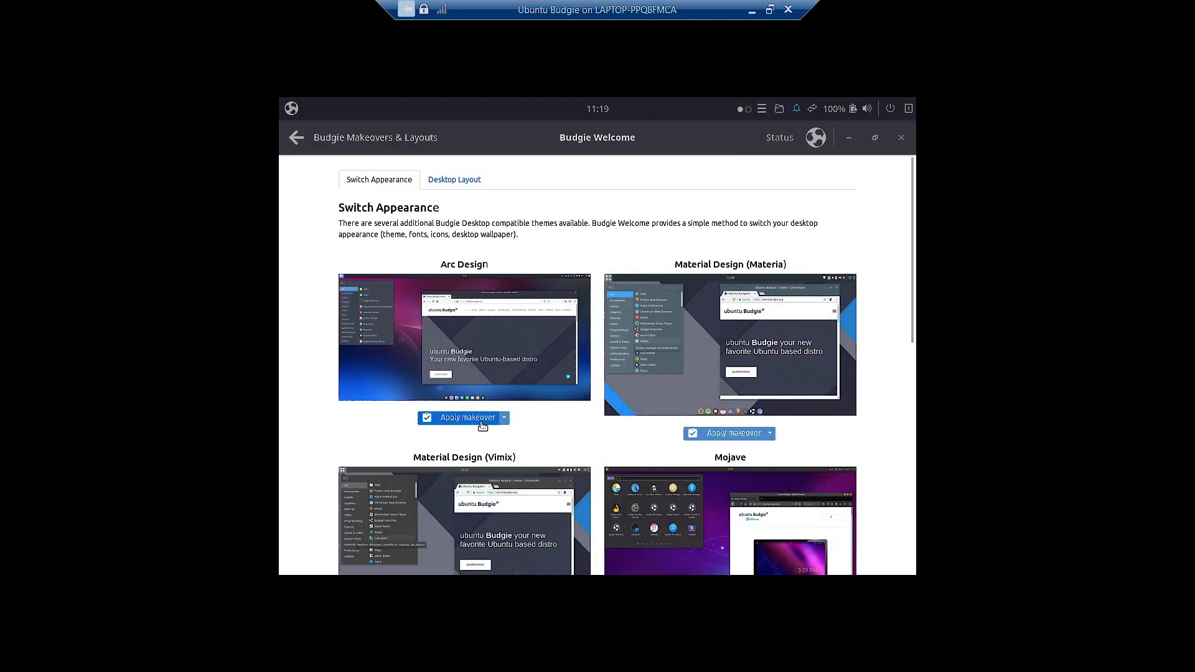
click(482, 426)
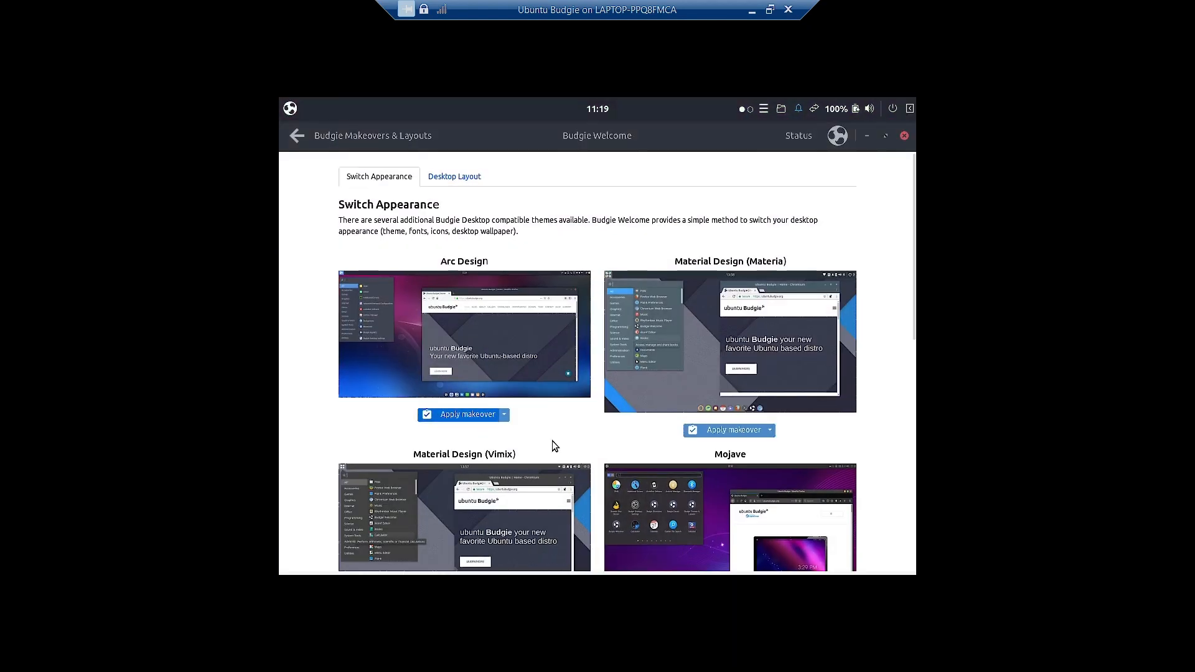
click(865, 135)
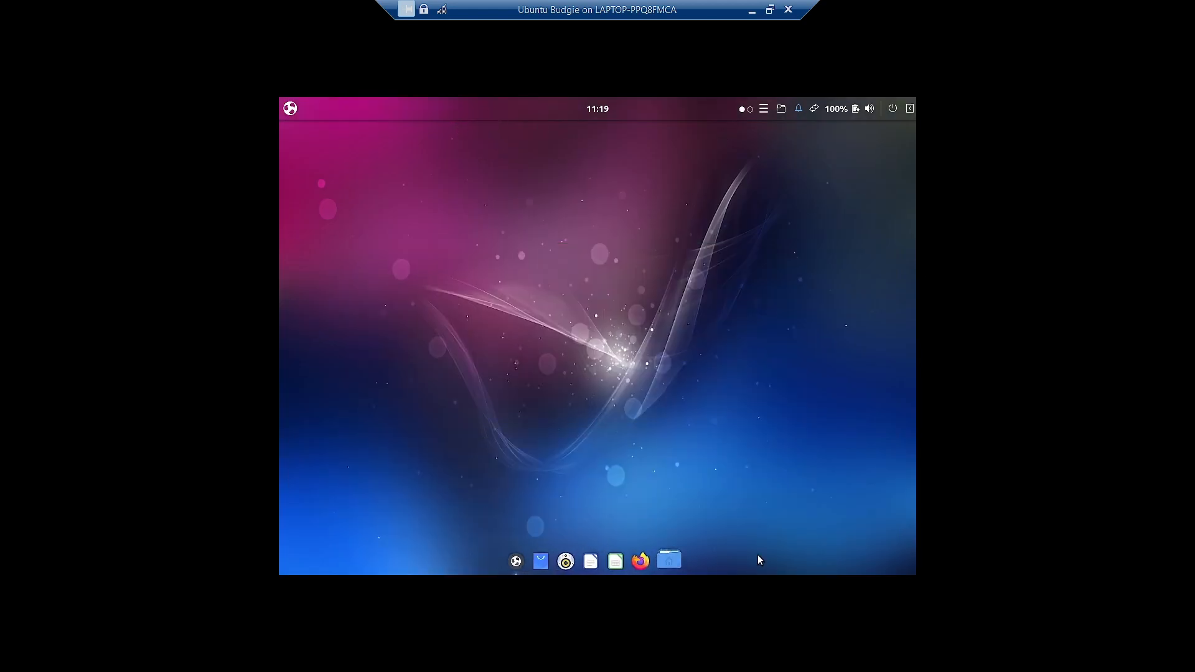
- Browse the first page of the restyled applications menu, then dismiss it
click(290, 108)
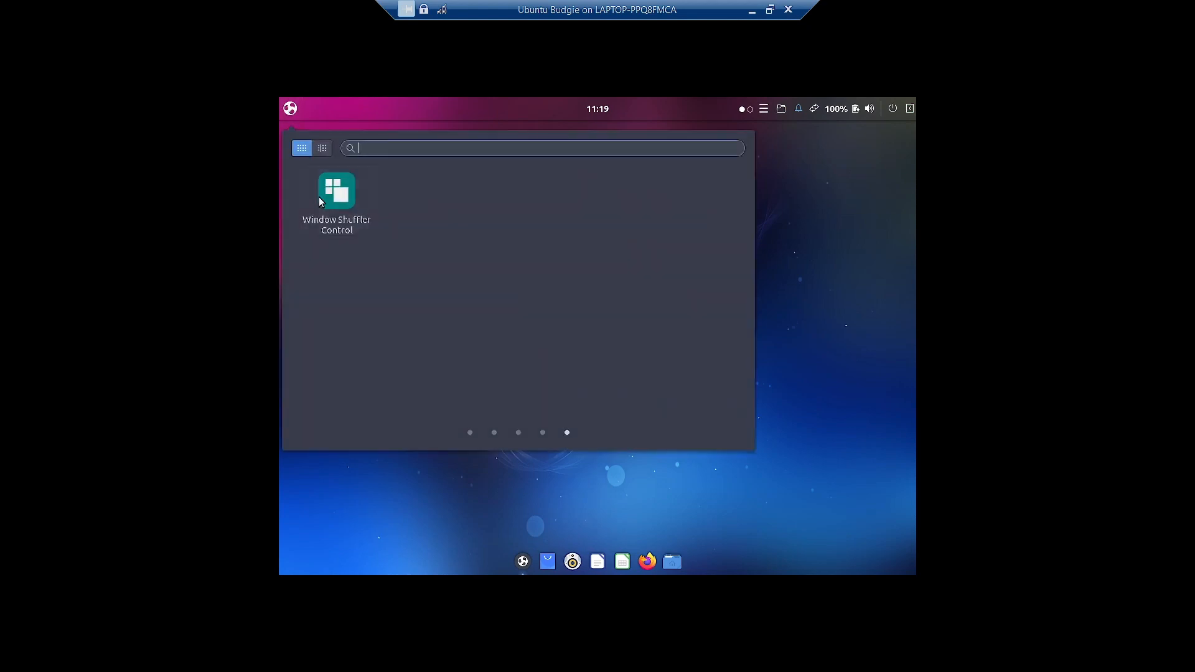
click(470, 432)
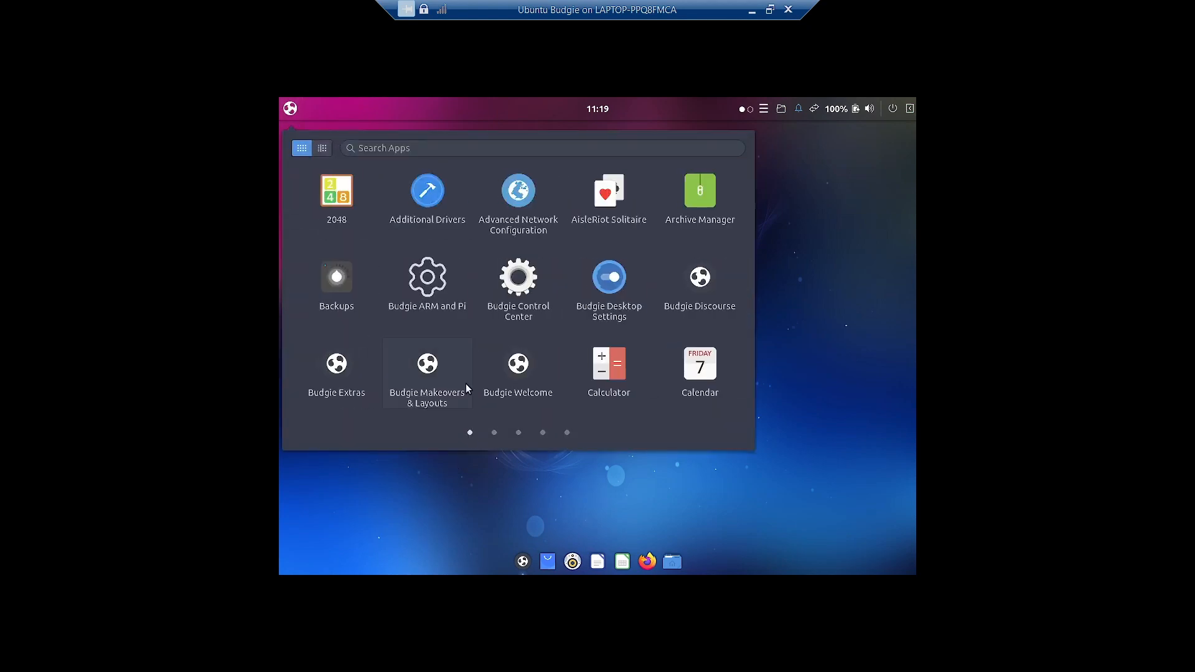
scroll(456, 262, down, 1)
scroll(454, 256, up, 1)
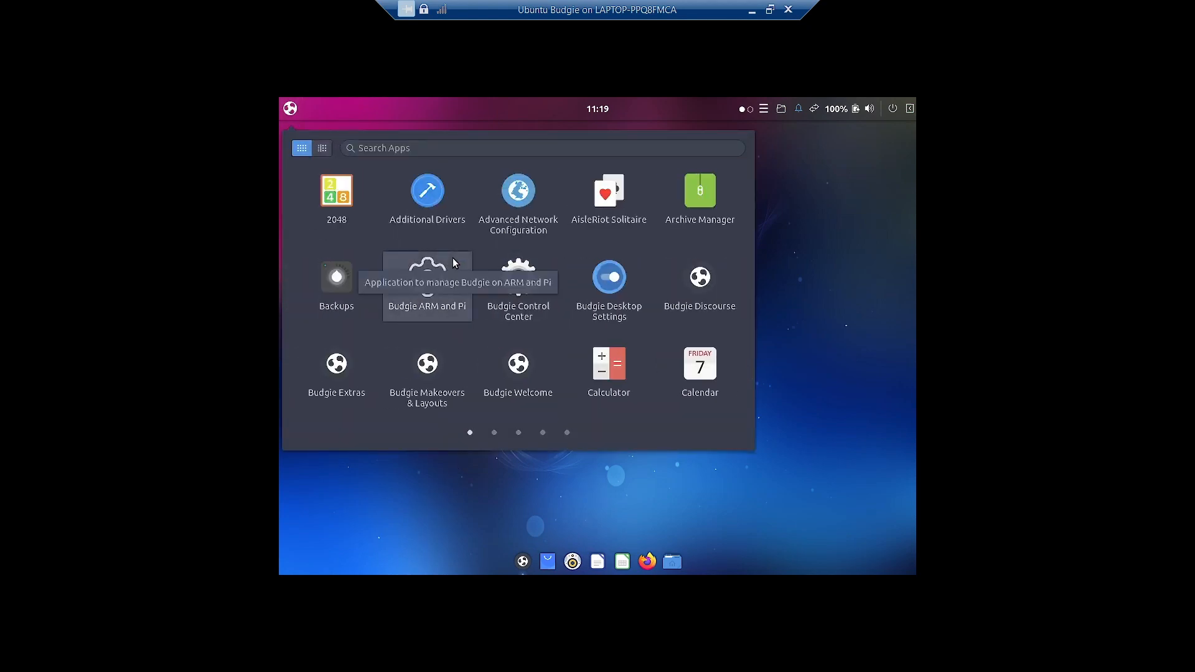
click(444, 499)
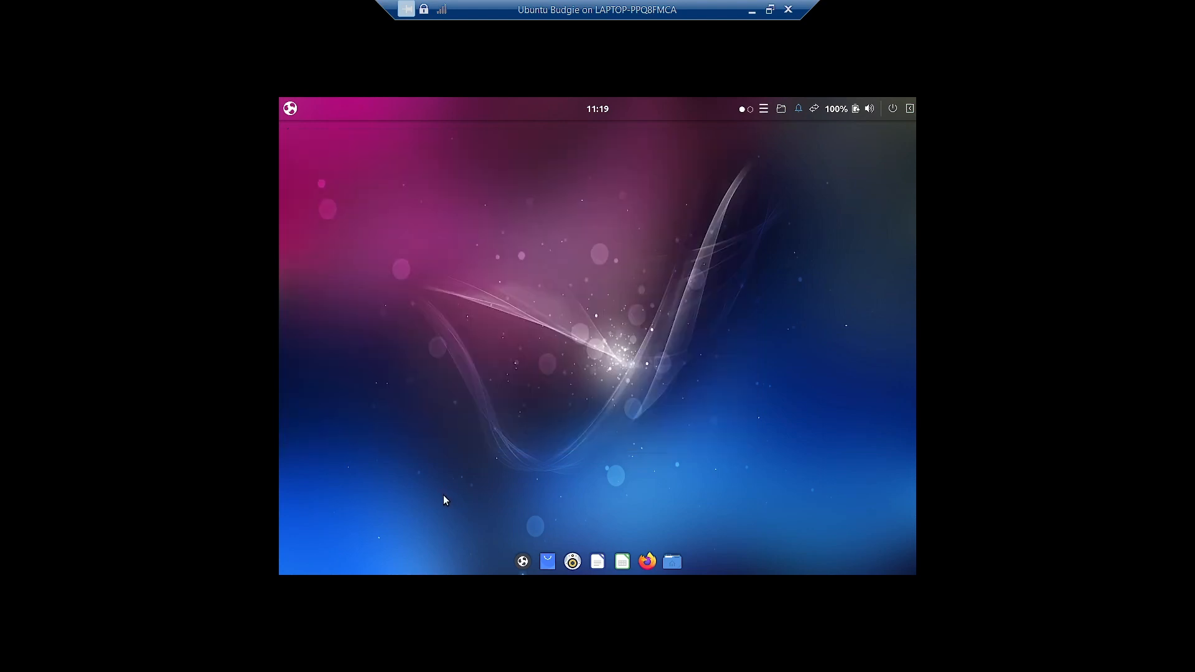
- Enlarge the Arc Design preview and inspect its partial makeover options
click(522, 561)
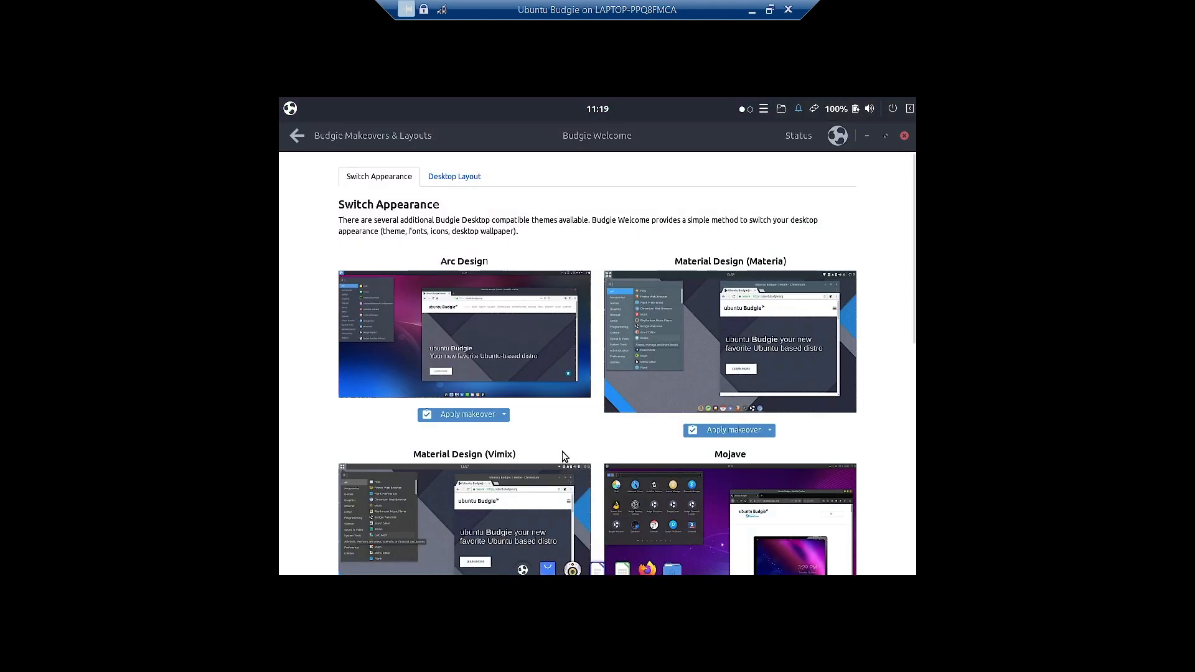
click(467, 336)
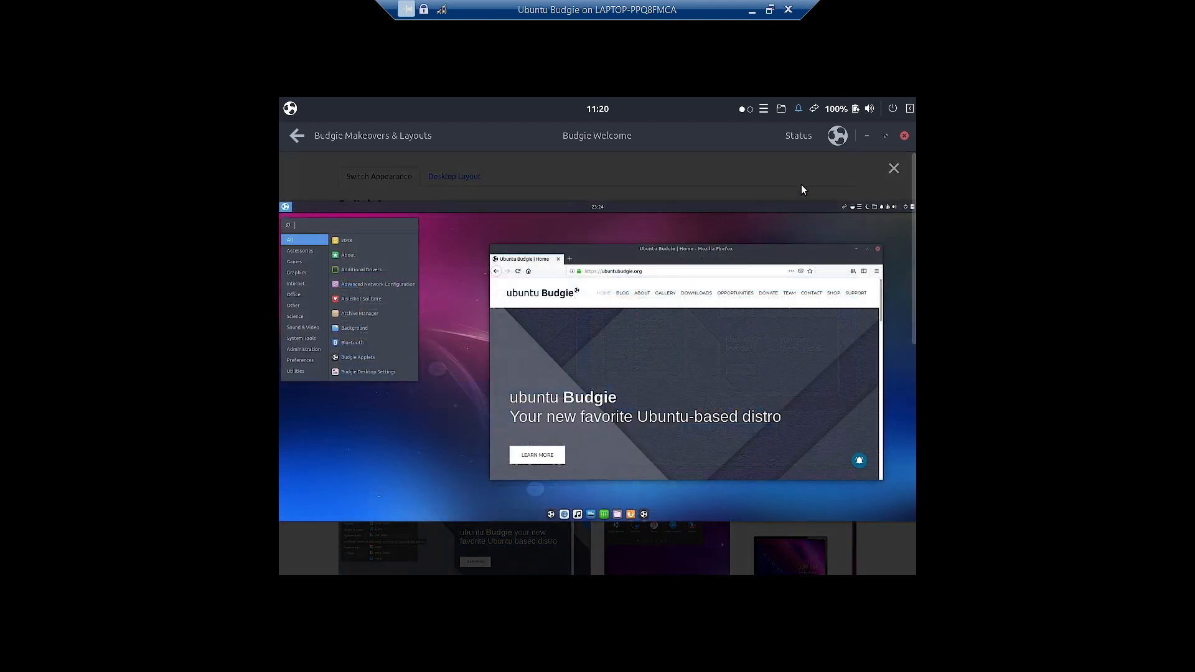
click(894, 169)
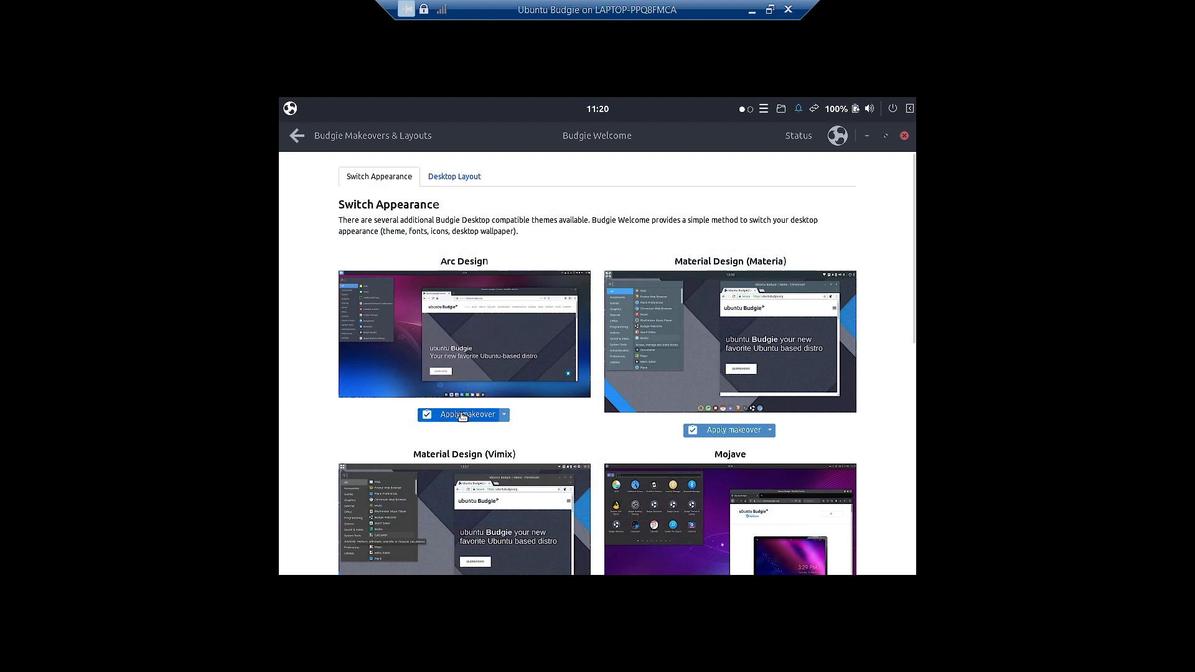
click(503, 415)
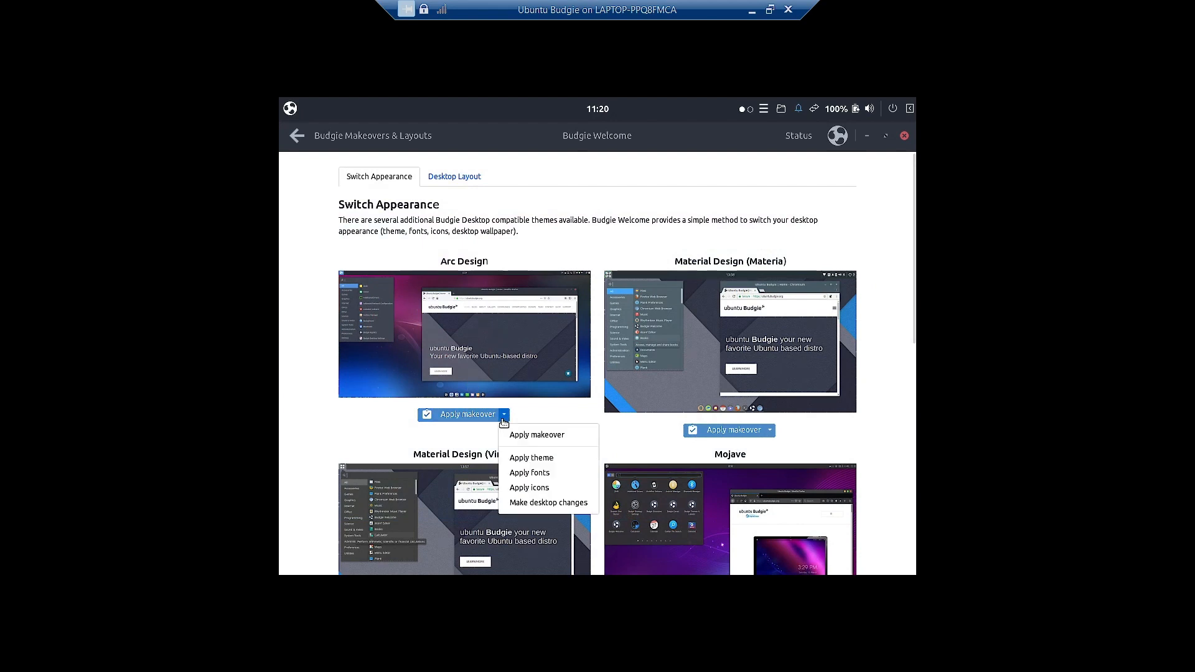
click(541, 439)
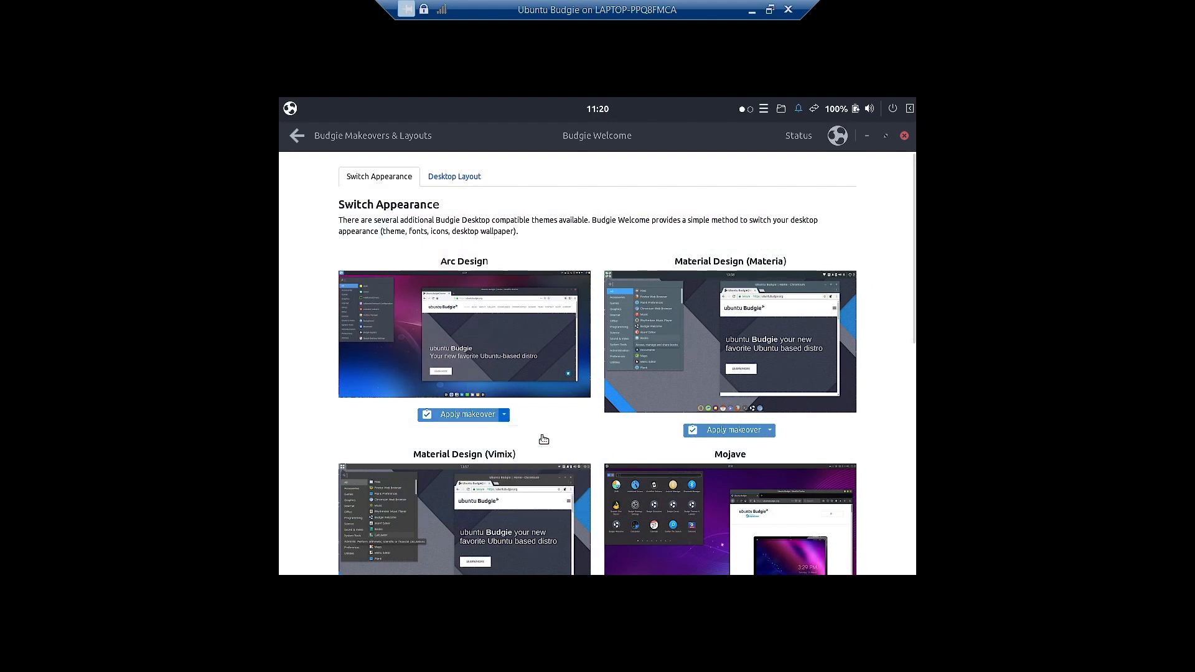
click(504, 416)
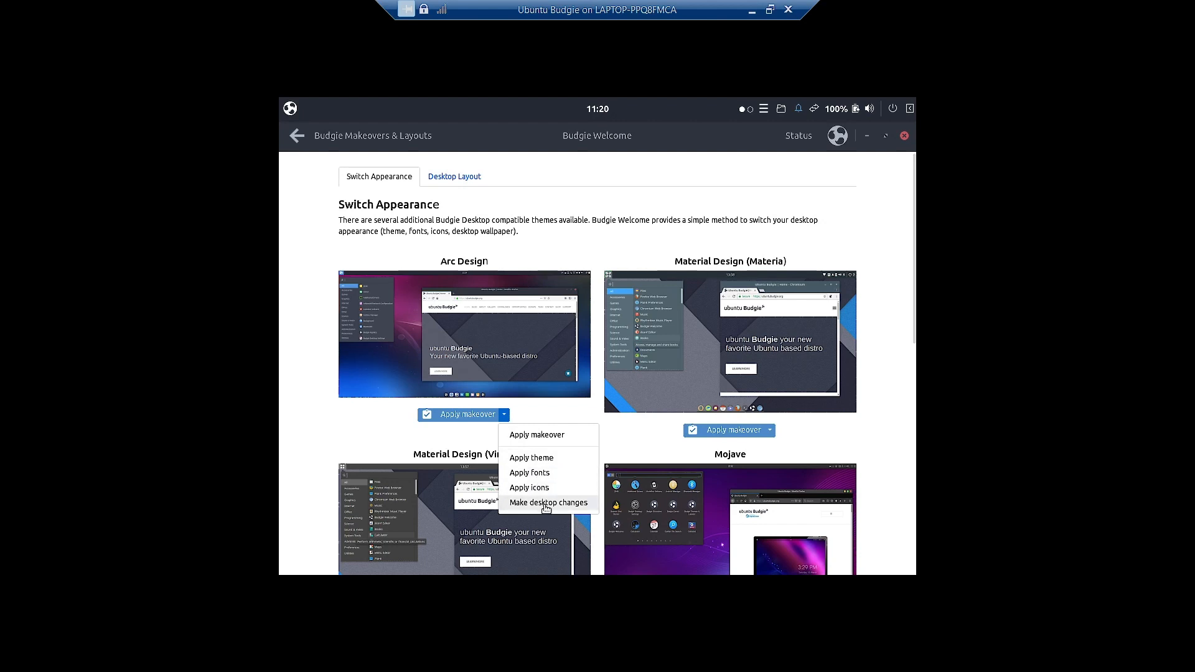
click(546, 504)
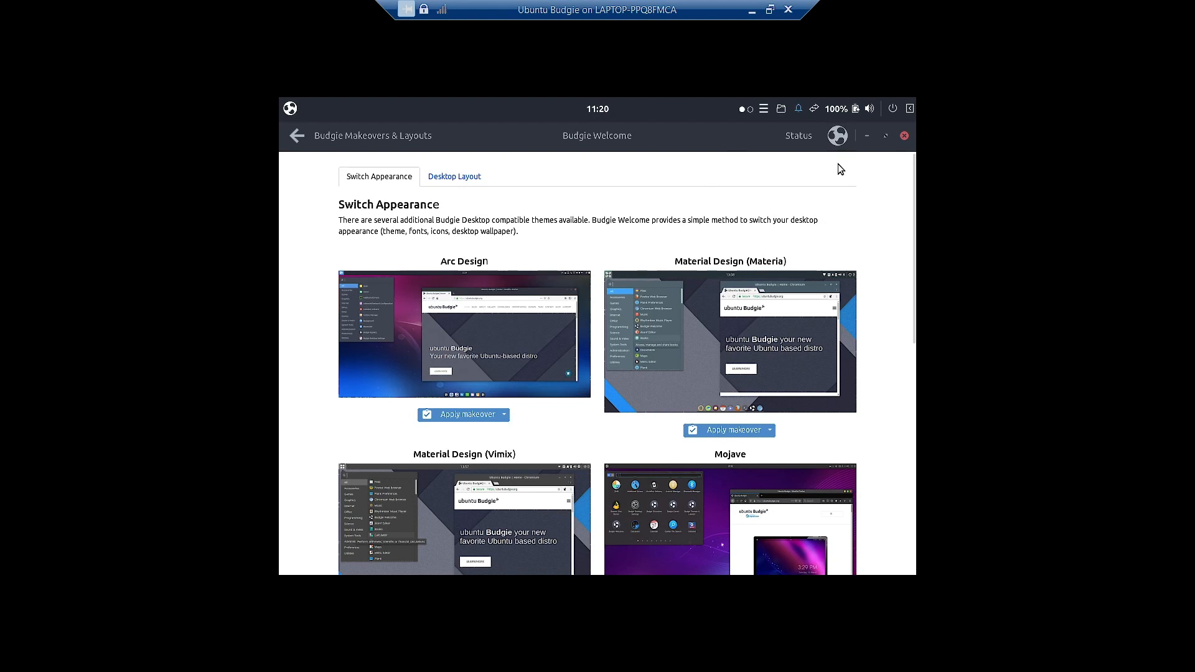
- Check the applications menu, then apply the Material Design (Materia) makeover
click(867, 136)
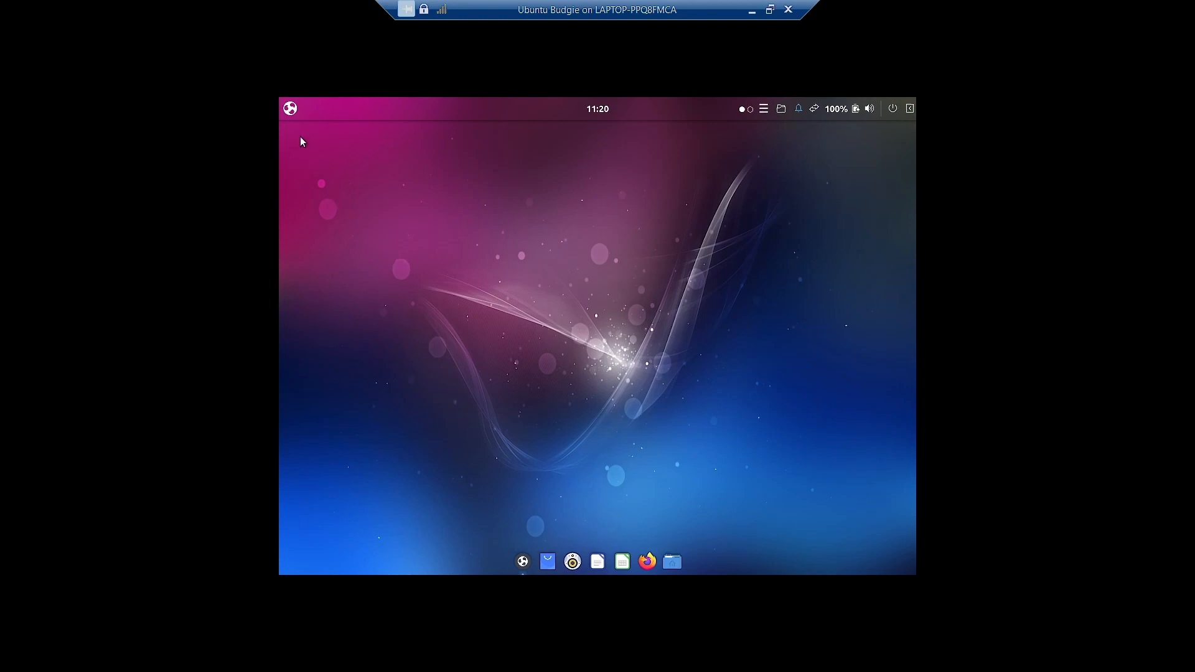
click(292, 110)
scroll(572, 355, down, 2)
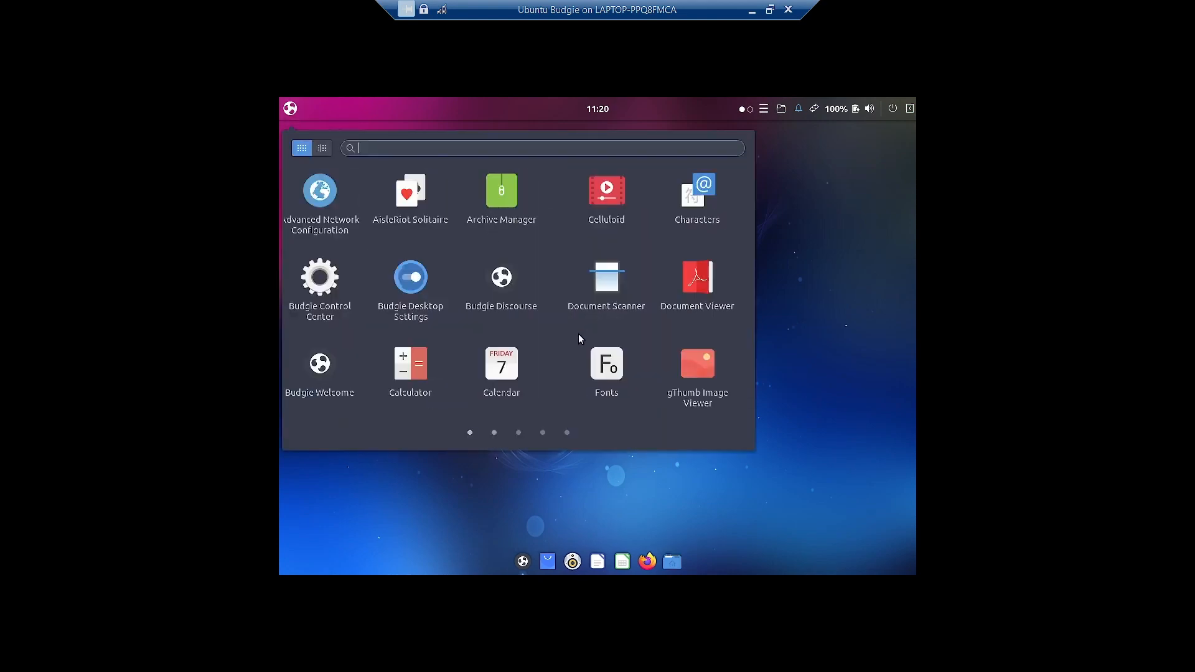
click(839, 384)
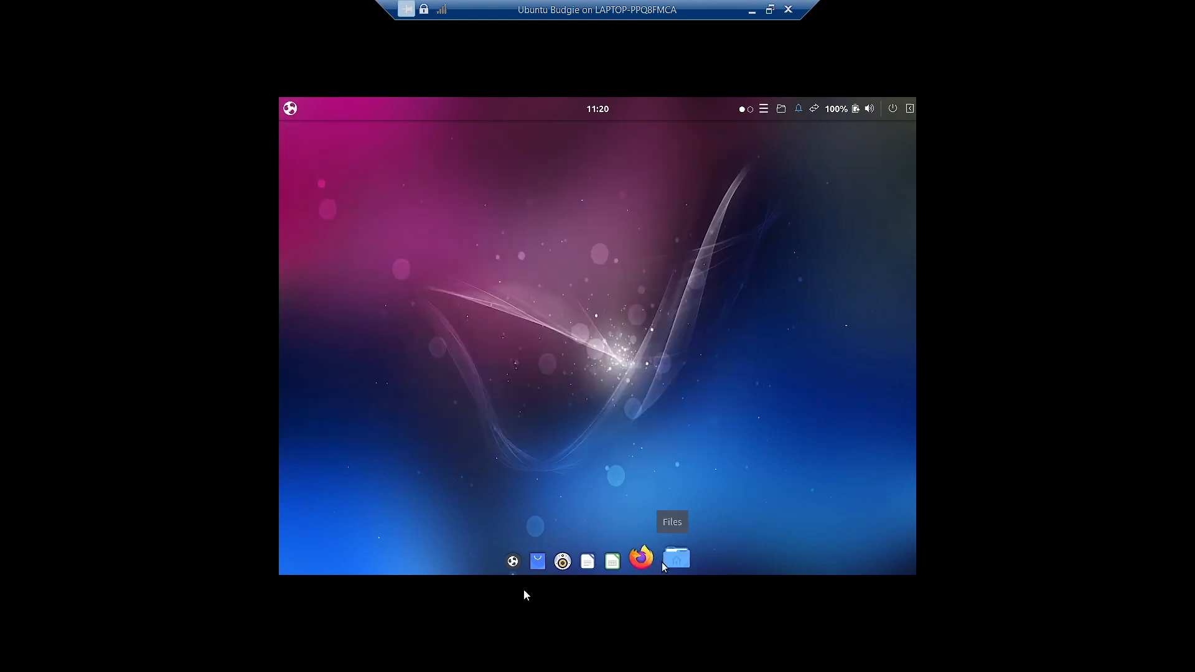
click(514, 569)
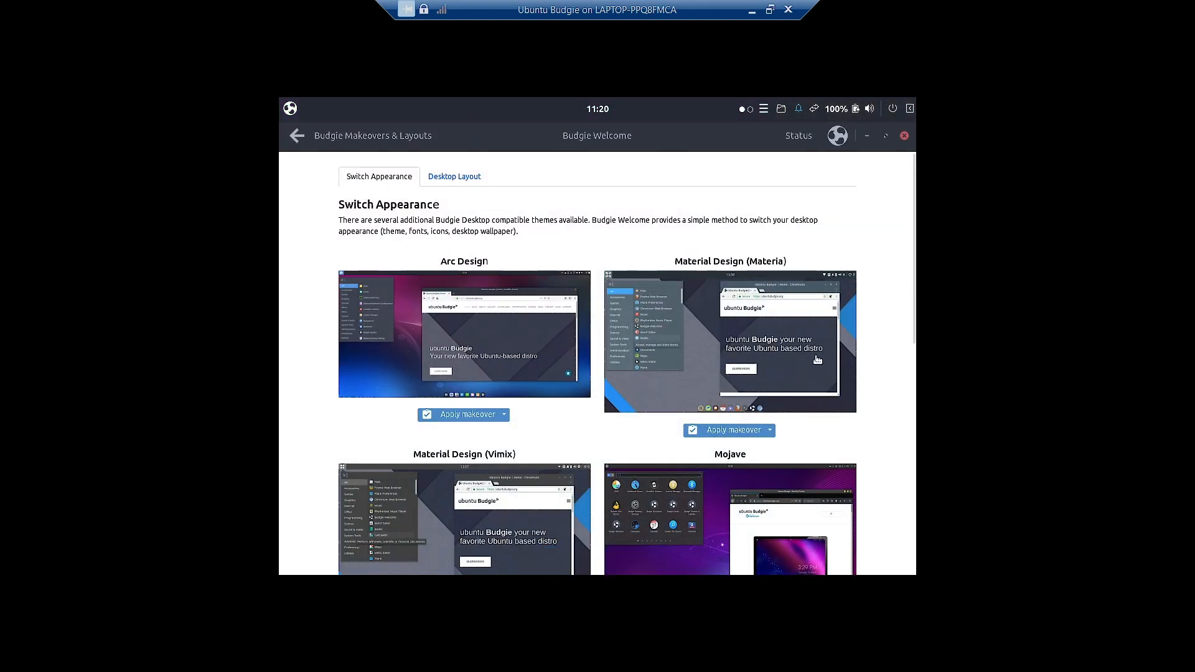
click(726, 431)
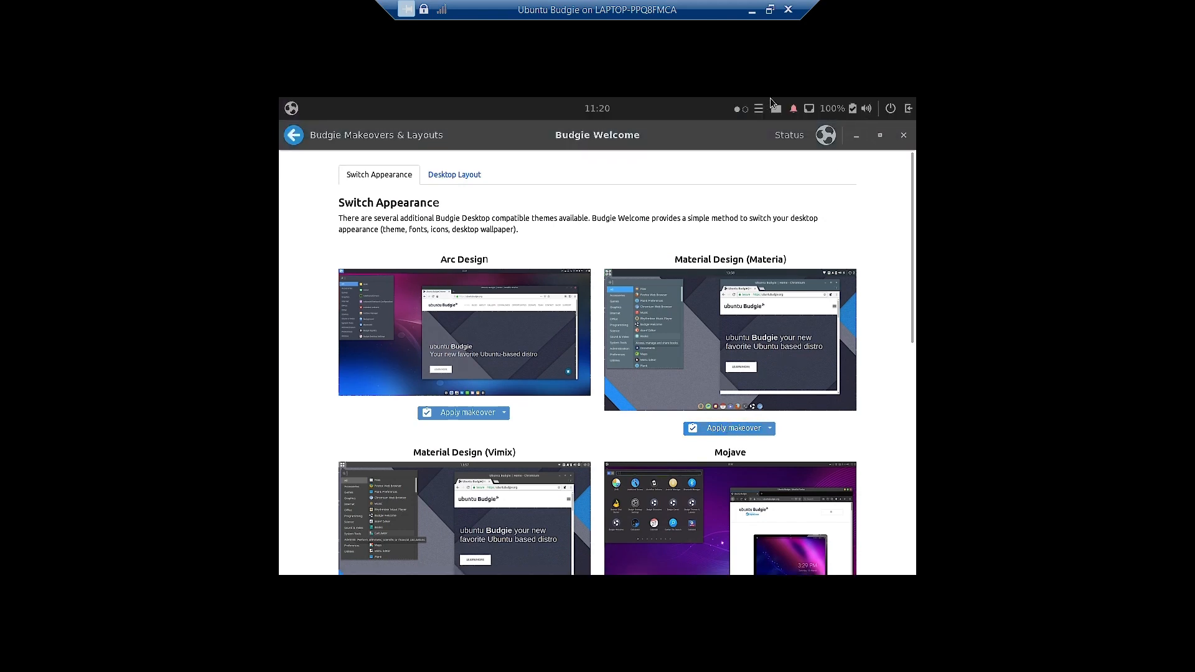
click(856, 136)
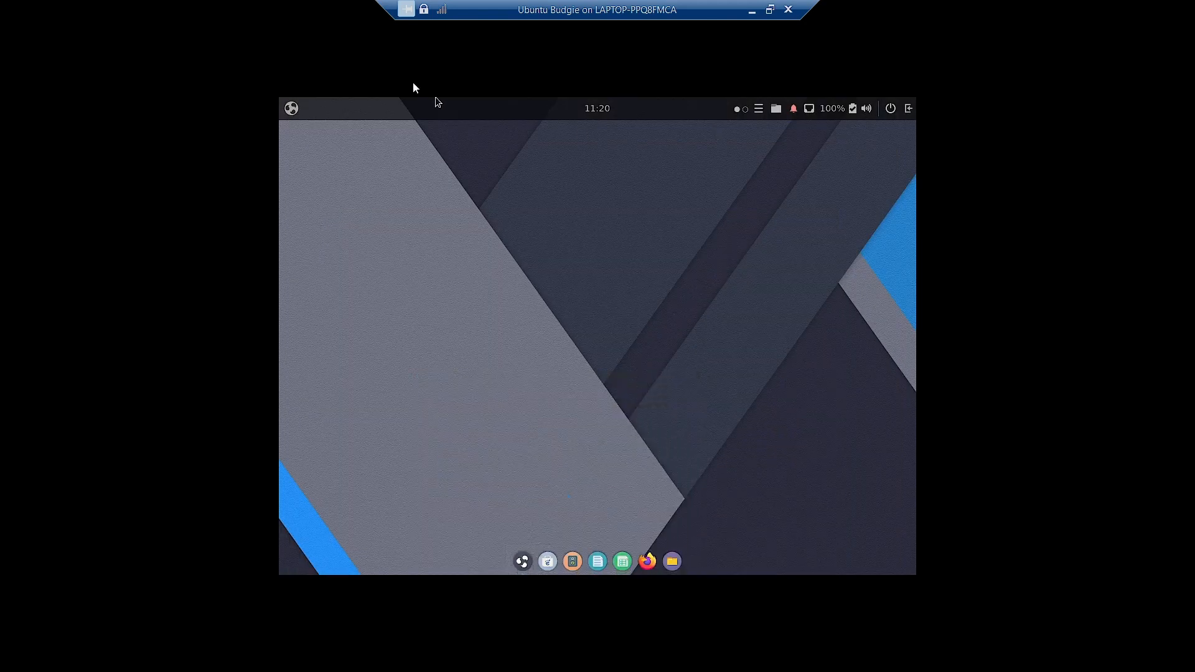
click(290, 110)
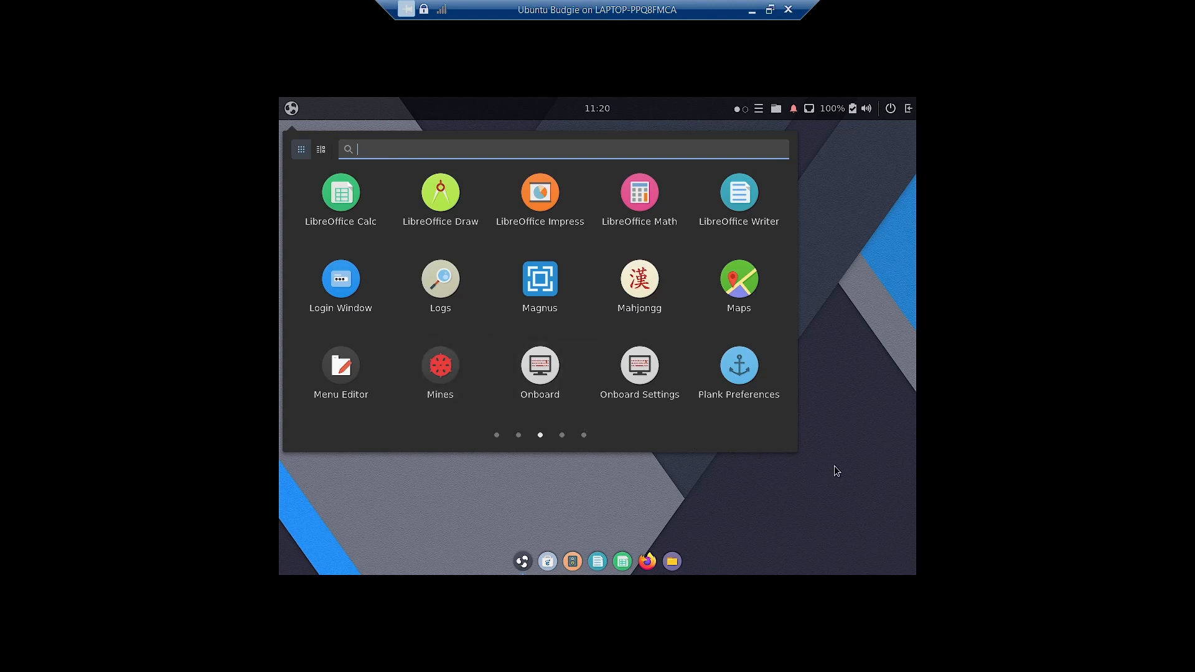
click(850, 410)
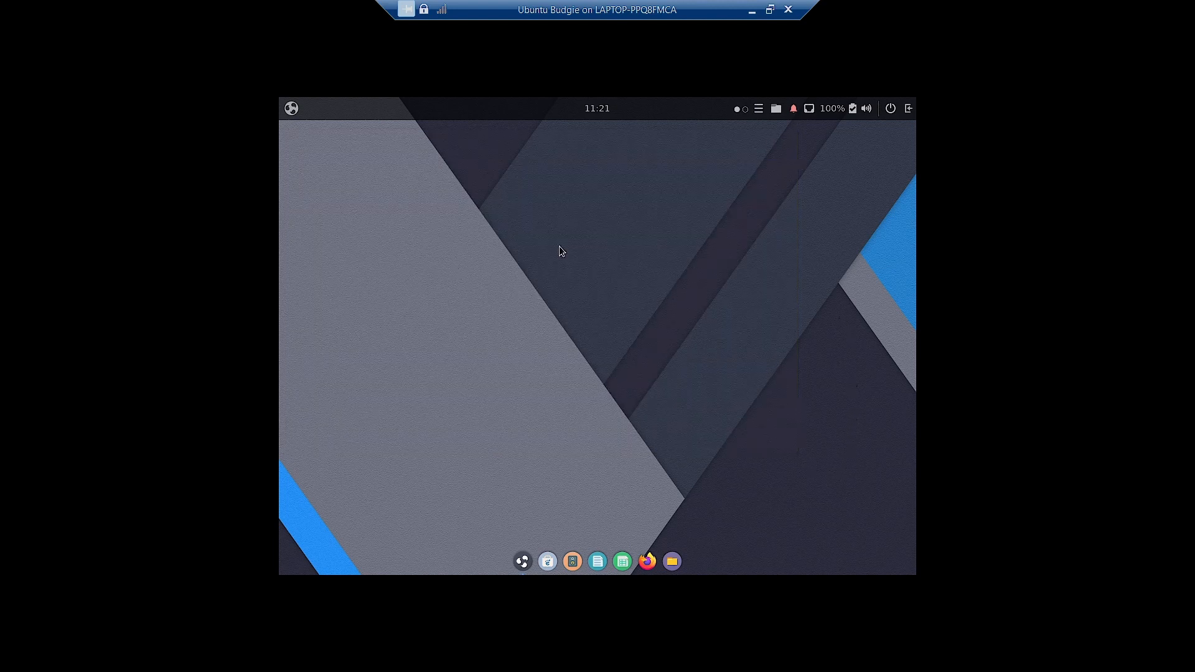
click(523, 561)
scroll(792, 423, down, 2)
scroll(793, 422, down, 3)
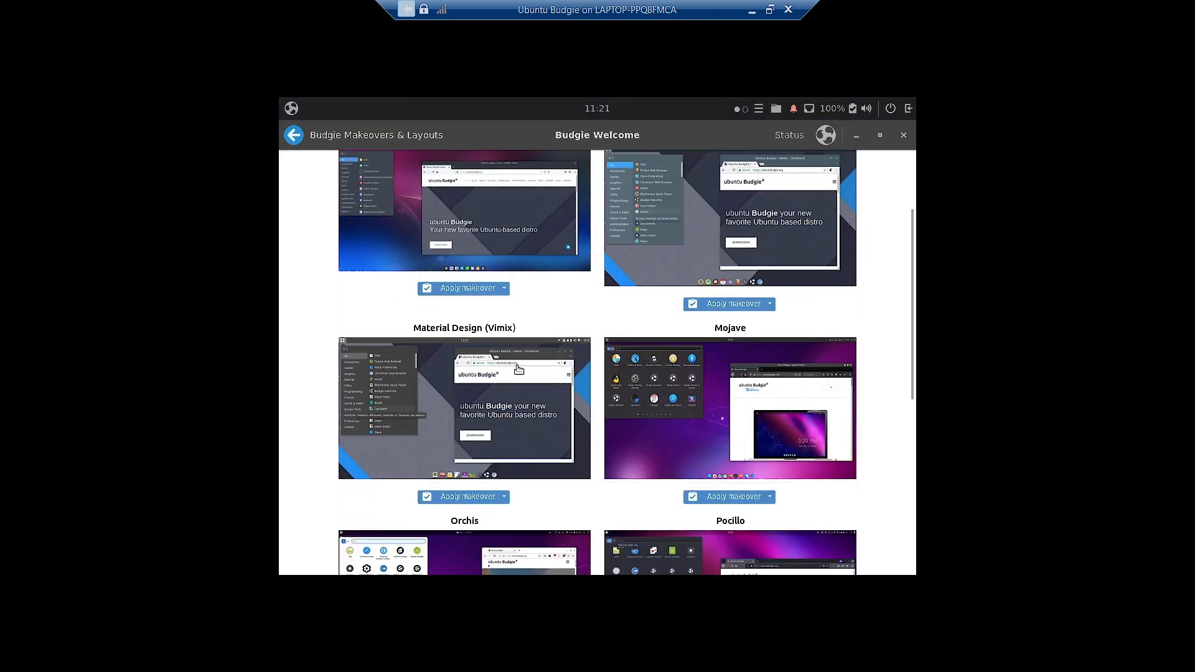
- Reapply the Material Design (Materia) makeover and minimize Budgie Welcome to see the desktop
click(453, 500)
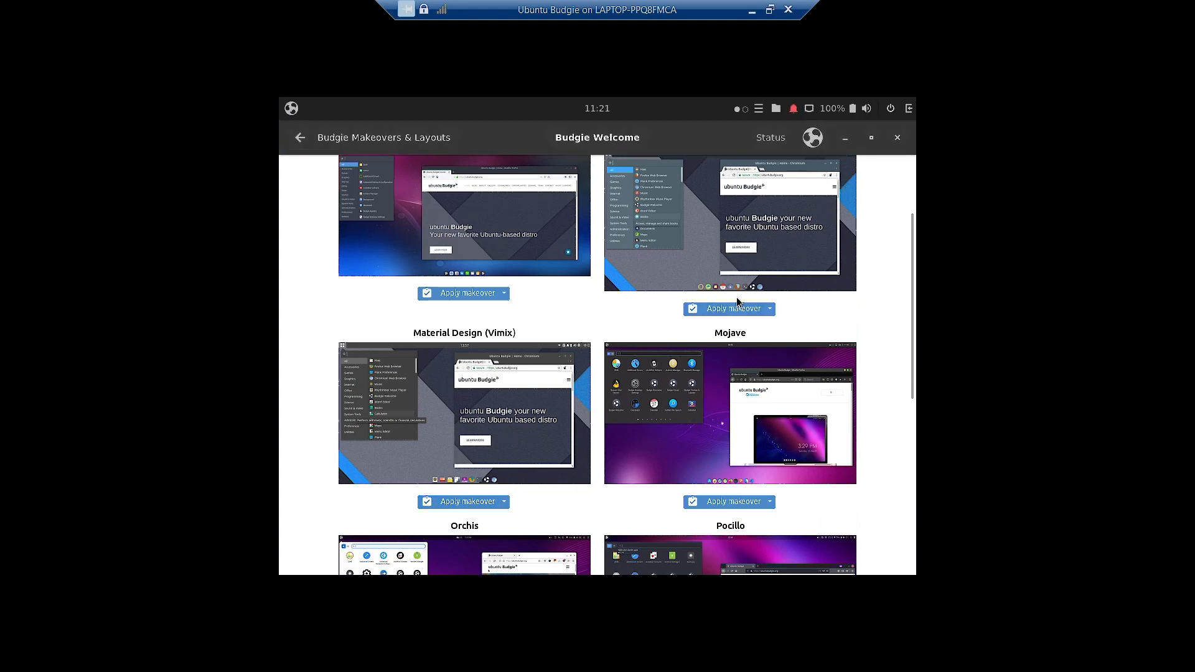
scroll(736, 297, up, 3)
scroll(720, 288, down, 3)
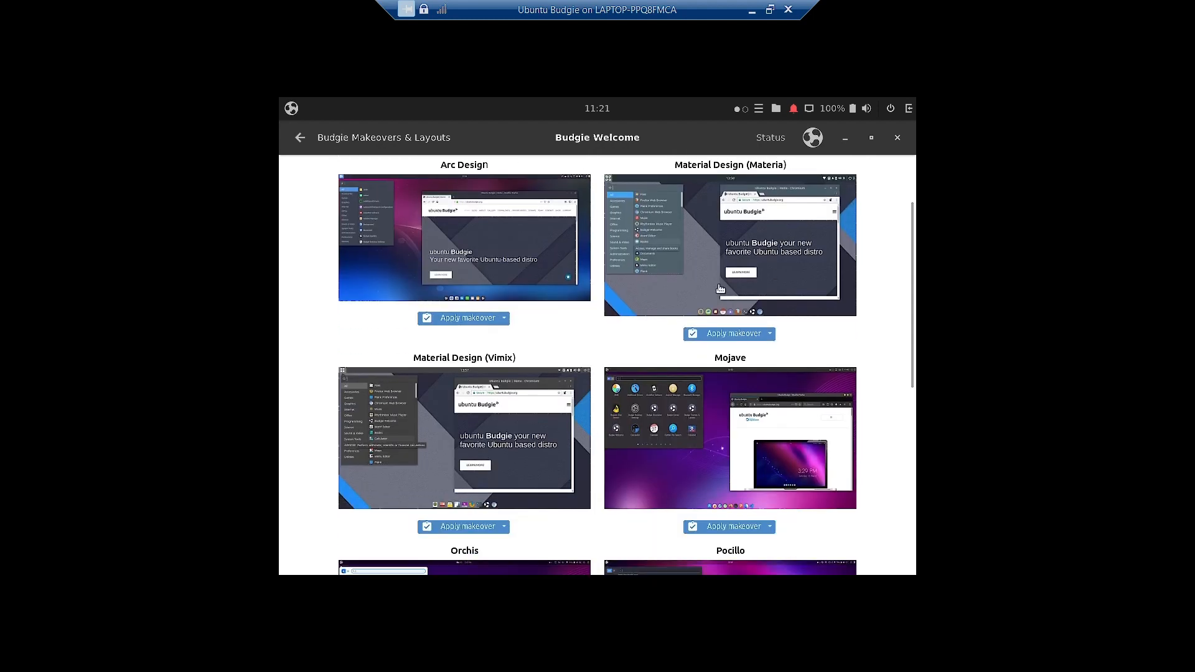
click(837, 141)
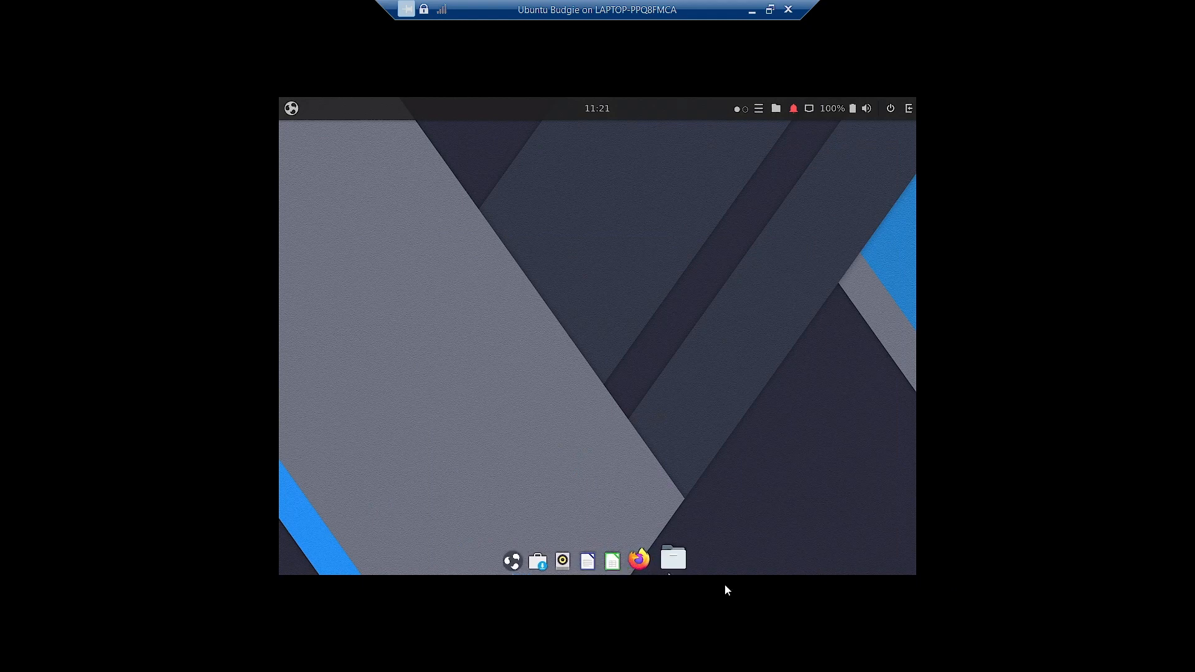
- Check the applications menu, then apply the Mojave makeover and minimize Budgie Welcome
click(291, 114)
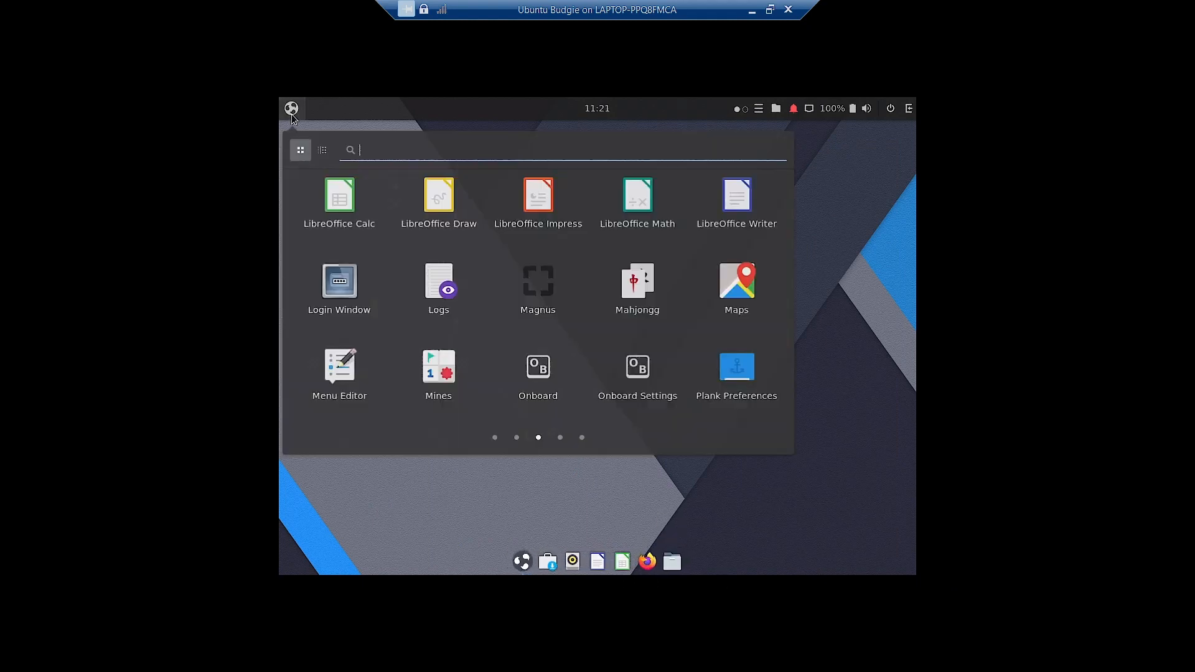
scroll(649, 355, down, 1)
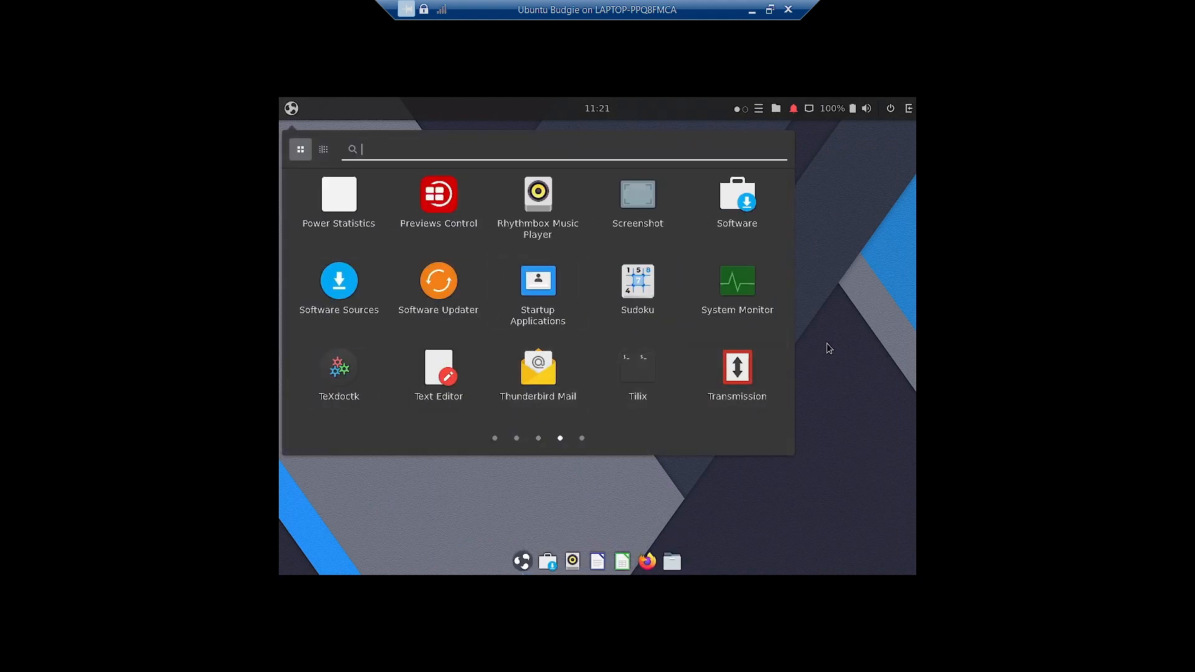
click(826, 342)
click(522, 563)
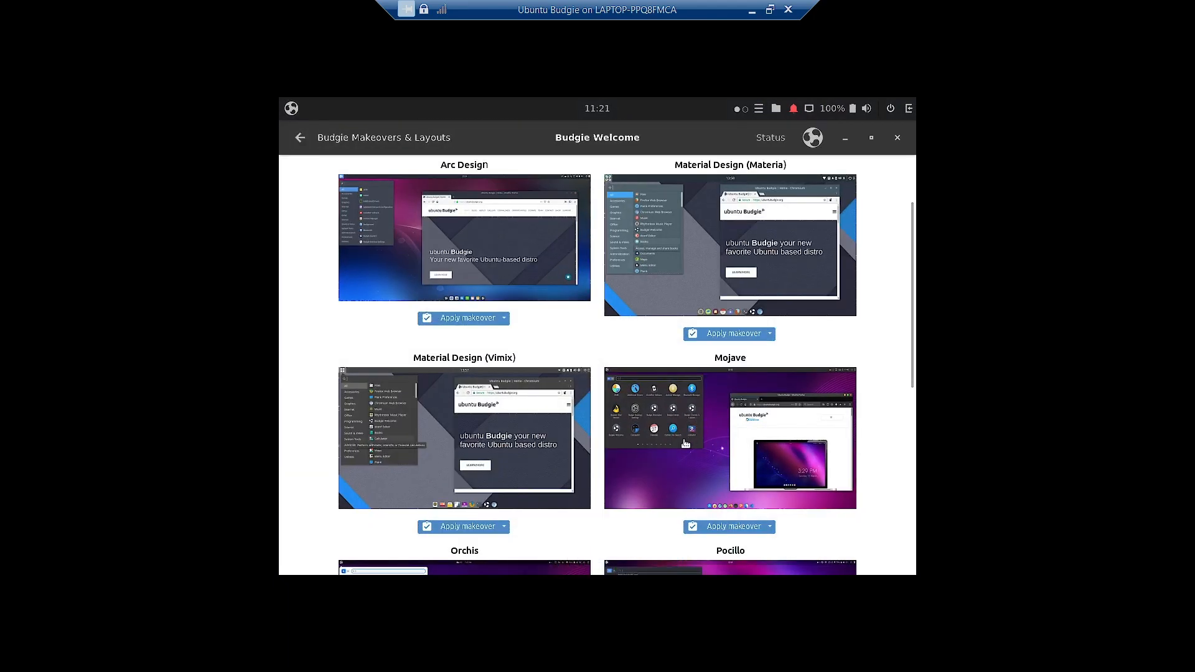
click(722, 527)
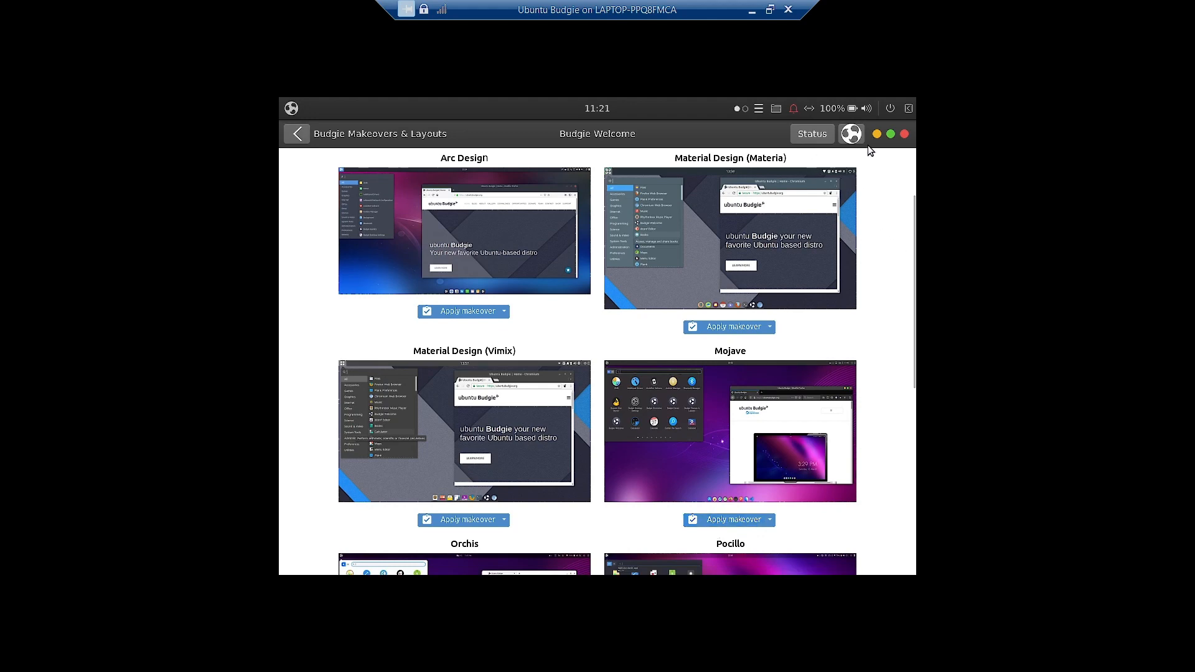
click(876, 134)
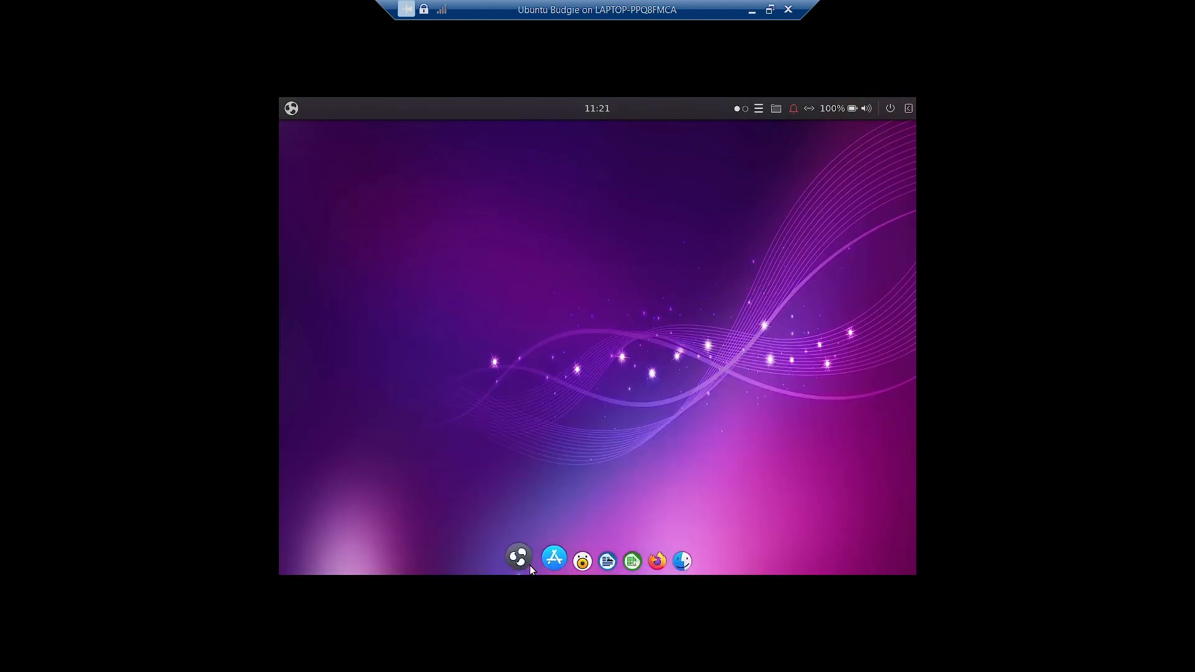
click(291, 110)
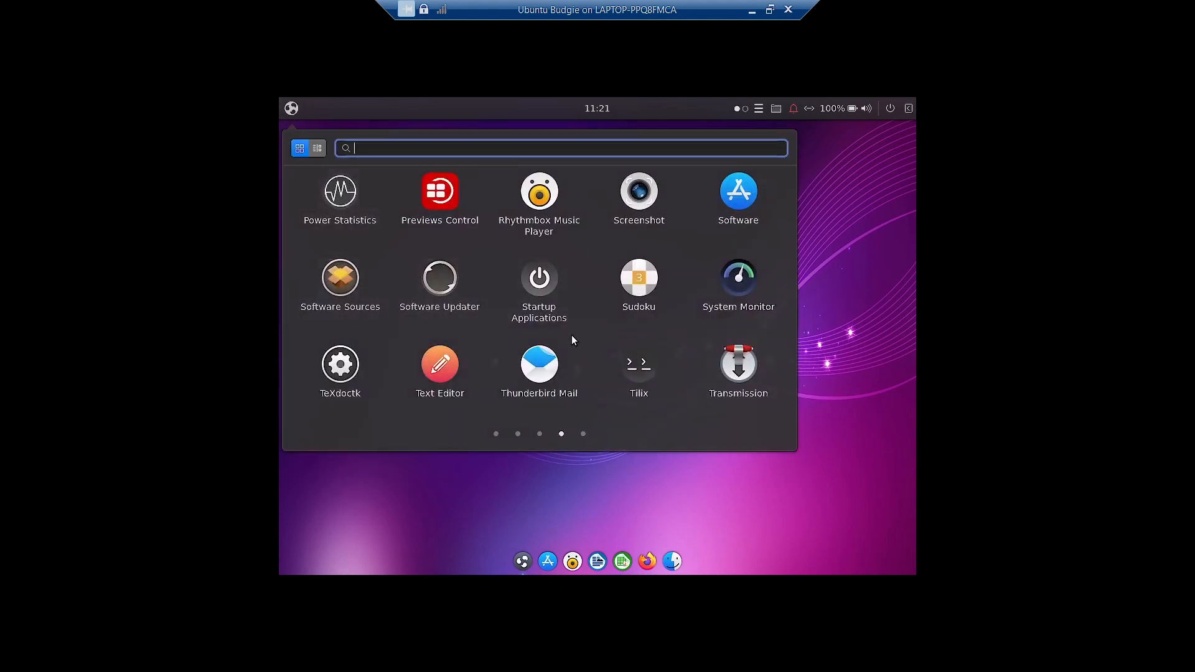
scroll(573, 339, down, 1)
scroll(572, 340, up, 2)
scroll(573, 339, up, 2)
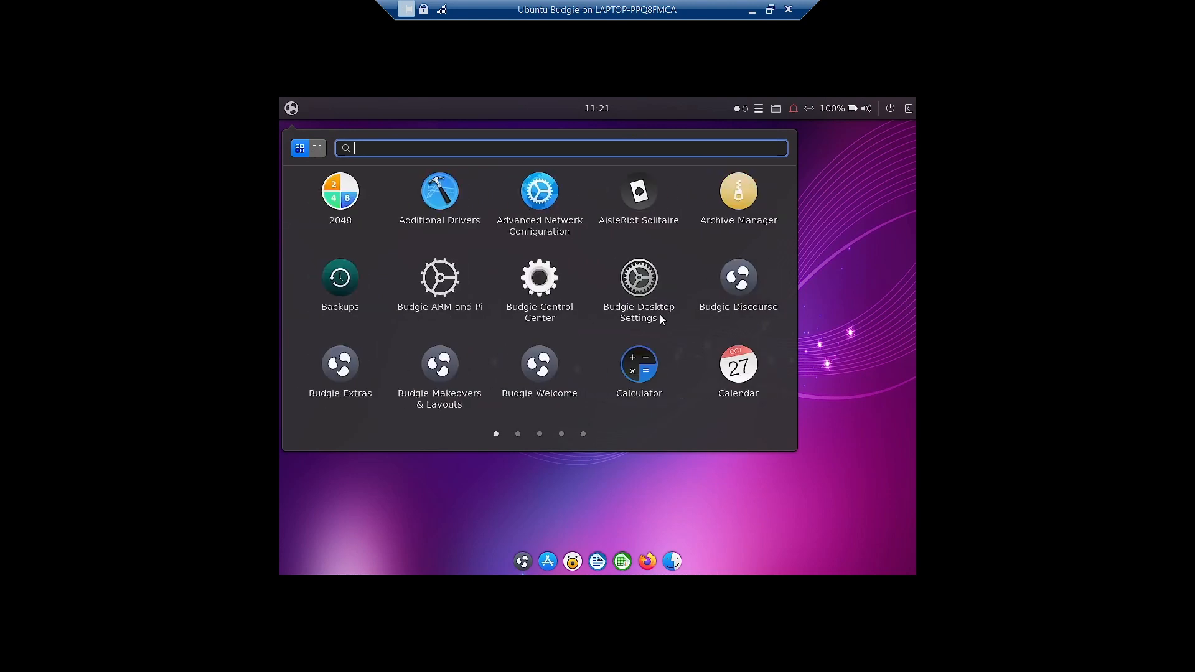
click(856, 273)
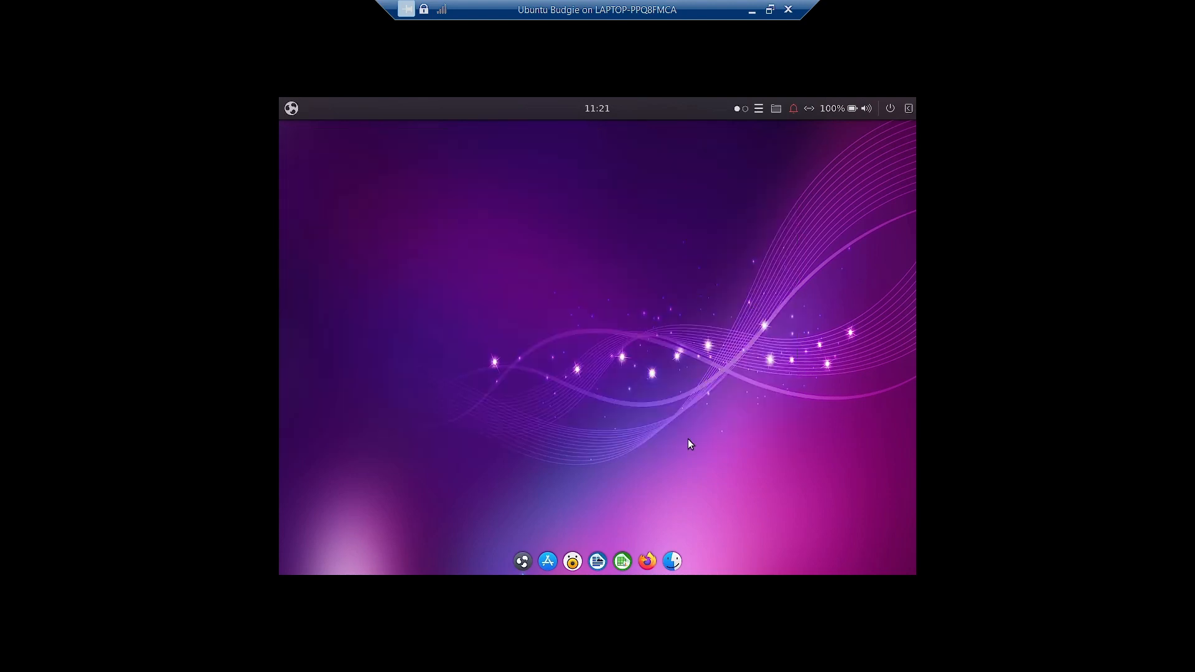
- Reopen the makeovers page, then minimize it and look through the application launcher
click(522, 561)
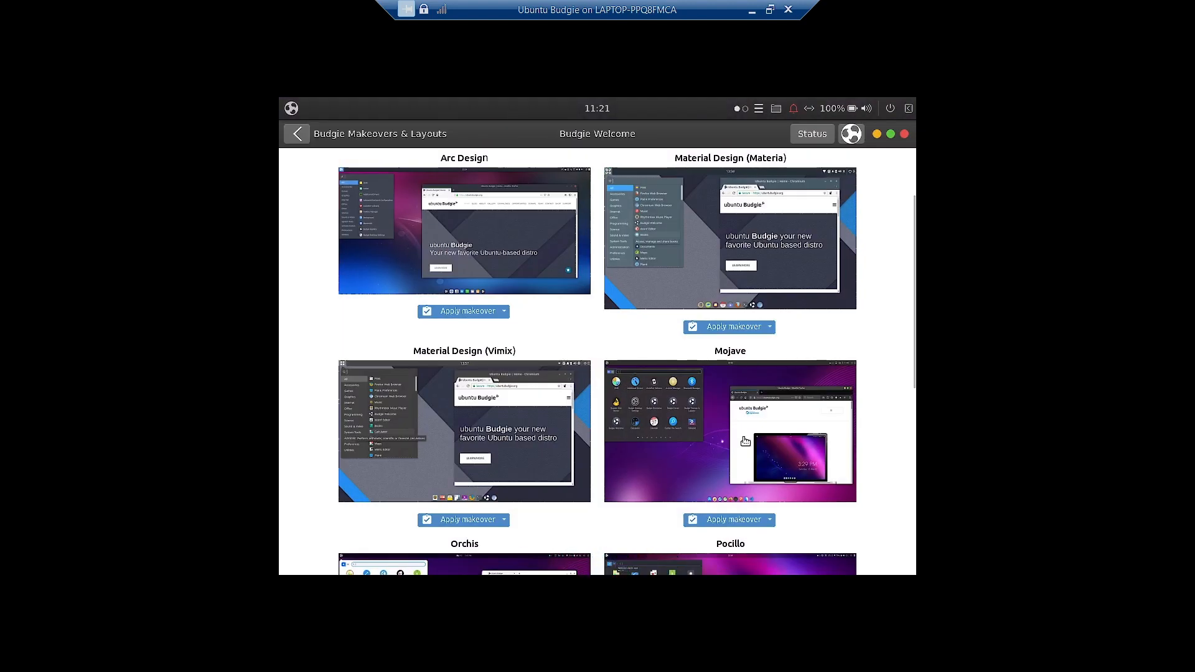
scroll(744, 441, down, 6)
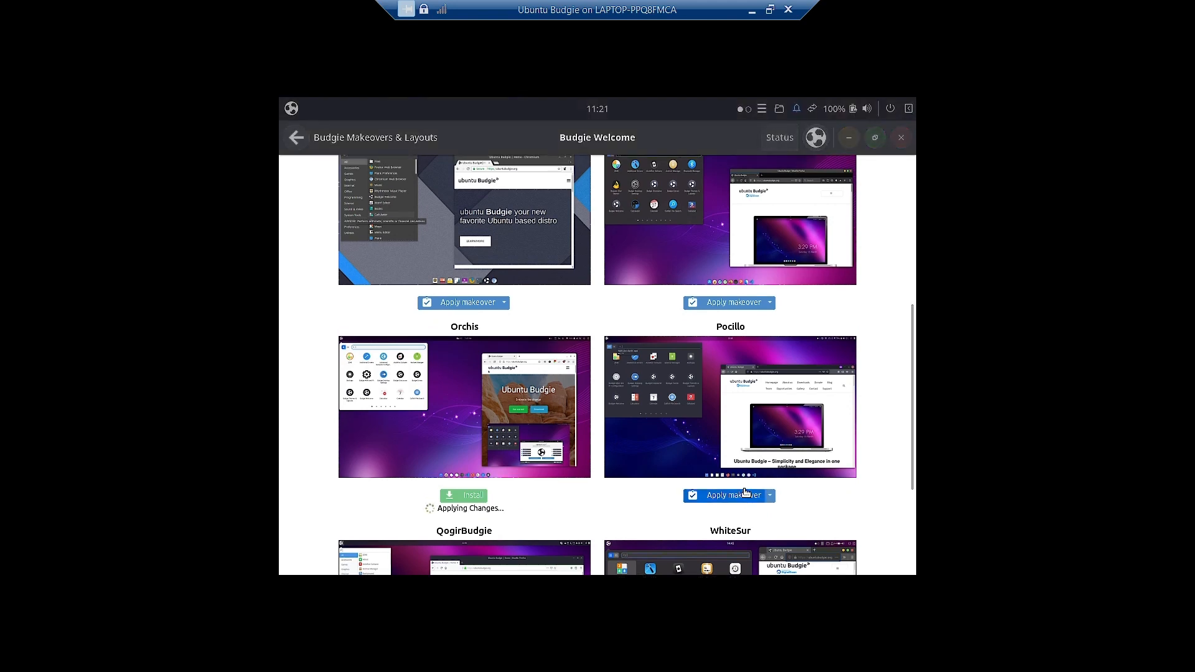
click(848, 137)
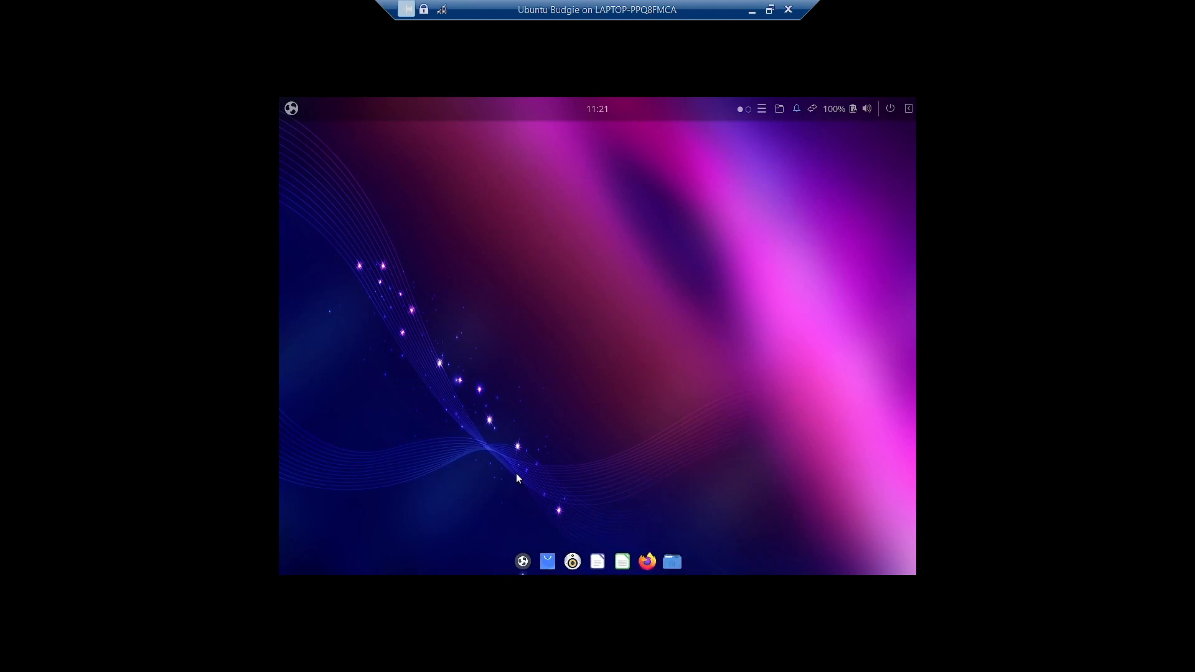
click(291, 108)
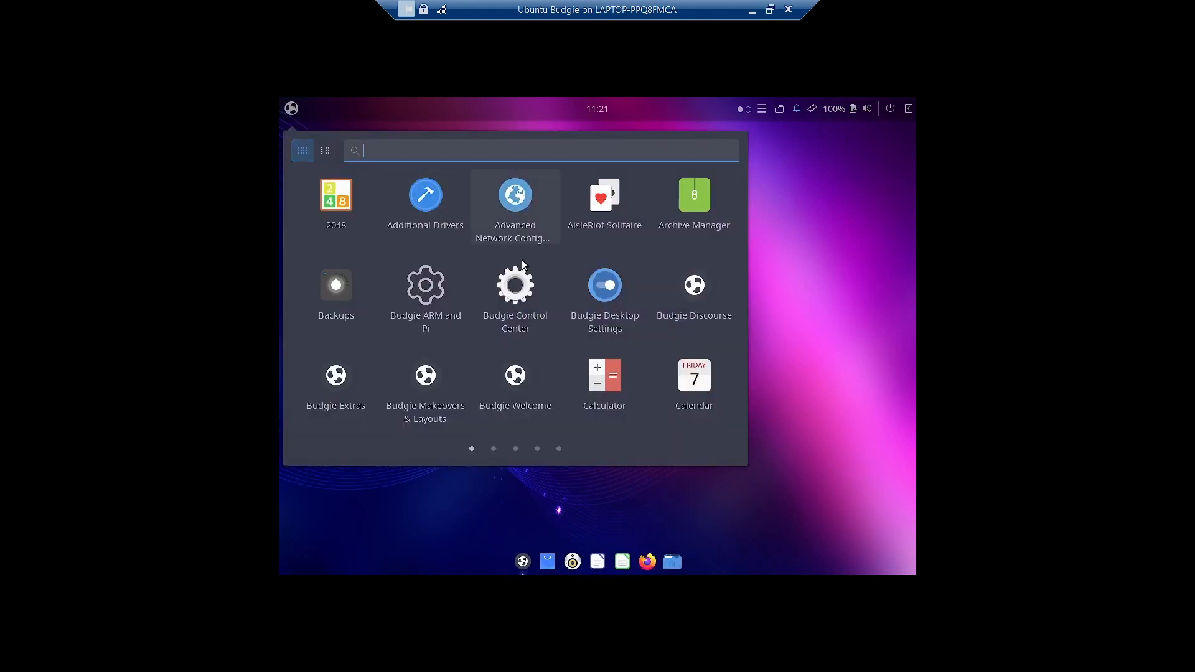
scroll(531, 275, down, 1)
scroll(529, 274, down, 2)
click(789, 234)
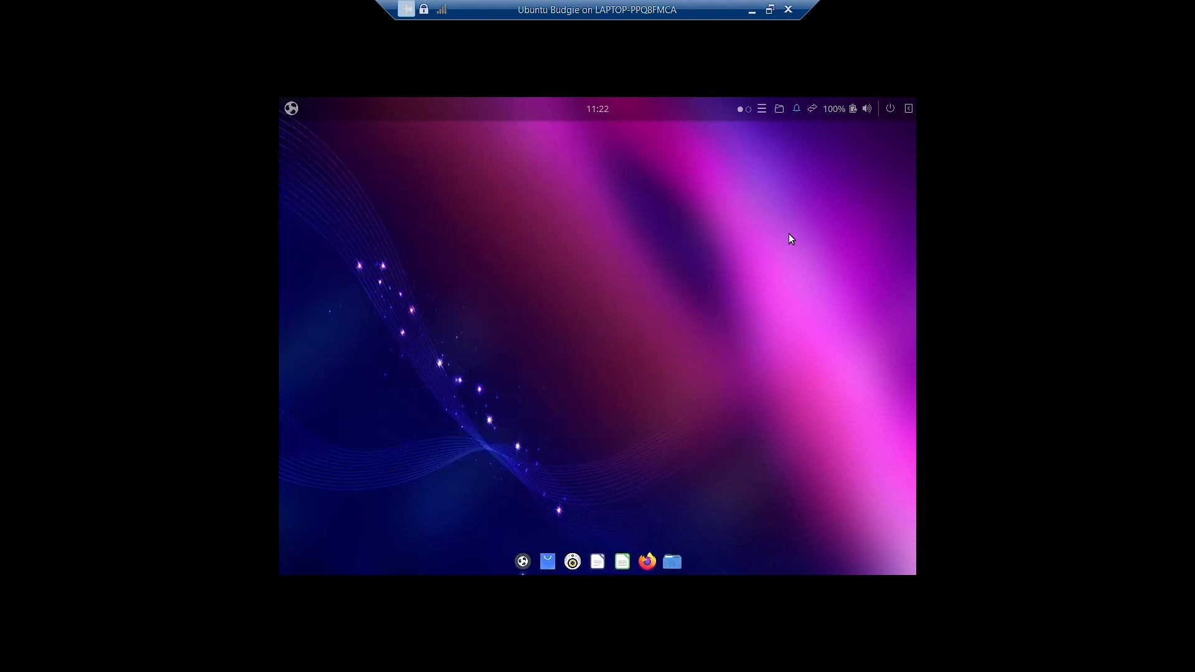
- Scroll the makeovers list down to QogirBudgie, apply it, and minimize Budgie Welcome
click(522, 561)
scroll(724, 420, down, 1)
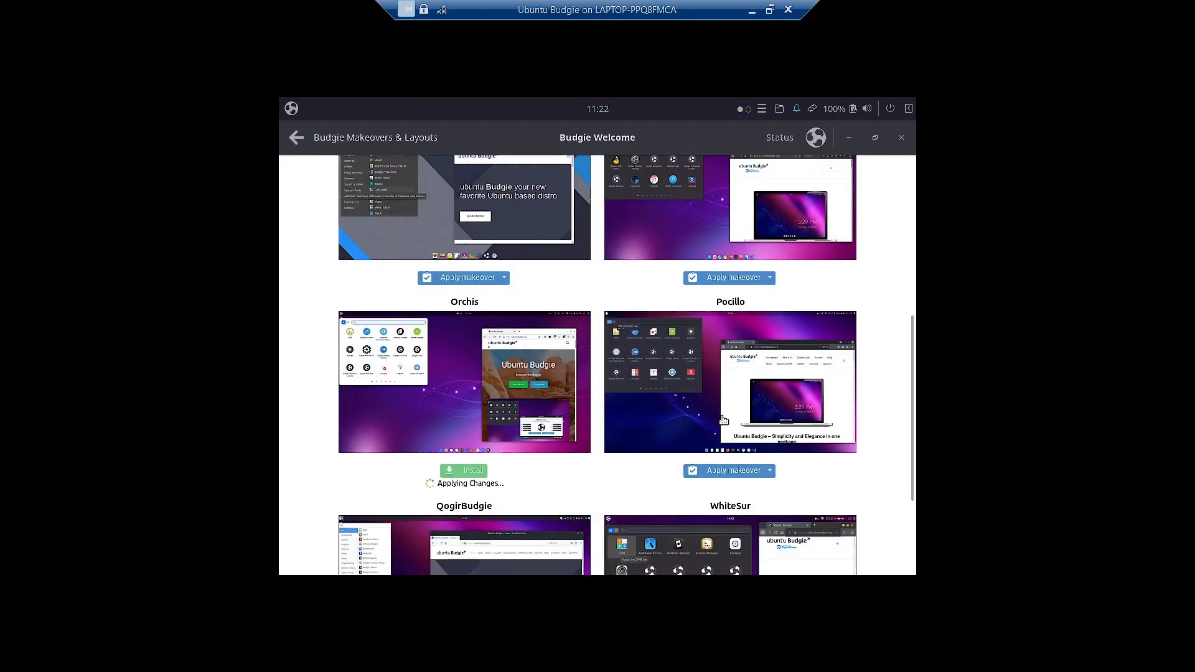
scroll(723, 420, down, 1)
scroll(723, 420, down, 1)
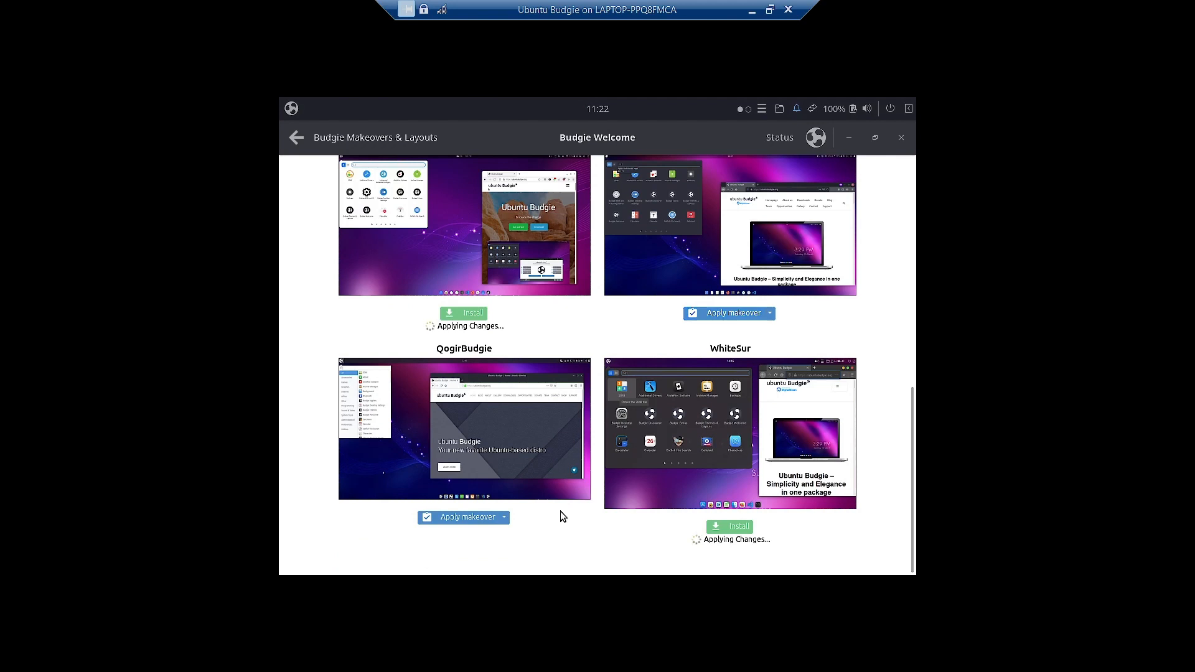
click(461, 520)
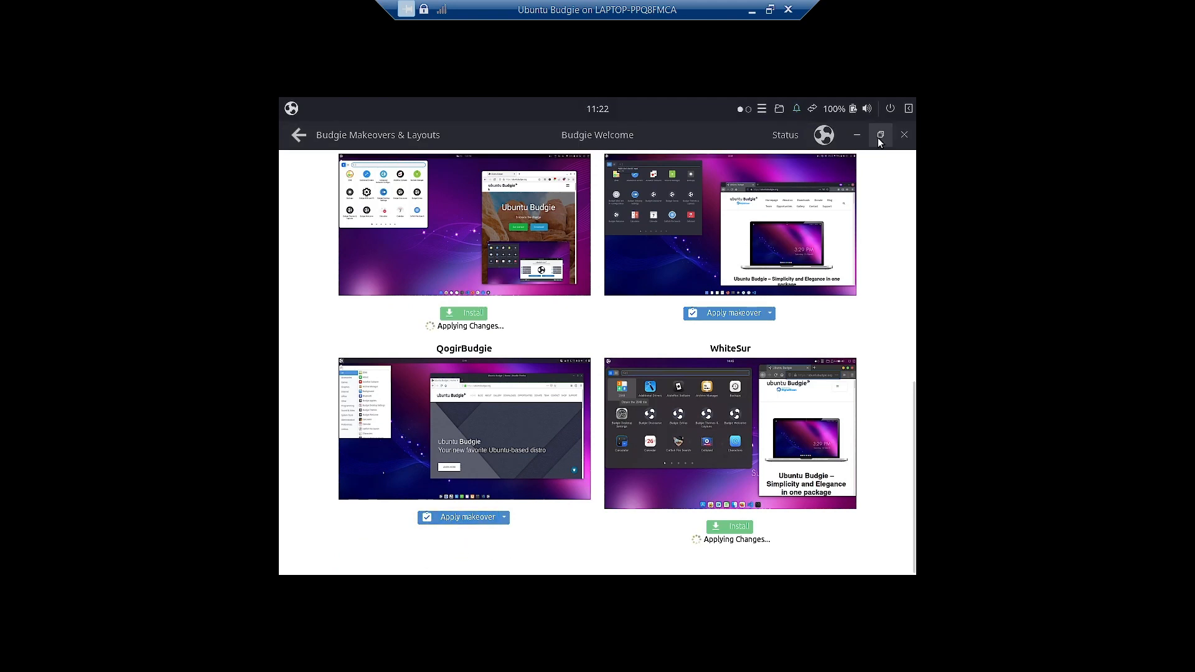
click(855, 133)
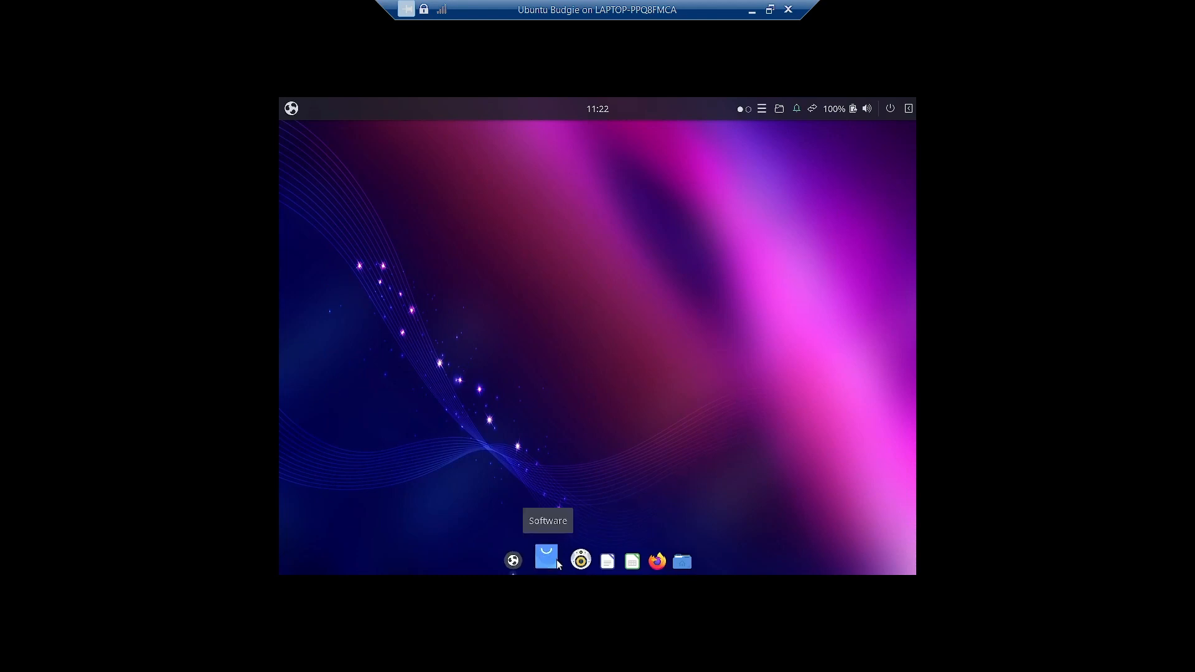
- Inspect the Qogir-styled launcher, then reopen the makeovers page scrolled back to Arc Design
click(292, 108)
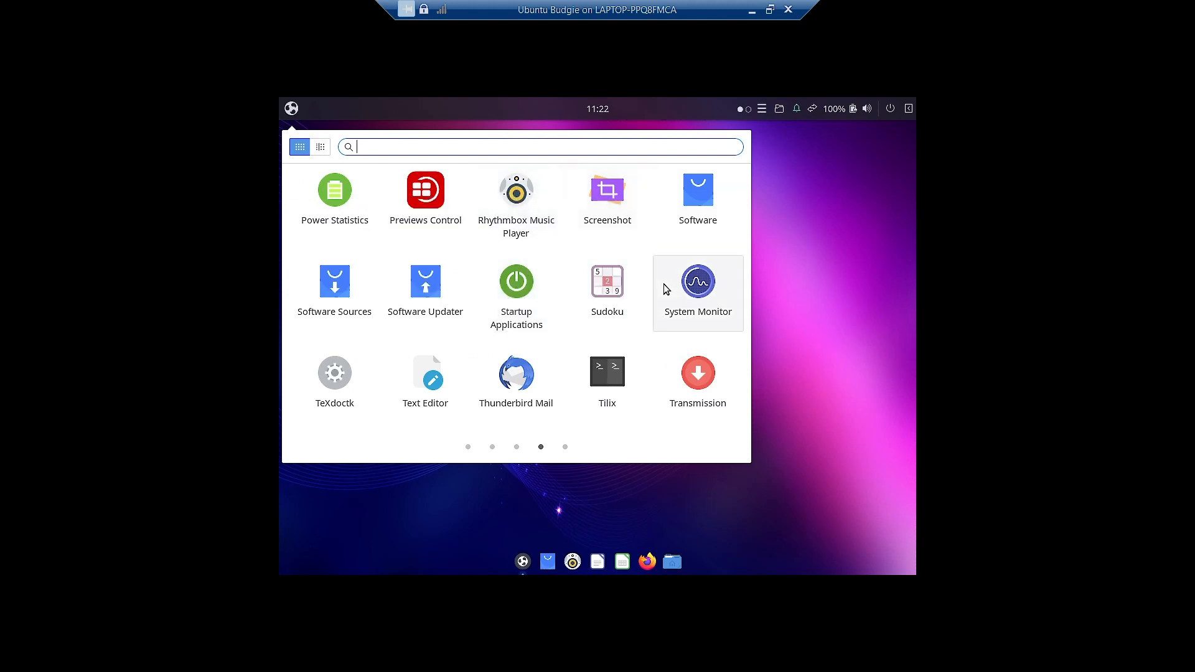
scroll(663, 285, down, 1)
click(830, 268)
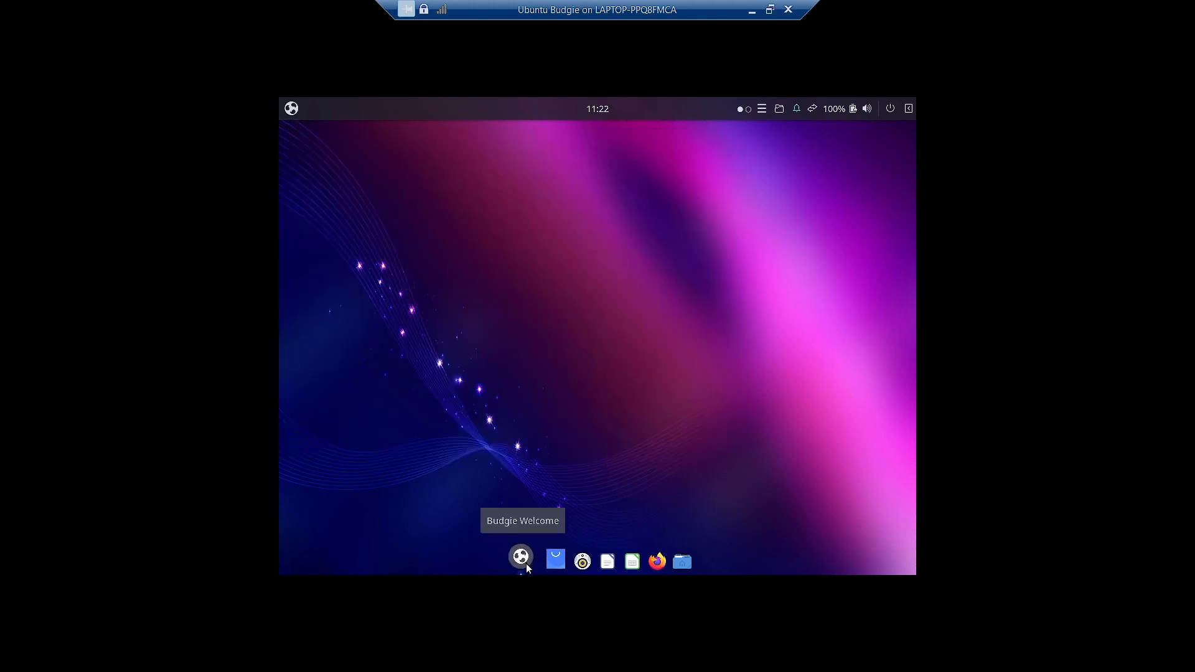
click(523, 561)
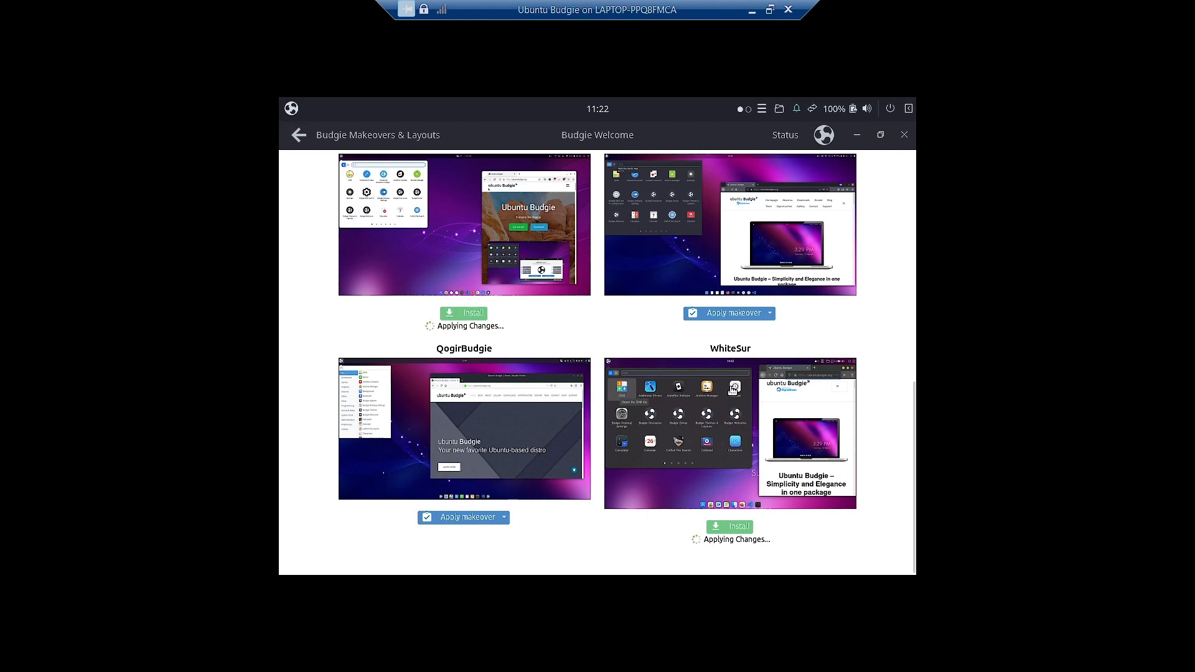
scroll(732, 390, up, 10)
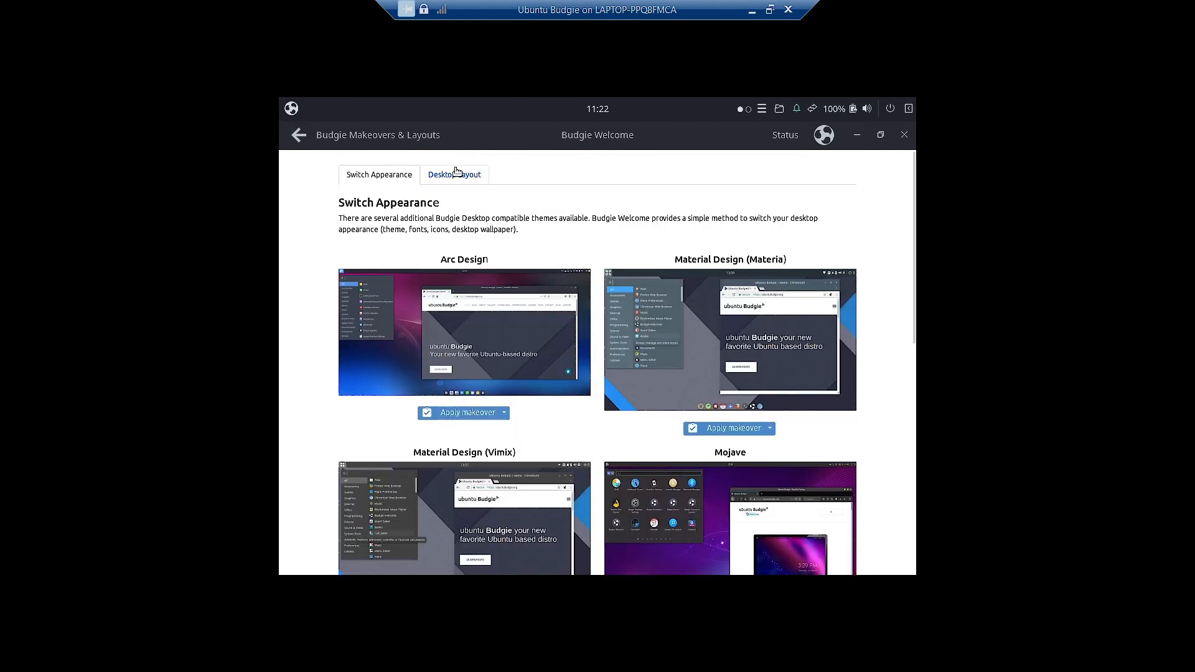
- Show the Desktop Layout choices and inspect the current application menu
click(454, 175)
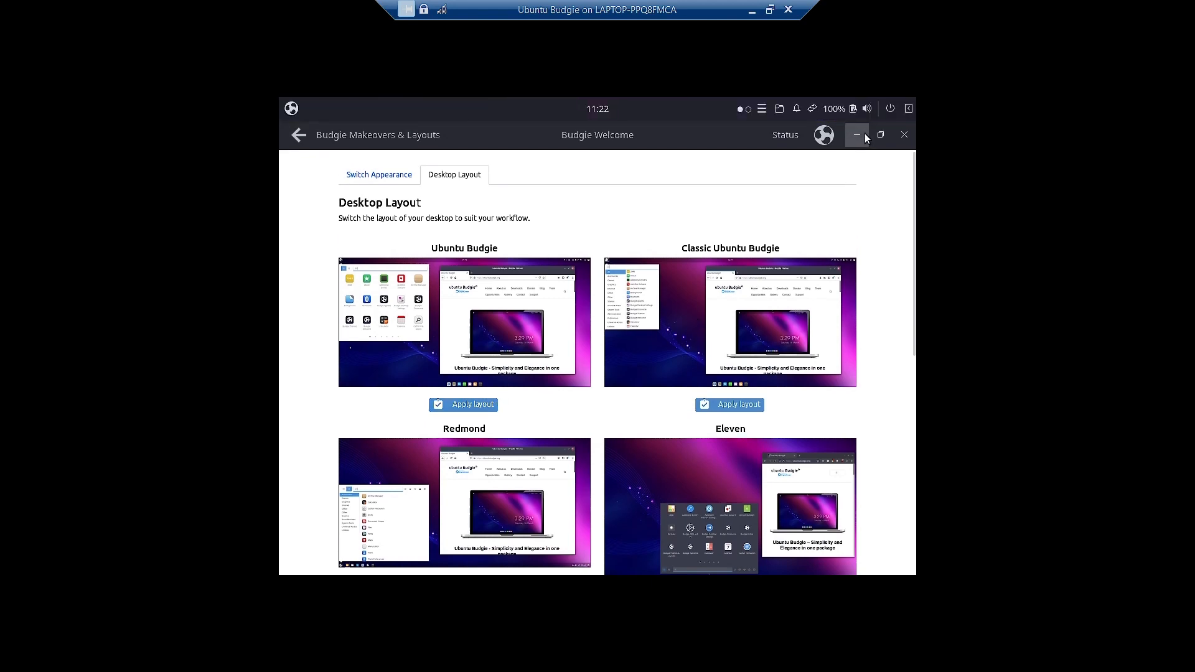
click(857, 135)
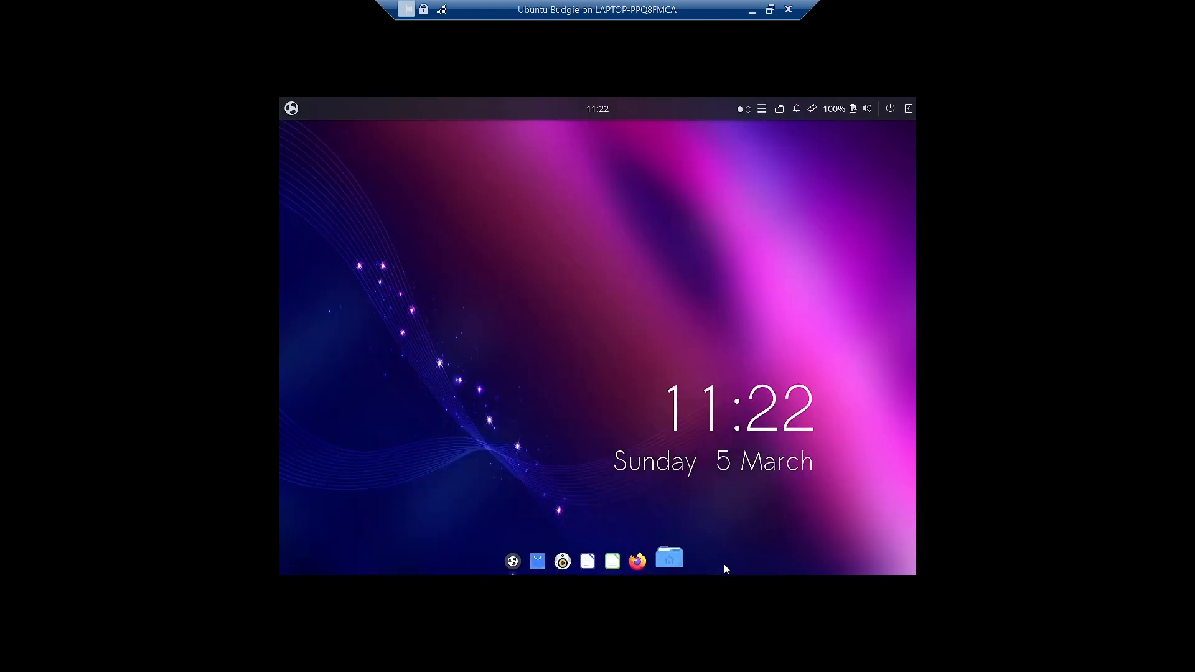
click(292, 108)
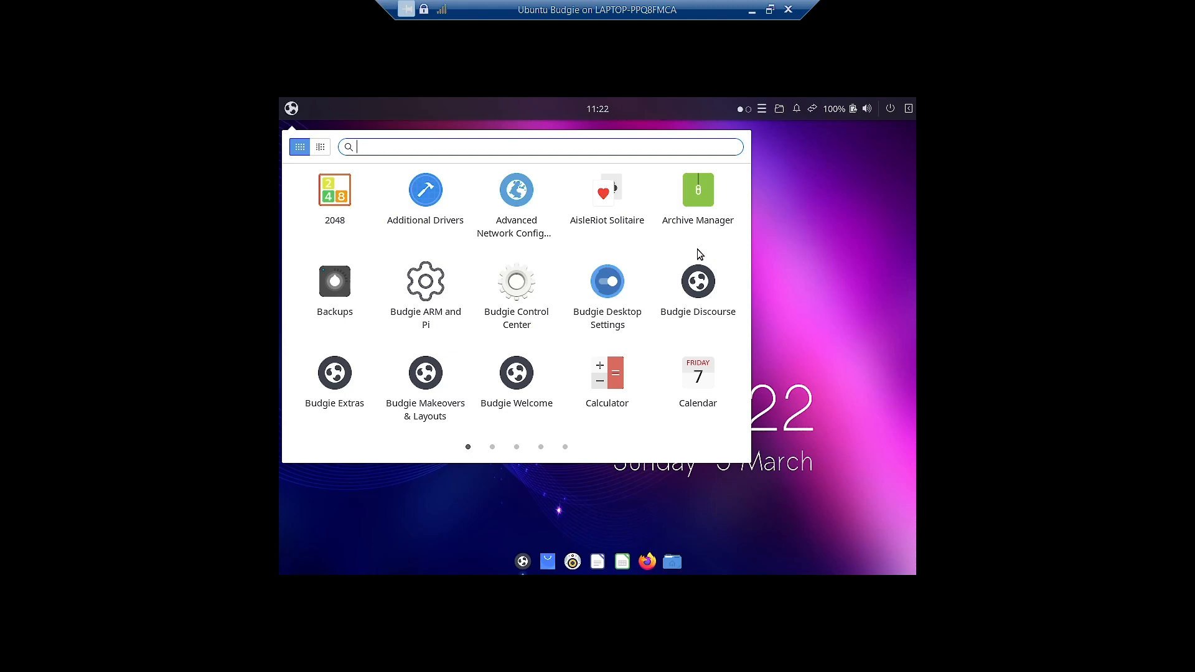
scroll(697, 249, down, 3)
click(704, 395)
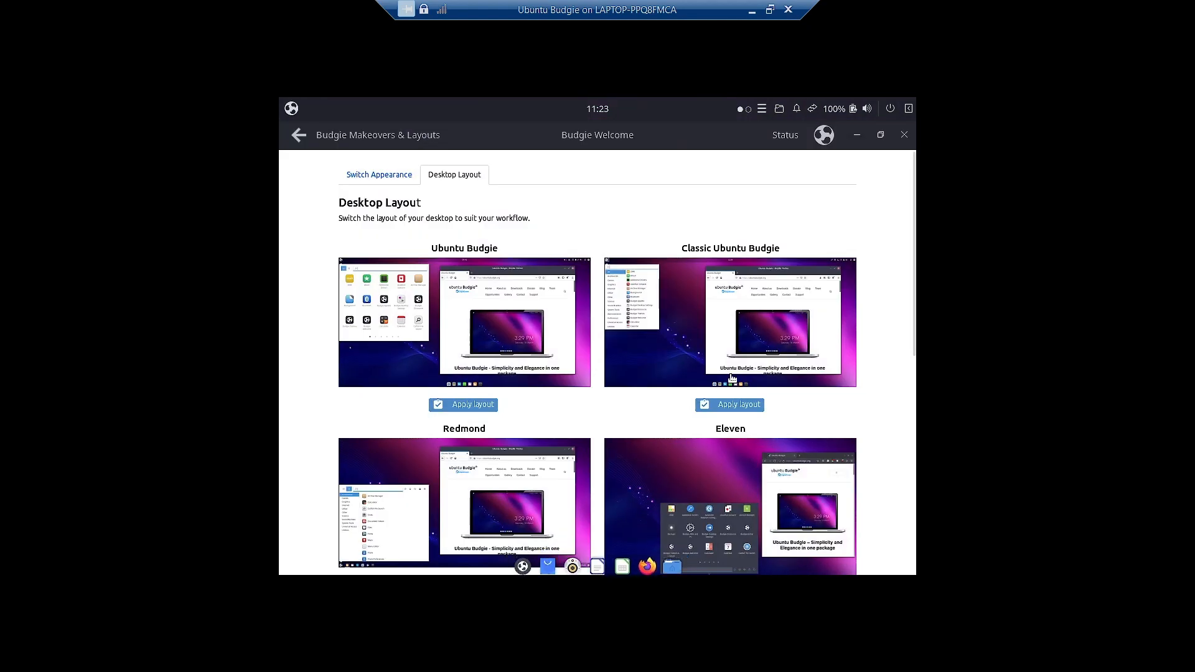
- Apply the Classic Ubuntu Budgie layout, check its categorised menu, and return to the layout list
click(716, 405)
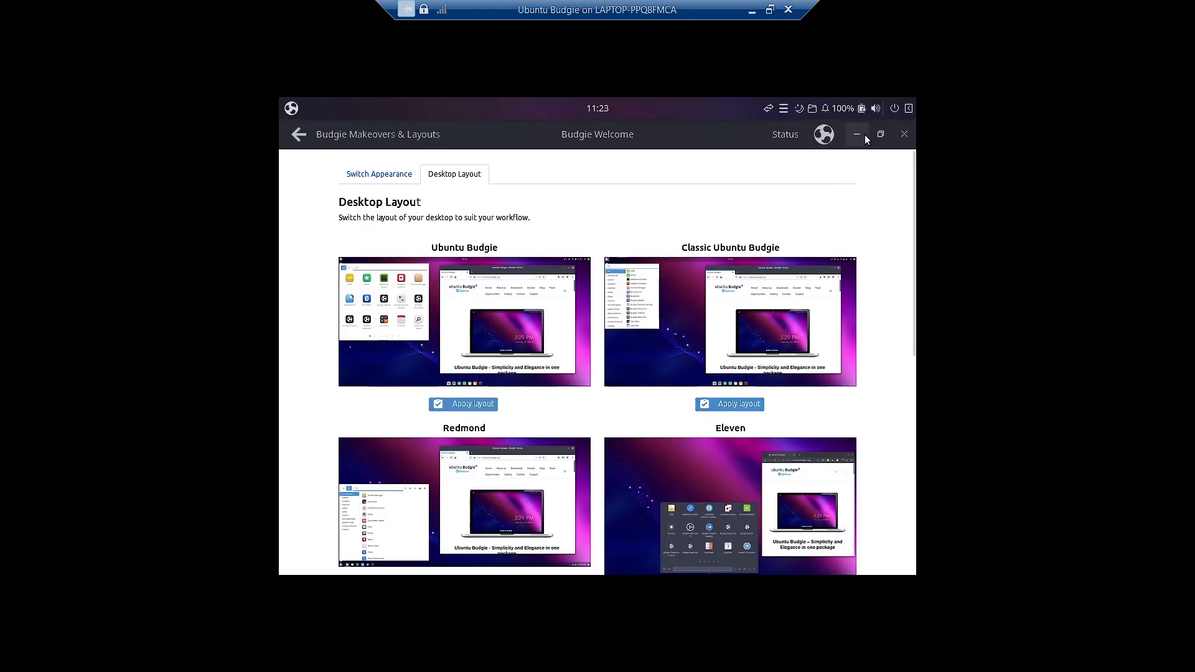
click(854, 135)
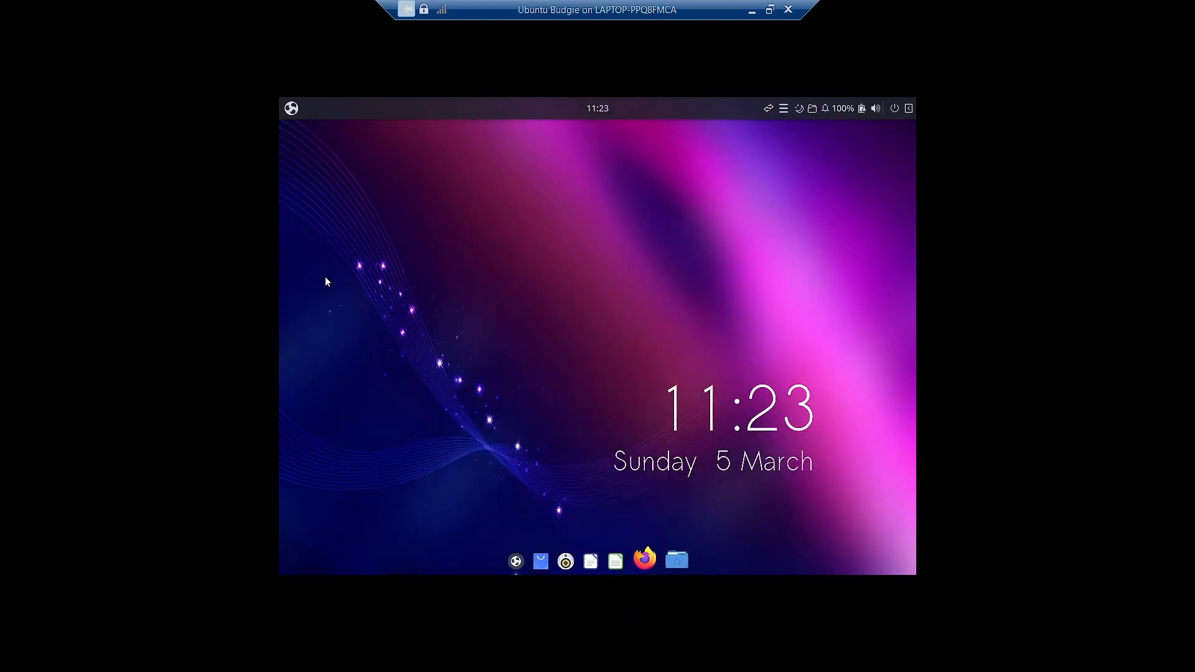
click(292, 109)
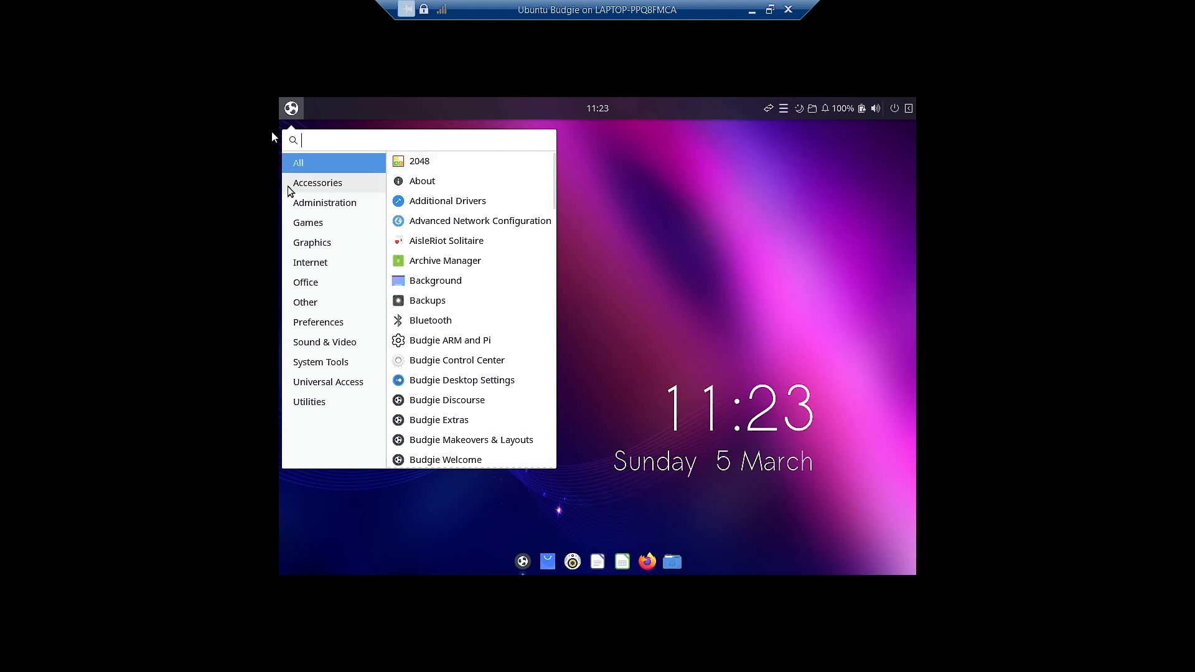
click(665, 404)
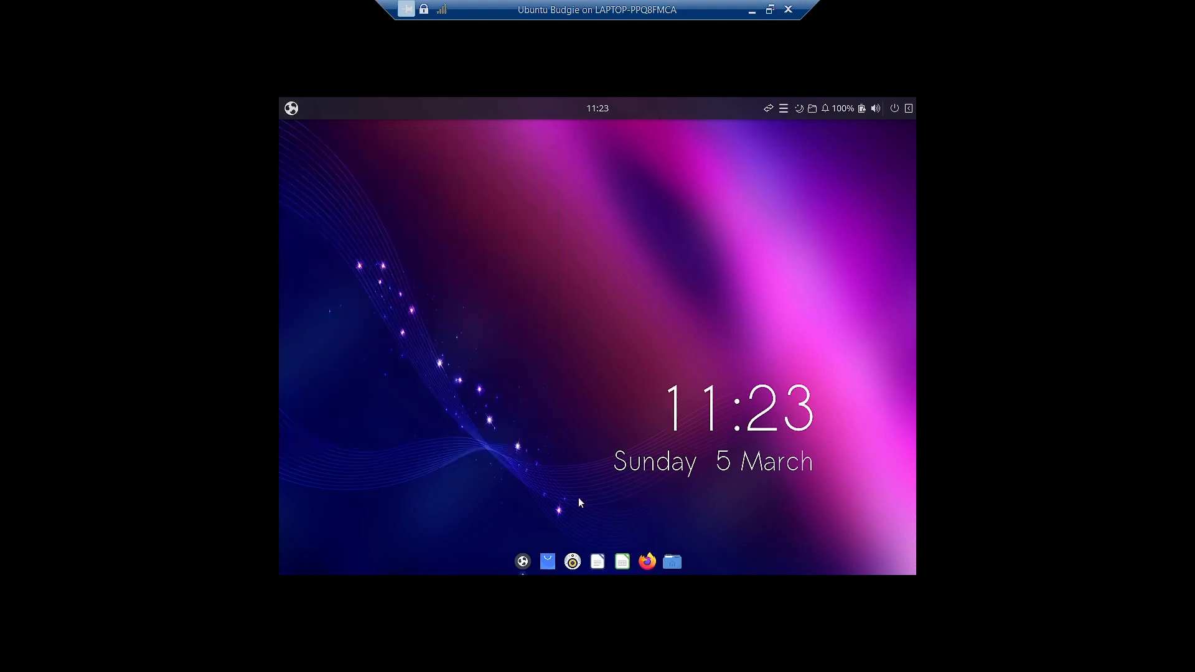
click(526, 558)
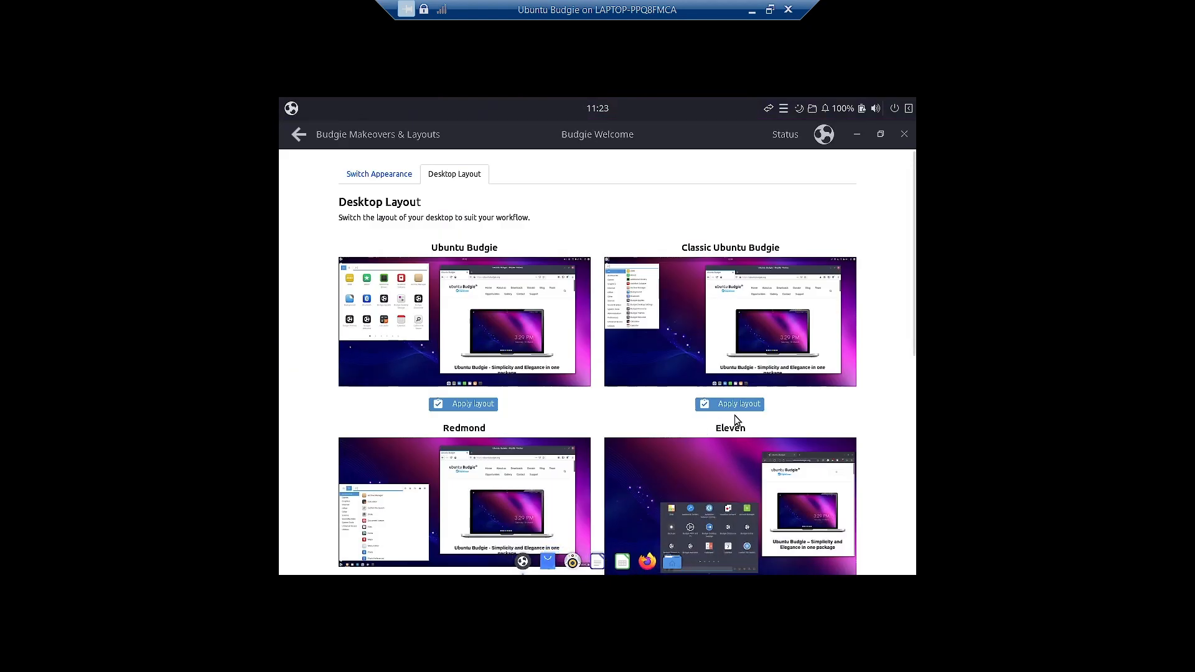
scroll(734, 416, down, 2)
scroll(734, 416, down, 3)
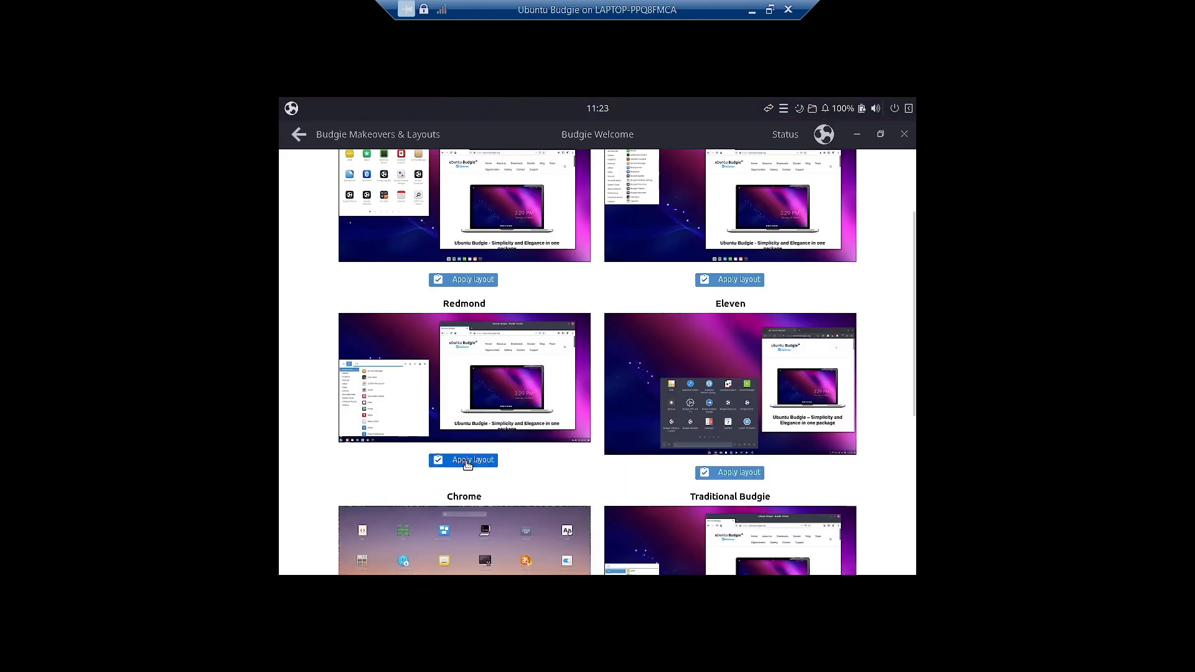
- Apply the Redmond layout and check its application menu
click(468, 460)
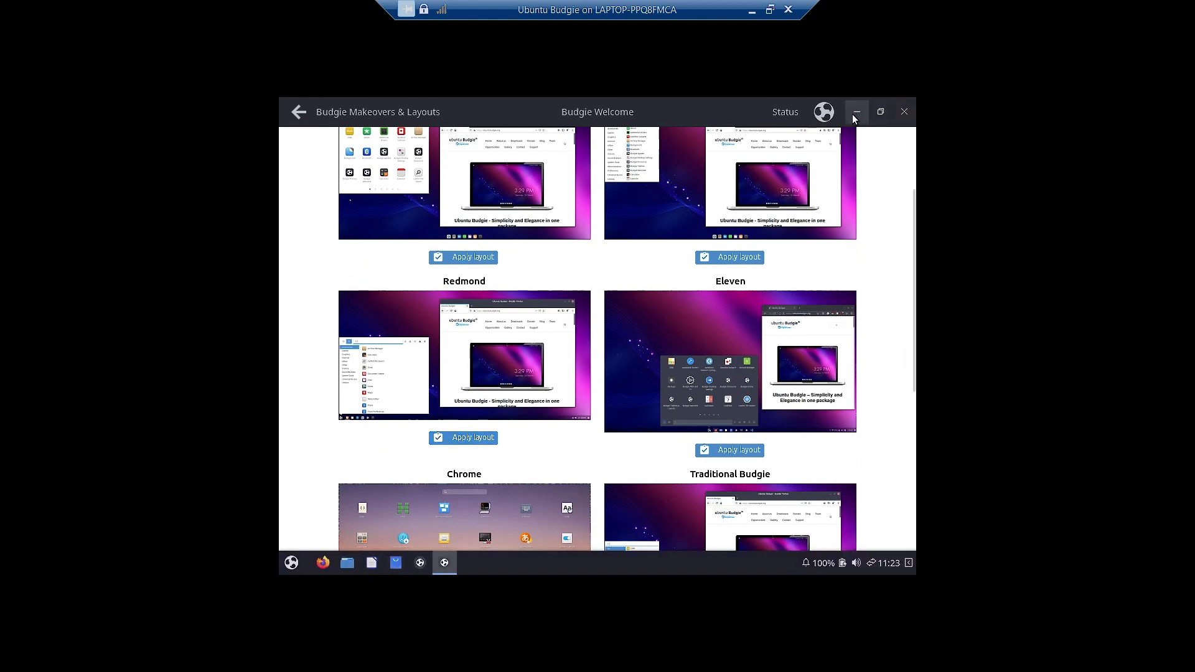
click(856, 113)
click(289, 562)
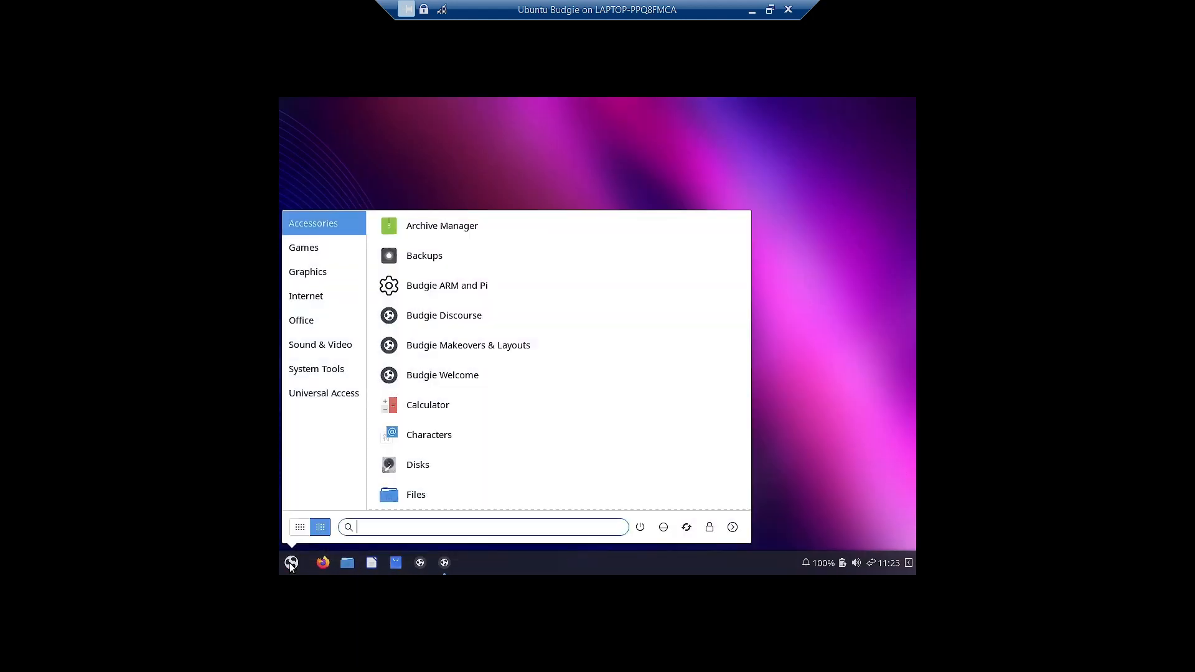
click(865, 381)
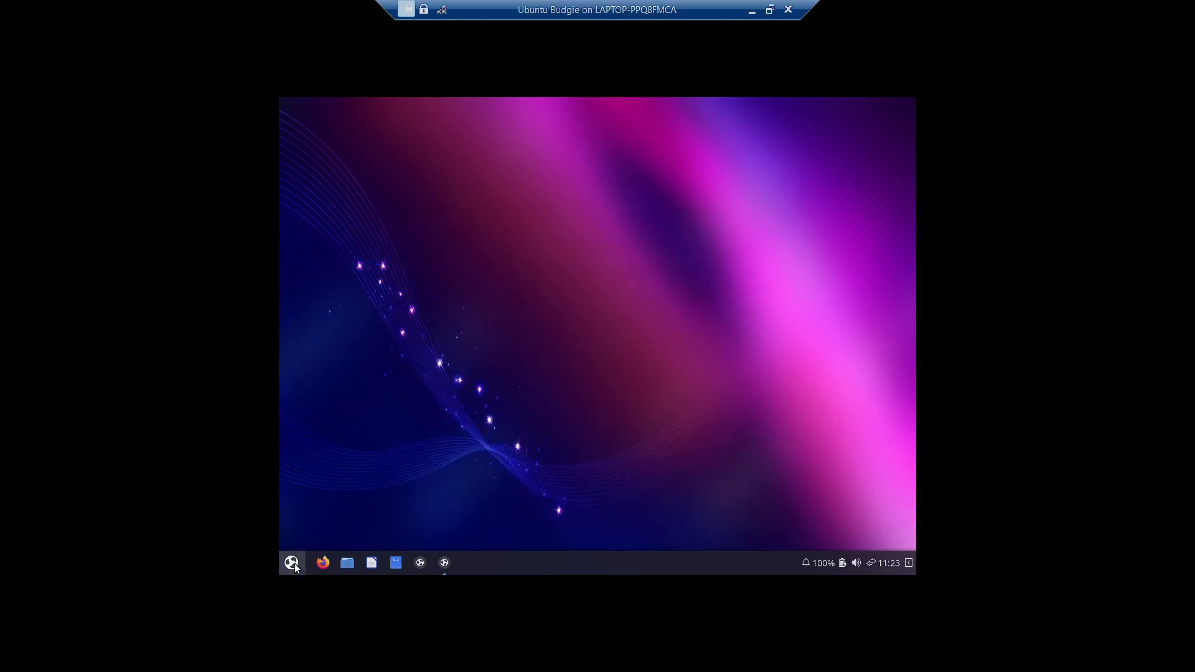
click(445, 563)
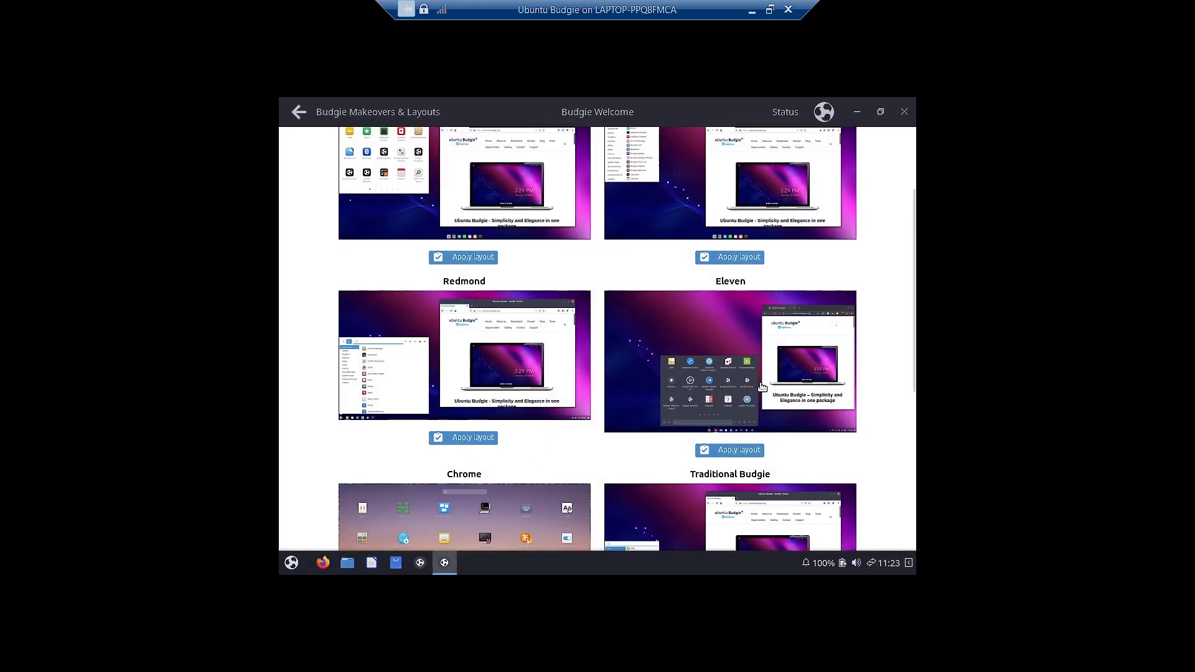
- Apply the Eleven layout, preview the desktop, and return to the layout list
click(737, 450)
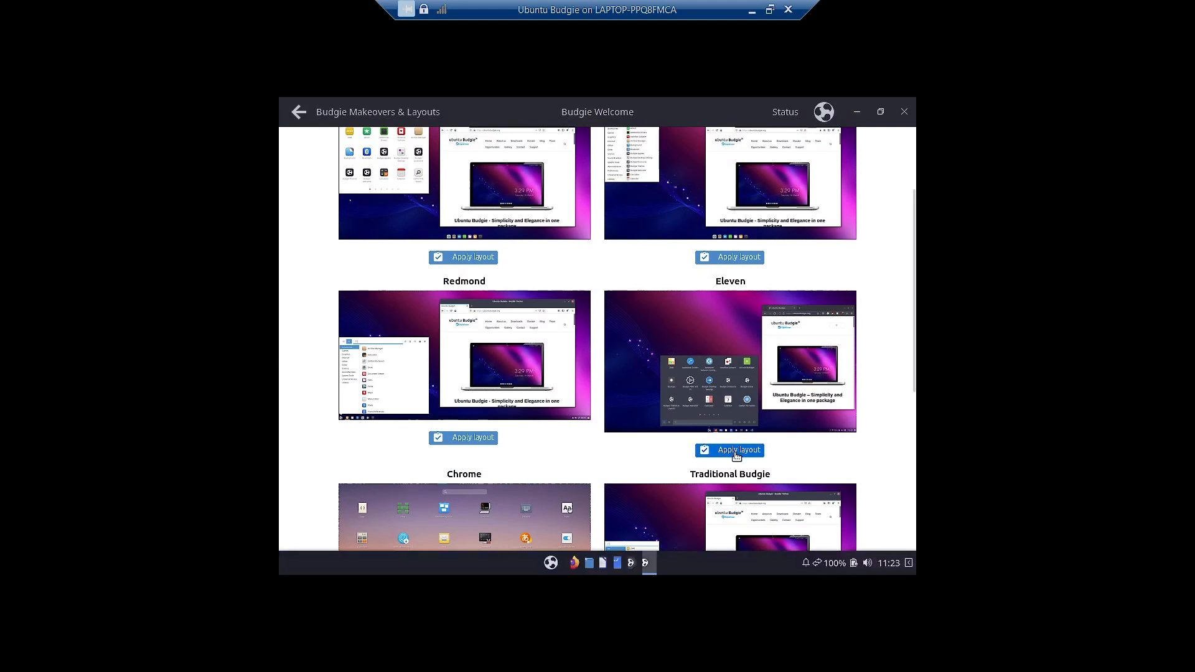
click(851, 112)
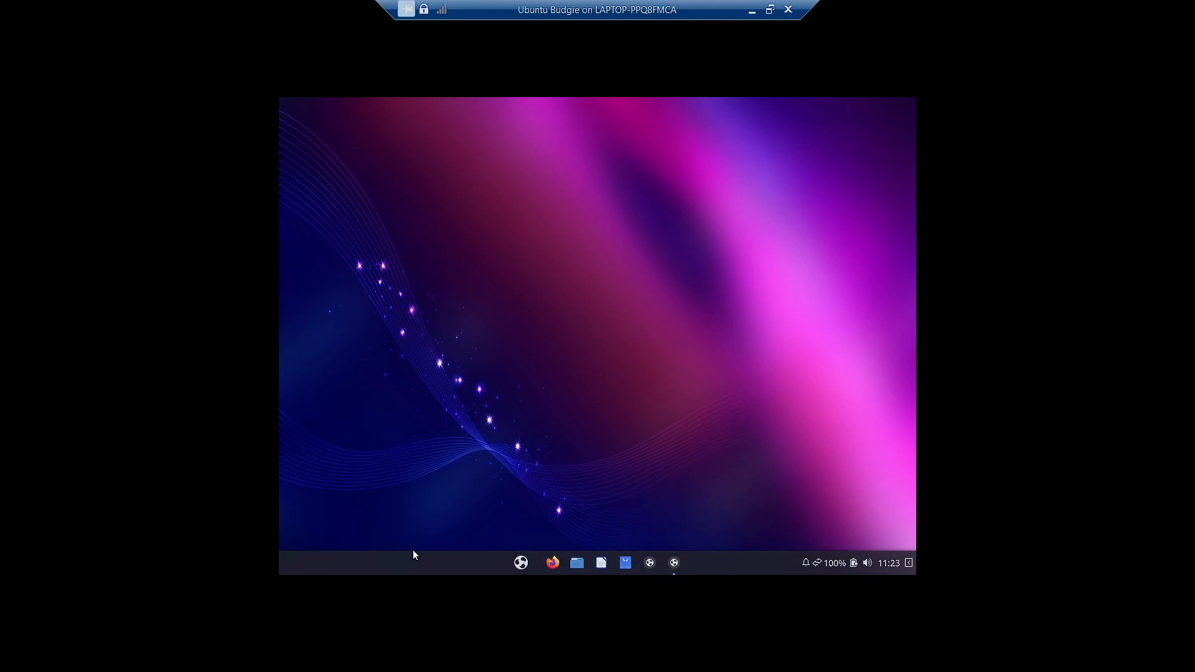
click(674, 566)
scroll(762, 437, down, 3)
scroll(764, 437, down, 2)
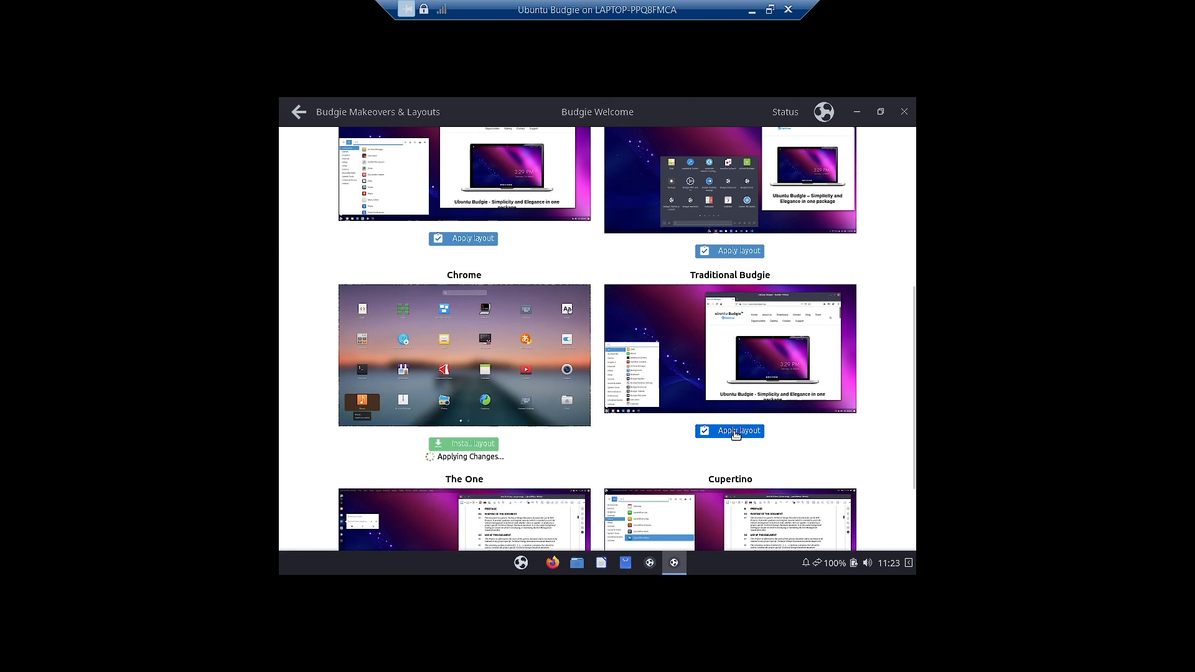
- Apply the Traditional Budgie layout, check its menu, and bring back the layout choices
click(736, 435)
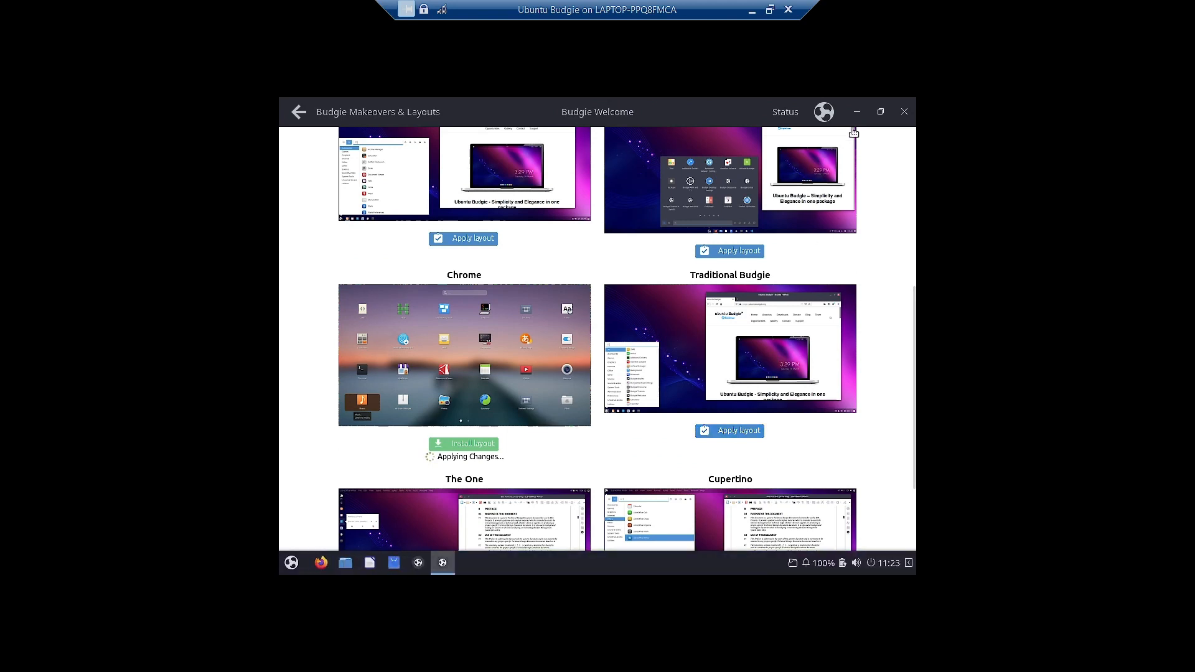
click(854, 108)
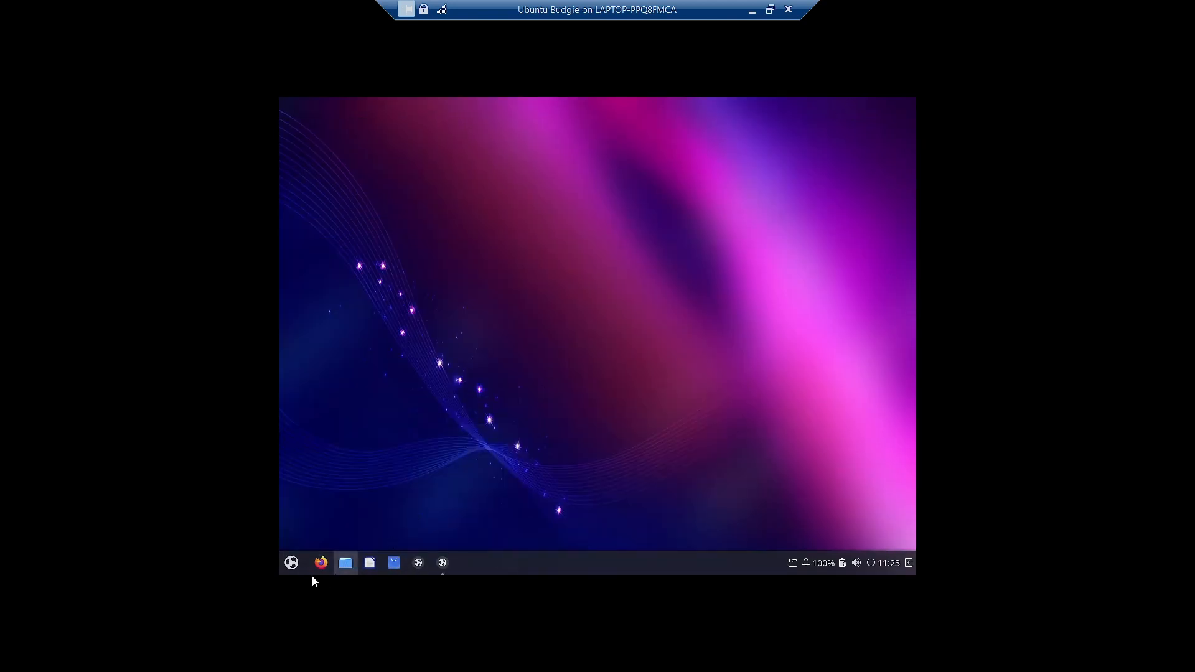
click(290, 563)
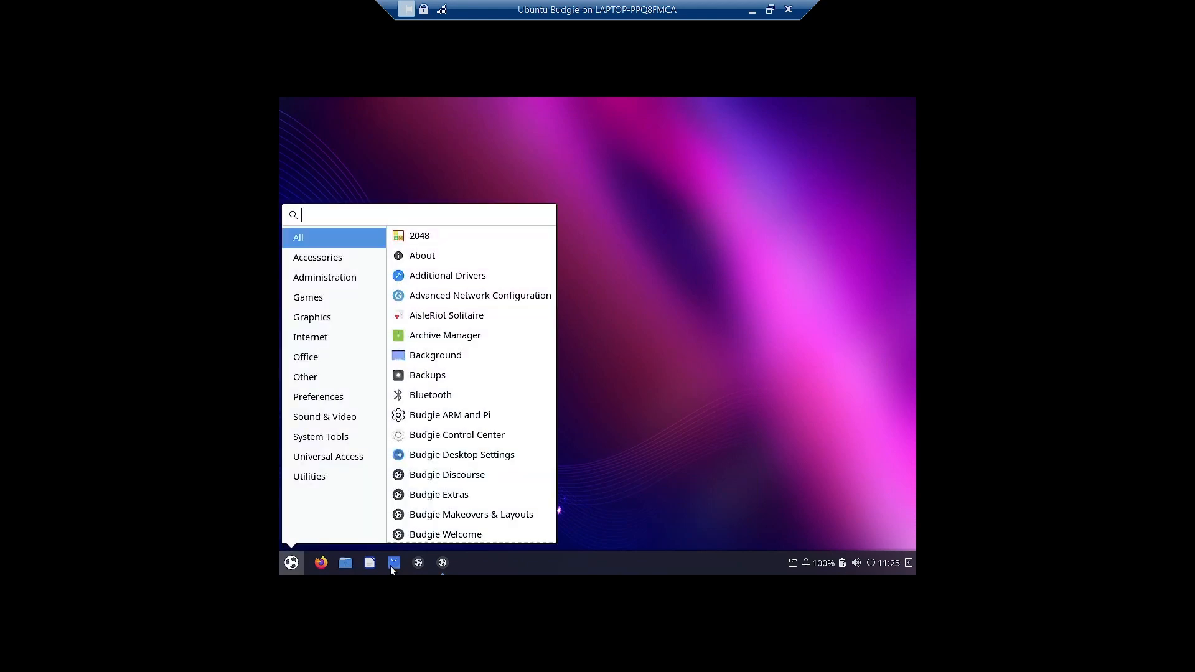
click(450, 562)
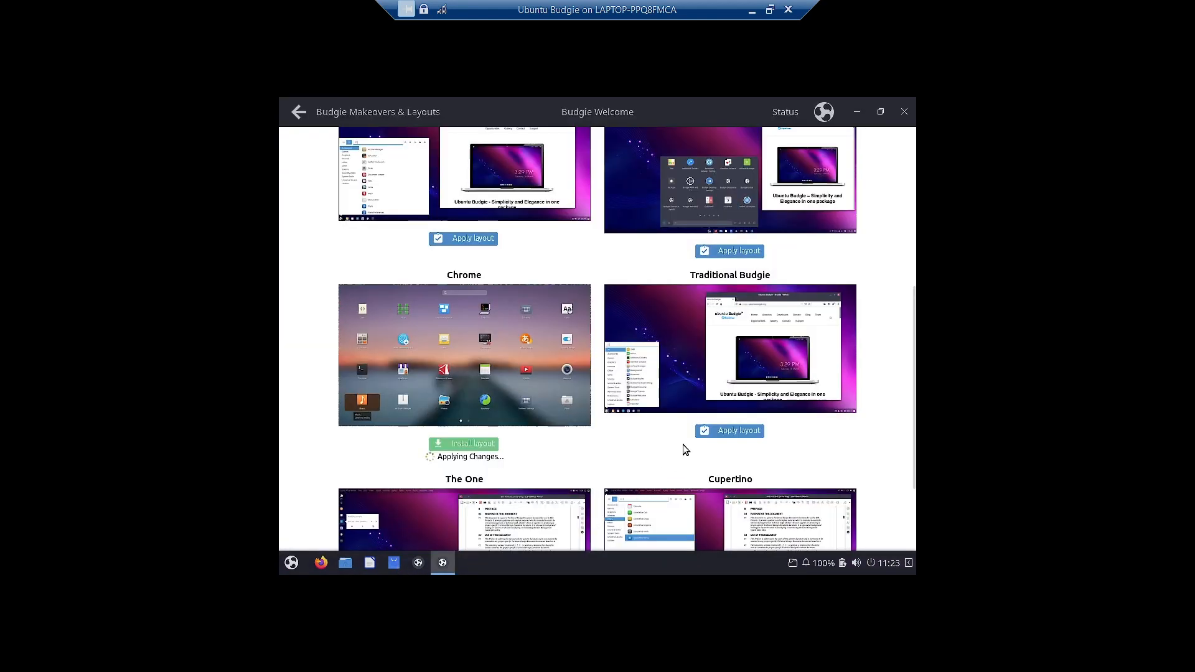
scroll(682, 444, down, 3)
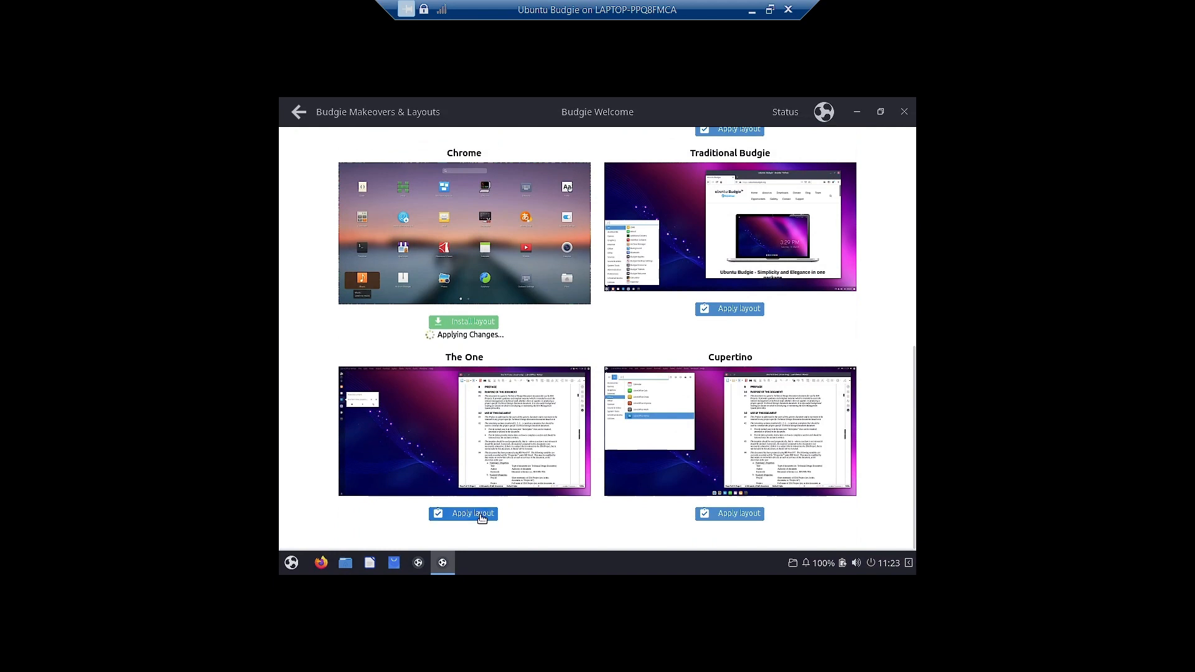
- Apply The One layout, then the Cupertino layout, and preview the resulting desktop
click(480, 515)
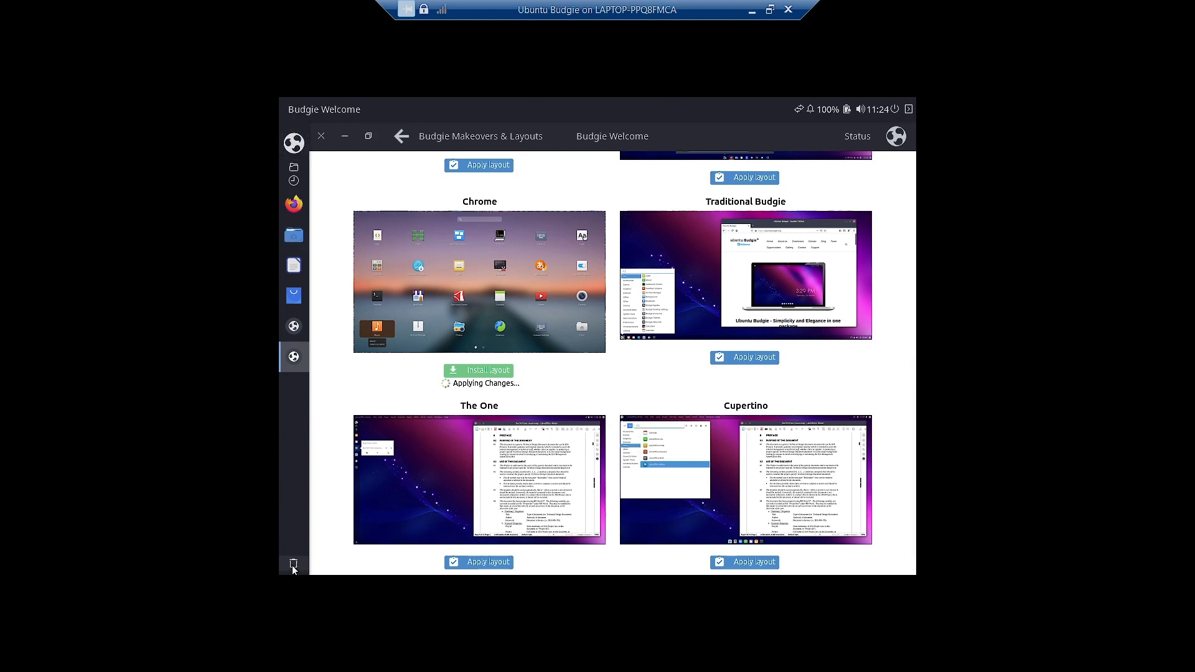
scroll(651, 470, down, 1)
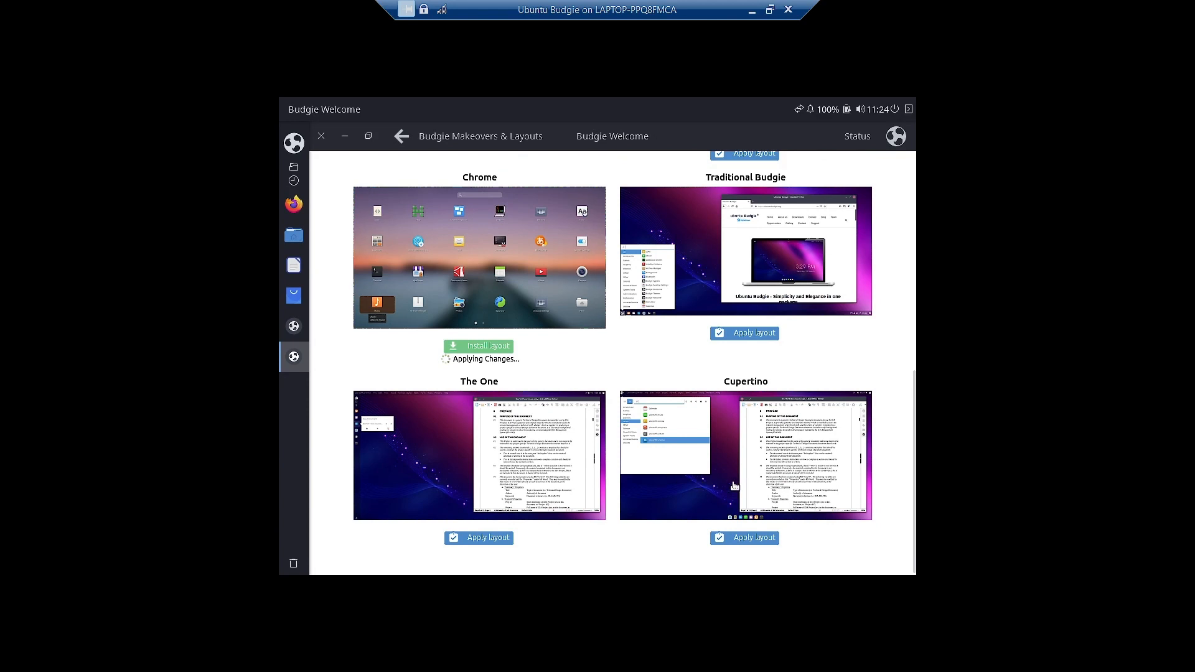
click(769, 543)
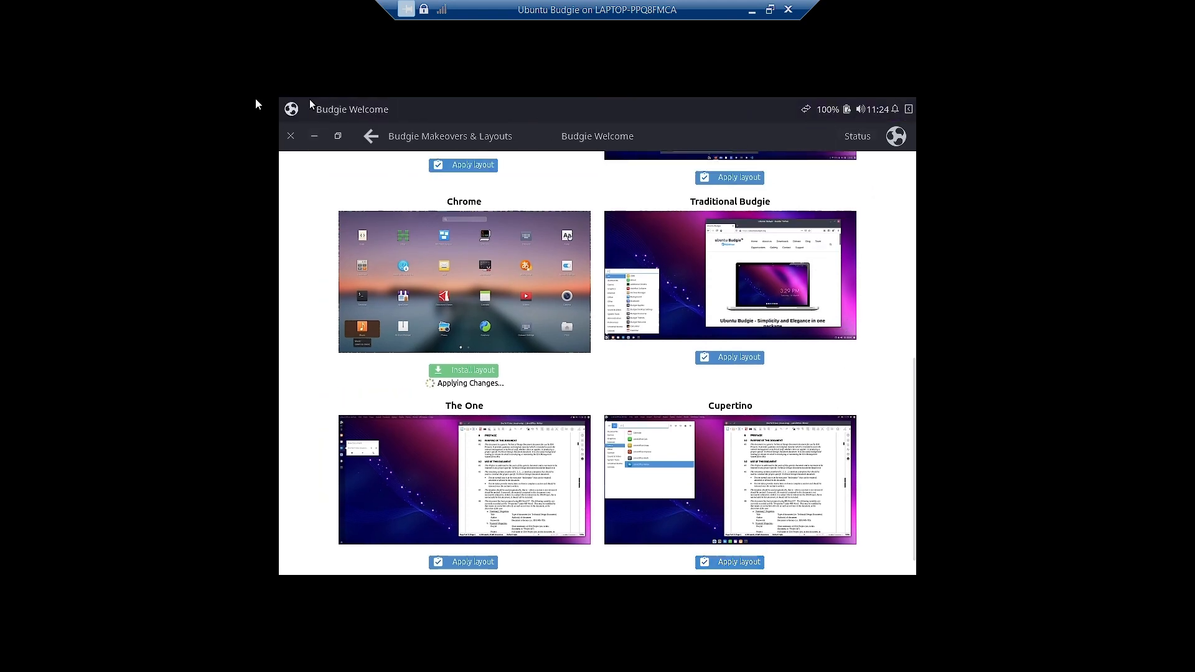
click(316, 136)
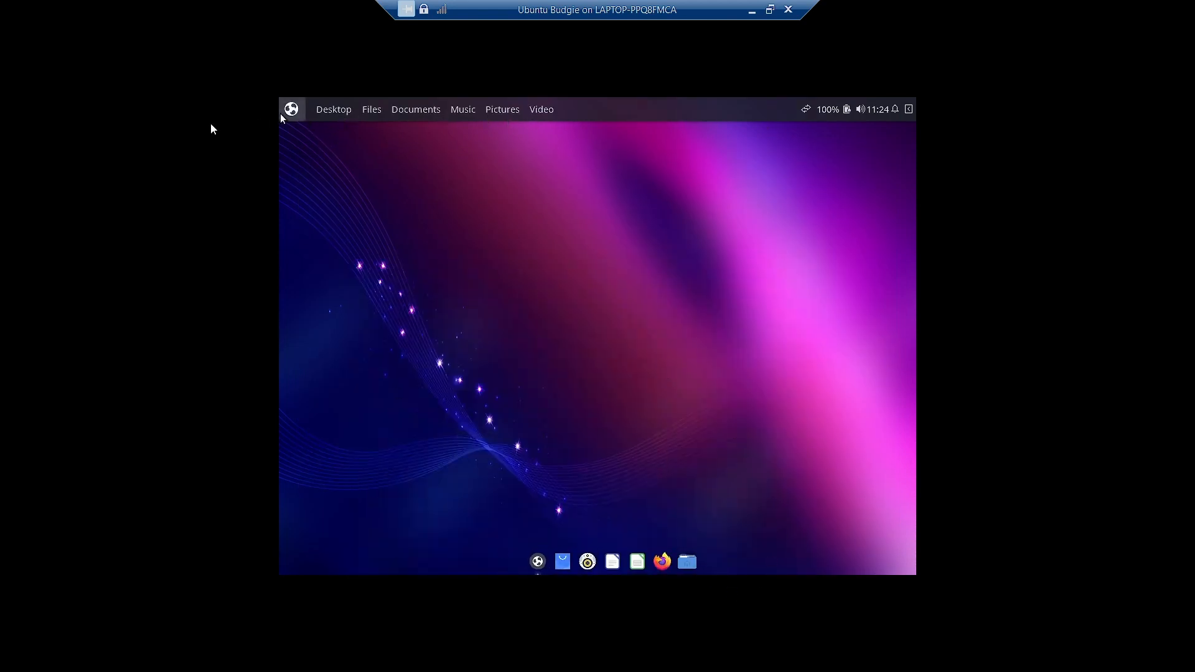
click(538, 560)
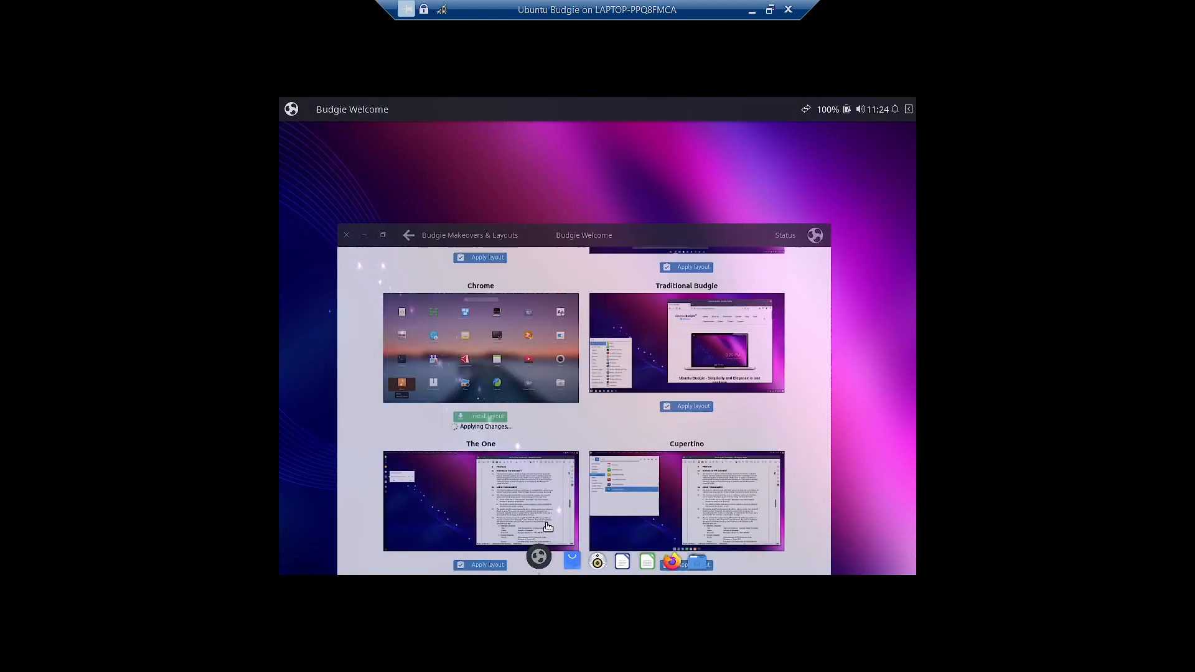
- Browse the Switch Appearance makeovers, then hide Budgie Welcome and open the desktop menu
scroll(715, 445, up, 10)
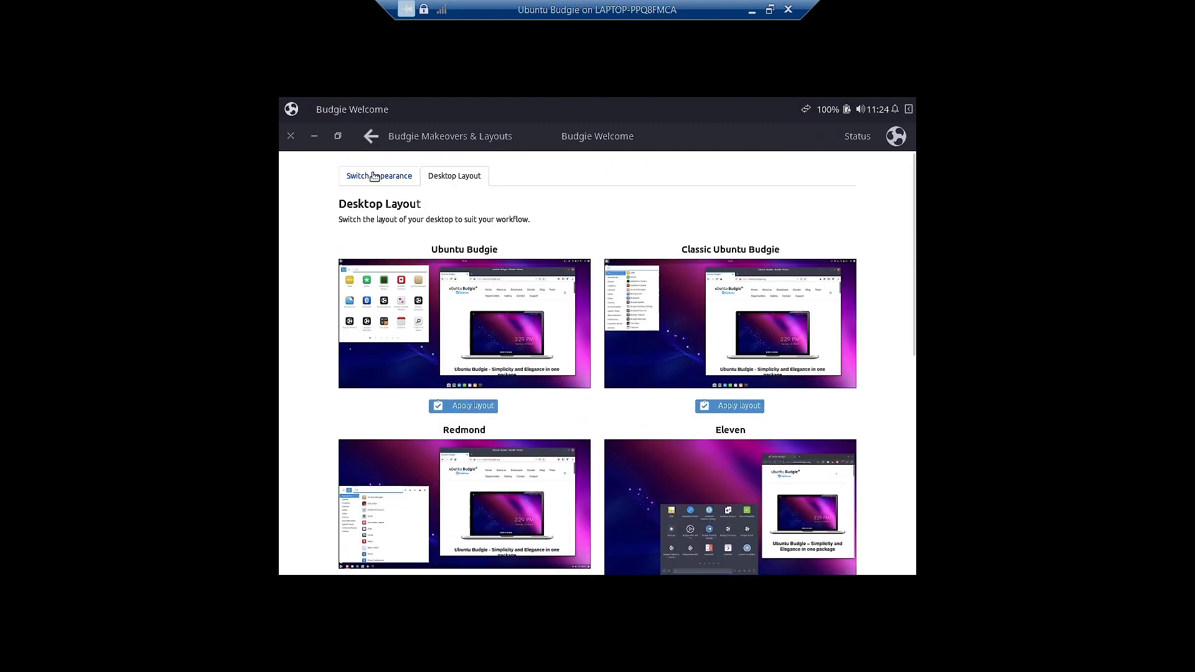
click(374, 176)
scroll(771, 378, down, 5)
scroll(771, 378, down, 5)
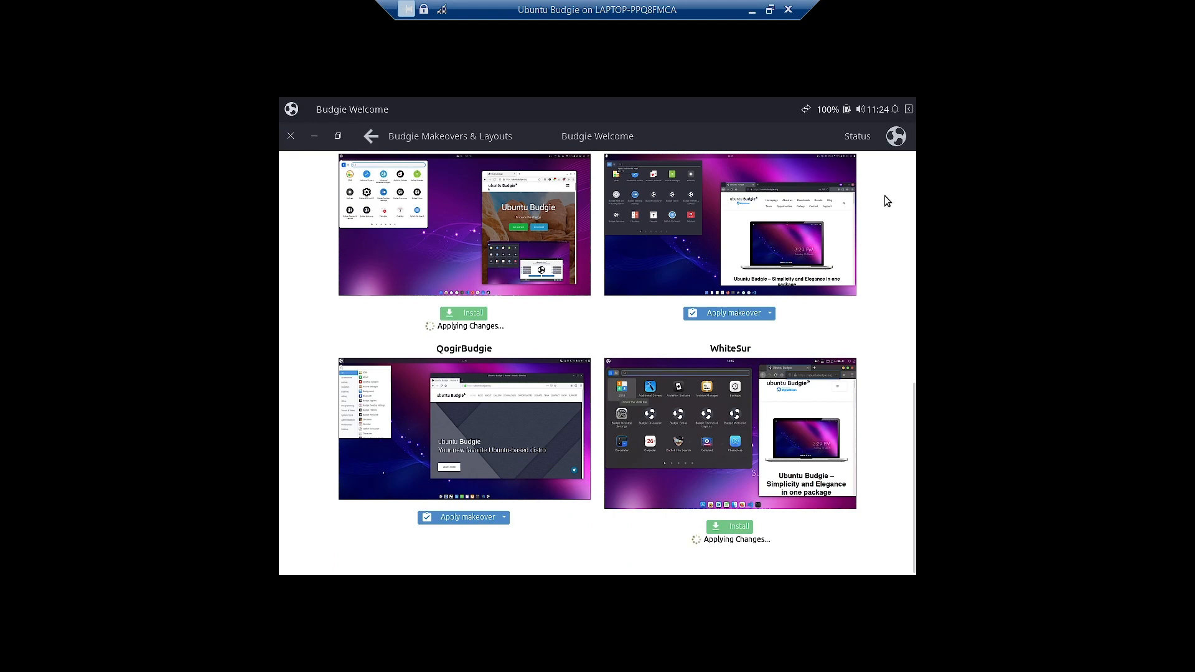
click(313, 137)
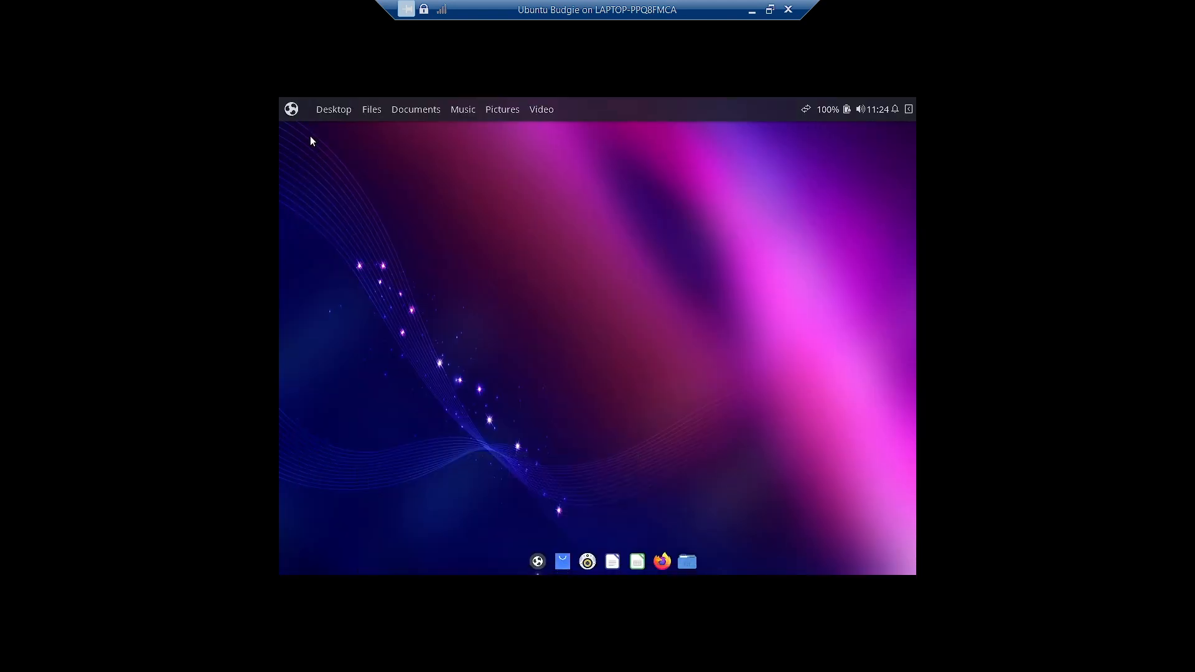
right_click(490, 280)
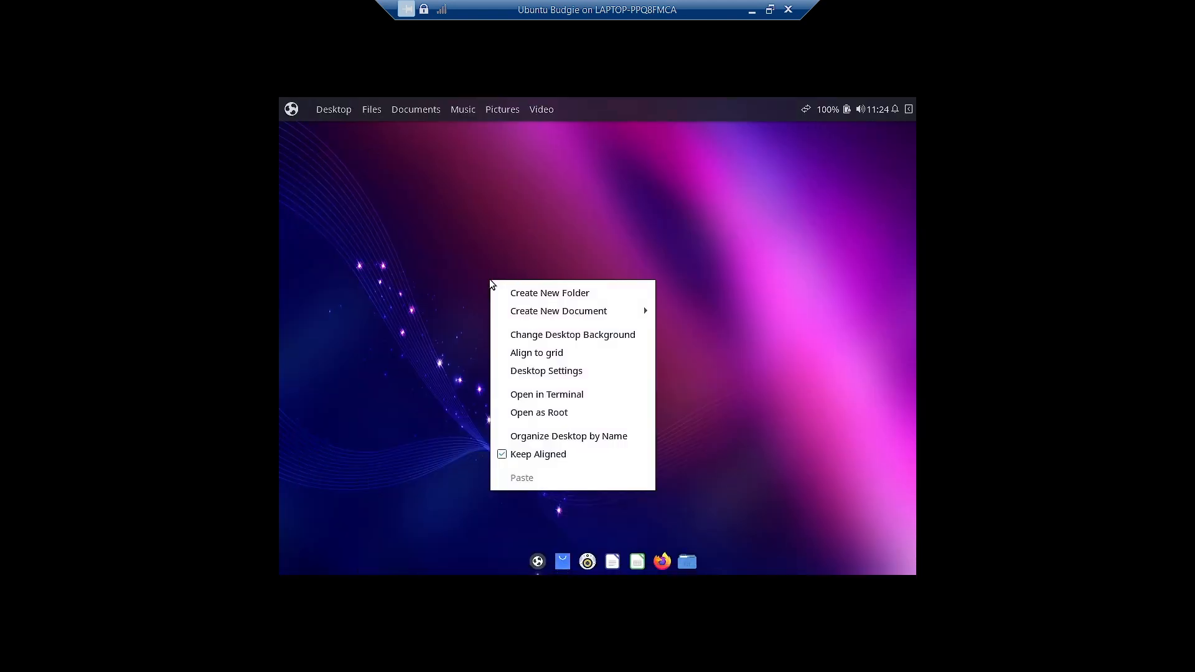
- Set the rusty anchors on a stony beach photo as wallpaper, then reopen Budgie Welcome
click(577, 336)
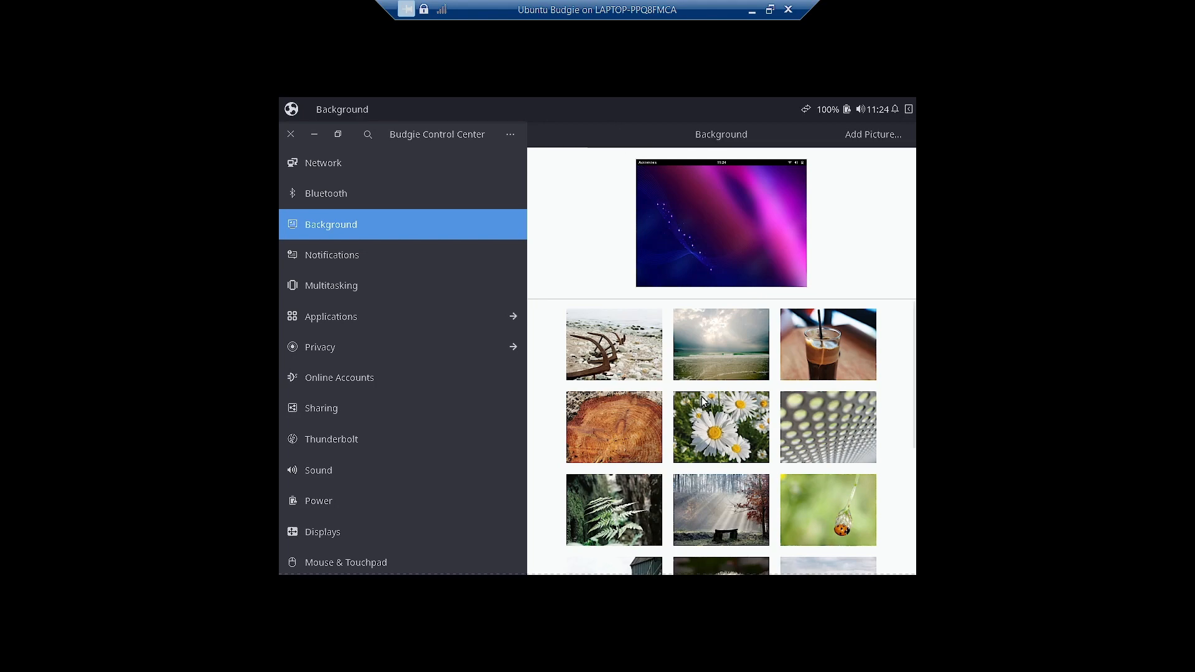
click(625, 356)
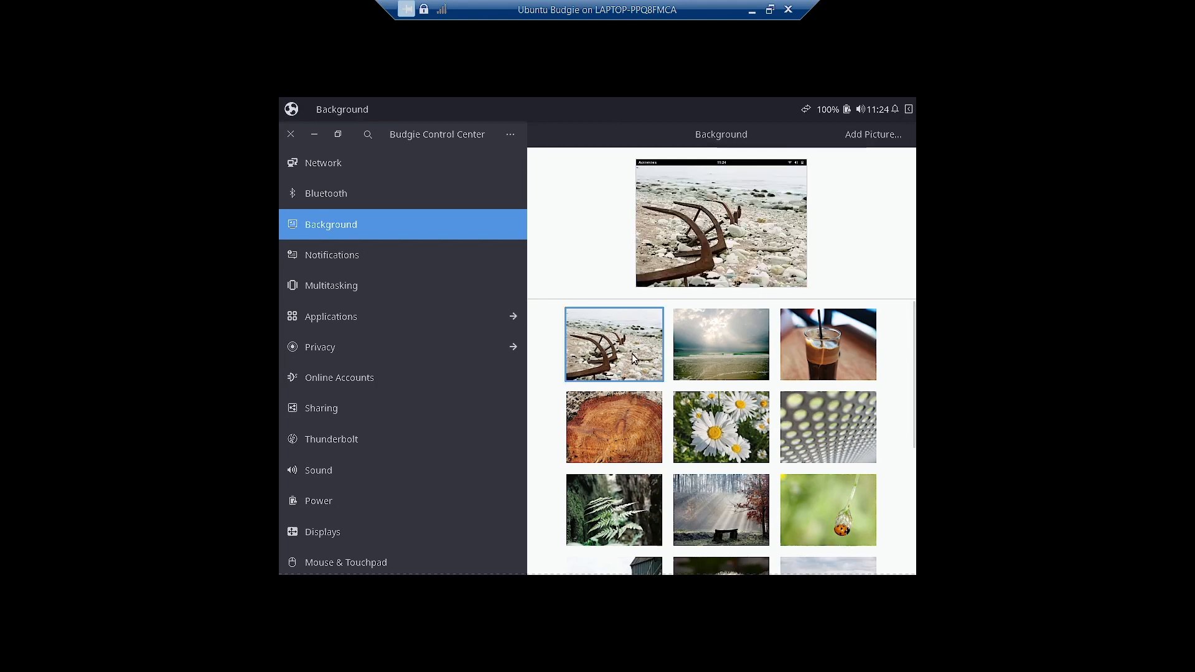
click(313, 134)
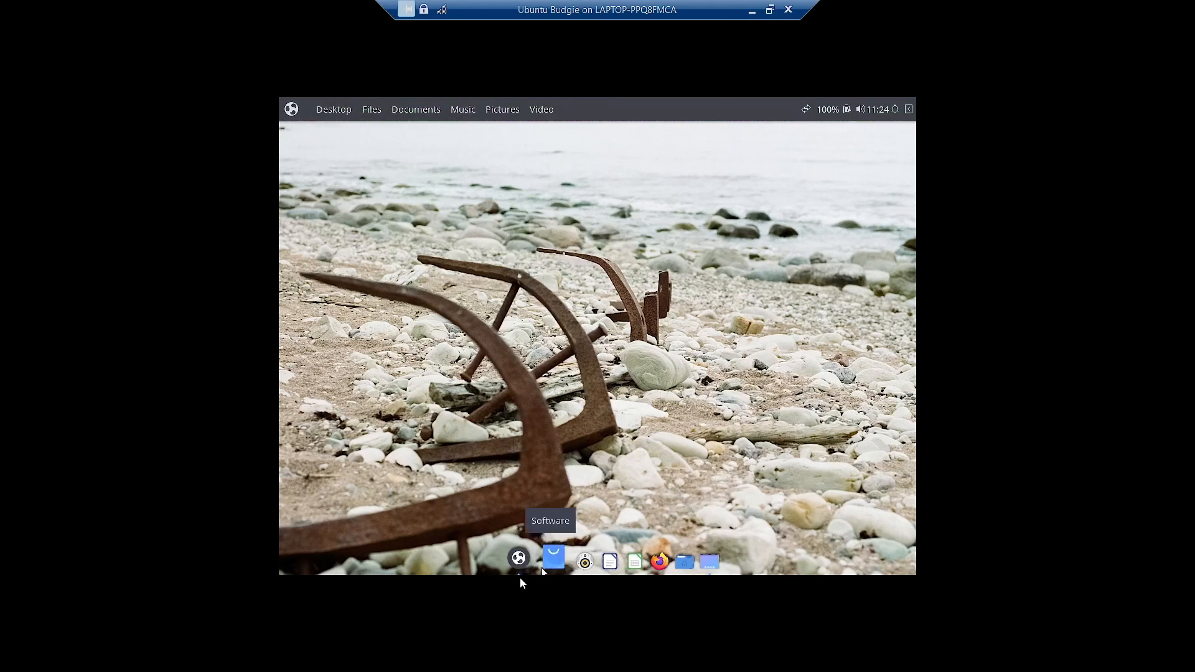
click(527, 558)
- Apply the Material Design (Materia) makeover and view the grey-and-blue restyled desktop
scroll(505, 374, up, 5)
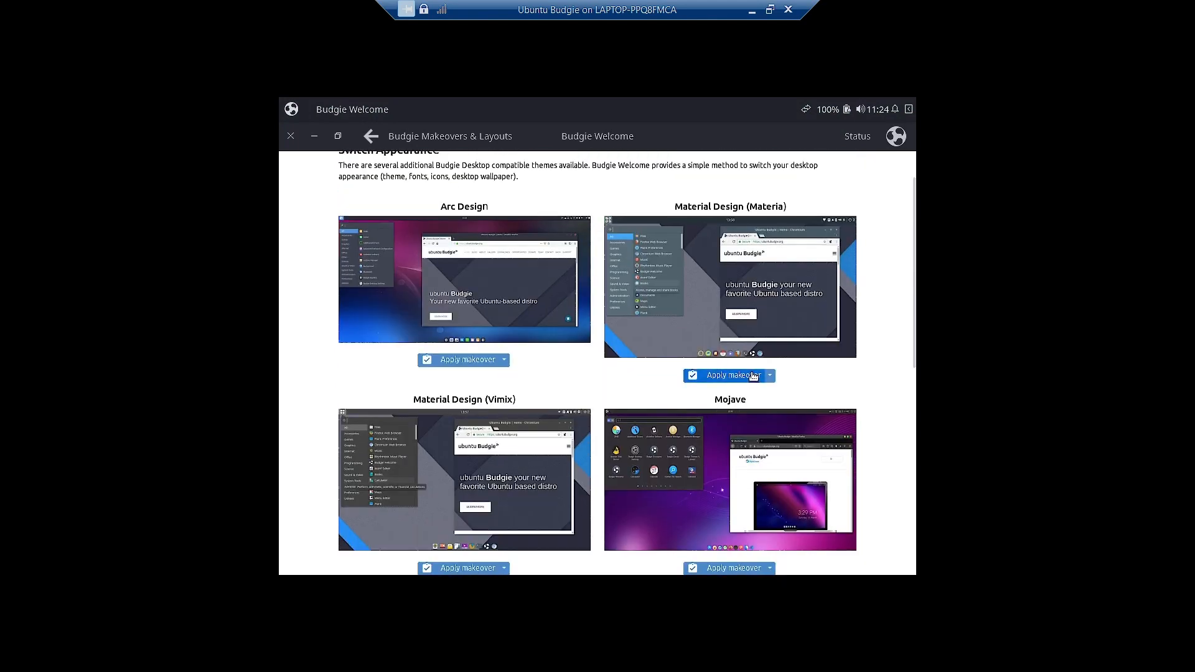
click(753, 375)
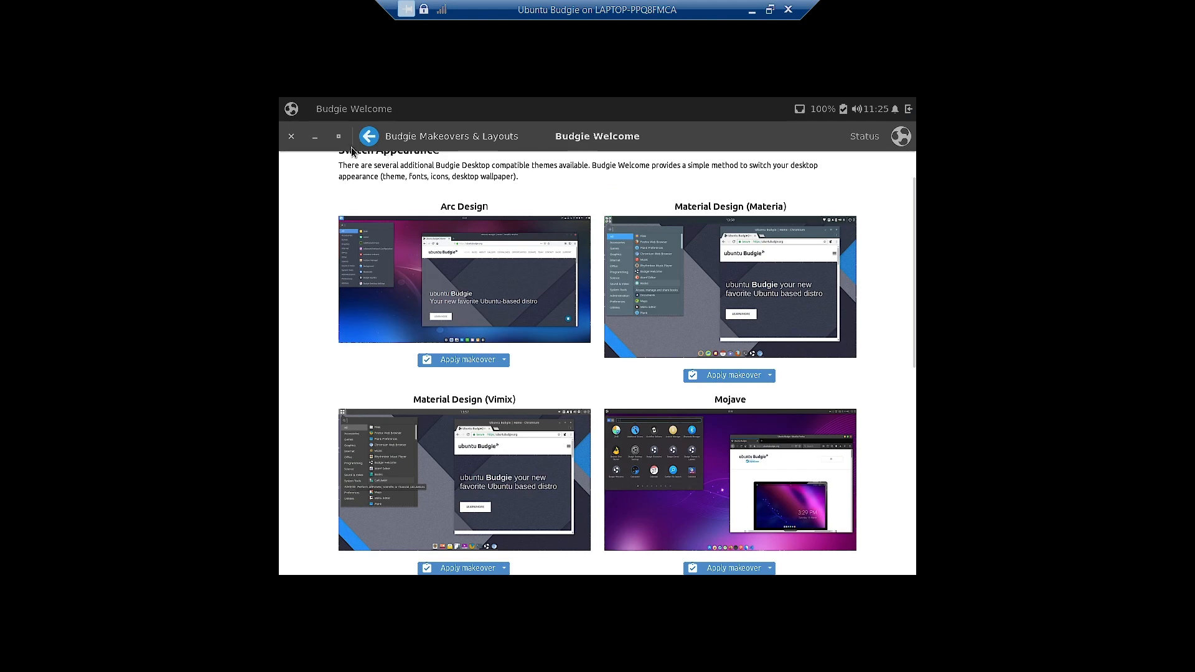
click(314, 140)
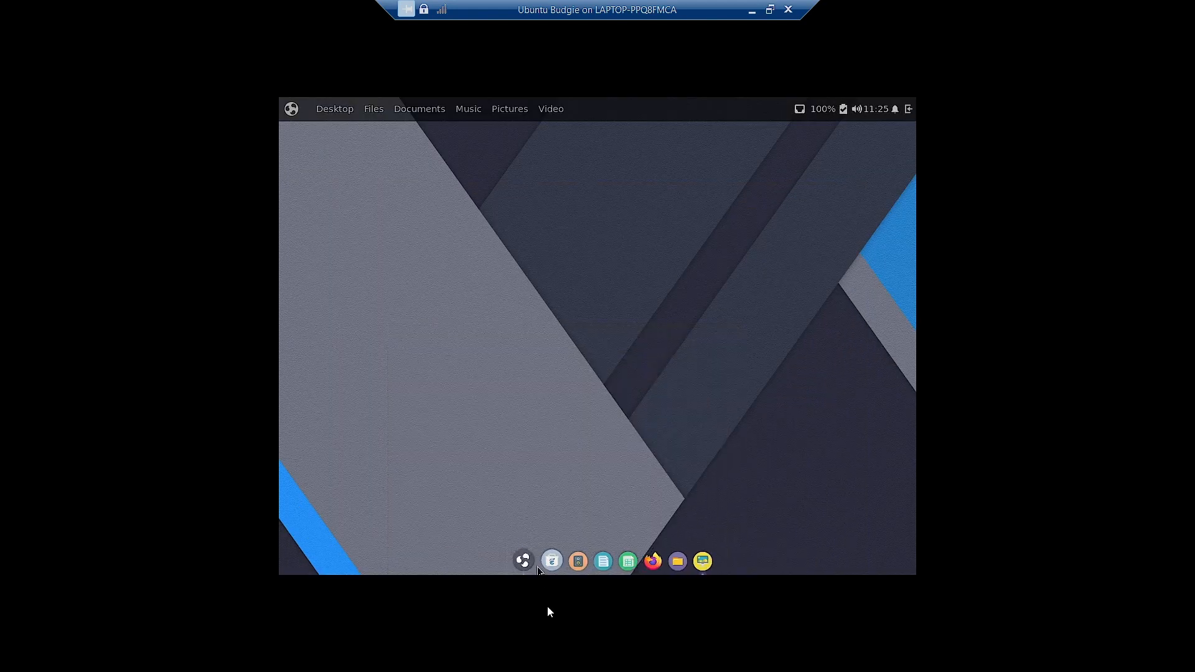
- Open Background settings, preview the desktop, and bring the Background page back
click(699, 562)
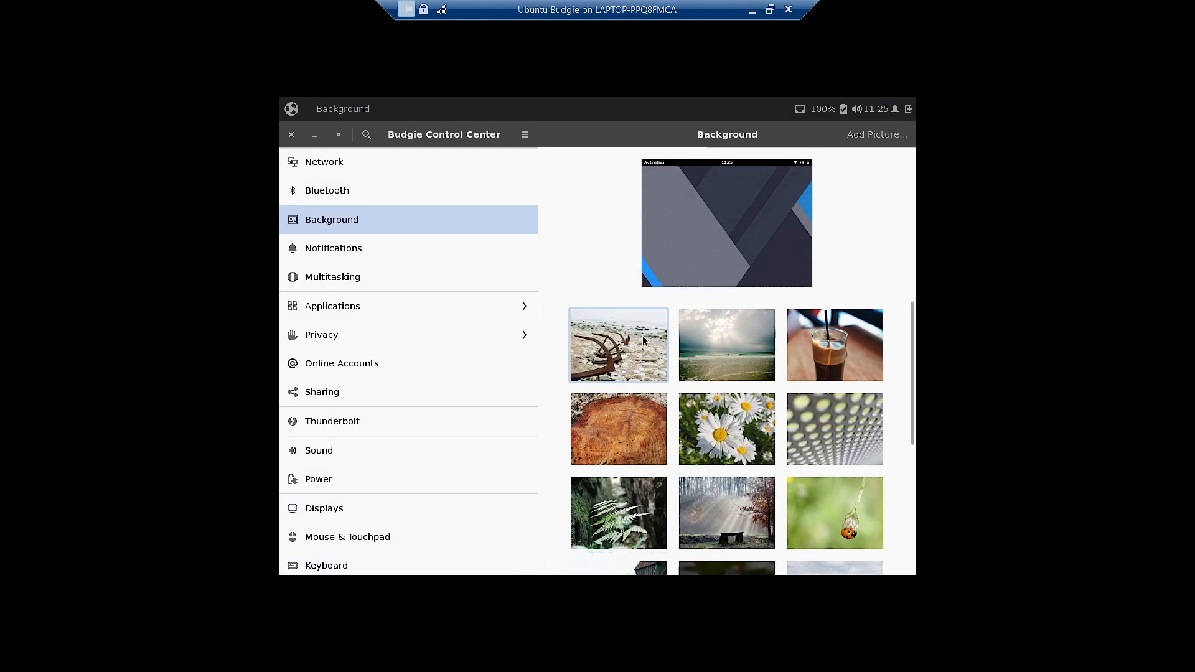
click(315, 135)
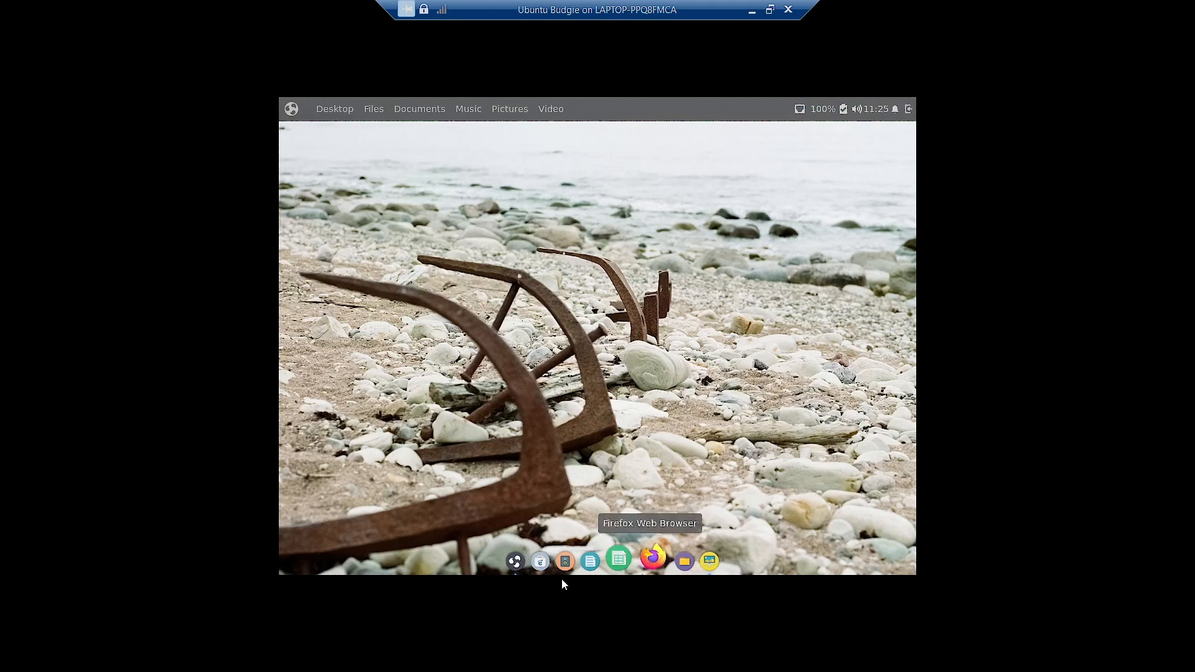
click(518, 560)
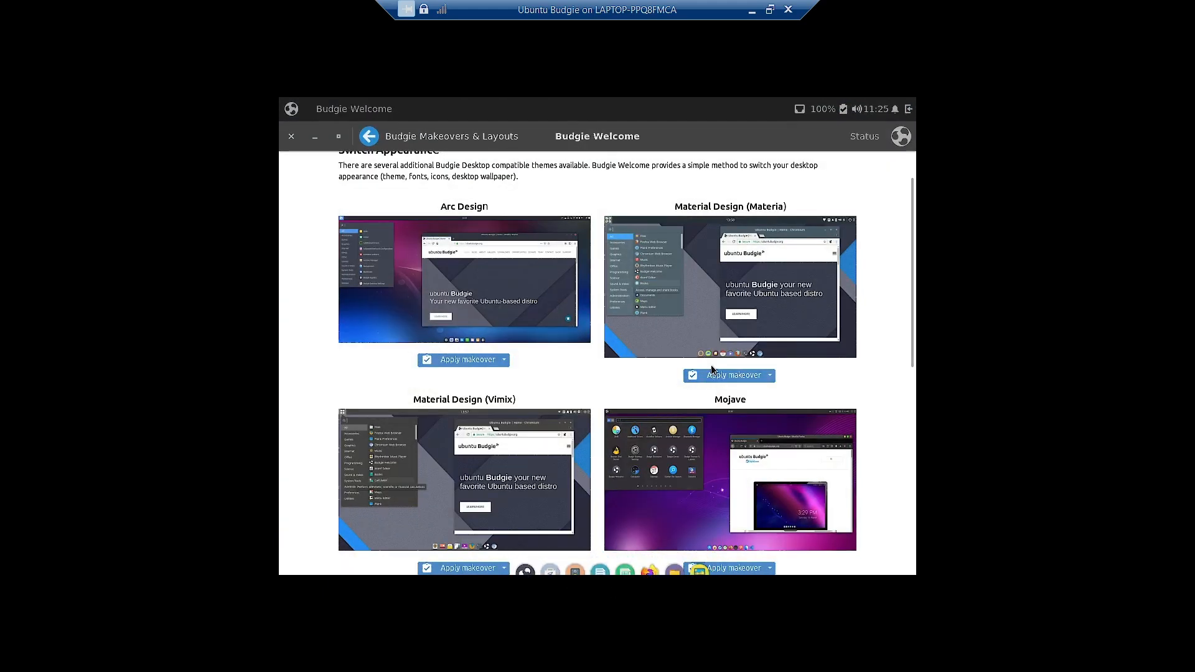
click(315, 136)
click(700, 563)
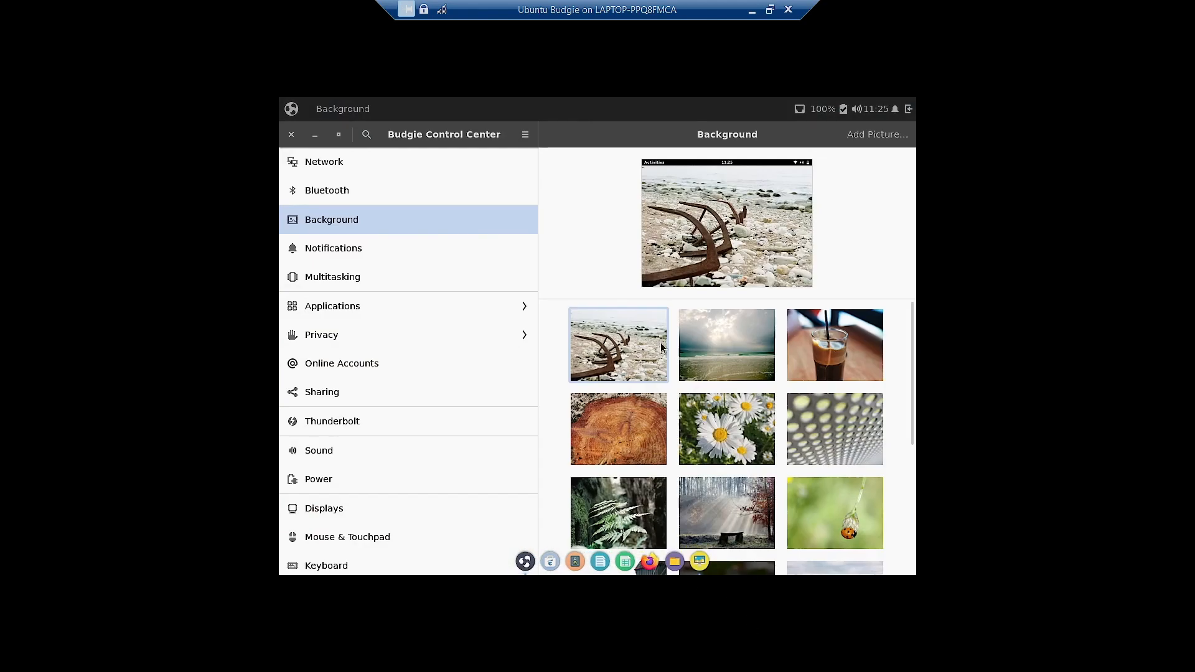
- Try the sunlit sea, iced coffee and wood log photos as wallpaper
click(721, 349)
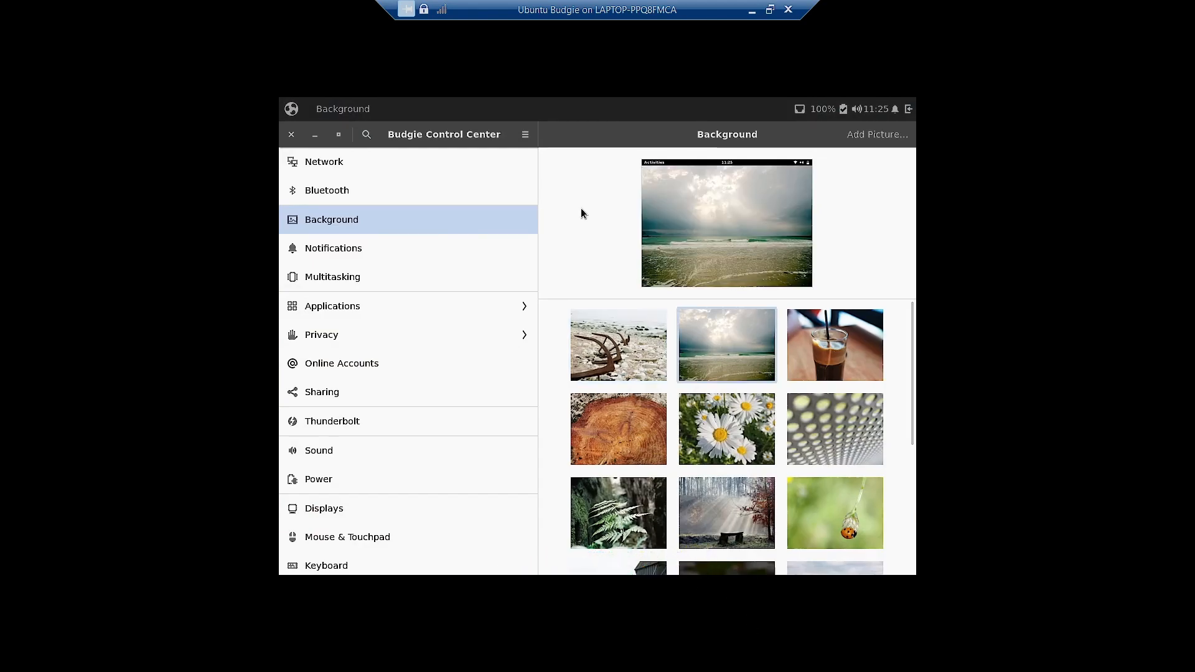
click(315, 135)
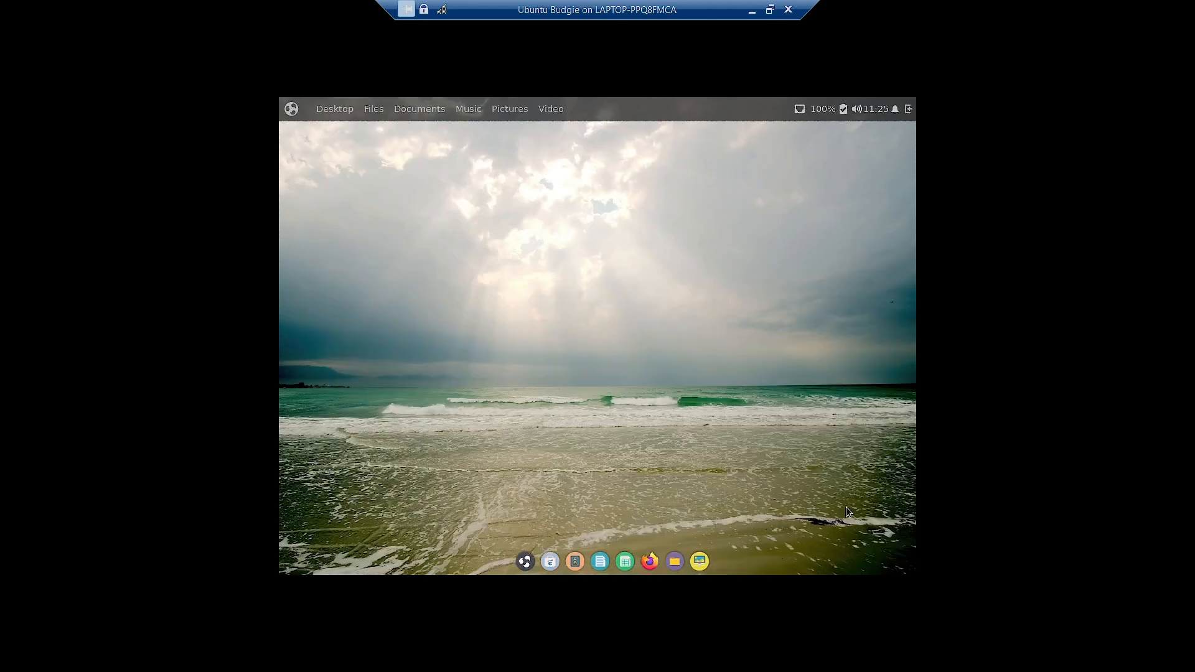
click(700, 561)
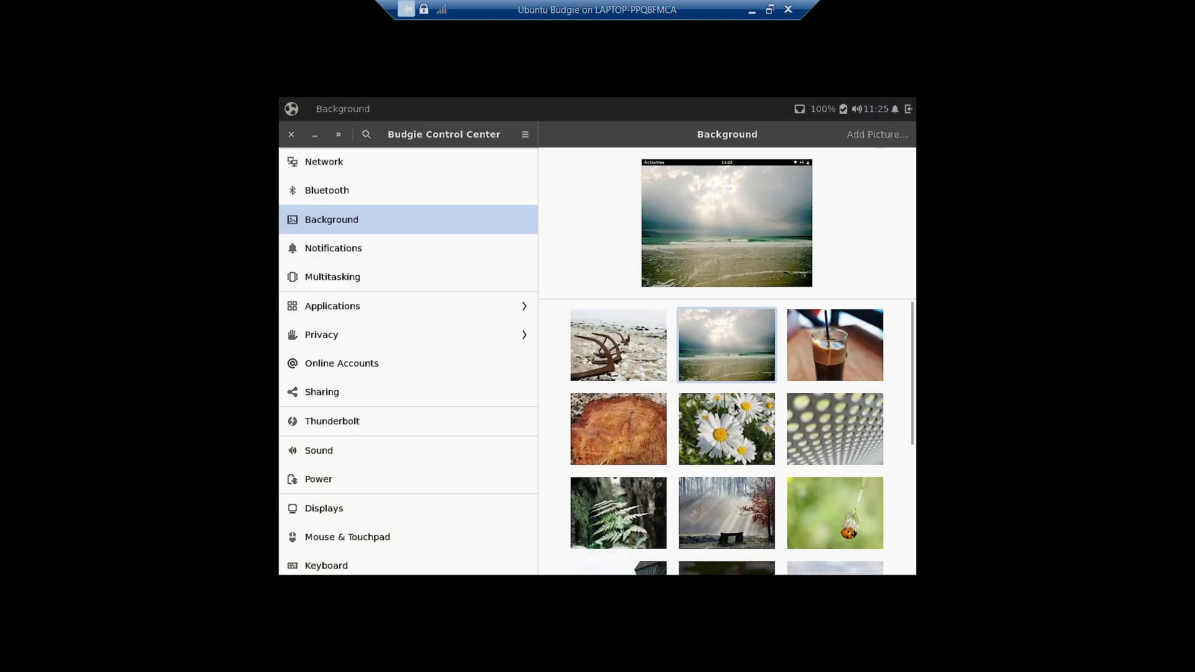
click(834, 345)
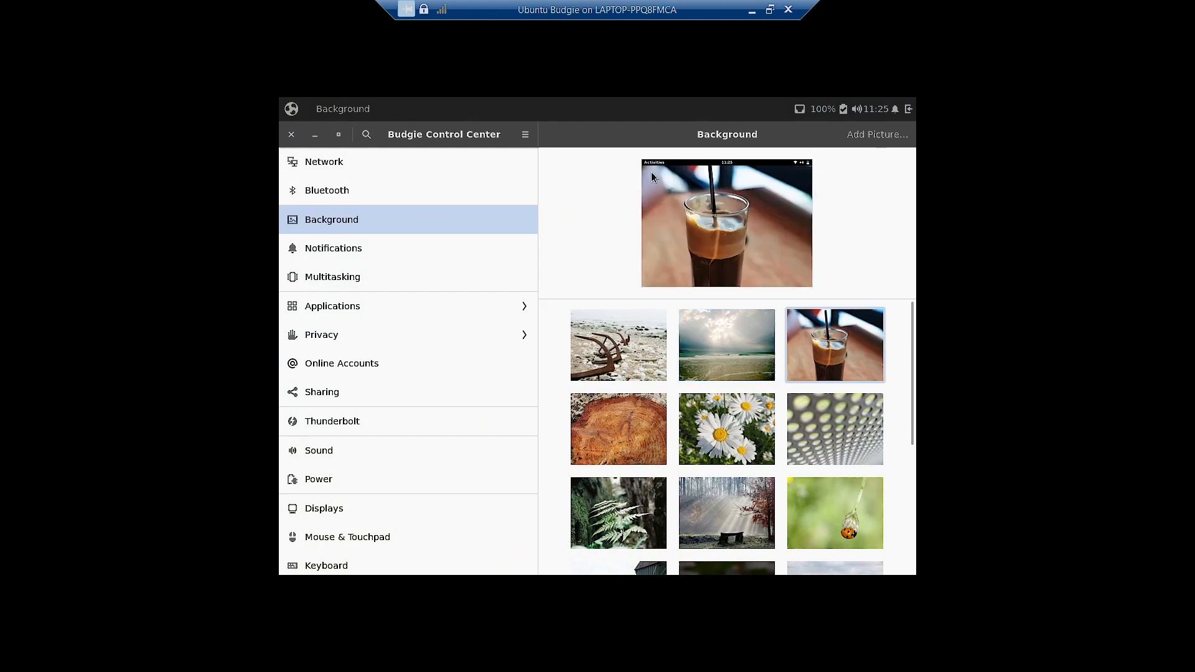
click(315, 136)
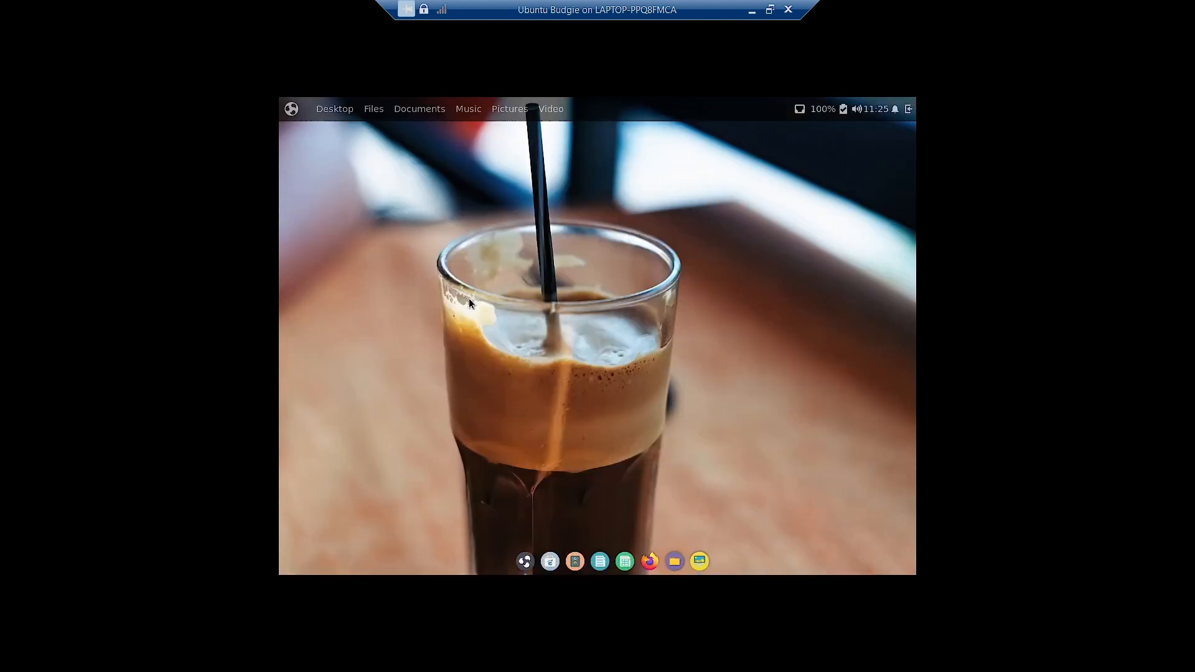
click(699, 561)
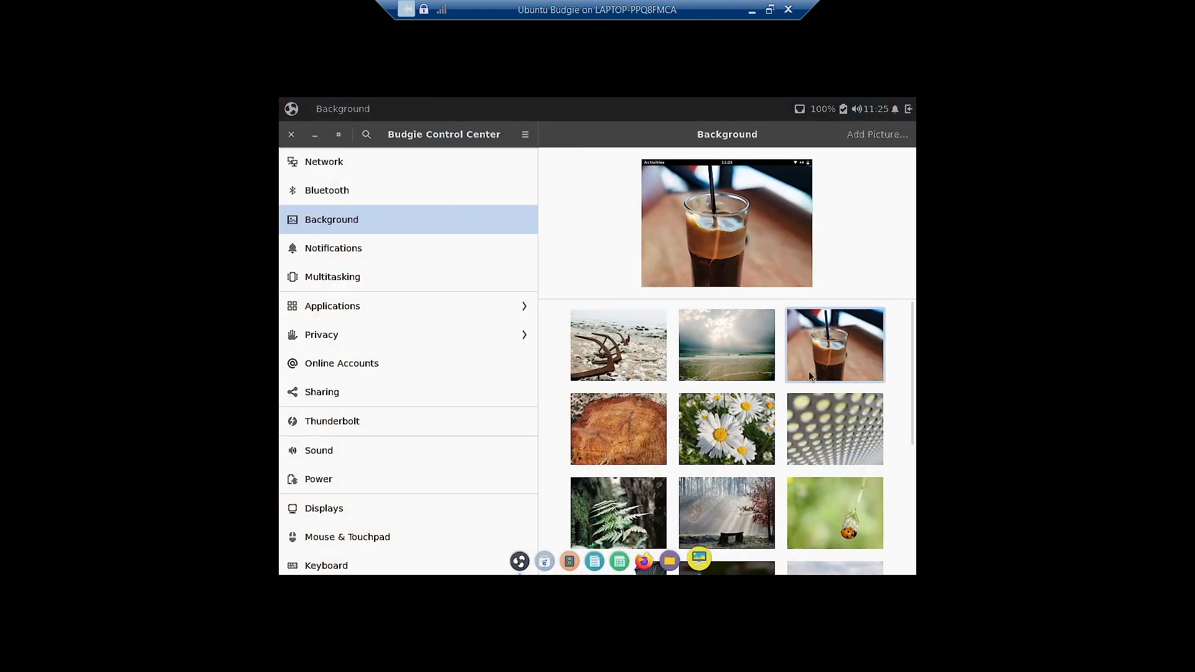
click(647, 418)
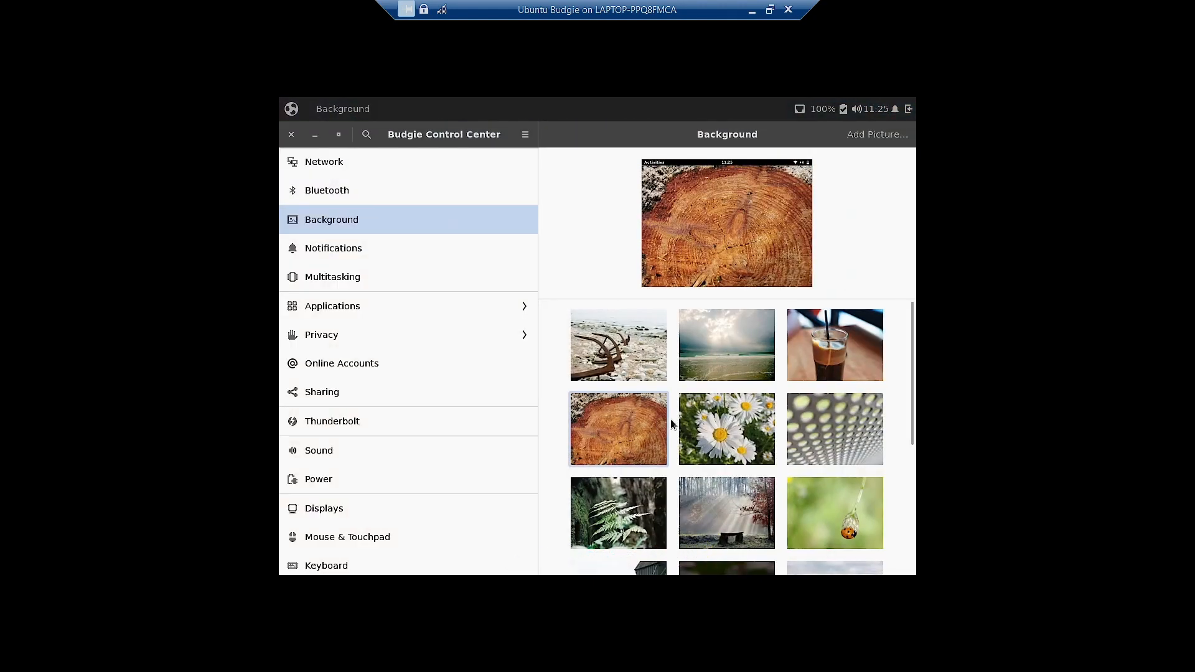
click(314, 135)
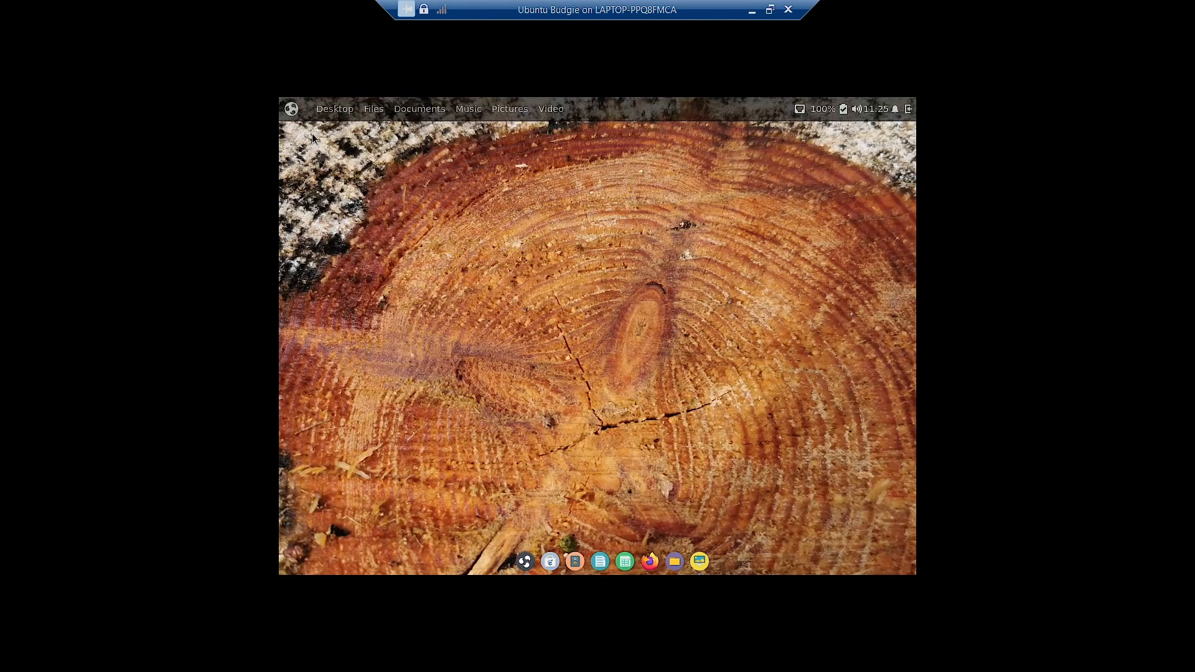
click(700, 561)
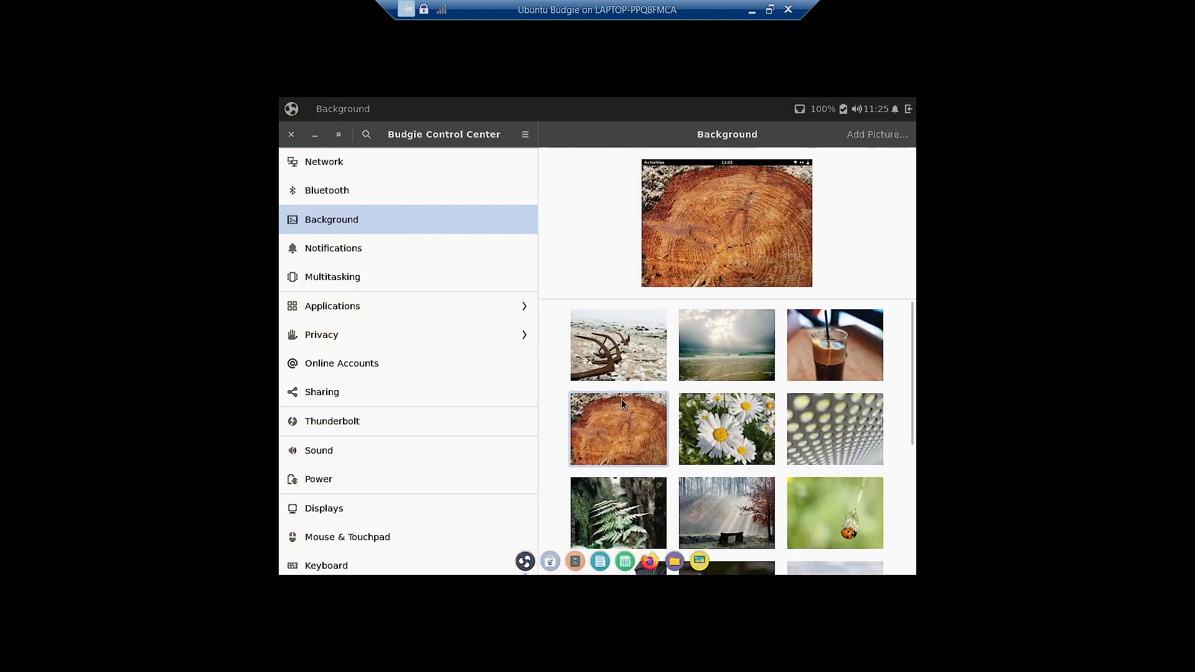
- Try the daisy, perforated metal and fern photos as wallpaper
click(705, 435)
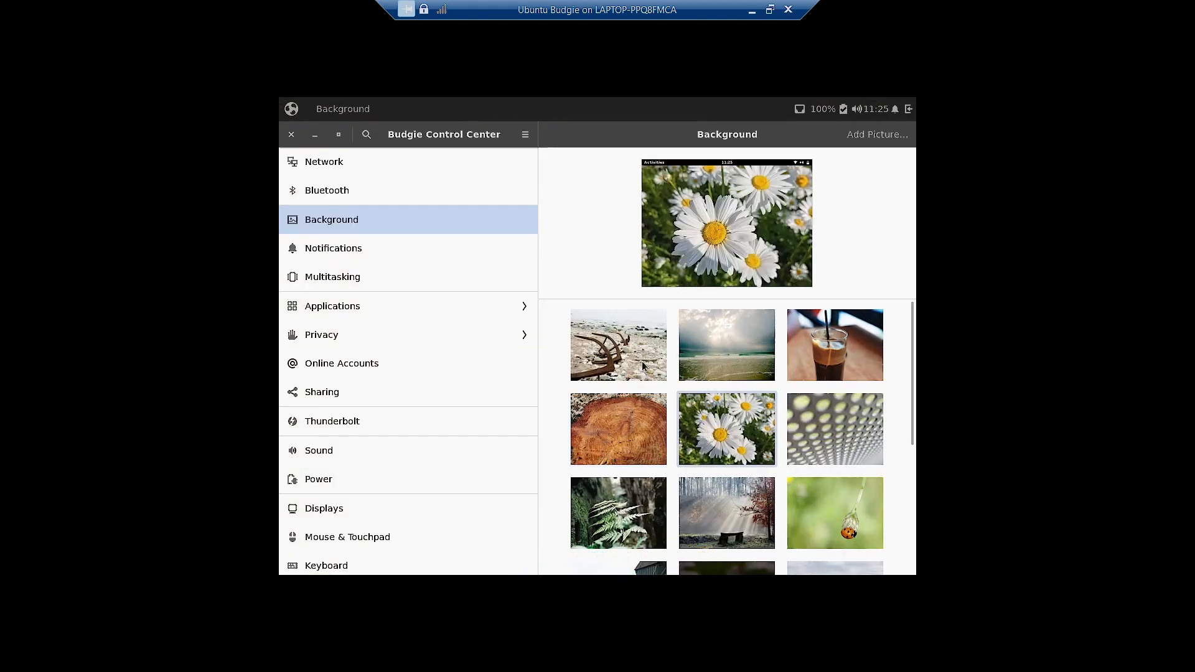
click(315, 135)
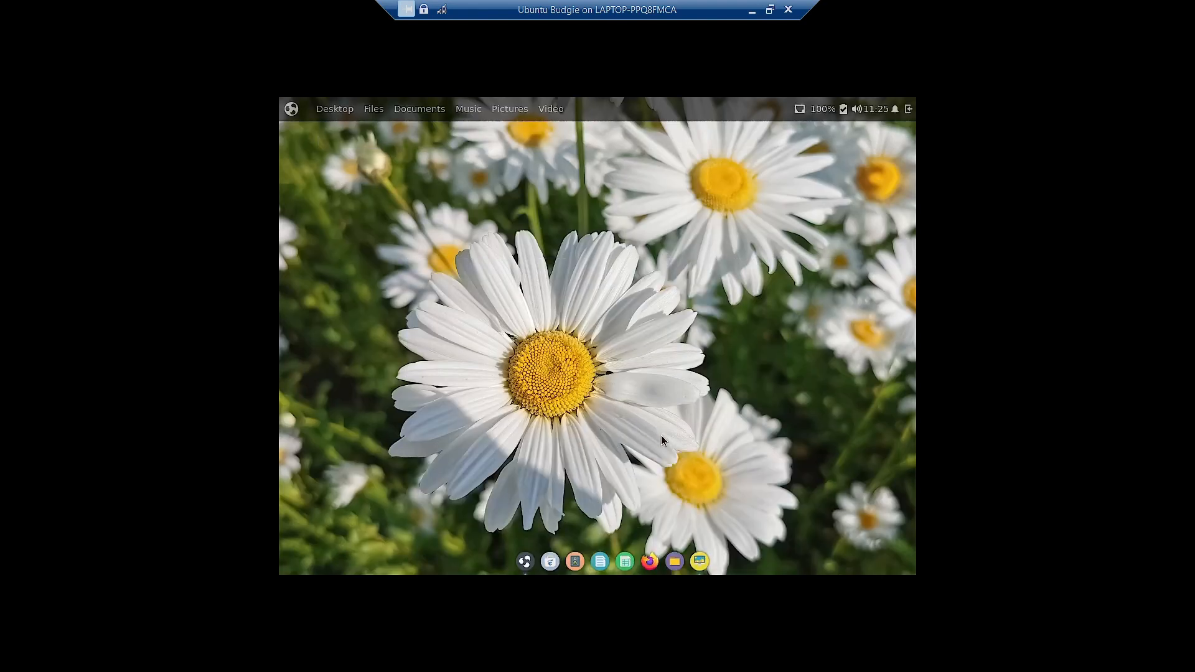
click(704, 555)
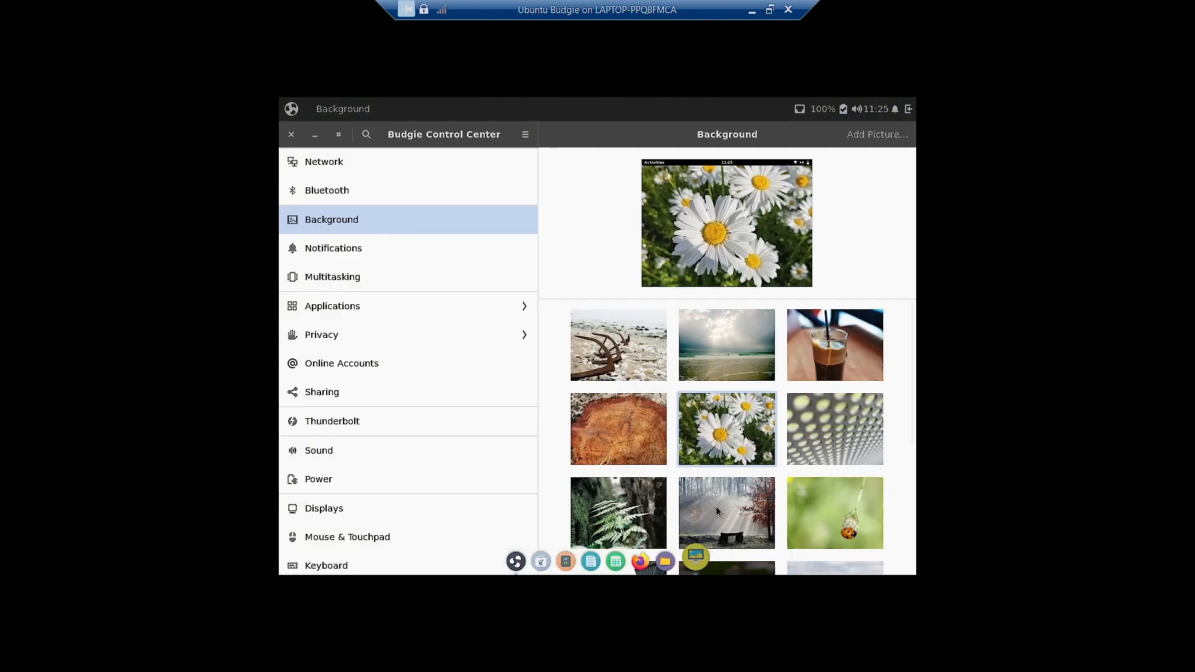
click(826, 438)
click(315, 135)
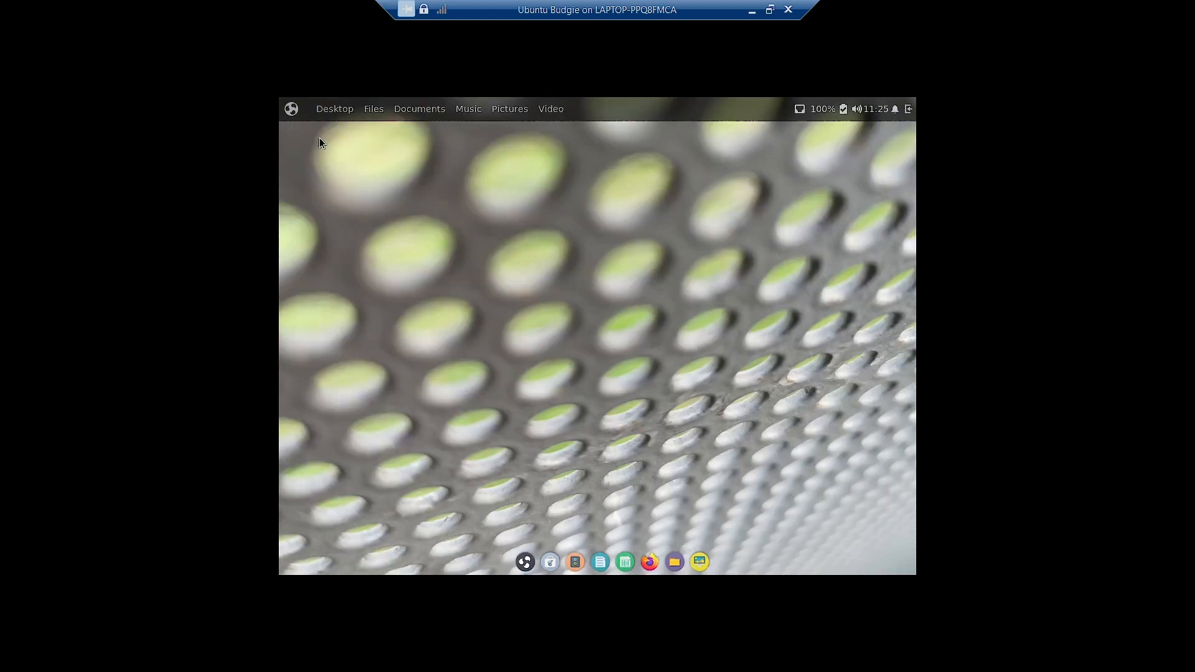
click(700, 562)
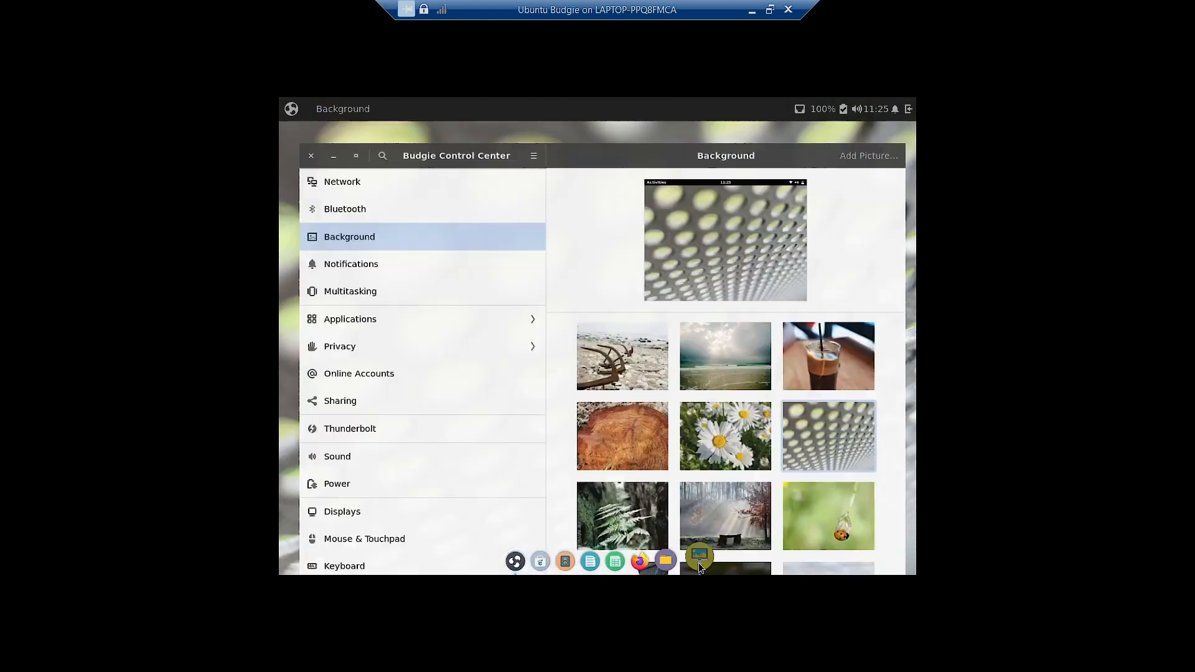
click(633, 514)
click(315, 135)
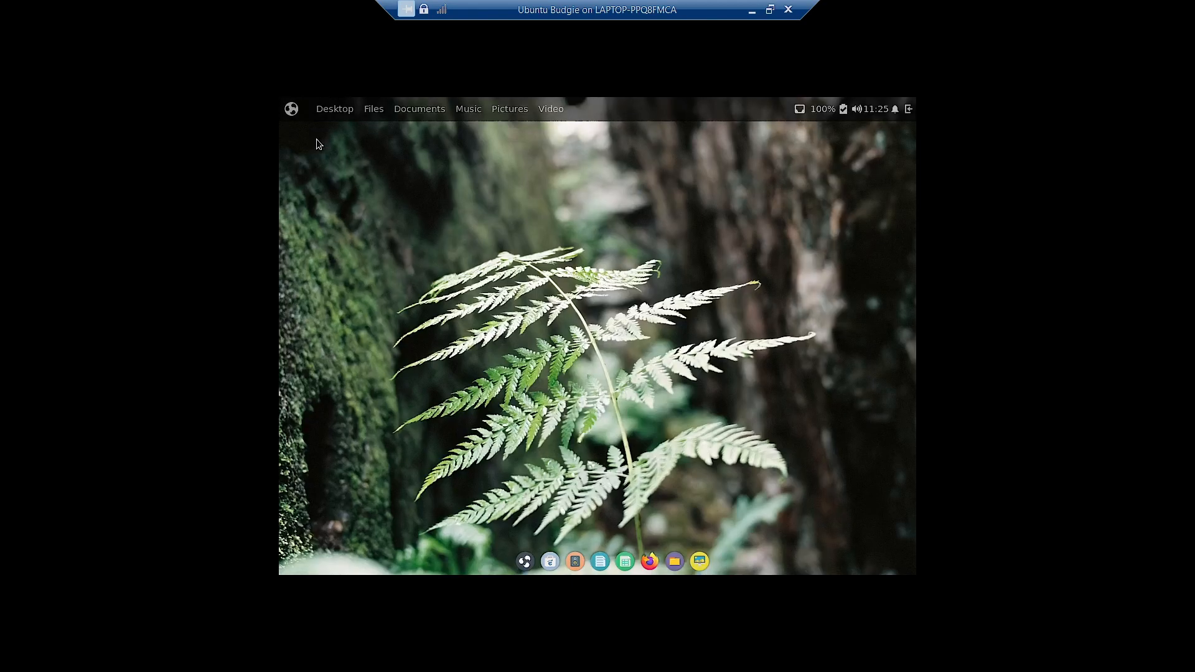
- Try the misty forest bench photo, then settle on the ladybug photo as wallpaper
click(700, 557)
click(721, 515)
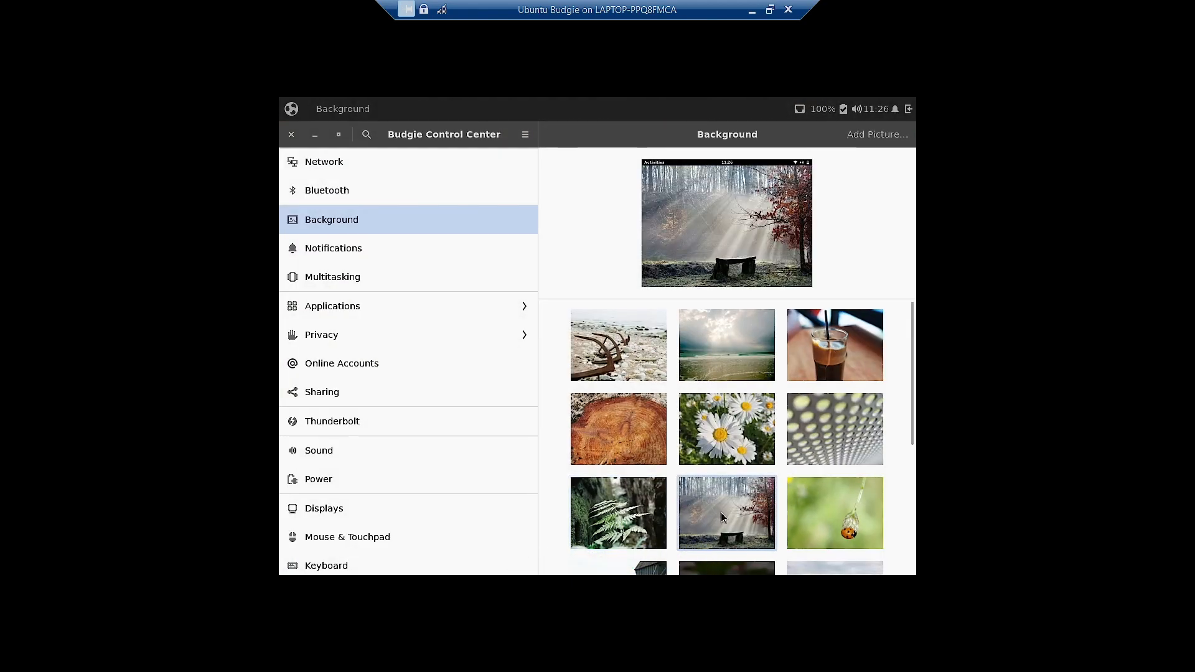
click(315, 135)
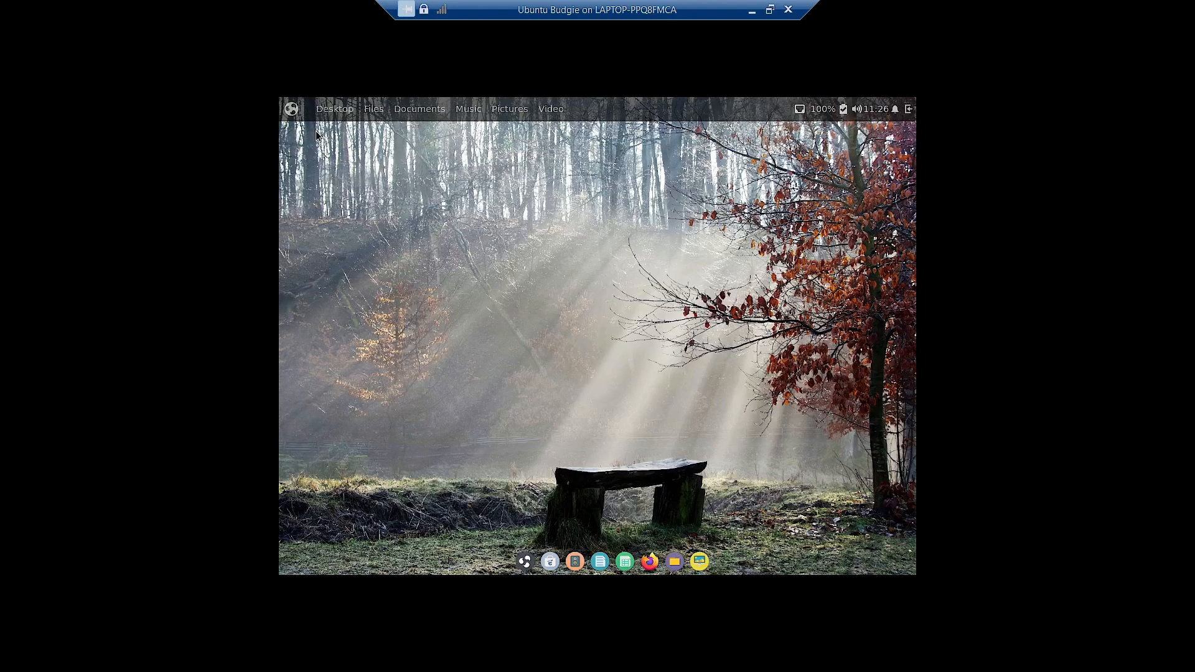
click(699, 561)
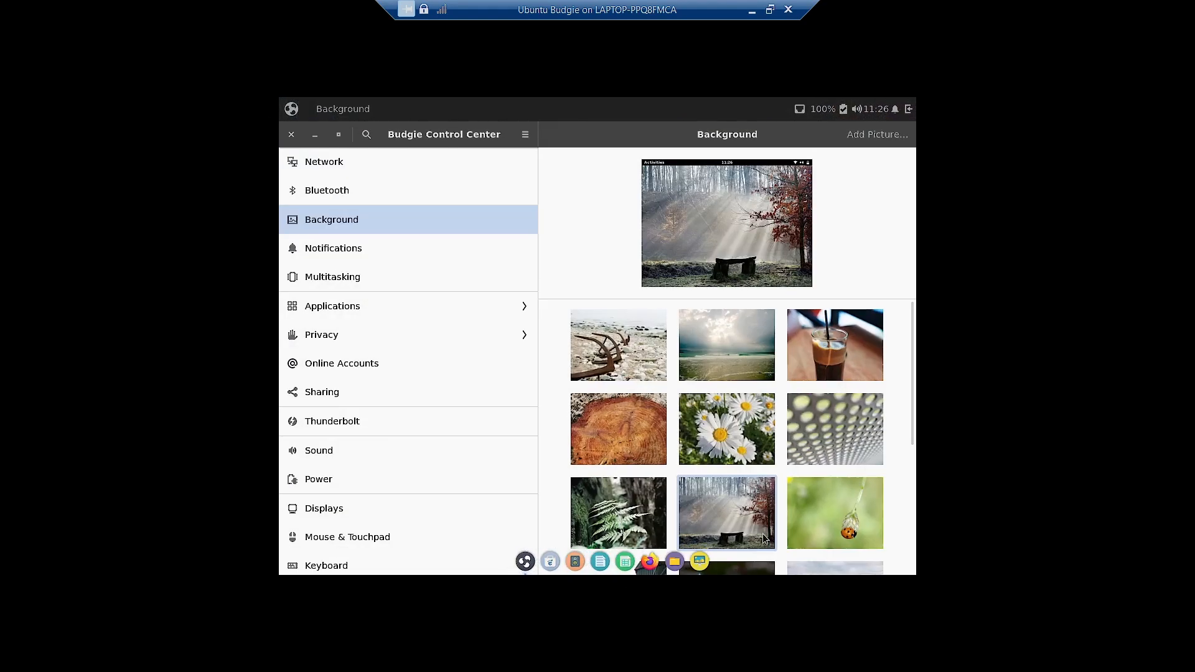
click(815, 517)
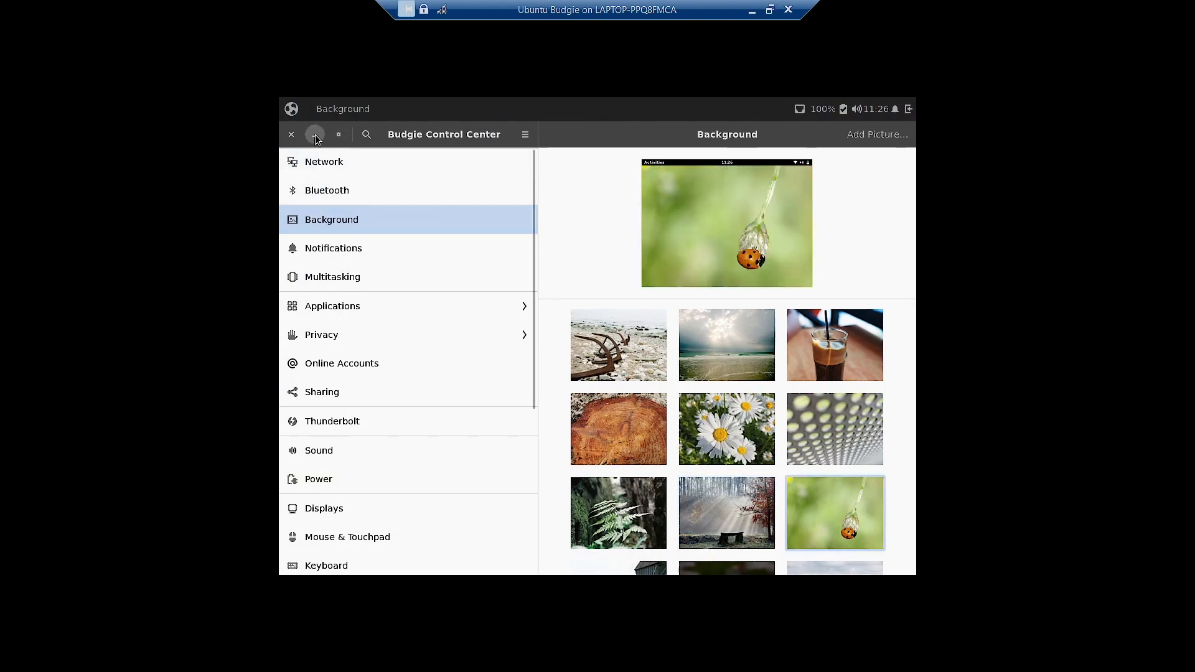
click(315, 135)
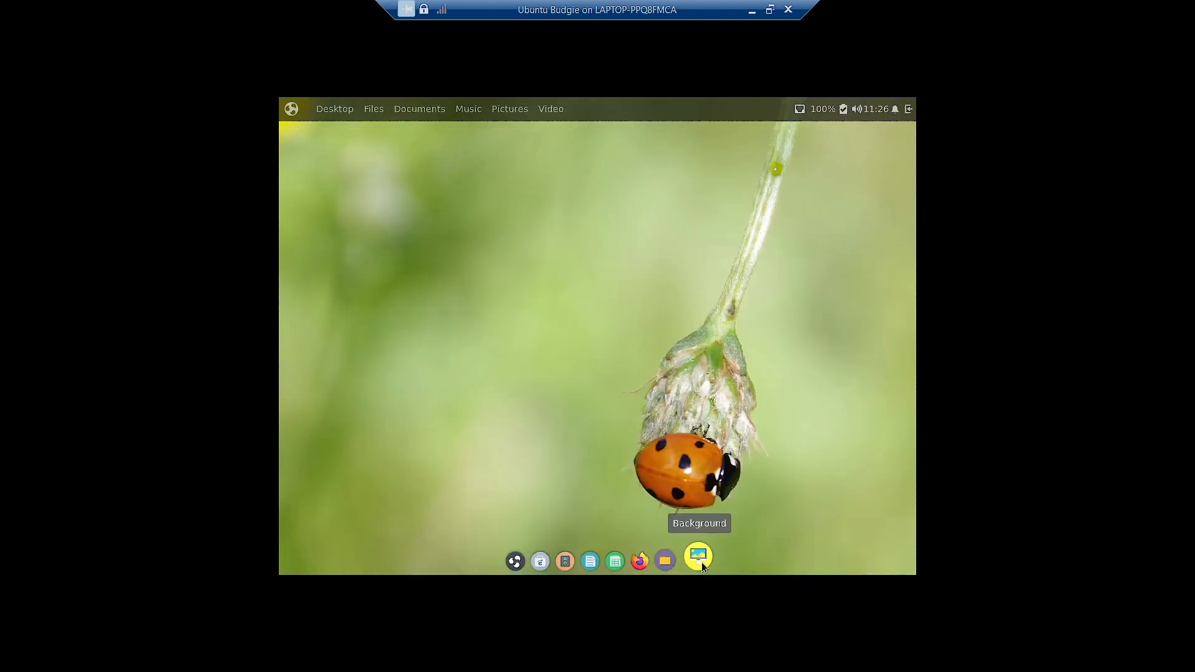
click(699, 561)
scroll(670, 491, down, 3)
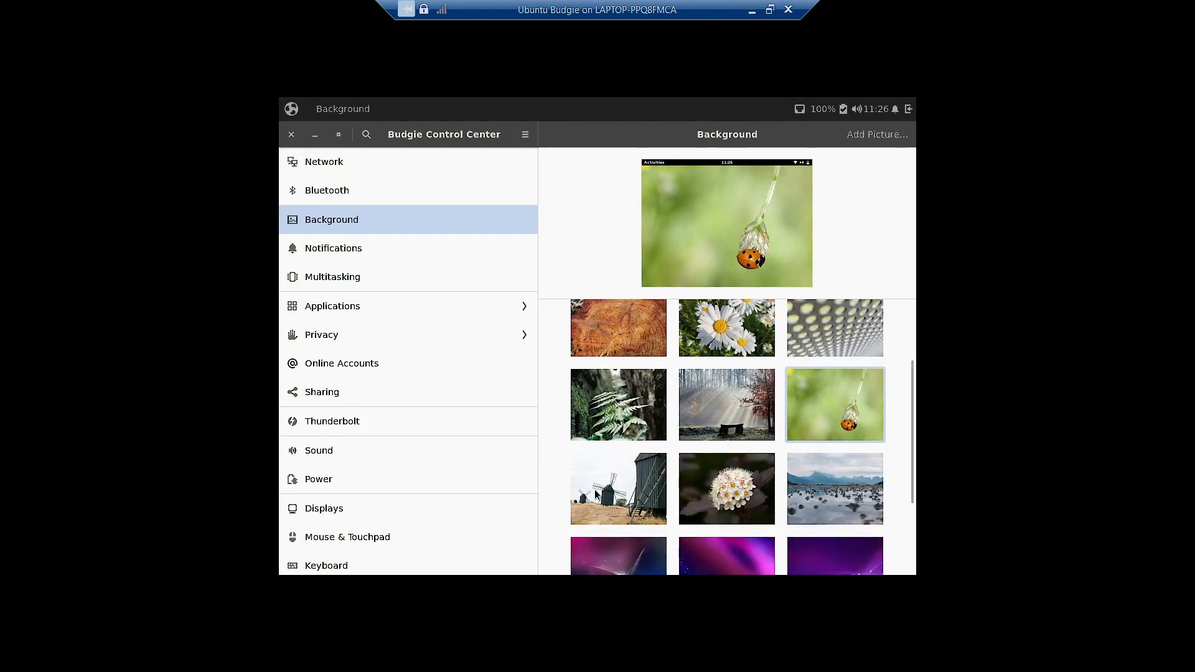
- Try the windmill, white flower cluster and mountain lake photos as wallpaper
click(597, 495)
click(314, 135)
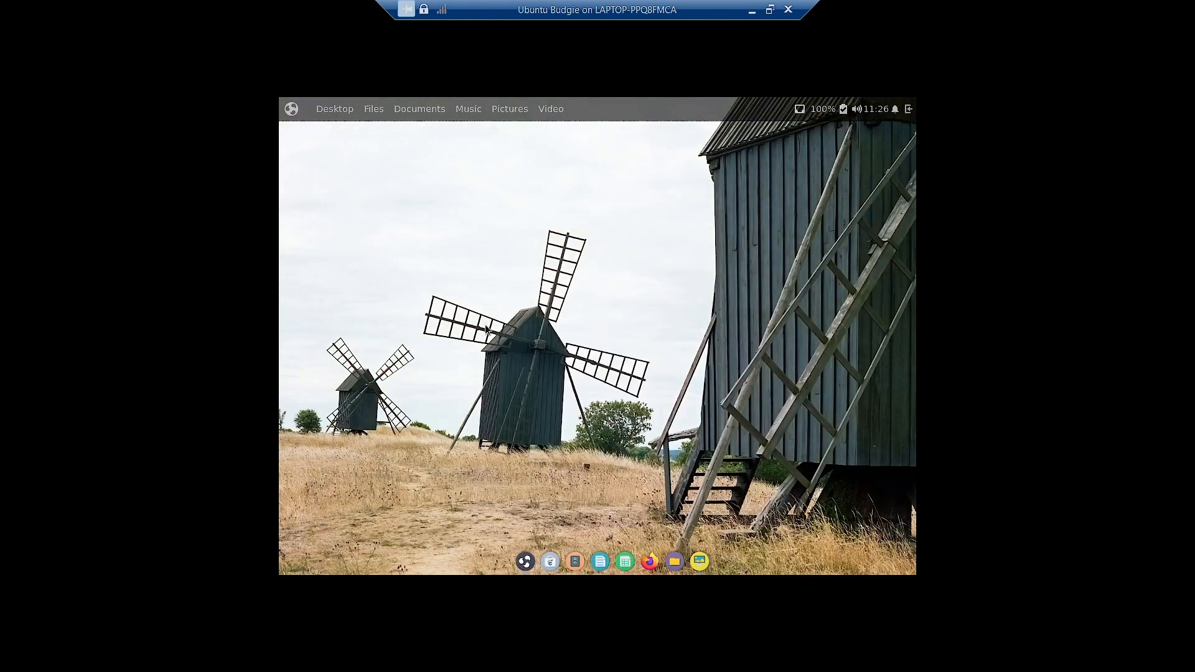
click(697, 558)
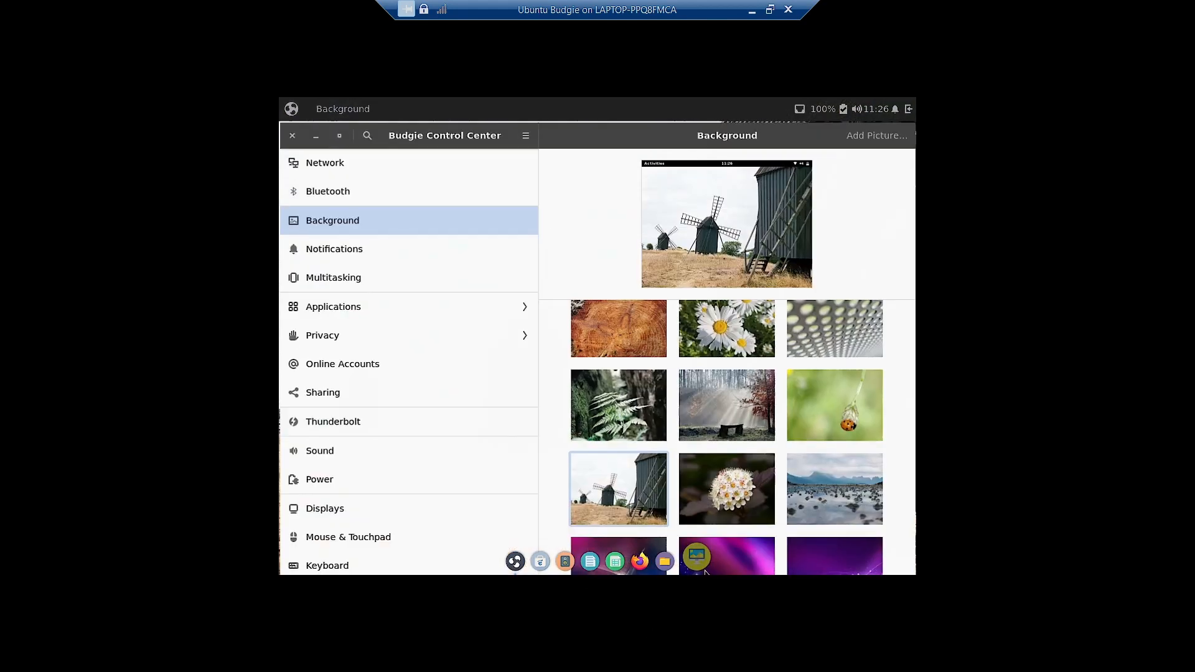
click(726, 489)
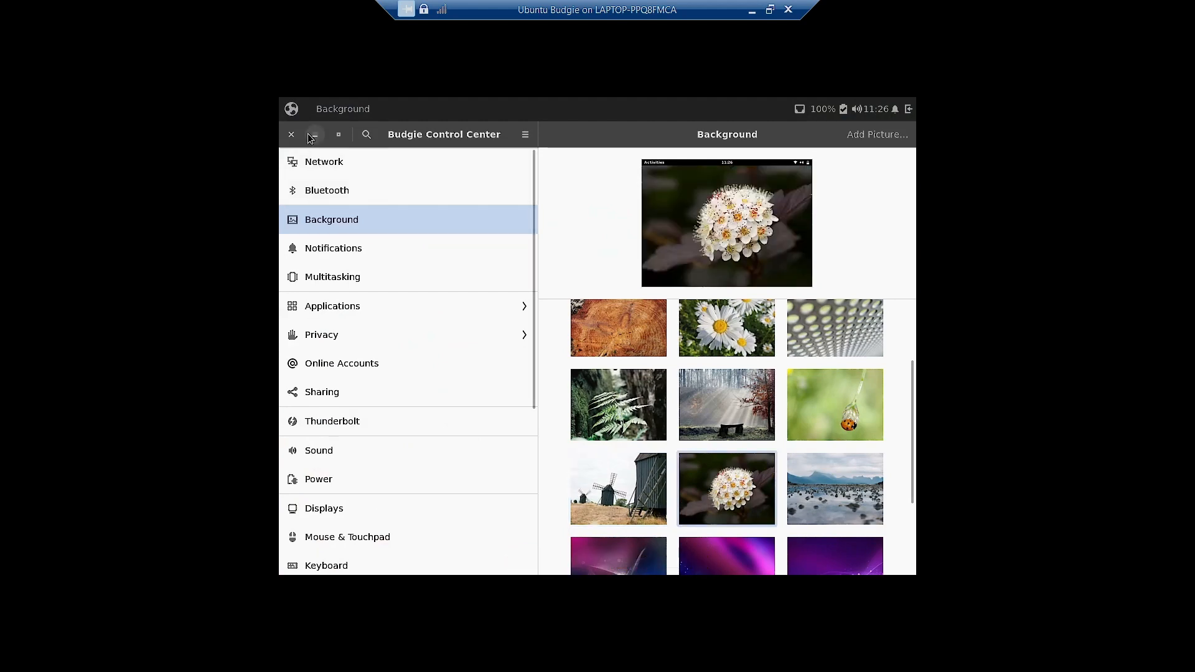
click(309, 134)
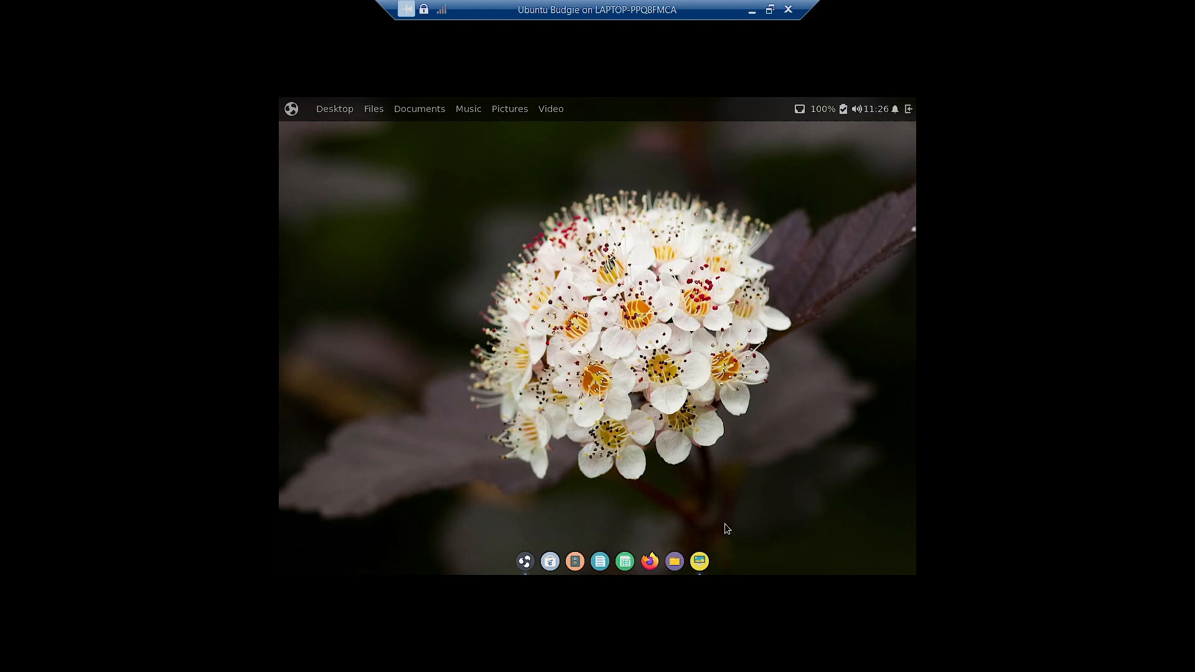
click(699, 561)
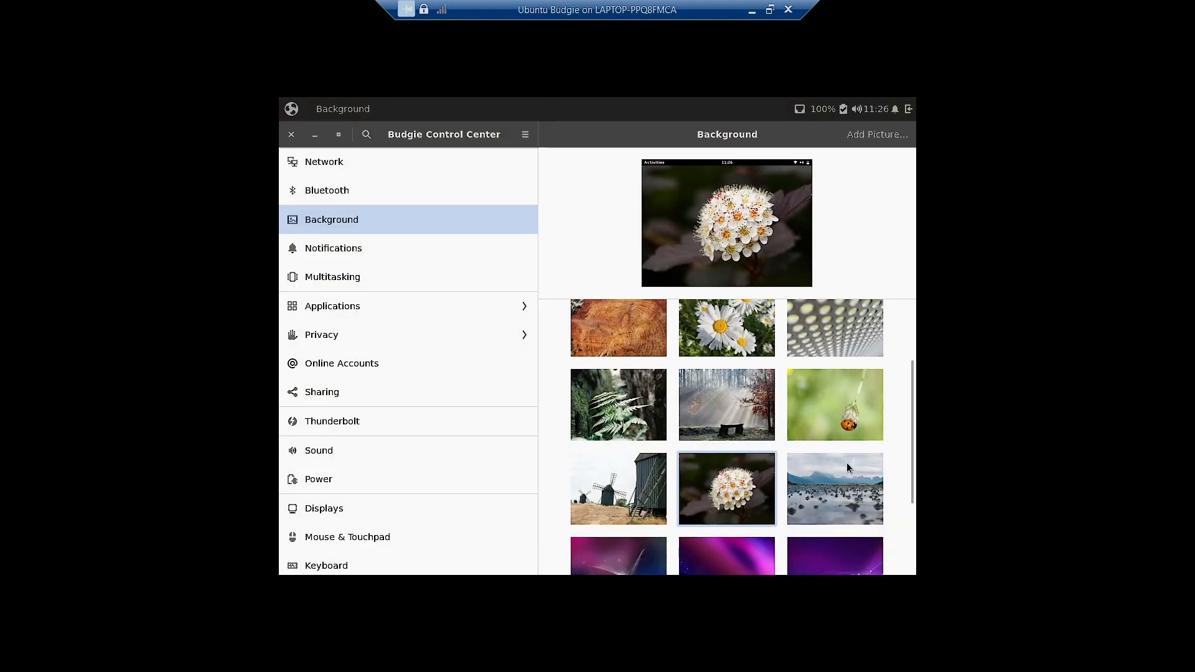
click(847, 468)
click(314, 134)
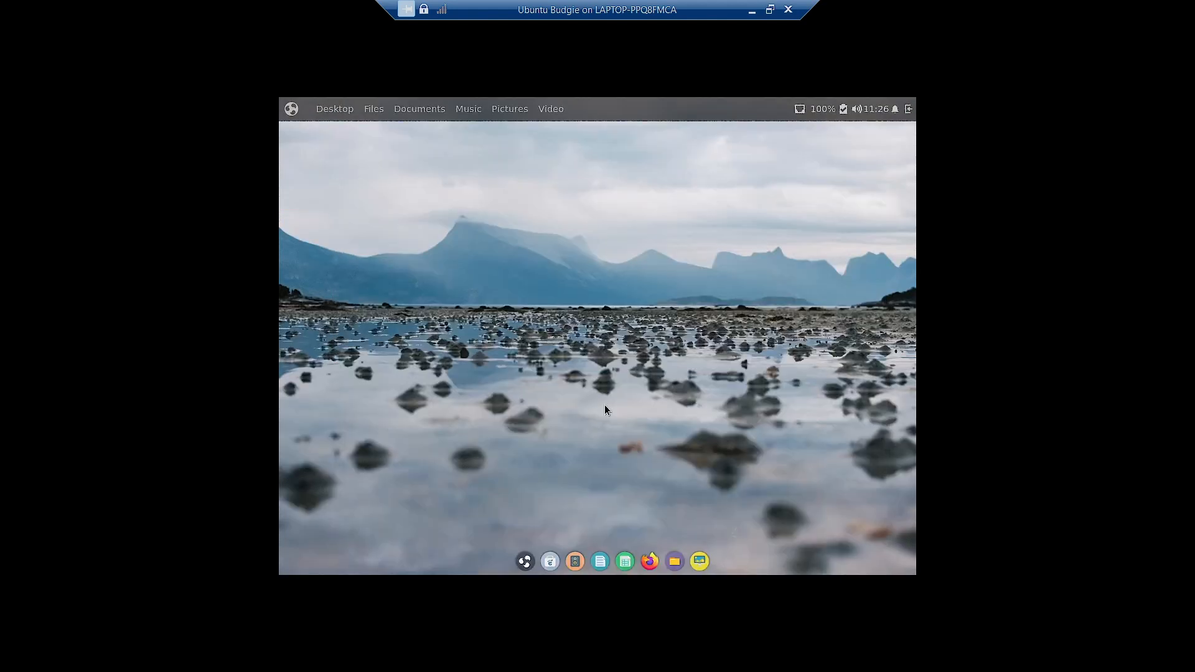
click(699, 561)
- Try the purple-blue swirl and pink-purple glow wallpapers, dismissing the Welcome App notification
scroll(734, 475, down, 3)
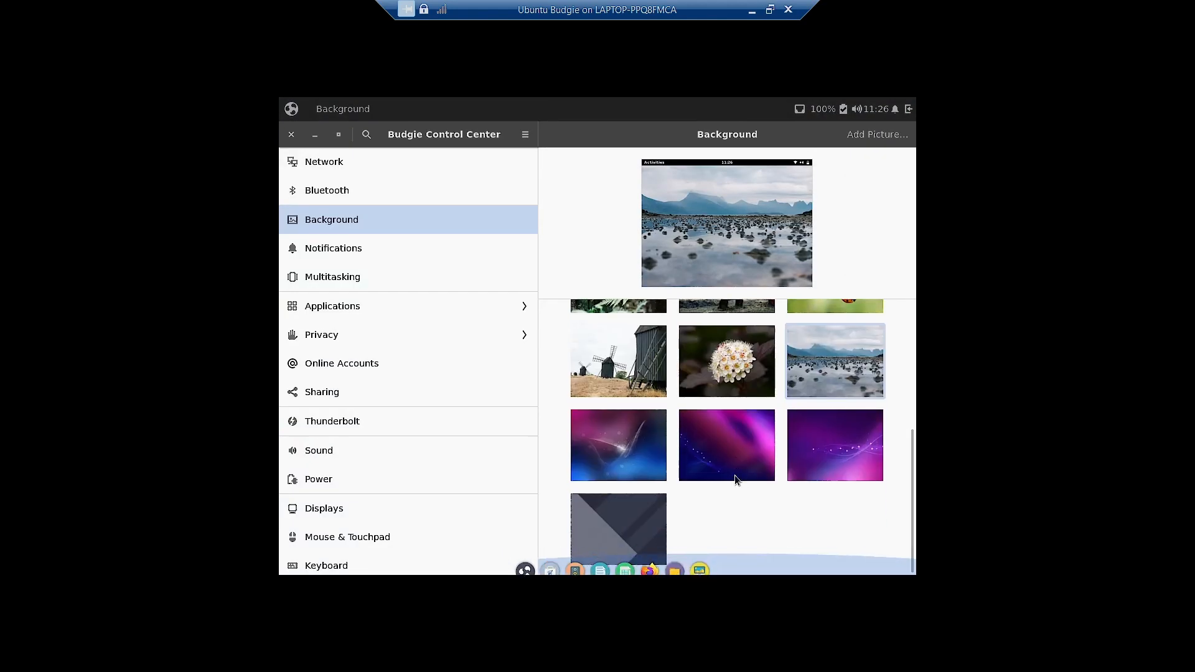
click(638, 446)
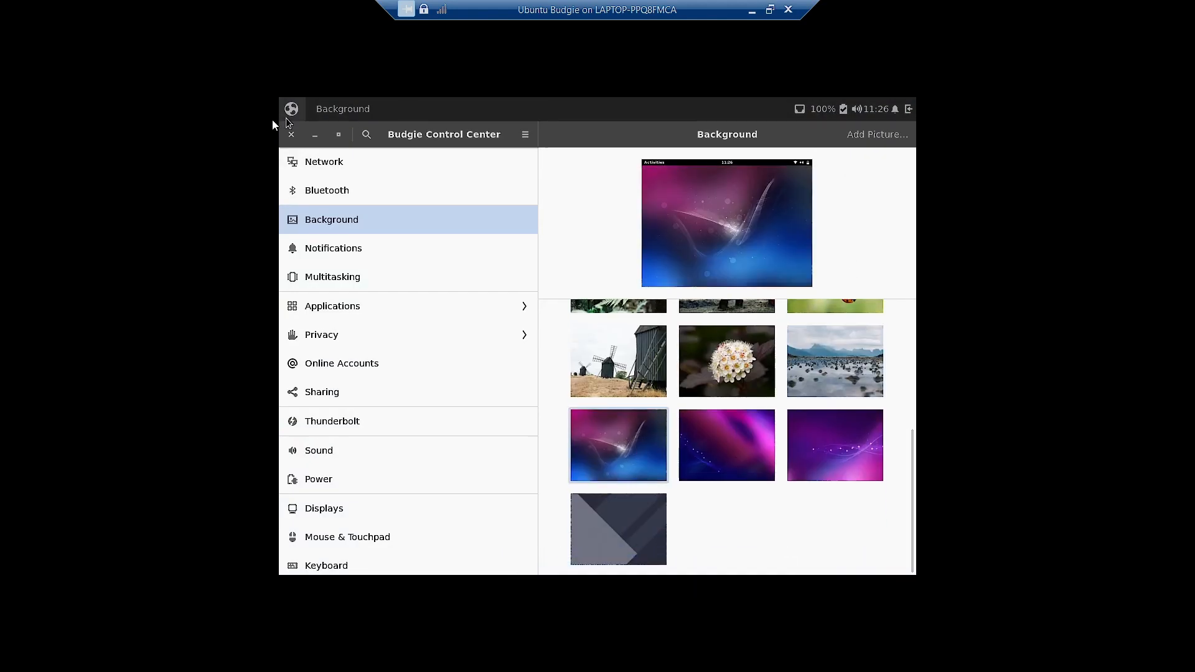
click(317, 134)
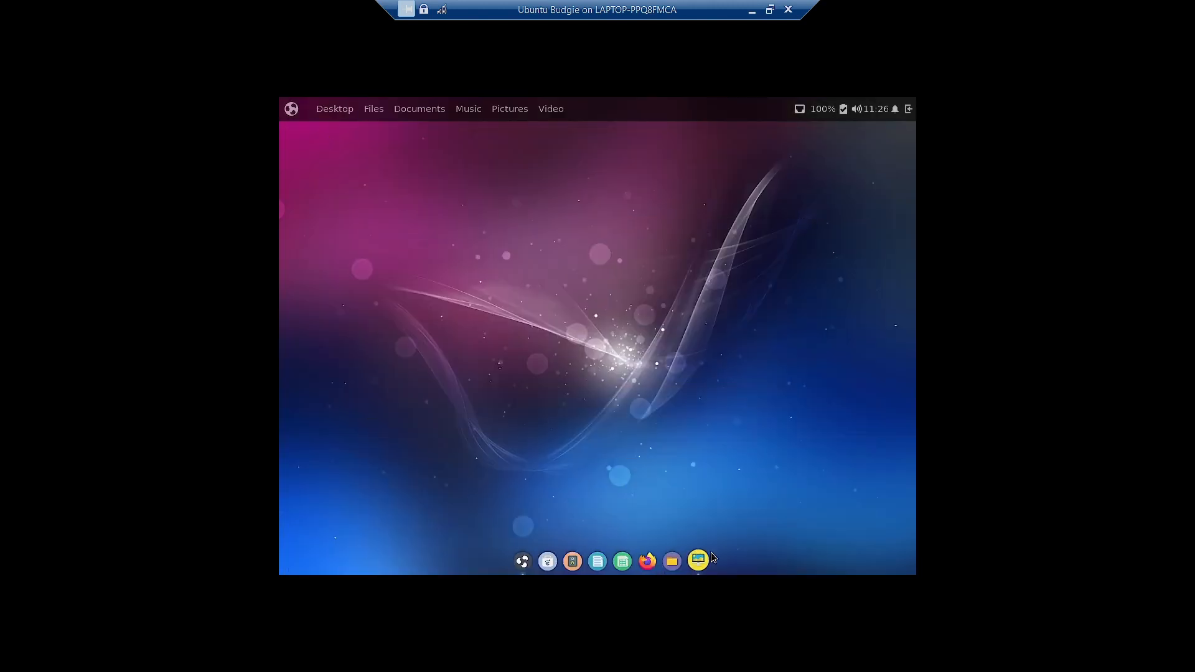
click(699, 561)
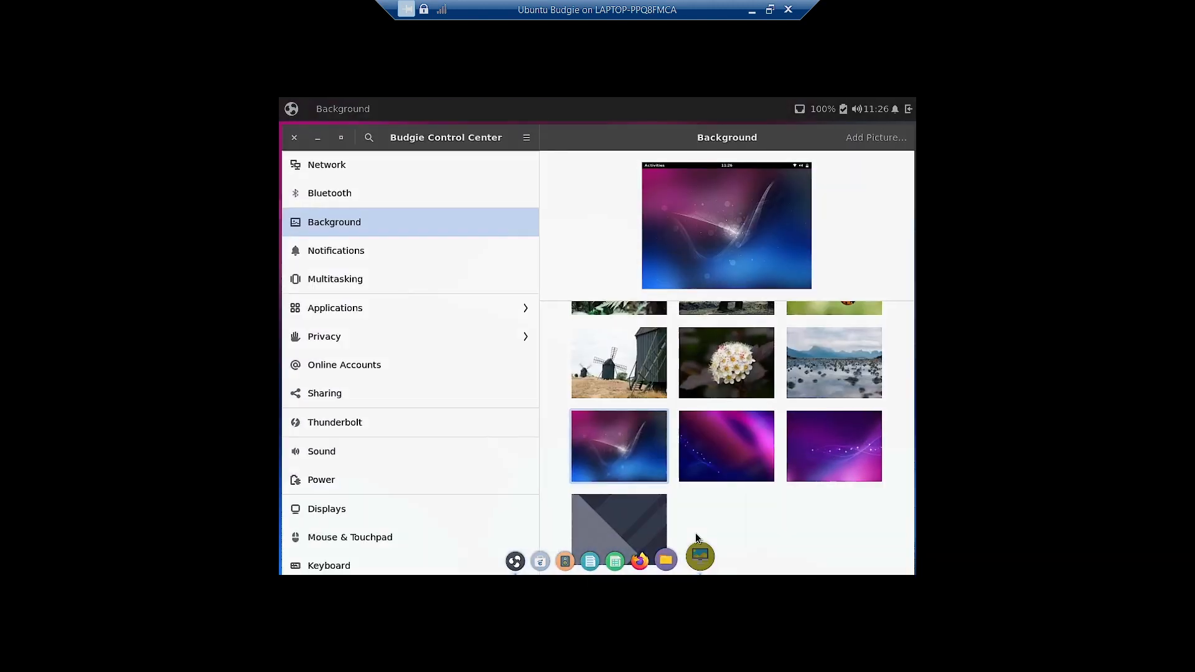
click(699, 467)
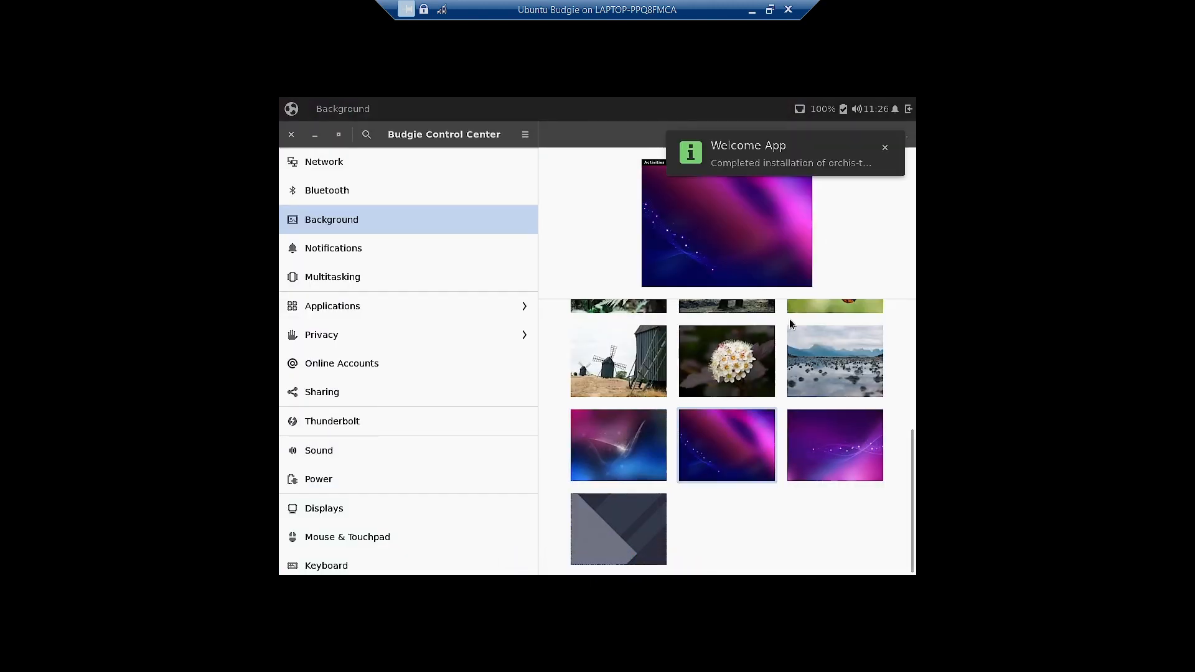
click(887, 150)
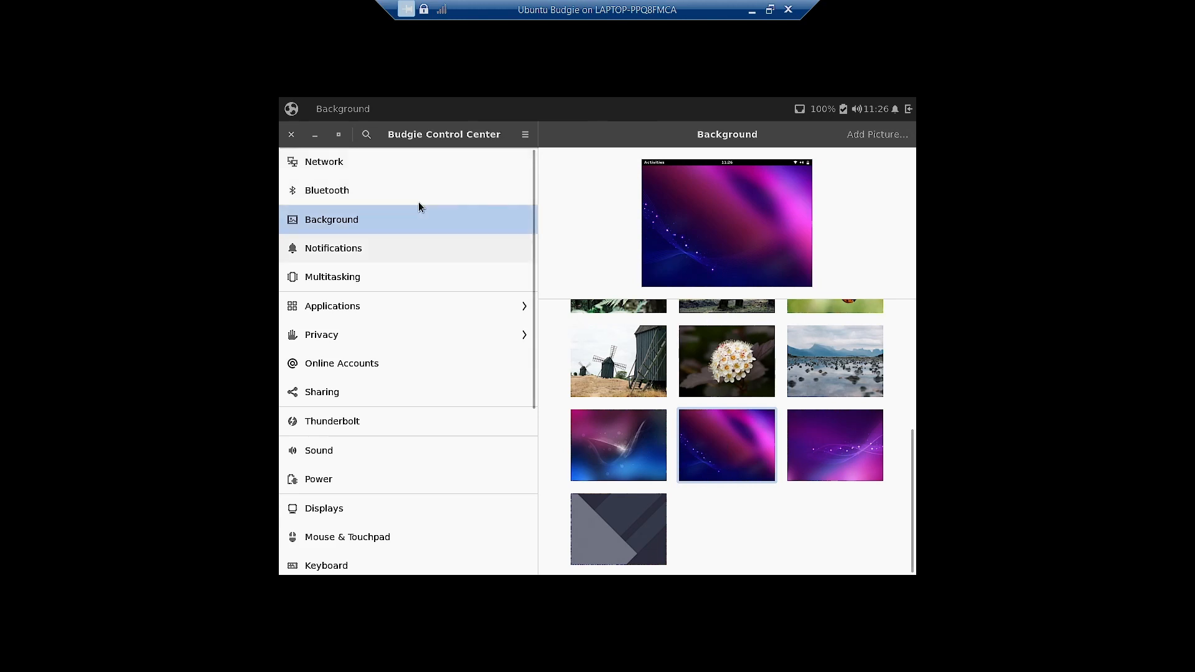
click(313, 136)
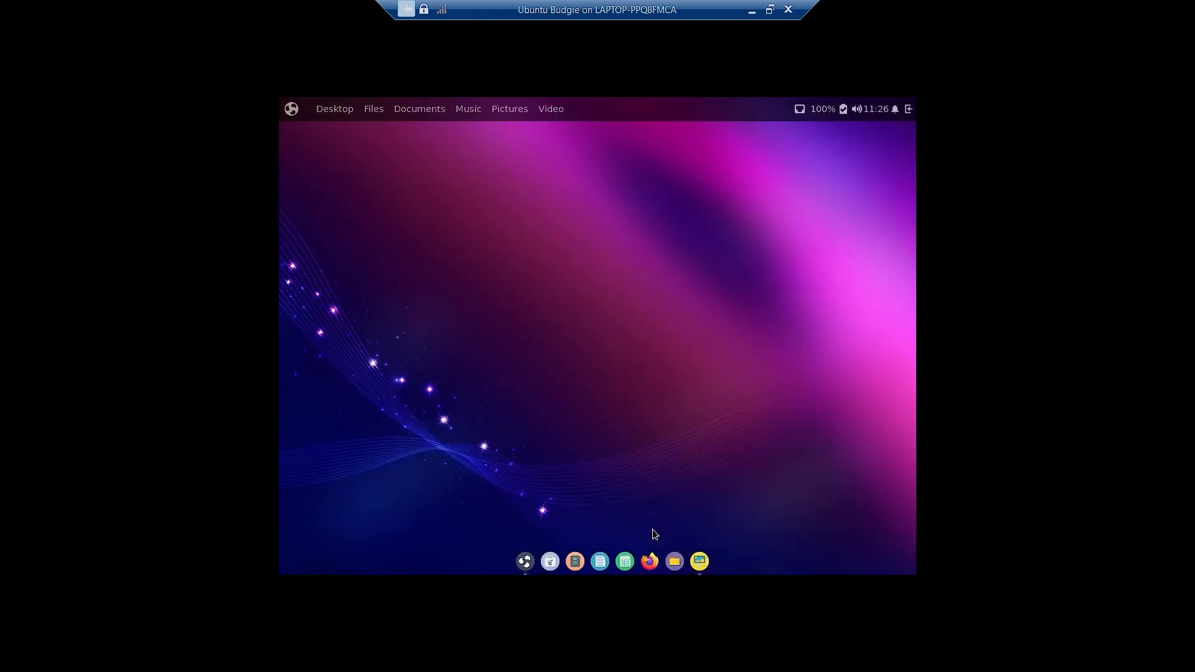
click(699, 561)
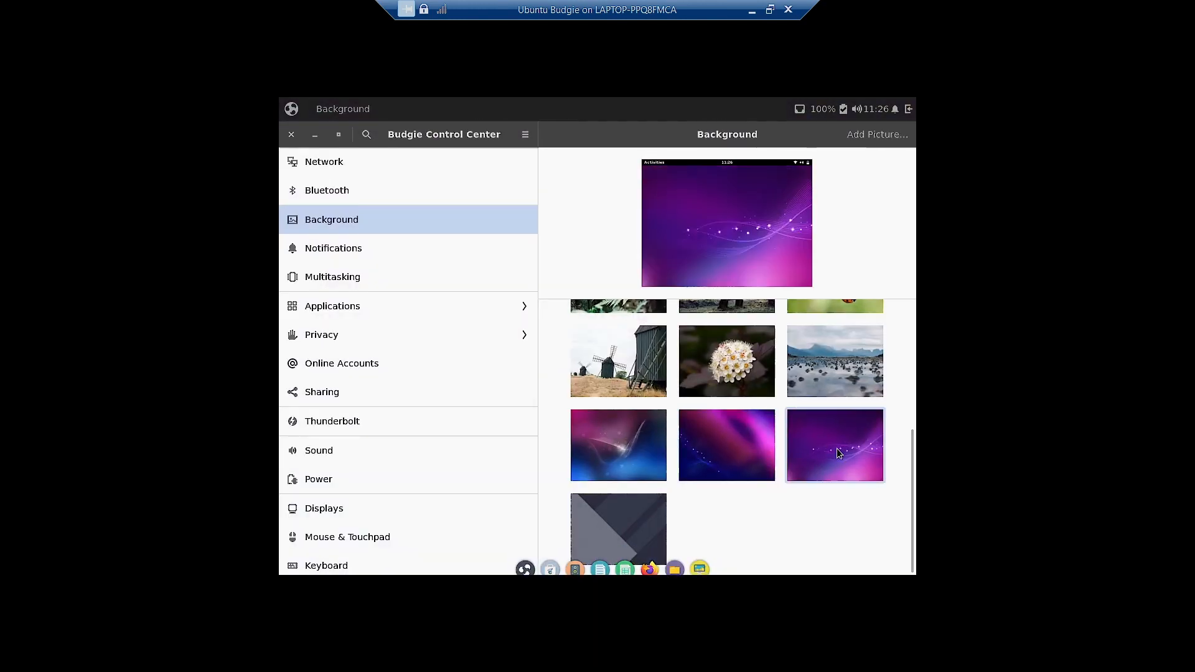
click(315, 134)
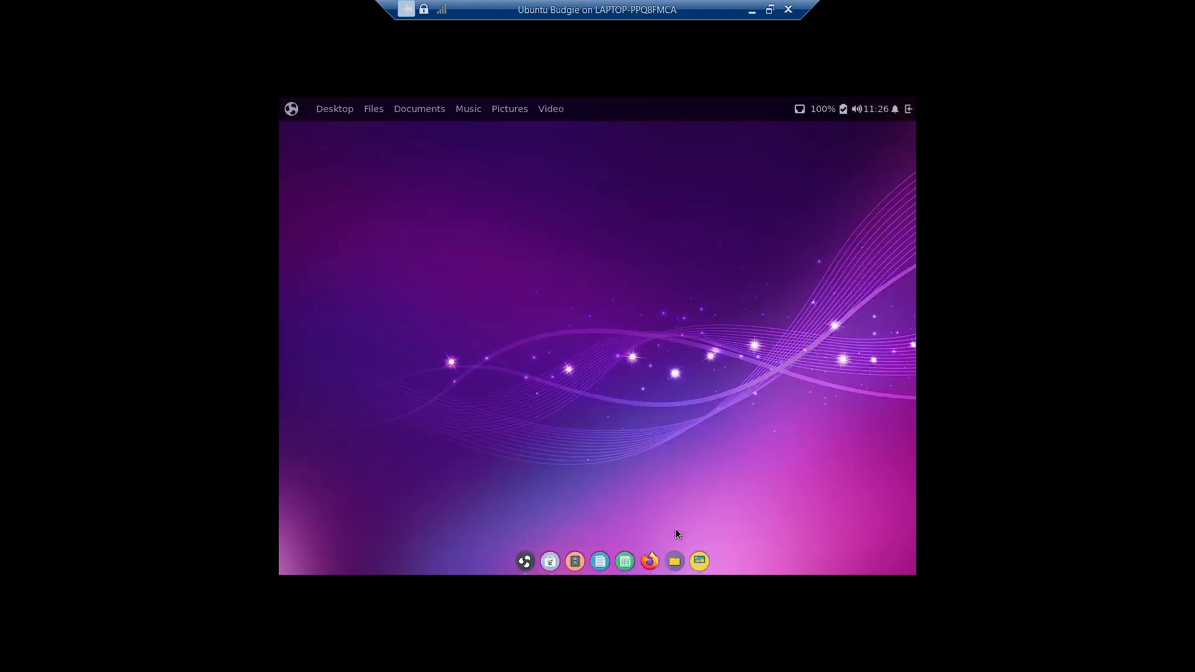
click(699, 561)
- Set the grey triangles design as wallpaper and check the makeovers app briefly
click(630, 526)
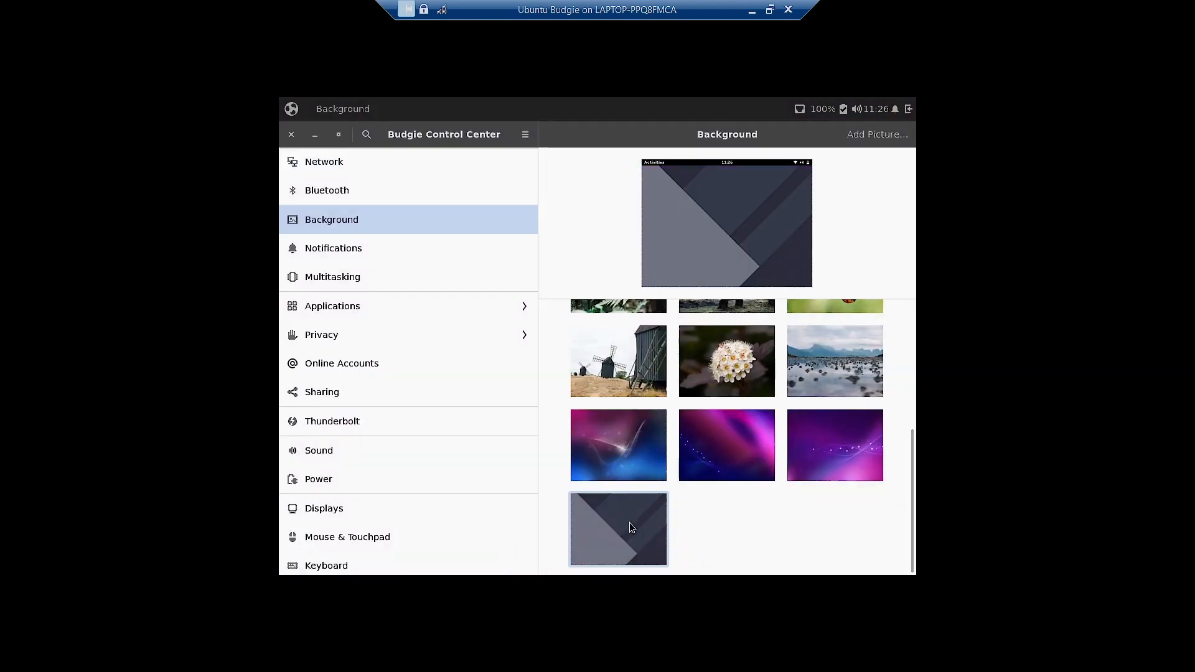
click(316, 135)
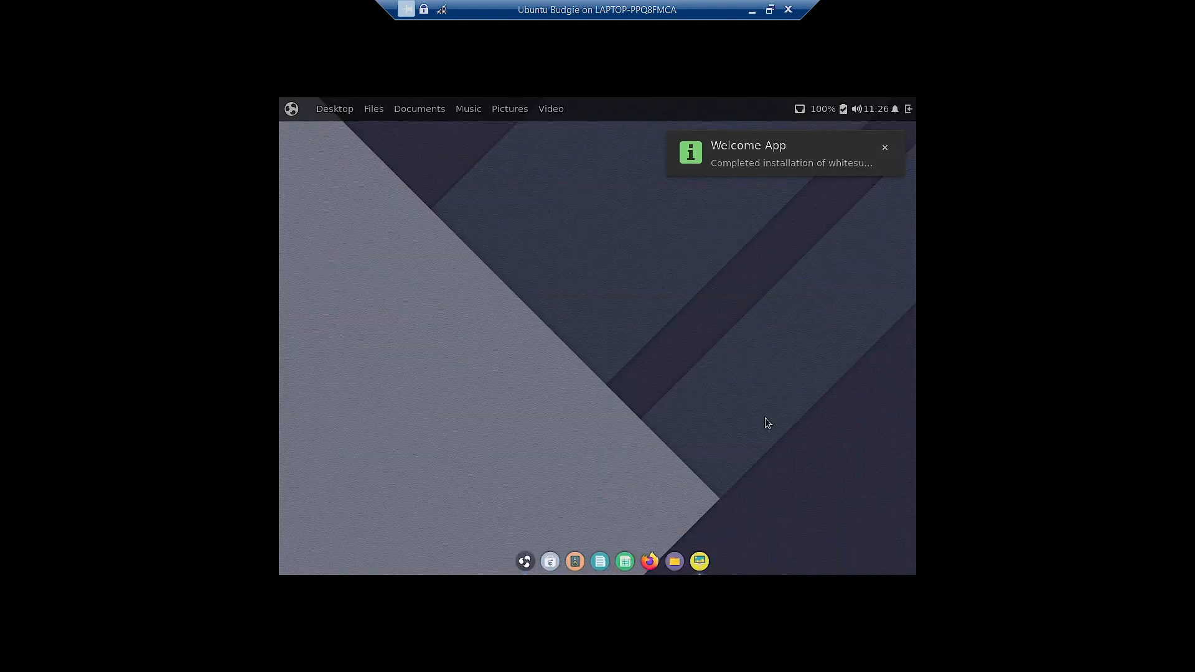
click(885, 148)
click(525, 561)
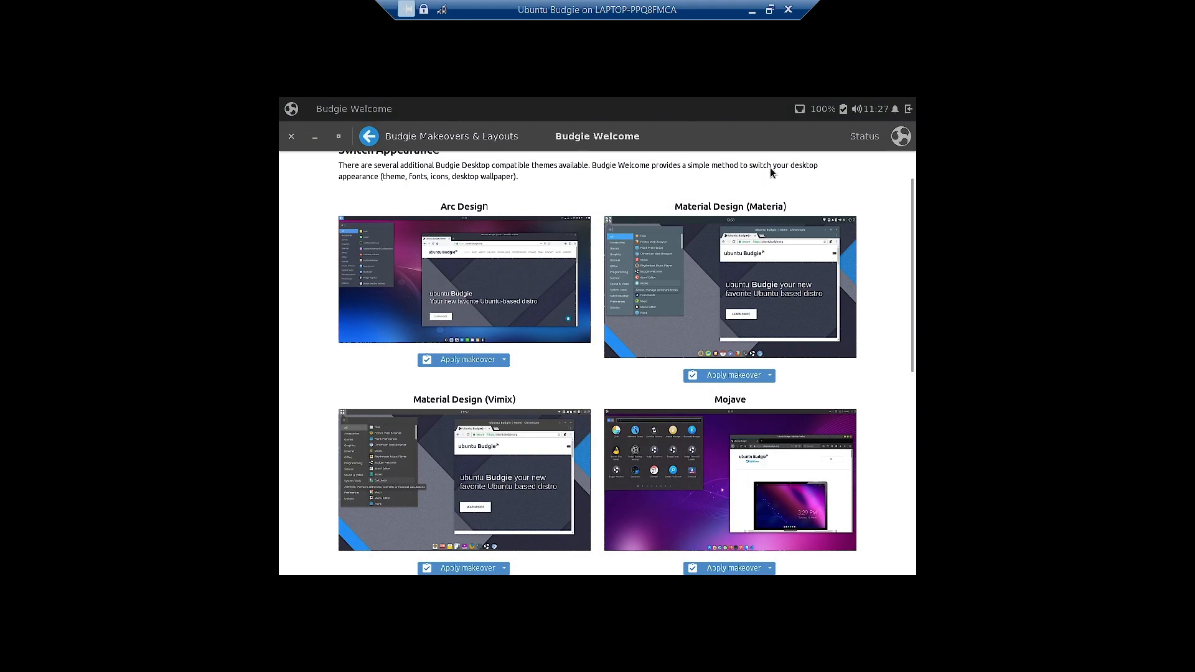
click(313, 136)
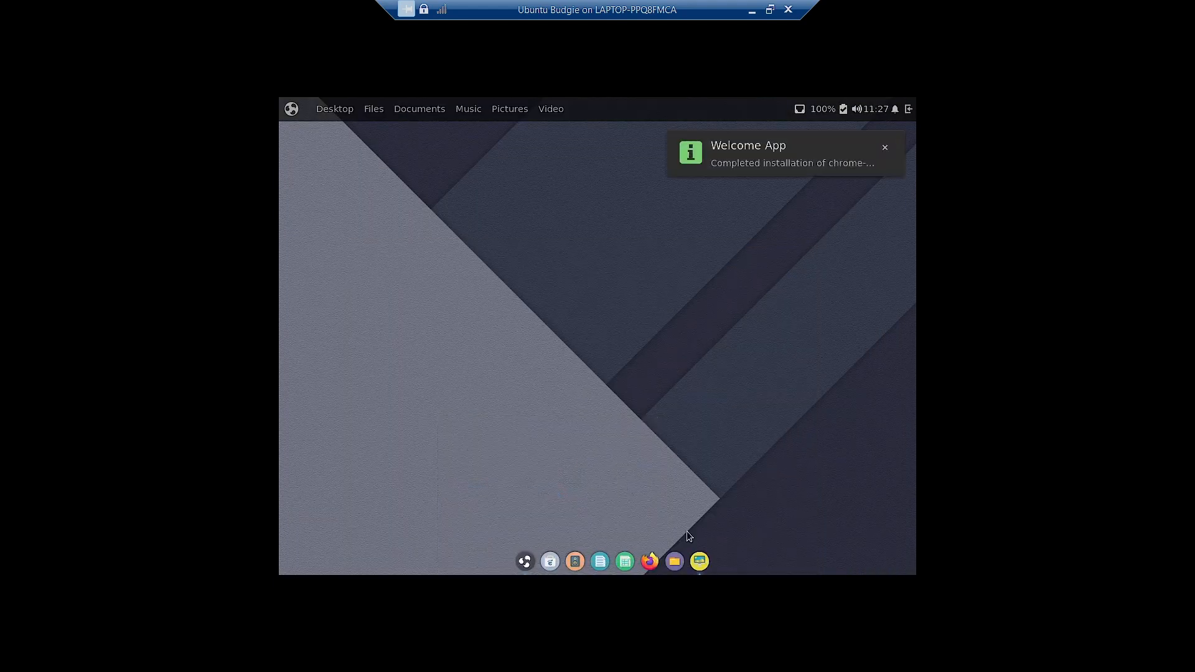
click(700, 563)
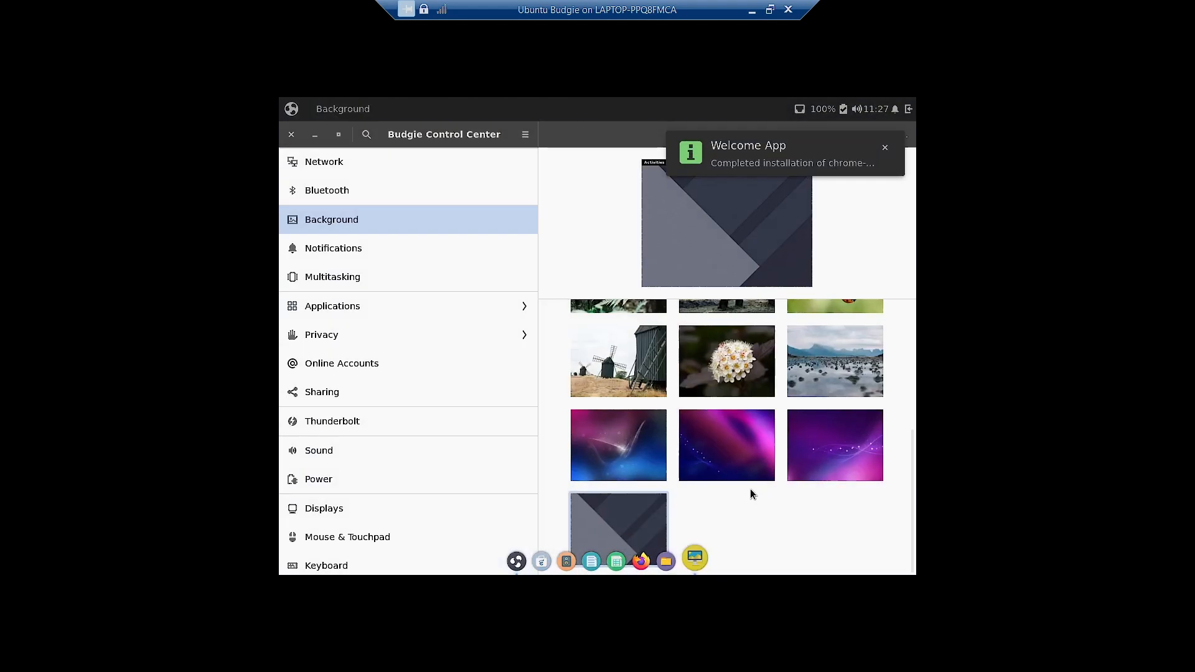
scroll(696, 417, up, 2)
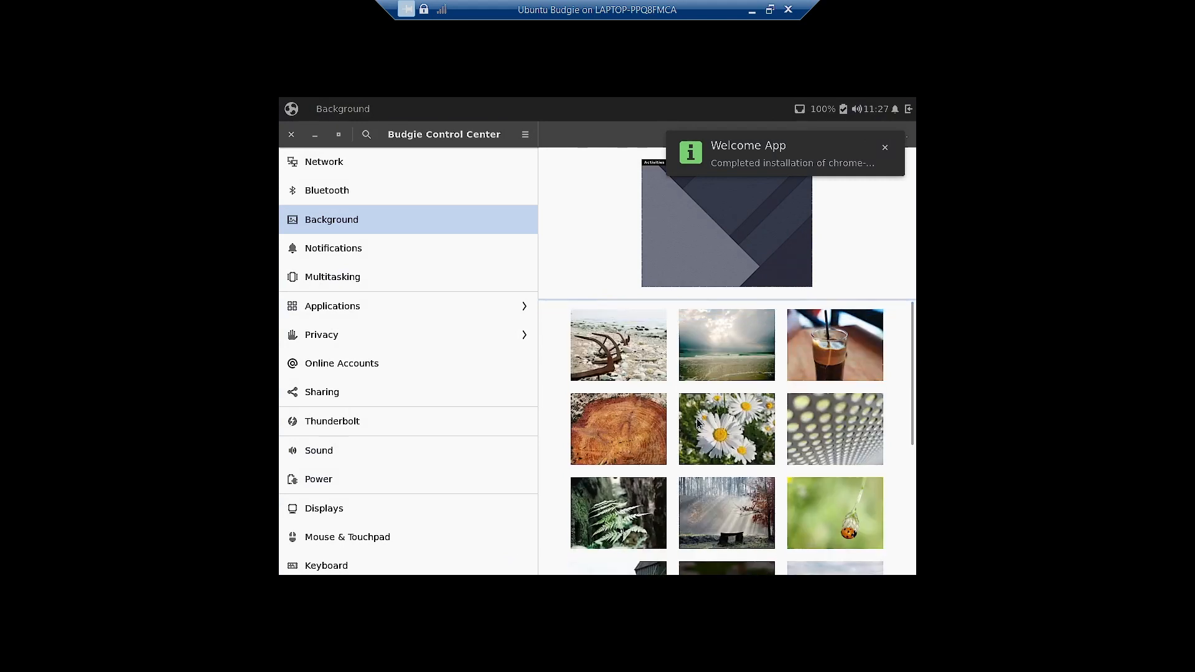
scroll(696, 418, down, 3)
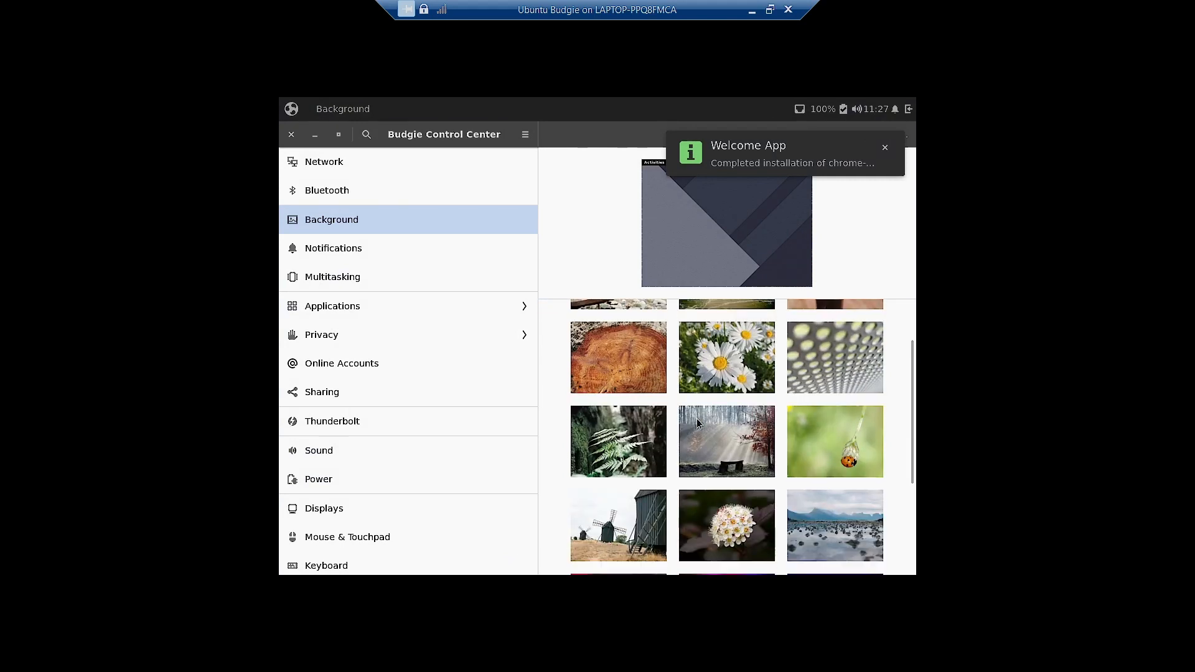
- Try the white flower photo, then set the blue and pink swirl and close settings
click(743, 524)
scroll(809, 442, up, 2)
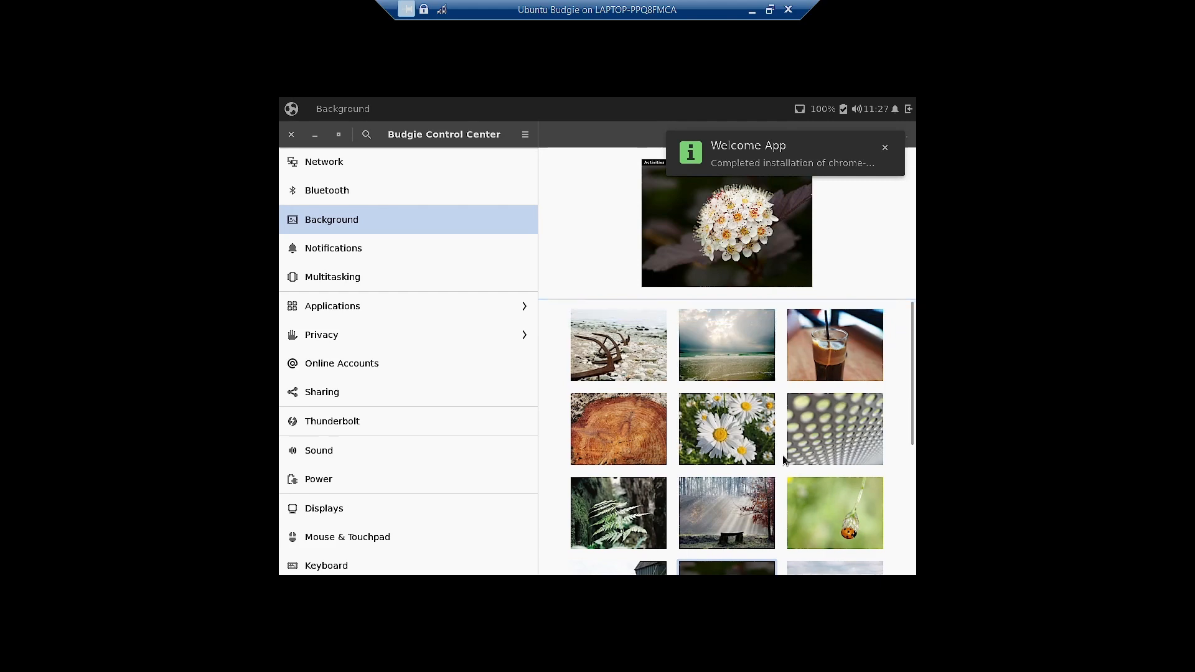
click(884, 147)
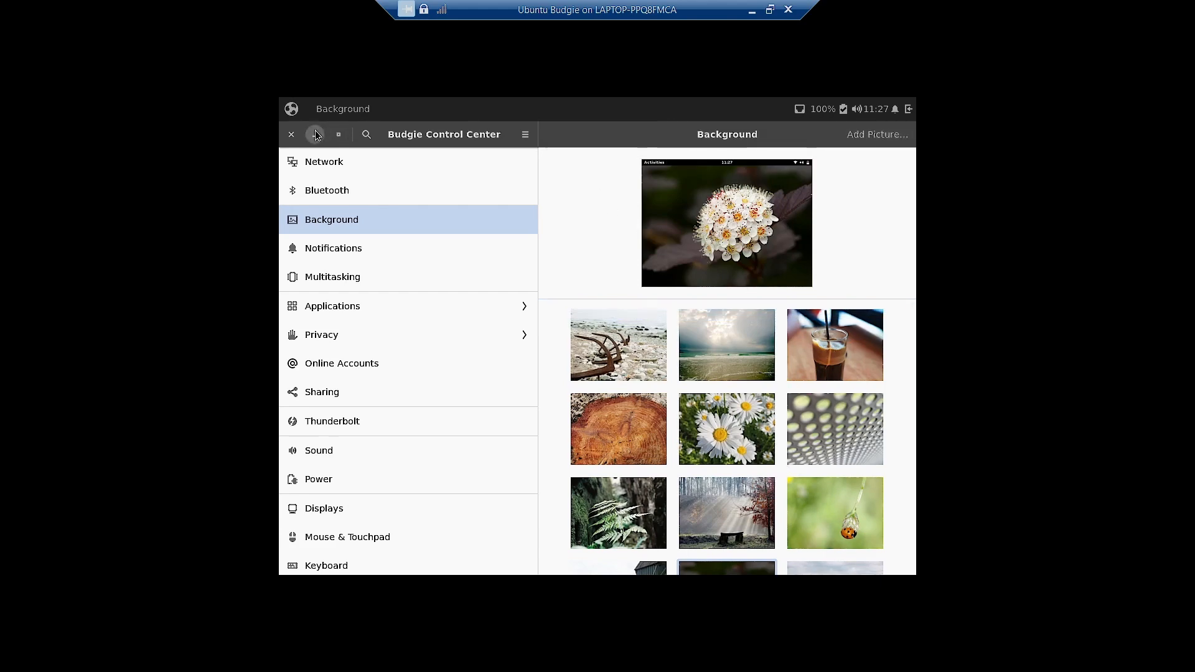
click(314, 134)
click(699, 560)
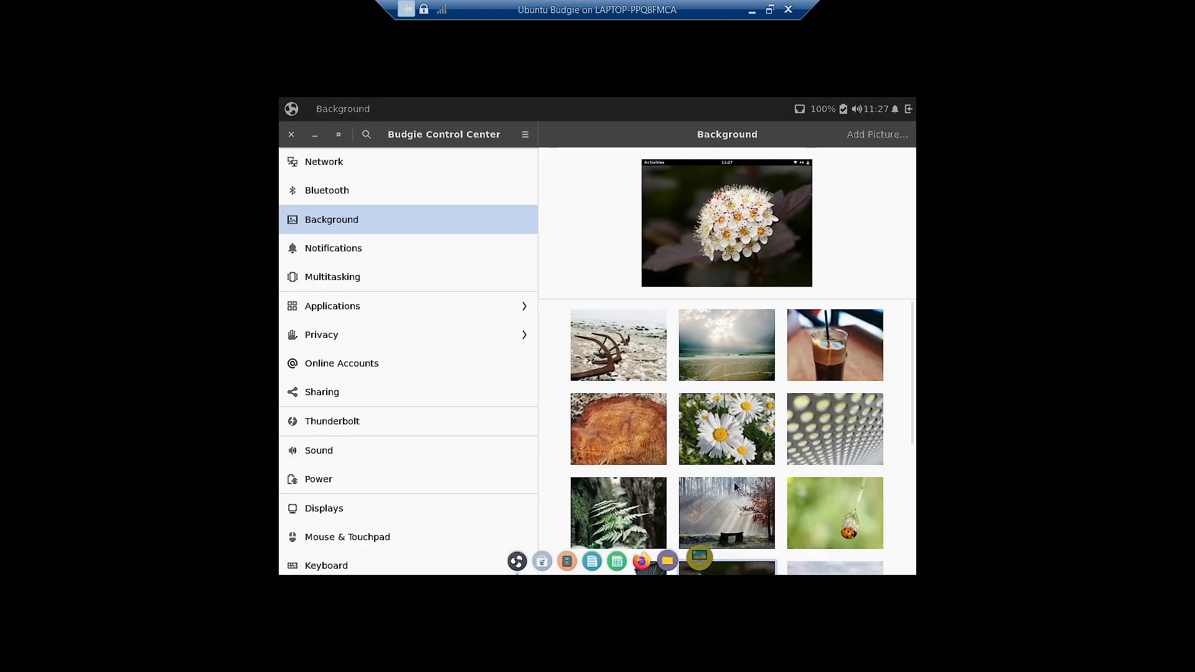
scroll(738, 467, down, 5)
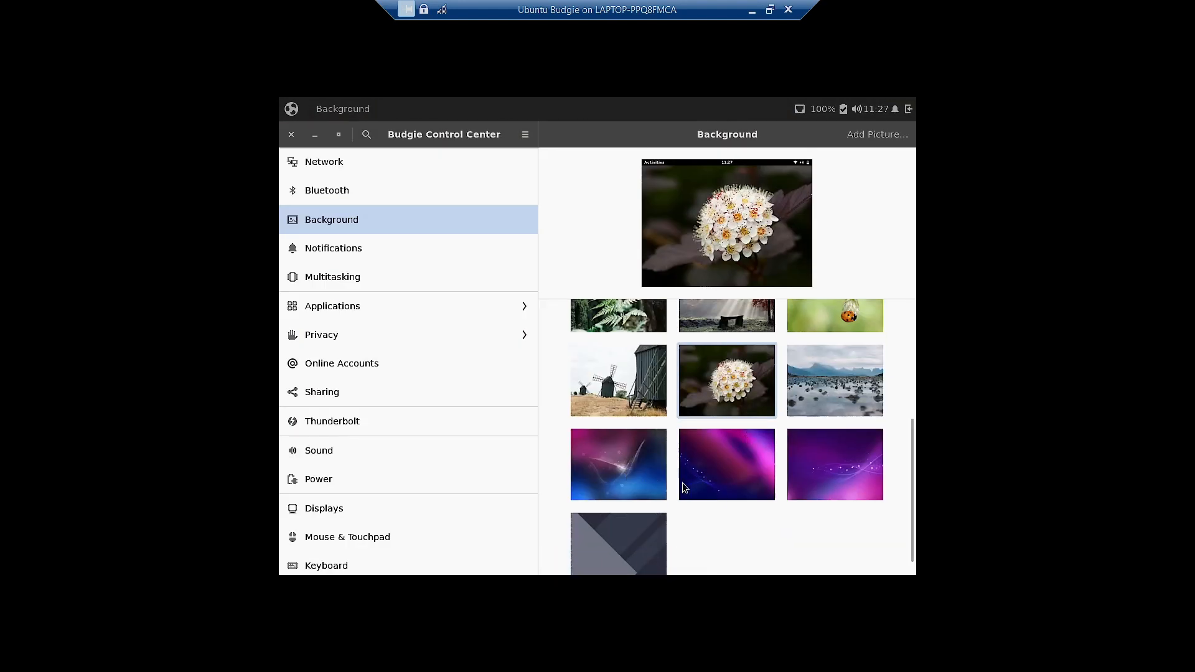
scroll(746, 476, down, 1)
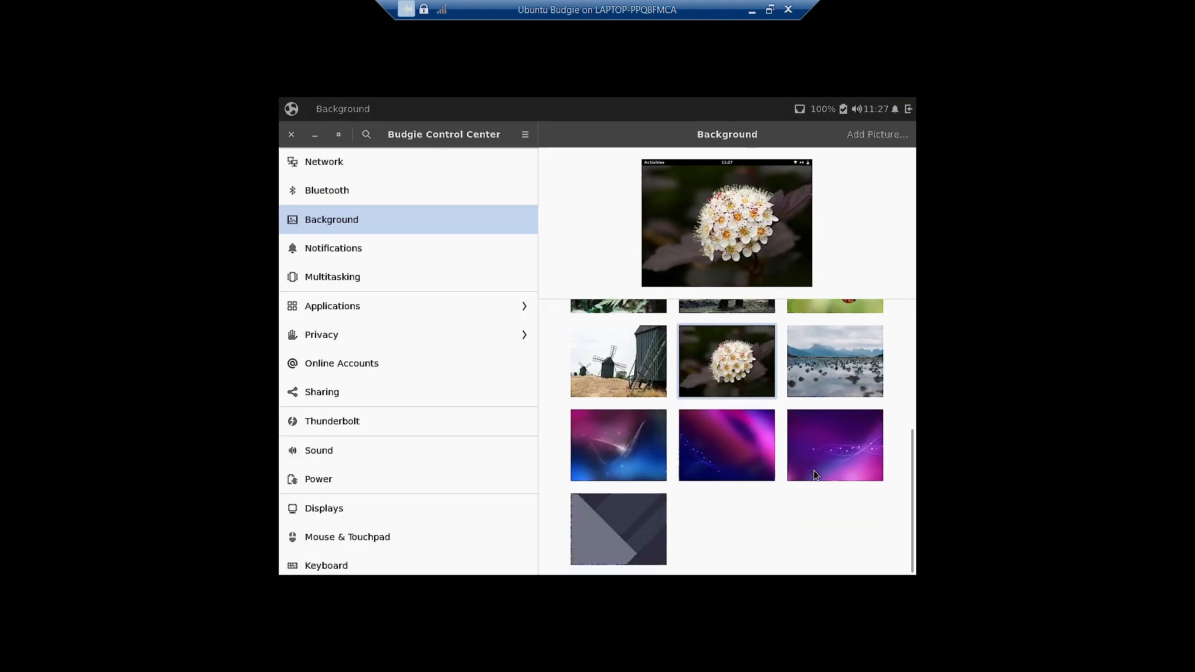
click(596, 442)
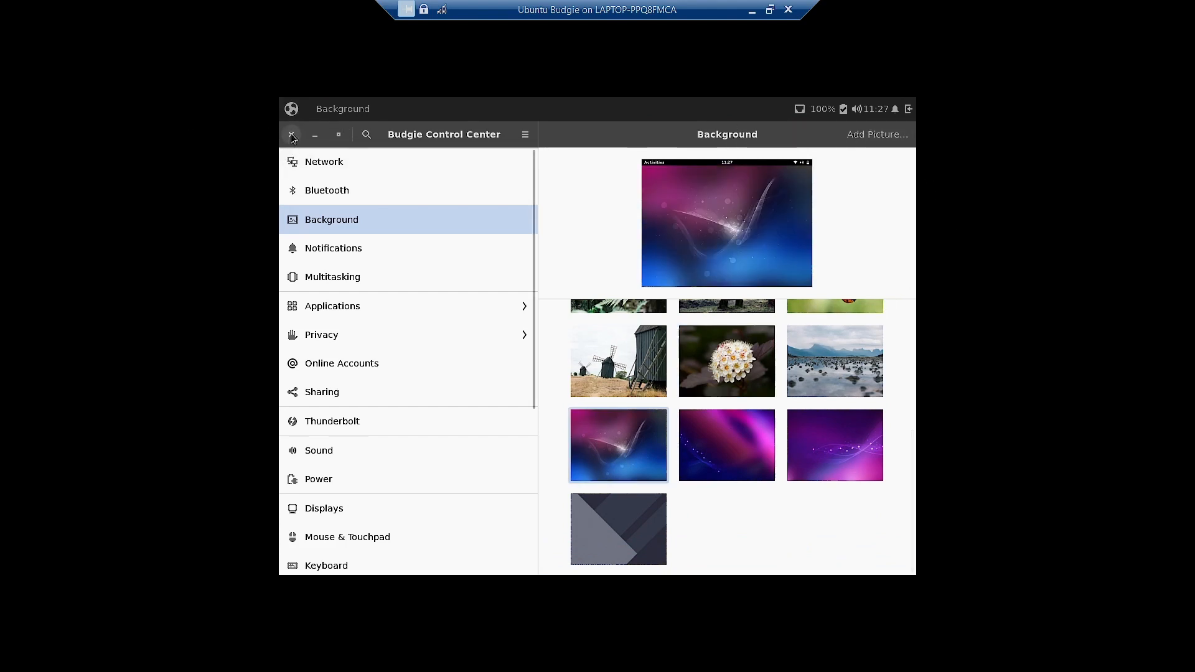
click(288, 134)
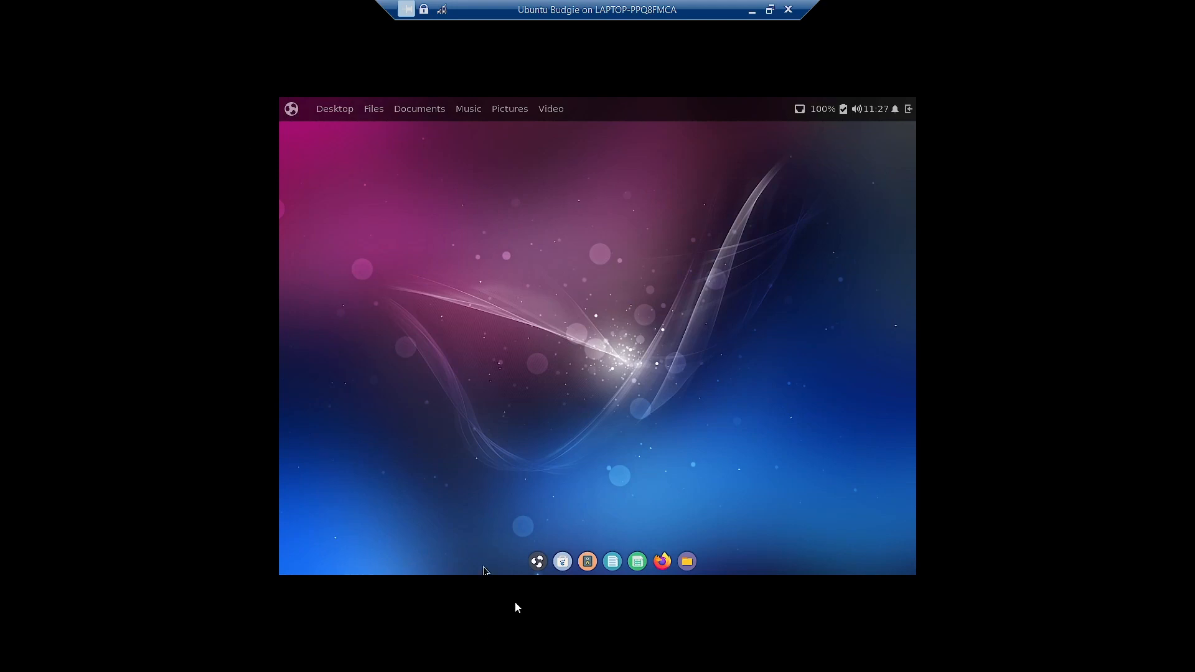
- Apply the Orchis makeover and check the restyled application menu
click(537, 561)
scroll(598, 453, down, 3)
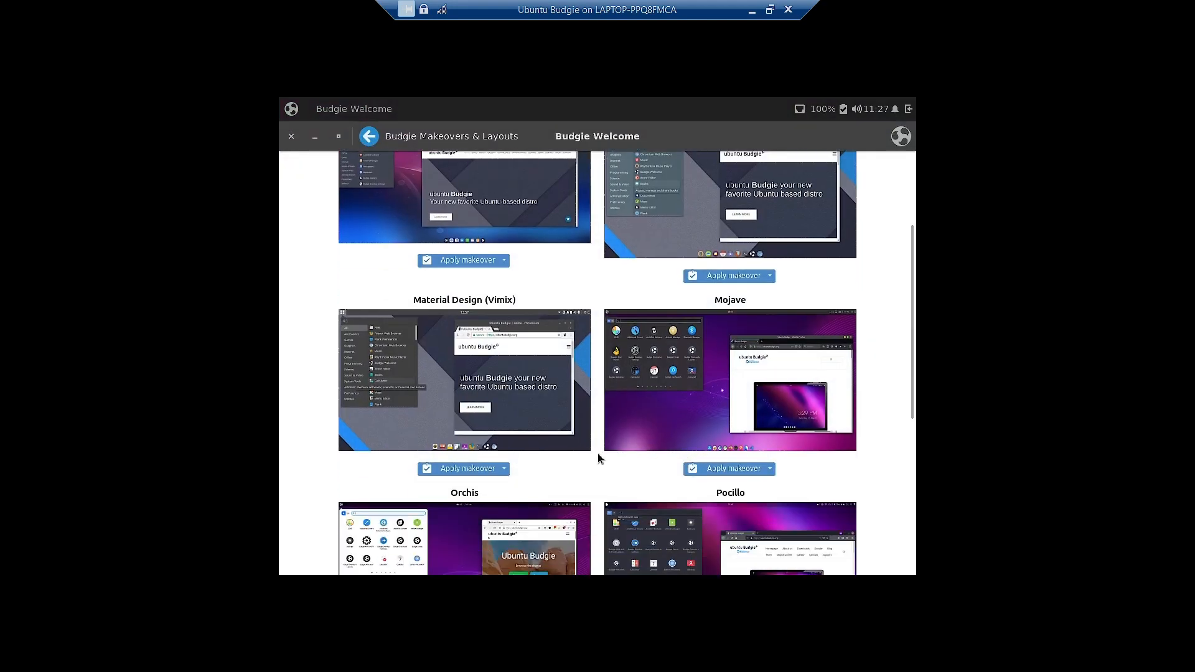
scroll(597, 458, down, 3)
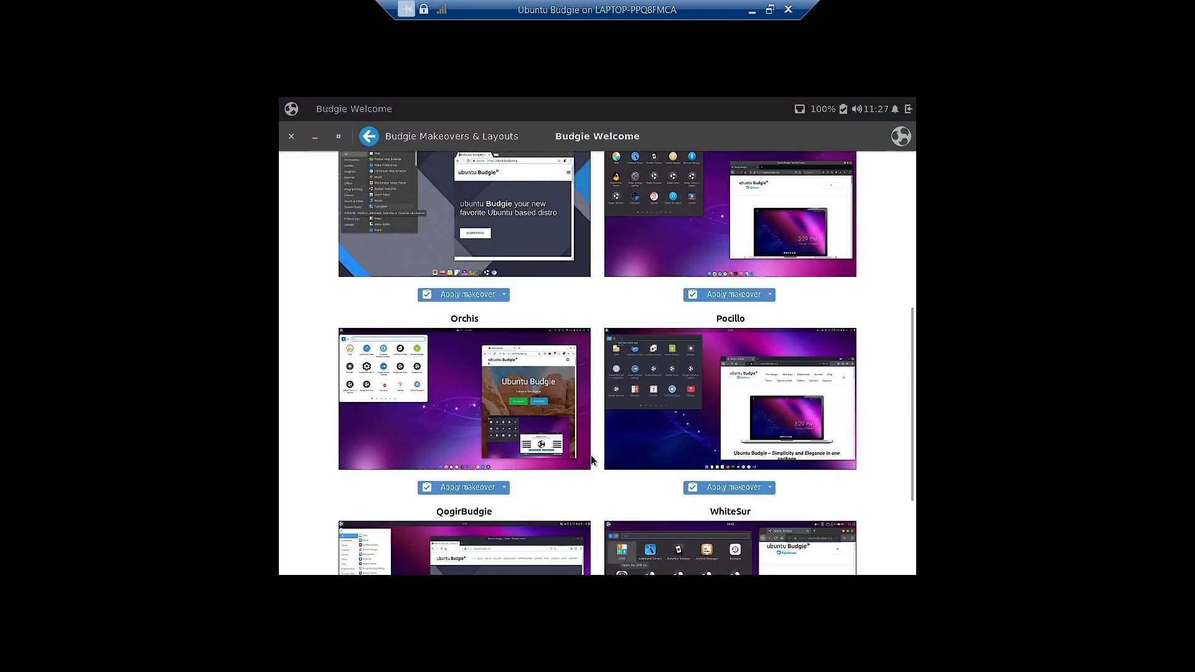
click(462, 488)
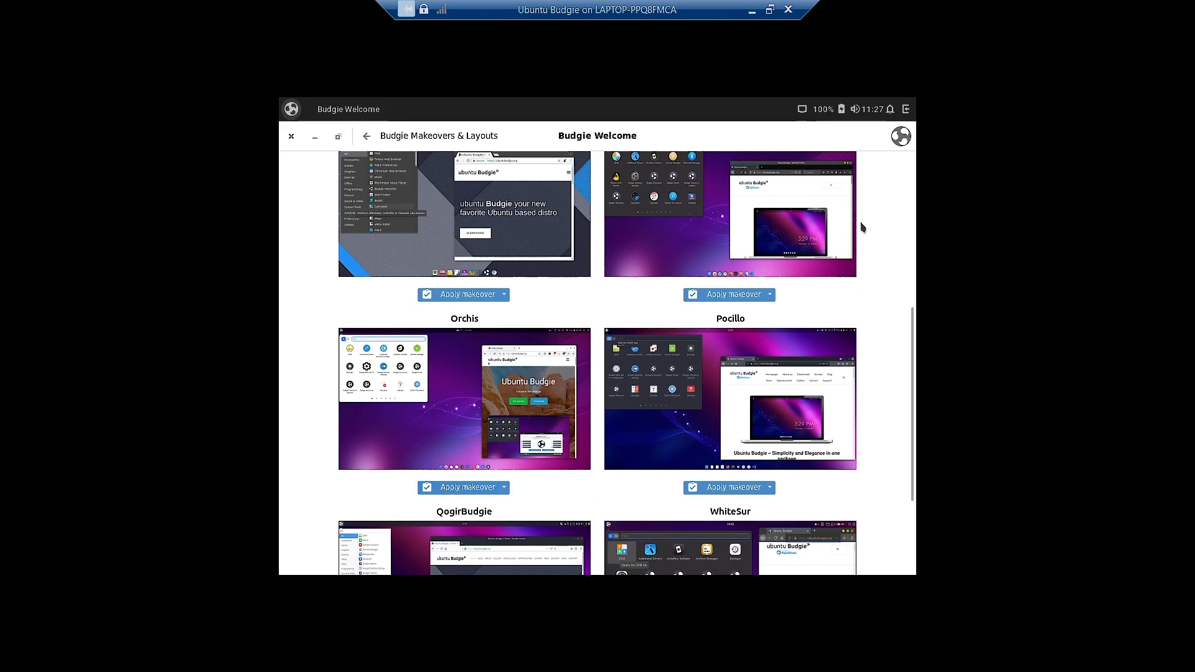
click(315, 136)
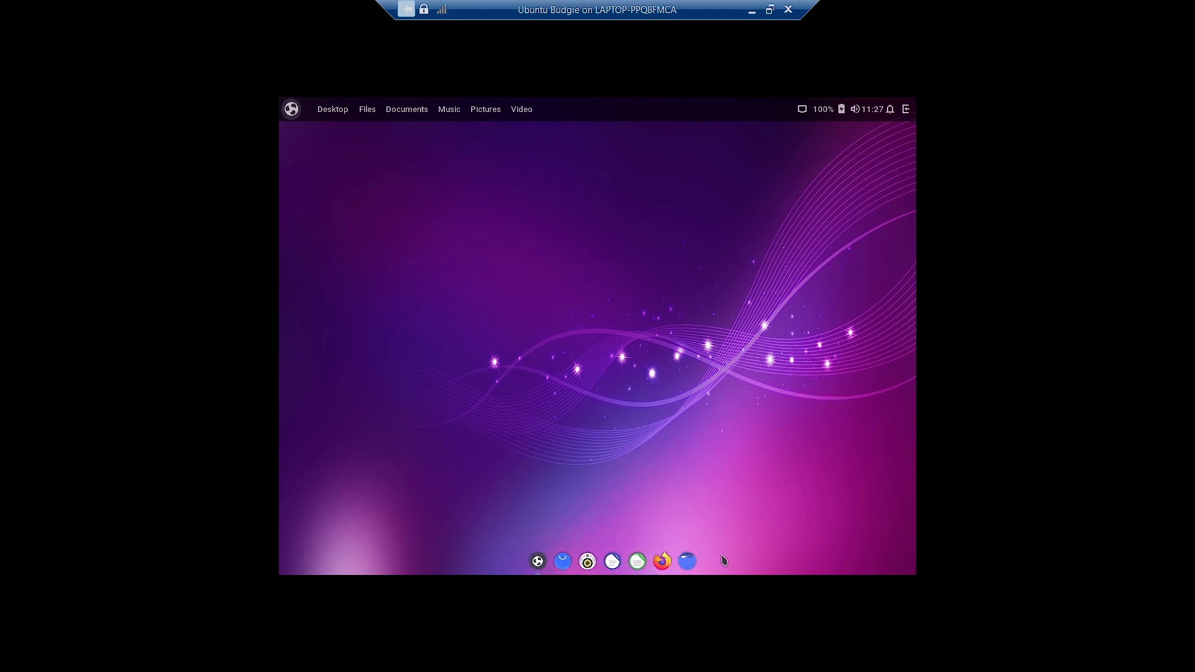
click(291, 109)
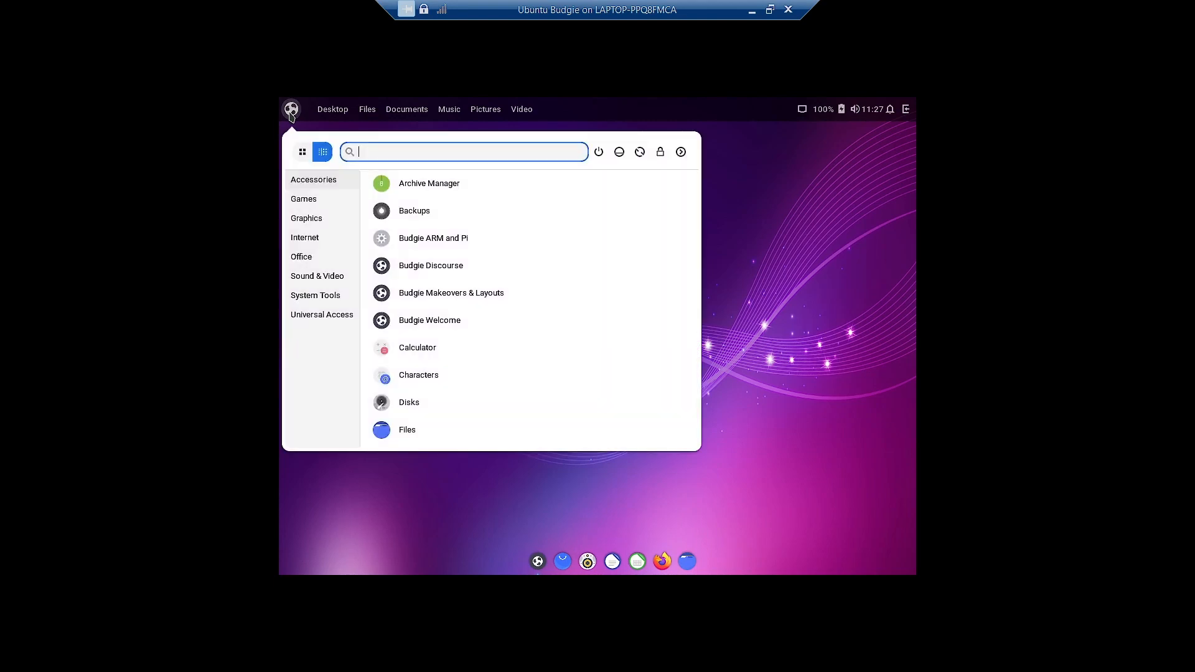
click(817, 301)
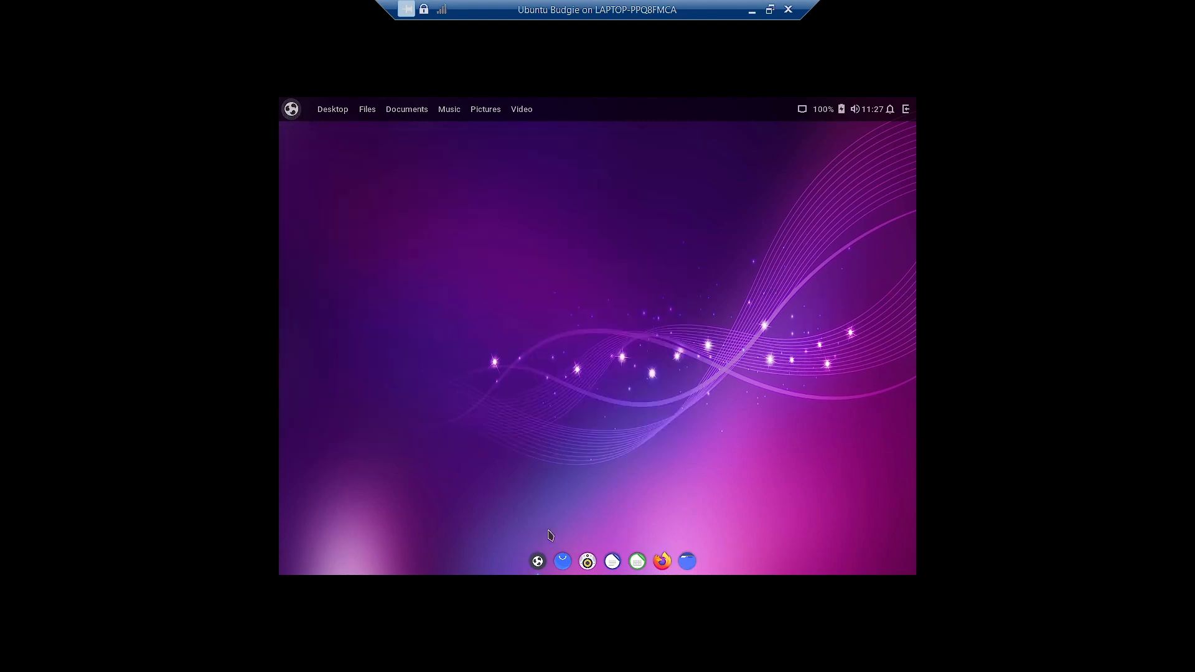
- Apply the WhiteSur makeover and hide the makeovers window to view it
click(538, 562)
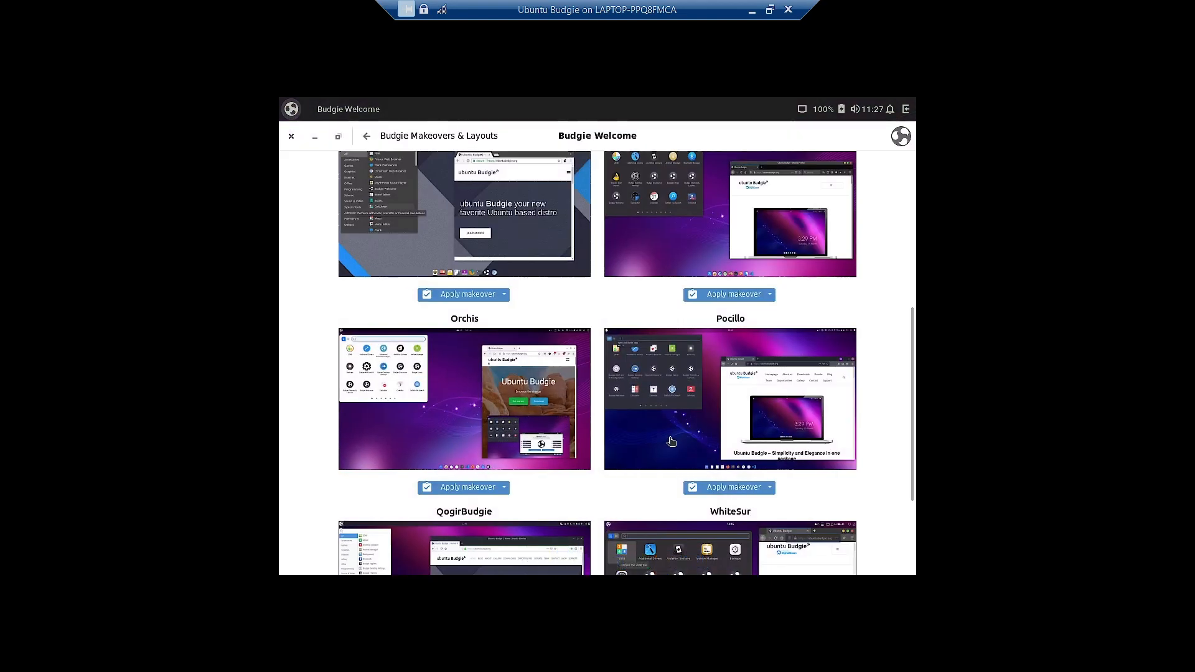
scroll(671, 441, down, 2)
scroll(672, 440, down, 2)
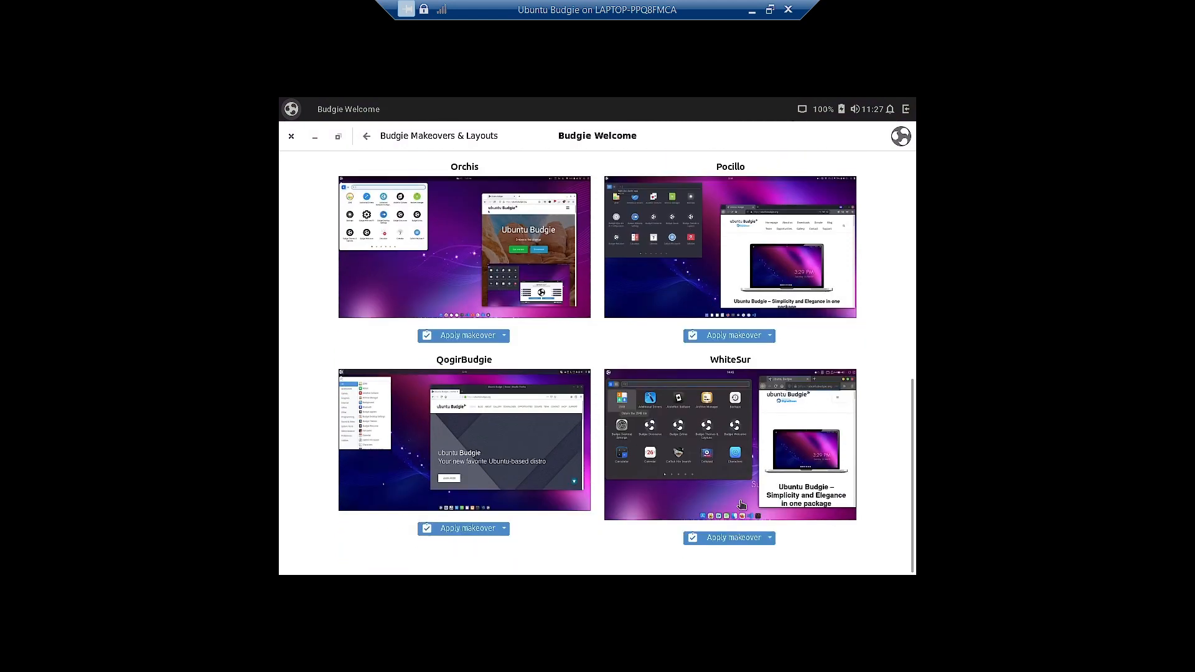
click(734, 539)
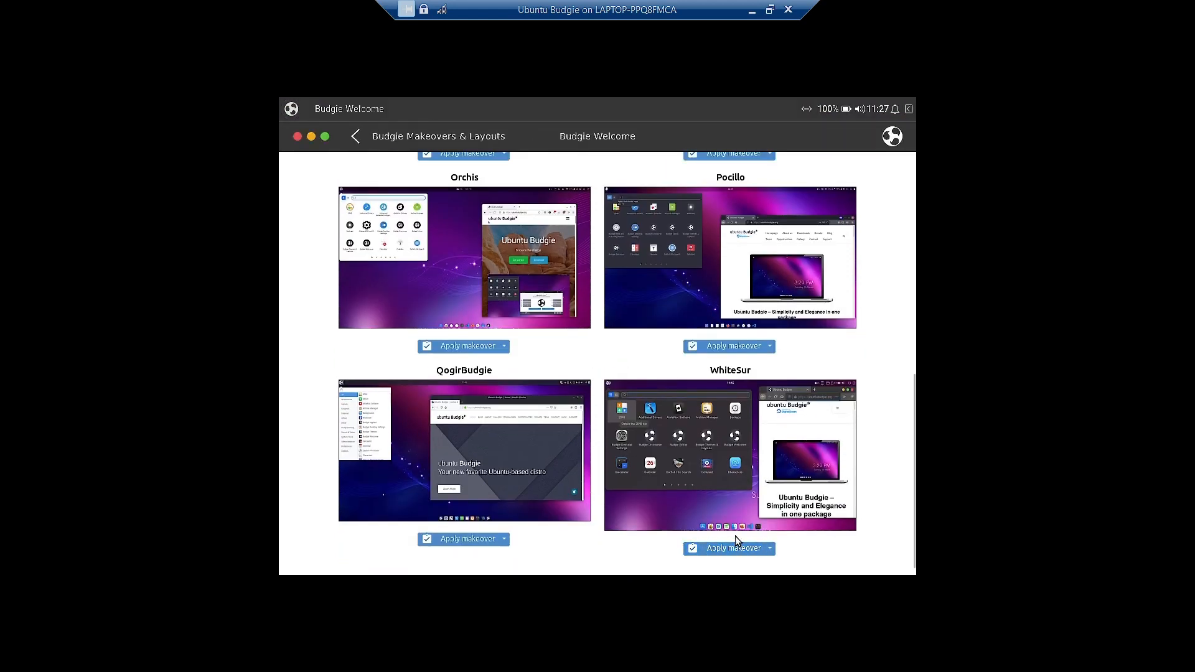
click(311, 137)
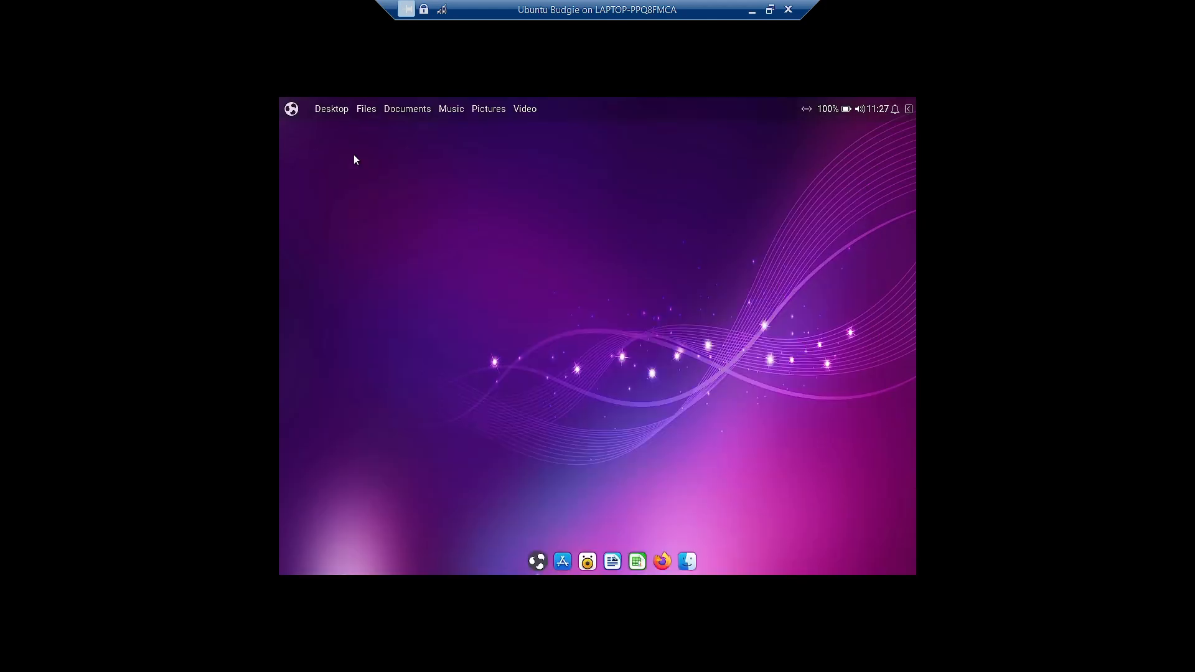
- Inspect the application menu in its new WhiteSur style
click(291, 109)
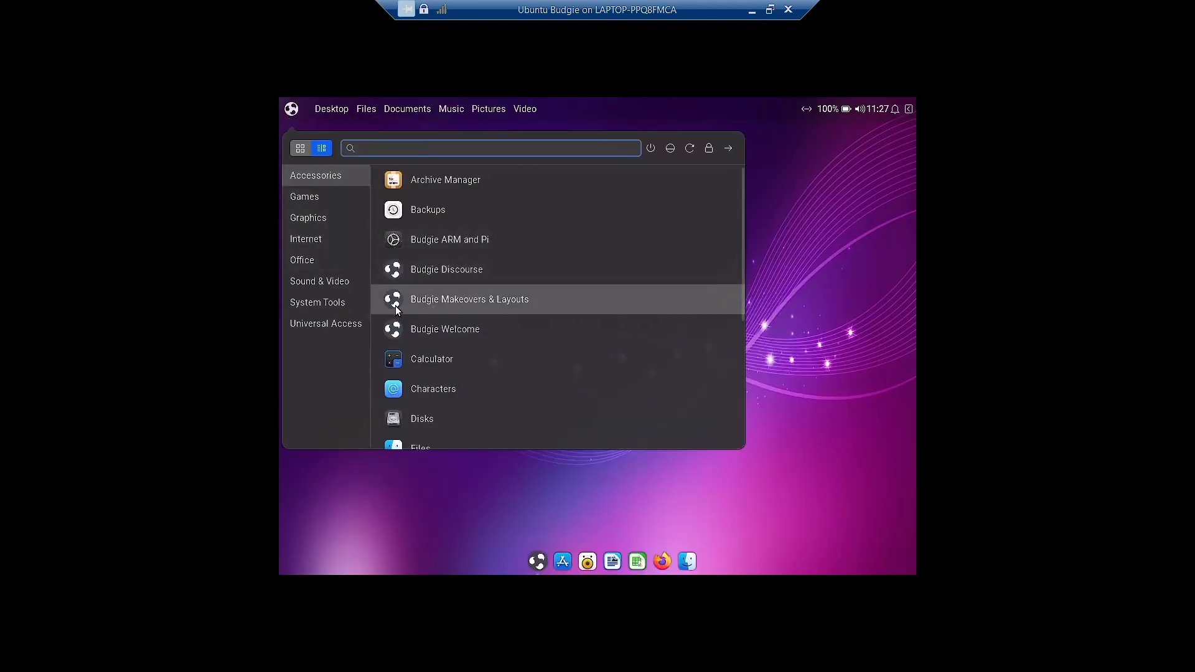
scroll(395, 305, down, 3)
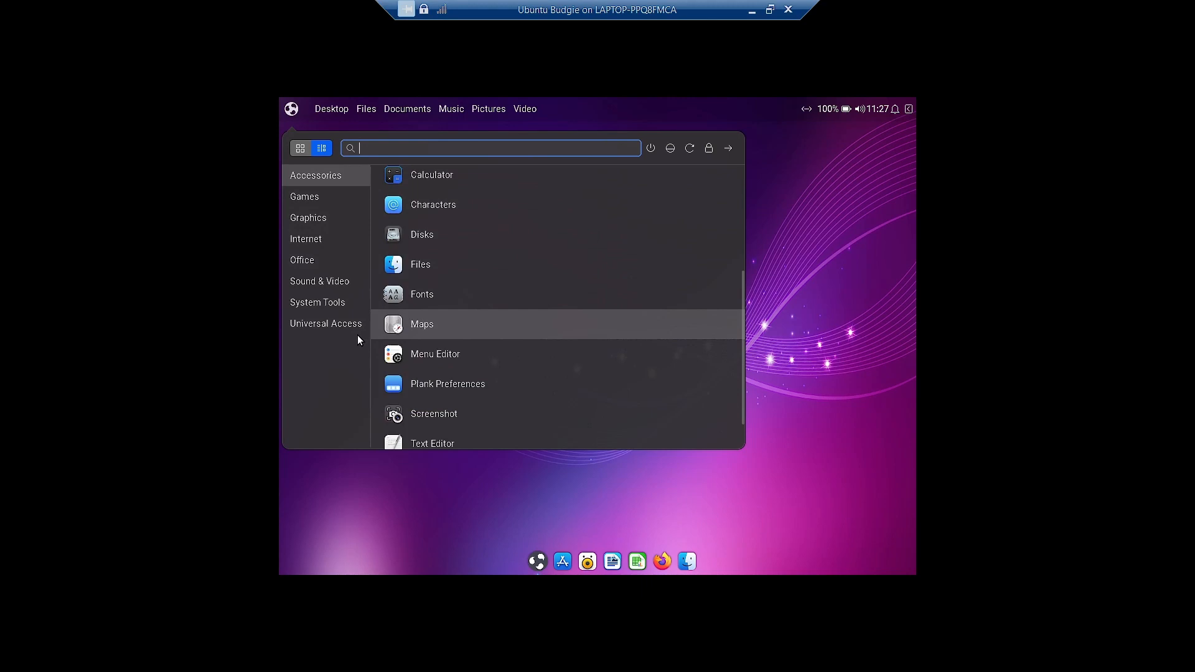
click(910, 305)
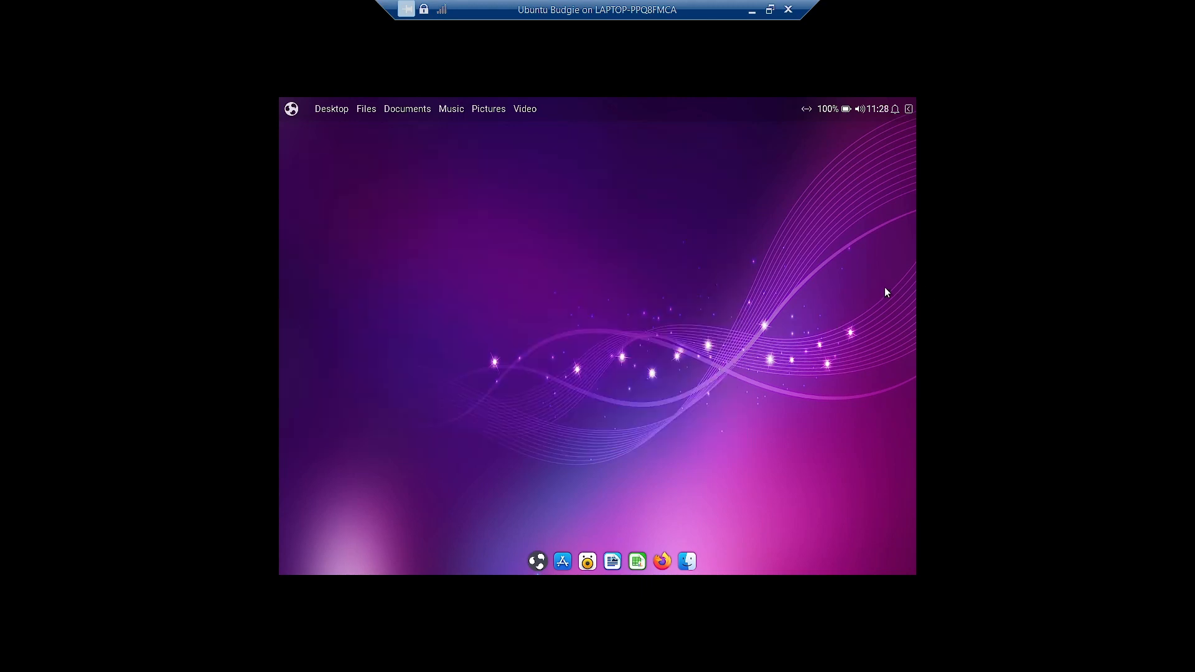
click(290, 115)
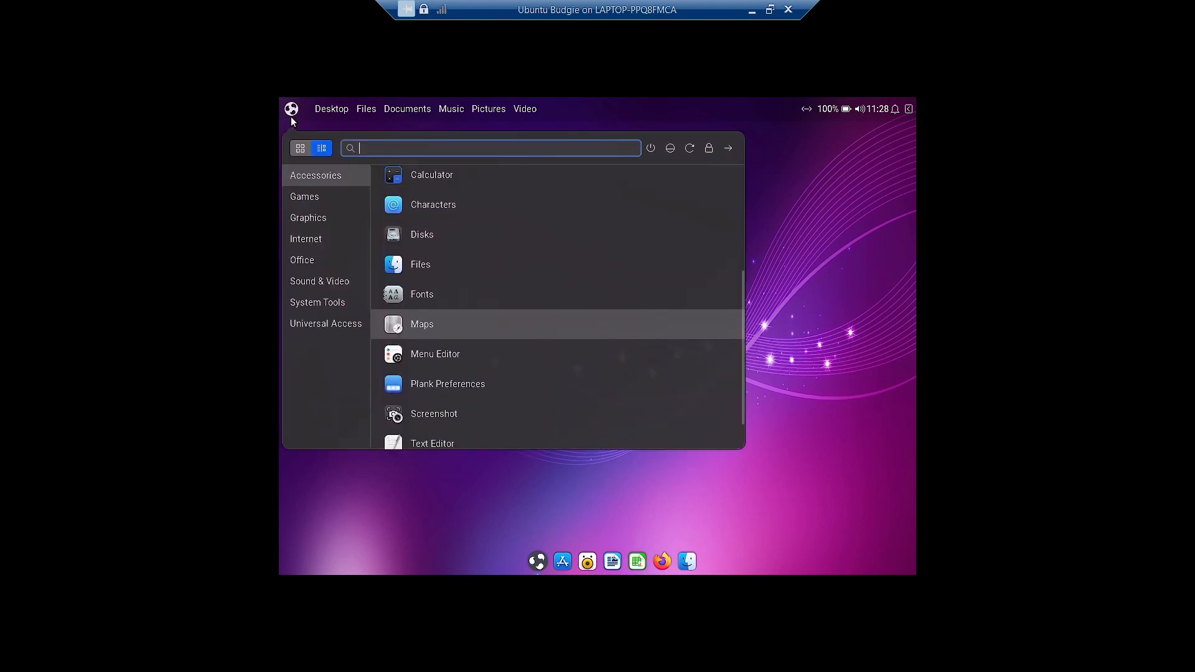
click(838, 298)
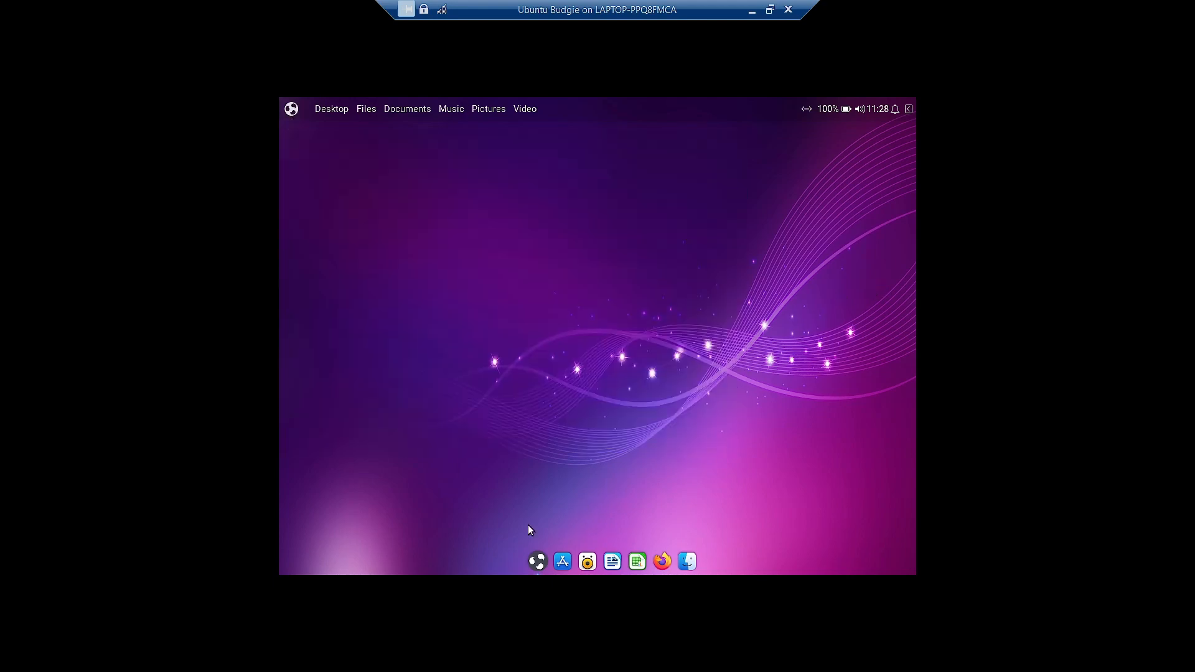
- Reopen the makeovers app, then close it and the Budgie Welcome window
click(537, 561)
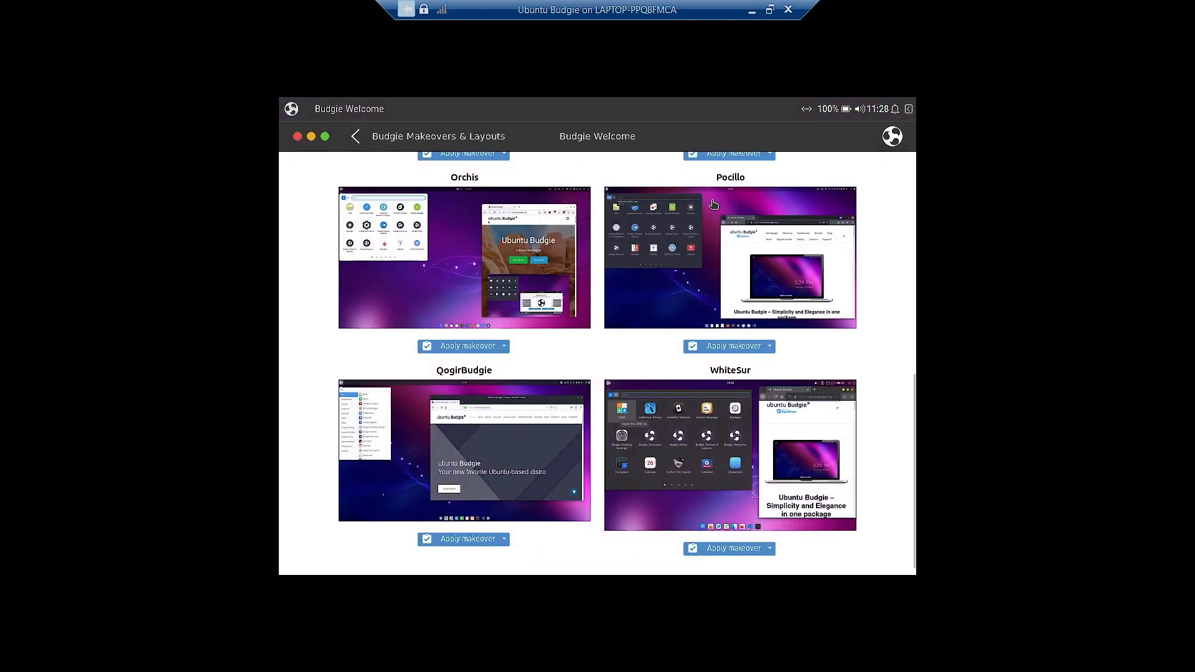
scroll(714, 204, up, 12)
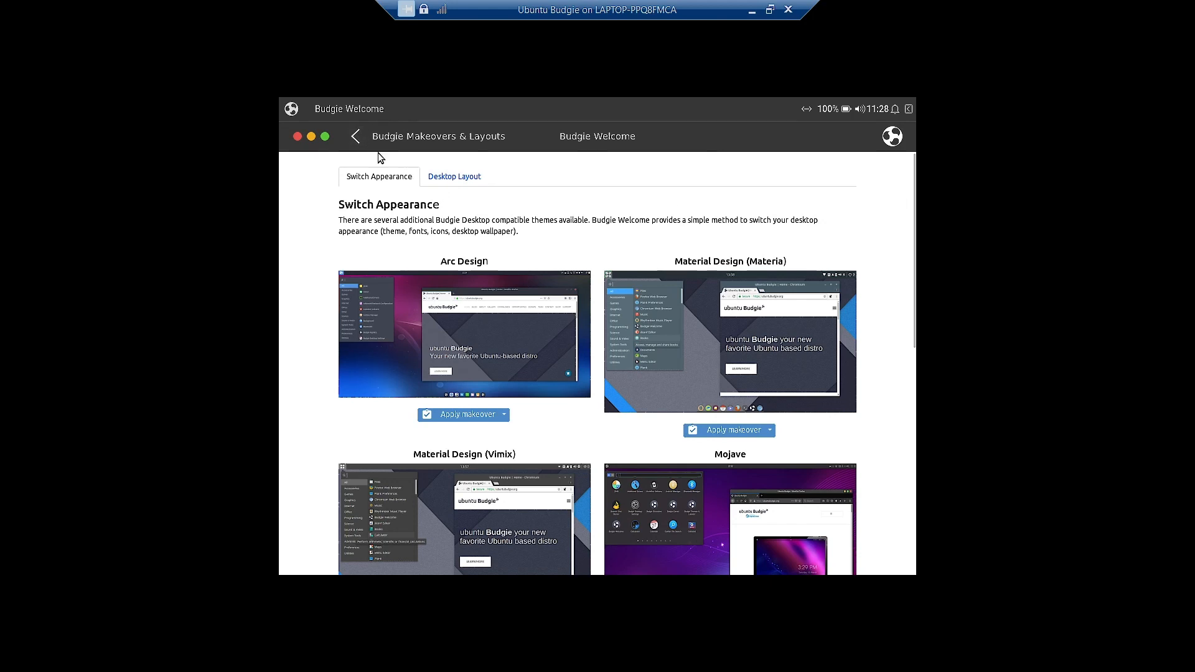
click(298, 137)
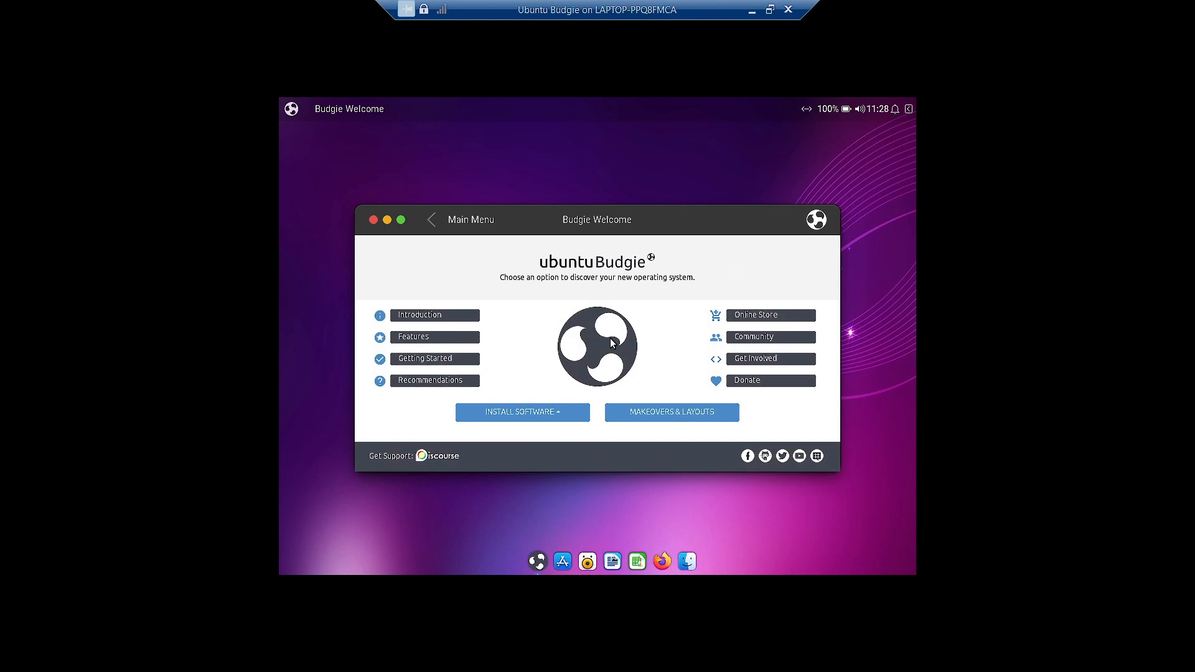
click(374, 221)
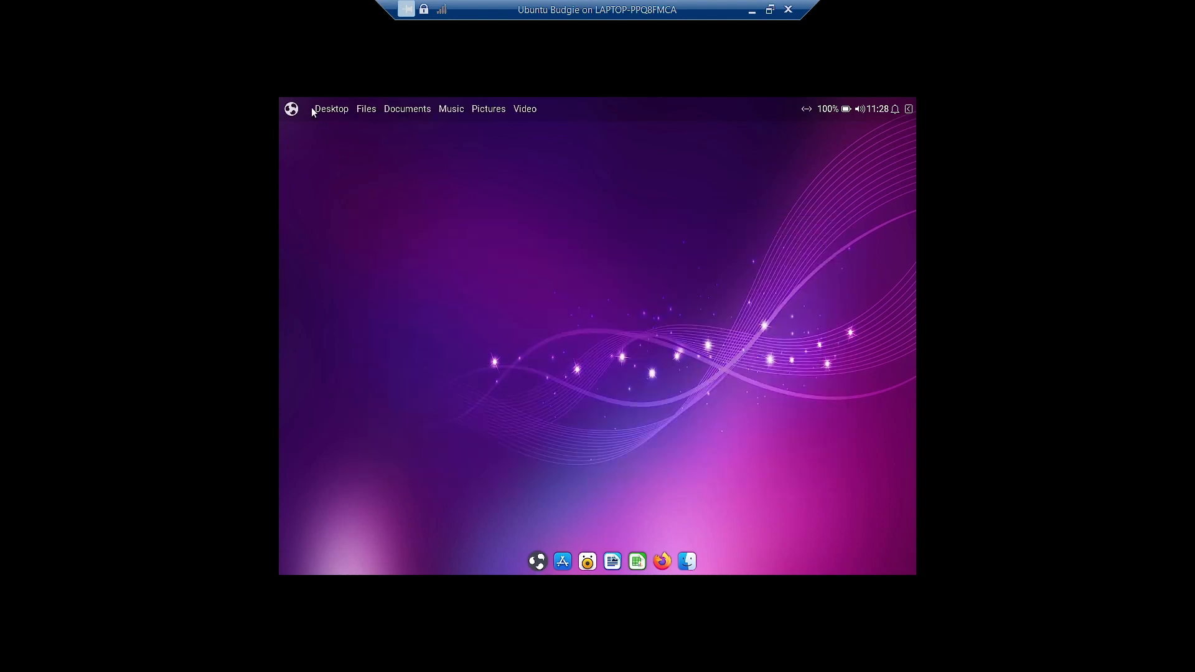
- Open the application menu's System Tools category and scroll through Budgie Control Center, Disks and Software
click(289, 114)
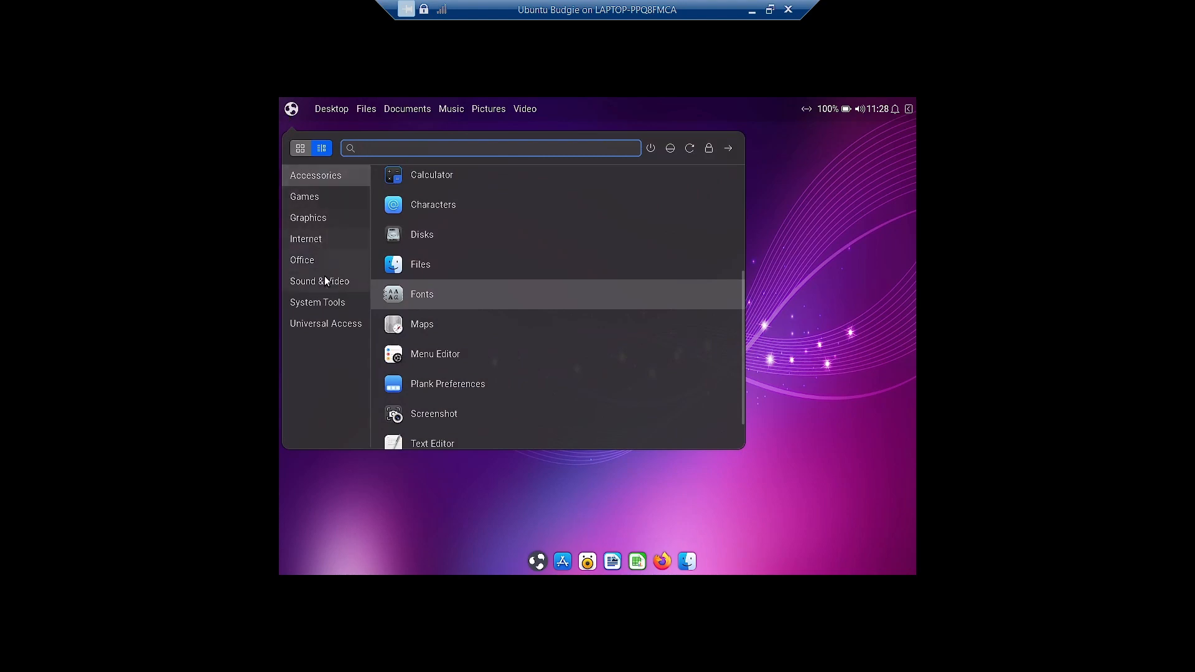
click(329, 305)
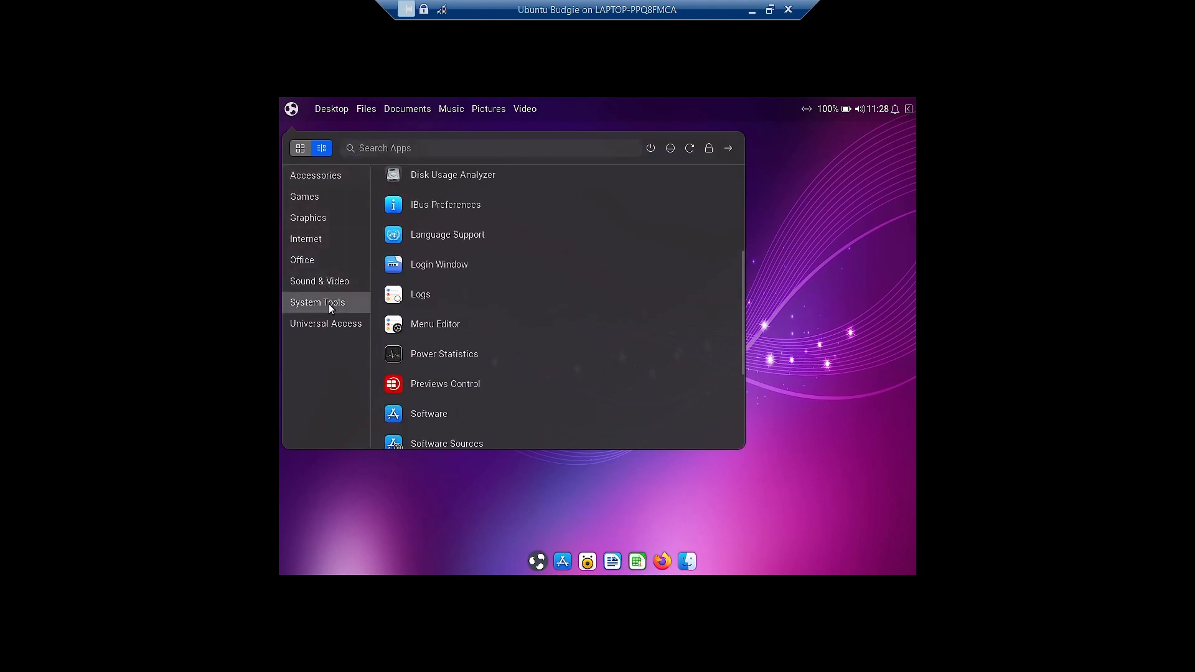
scroll(543, 242, down, 1)
scroll(543, 246, down, 3)
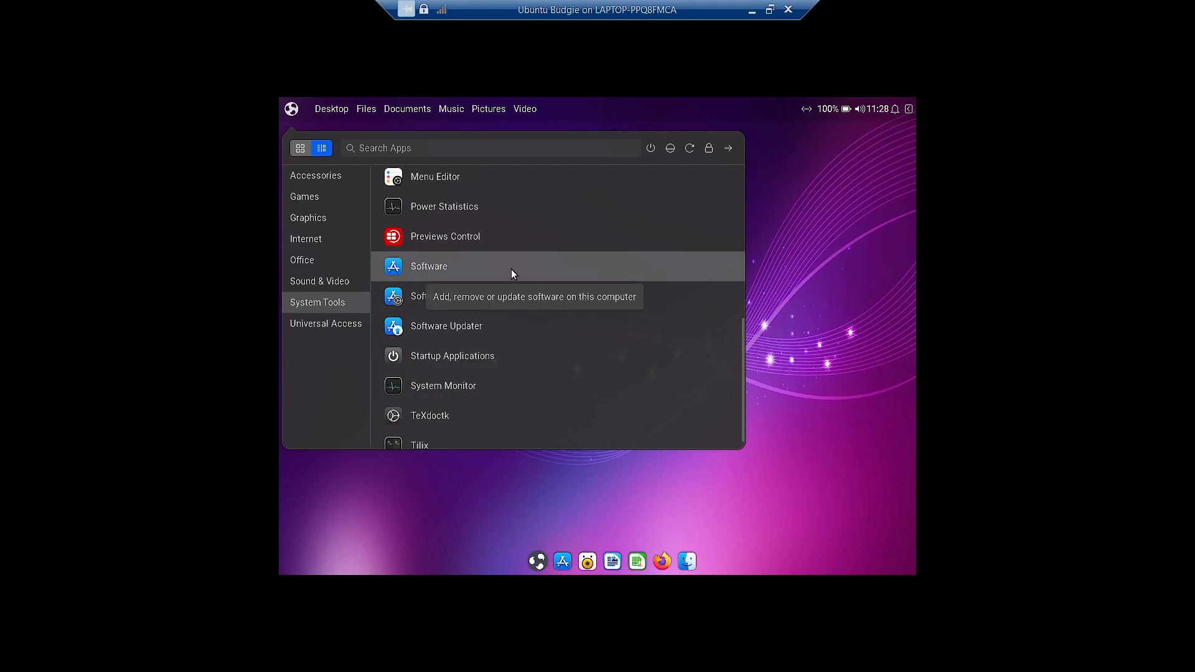
scroll(510, 274, up, 5)
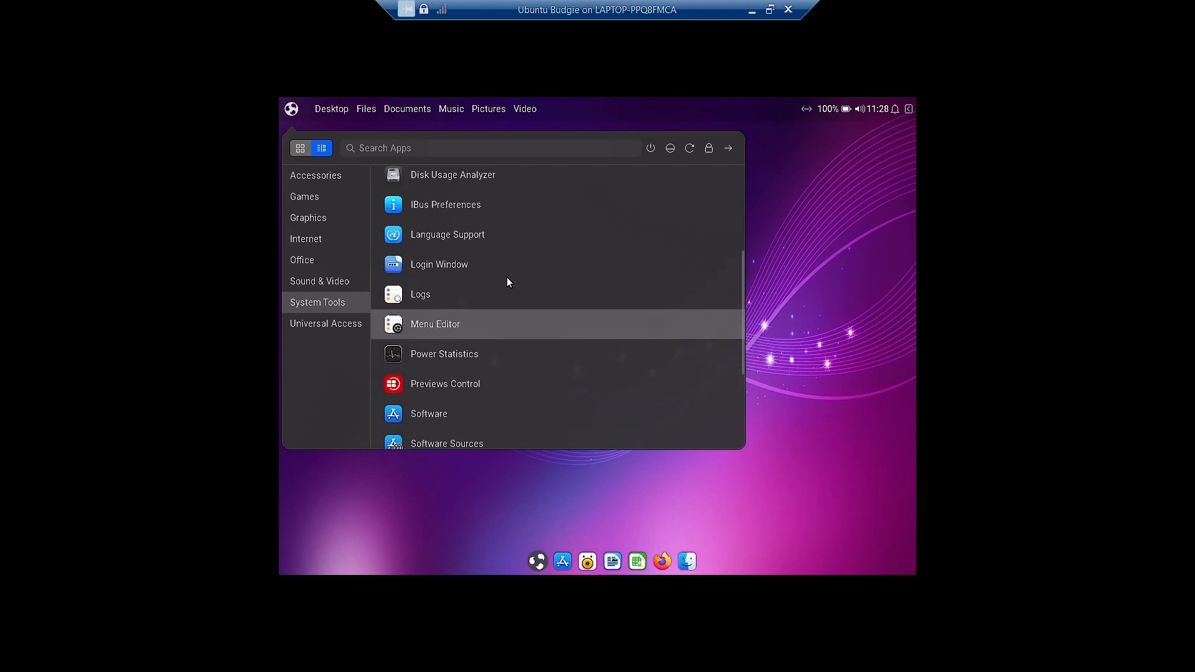
scroll(506, 278, up, 3)
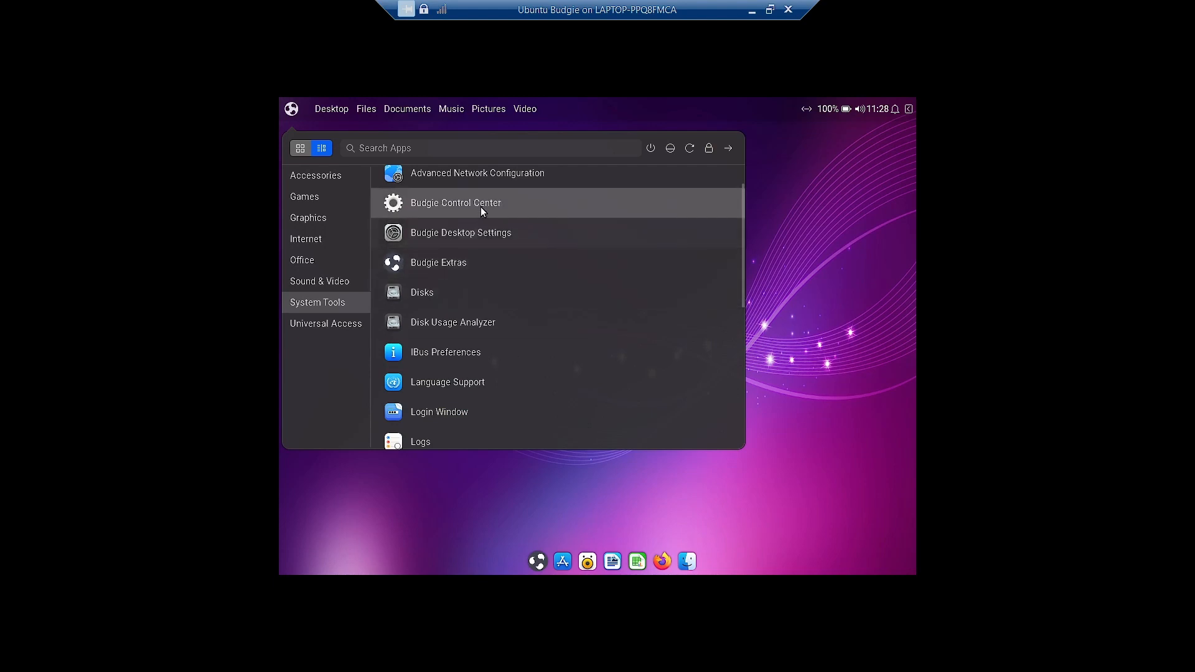
- Launch Budgie Desktop Settings and browse its Desktop and Fonts pages
click(484, 238)
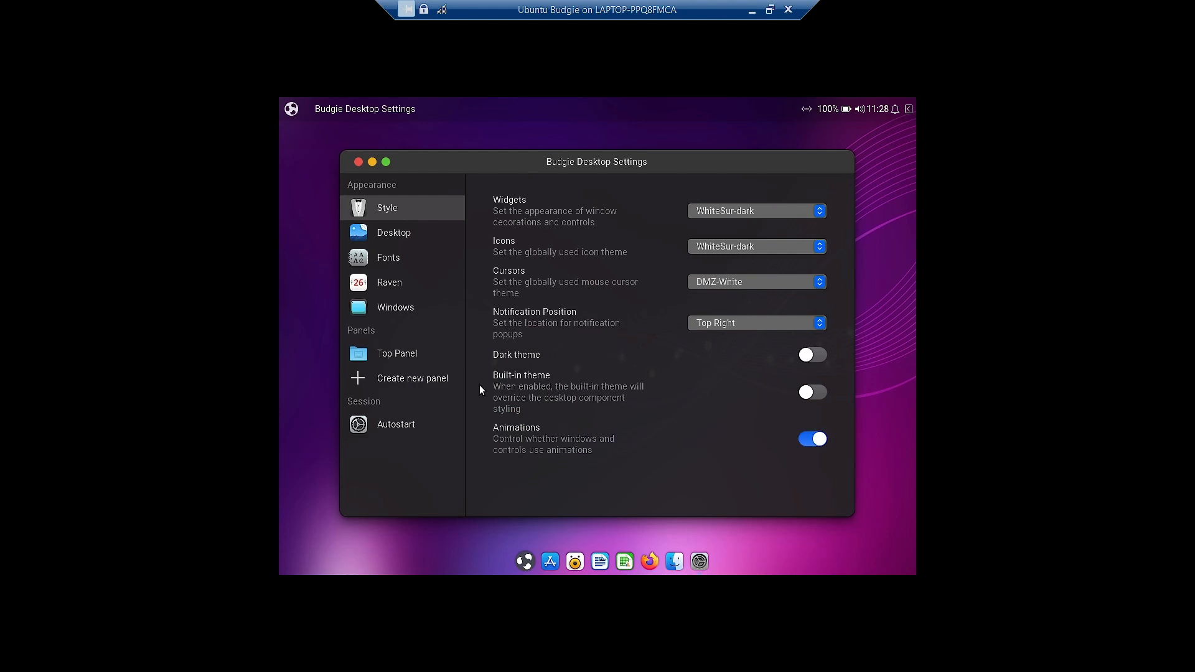
click(386, 238)
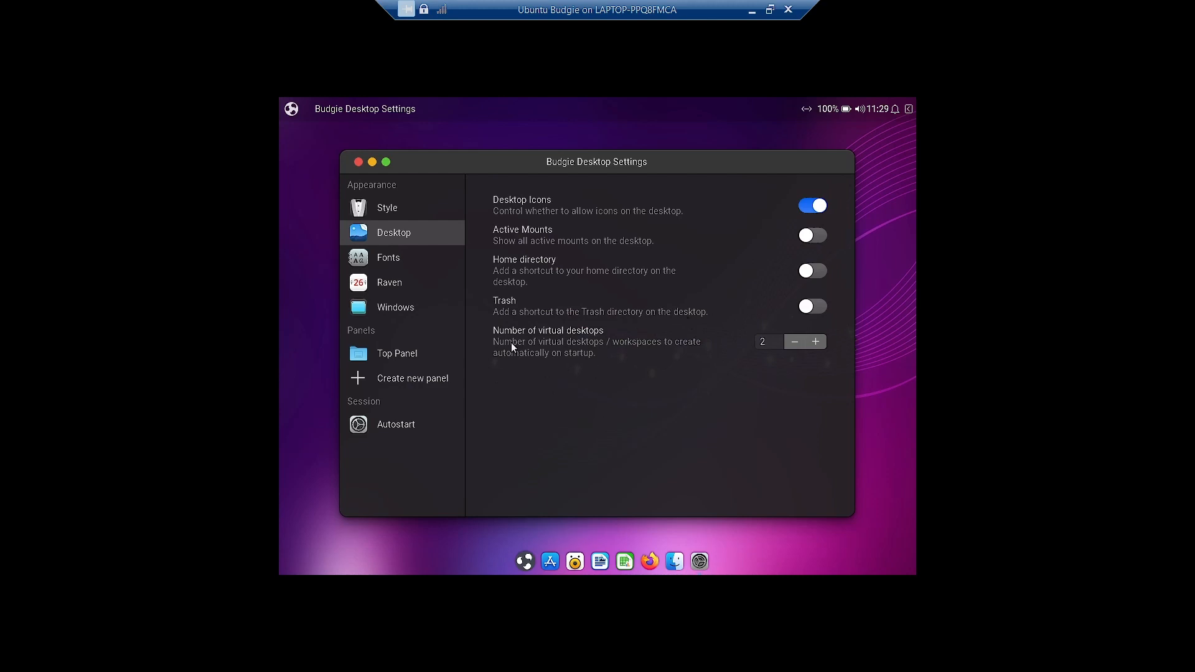
click(434, 256)
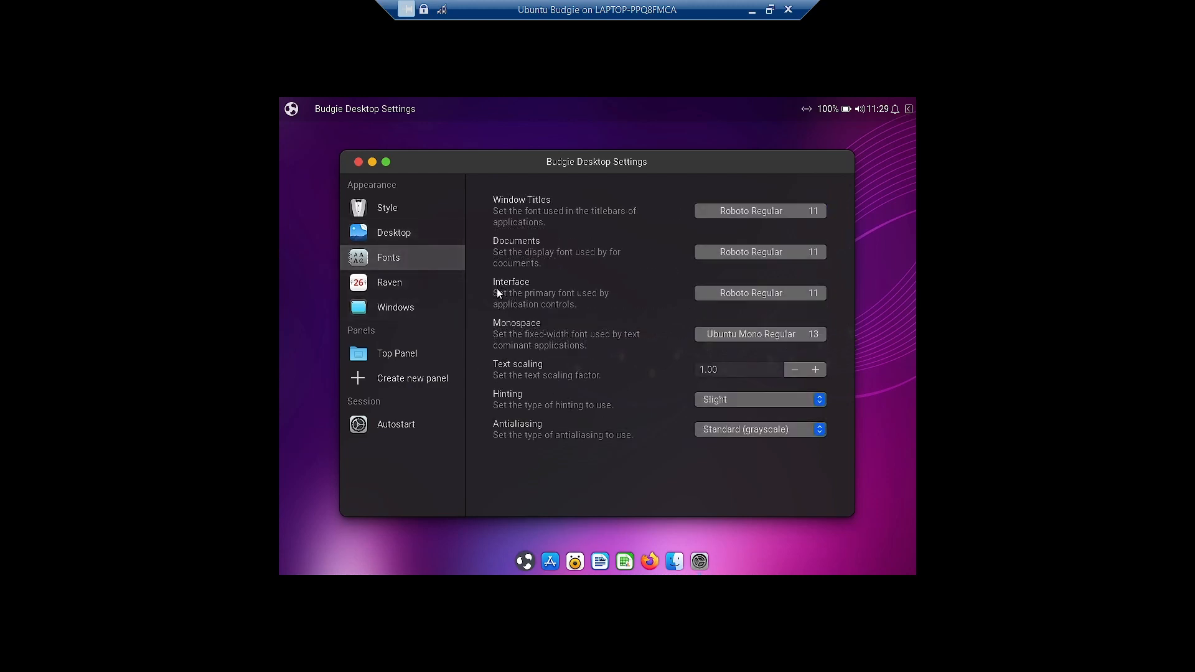
- Check Raven's position options, keeping Automatic, then view the Windows and Top Panel applet pages
click(405, 290)
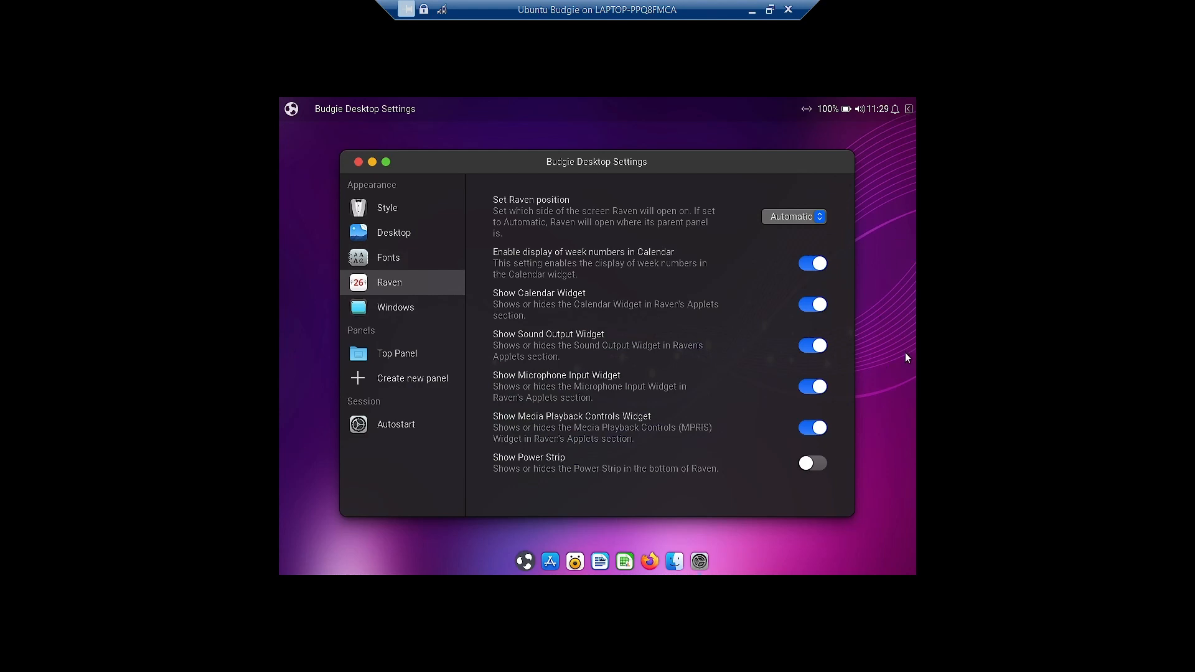
click(797, 221)
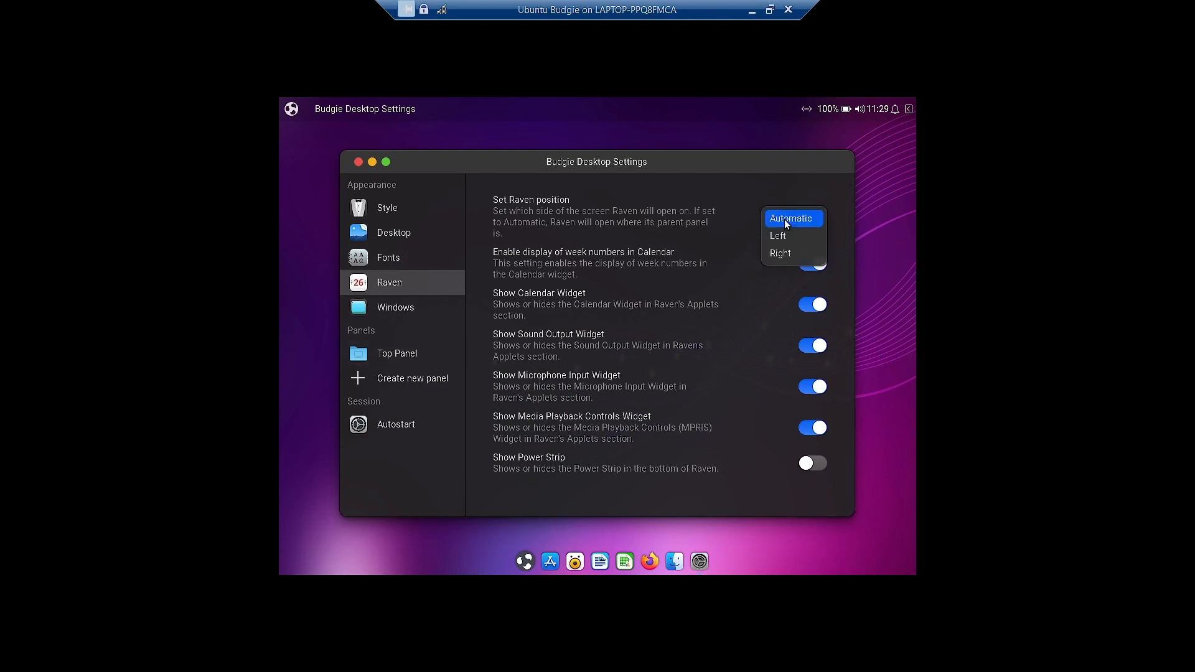
click(727, 224)
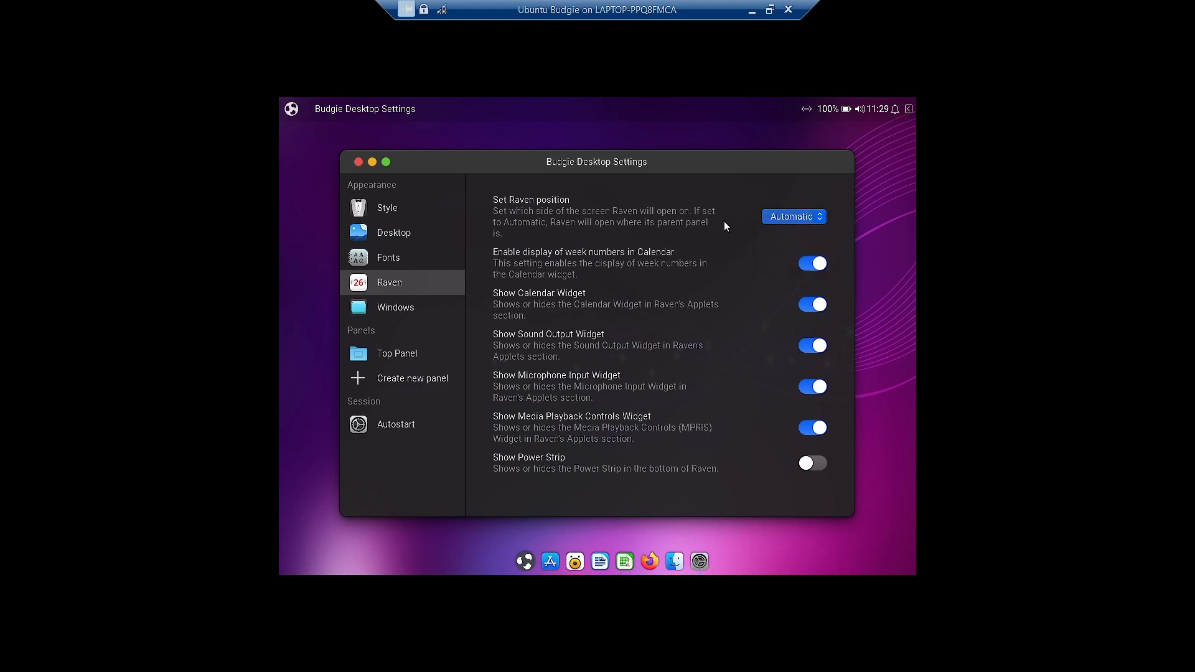
click(444, 311)
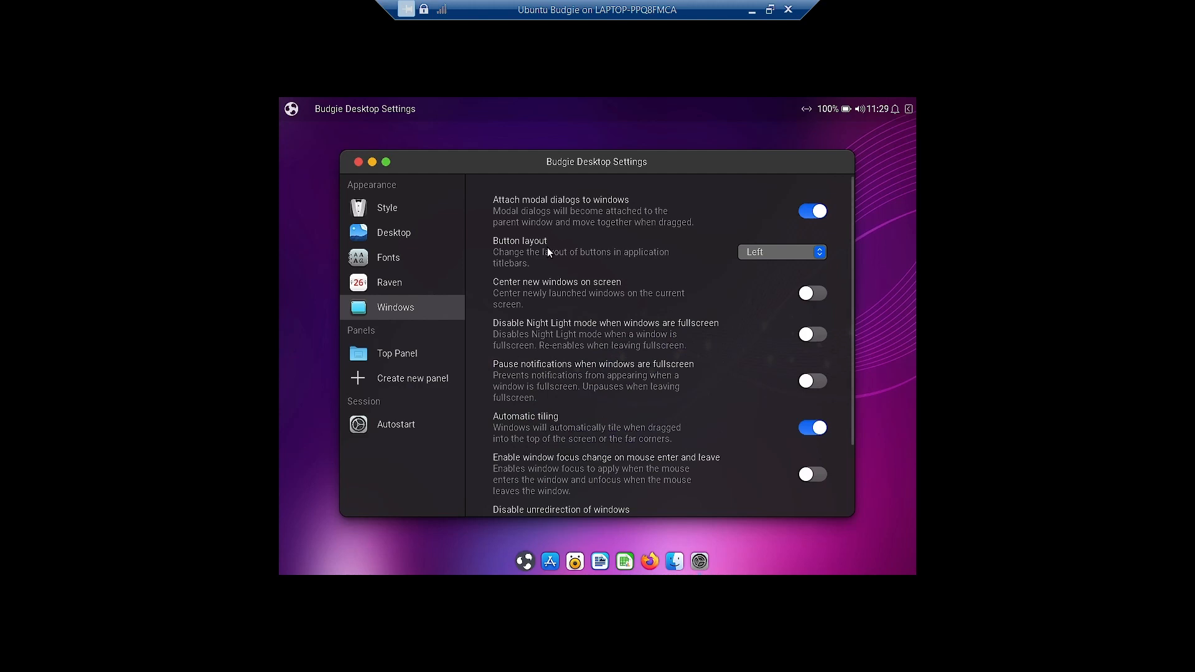
click(393, 355)
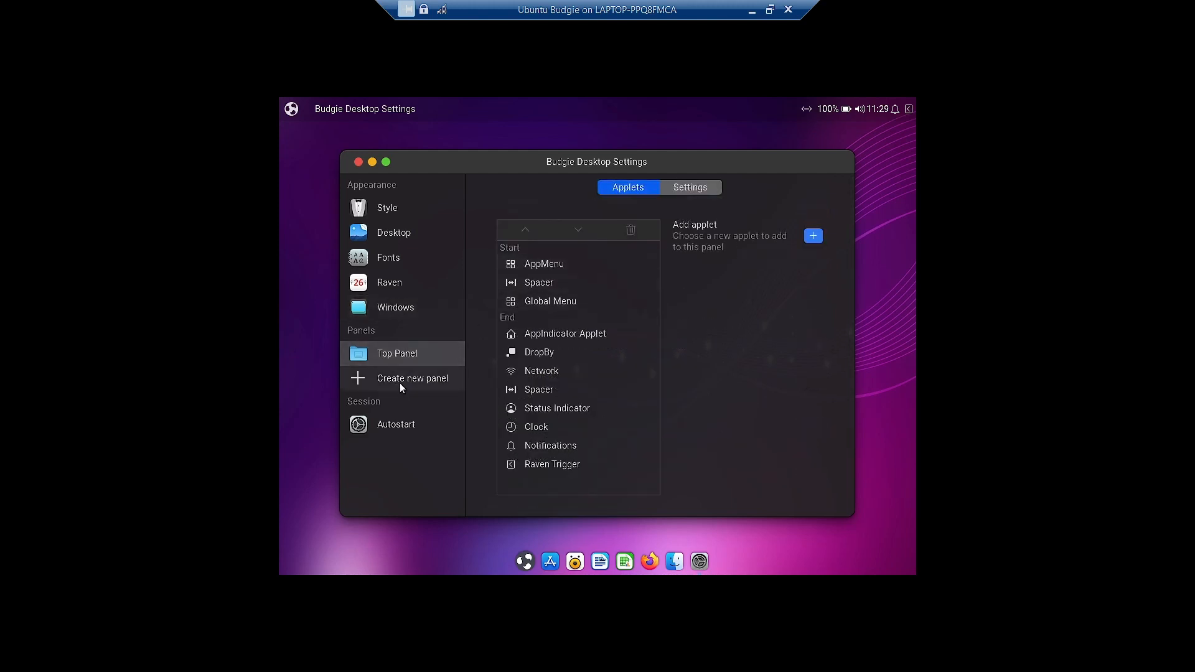
- Create a Bottom Panel and remove it, view Autostart listing Plank, then close the settings
click(400, 382)
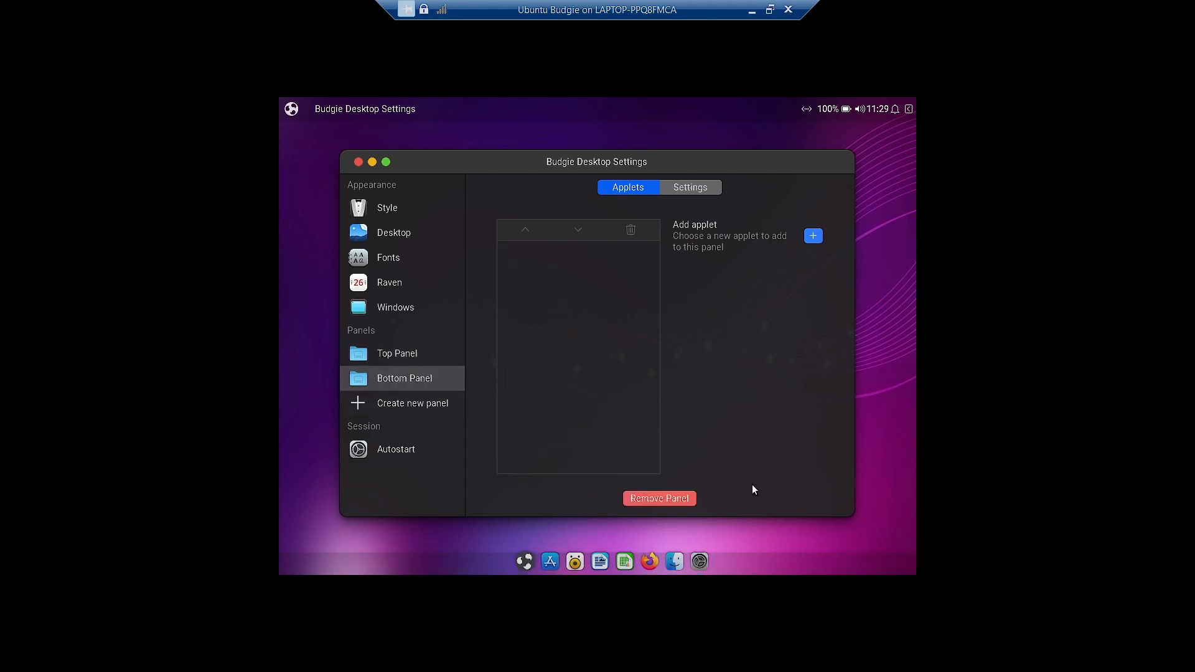
click(673, 496)
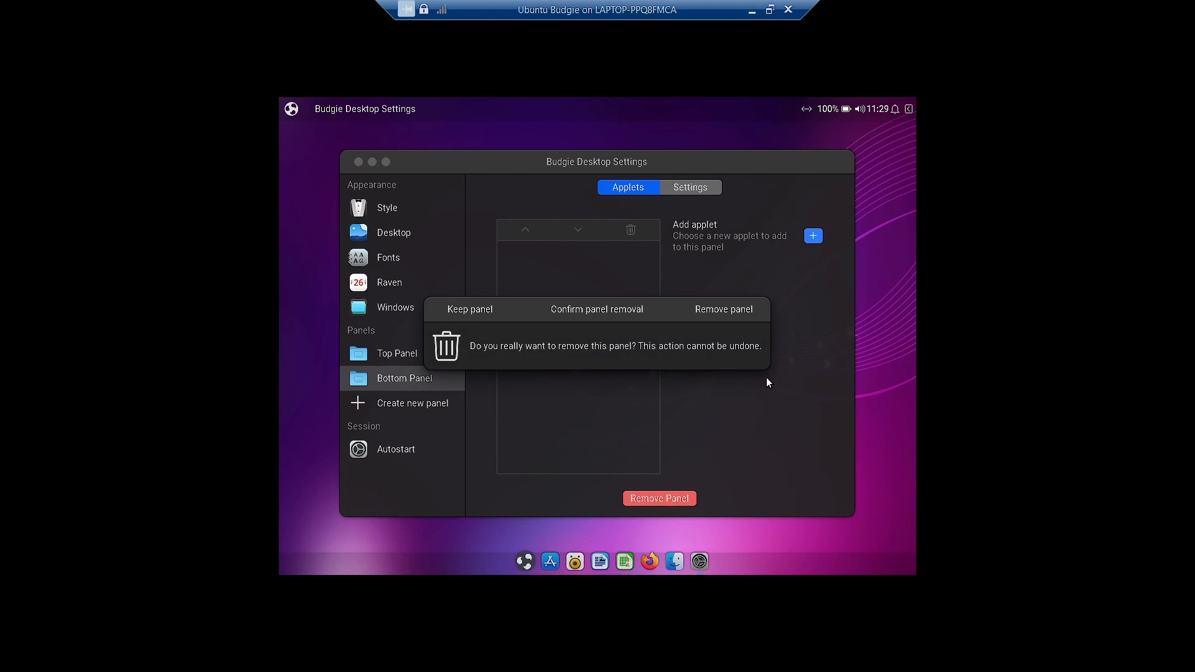
click(724, 310)
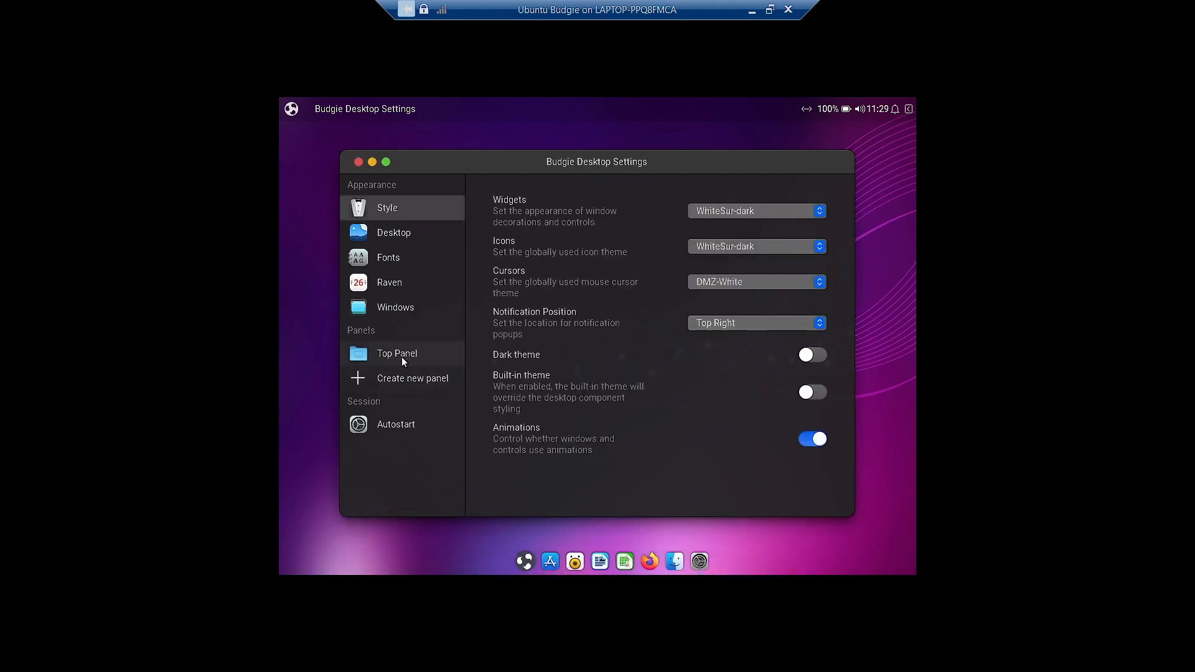
click(389, 427)
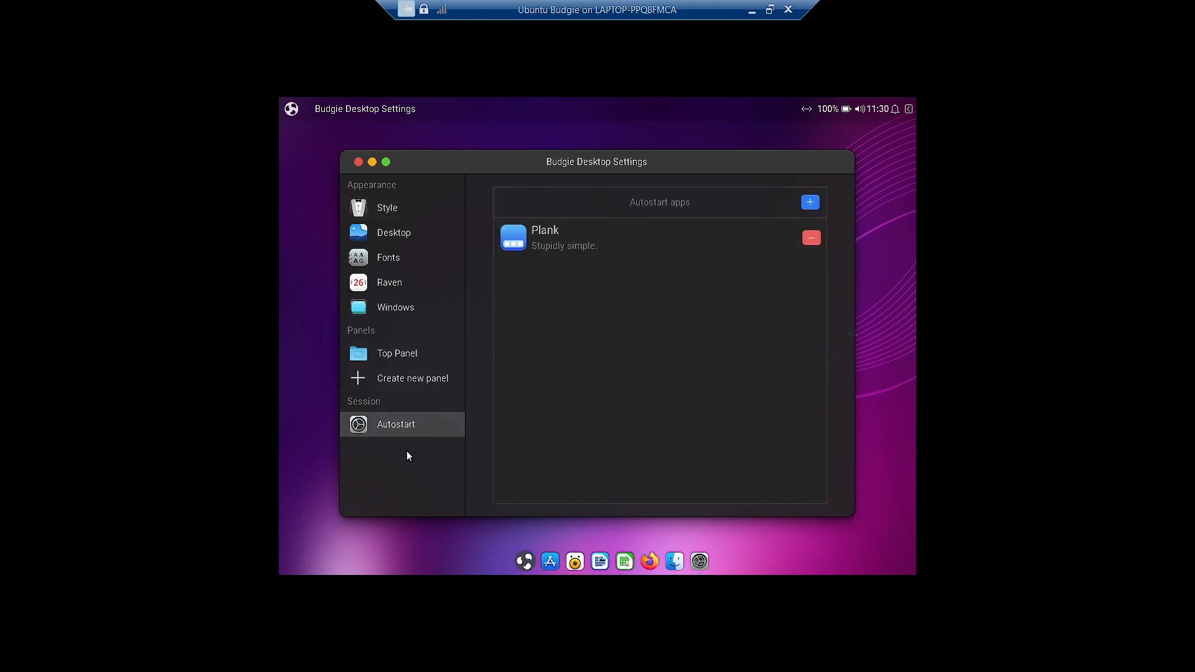
click(357, 162)
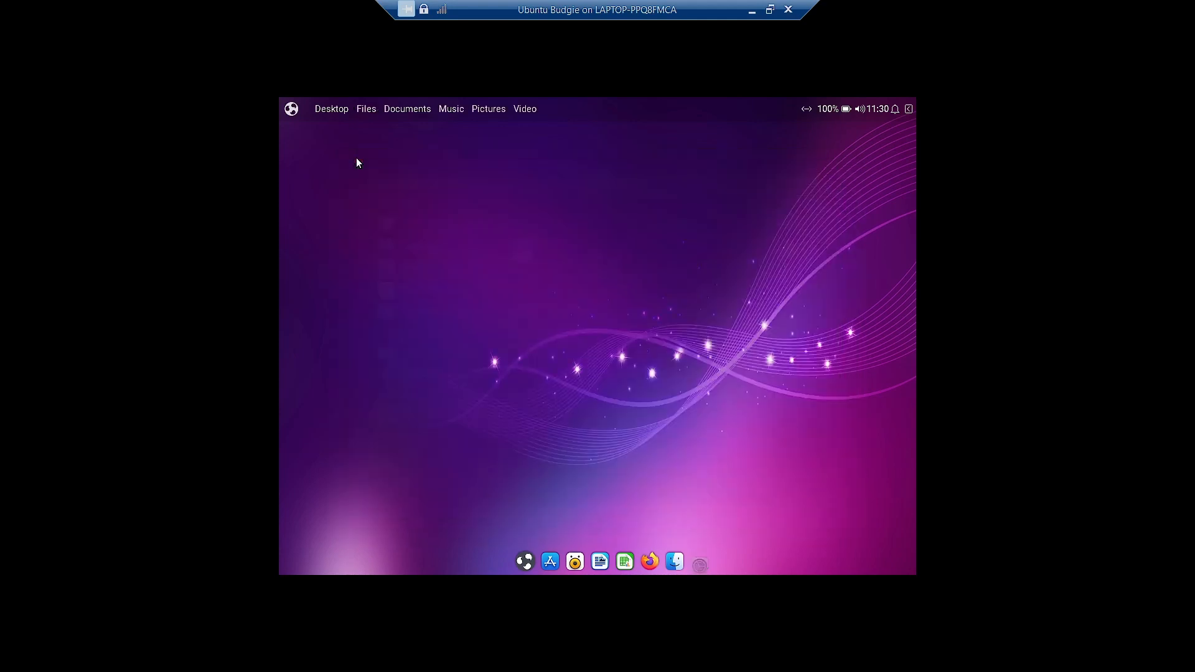
- Launch Budgie Control Center from the application menu and scroll through its settings list
click(291, 111)
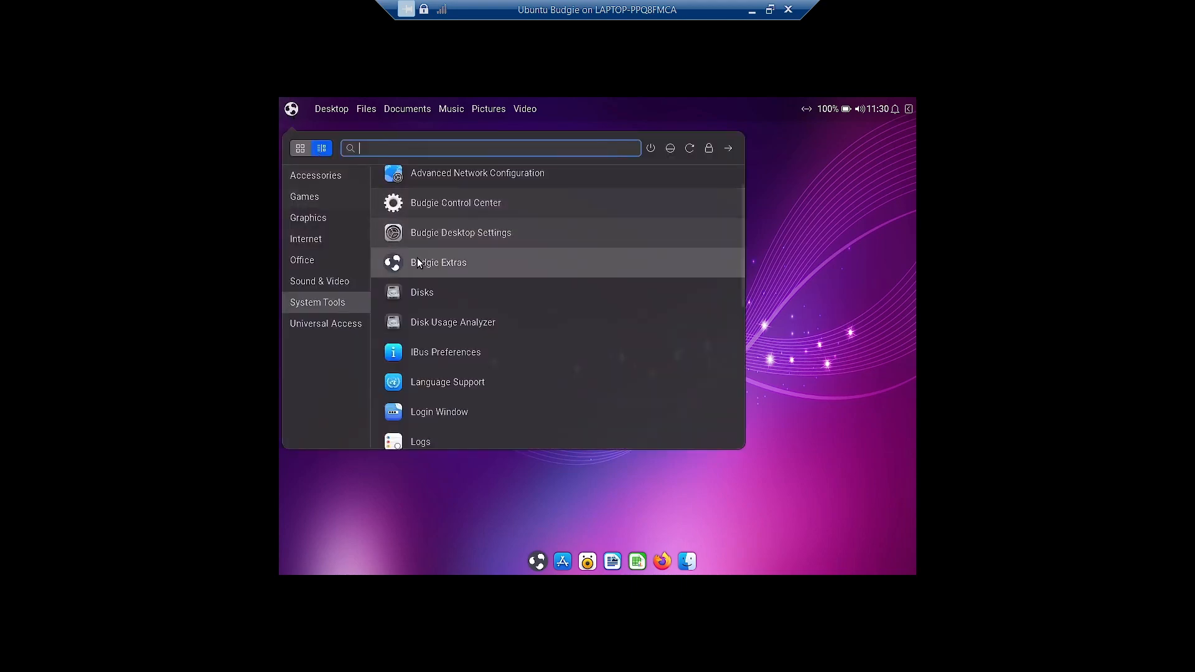
click(475, 204)
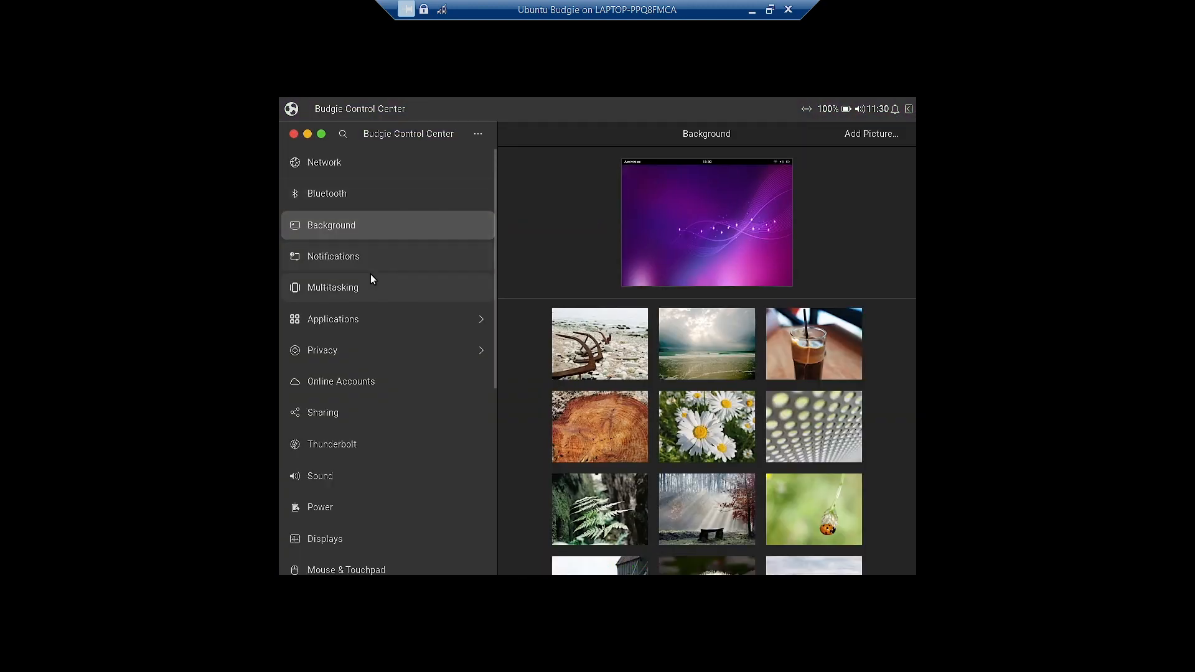
scroll(372, 283, down, 5)
scroll(373, 287, down, 2)
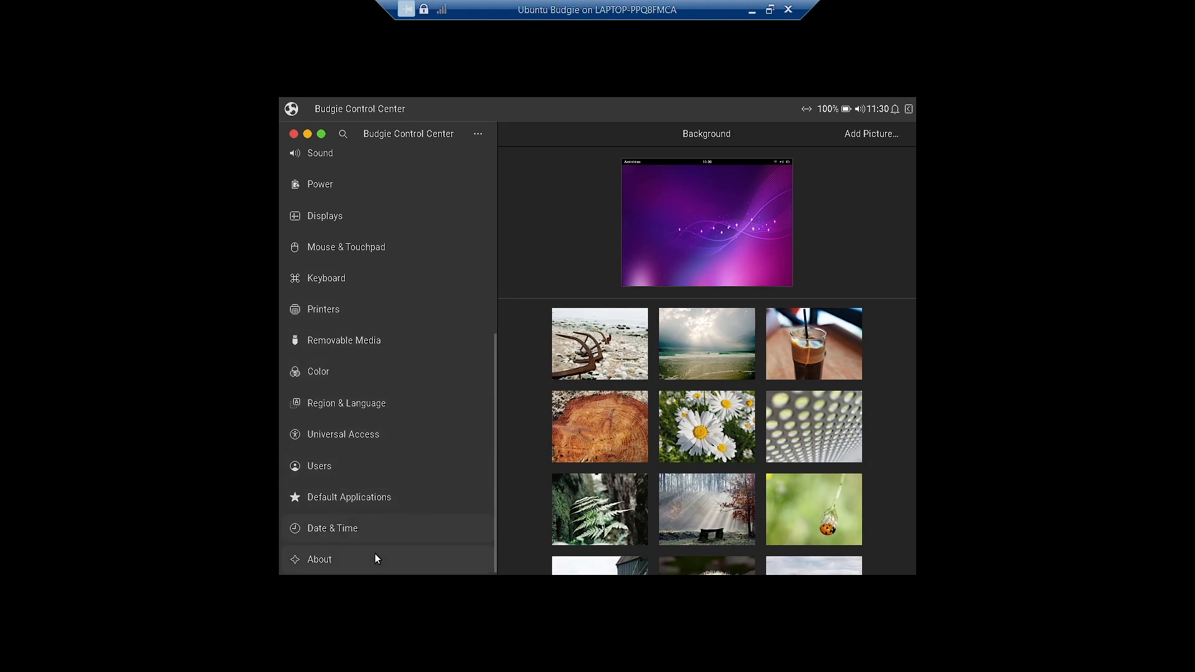
scroll(371, 547, up, 6)
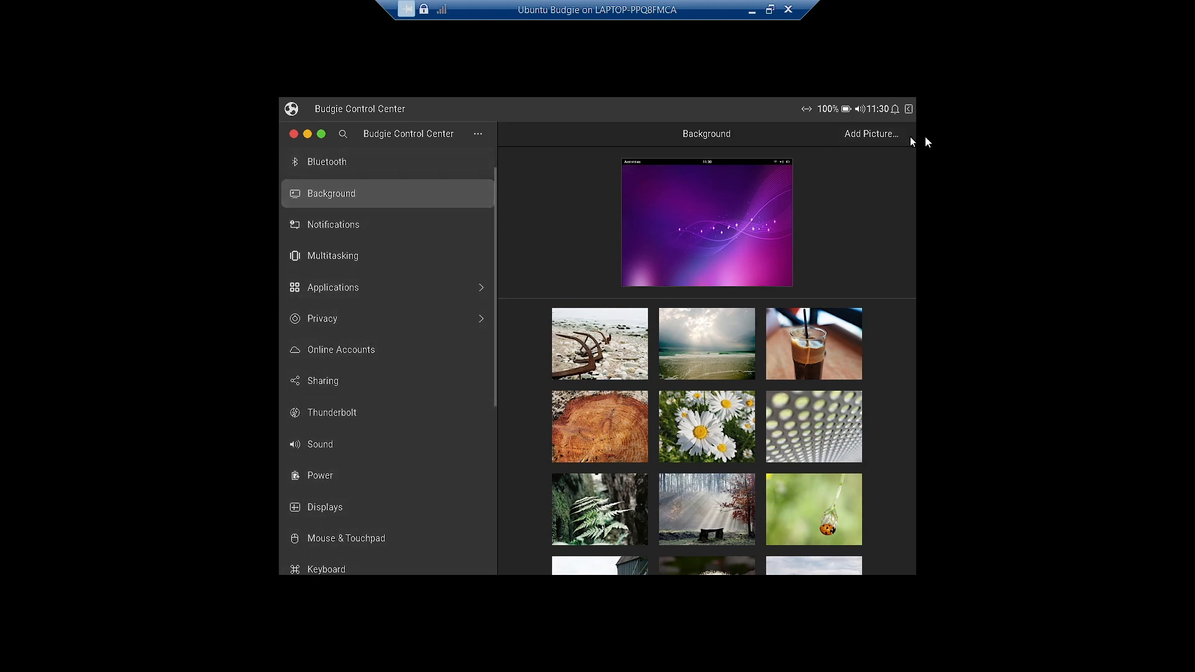
- View the Multitasking and Applications pages, then go back and choose Online Accounts
click(343, 254)
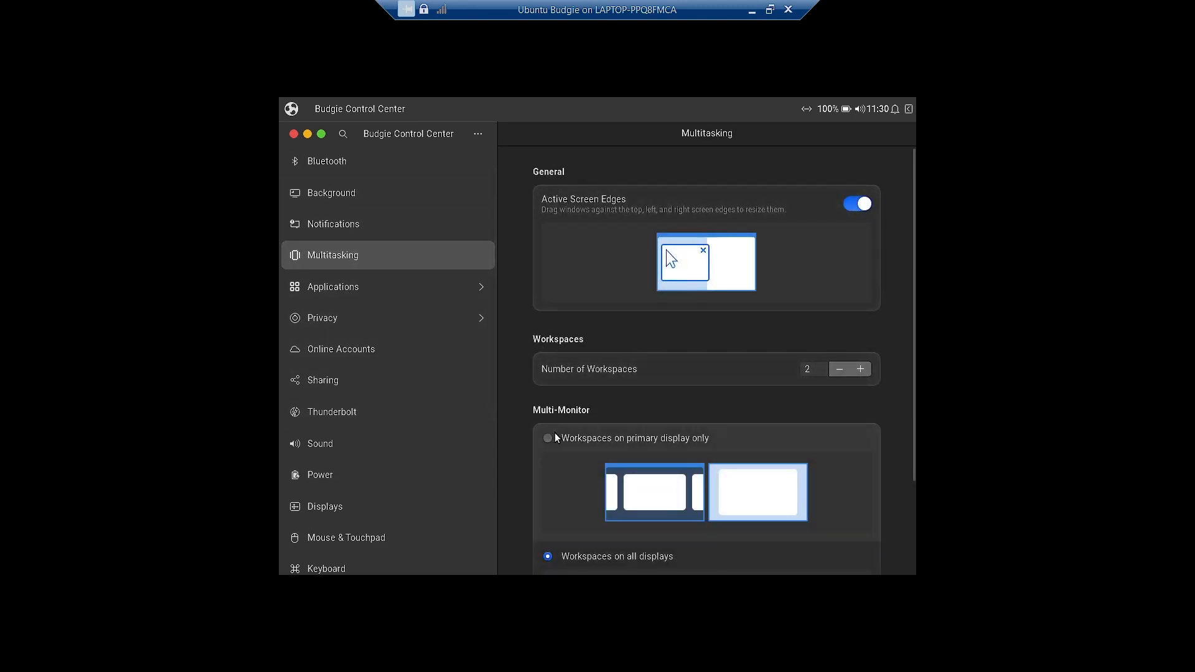
scroll(615, 381, down, 3)
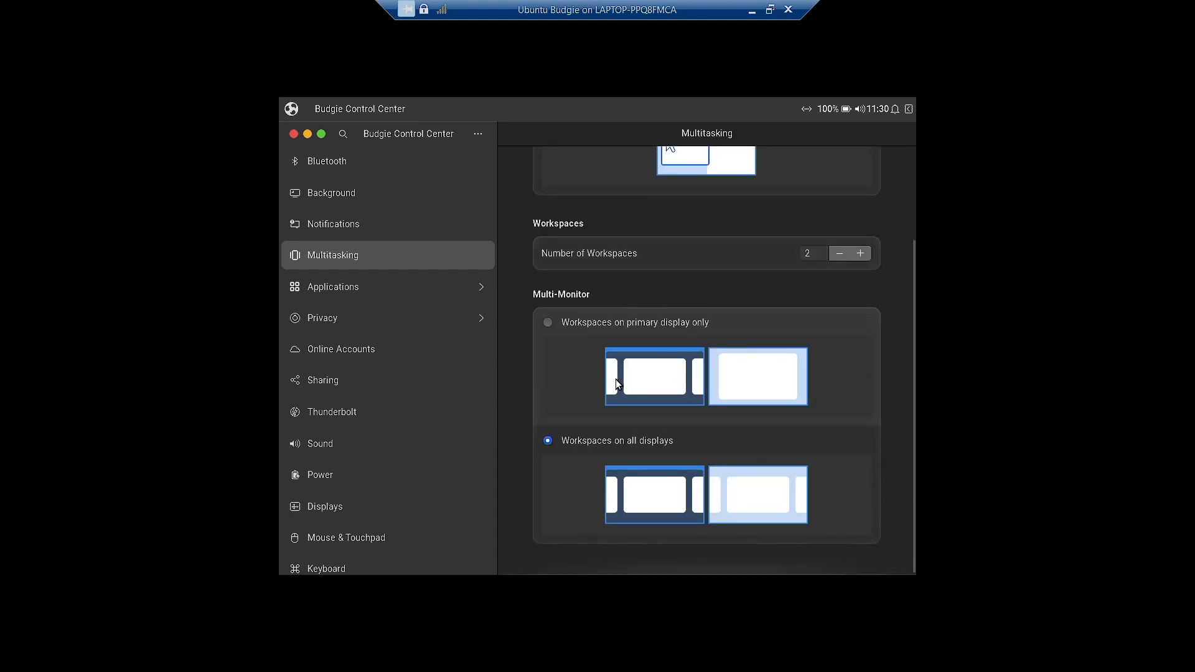
click(365, 285)
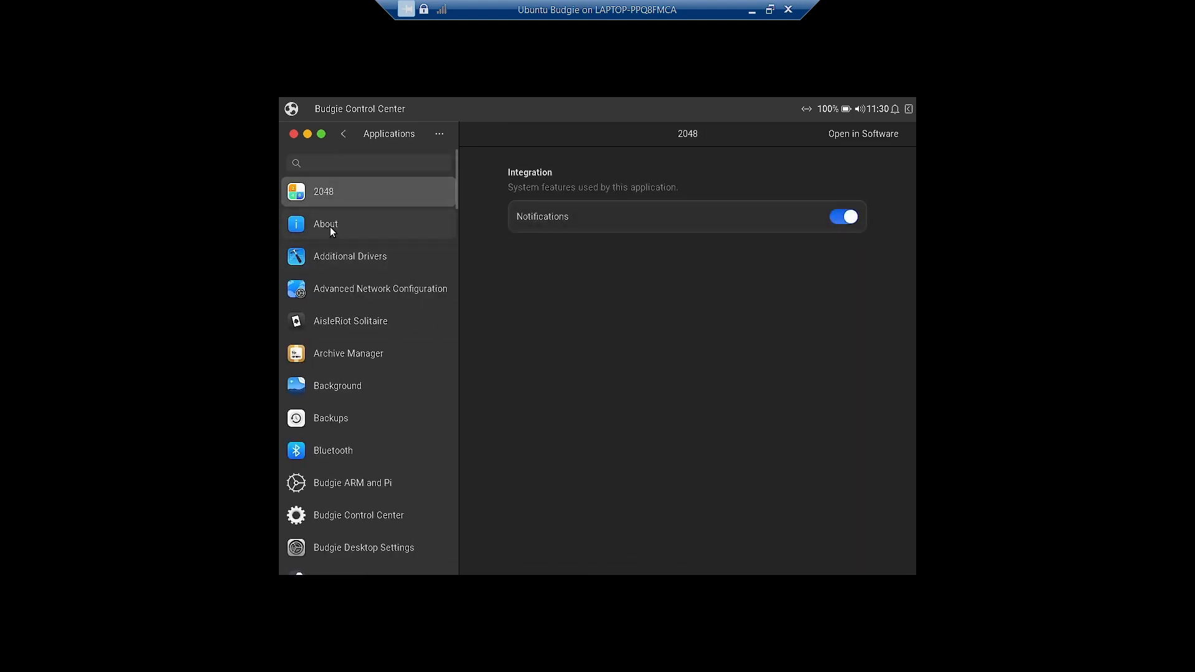
click(343, 134)
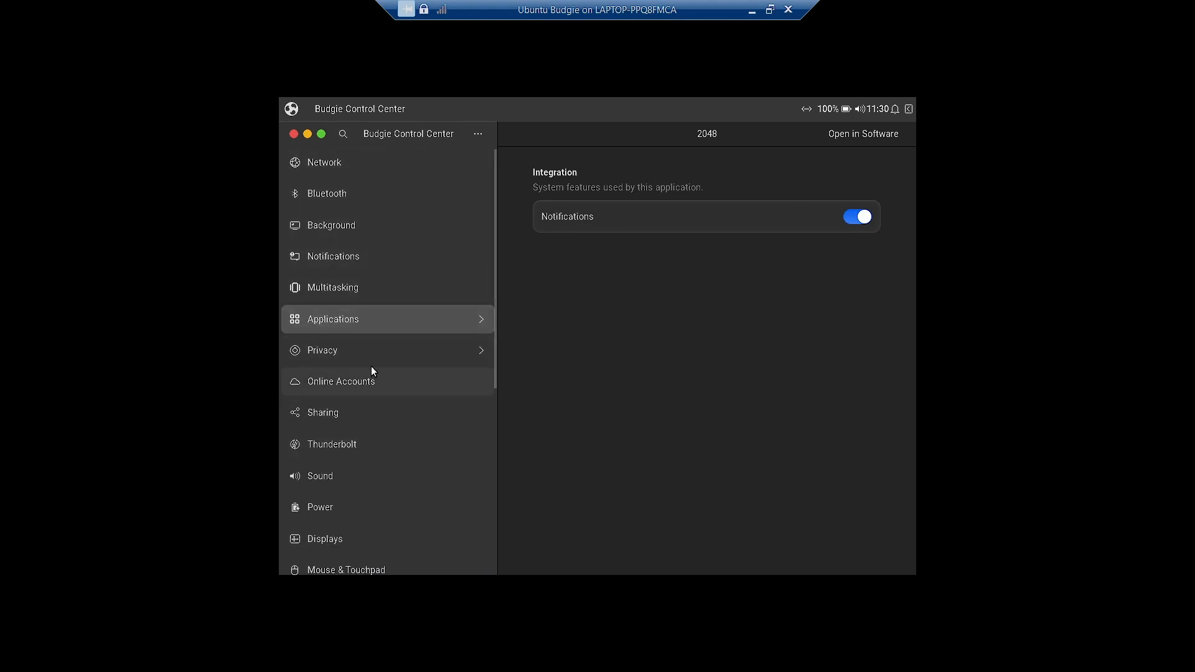
click(335, 391)
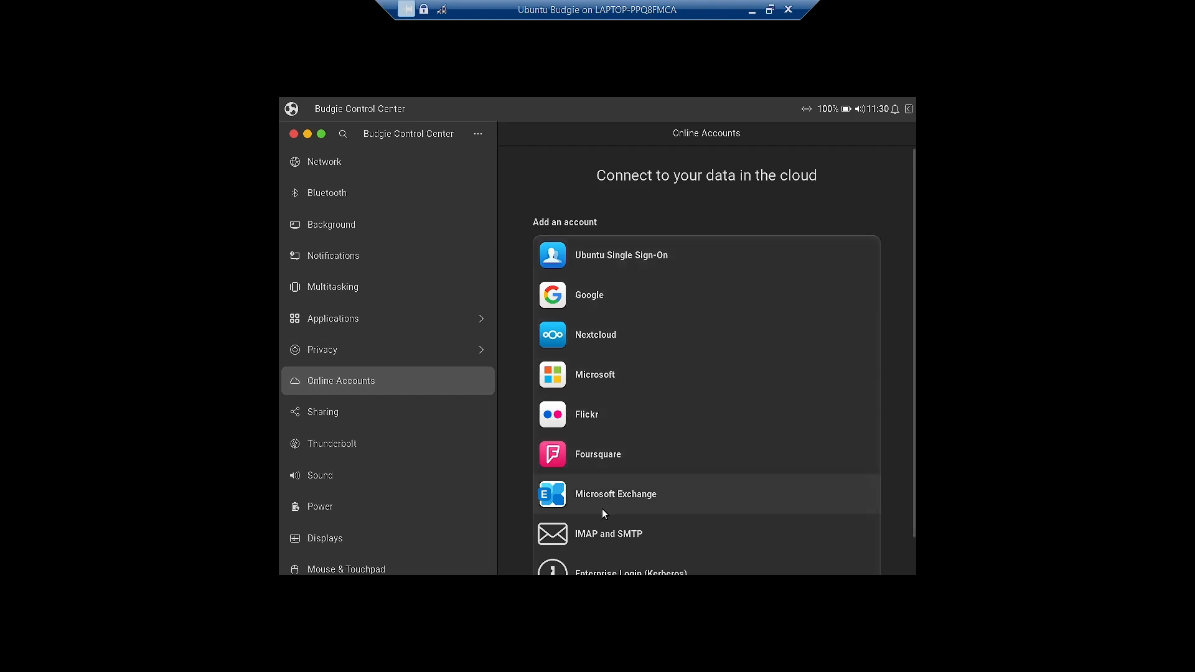
- Scroll the providers list down to Flickr, Foursquare, Microsoft Exchange, IMAP and SMTP, and Kerberos
scroll(602, 509, down, 1)
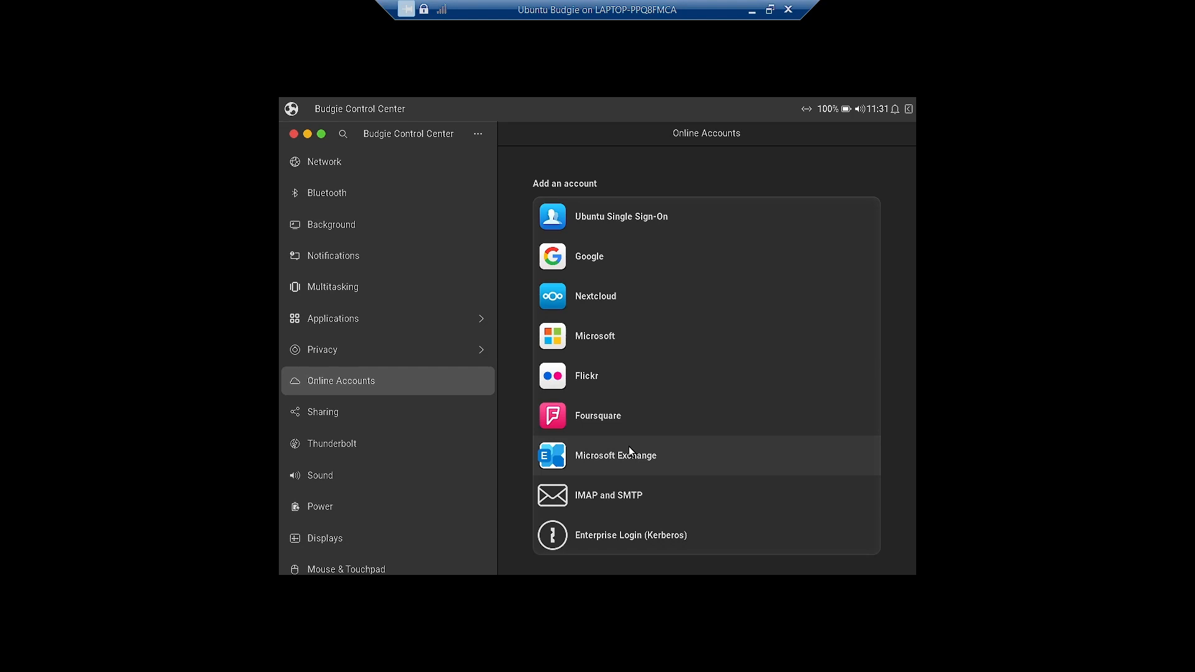
scroll(361, 510, down, 5)
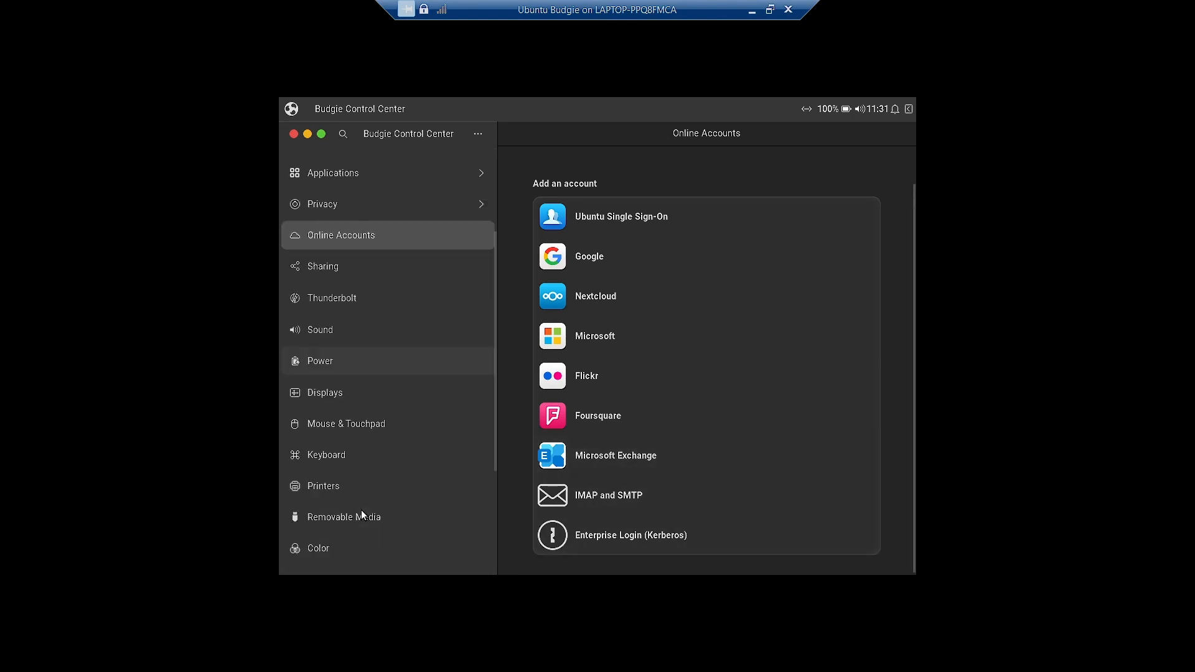
- Open the About page and scroll through its system details
click(350, 555)
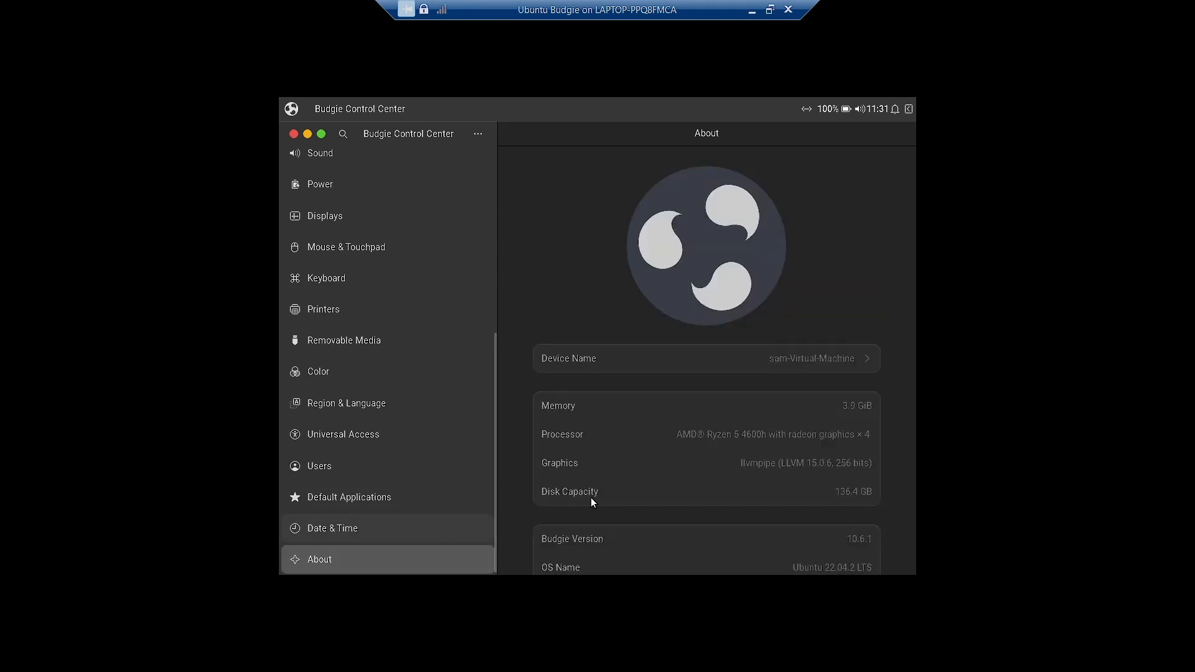
scroll(859, 434, down, 3)
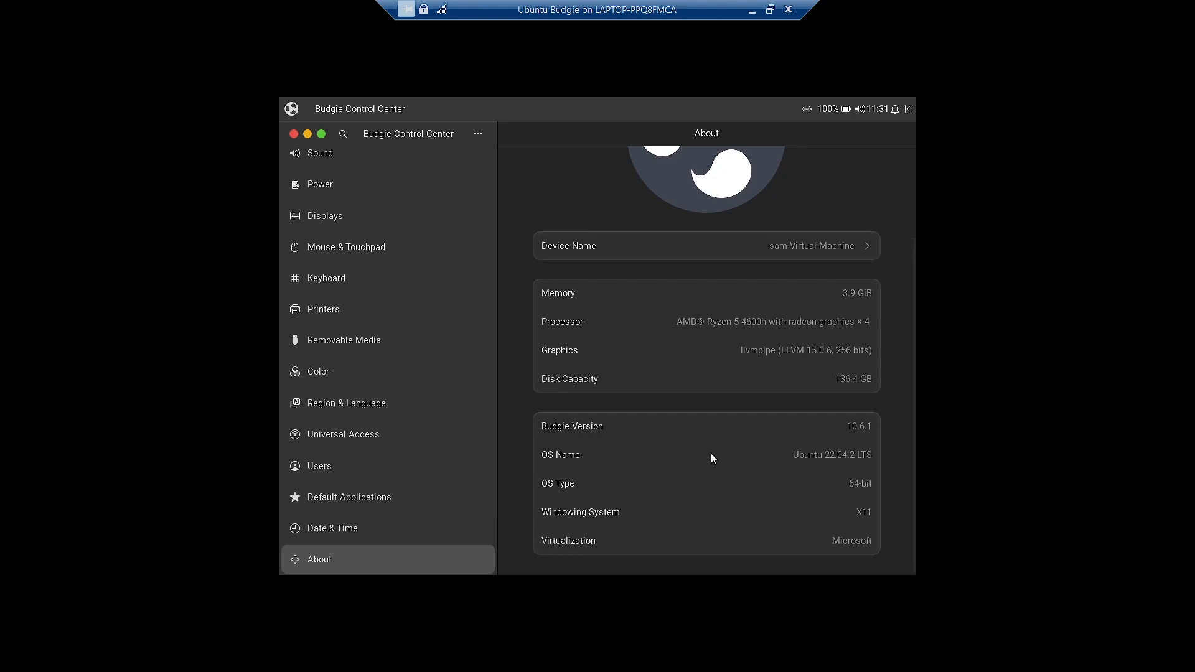
scroll(389, 461, up, 5)
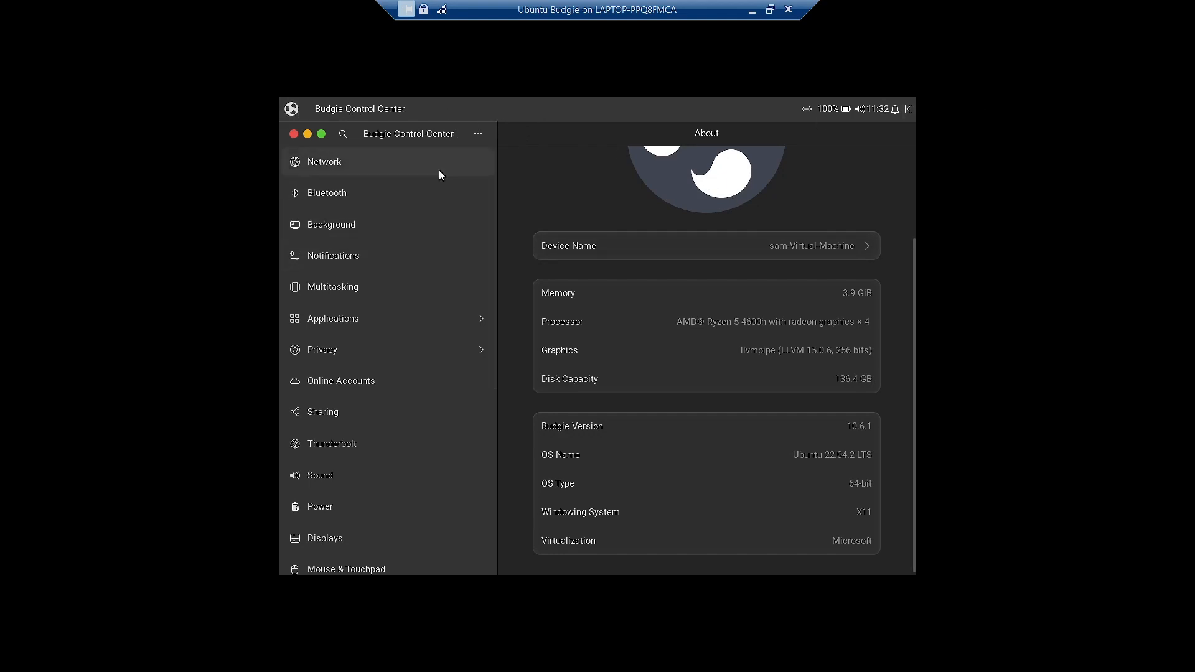
- Open and dismiss the applications menu, then close the Control Center window
click(290, 109)
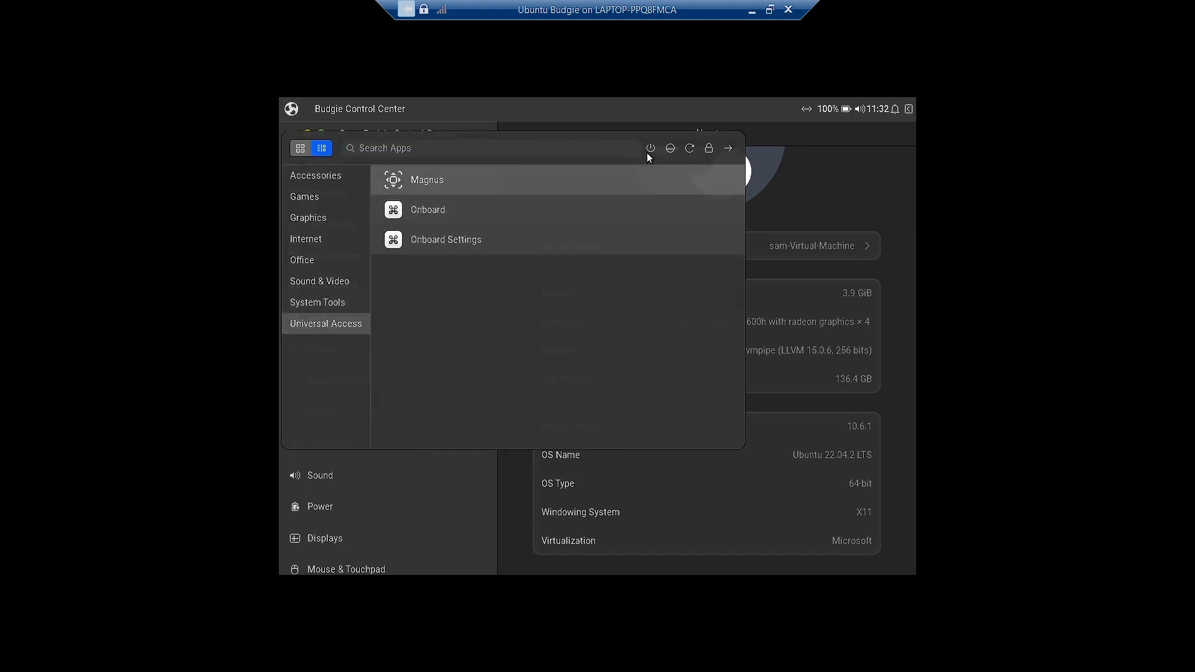
click(897, 144)
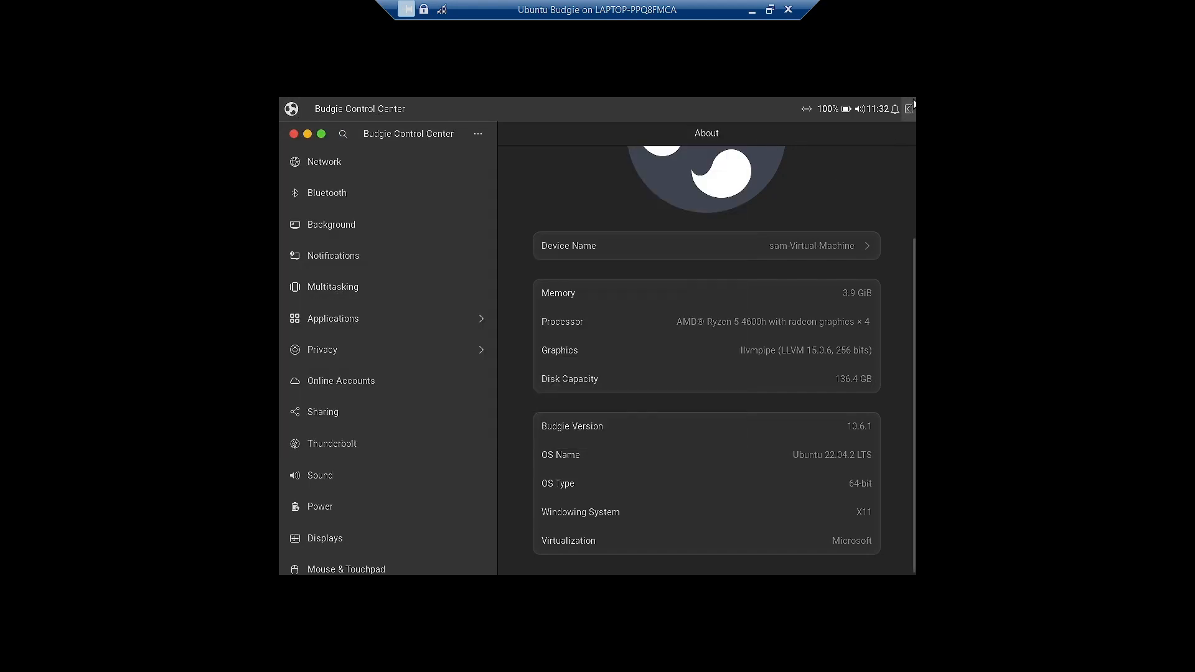
scroll(830, 405, up, 3)
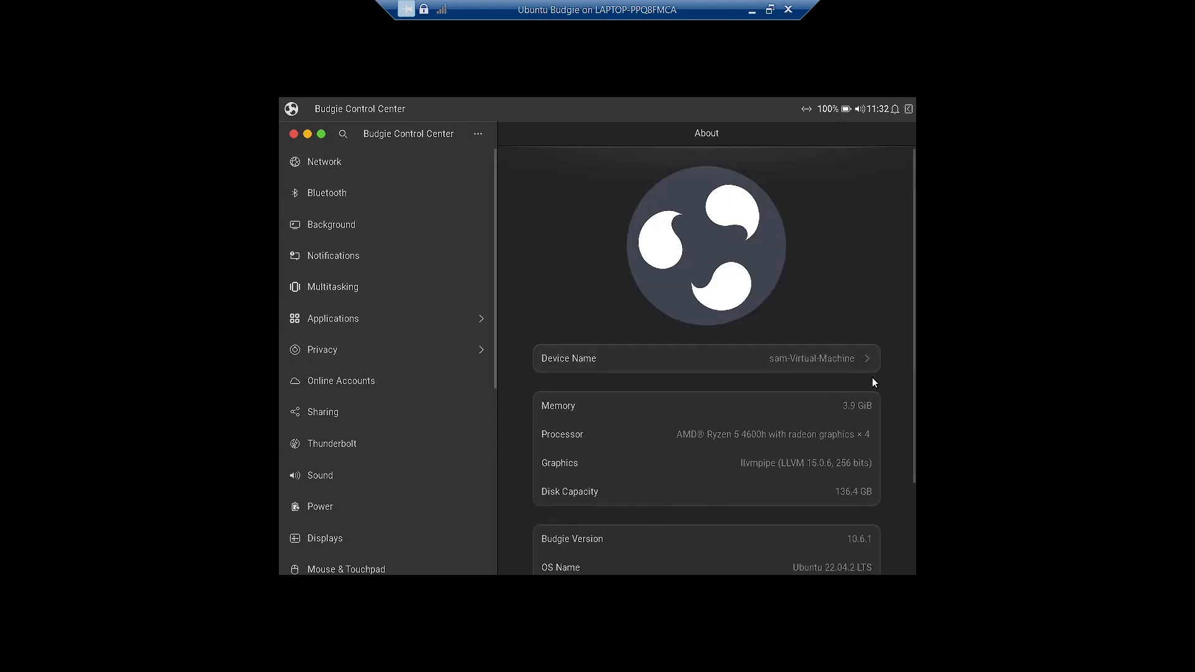
click(292, 133)
- Browse the Office, Internet, Graphics, Accessories, Games and Universal Access categories in the Budgie menu
click(281, 100)
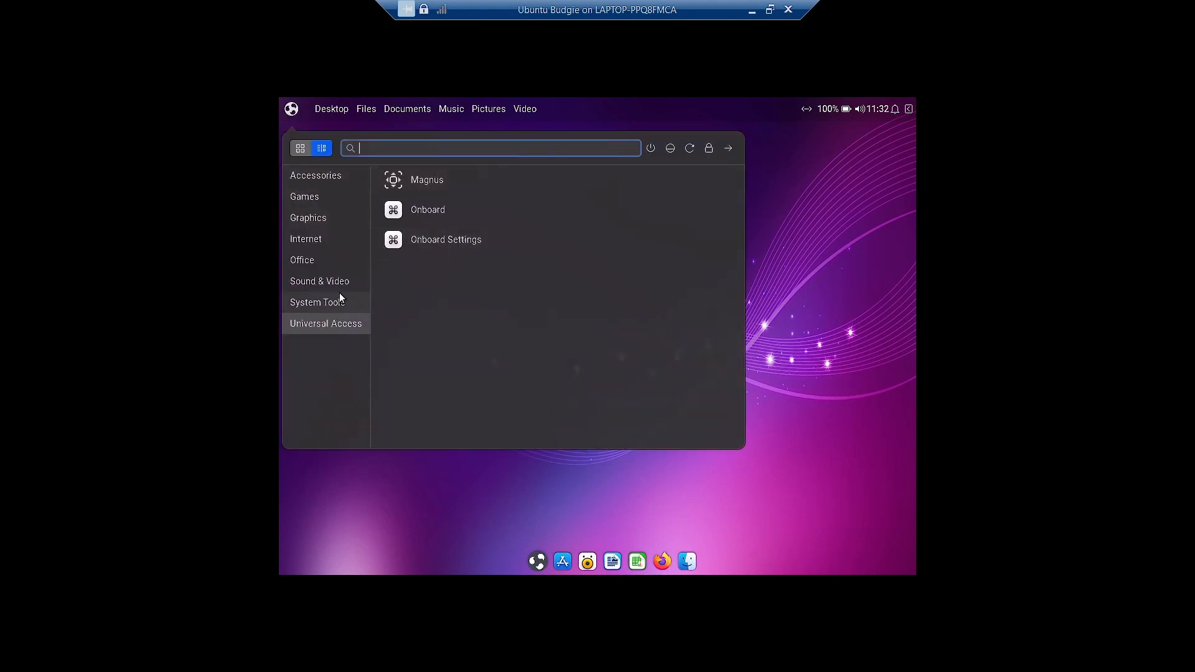
click(334, 262)
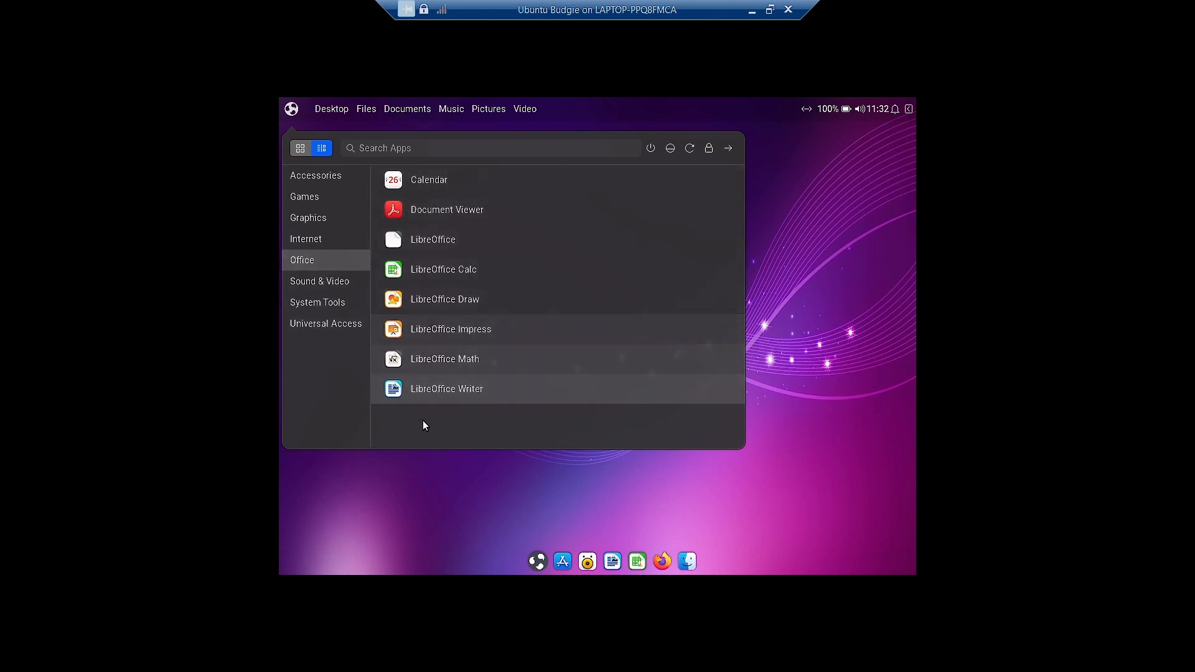
click(321, 234)
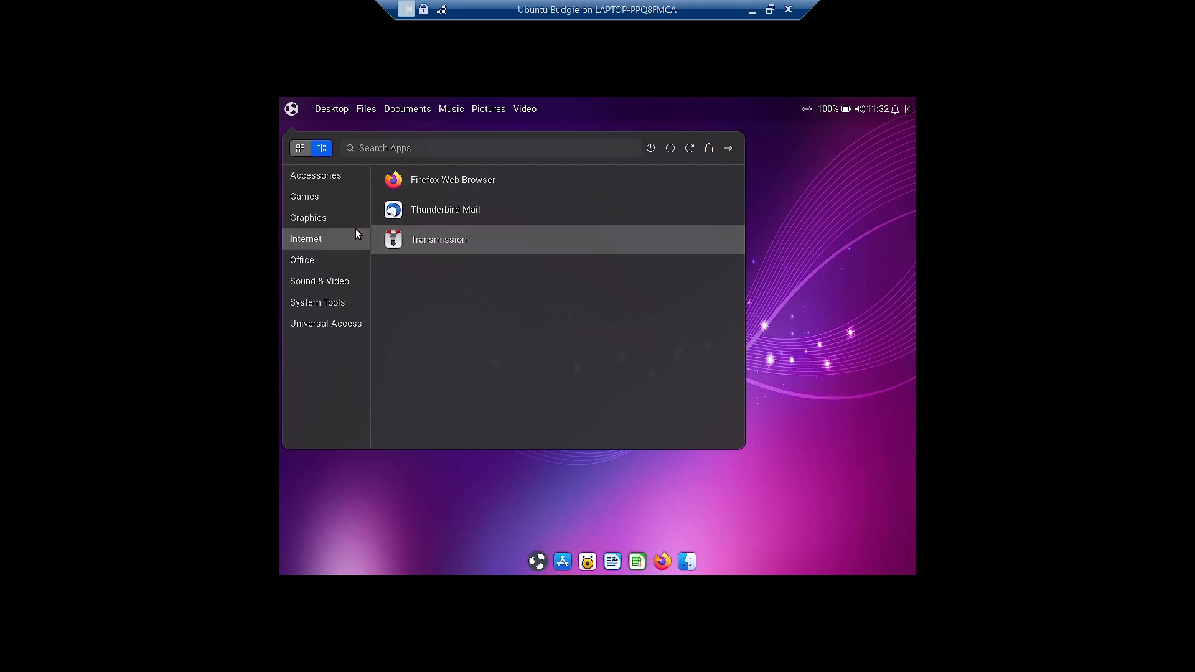
click(333, 219)
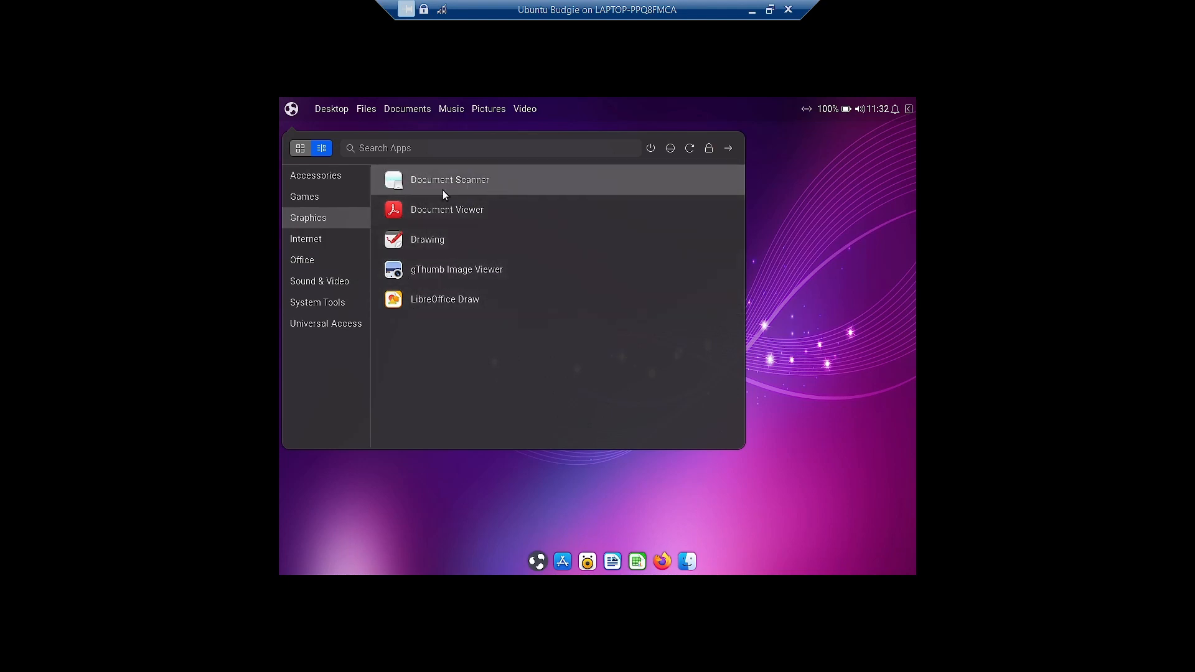
click(318, 182)
scroll(606, 278, down, 3)
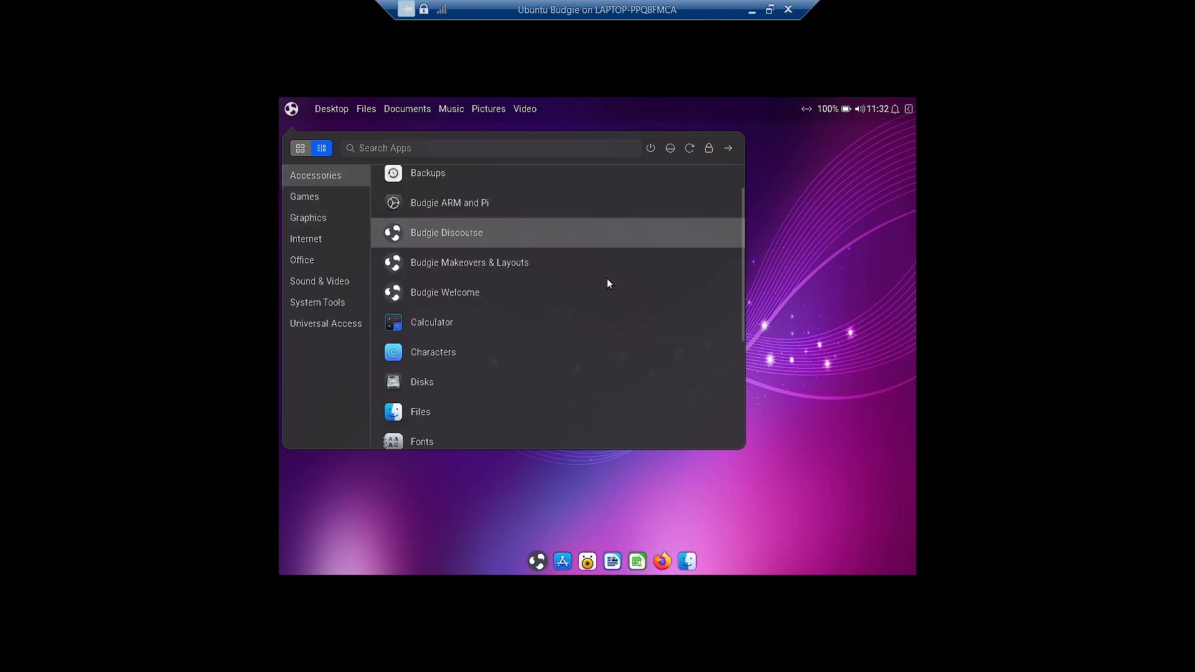
scroll(606, 279, down, 3)
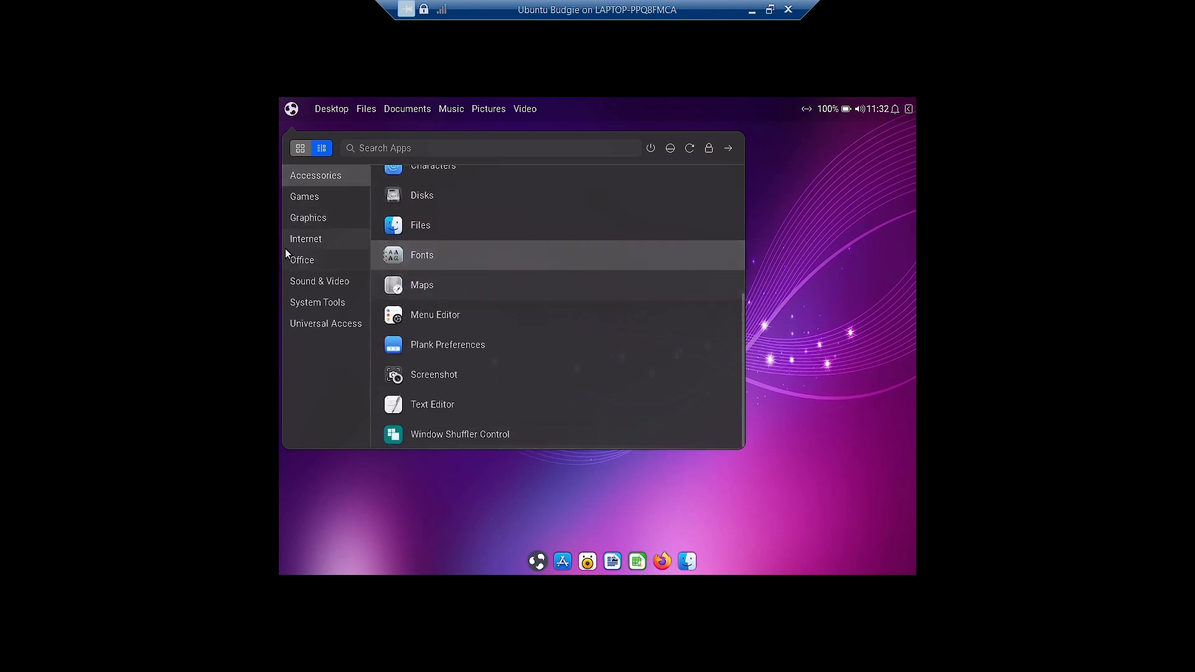
click(318, 198)
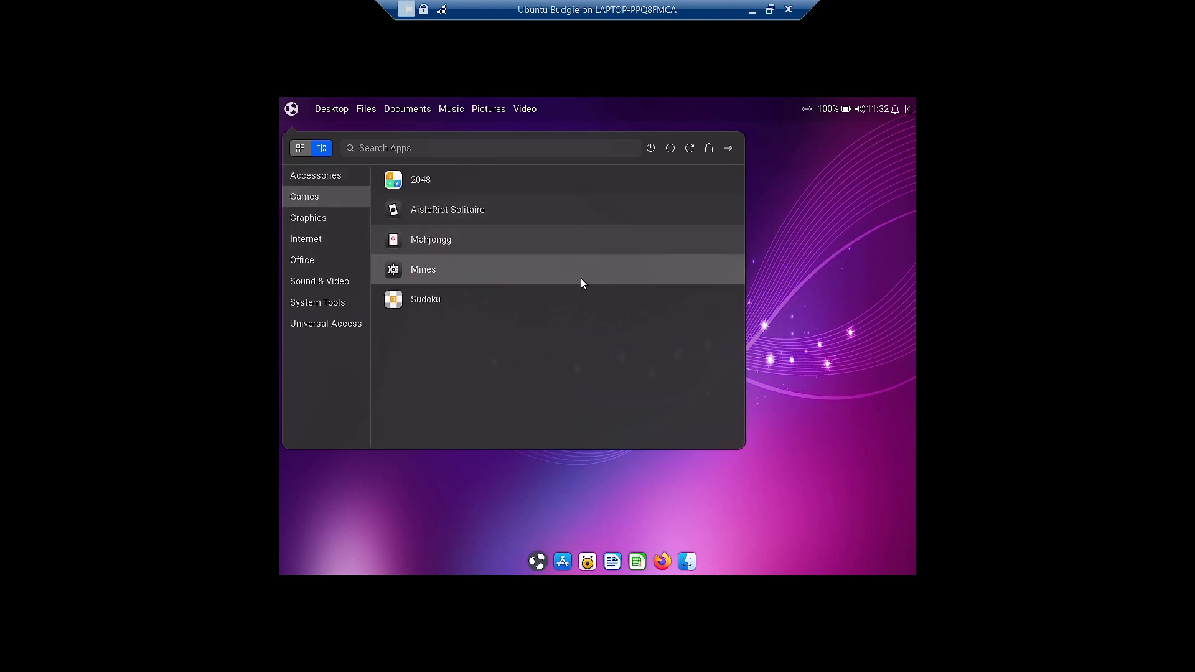
click(341, 321)
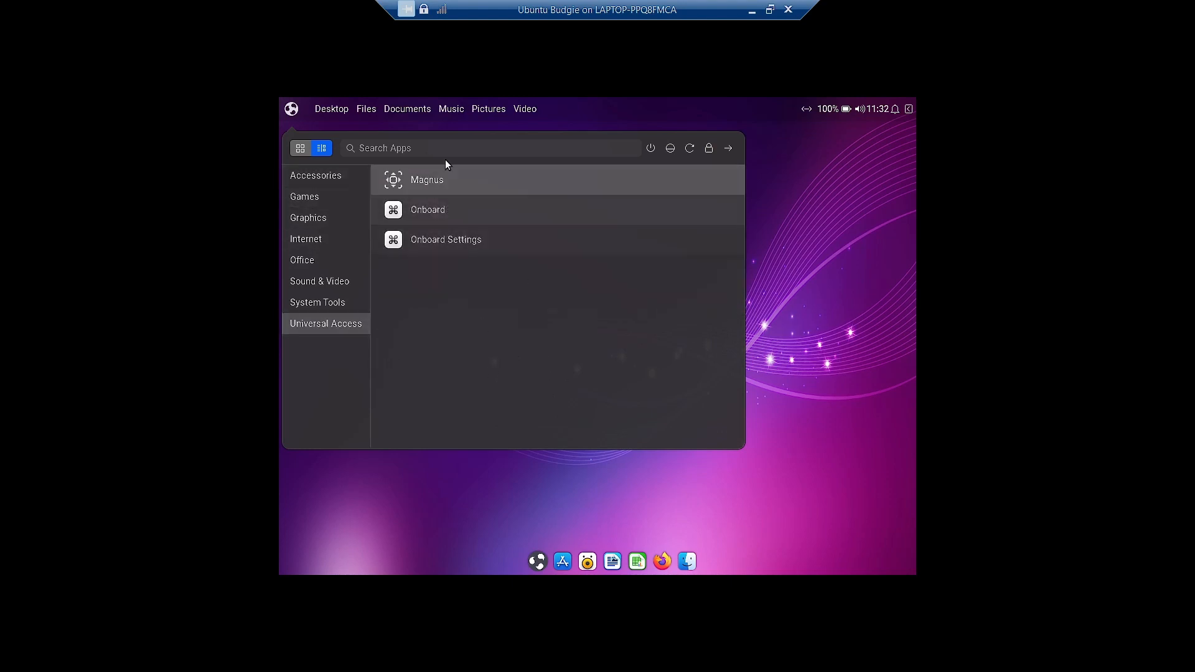
- Launch Magnus, set its zoom to 2×, and drag its window down and right
click(418, 186)
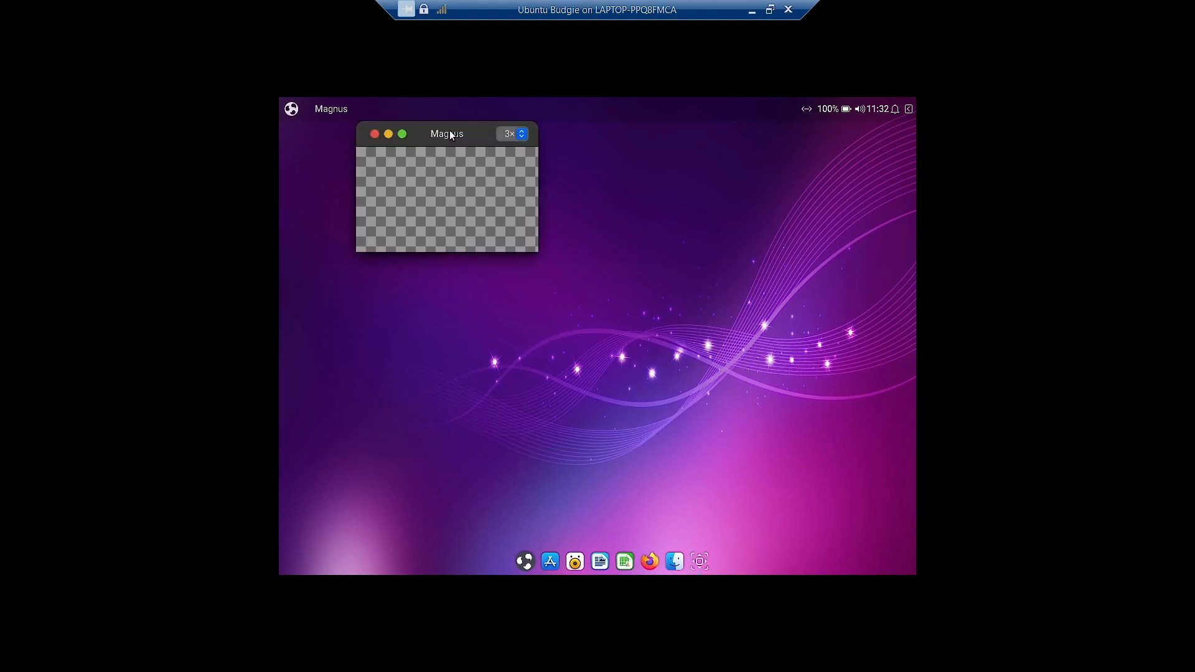
click(505, 133)
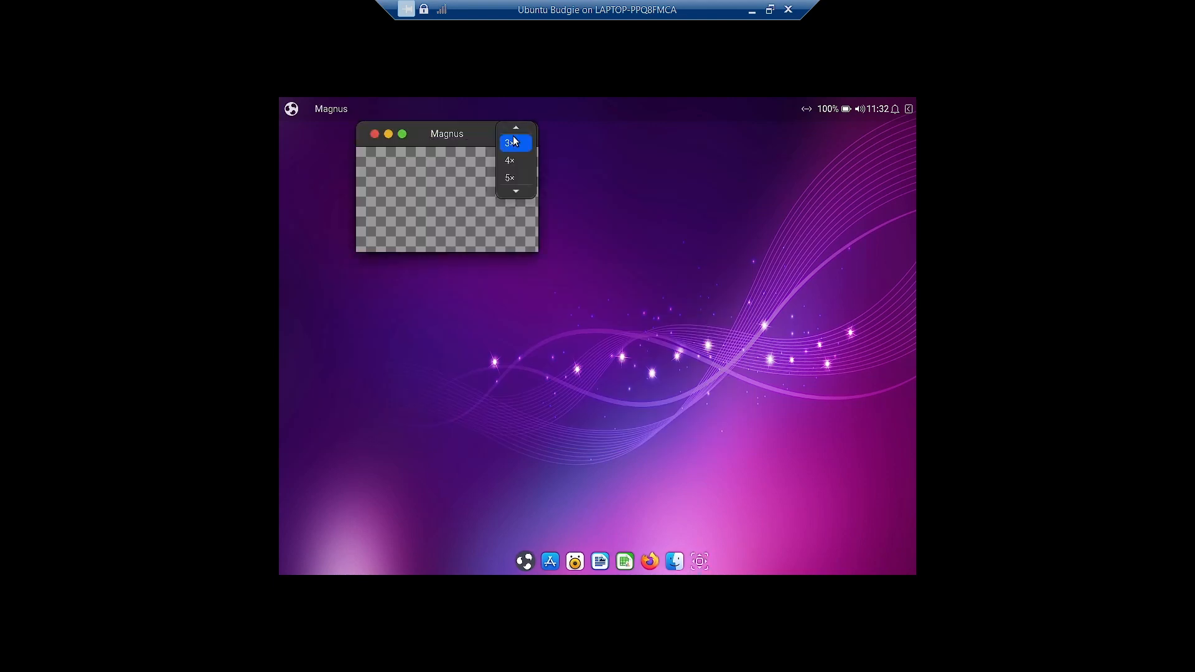
click(520, 132)
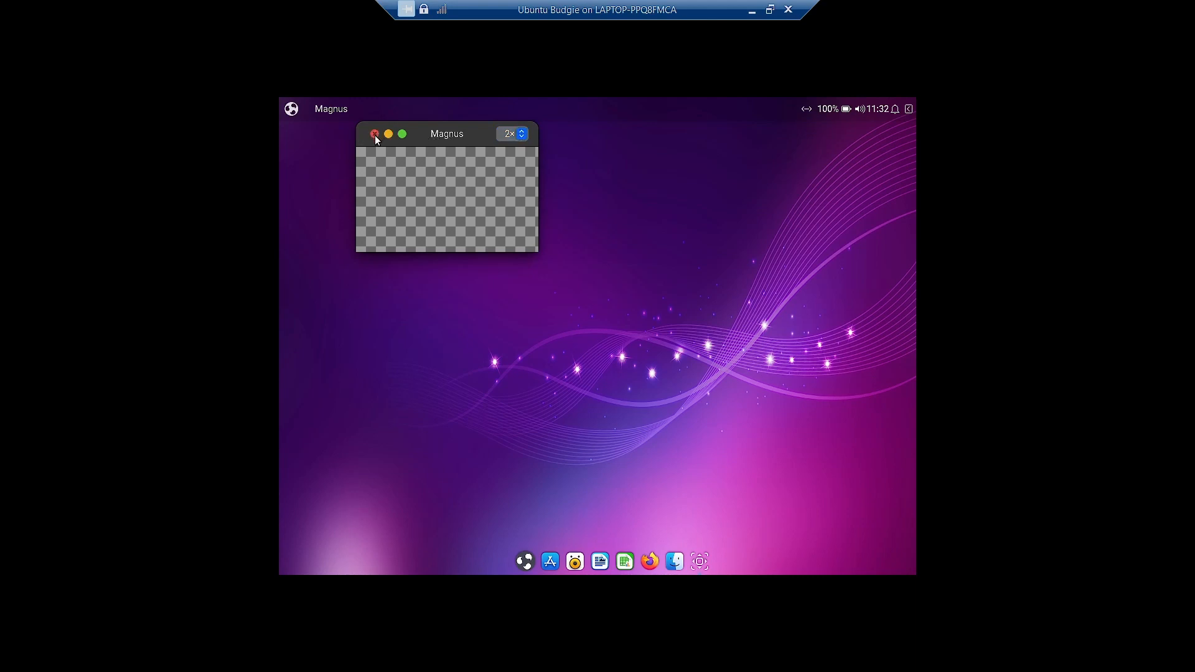
drag(441, 133, 496, 172)
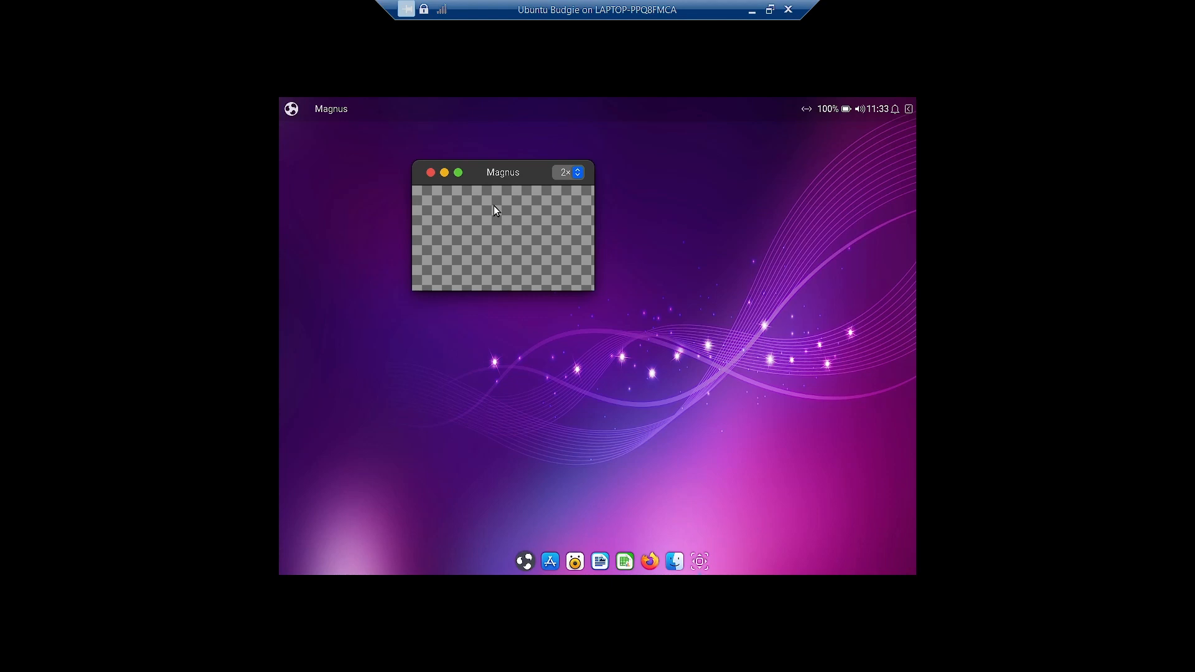
- Close Magnus, glance at the Accessories, Games and Graphics categories, then dismiss the menu
click(430, 174)
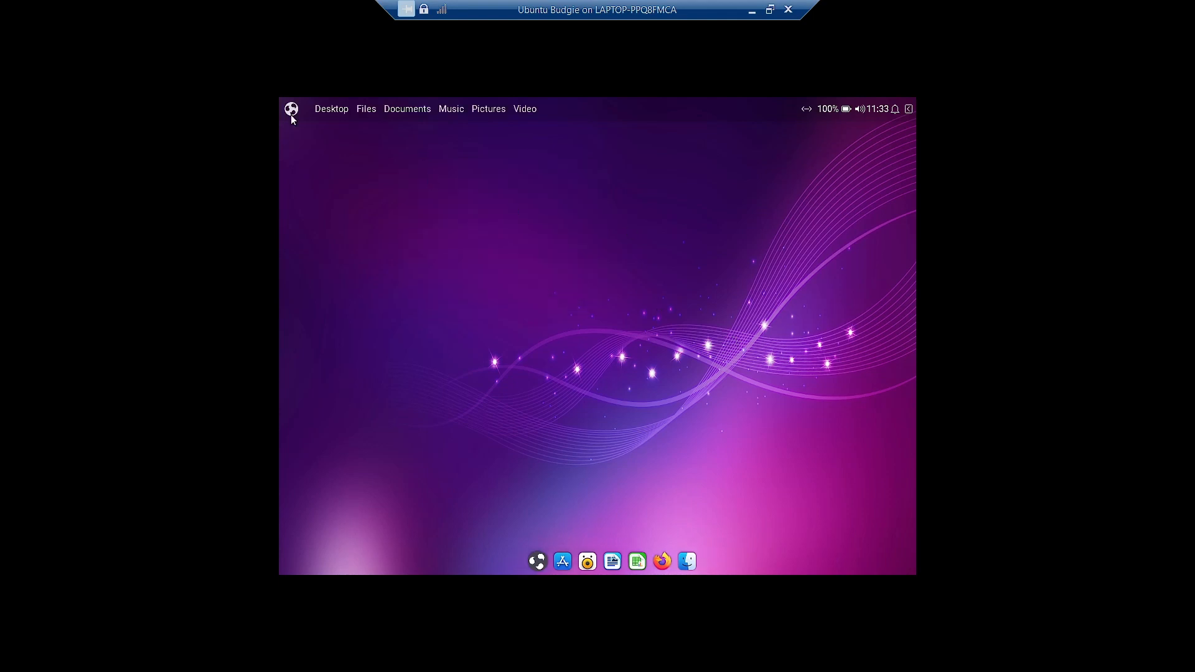
click(292, 111)
click(317, 179)
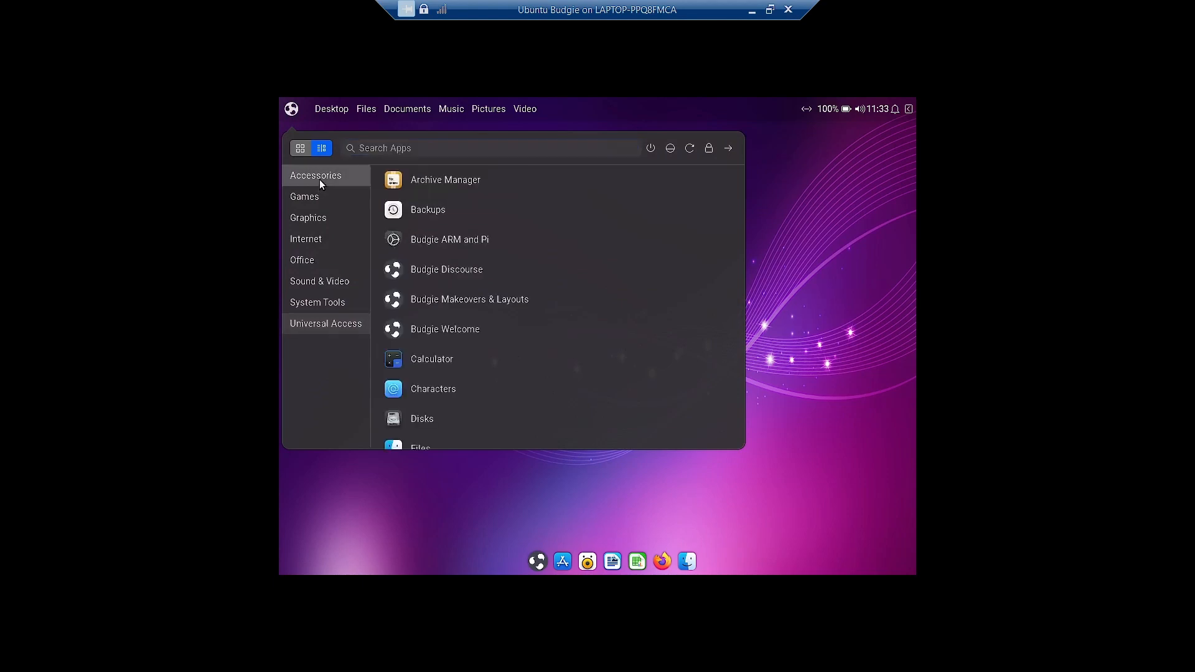
scroll(537, 346, down, 5)
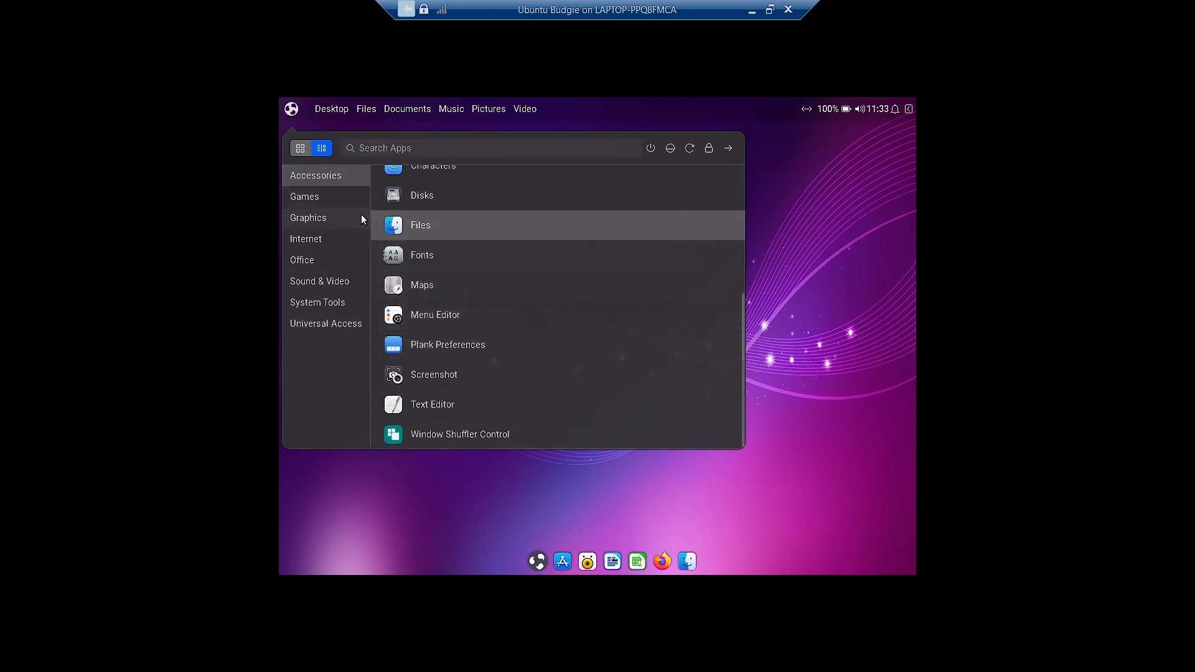
click(342, 201)
click(338, 216)
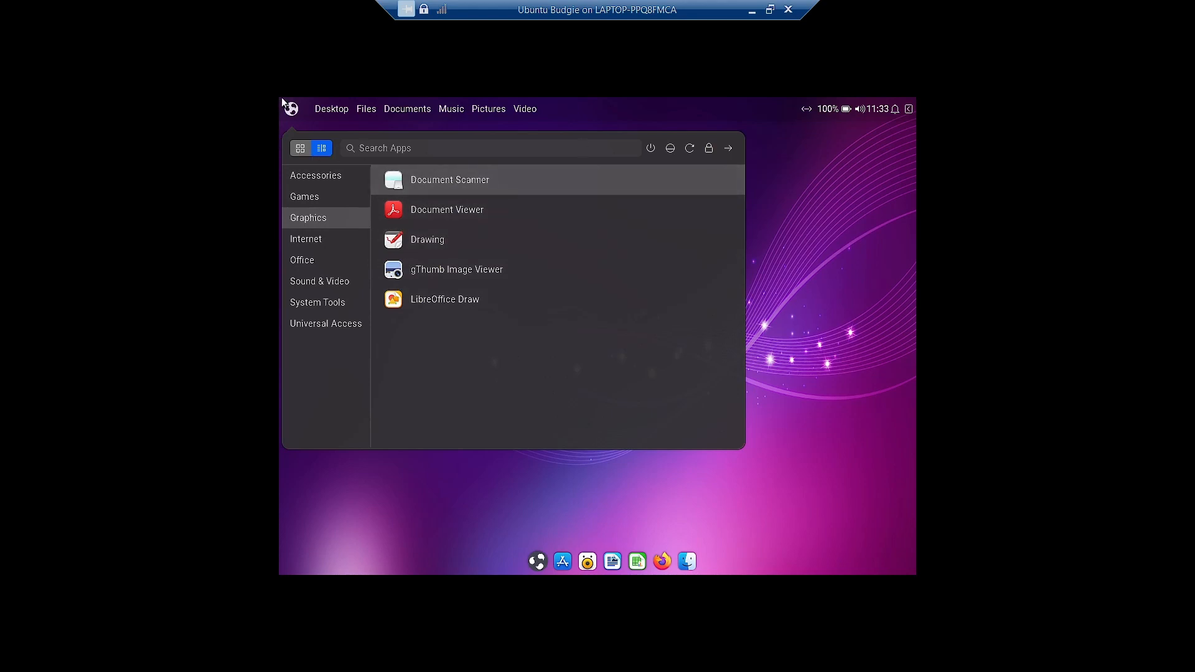
click(292, 115)
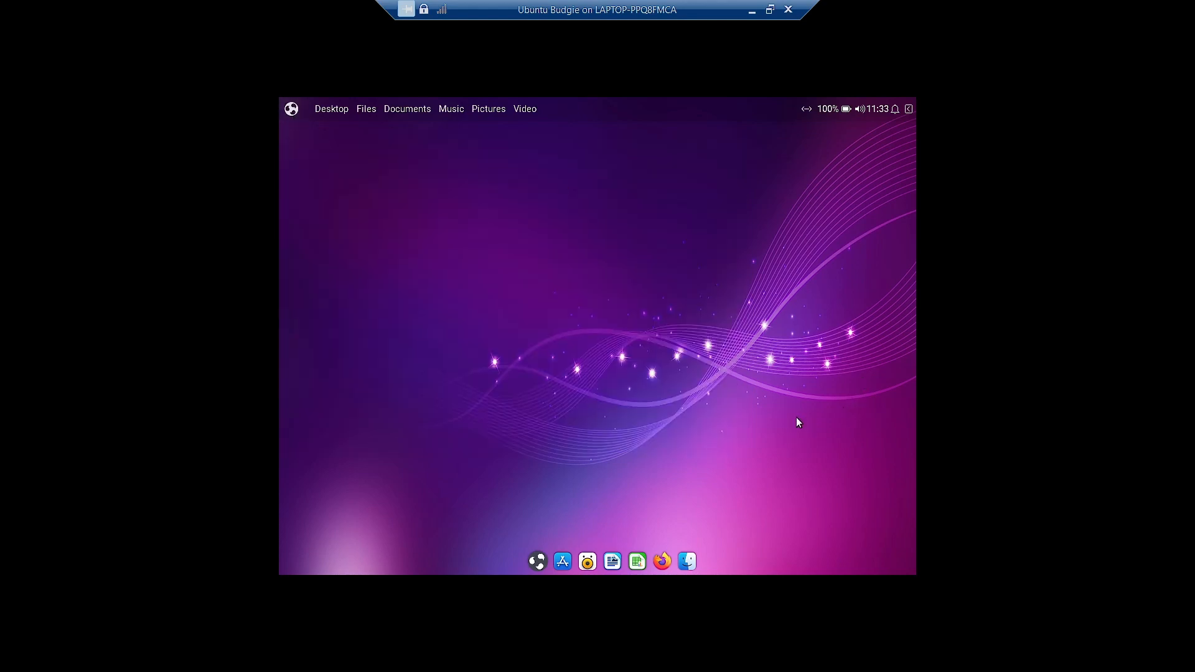